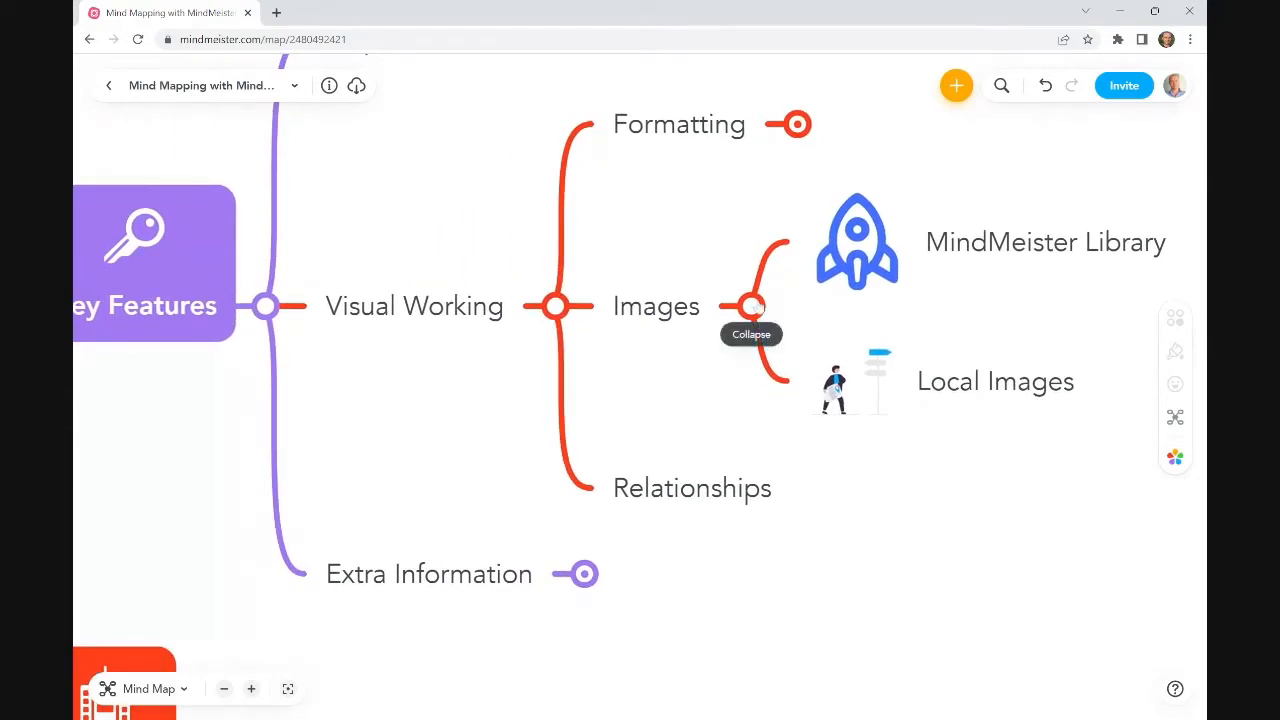
# Step: Collapse the Images branch under Visual Working and select the Relationships topic
pyautogui.click(752, 307)
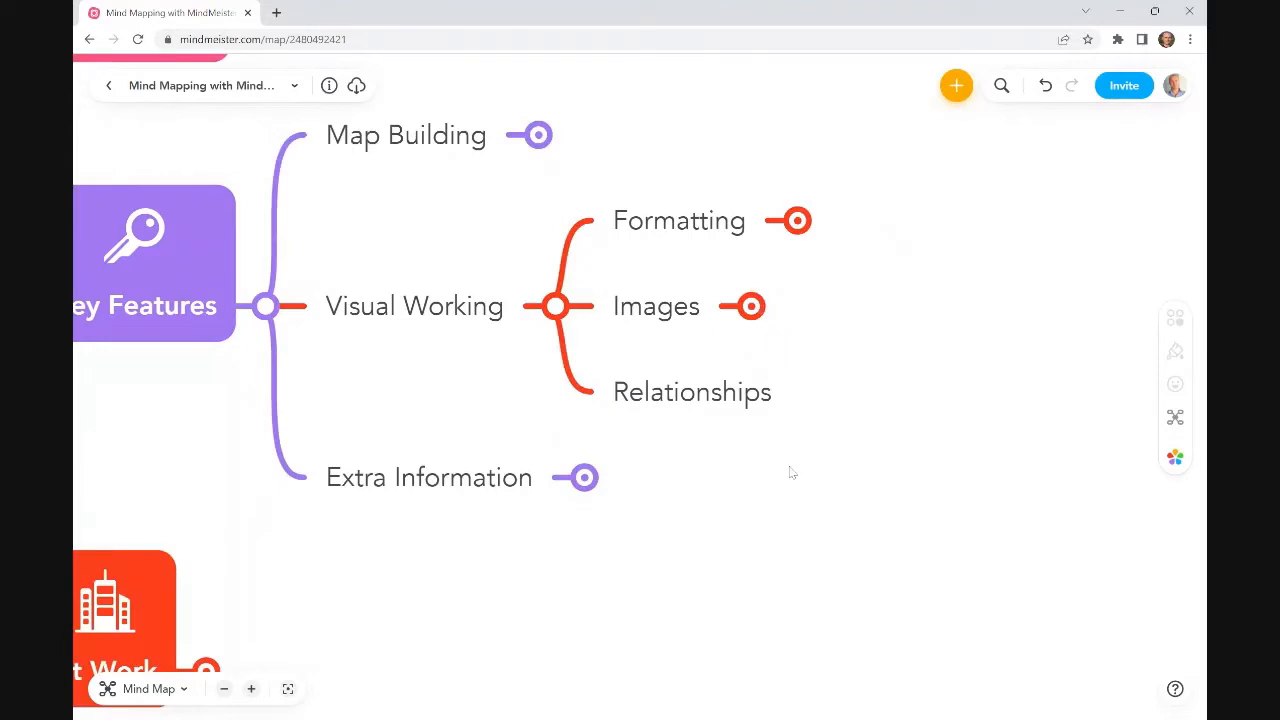
pyautogui.click(737, 460)
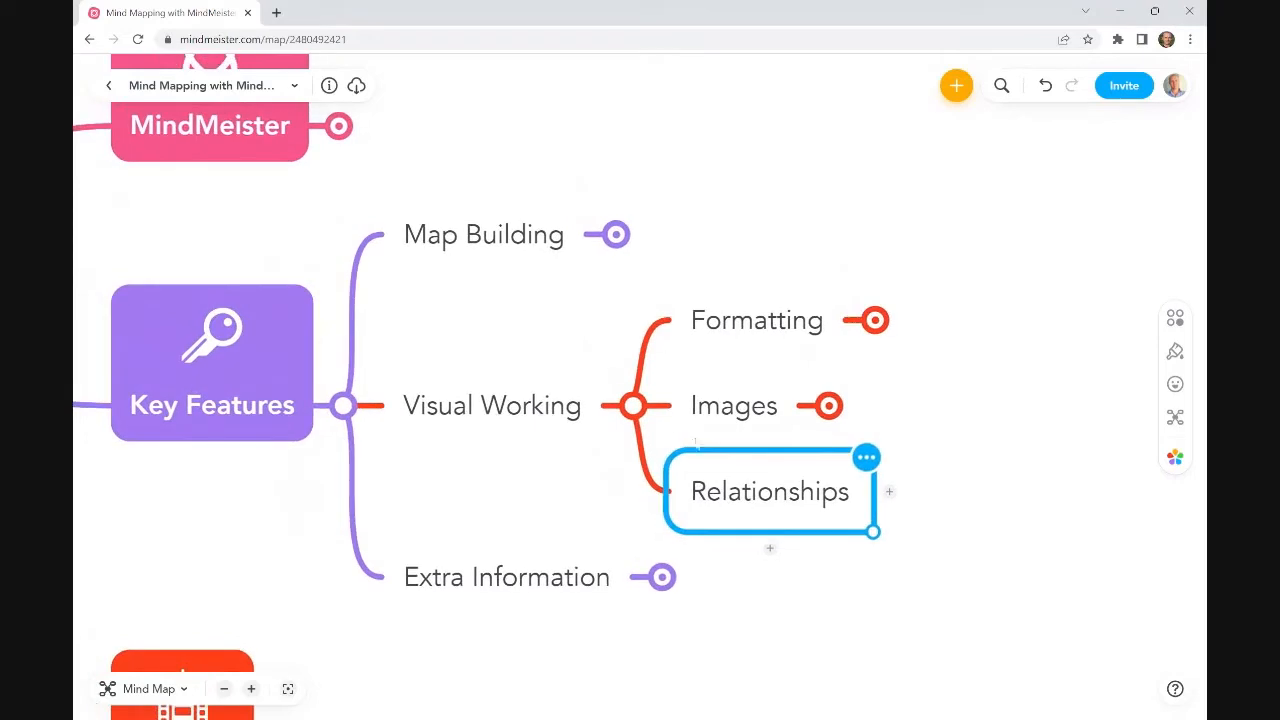
pyautogui.click(456, 407)
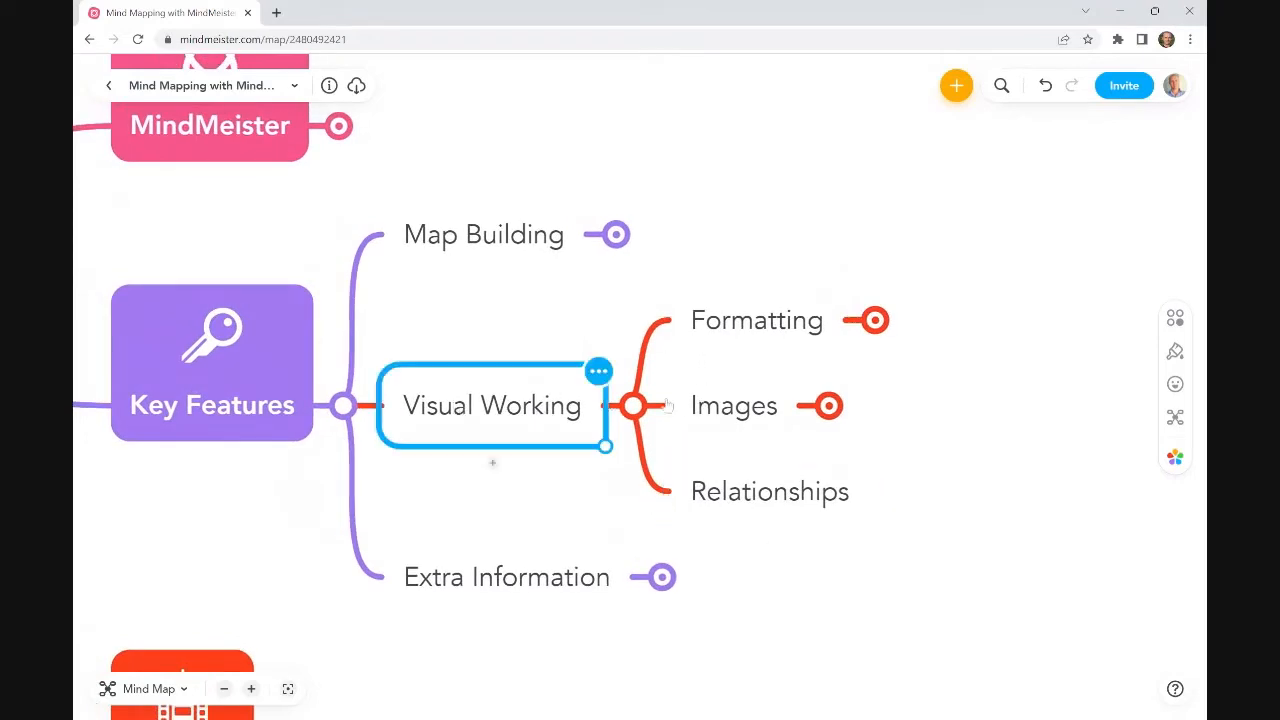
pyautogui.click(703, 406)
pyautogui.click(743, 320)
pyautogui.click(773, 490)
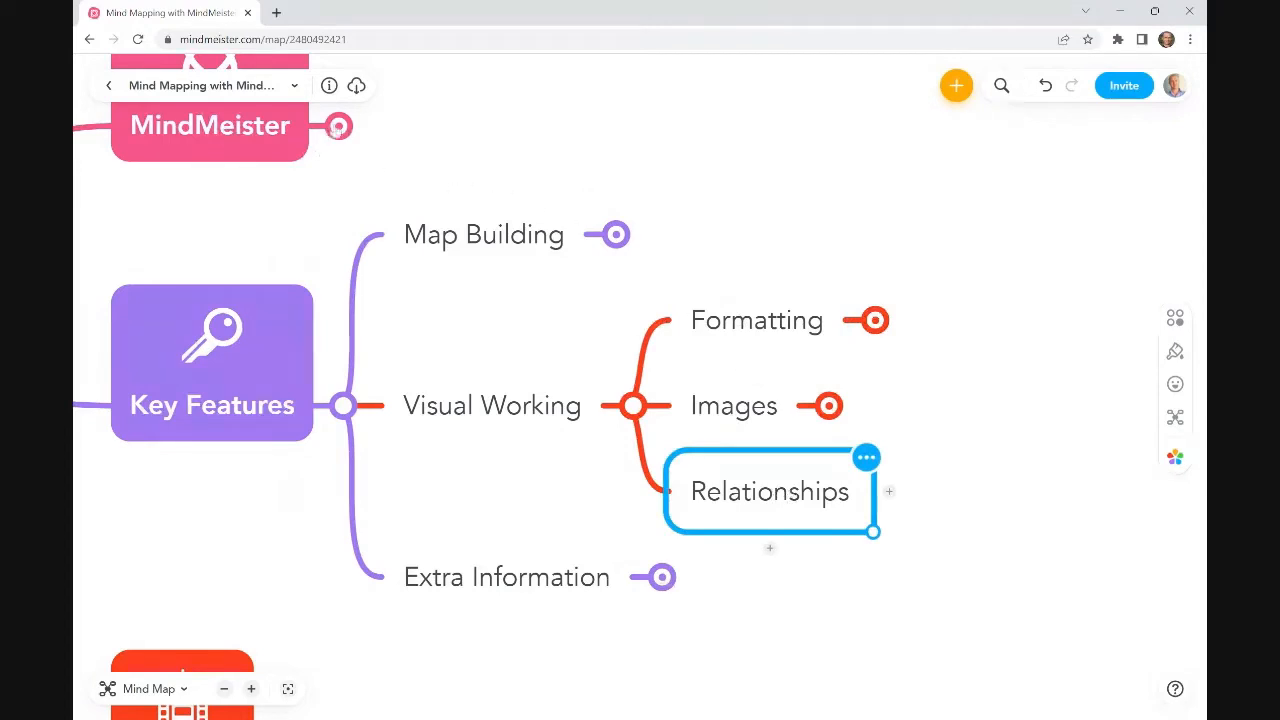
# Step: Expand the MindMeister branch and draw a connection from the Relationships topic to the Work across devices topic
pyautogui.click(339, 127)
pyautogui.click(604, 180)
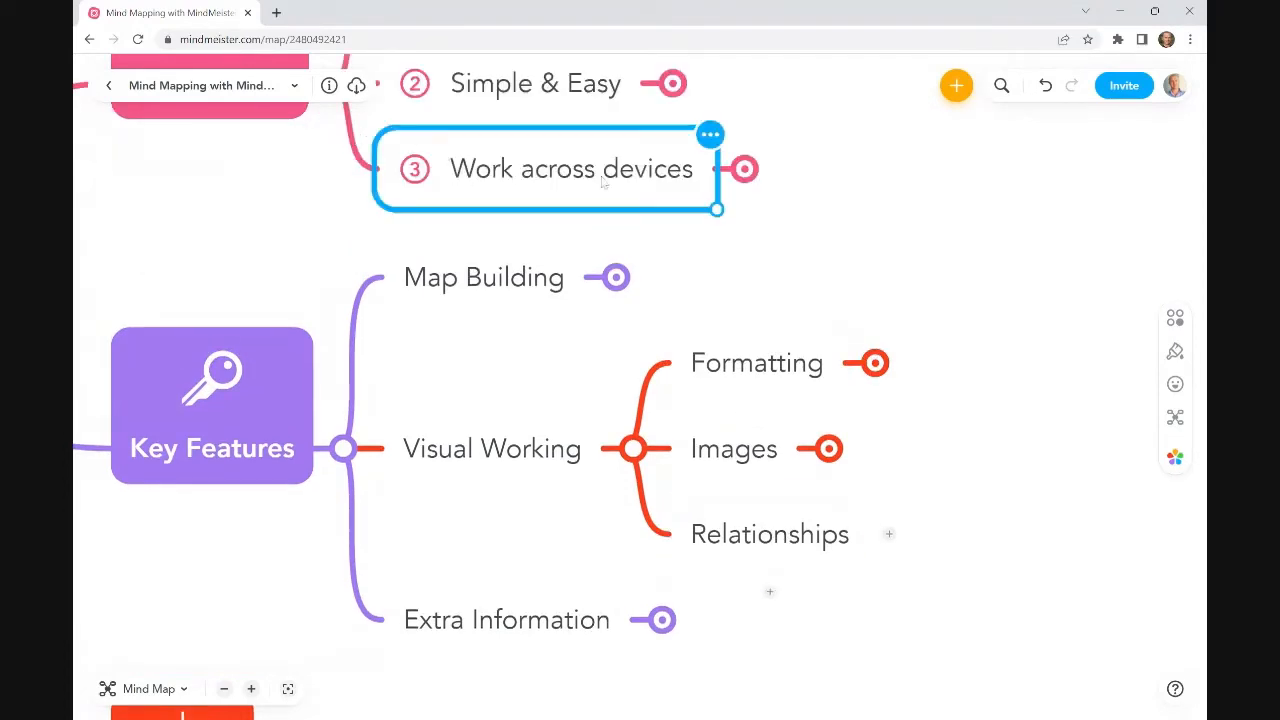
pyautogui.click(798, 540)
pyautogui.click(650, 172)
pyautogui.click(763, 535)
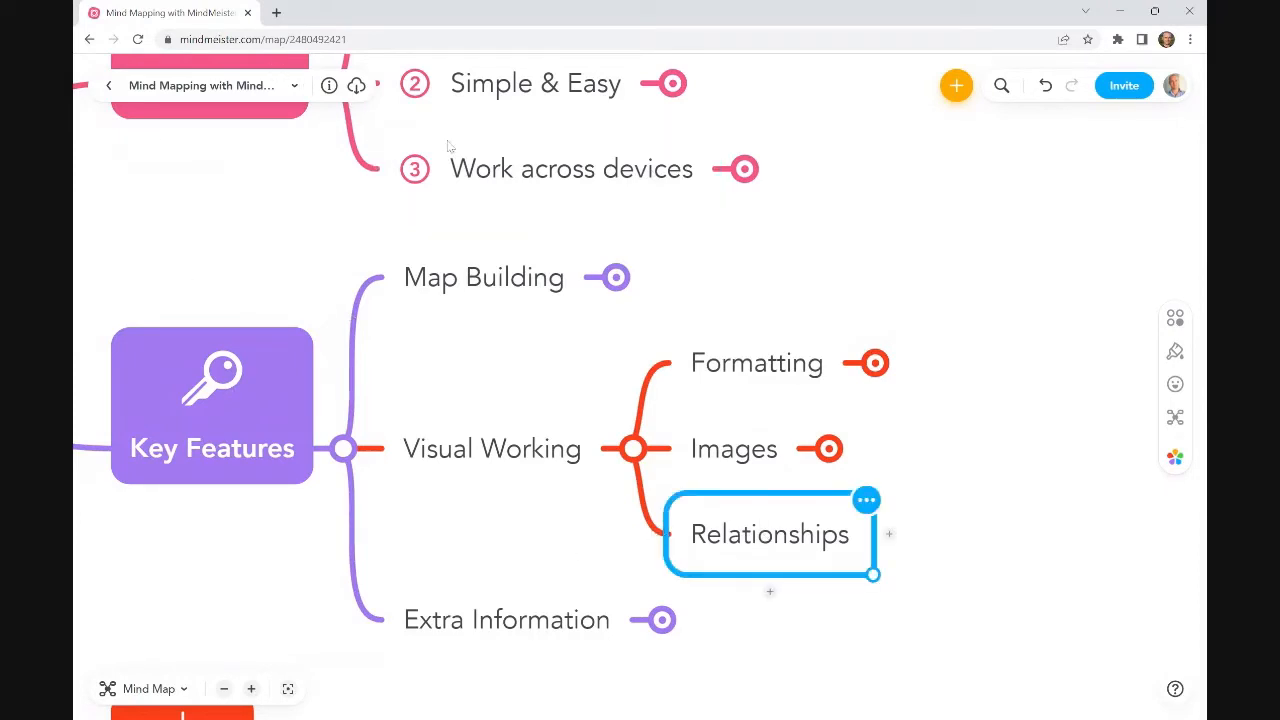
pyautogui.click(1175, 318)
pyautogui.click(946, 368)
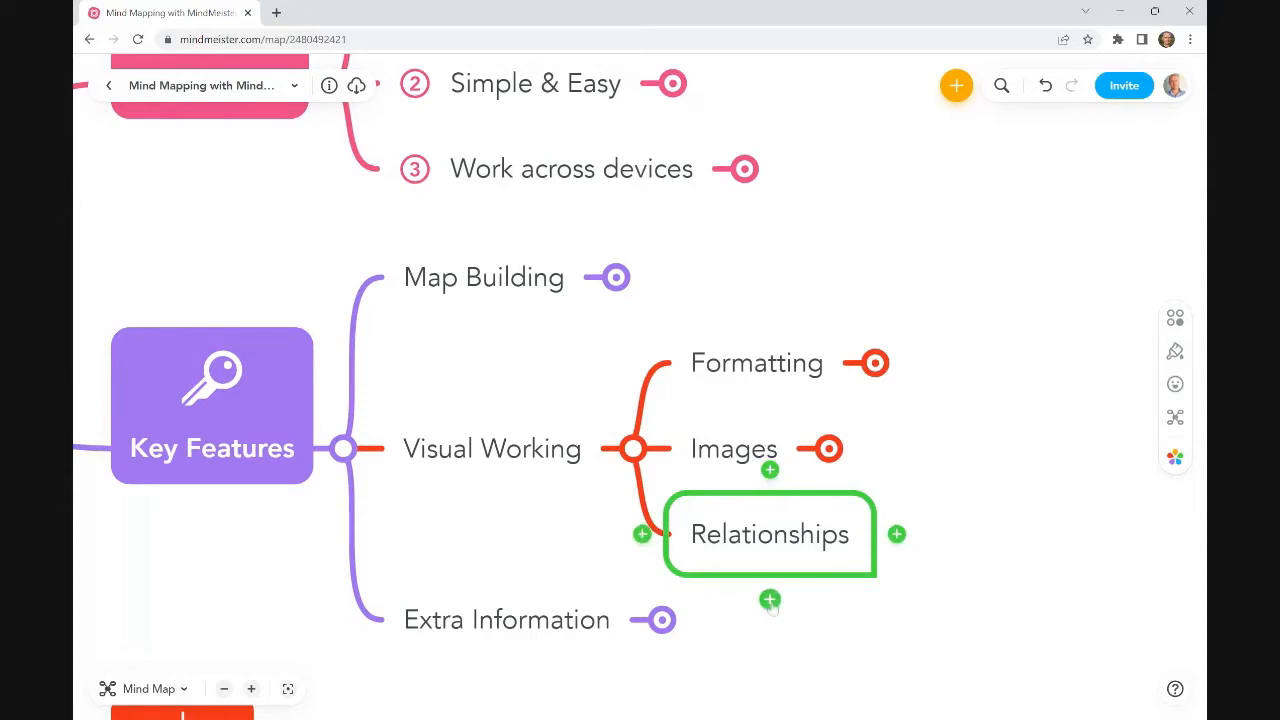
pyautogui.moveTo(897, 537); pyautogui.dragTo(690, 156)
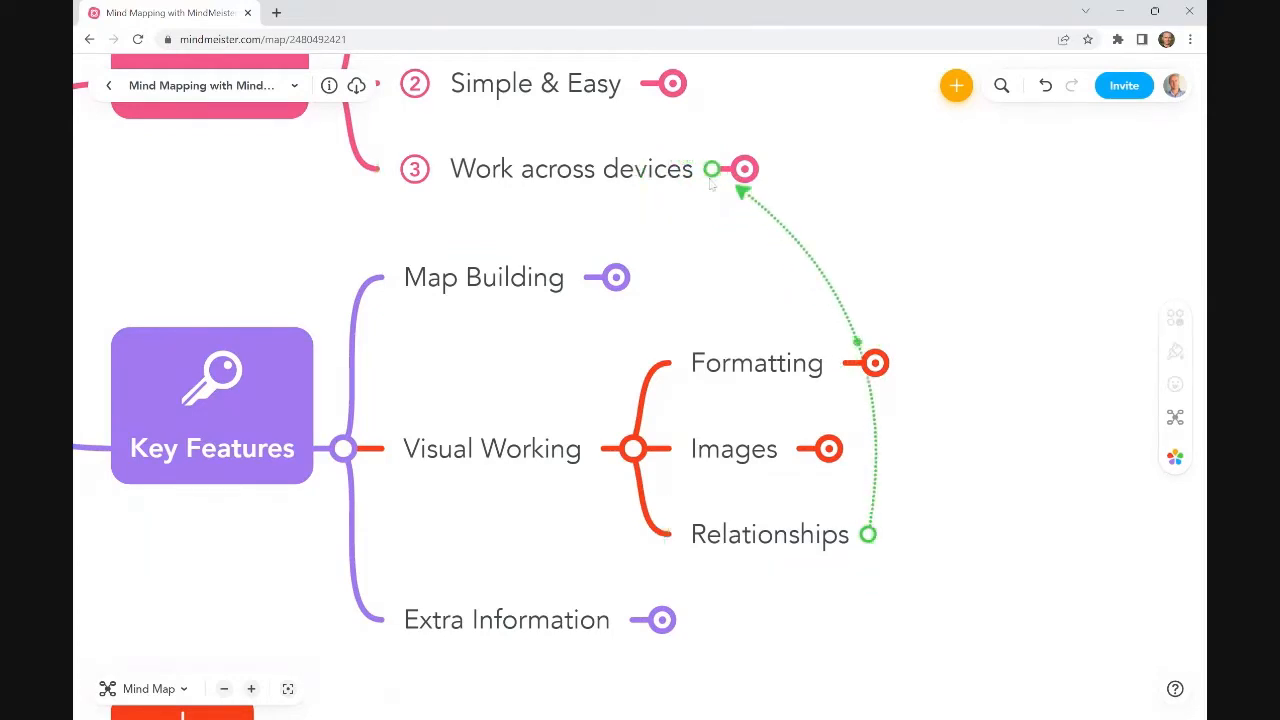
# Step: Try blue on the connection from Relationships to Work across devices, and set it to purple with a dotted line
pyautogui.click(848, 312)
pyautogui.click(853, 336)
pyautogui.click(979, 401)
pyautogui.click(842, 312)
pyautogui.click(845, 336)
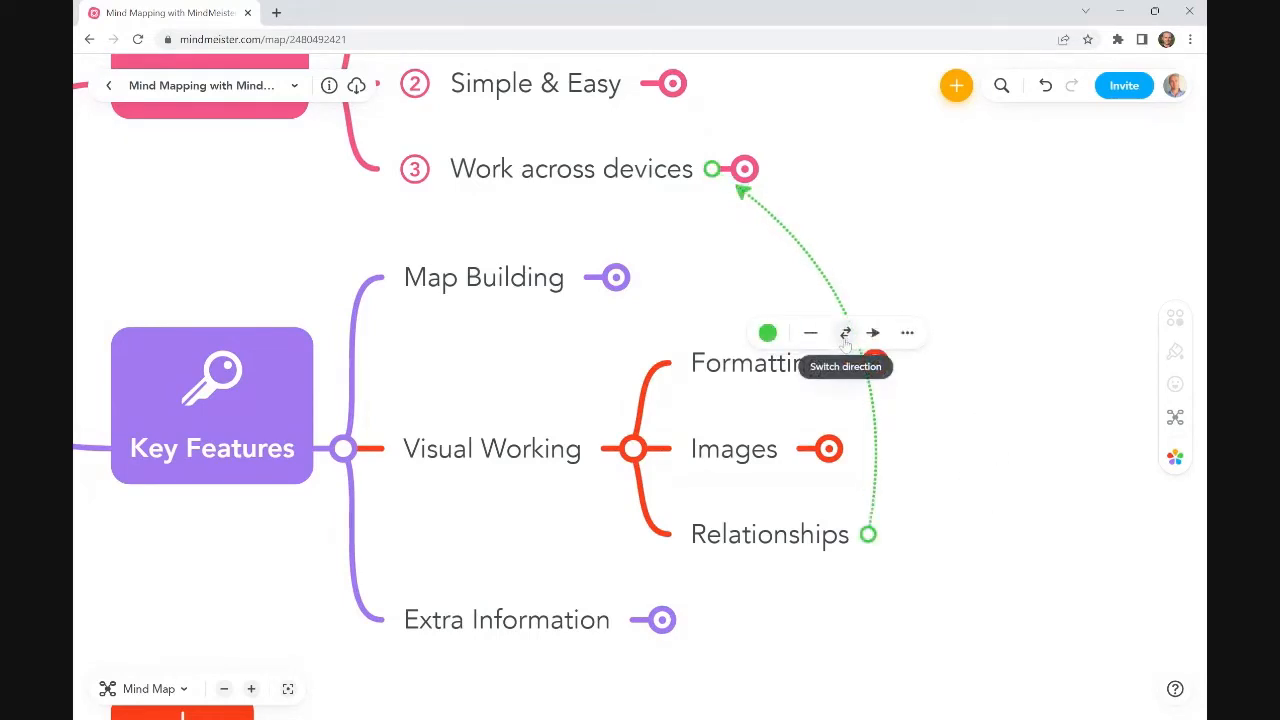
pyautogui.click(904, 336)
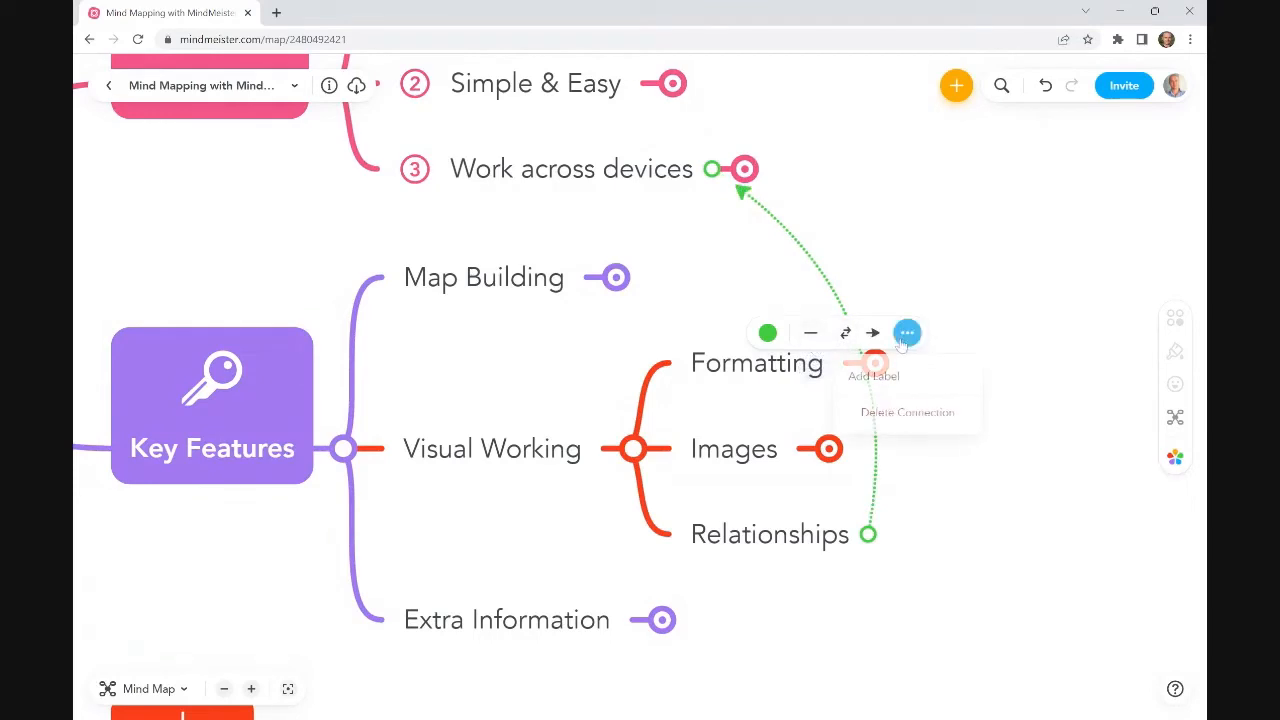
pyautogui.click(767, 334)
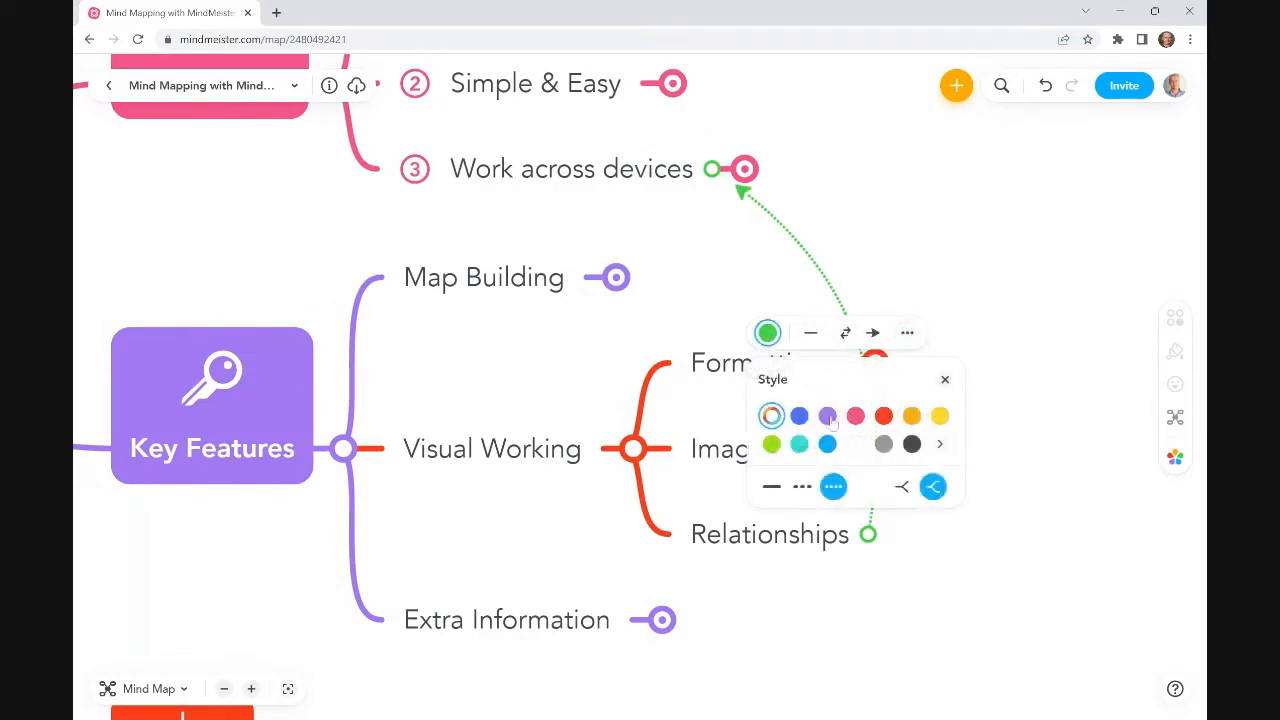
pyautogui.click(799, 415)
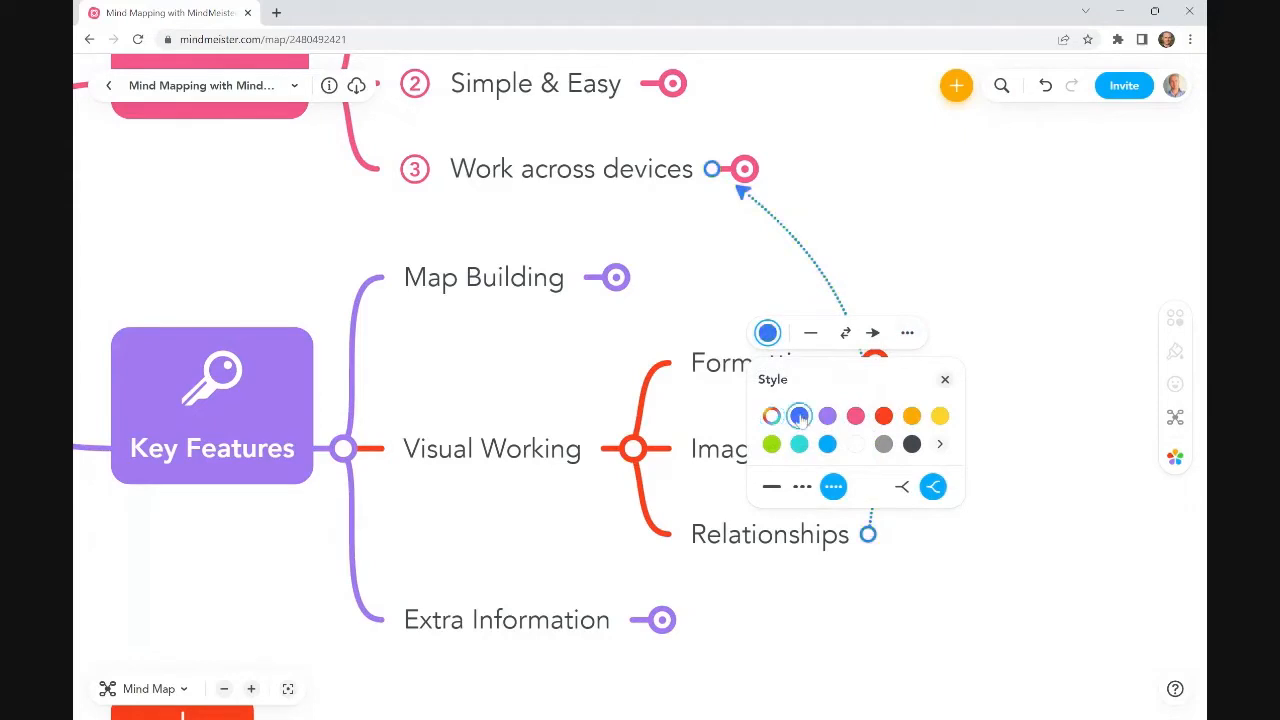
pyautogui.click(832, 490)
pyautogui.click(827, 416)
pyautogui.click(951, 306)
# Step: Add an empty label to the purple connection and delete the whole connection
pyautogui.click(852, 316)
pyautogui.click(920, 343)
pyautogui.click(886, 385)
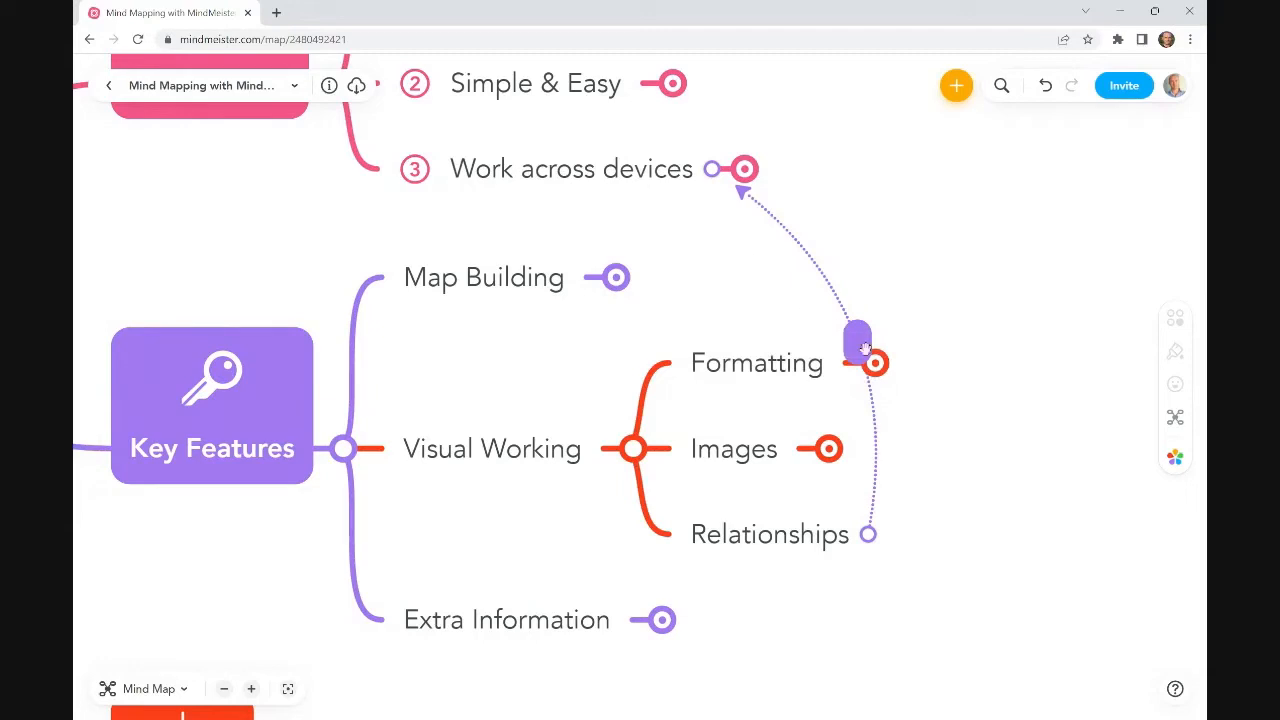
pyautogui.click(905, 388)
pyautogui.click(850, 327)
pyautogui.press('Delete')
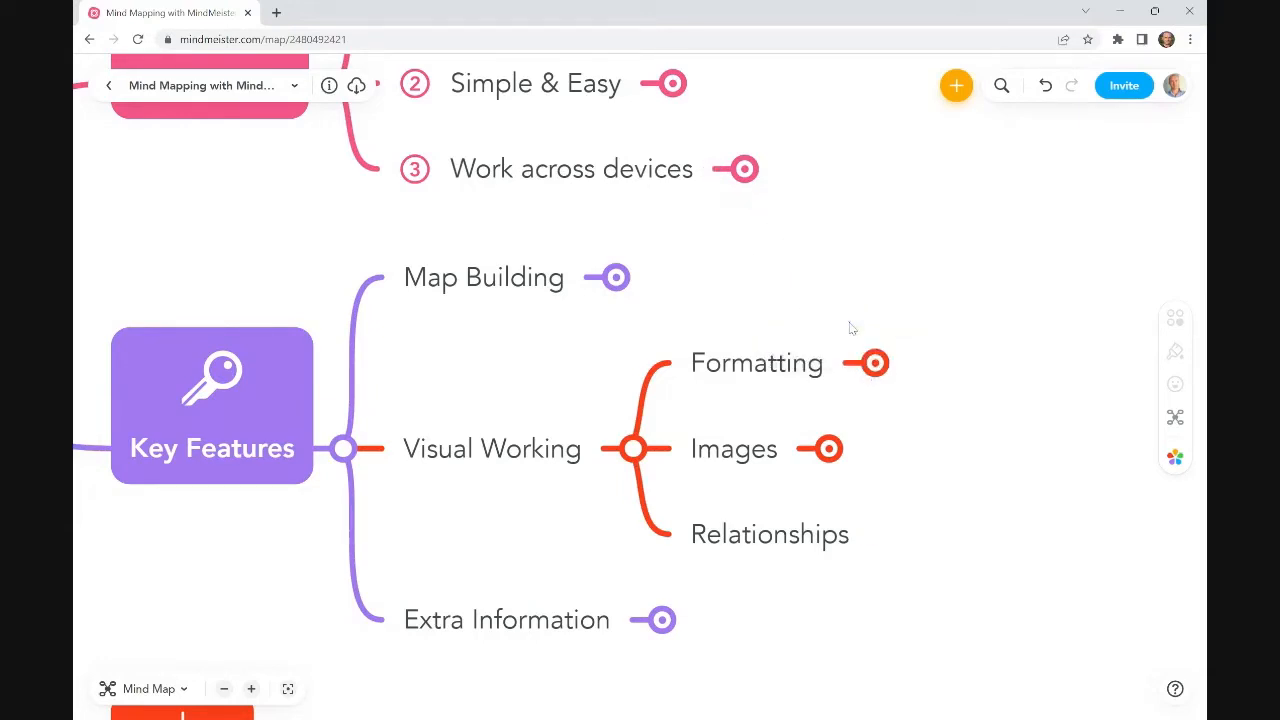
# Step: Collapse the MindMeister branch and the Visual Working branch under Key Features
pyautogui.moveTo(655, 241); pyautogui.dragTo(762, 302)
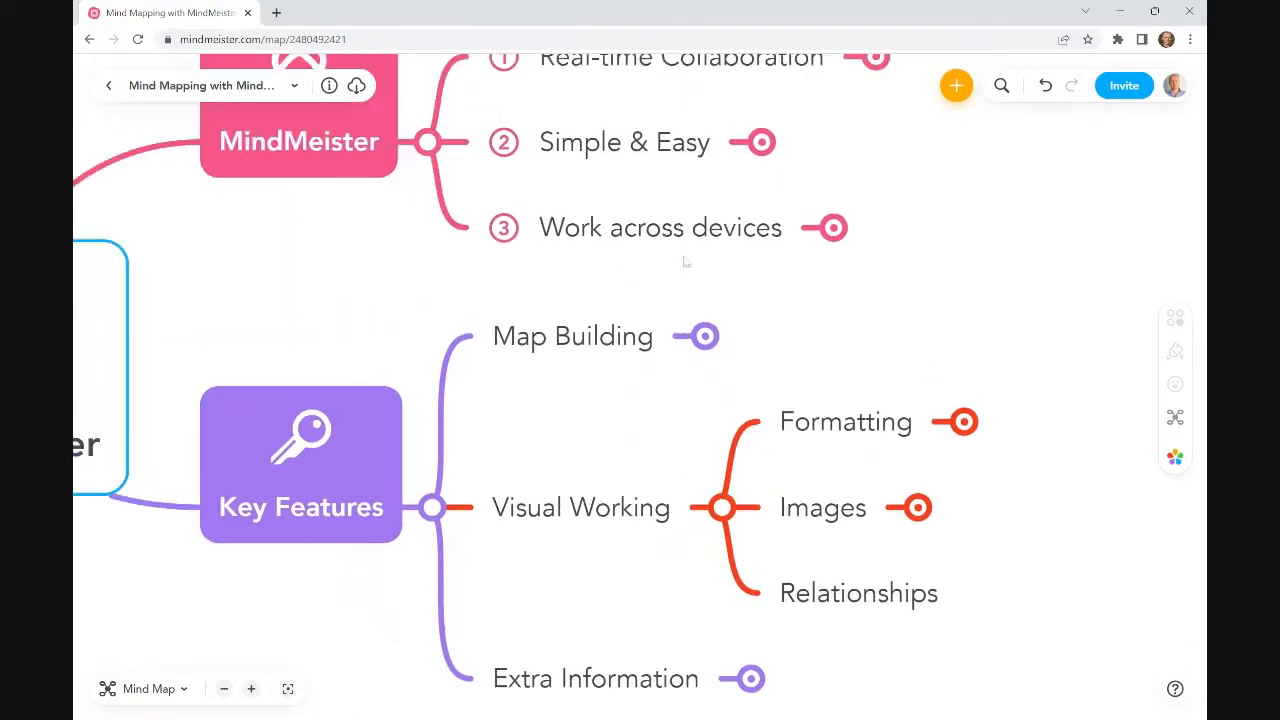
pyautogui.click(428, 142)
pyautogui.moveTo(991, 563); pyautogui.dragTo(1018, 436)
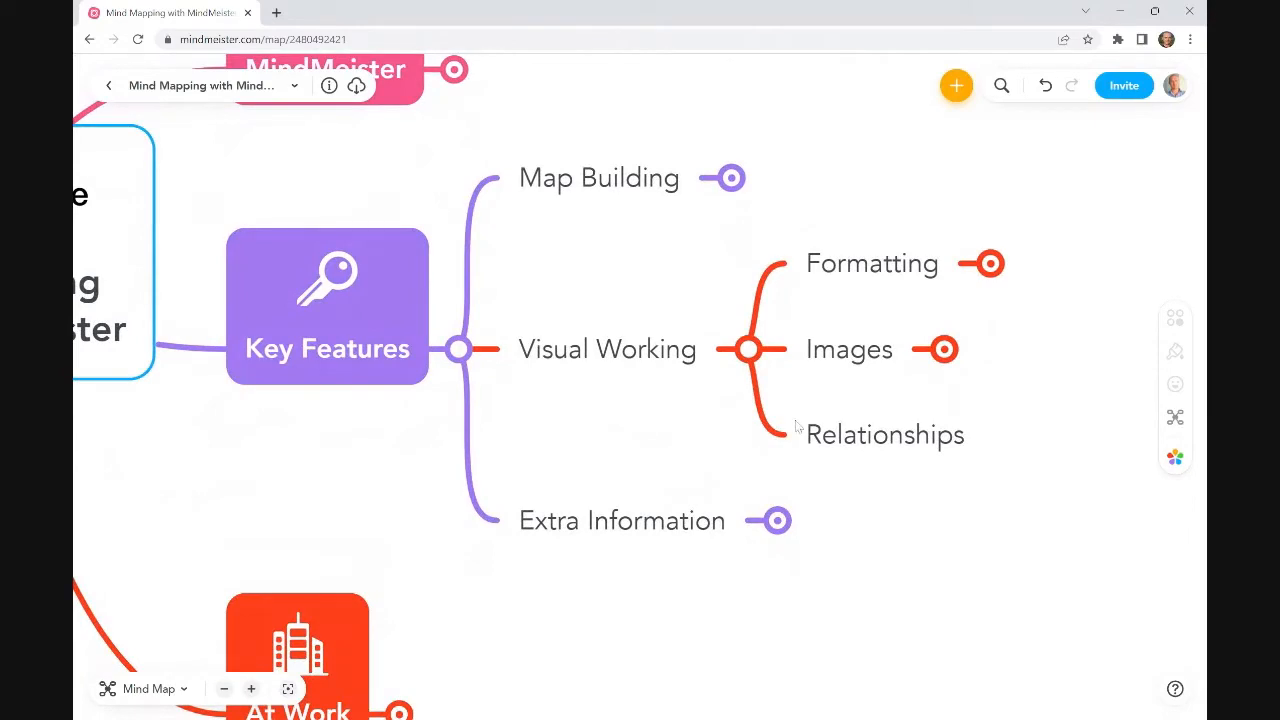
pyautogui.click(893, 437)
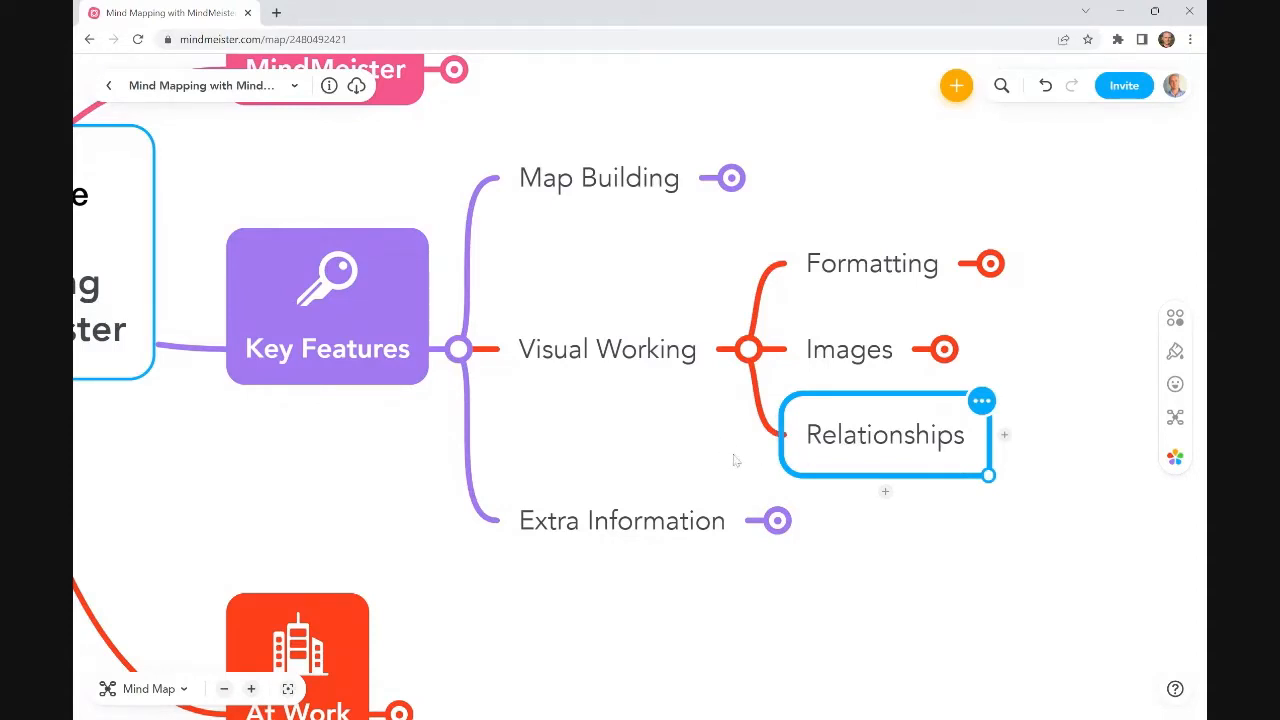
pyautogui.click(748, 350)
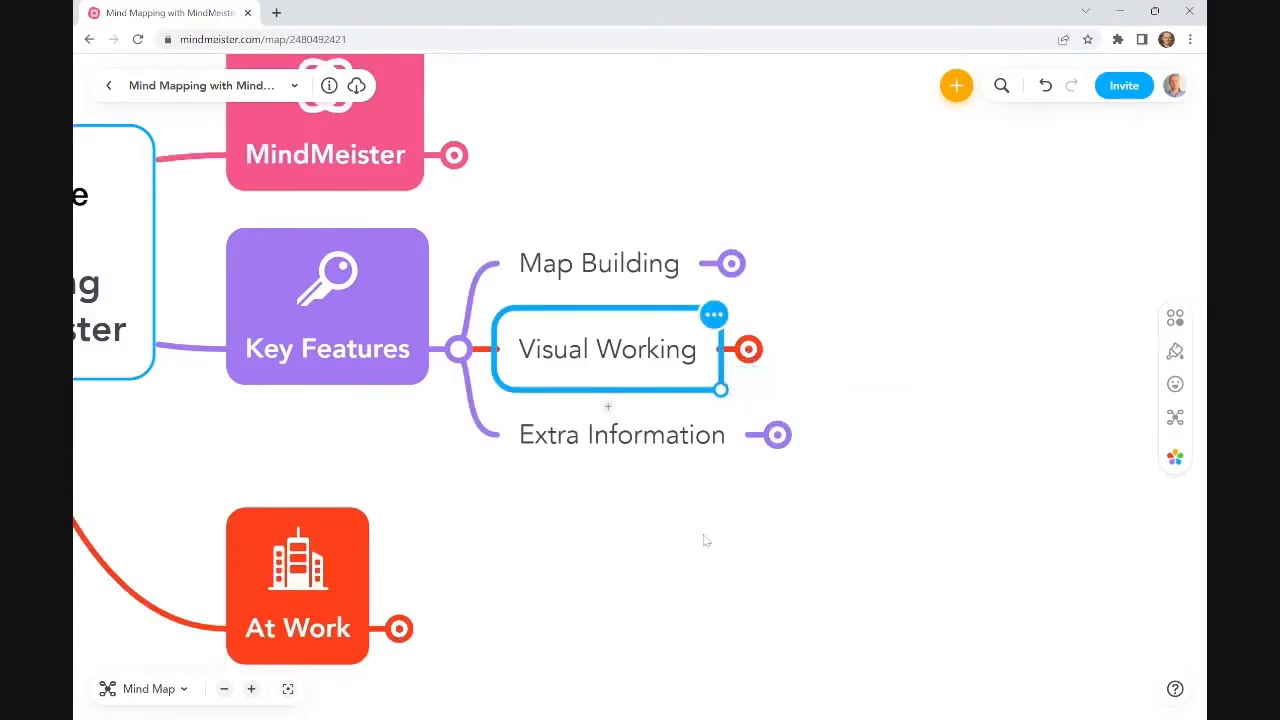
# Step: Expand the Extra Information branch under Key Features, keeping its topic texts as they are
pyautogui.click(777, 434)
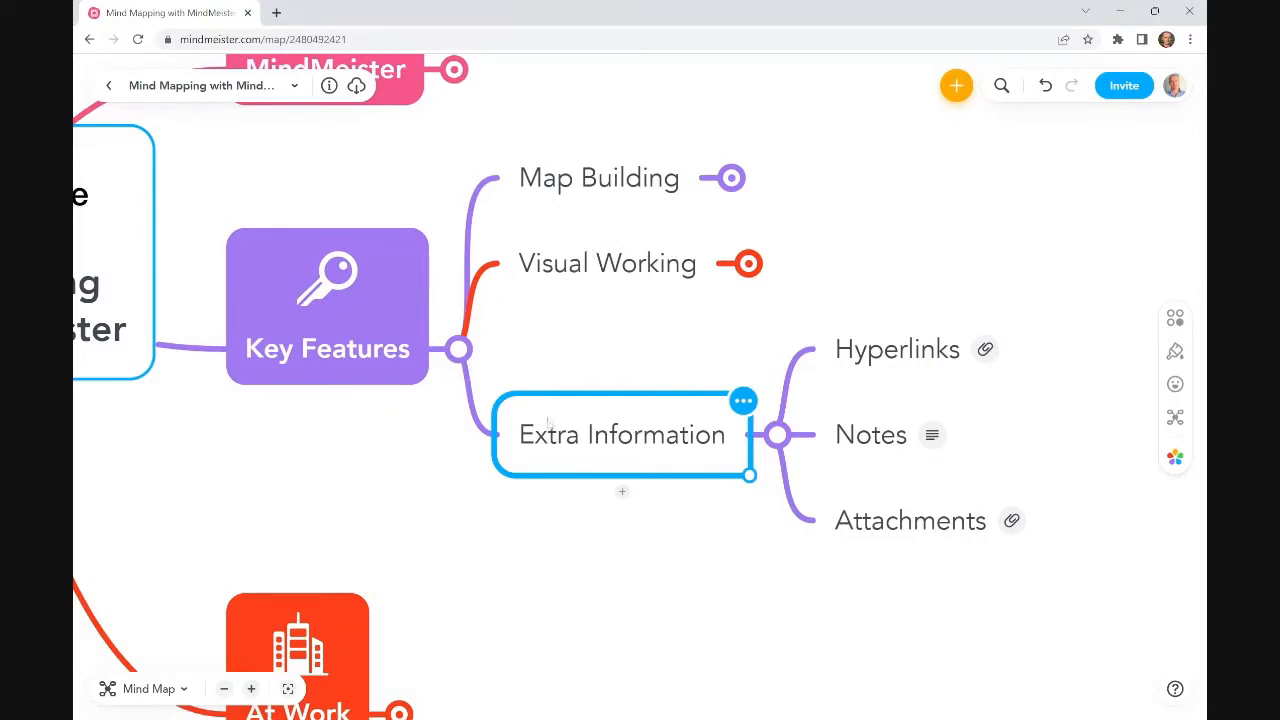
pyautogui.doubleClick(540, 447)
pyautogui.tripleClick(656, 438)
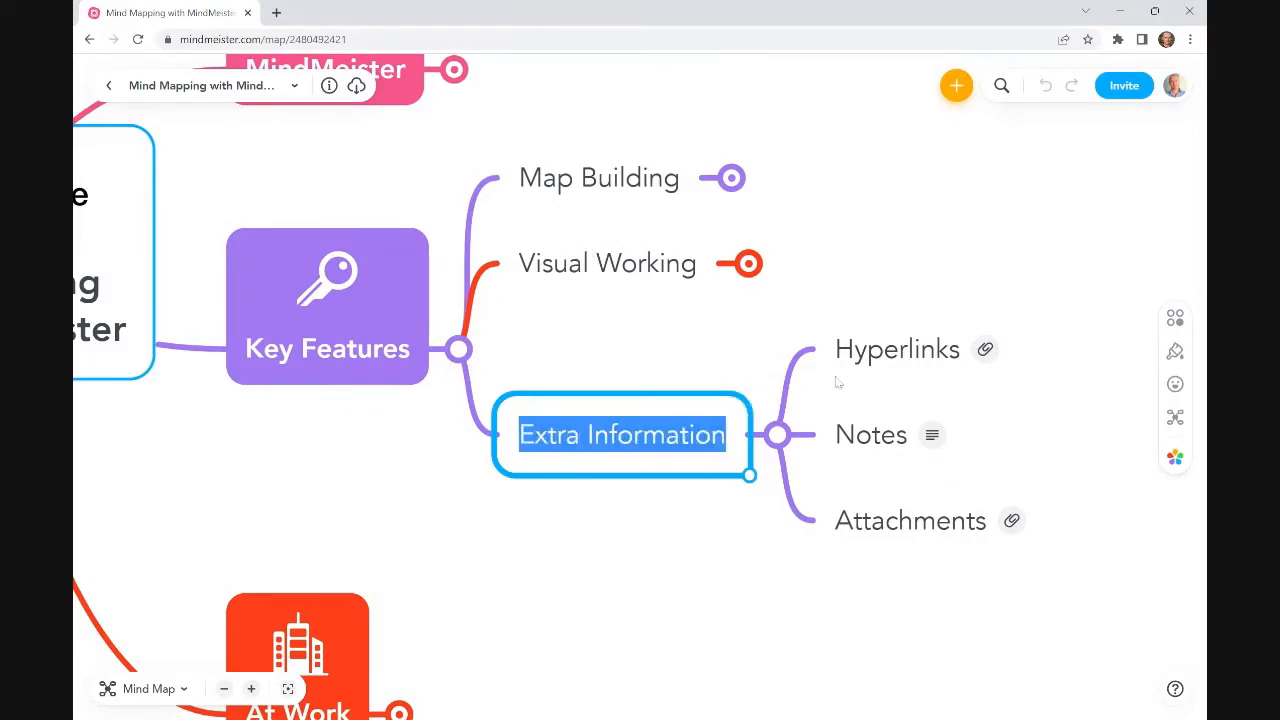
pyautogui.click(876, 366)
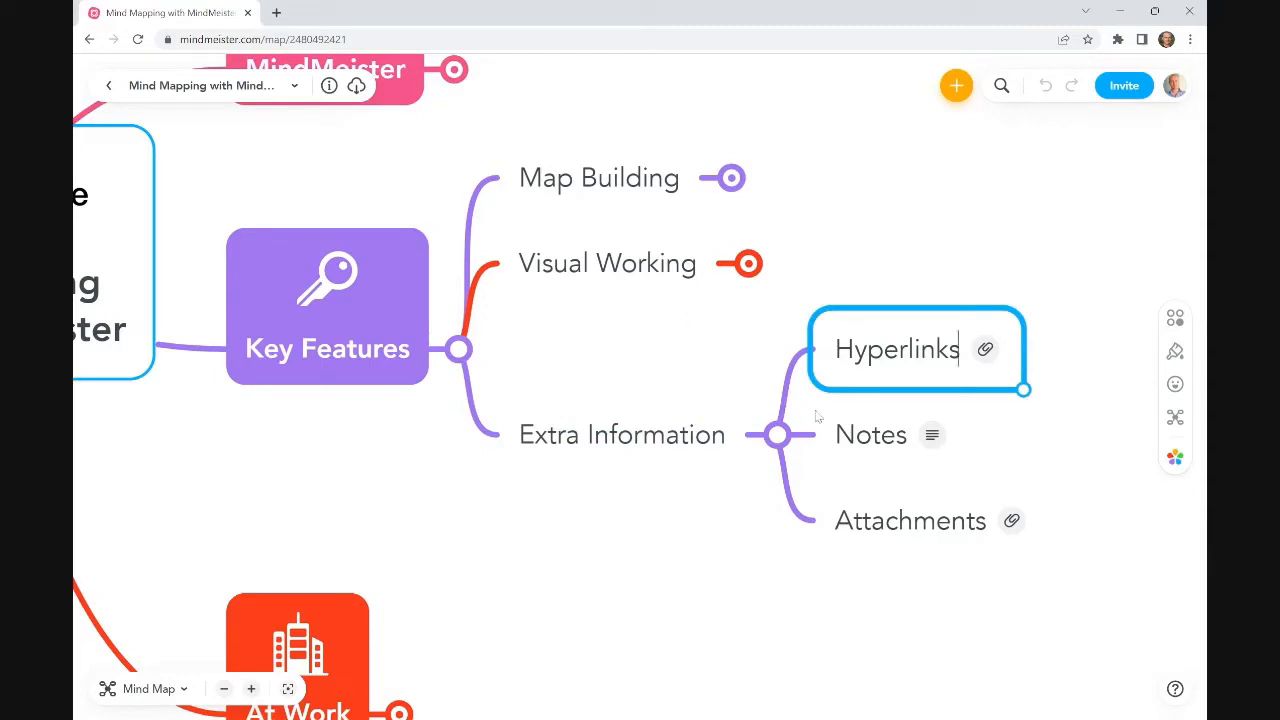
pyautogui.click(853, 437)
pyautogui.click(672, 540)
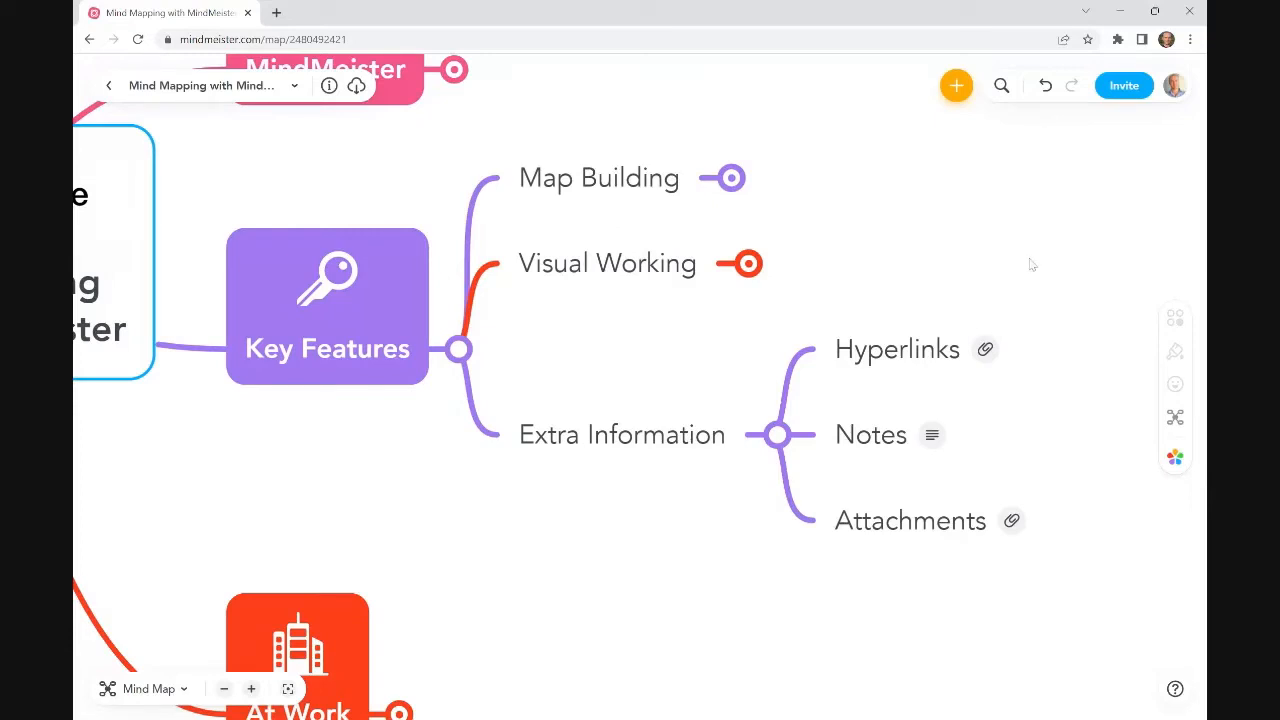
# Step: Look over the Hyperlinks, Notes and Attachments topics under Extra Information
pyautogui.click(919, 343)
pyautogui.click(887, 428)
pyautogui.click(876, 522)
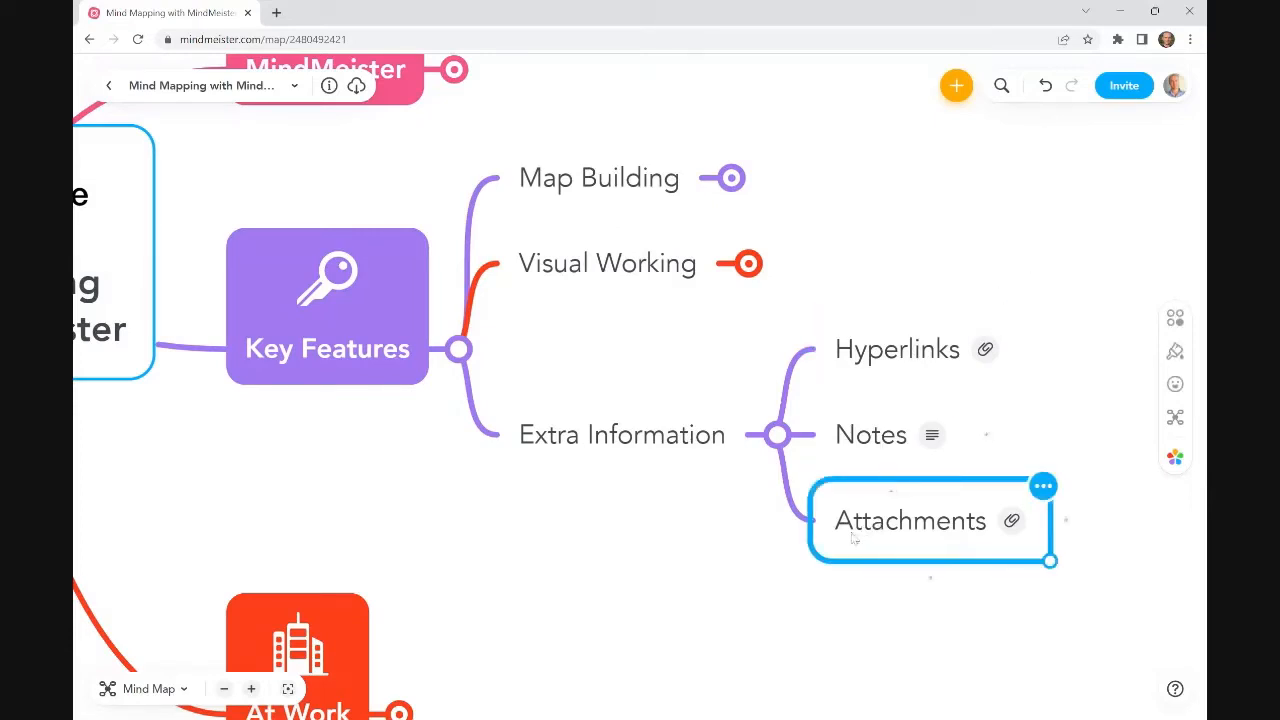
pyautogui.click(728, 588)
pyautogui.moveTo(685, 565); pyautogui.dragTo(638, 554)
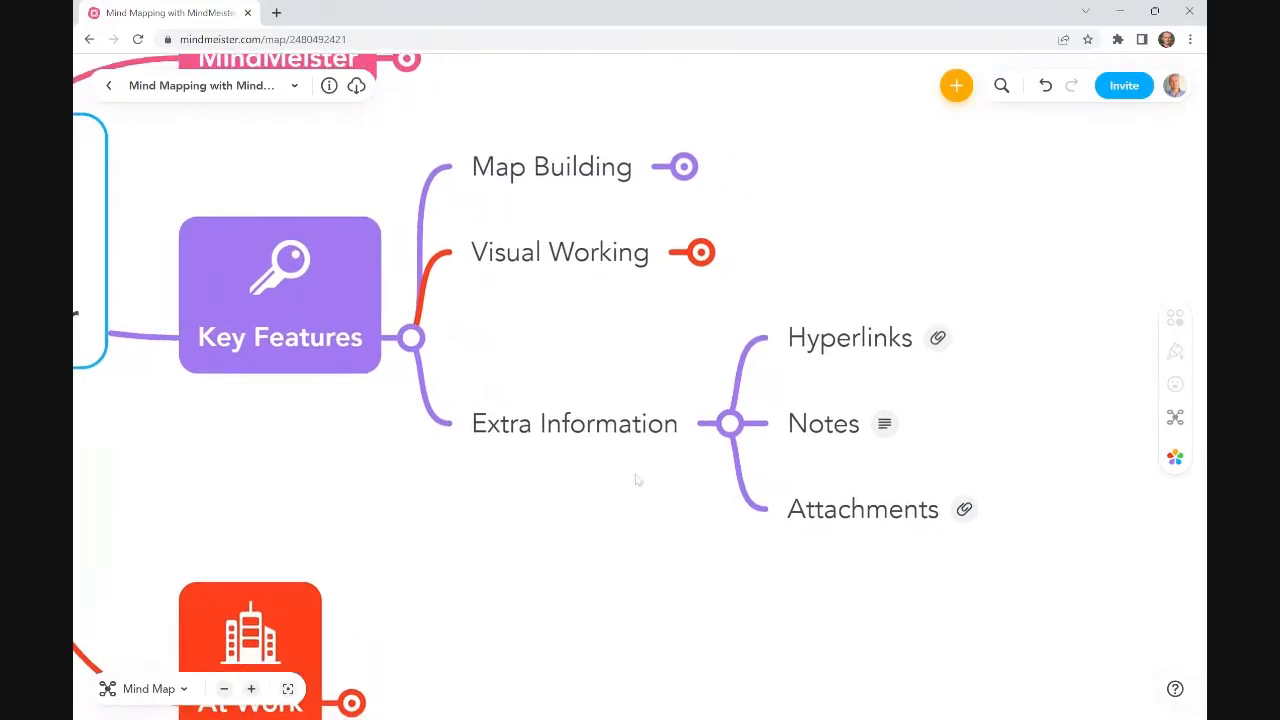
pyautogui.click(611, 427)
pyautogui.click(846, 349)
pyautogui.click(836, 430)
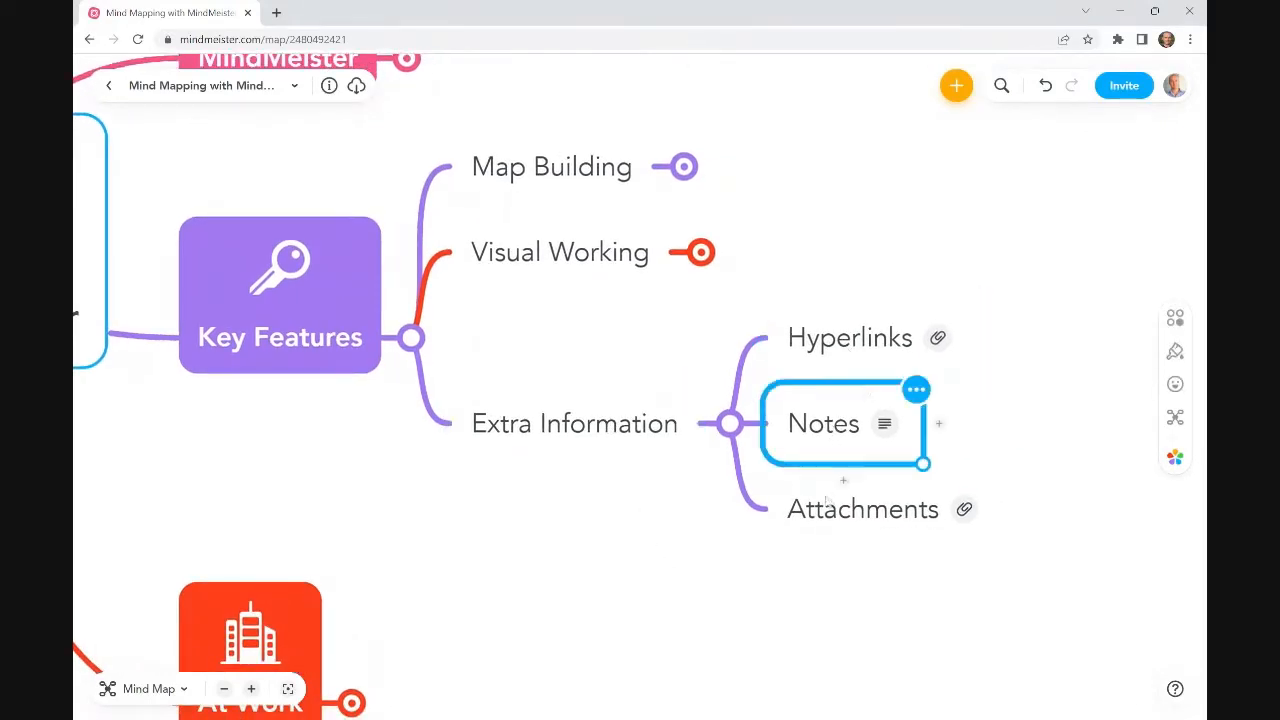
pyautogui.click(830, 505)
pyautogui.click(601, 442)
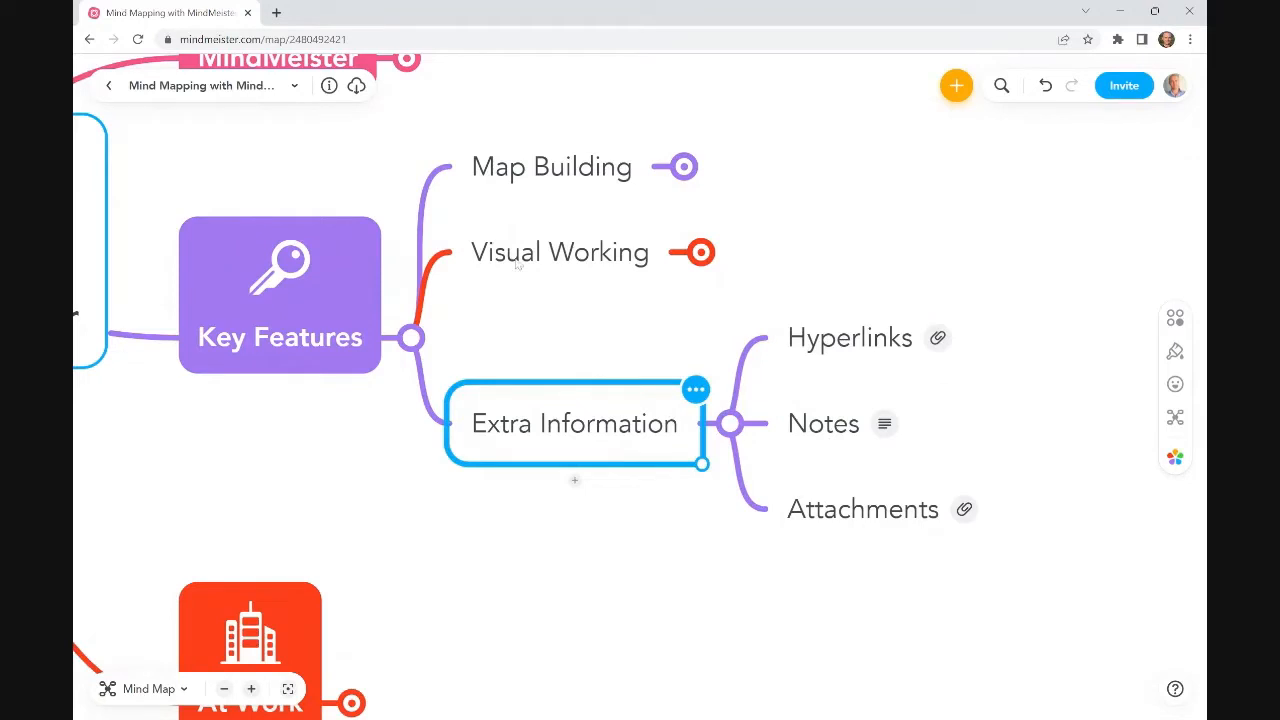
# Step: Add a subtopic named "Link to website" to the Hyperlinks topic
pyautogui.click(870, 351)
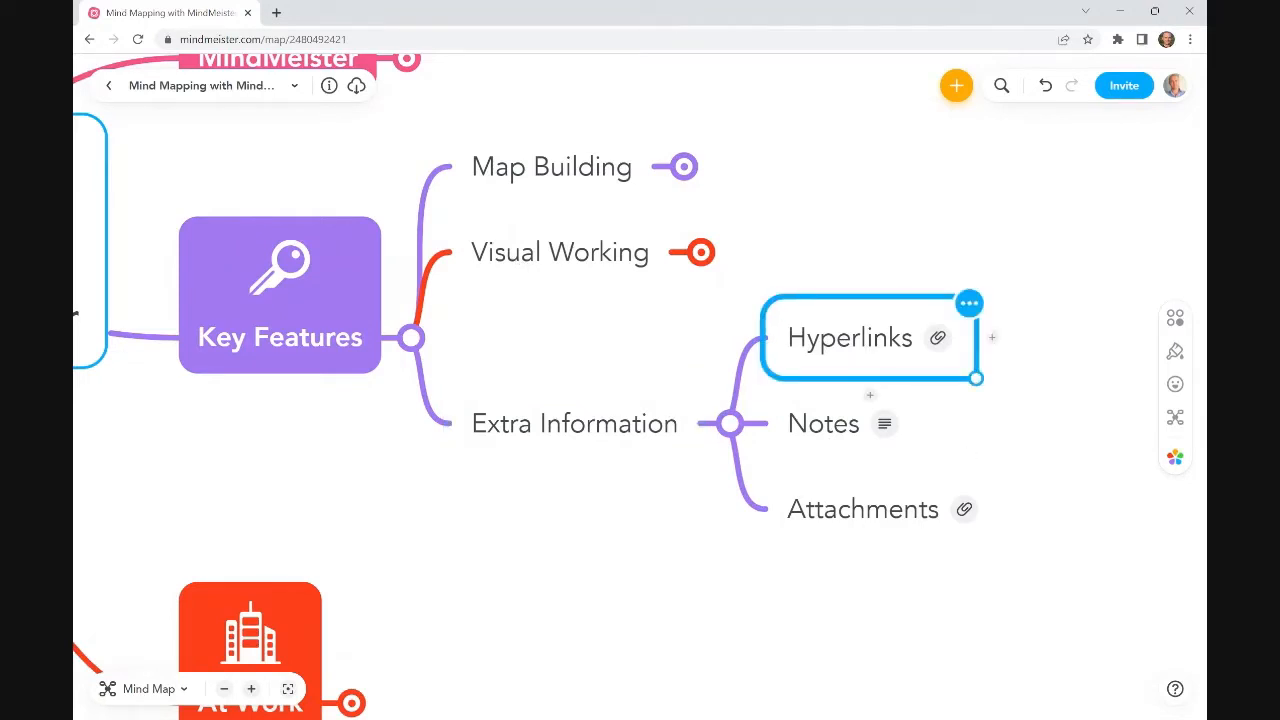
pyautogui.press('Tab')
pyautogui.write('L')
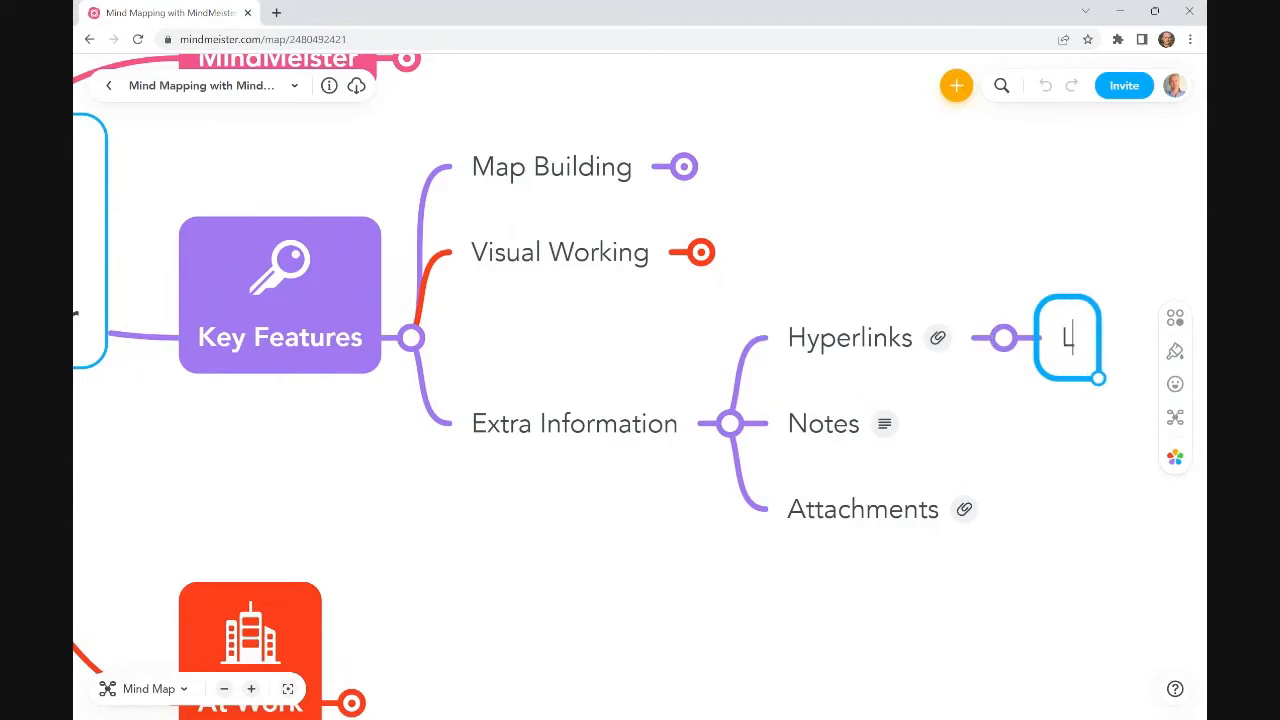
pyautogui.write('ink to website')
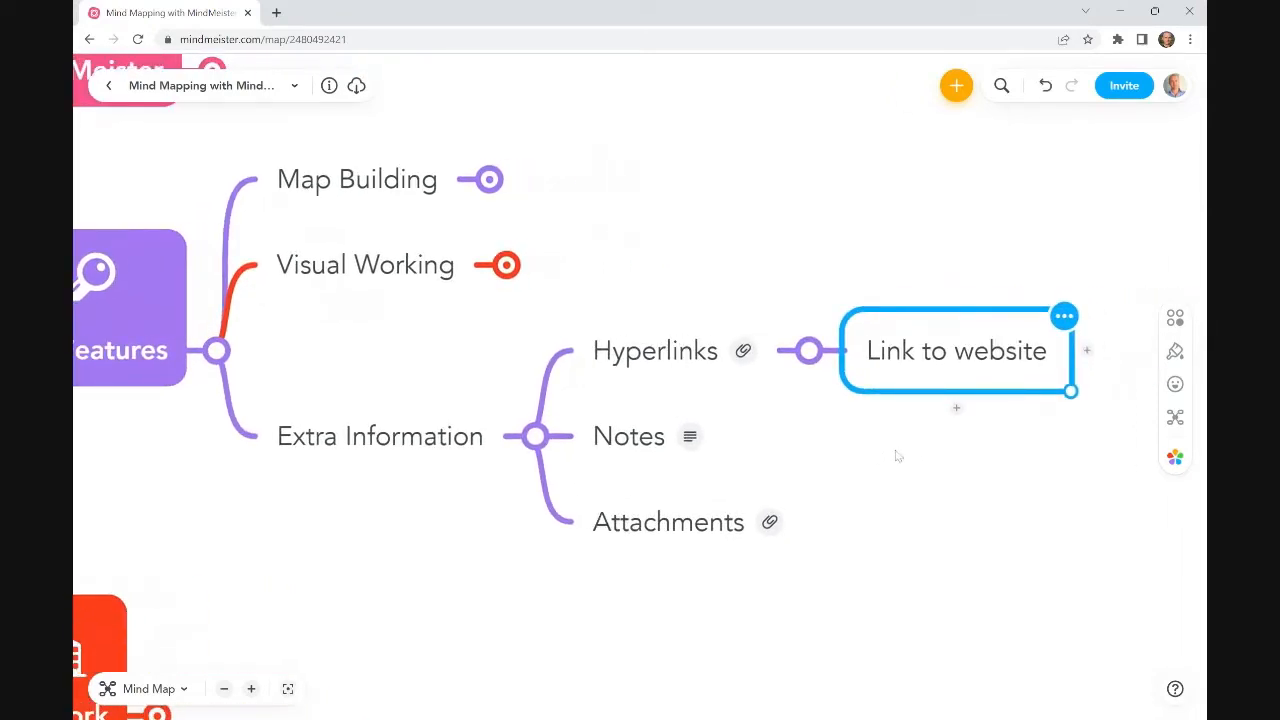
pyautogui.click(1175, 317)
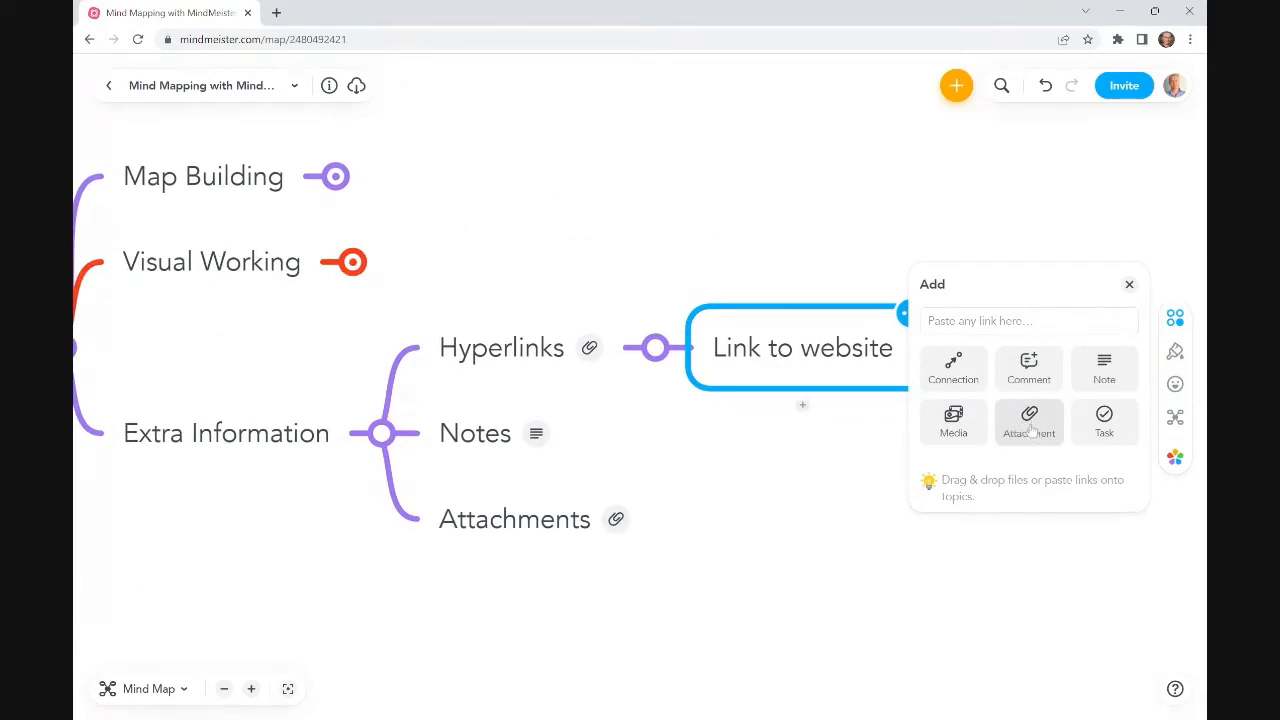
pyautogui.click(1031, 425)
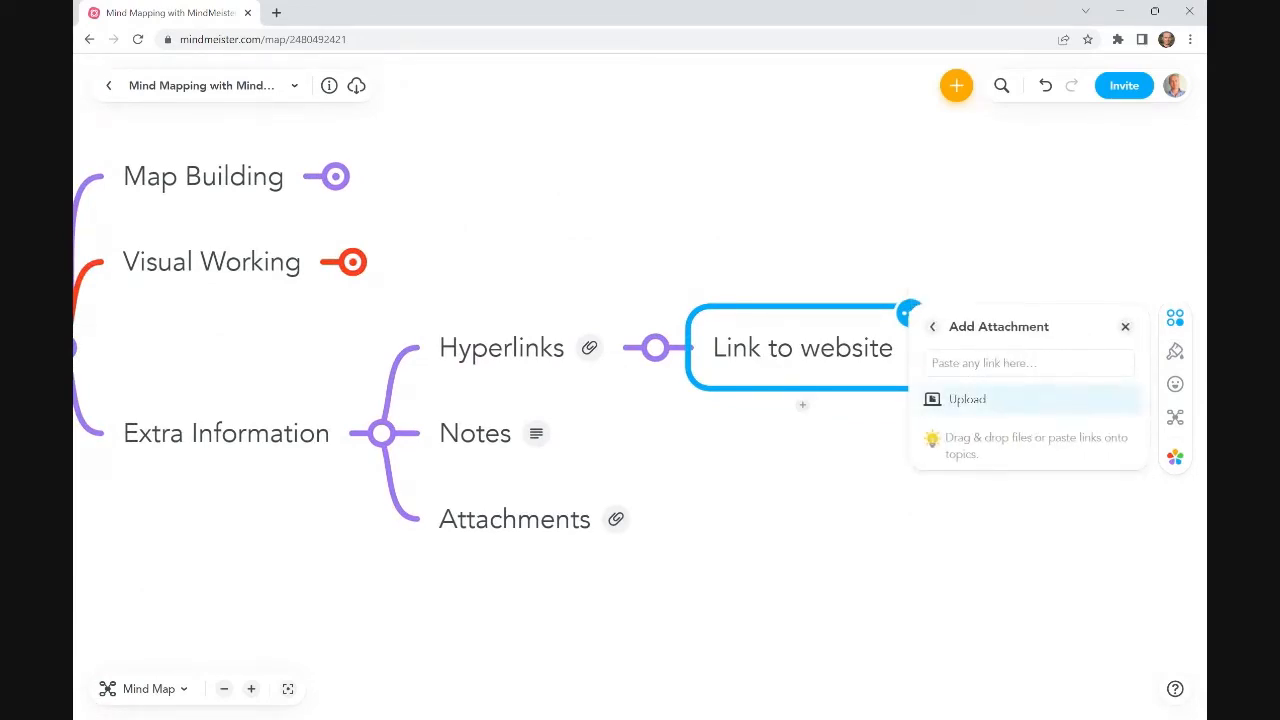
pyautogui.write('www.biggerpla')
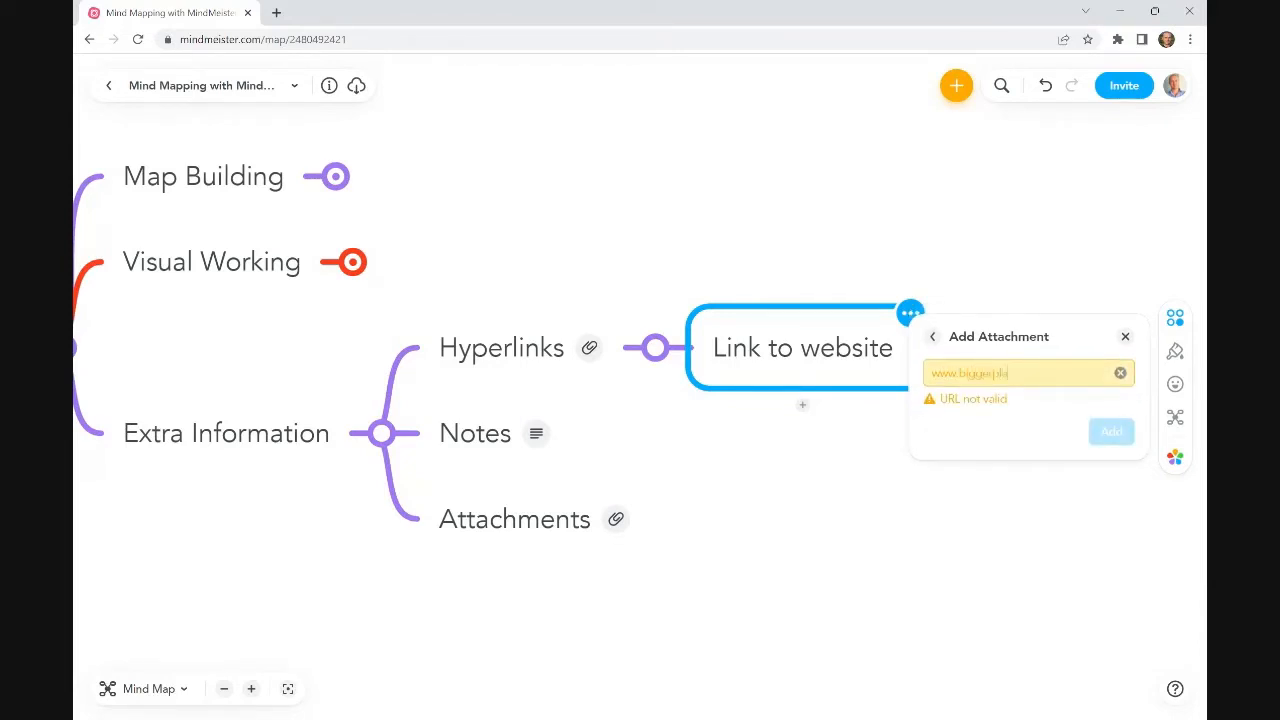
pyautogui.write('te.com')
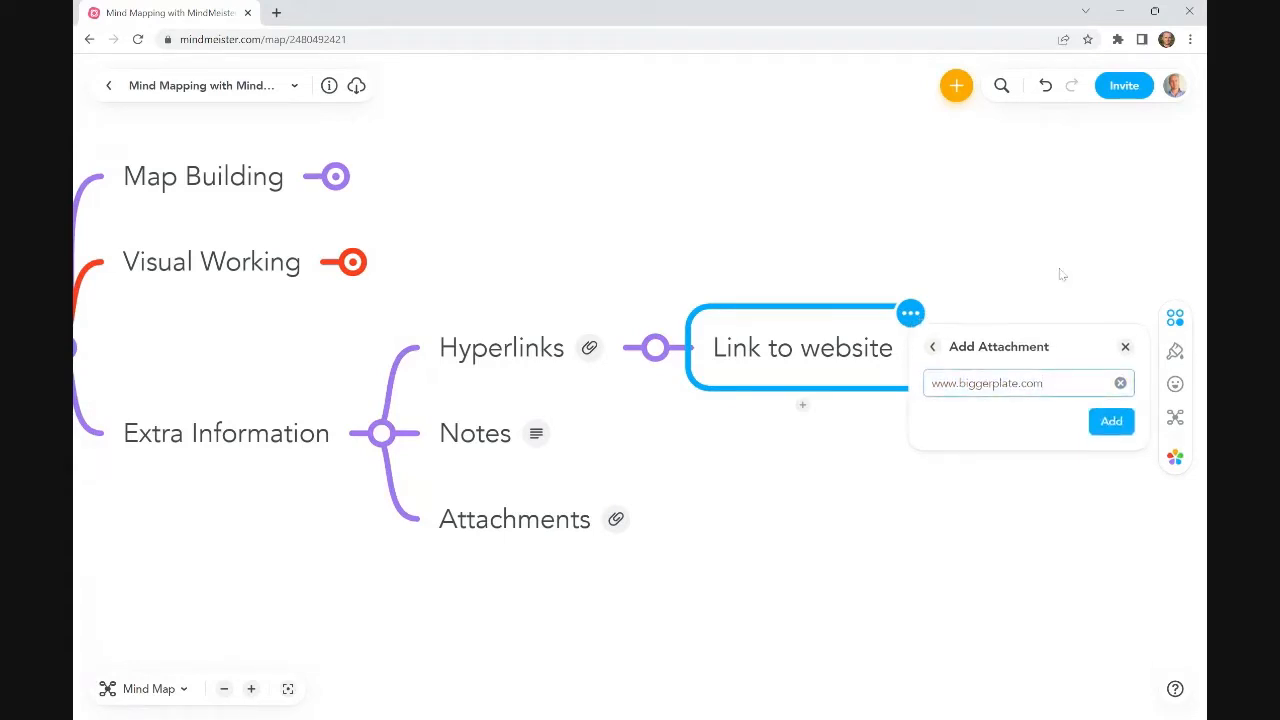
pyautogui.click(1106, 423)
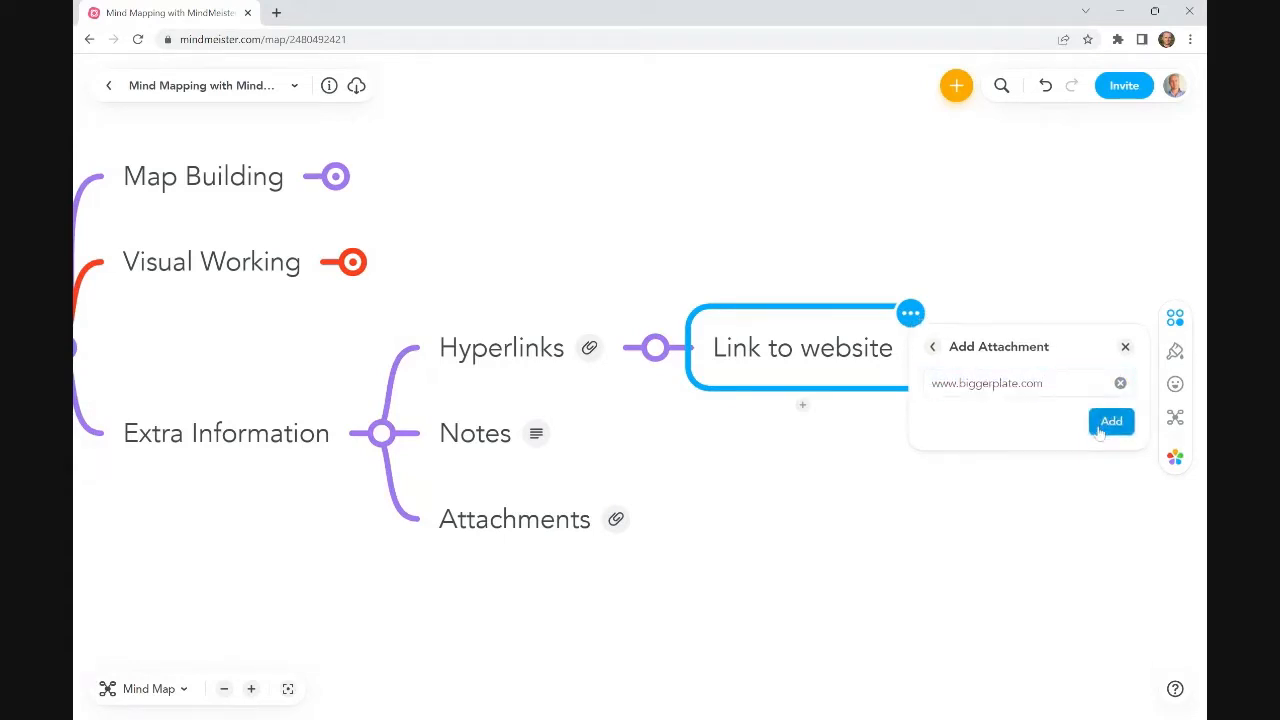
pyautogui.click(1018, 511)
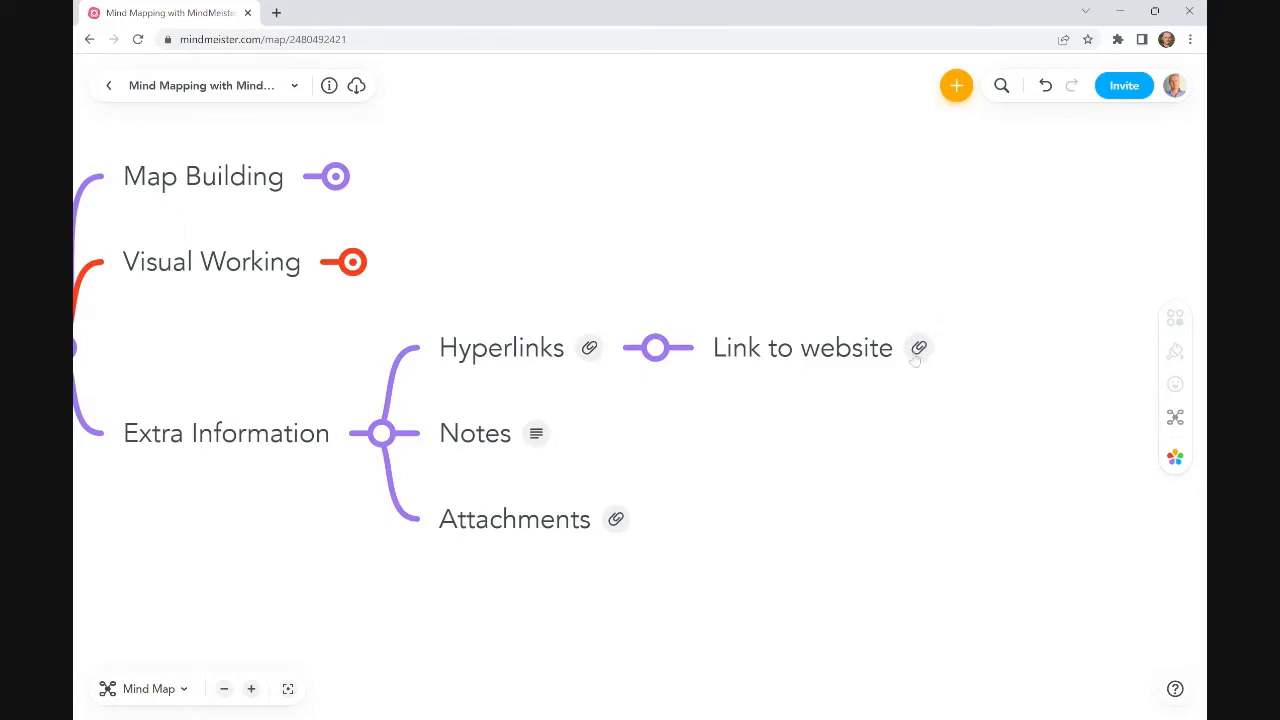
# Step: Open the web link attached to the "Link to website" topic, then return to the mind map and close the attachment list
pyautogui.click(917, 352)
pyautogui.click(917, 350)
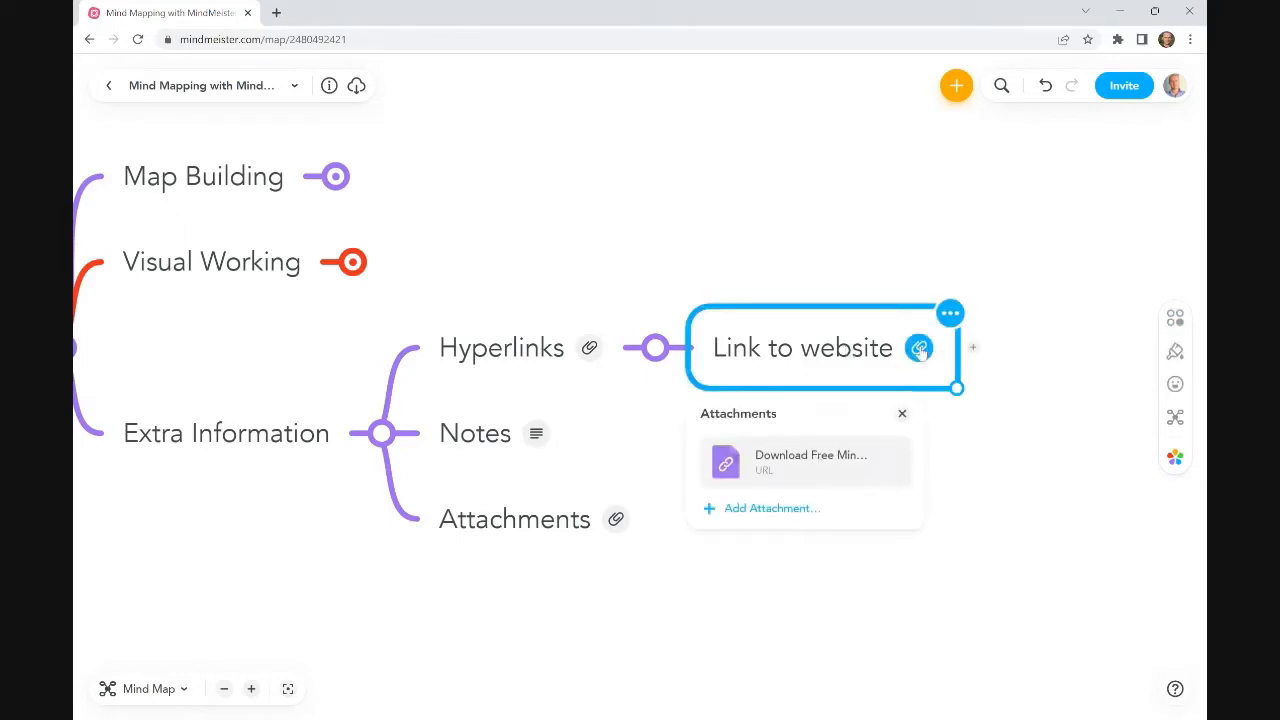
pyautogui.click(830, 466)
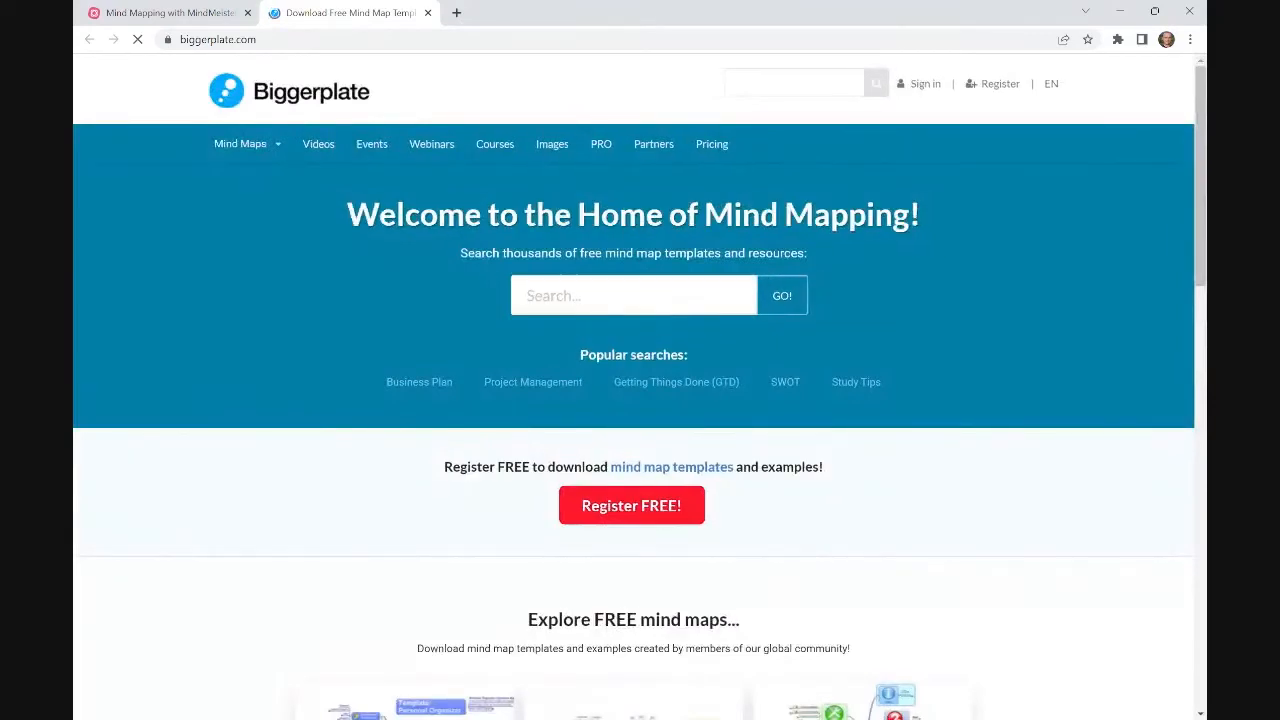
pyautogui.click(140, 12)
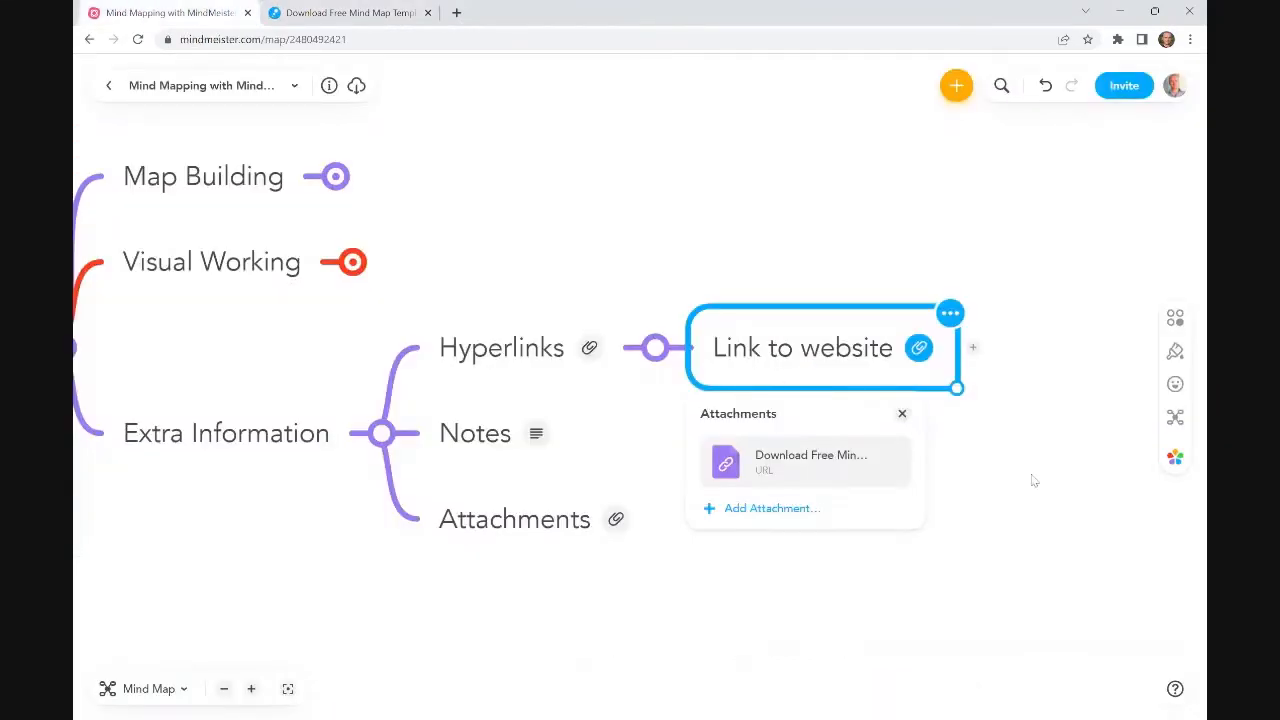
pyautogui.click(1034, 481)
# Step: Trace the path from Extra Information through Hyperlinks to the "Link to website" topic, leaving their texts as they are
pyautogui.click(826, 362)
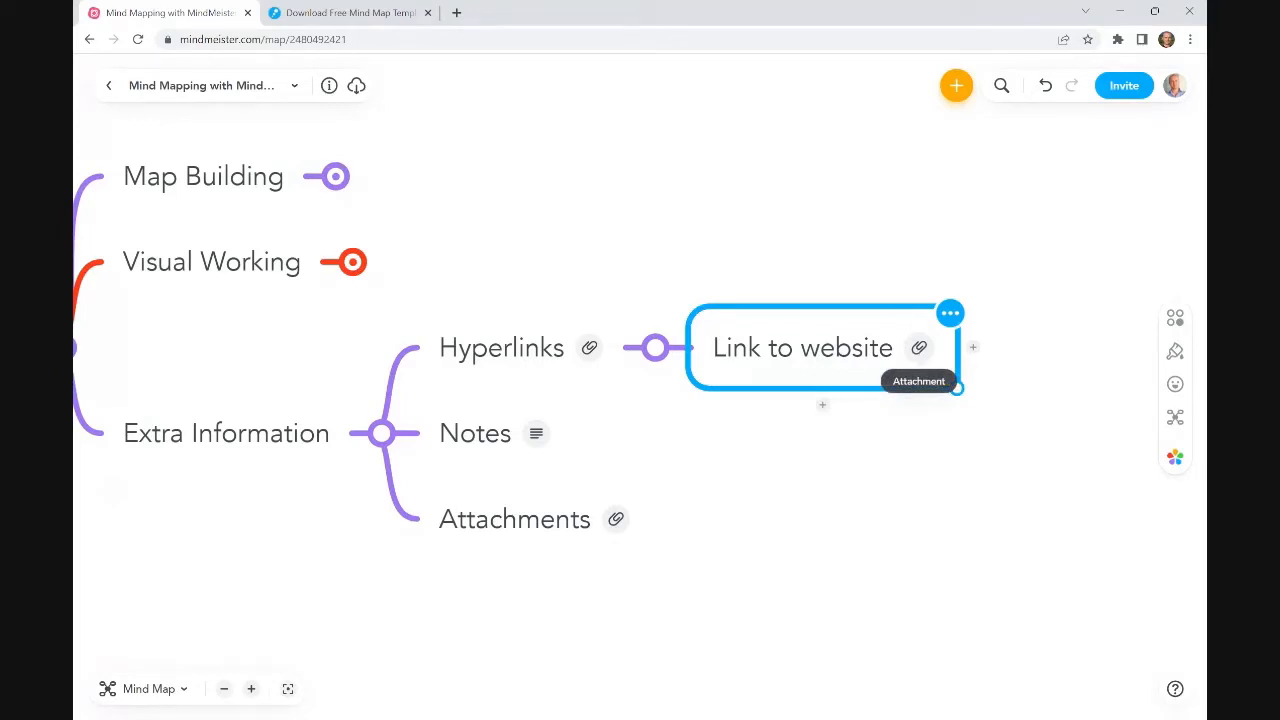
pyautogui.moveTo(732, 529); pyautogui.dragTo(830, 492)
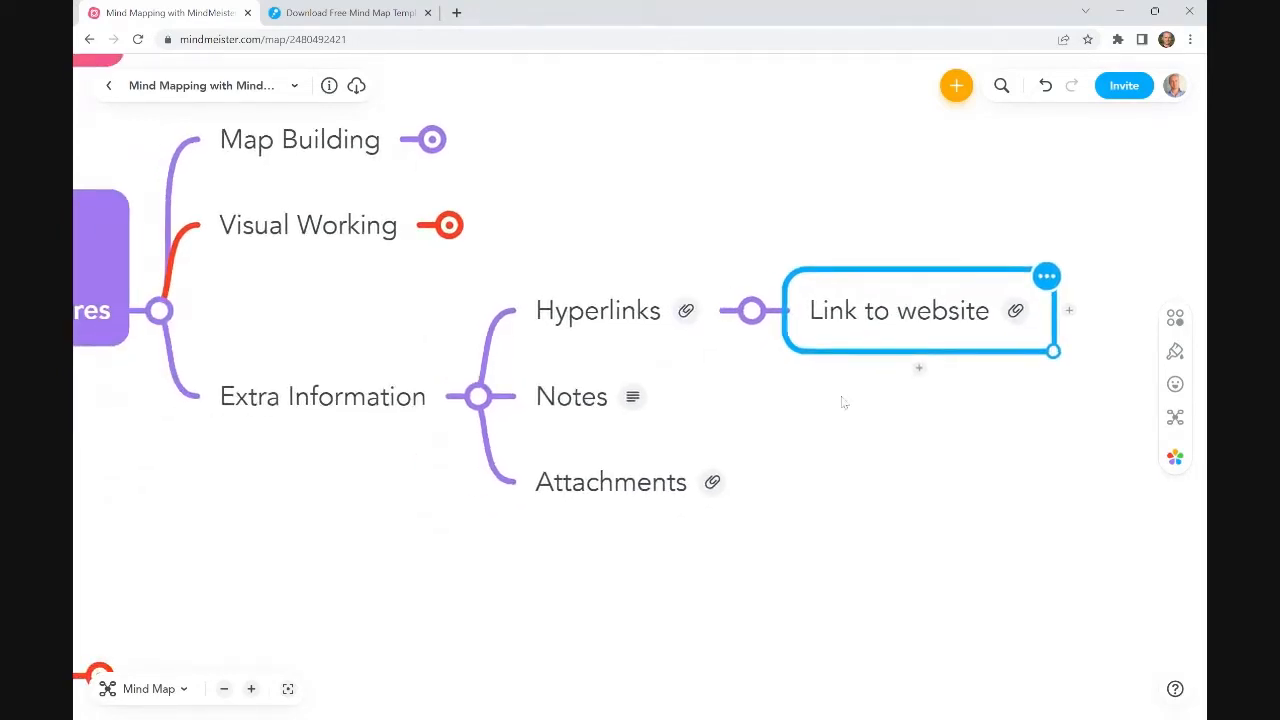
pyautogui.doubleClick(856, 319)
pyautogui.click(557, 323)
pyautogui.click(375, 402)
pyautogui.click(572, 315)
pyautogui.click(856, 317)
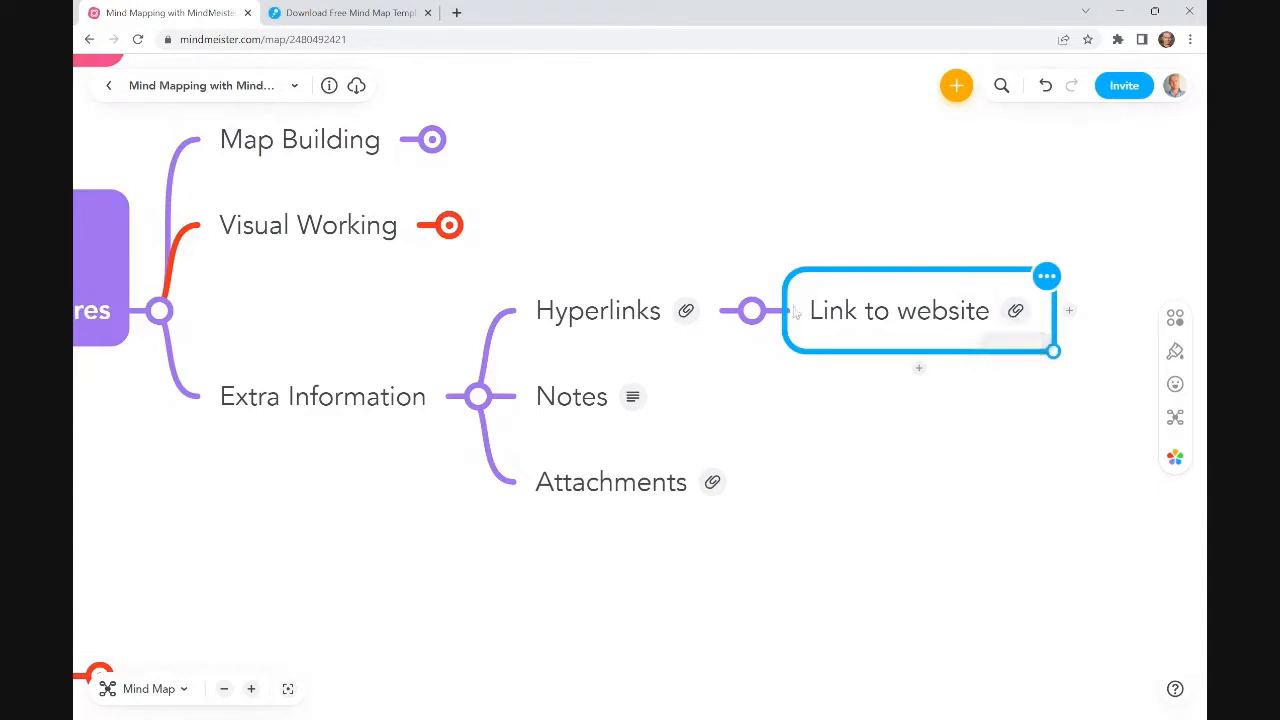
pyautogui.click(637, 319)
pyautogui.click(370, 366)
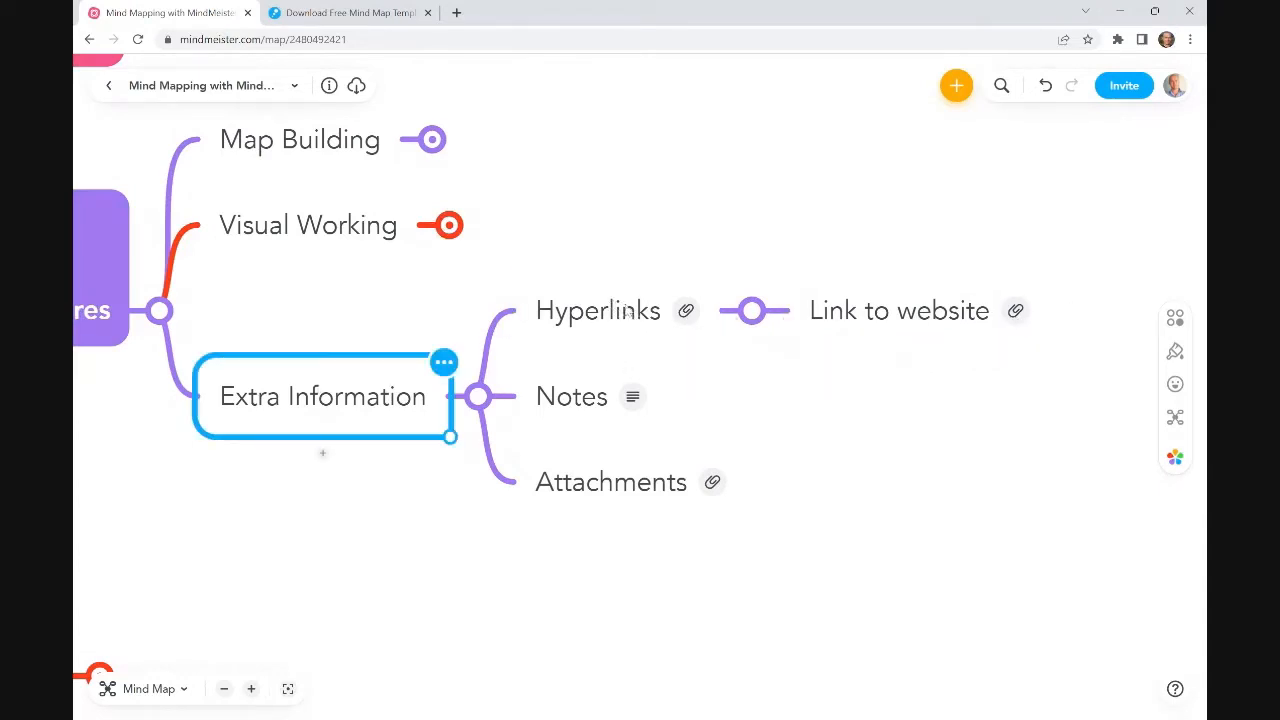
pyautogui.click(617, 310)
pyautogui.click(905, 318)
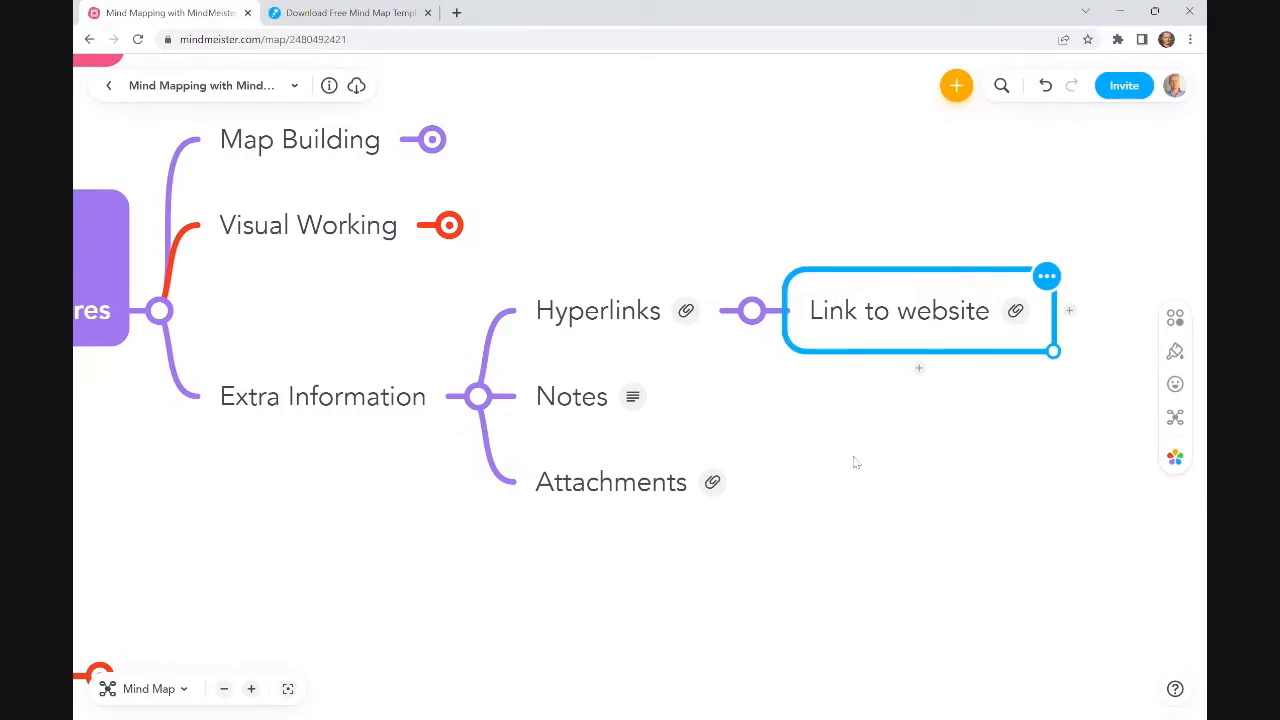
# Step: Add a subtopic named "Add Detail" to the Notes topic
pyautogui.click(556, 408)
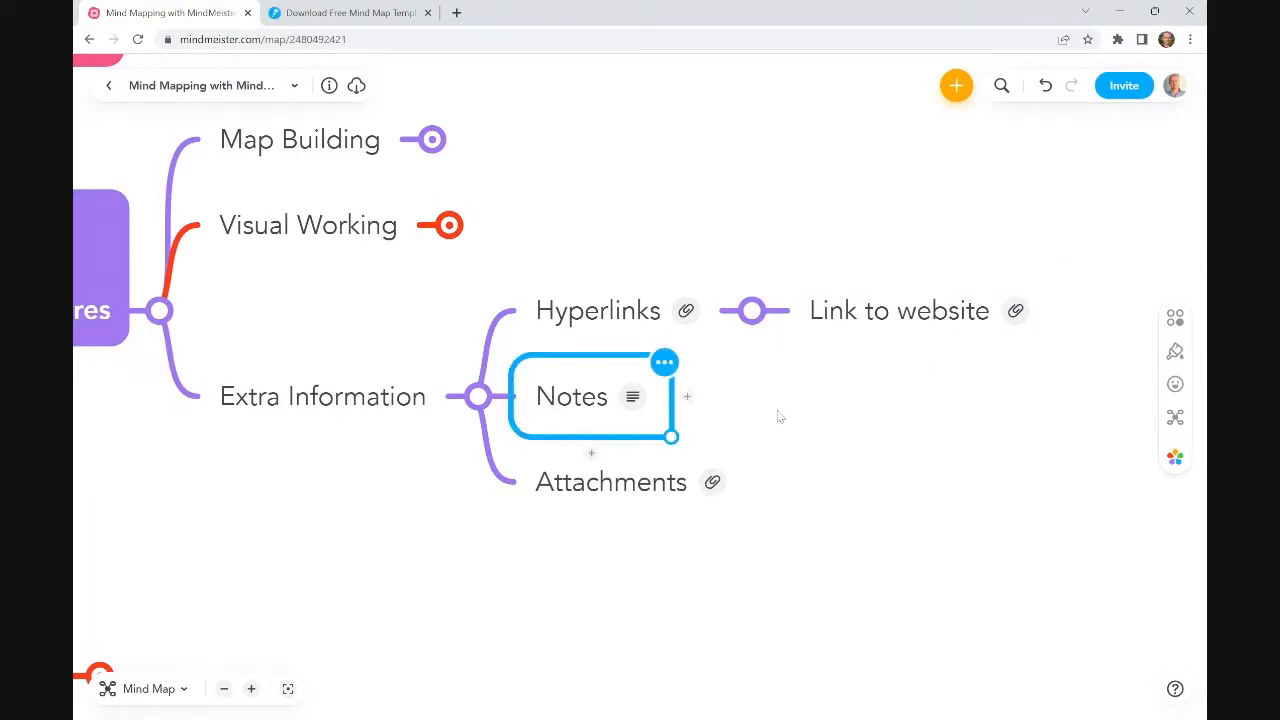
pyautogui.press('Tab')
pyautogui.write('Add Det')
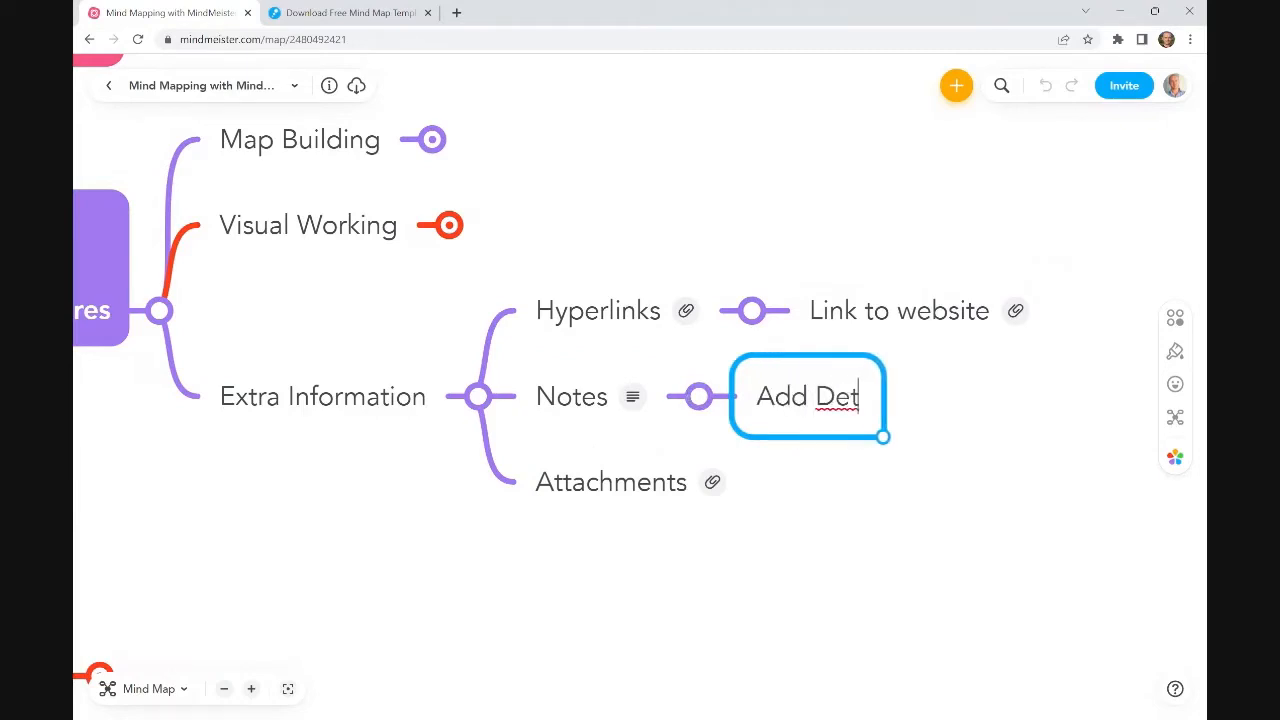
pyautogui.write('ail')
pyautogui.press('Return')
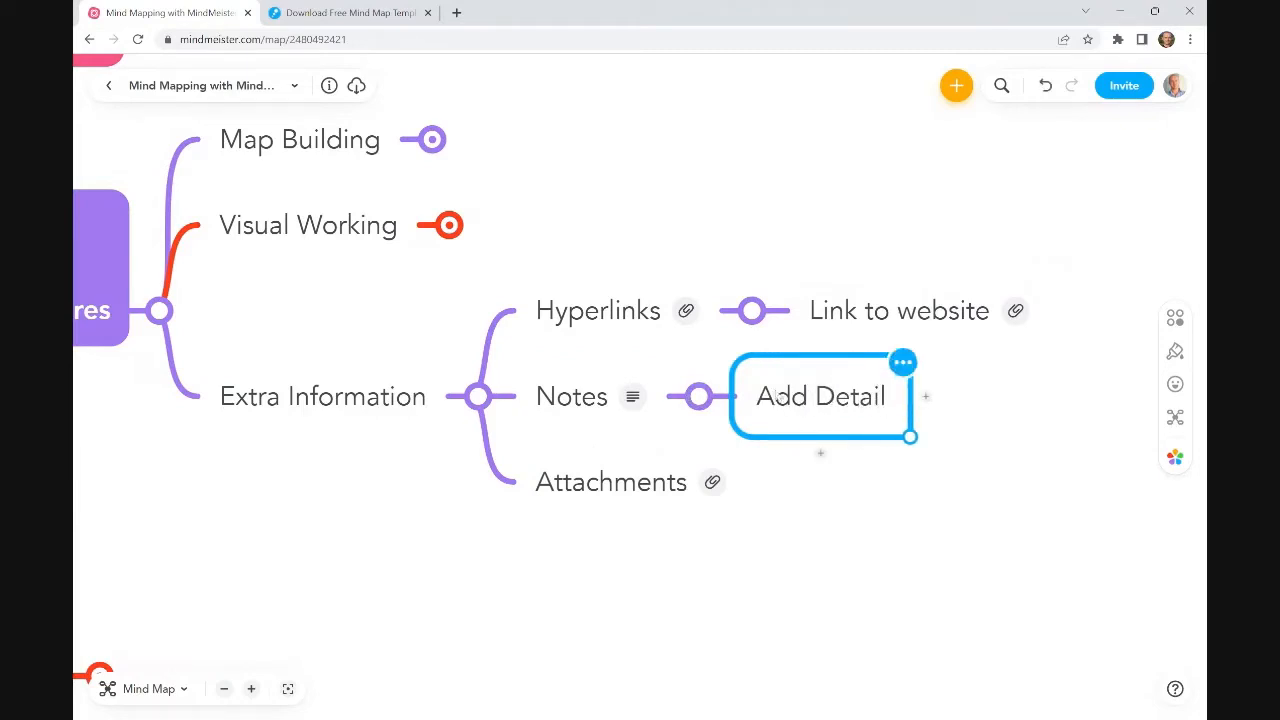
# Step: Attach the note "Add lots of extra detail, without creating clutter." to the "Add Detail" topic
pyautogui.click(1177, 317)
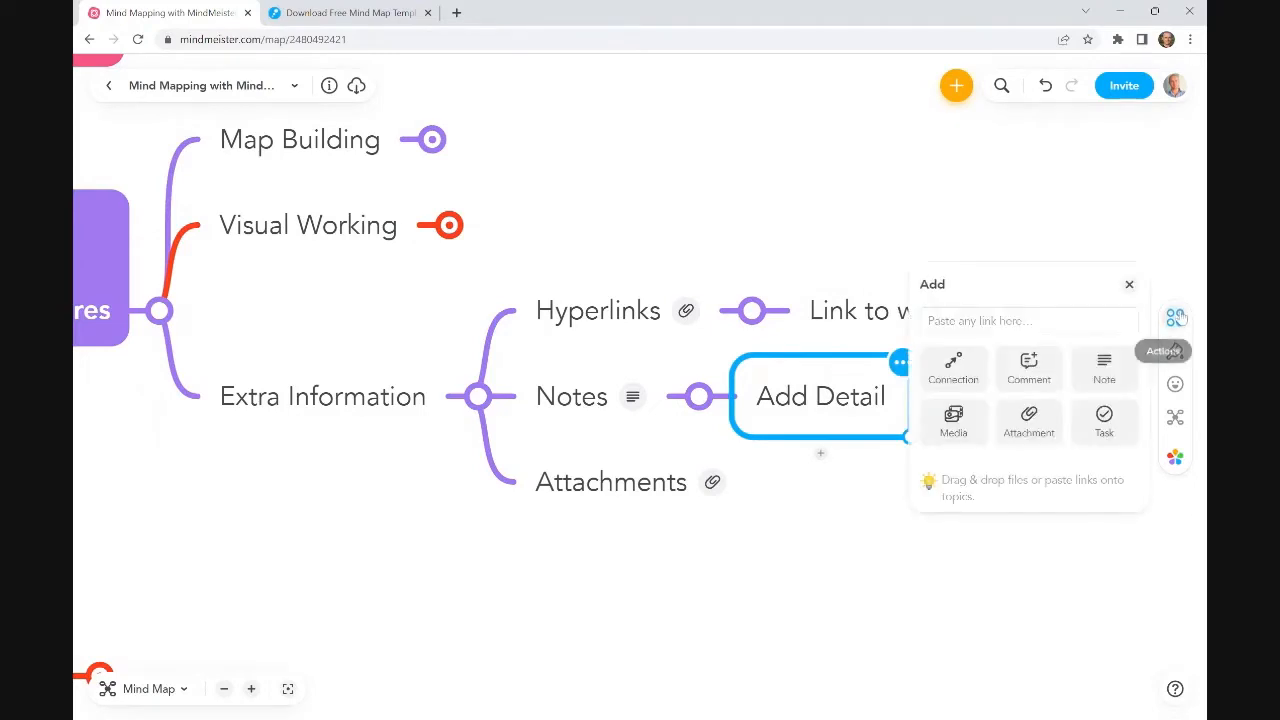
pyautogui.click(1101, 371)
pyautogui.click(968, 373)
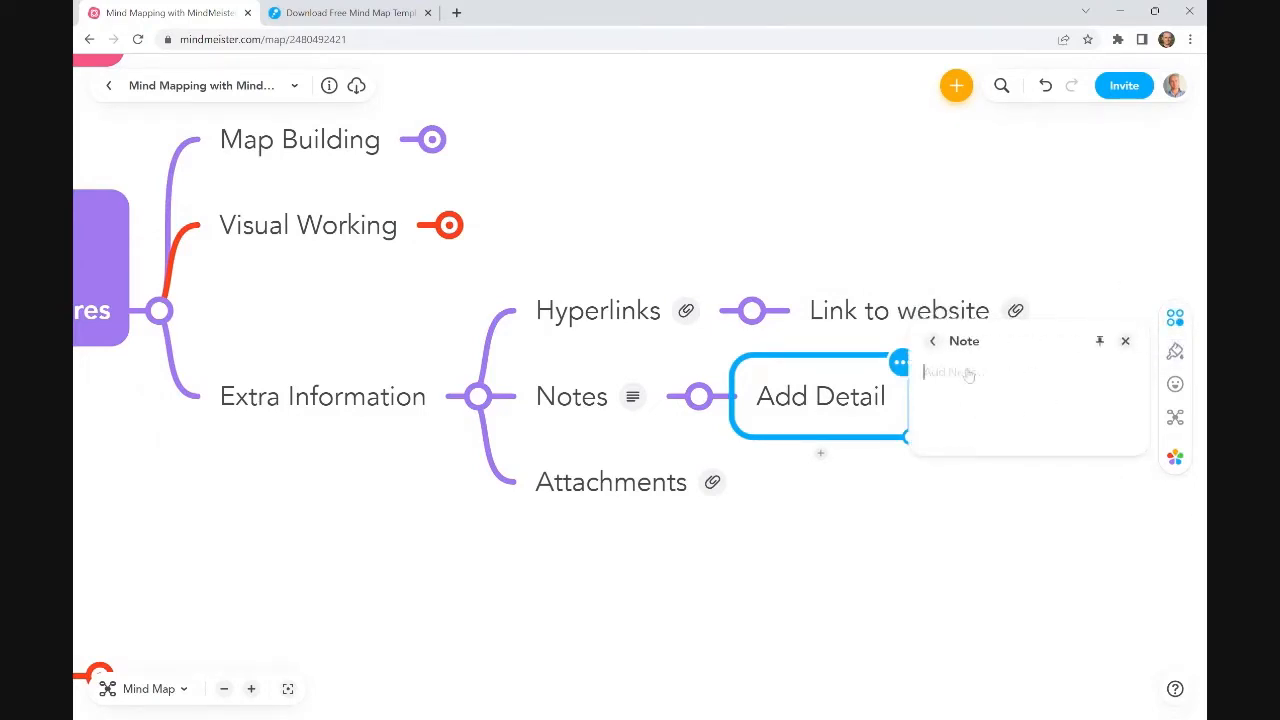
pyautogui.write('Add lots')
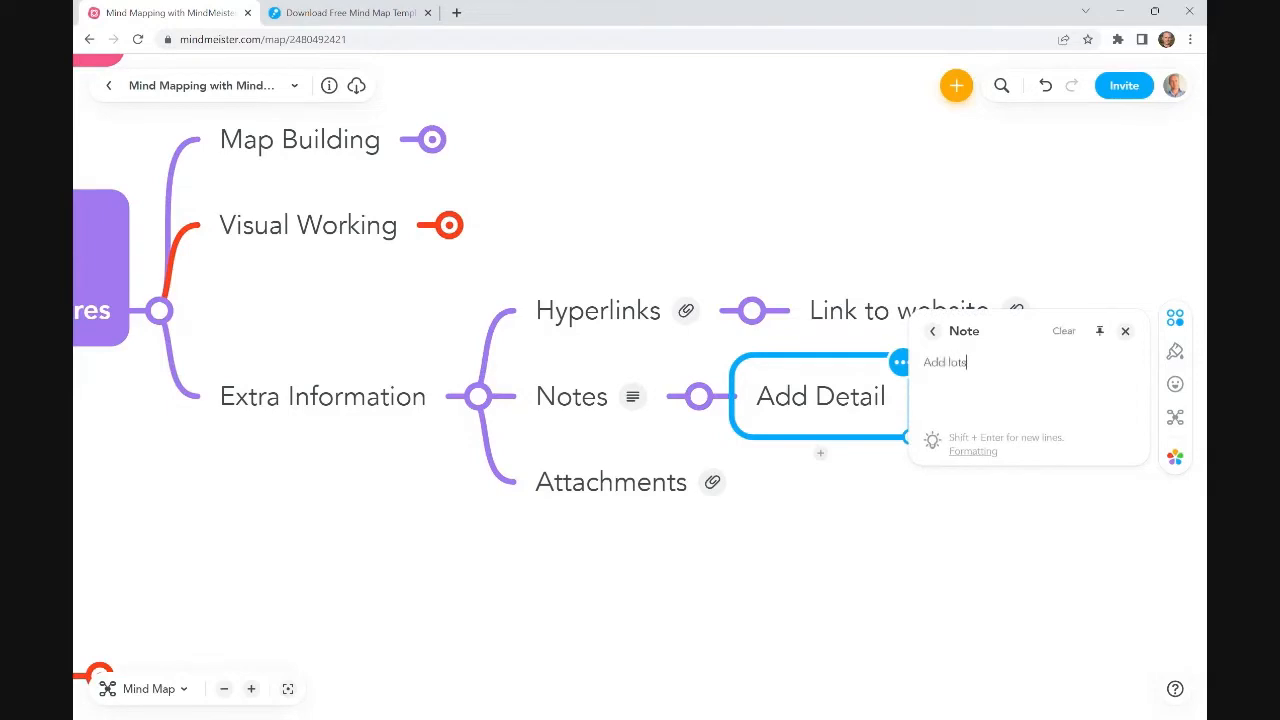
pyautogui.write(' of extra detail, without creating ')
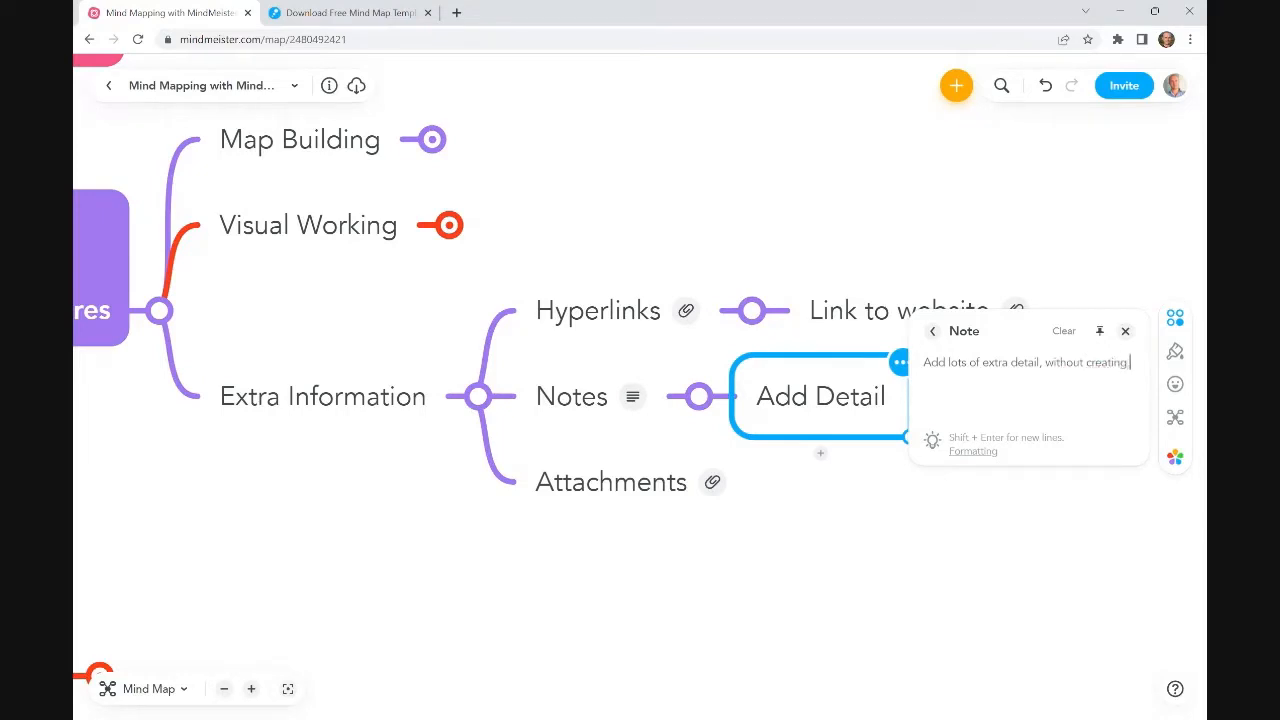
pyautogui.write('clutter')
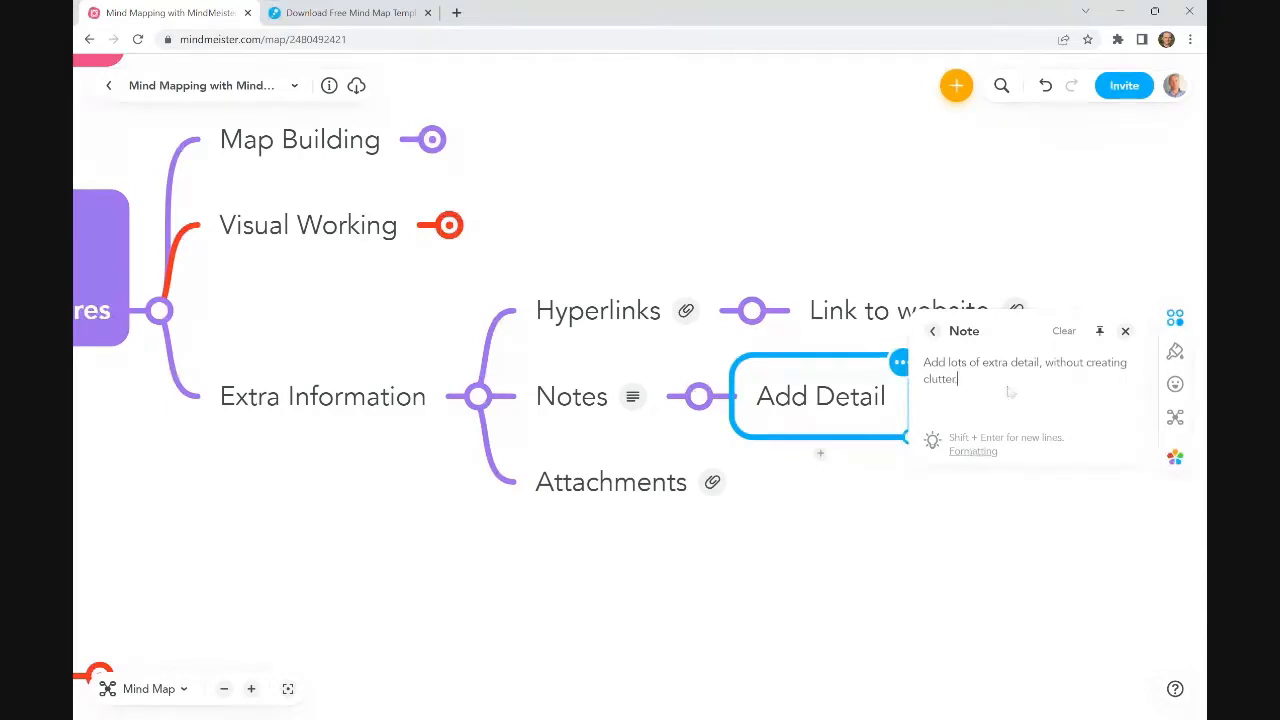
pyautogui.press('Return')
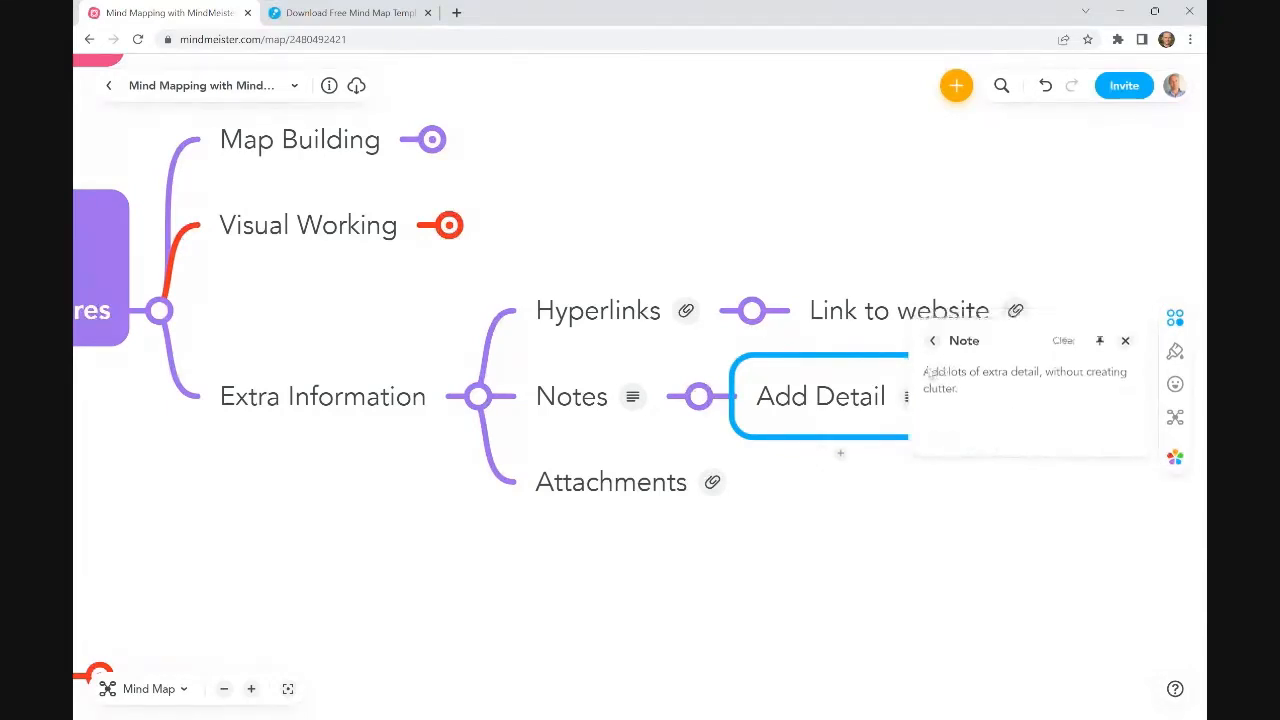
pyautogui.click(1125, 342)
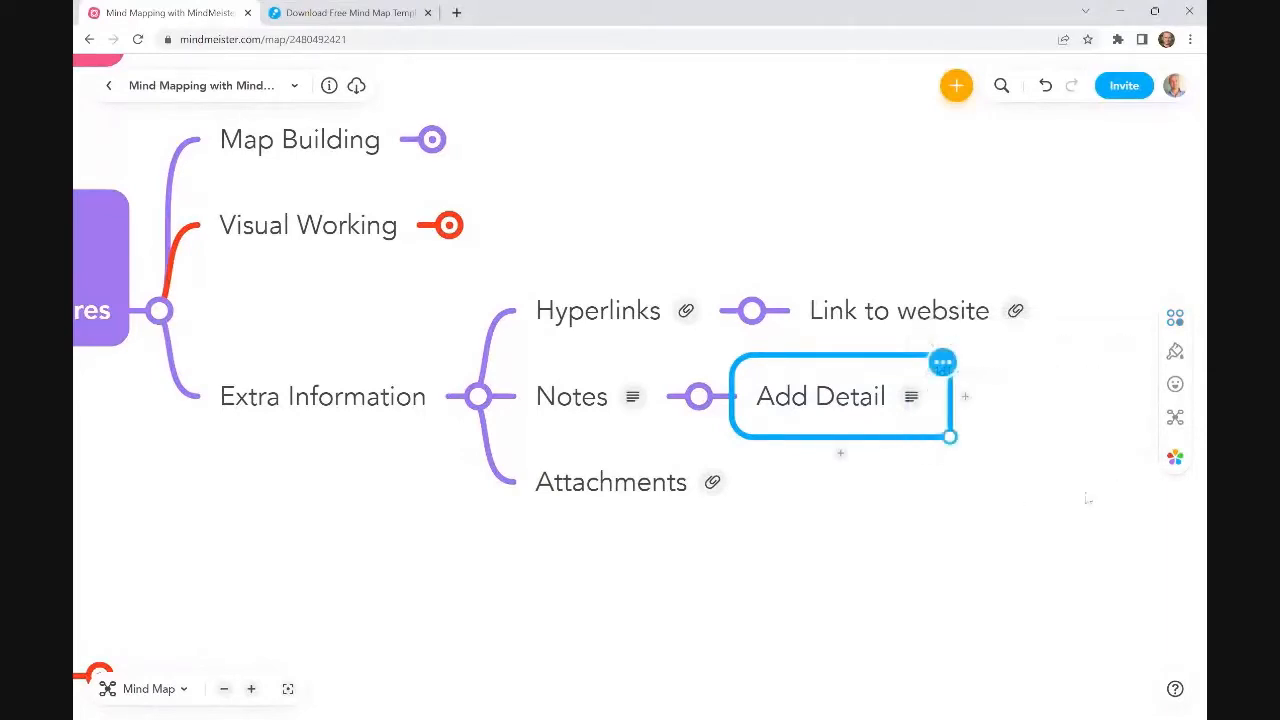
# Step: Edit the "Add Detail" topic text so that there is extra space between its two words
pyautogui.doubleClick(794, 418)
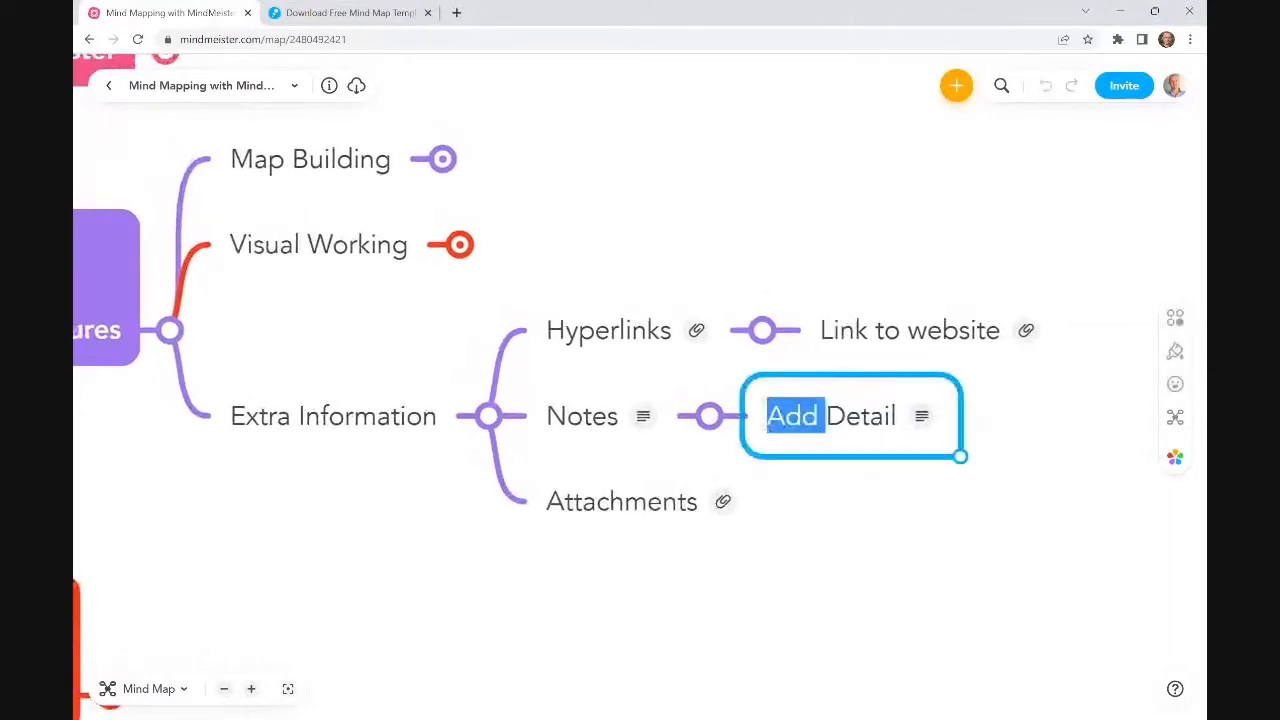
pyautogui.moveTo(794, 418); pyautogui.dragTo(821, 419)
pyautogui.click(850, 520)
pyautogui.click(828, 422)
pyautogui.doubleClick(820, 418)
pyautogui.click(818, 416)
pyautogui.press('BackSpace')
pyautogui.press('BackSpace')
pyautogui.press('BackSpace')
pyautogui.click(897, 555)
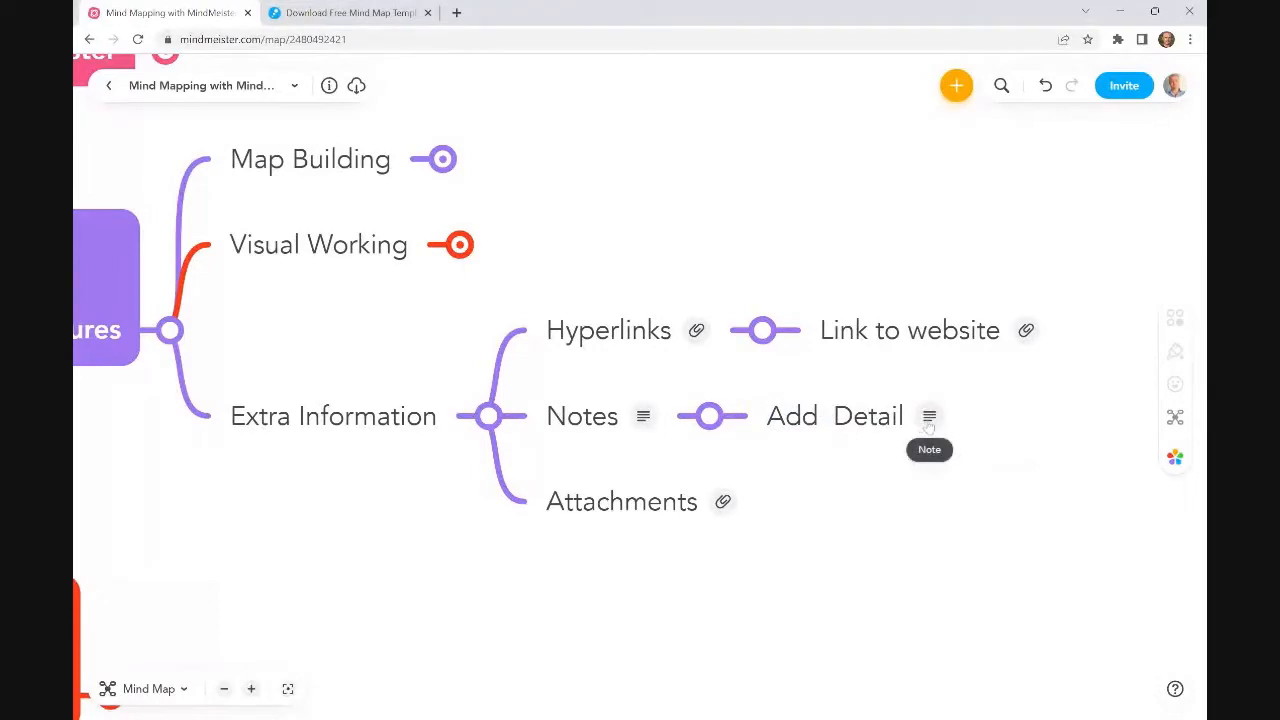
# Step: Review the note on the "Add Detail" topic, close it, and collapse the Hyperlinks and Notes branches
pyautogui.click(929, 418)
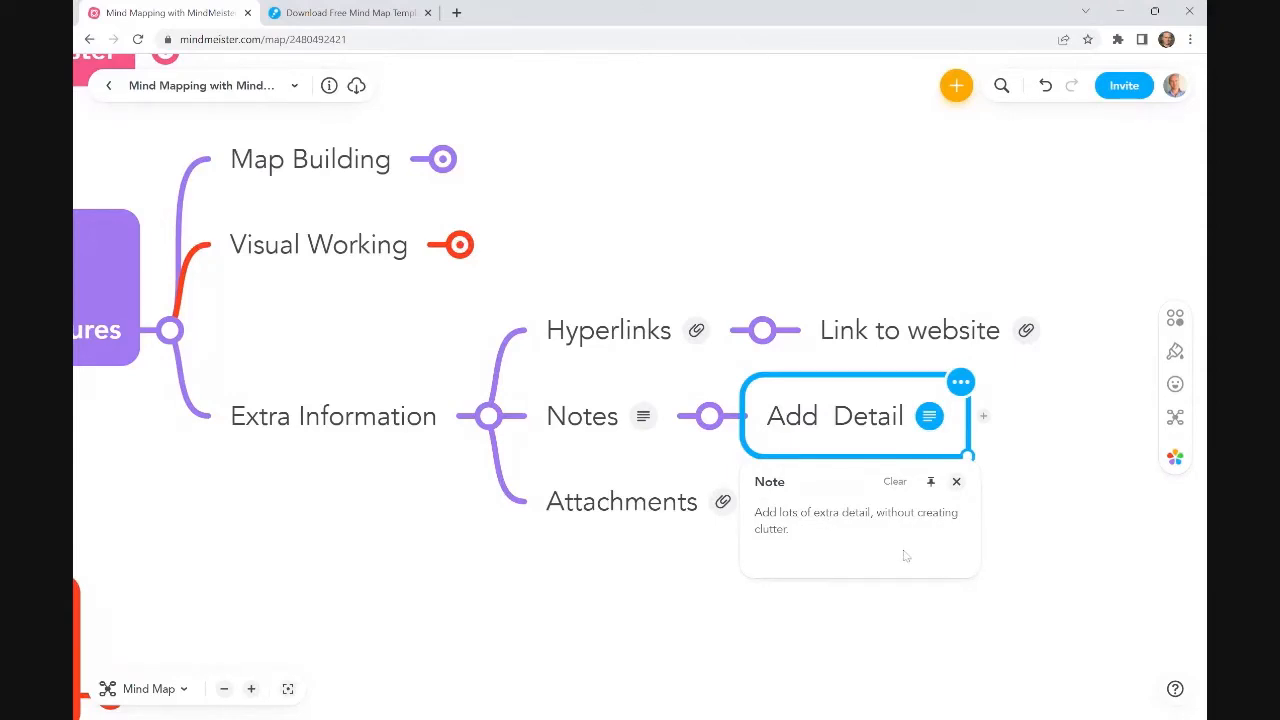
pyautogui.click(840, 620)
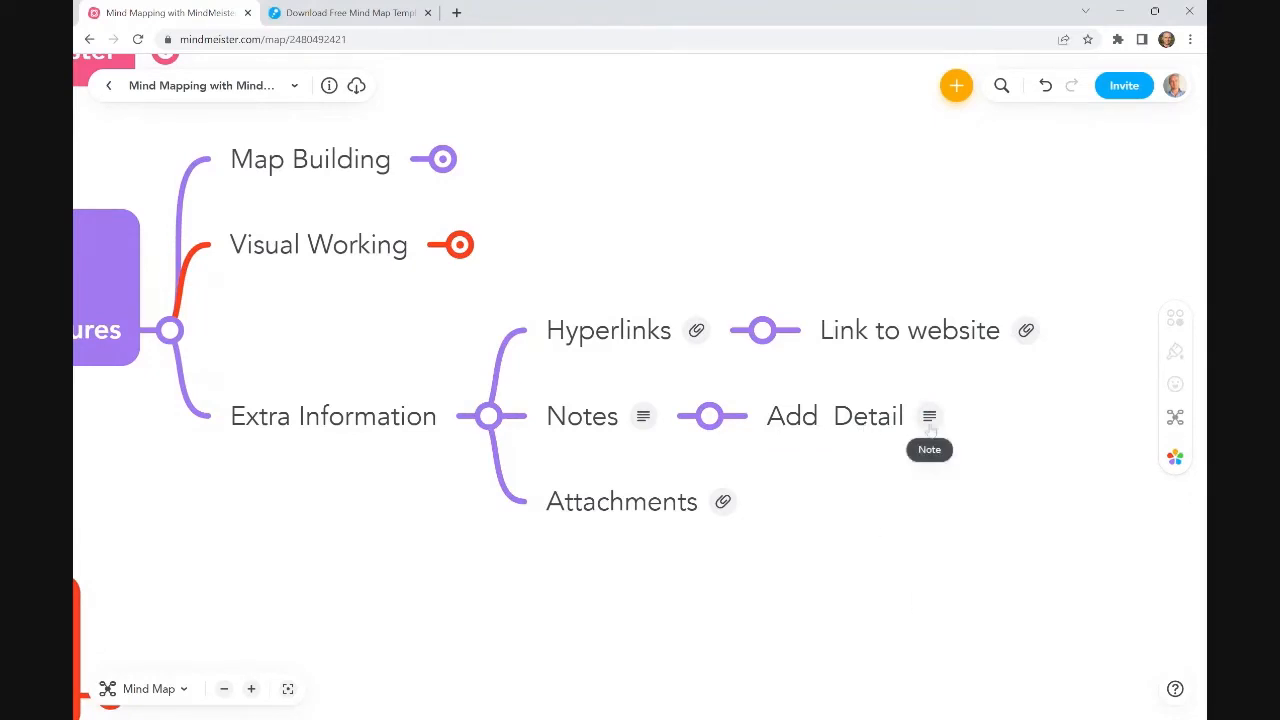
pyautogui.click(763, 331)
pyautogui.click(710, 416)
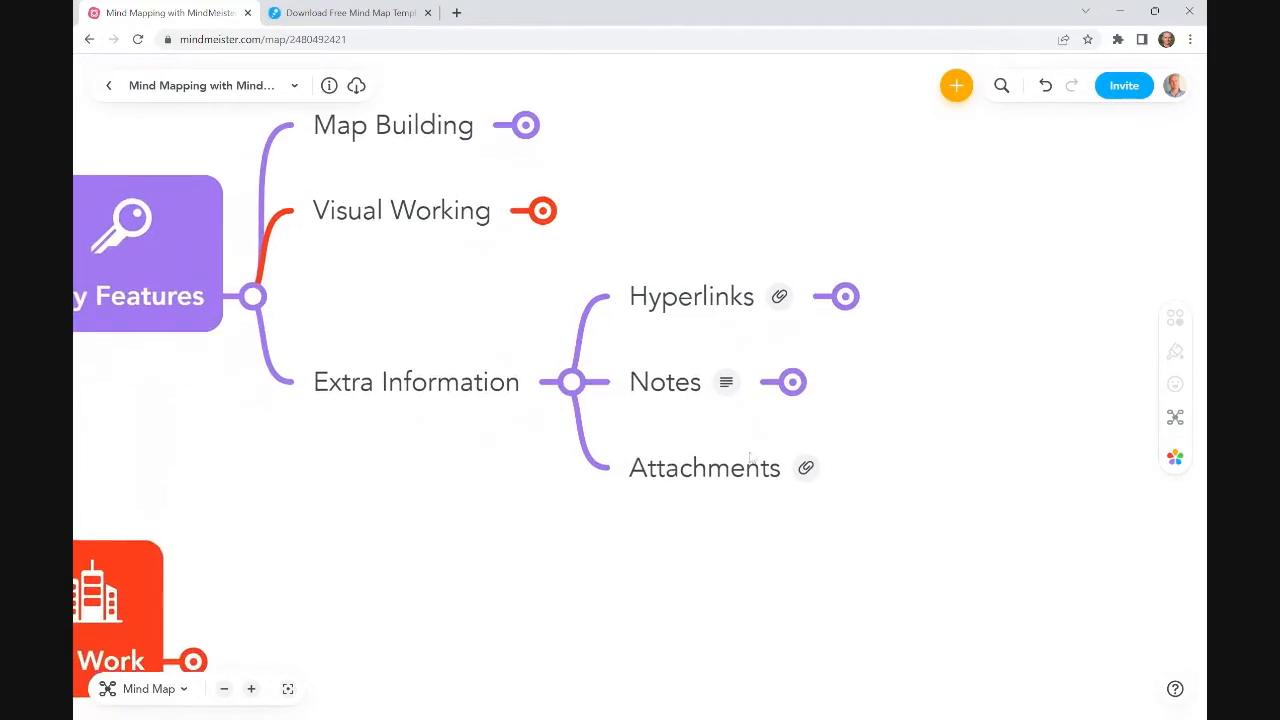
# Step: Add a subtopic named "Add Files" to the Attachments topic
pyautogui.click(788, 465)
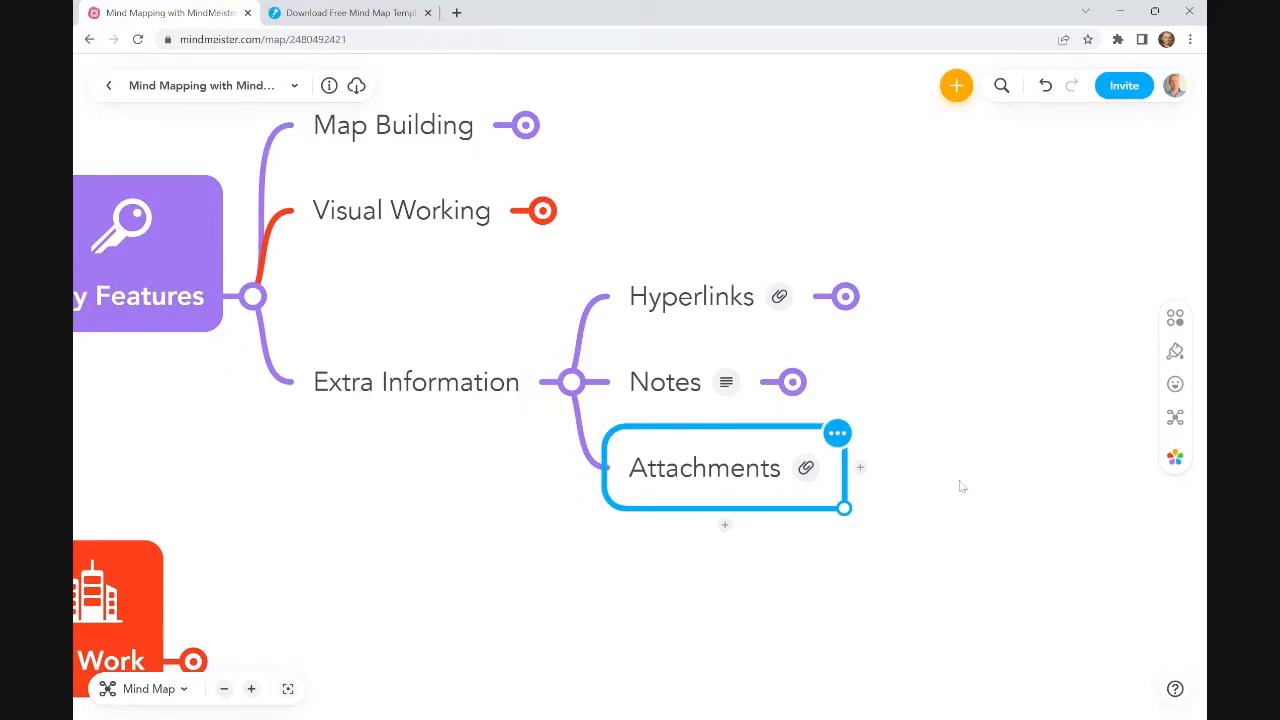
pyautogui.press('Tab')
pyautogui.write('Add Files')
pyautogui.press('Return')
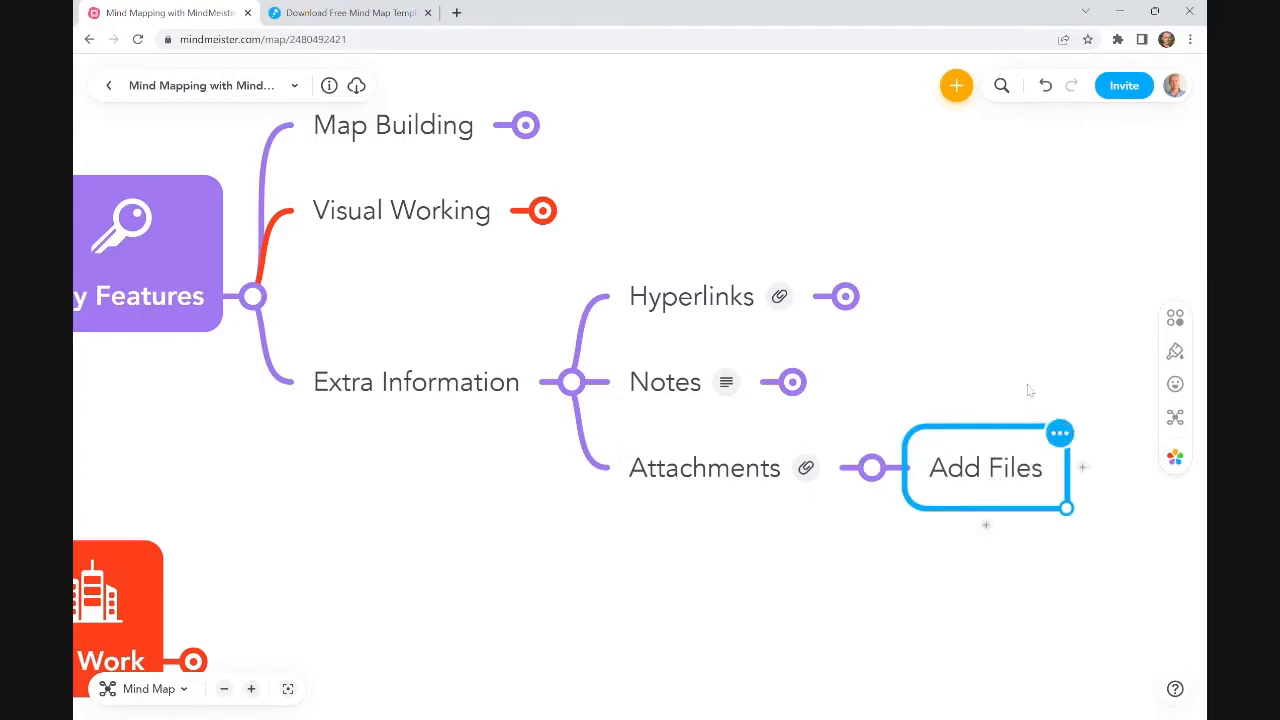
# Step: Upload the PDF "For Lauderdale - Austin (Return)" from the computer as an attachment to the "Add Files" topic
pyautogui.click(1175, 317)
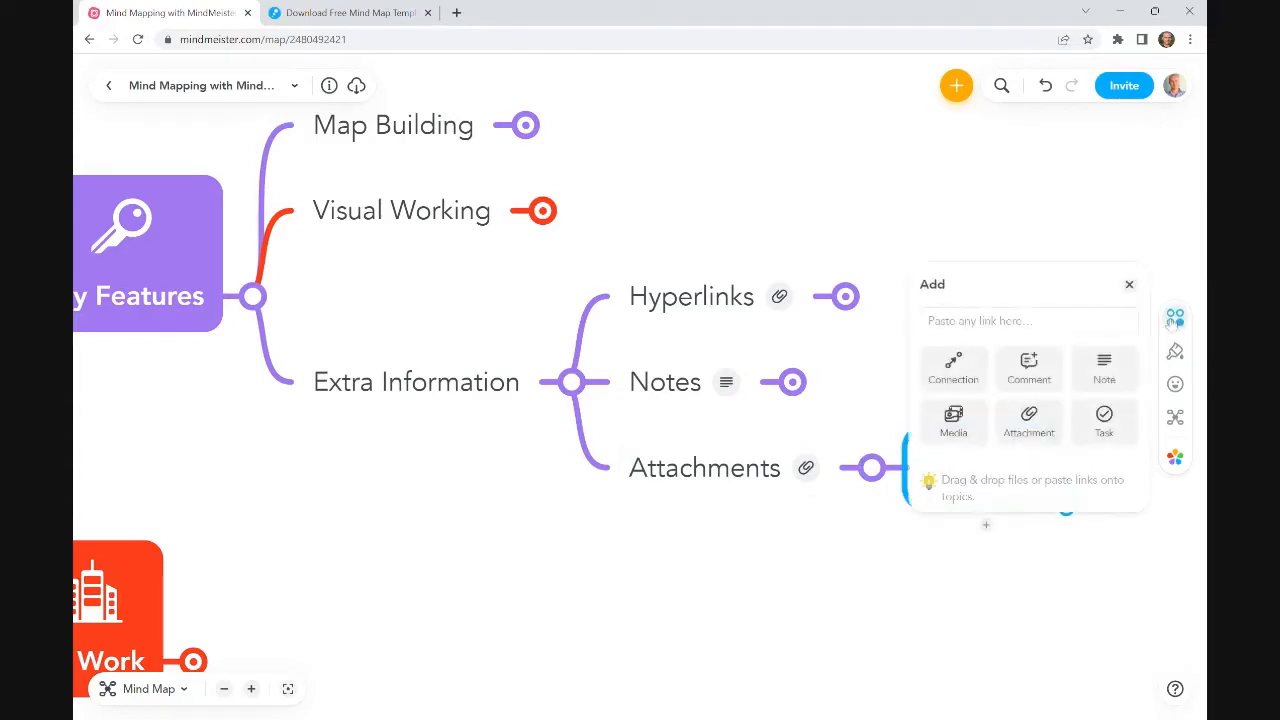
pyautogui.click(1033, 429)
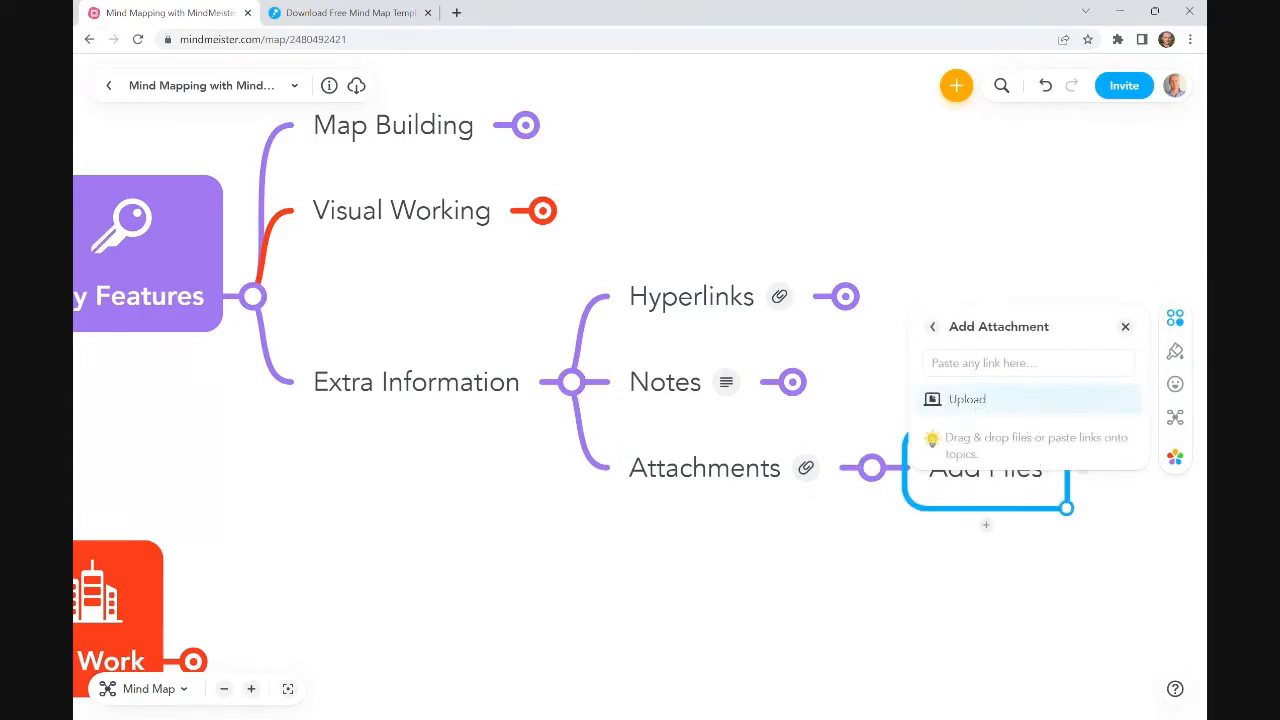
pyautogui.click(975, 401)
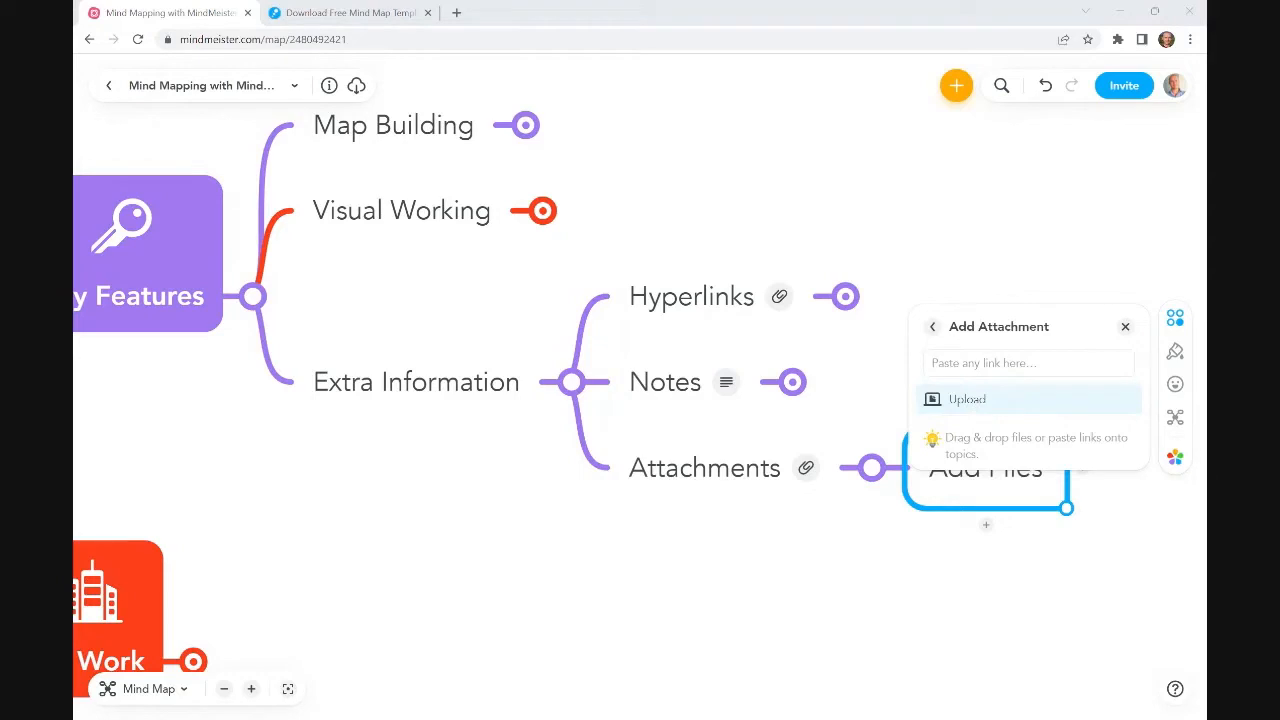
pyautogui.click(973, 567)
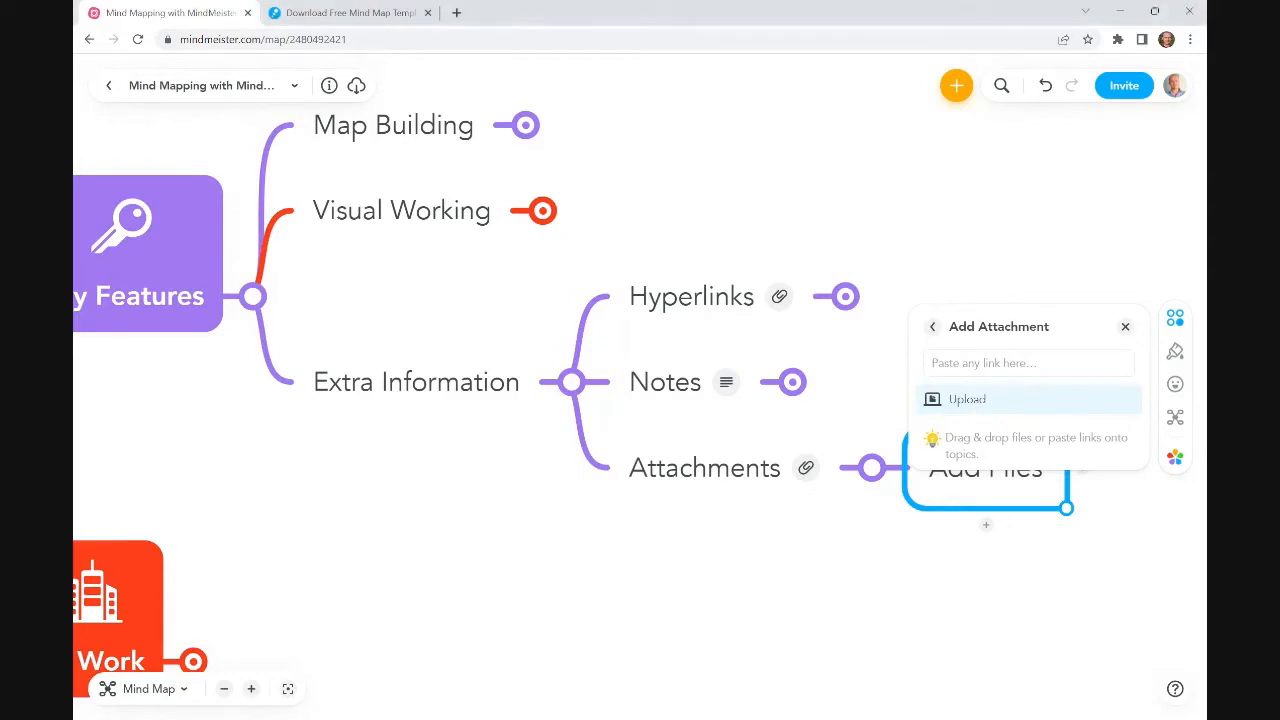
pyautogui.click(1000, 582)
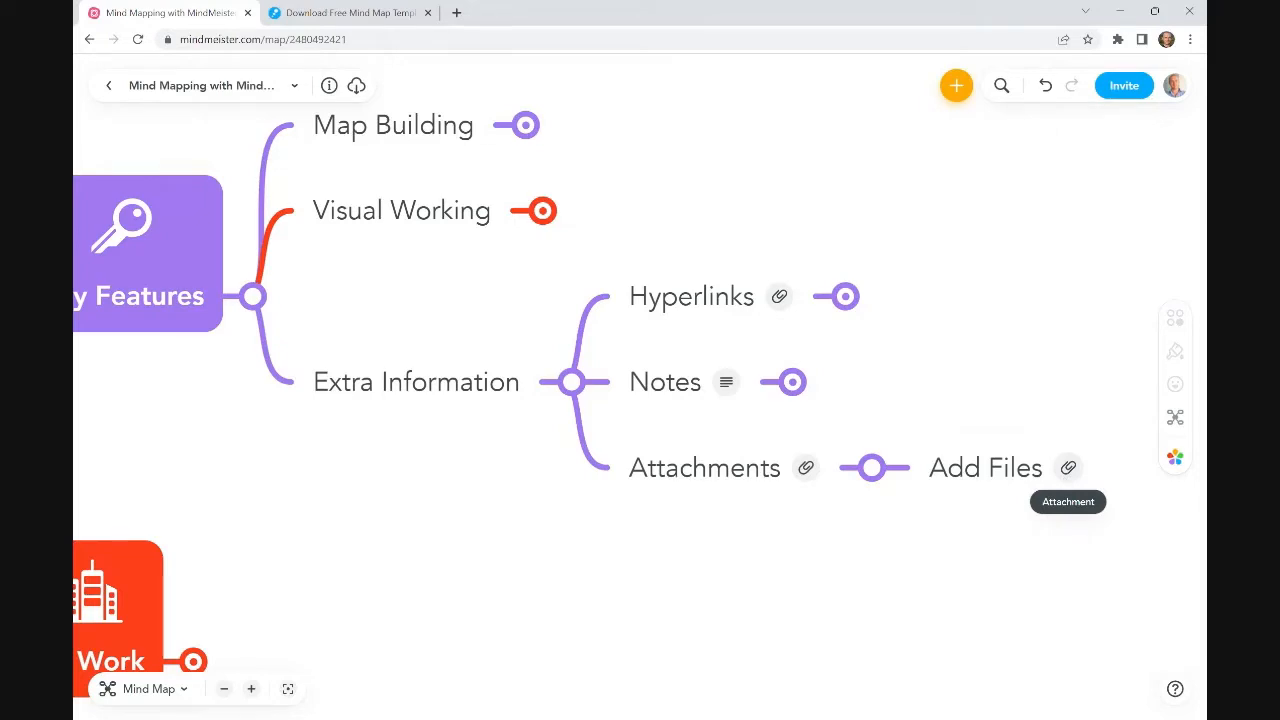
# Step: Preview the PDF attached to the "Add Files" topic, then close the preview and the attachment list
pyautogui.click(1011, 474)
pyautogui.click(1072, 469)
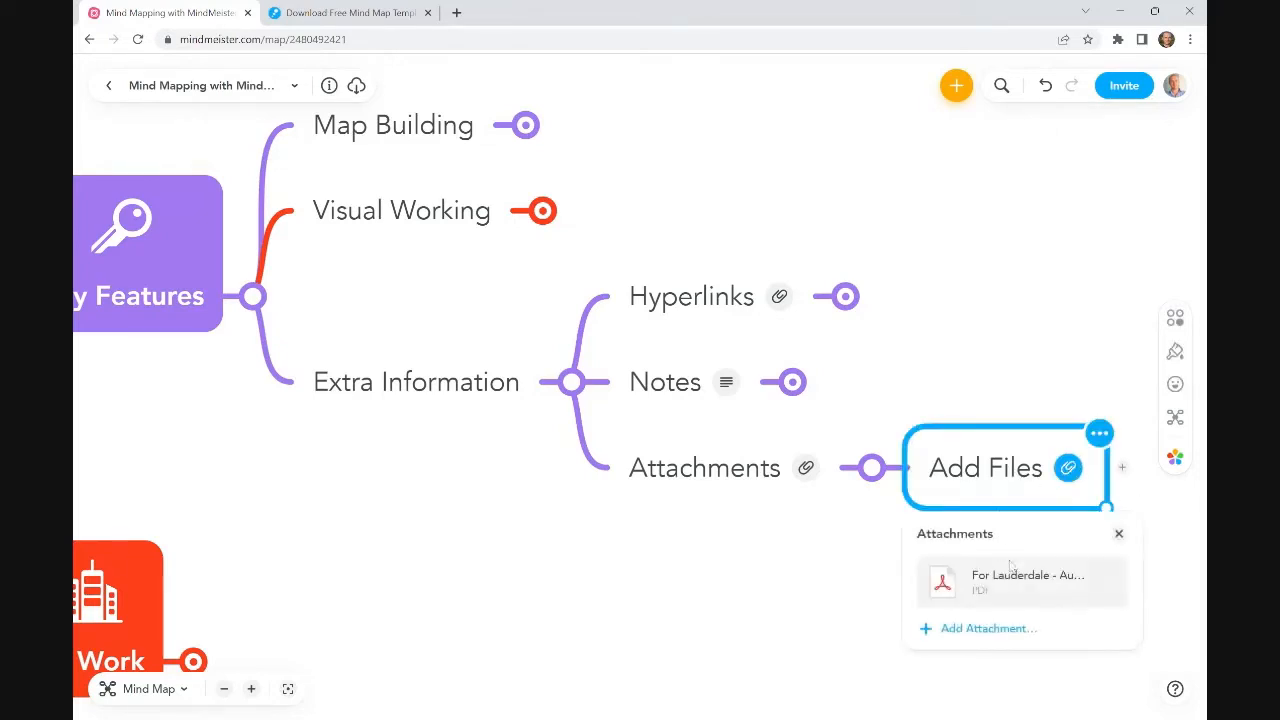
pyautogui.click(1012, 578)
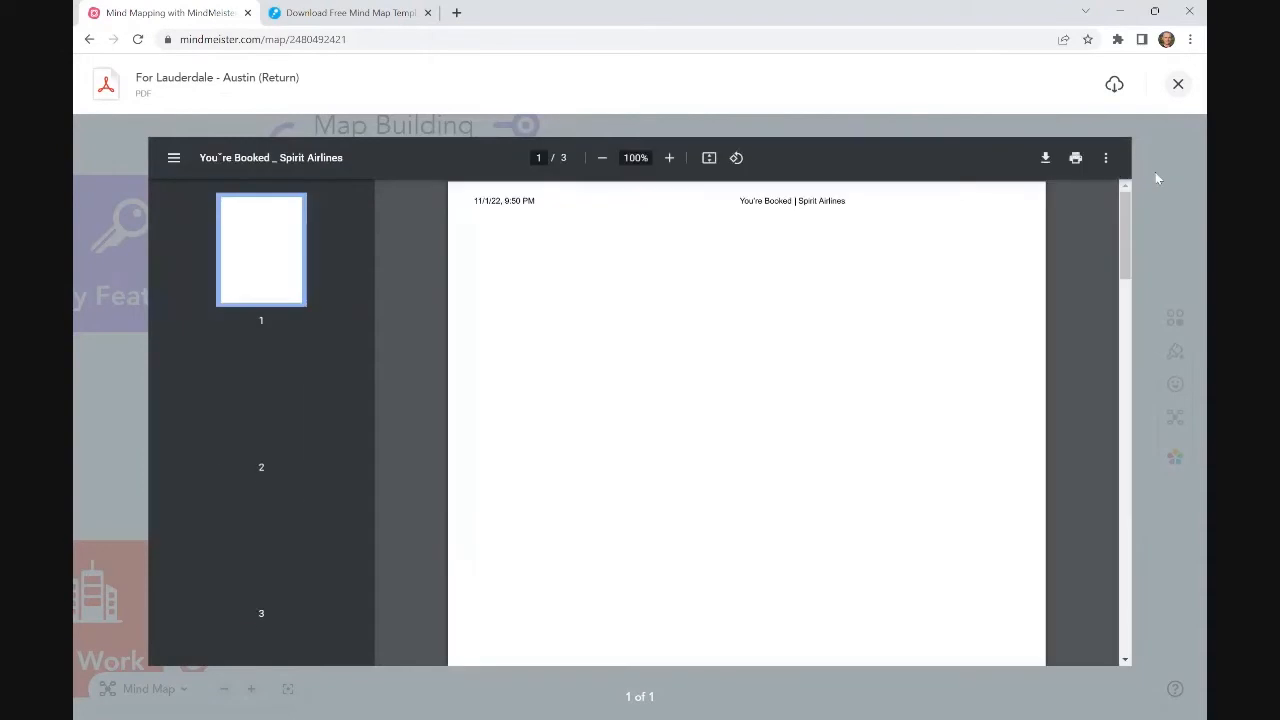
pyautogui.click(1178, 84)
pyautogui.click(1057, 291)
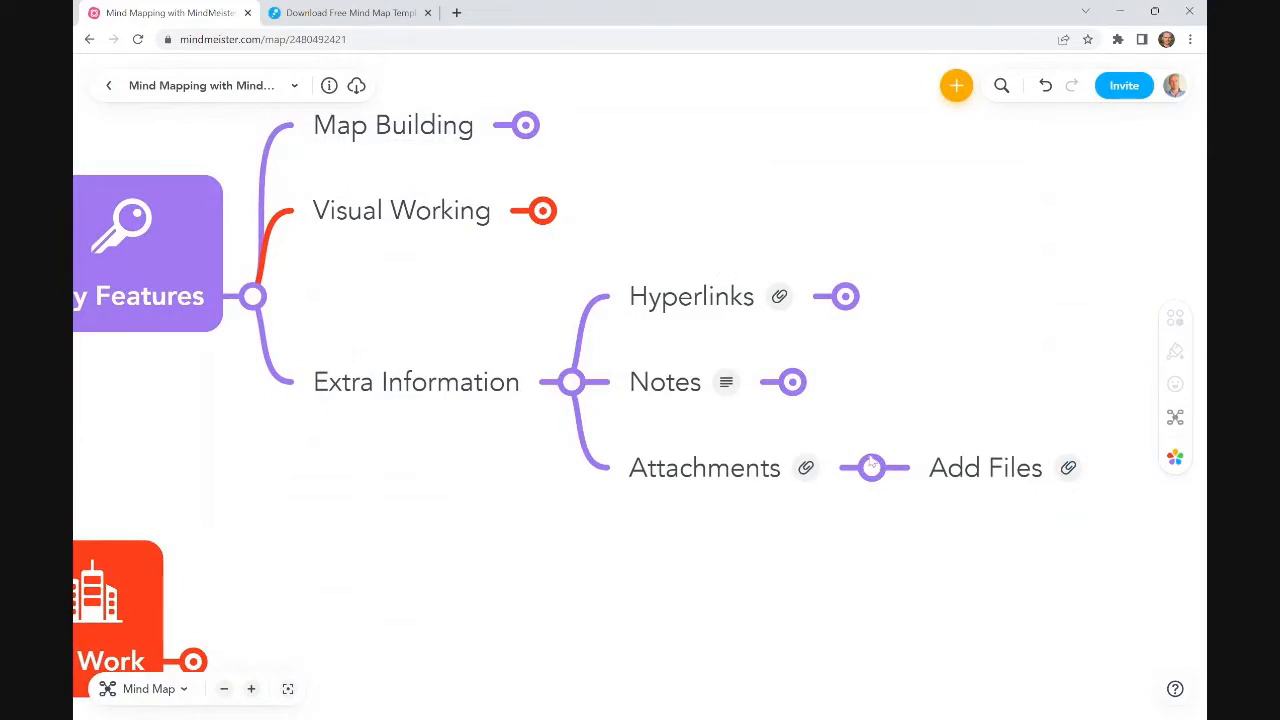
# Step: Collapse the Attachments branch and the whole Extra Information branch under Key Features
pyautogui.click(970, 472)
pyautogui.press('Delete')
pyautogui.moveTo(555, 539); pyautogui.dragTo(751, 513)
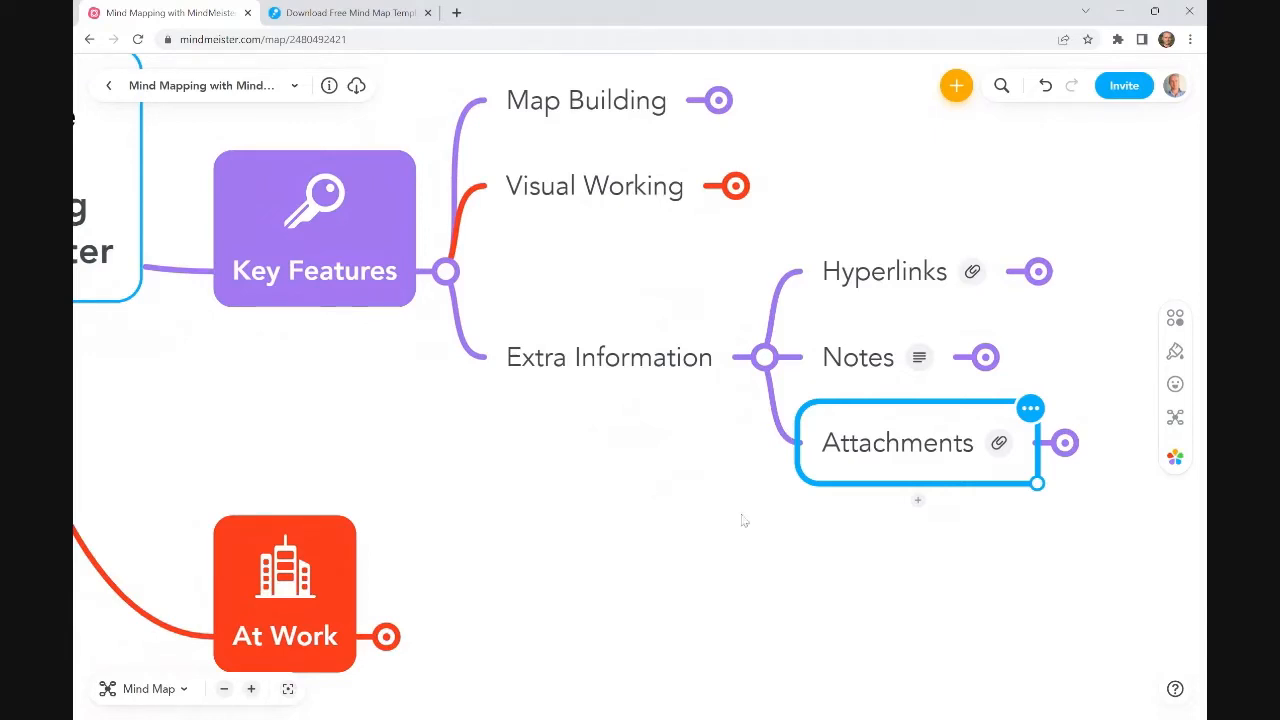
pyautogui.click(765, 360)
pyautogui.moveTo(691, 477); pyautogui.dragTo(981, 535)
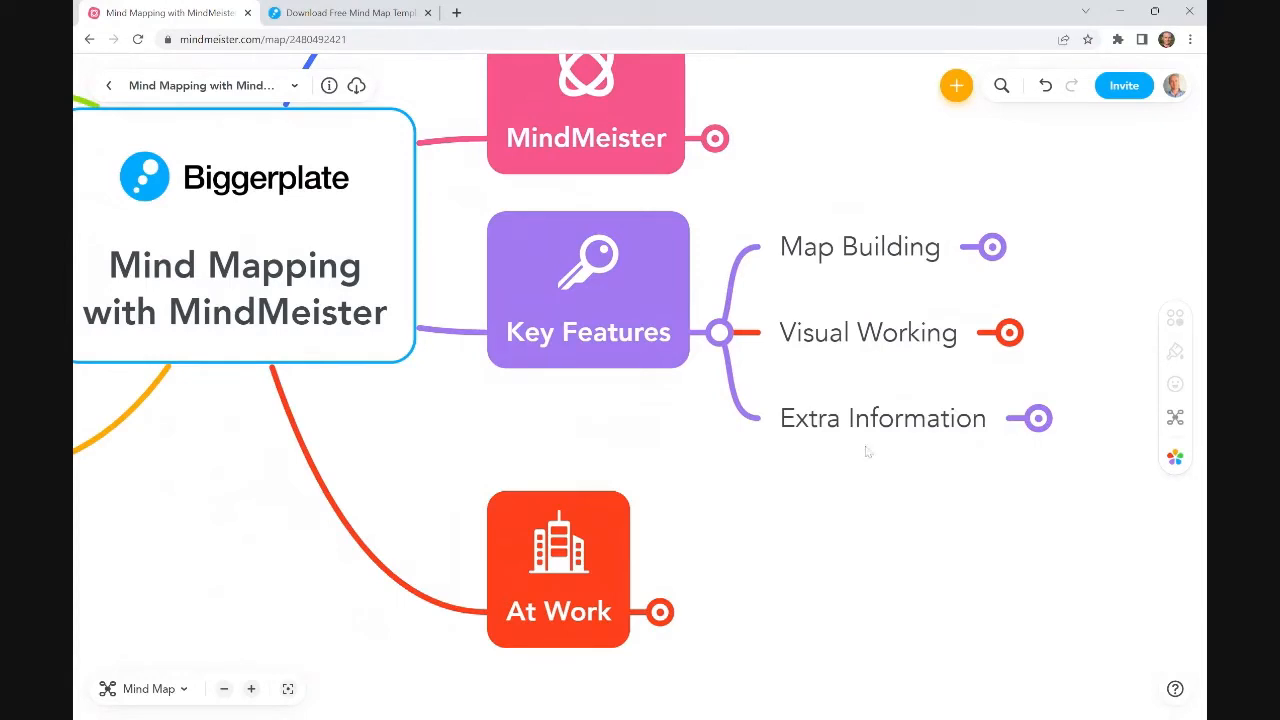
pyautogui.moveTo(888, 472); pyautogui.dragTo(933, 392)
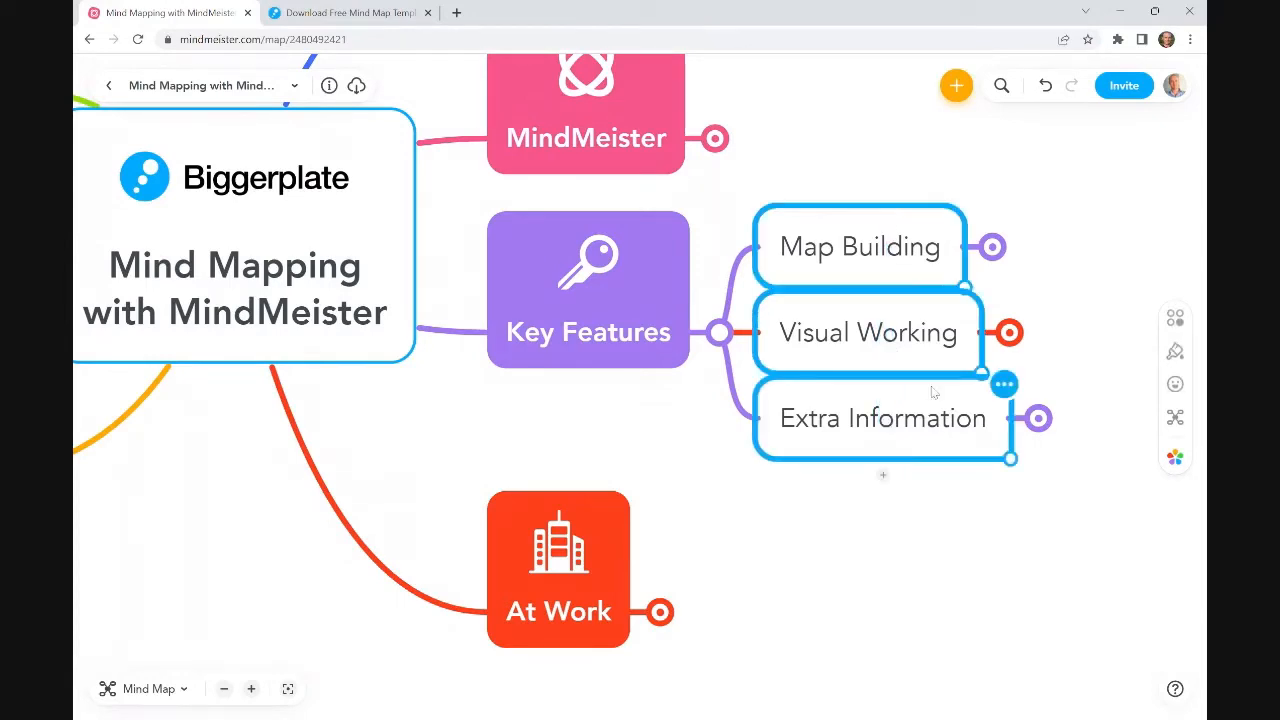
pyautogui.click(942, 510)
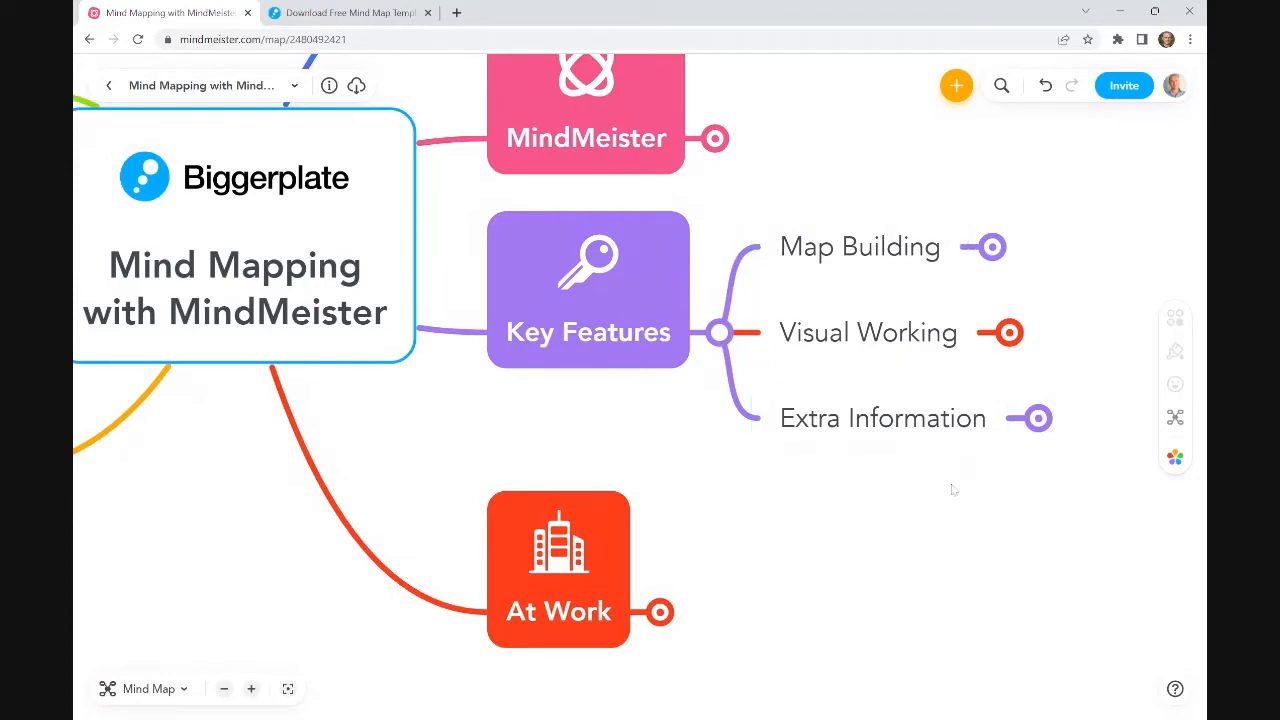
pyautogui.moveTo(958, 489); pyautogui.dragTo(892, 527)
pyautogui.moveTo(886, 491); pyautogui.dragTo(757, 203)
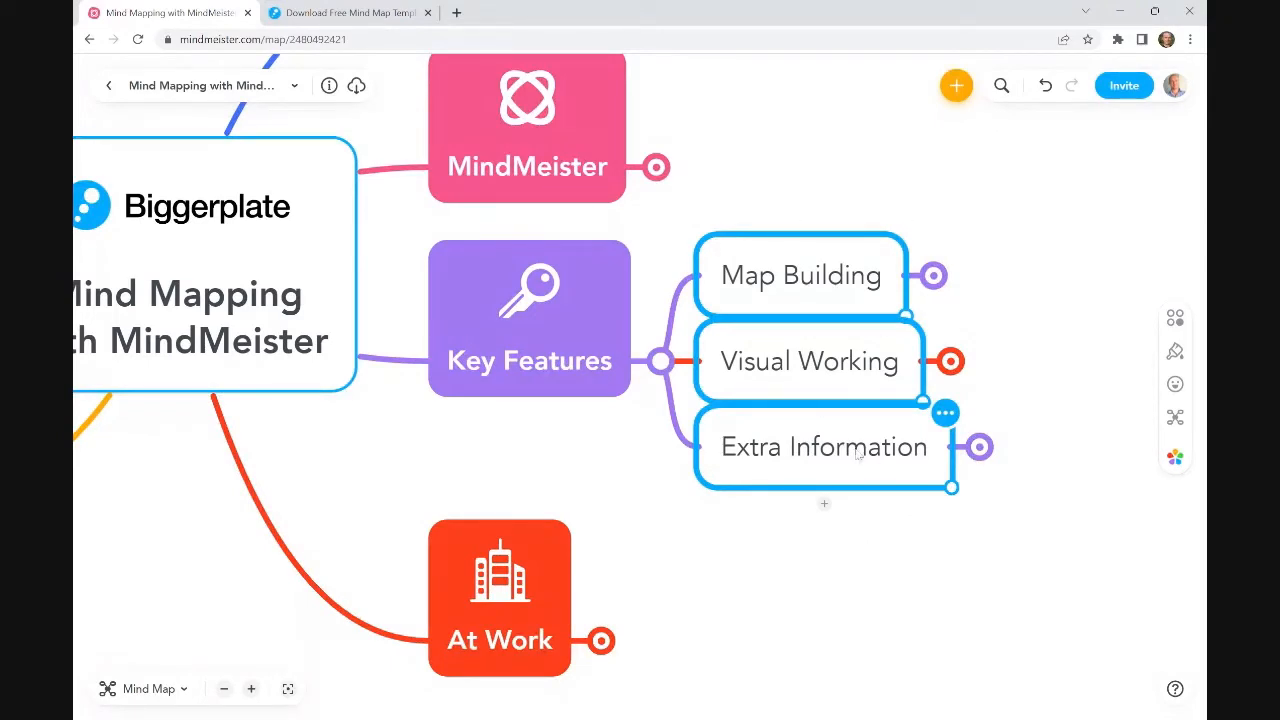
pyautogui.click(810, 537)
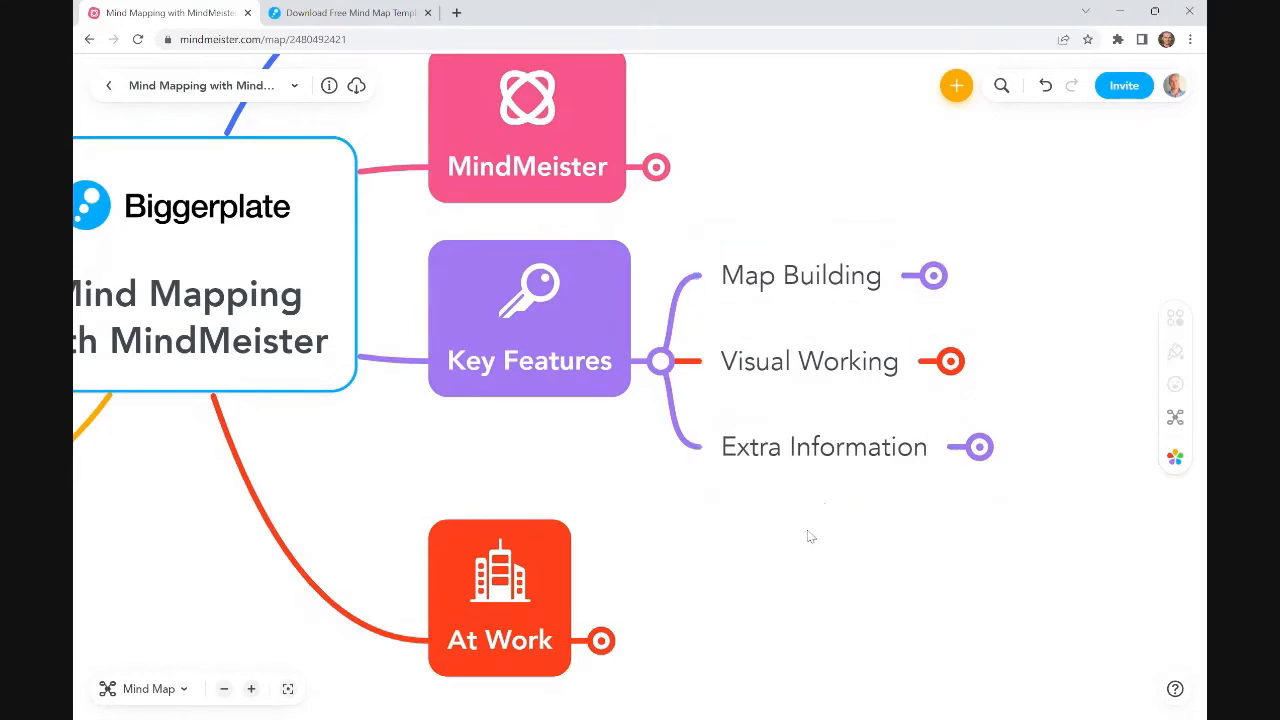
# Step: Collapse the Key Features branch of the mind map
pyautogui.click(661, 361)
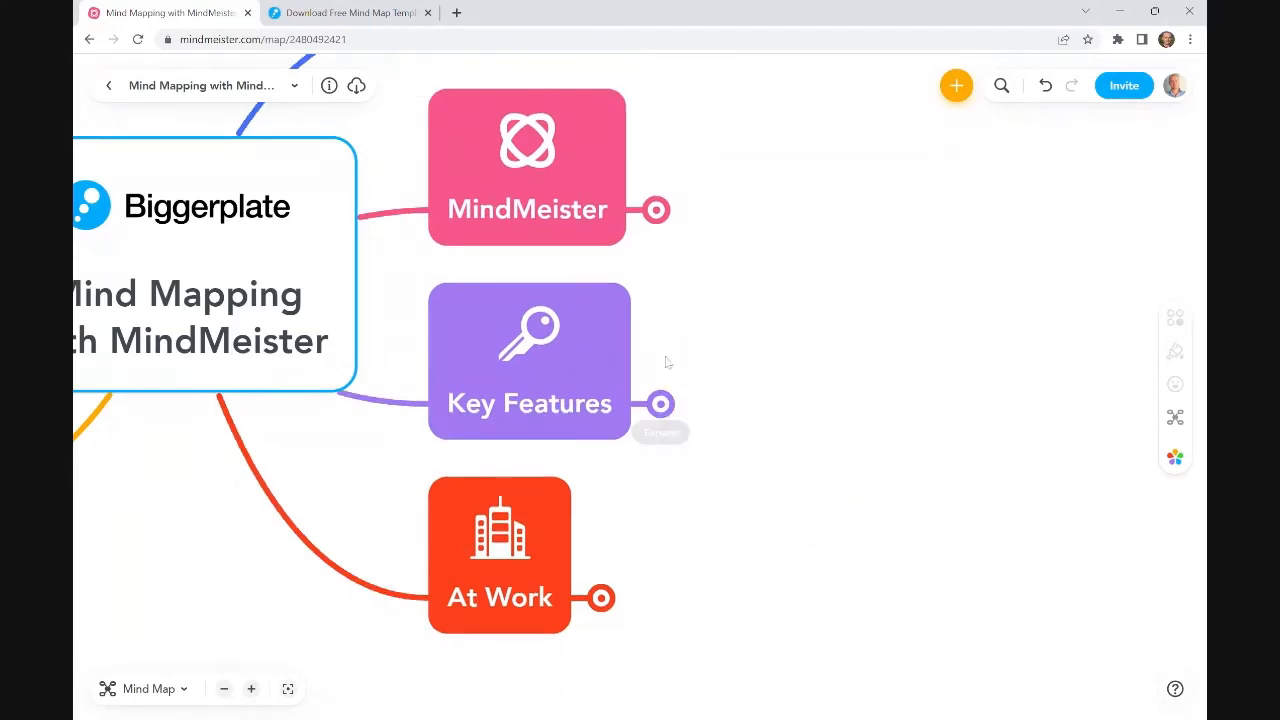
pyautogui.moveTo(709, 489); pyautogui.dragTo(1086, 491)
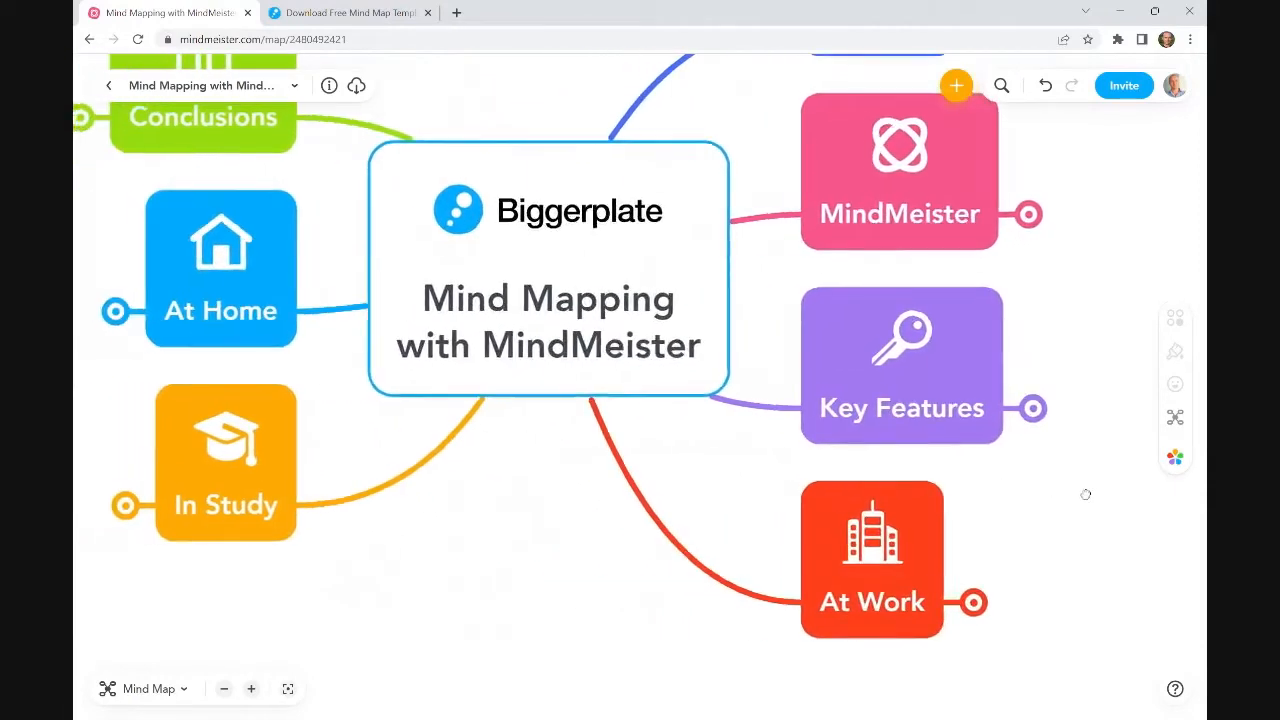
pyautogui.click(896, 582)
pyautogui.click(227, 528)
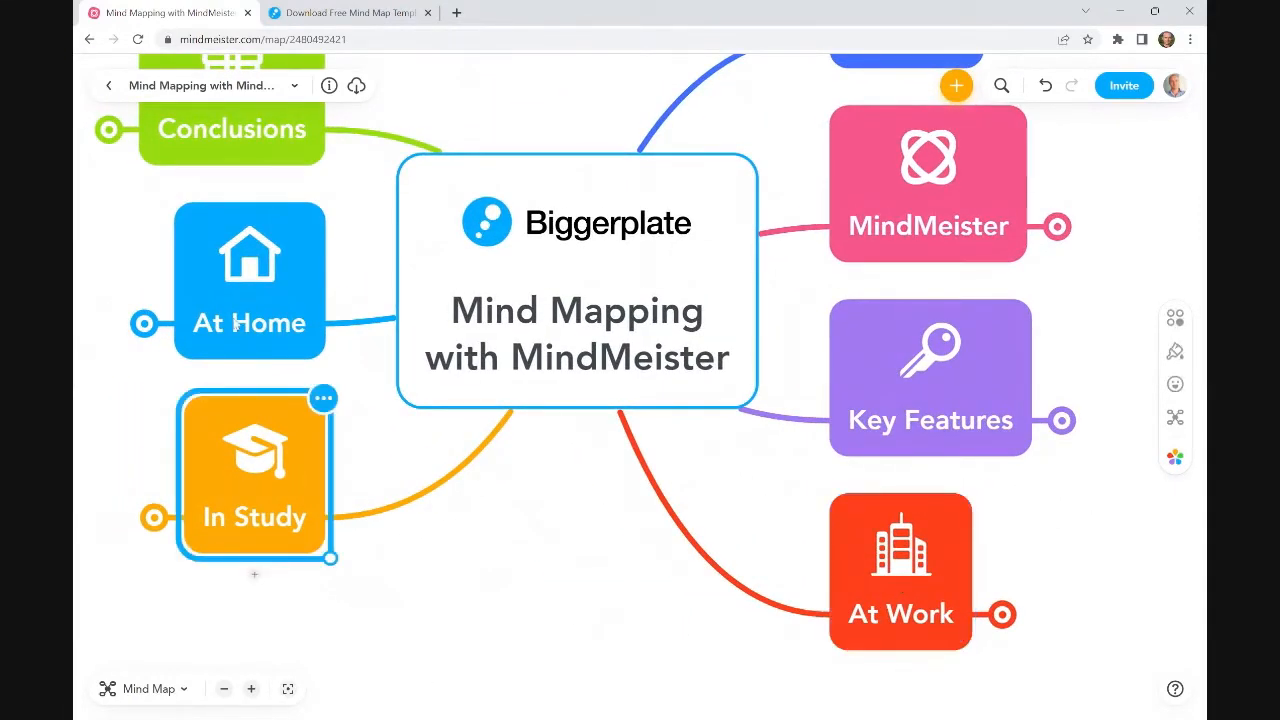
pyautogui.click(236, 322)
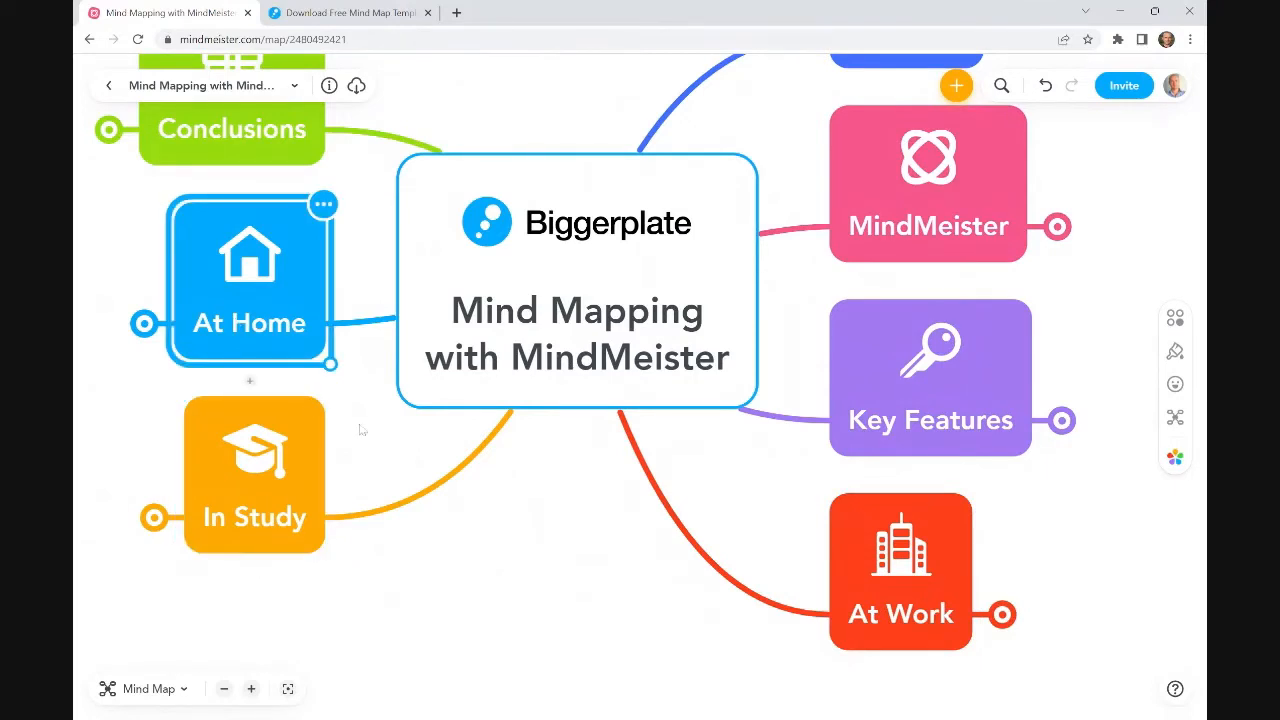
pyautogui.click(492, 624)
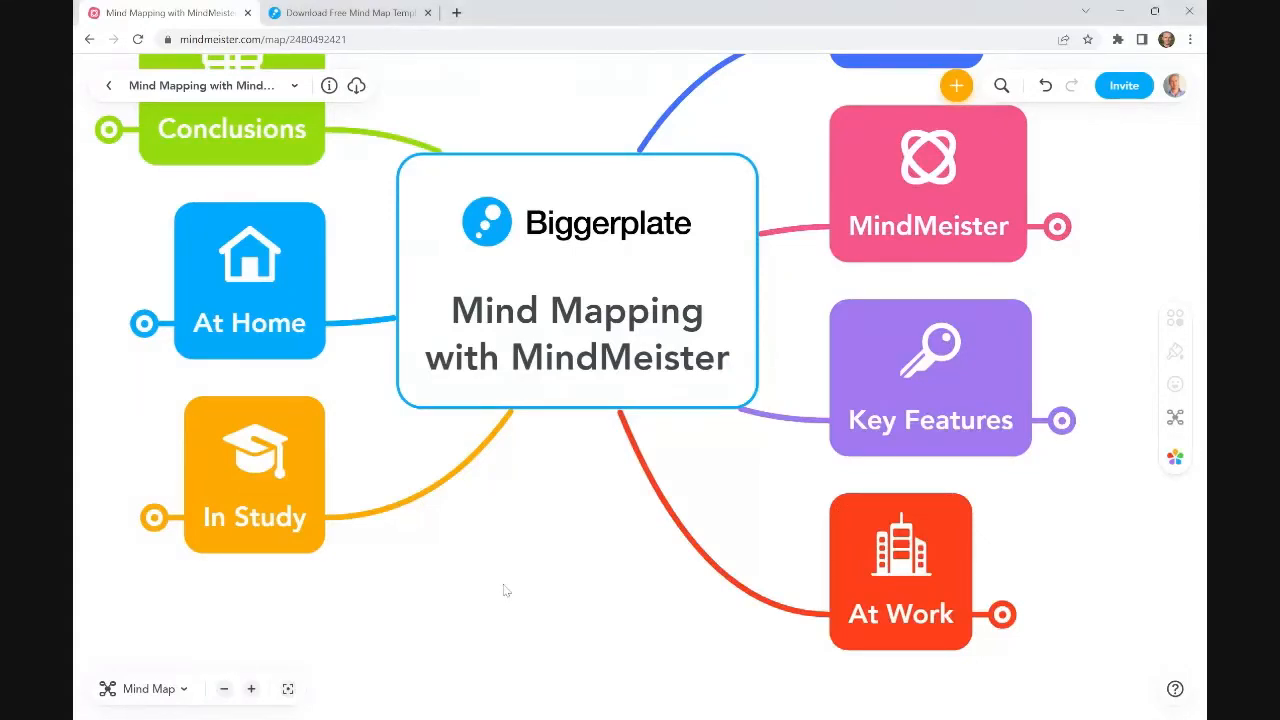
# Step: Expand the At Work branch to show its subtopics
pyautogui.moveTo(551, 563); pyautogui.dragTo(477, 432)
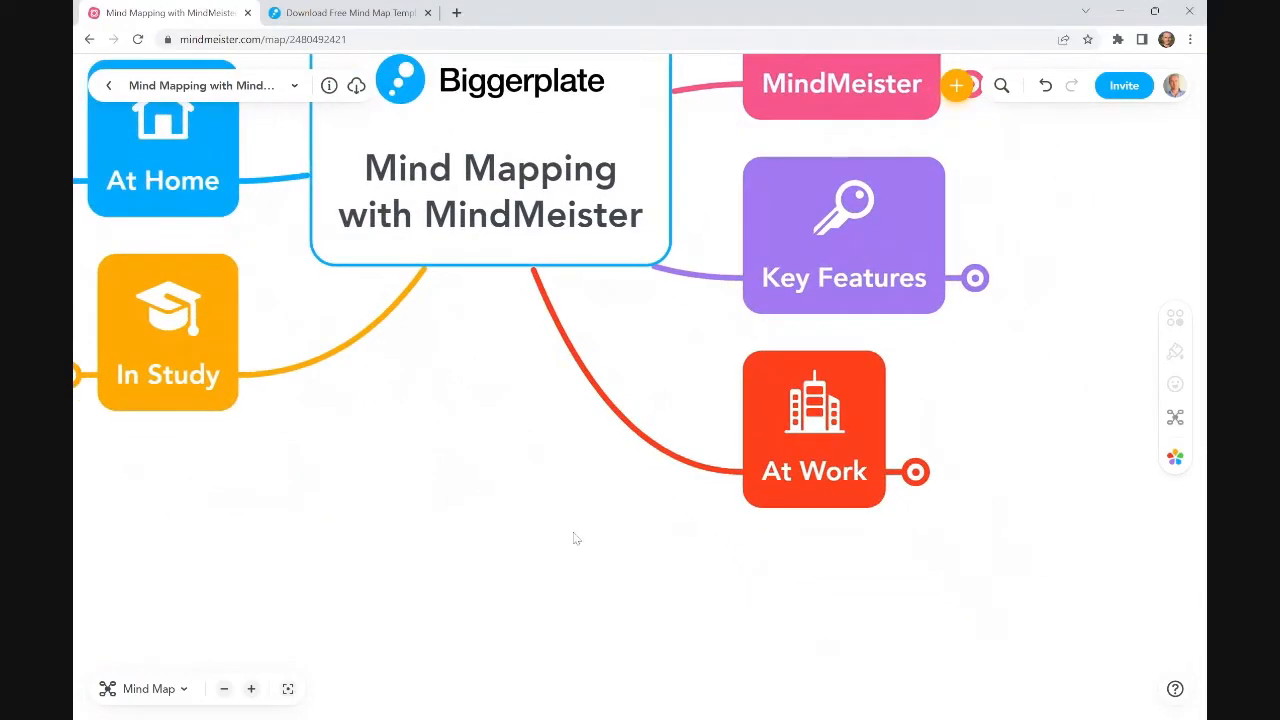
pyautogui.scroll(1, 581, 539)
pyautogui.moveTo(646, 503); pyautogui.dragTo(437, 517)
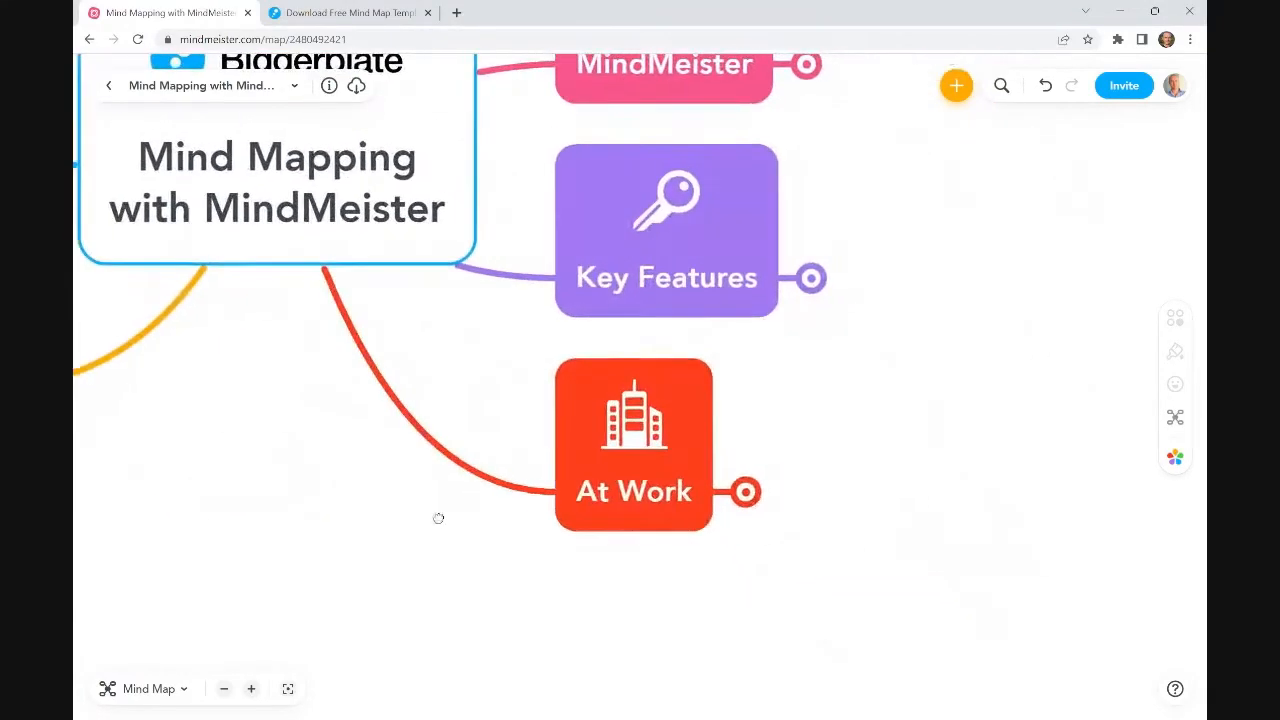
pyautogui.click(616, 460)
pyautogui.click(745, 491)
pyautogui.moveTo(725, 558); pyautogui.dragTo(366, 563)
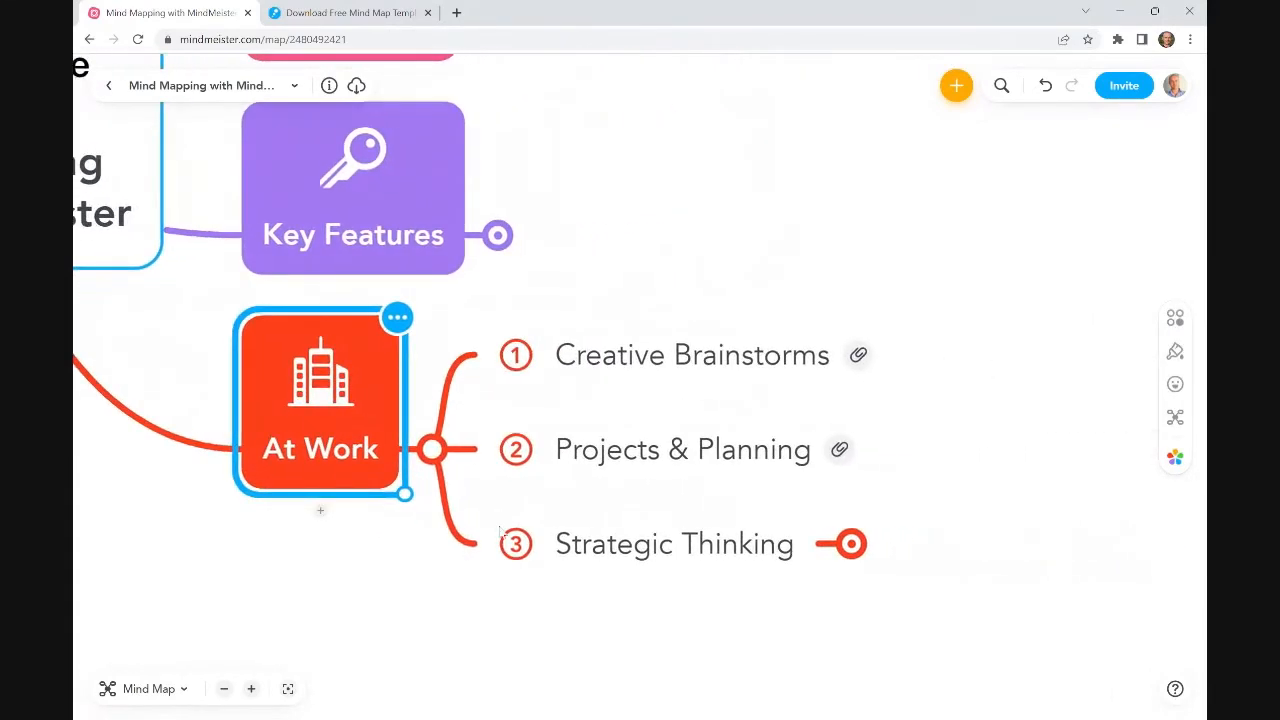
pyautogui.click(737, 364)
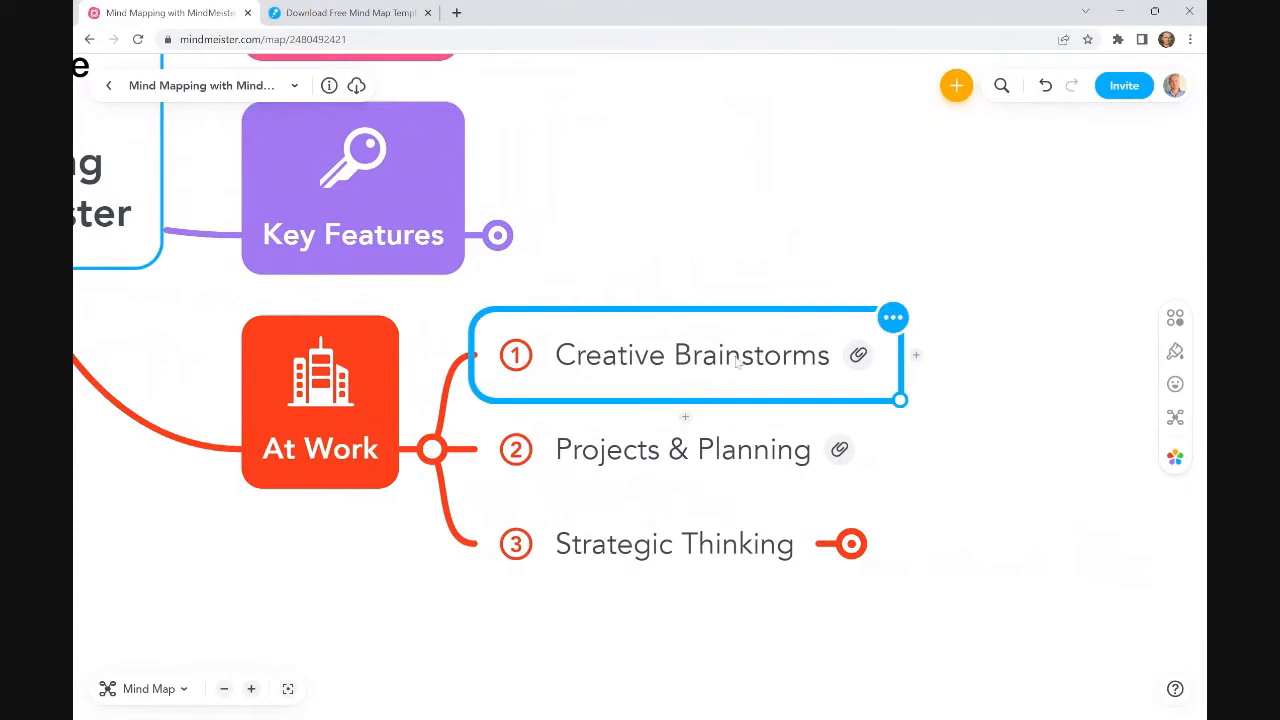
pyautogui.doubleClick(737, 363)
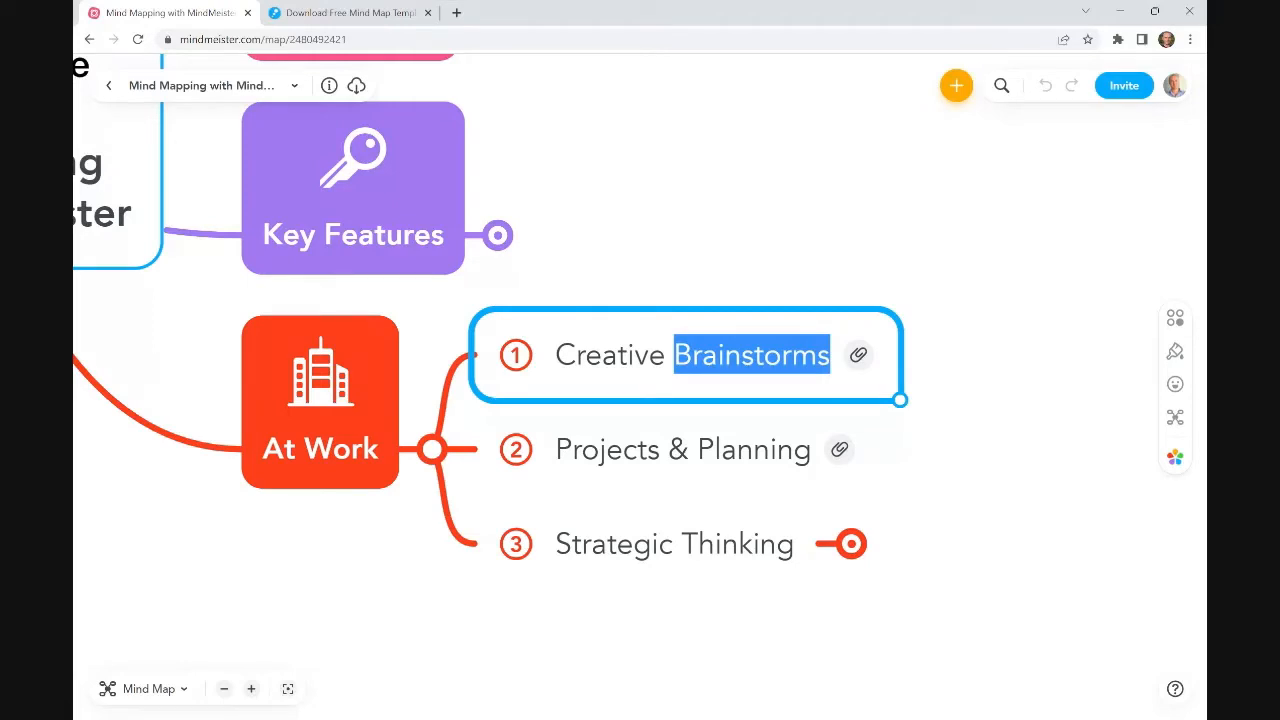
pyautogui.click(980, 425)
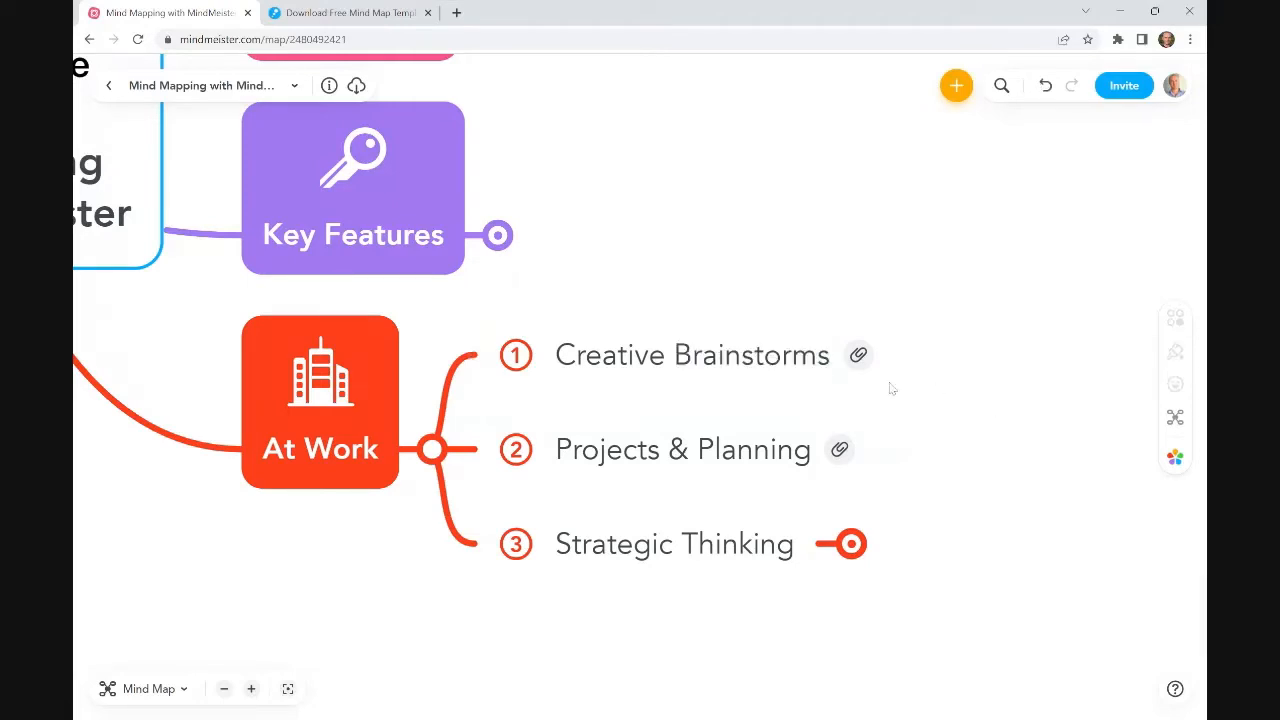
# Step: Open the "Sign Up | MindMeister" link attached to the Creative Brainstorms topic
pyautogui.click(787, 373)
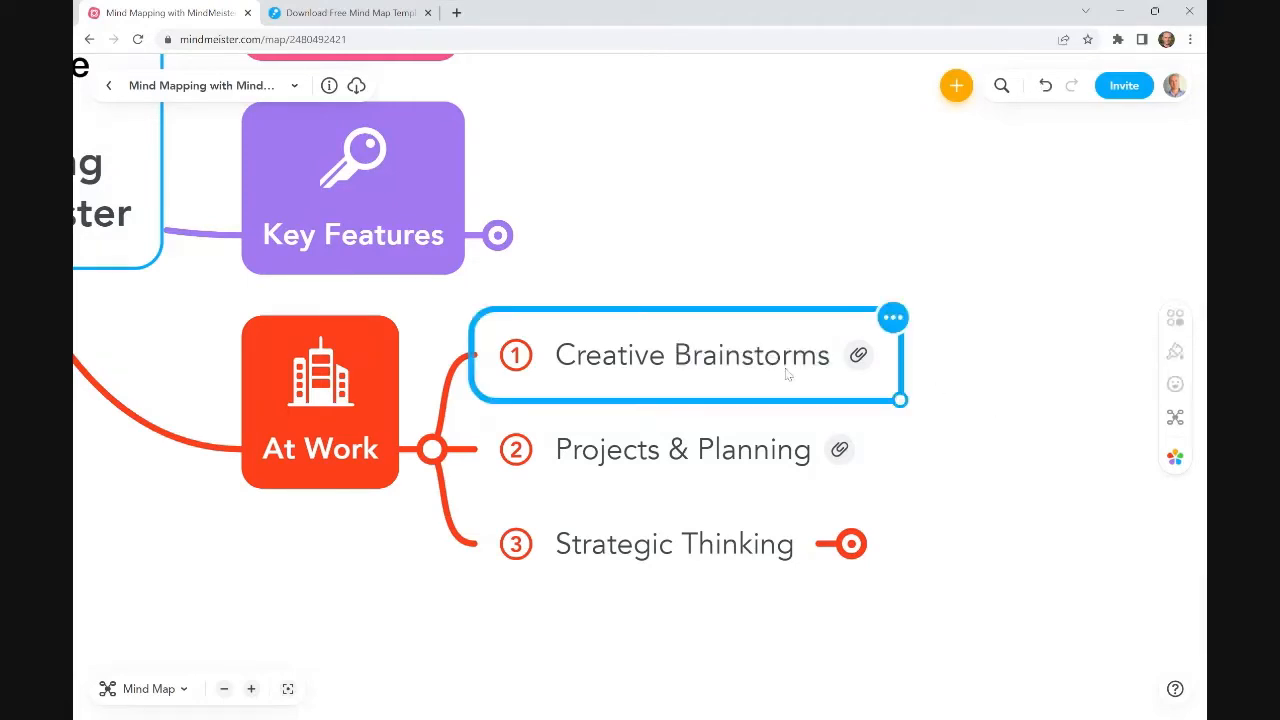
pyautogui.click(857, 362)
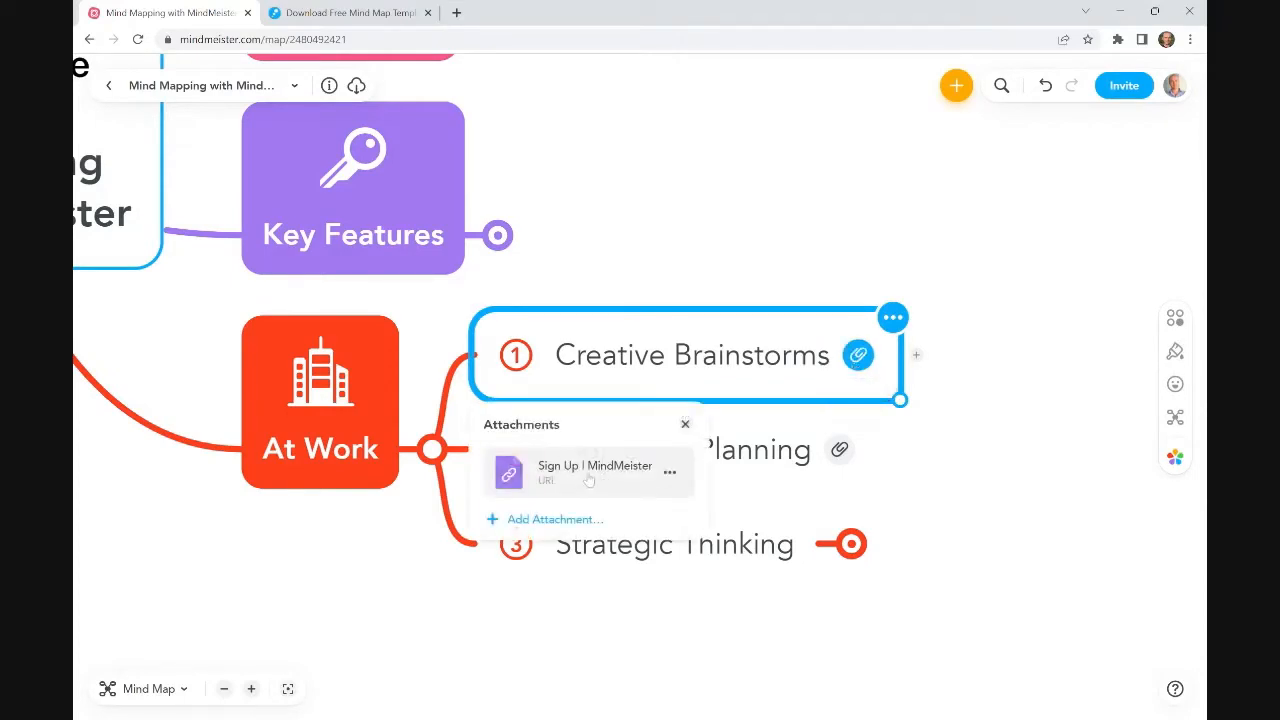
pyautogui.click(1005, 423)
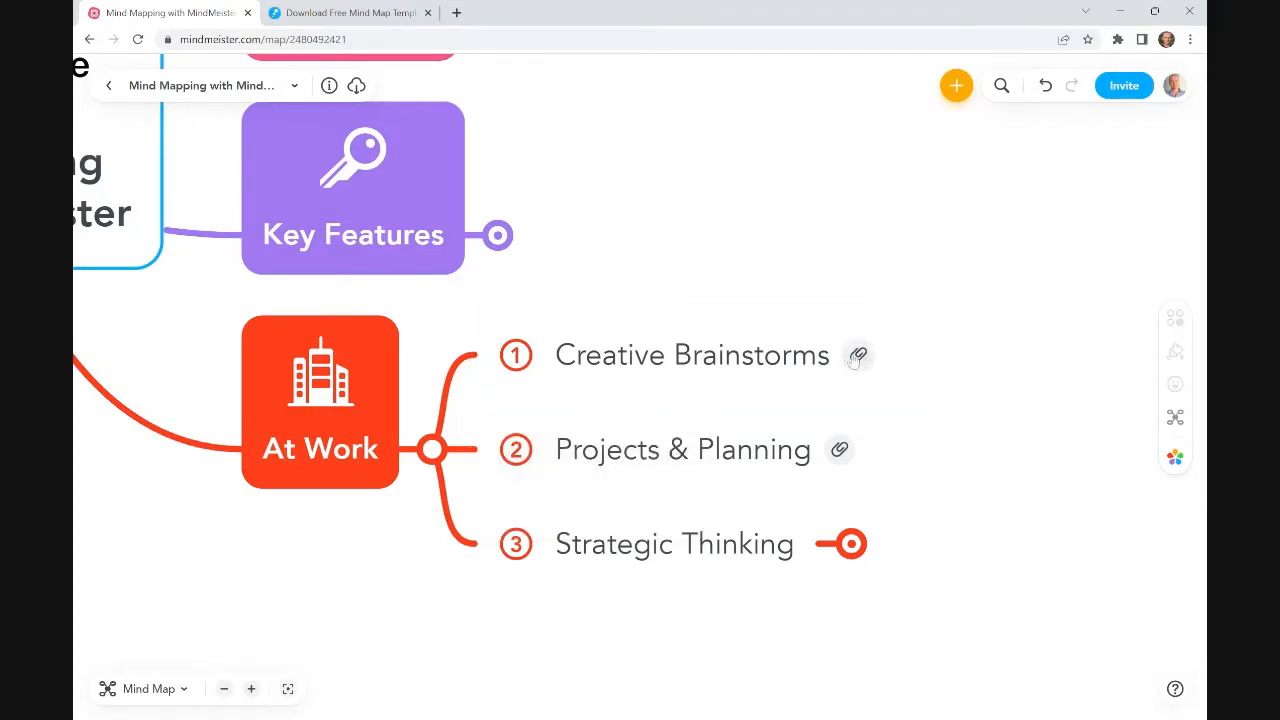
pyautogui.click(857, 358)
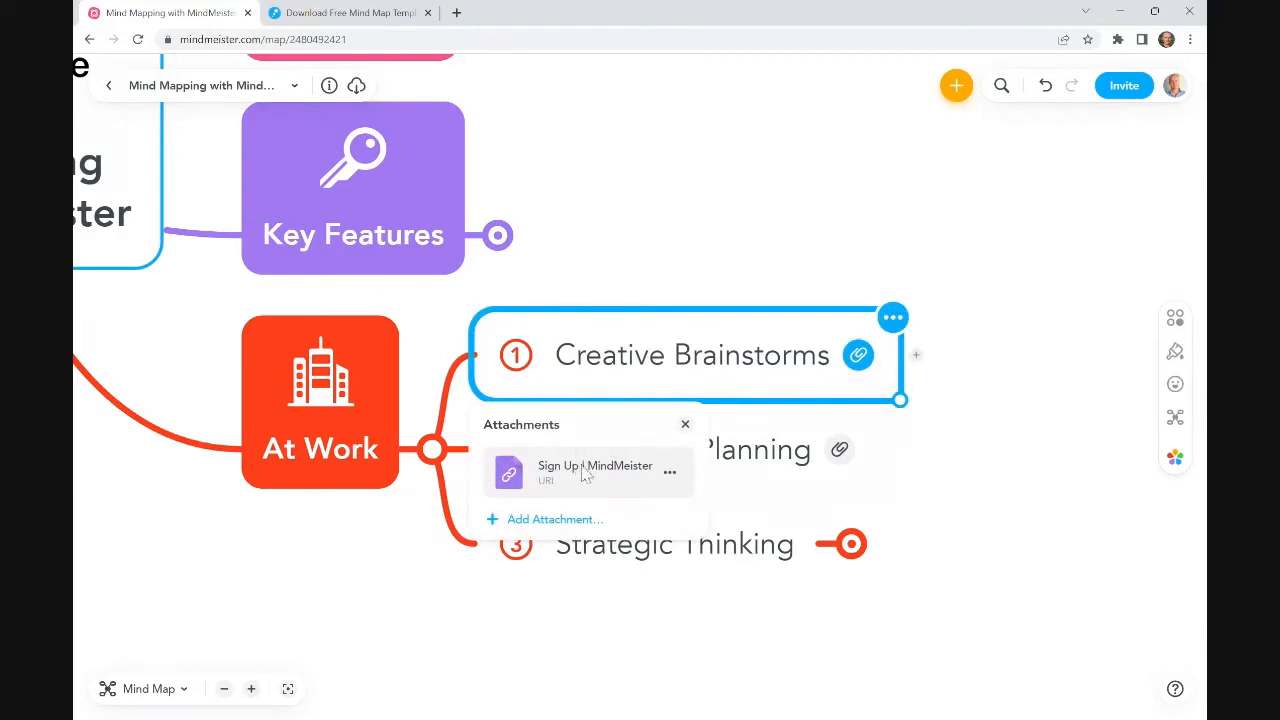
pyautogui.click(580, 470)
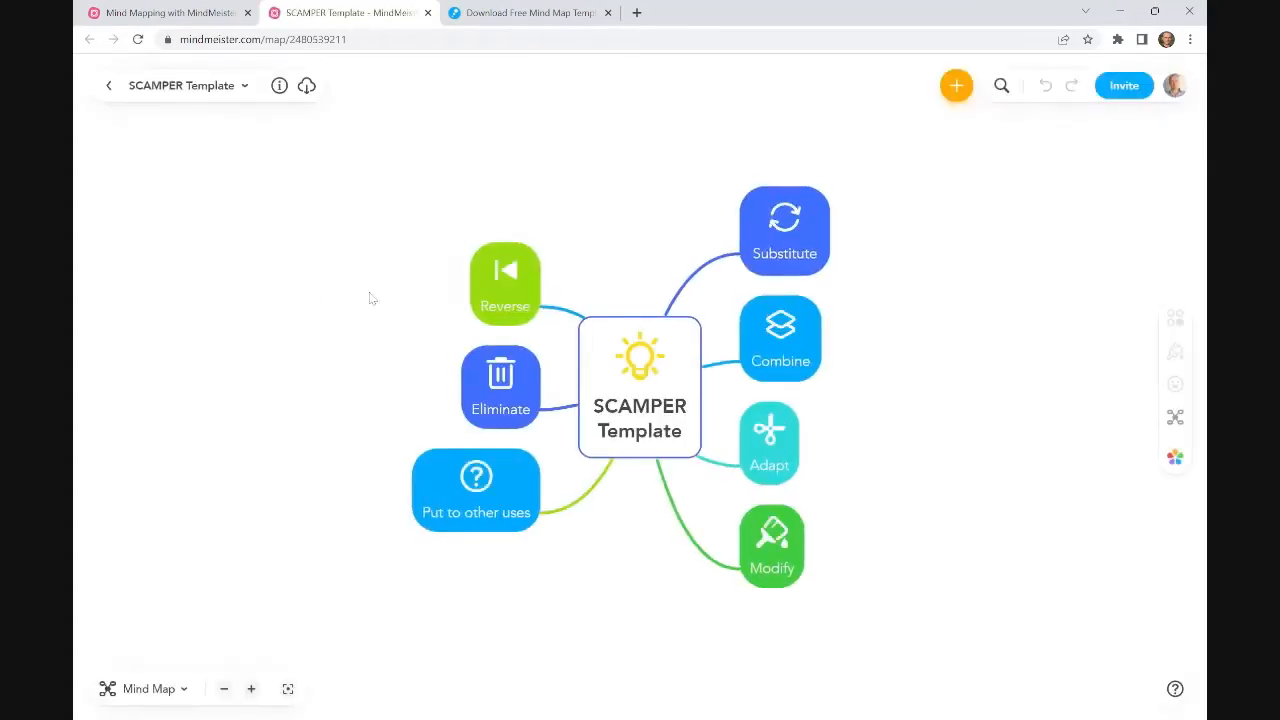
# Step: Examine the SCAMPER Template map and its central topic at a larger size
pyautogui.keyDown('ctrl'); pyautogui.scroll(2, 847, 451); pyautogui.keyUp('ctrl')
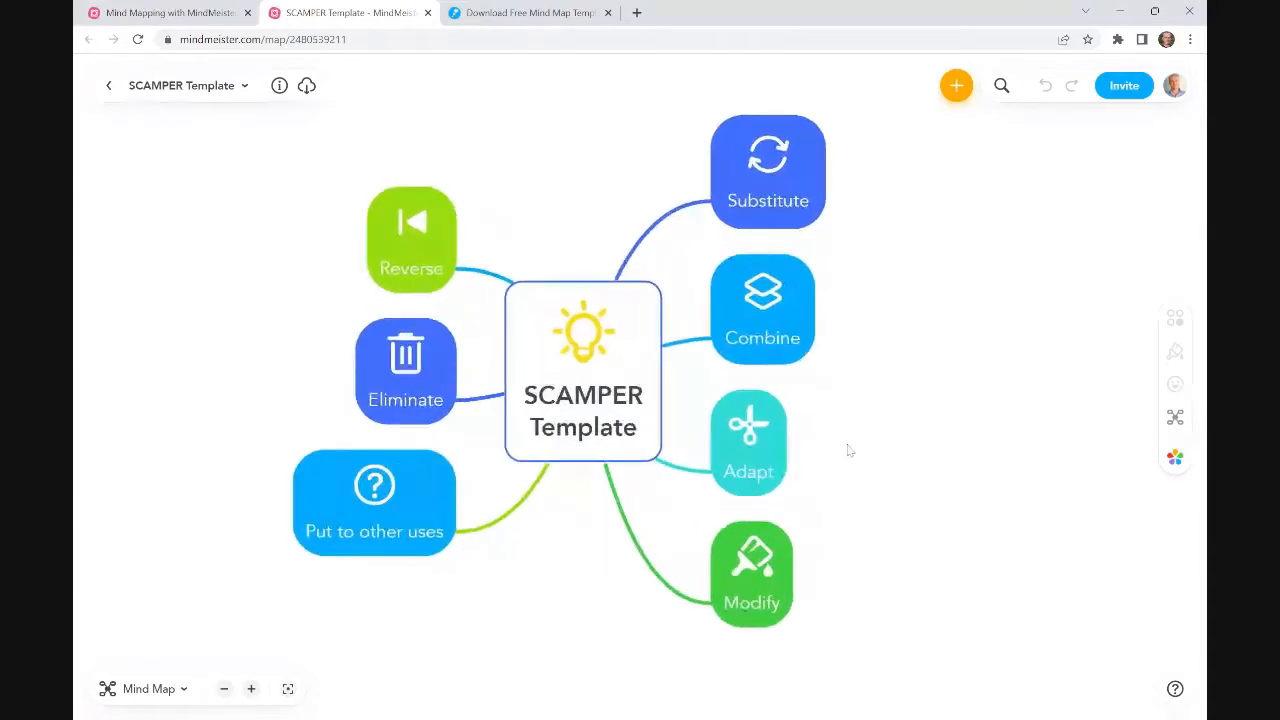
pyautogui.moveTo(850, 451); pyautogui.dragTo(897, 449)
pyautogui.doubleClick(626, 399)
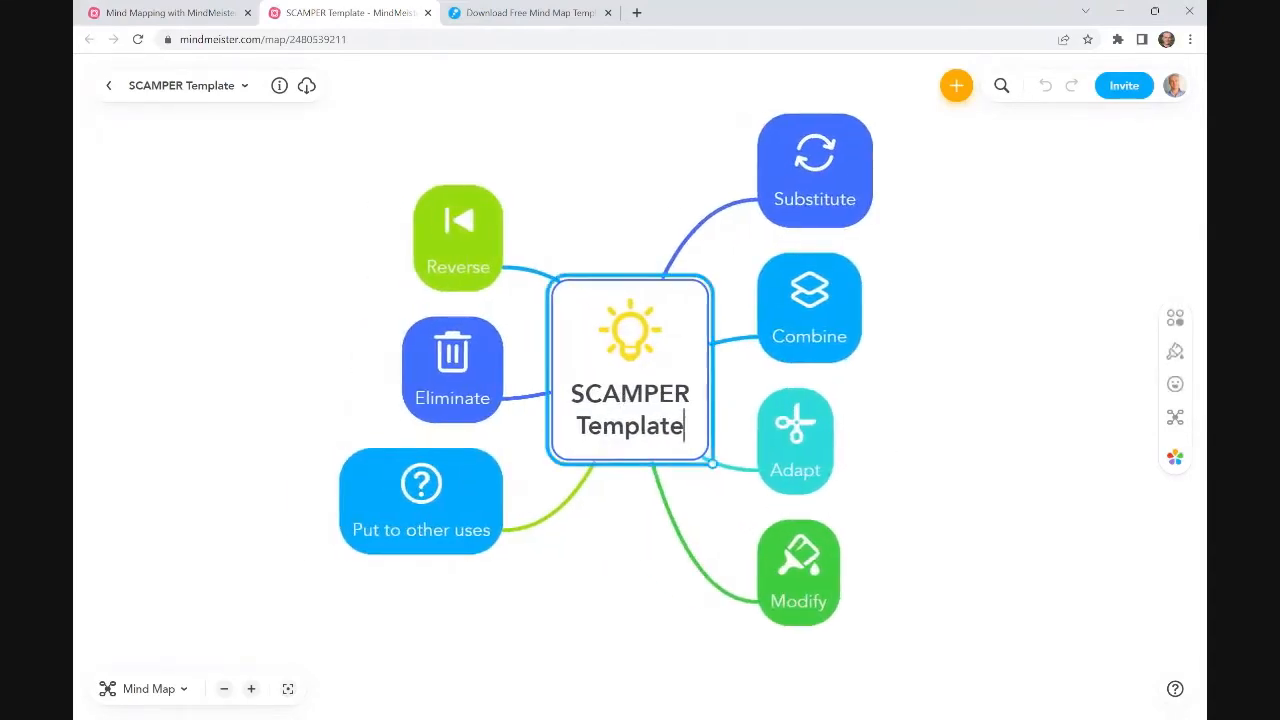
pyautogui.doubleClick(623, 396)
pyautogui.click(962, 387)
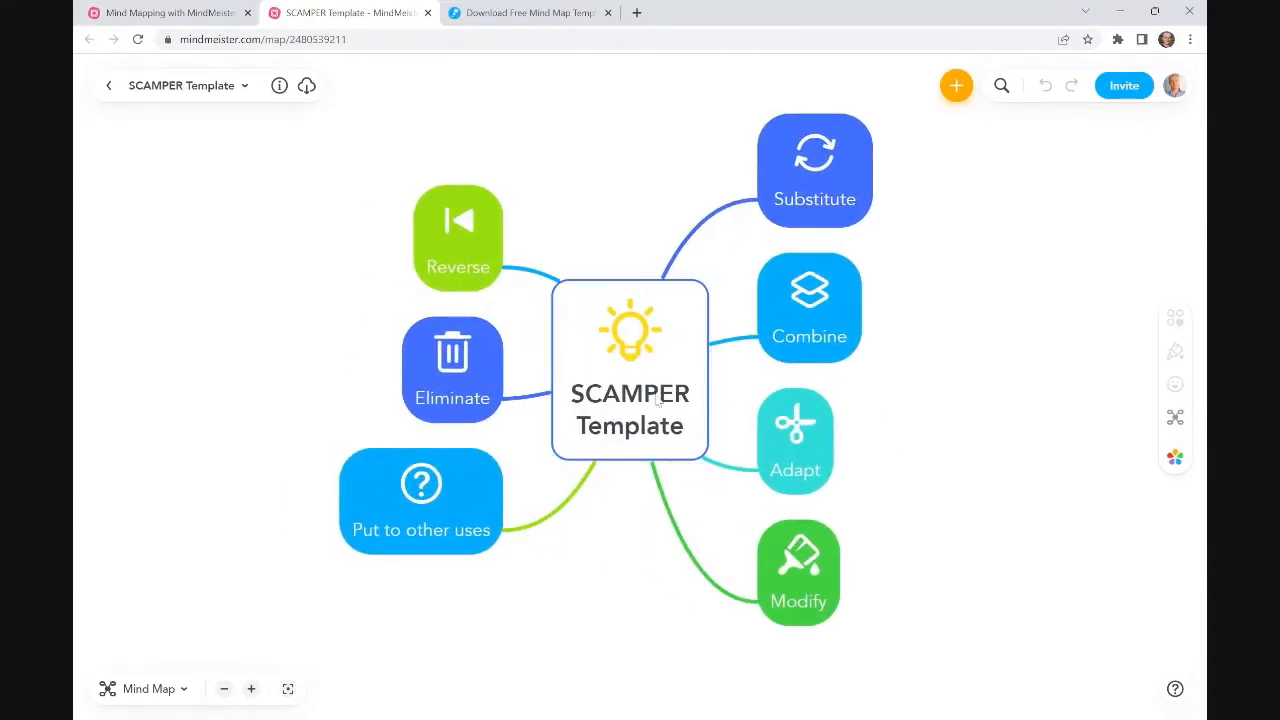
pyautogui.keyDown('ctrl'); pyautogui.scroll(3, 870, 445); pyautogui.keyUp('ctrl')
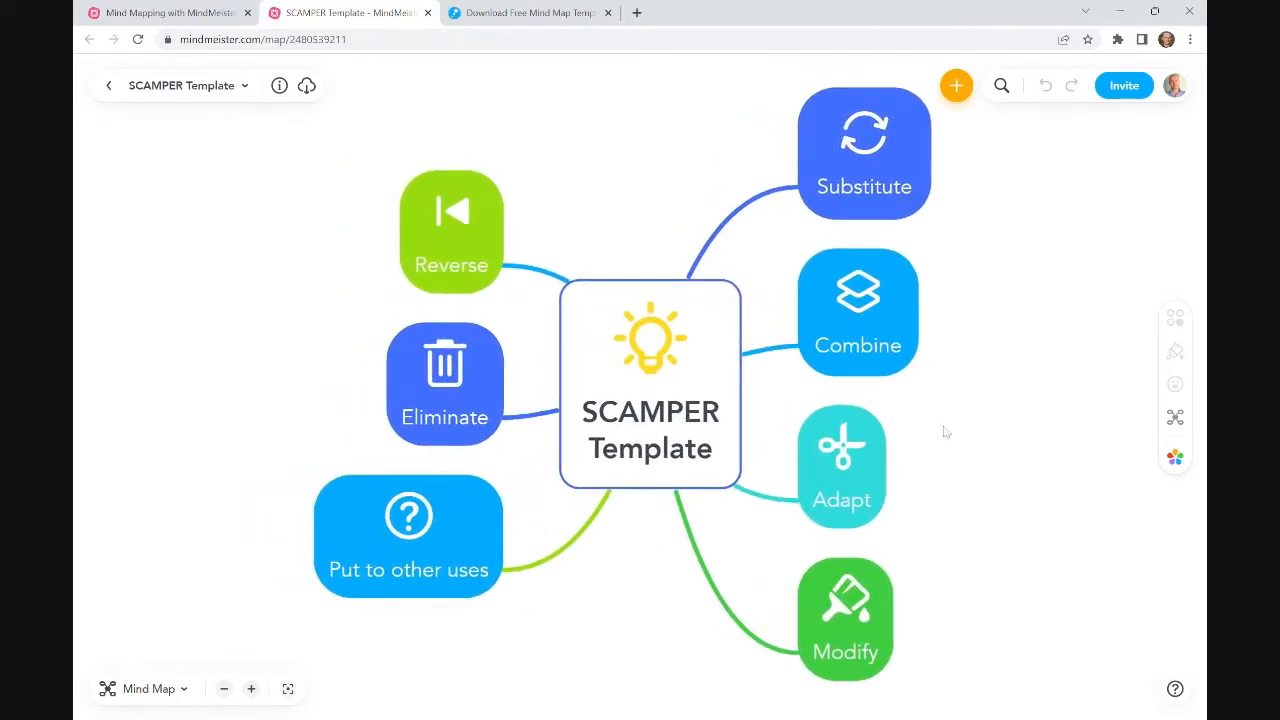
# Step: Go through the SCAMPER topics in order, from Substitute, Combine, Adapt and Modify to Put to other uses, Eliminate and Reverse
pyautogui.doubleClick(858, 195)
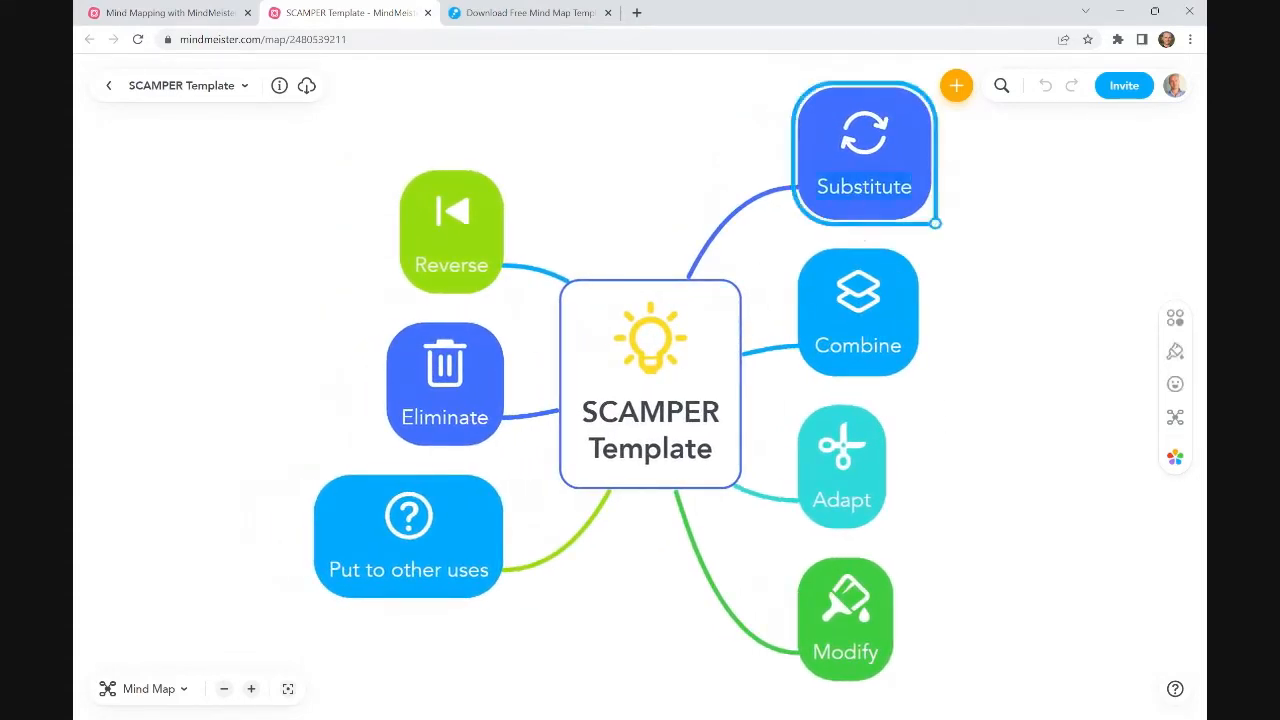
pyautogui.click(841, 351)
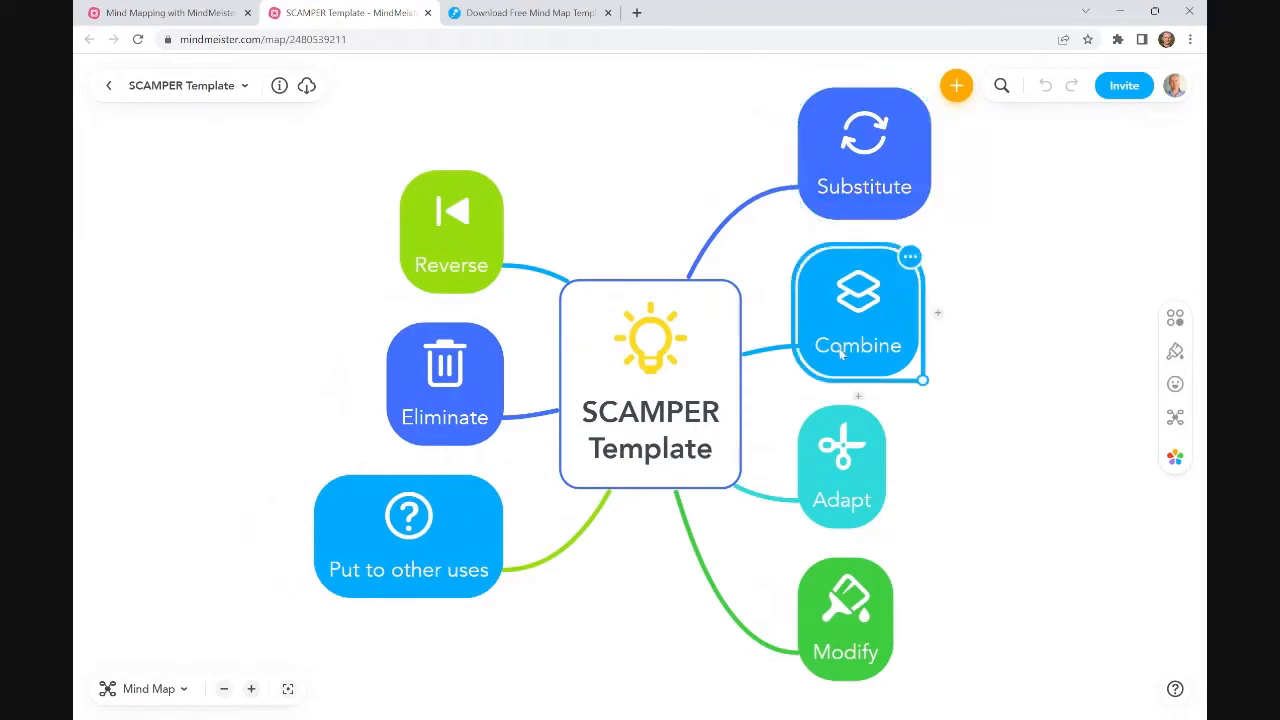
pyautogui.click(826, 513)
pyautogui.click(844, 650)
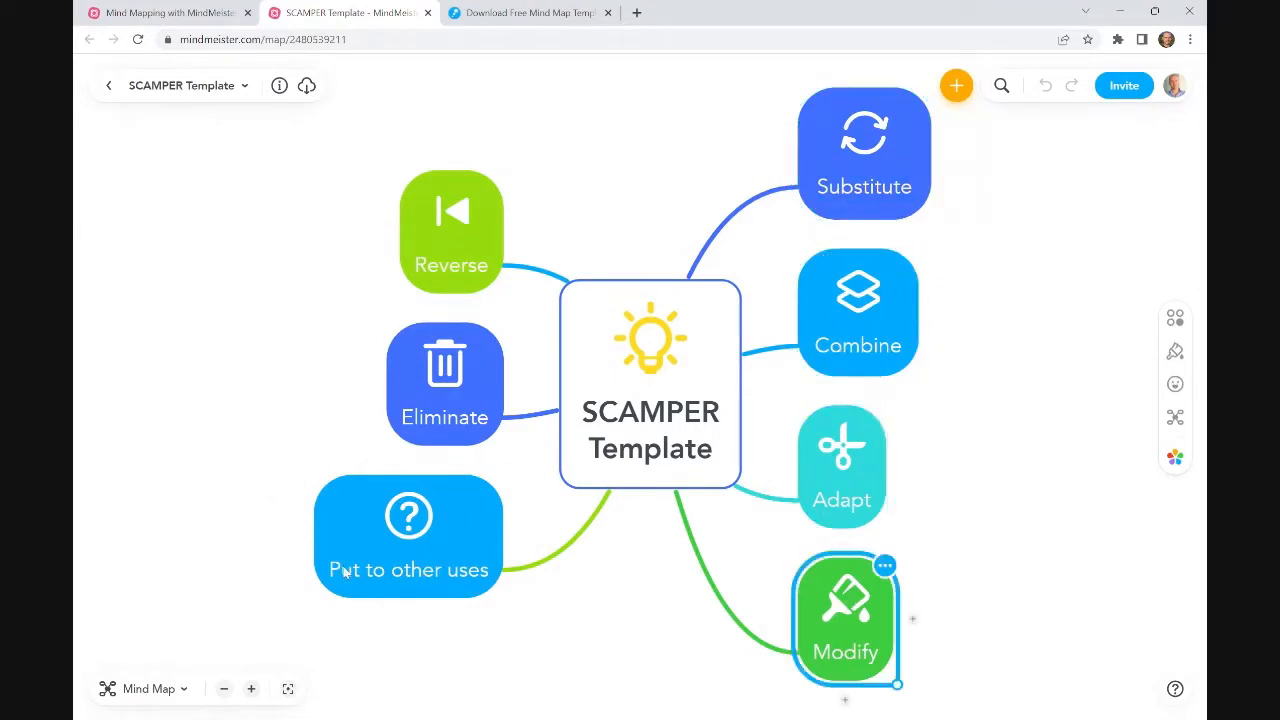
pyautogui.doubleClick(377, 582)
pyautogui.click(341, 570)
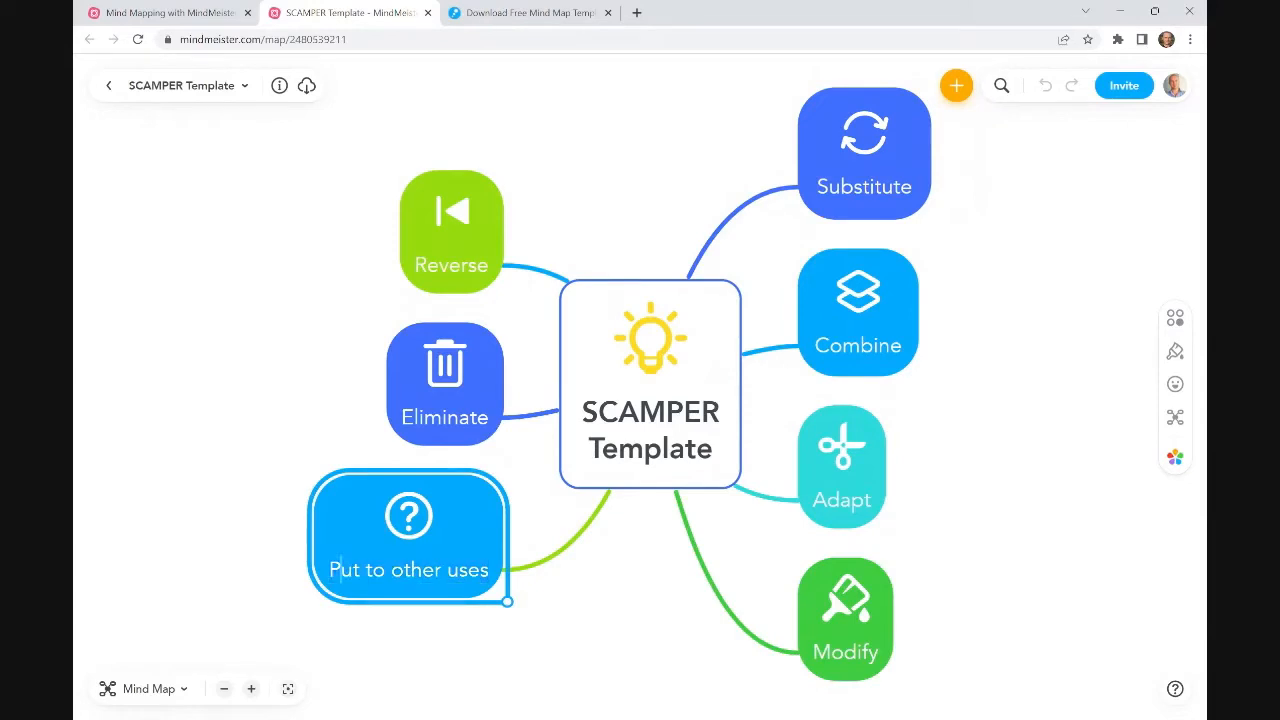
pyautogui.moveTo(330, 570); pyautogui.dragTo(341, 570)
pyautogui.click(449, 362)
pyautogui.click(451, 232)
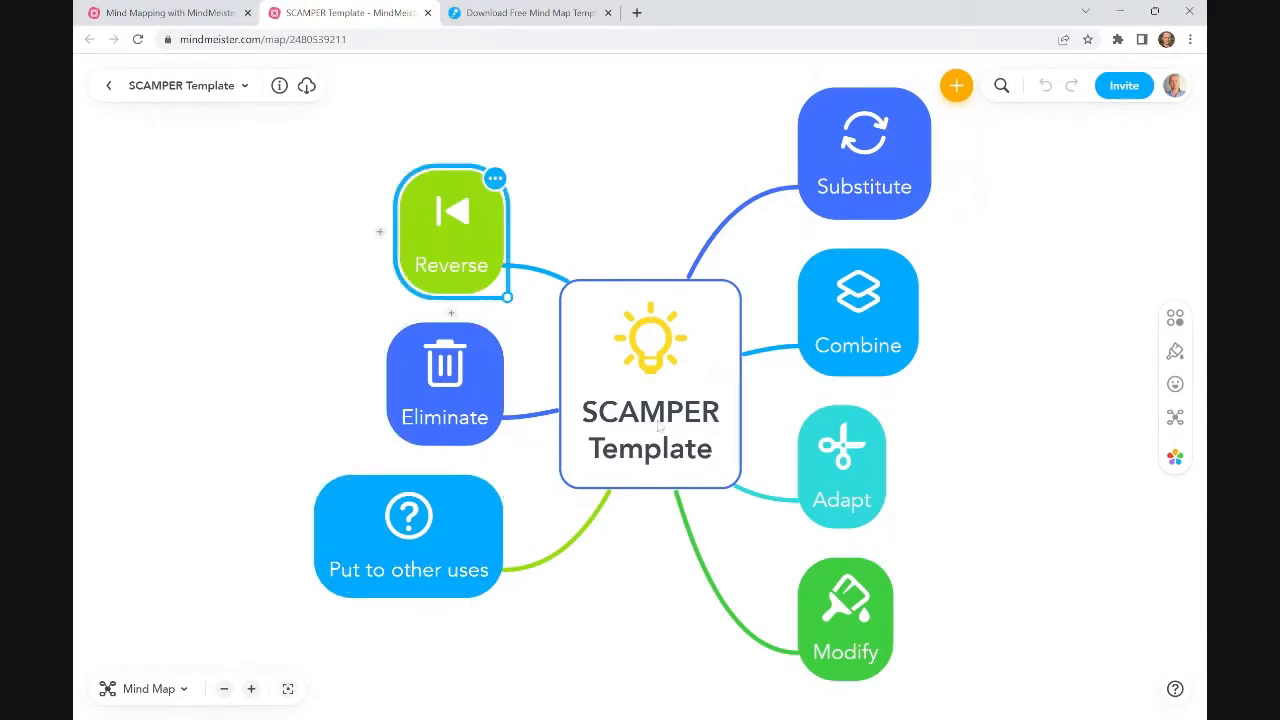
pyautogui.click(658, 423)
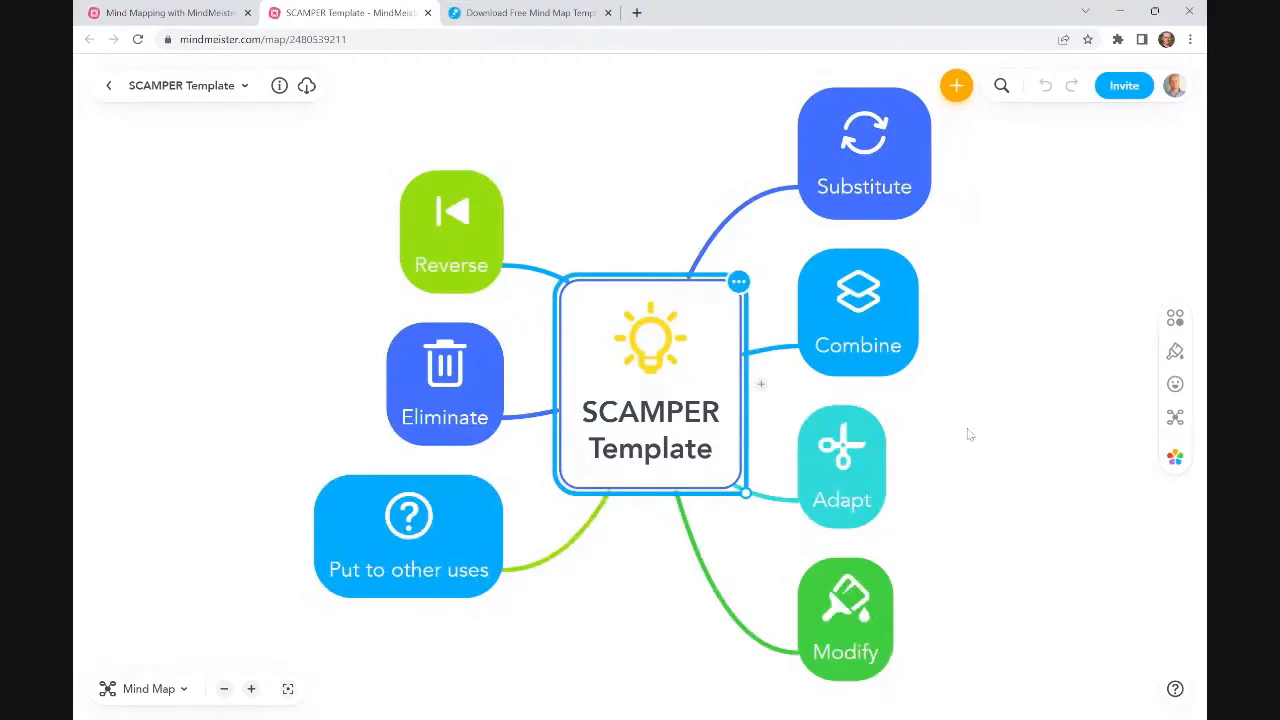
pyautogui.moveTo(960, 484); pyautogui.dragTo(943, 478)
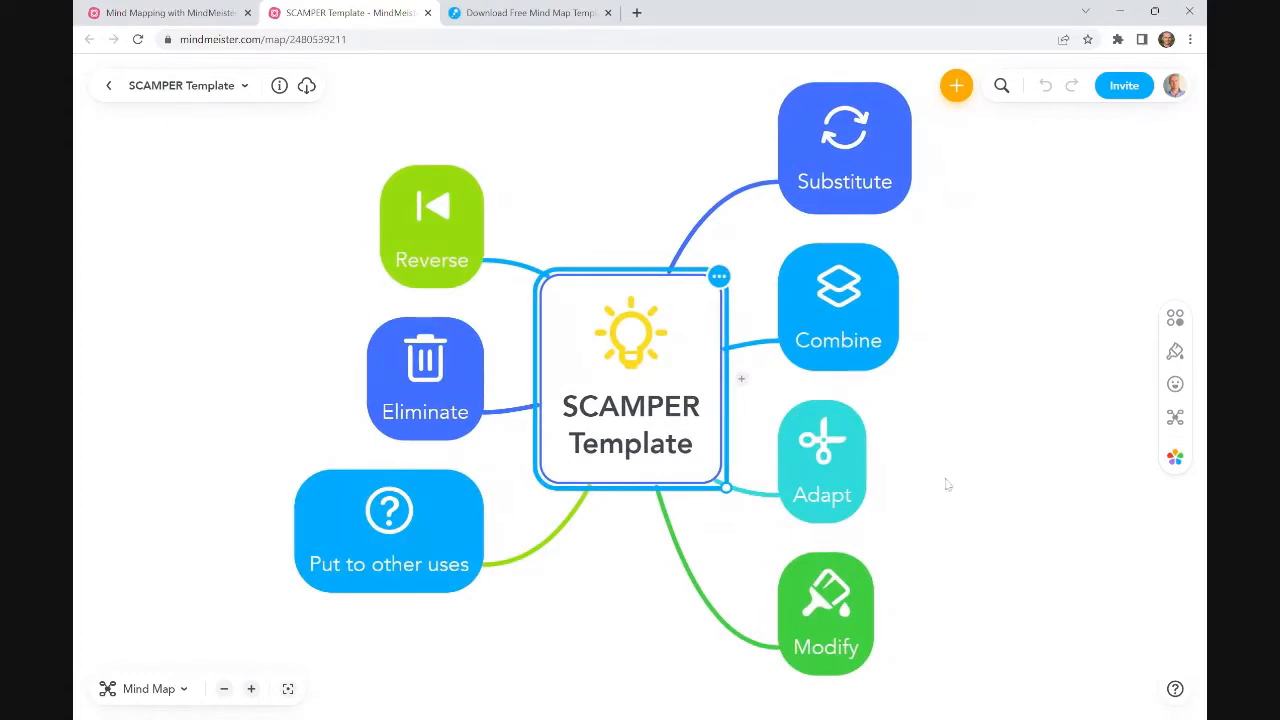
pyautogui.click(855, 190)
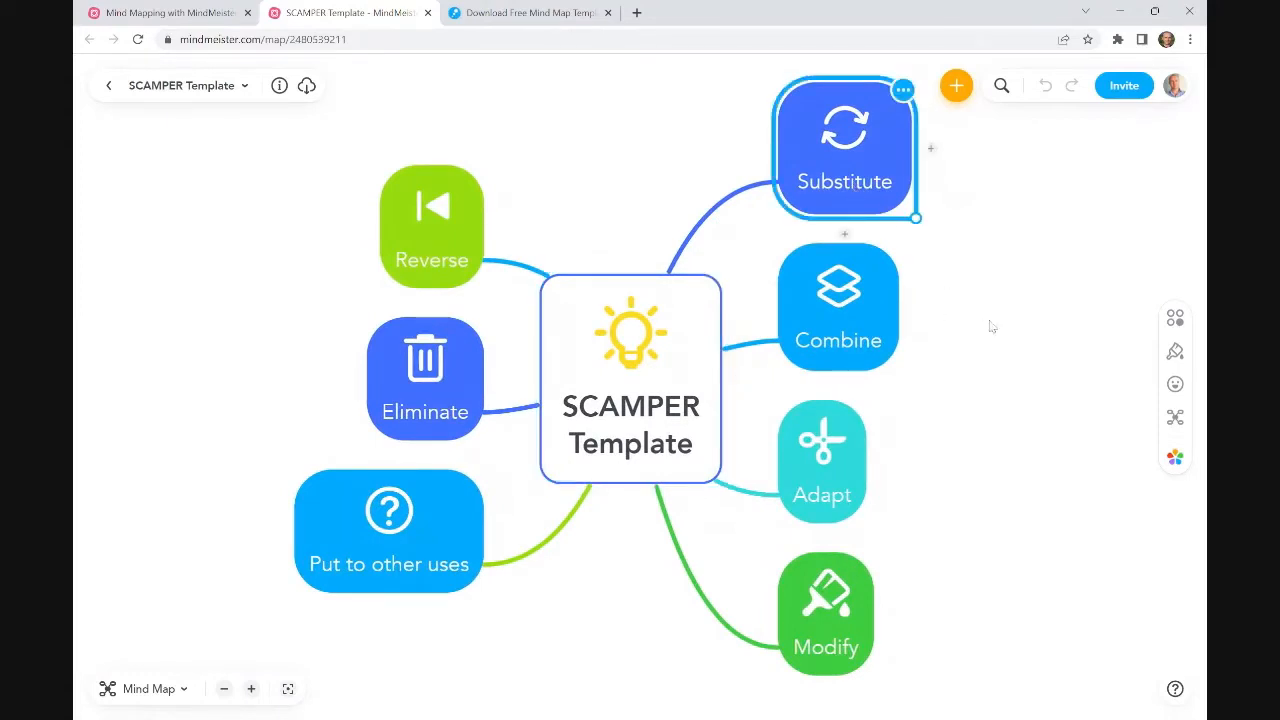
# Step: Add a subtopic named "Other products" to the Combine topic
pyautogui.click(863, 355)
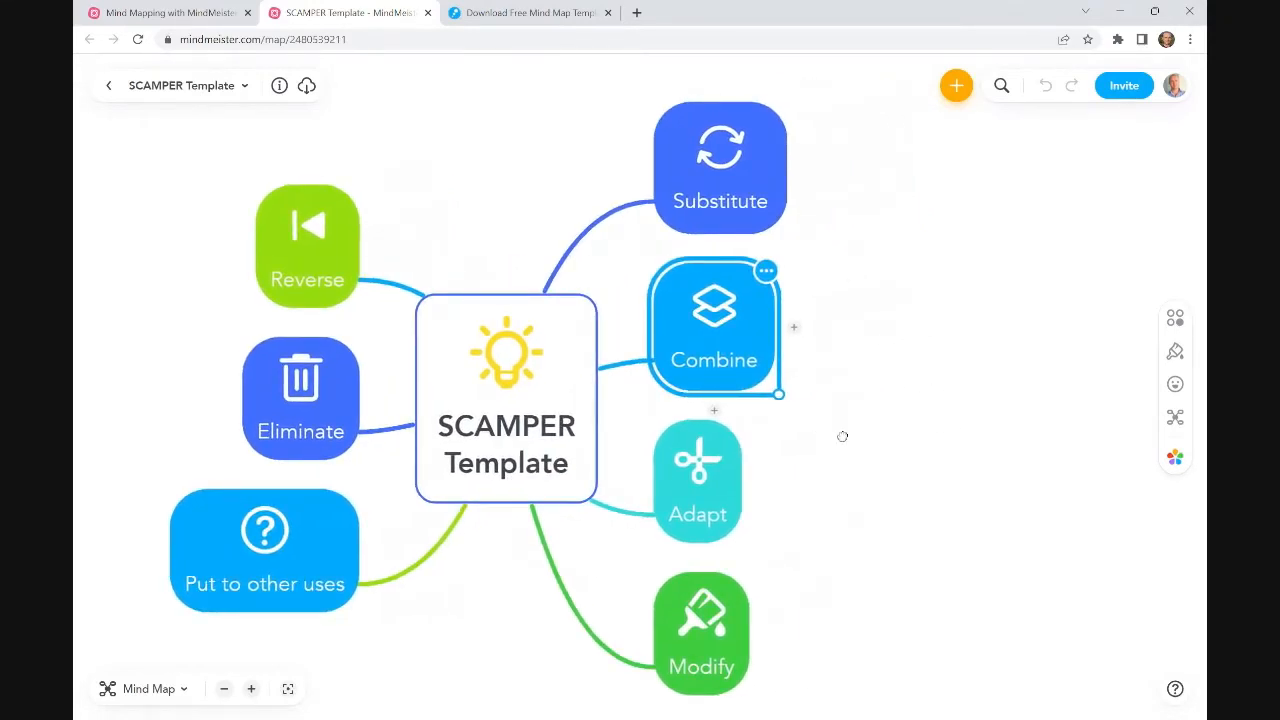
pyautogui.press('Tab')
pyautogui.write('Other products')
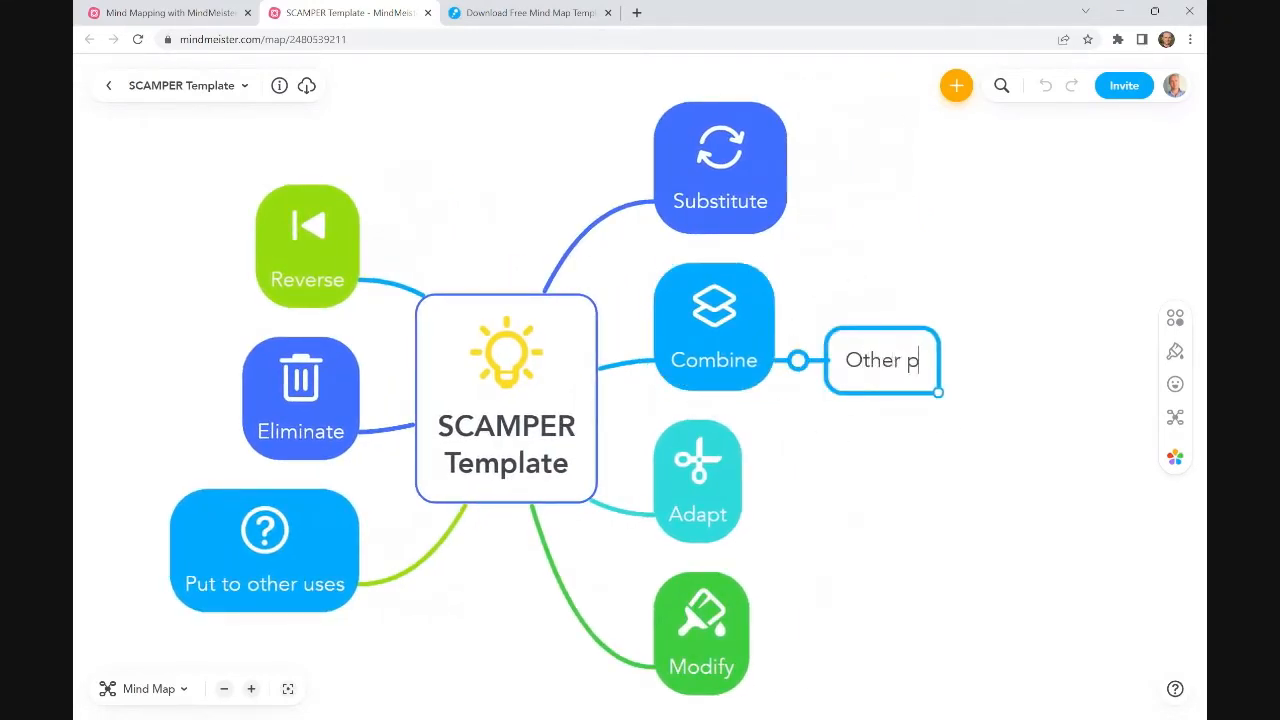
pyautogui.press('Return')
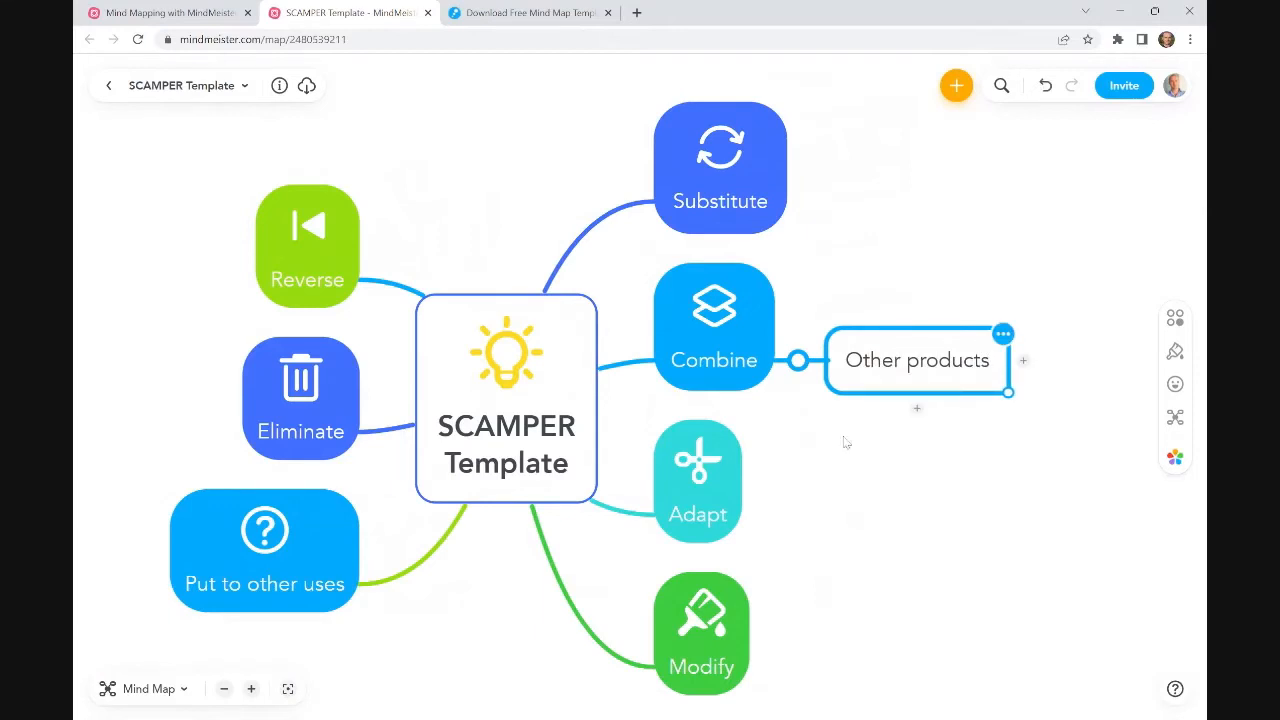
# Step: Add a subtopic named "Certification" to the Other products topic
pyautogui.scroll(2, 843, 447)
pyautogui.moveTo(860, 510); pyautogui.dragTo(730, 505)
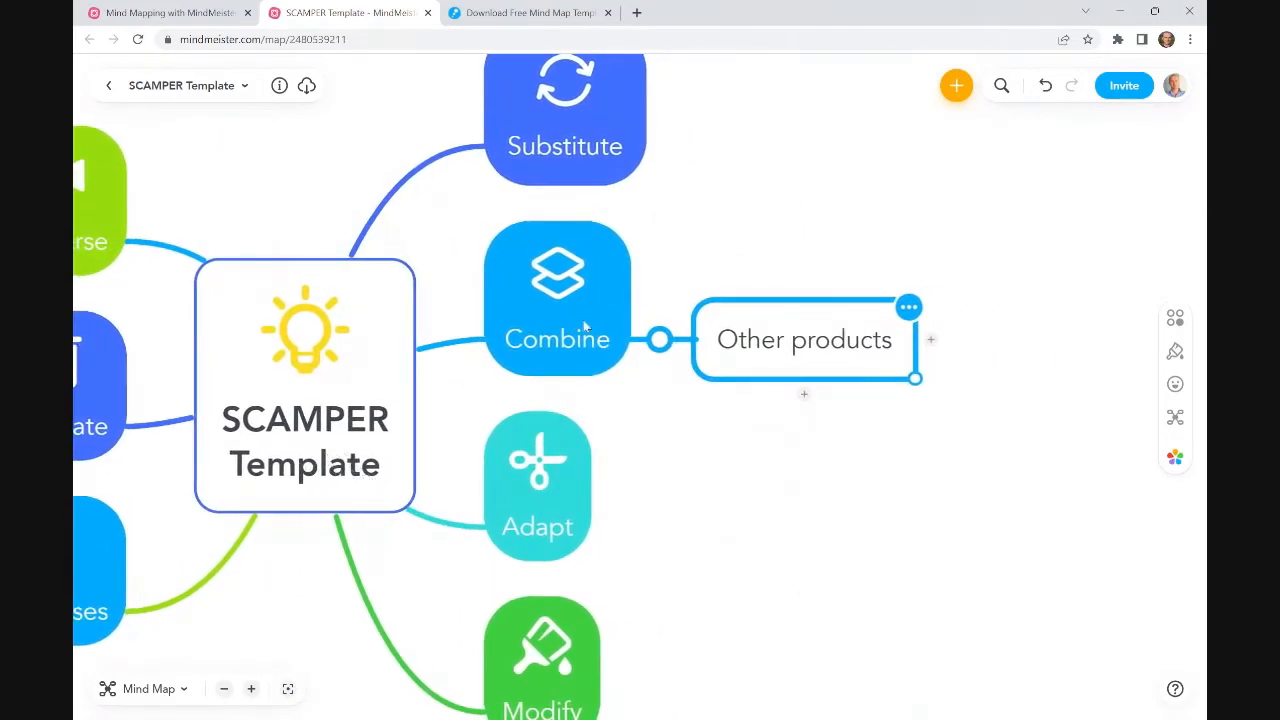
pyautogui.click(792, 480)
pyautogui.click(552, 352)
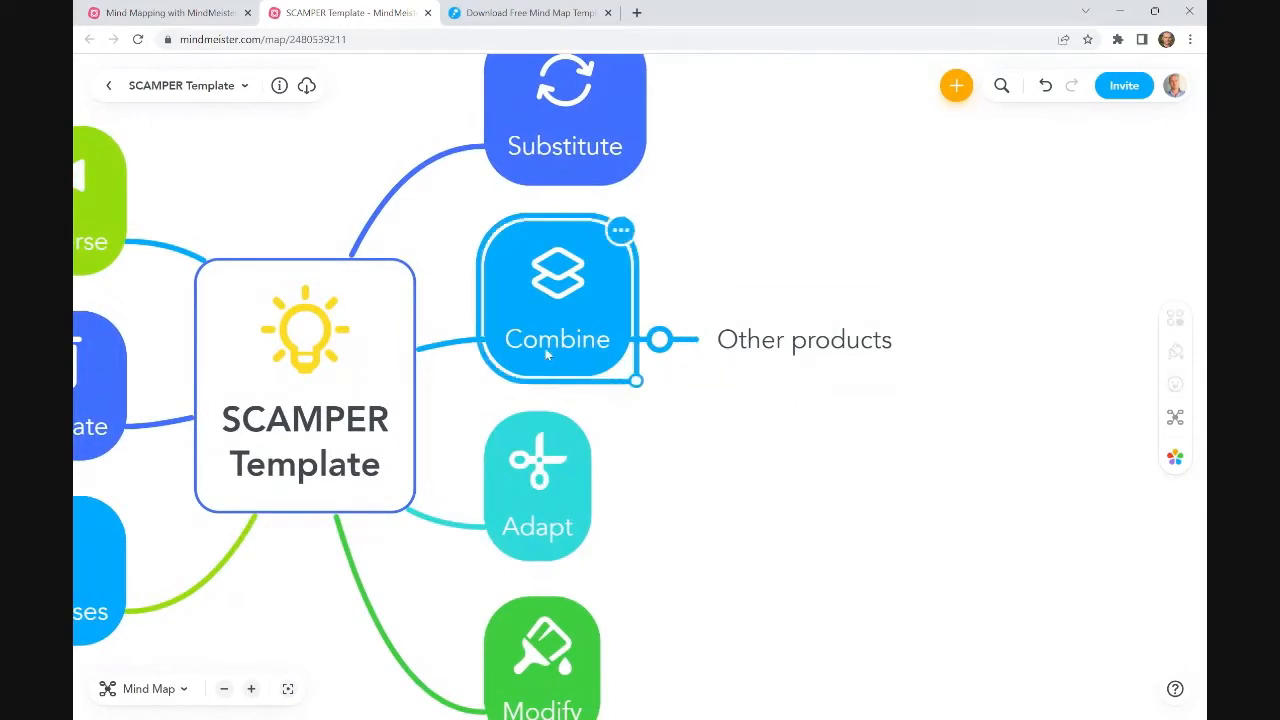
pyautogui.click(761, 350)
pyautogui.press('Tab')
pyautogui.write('Certification')
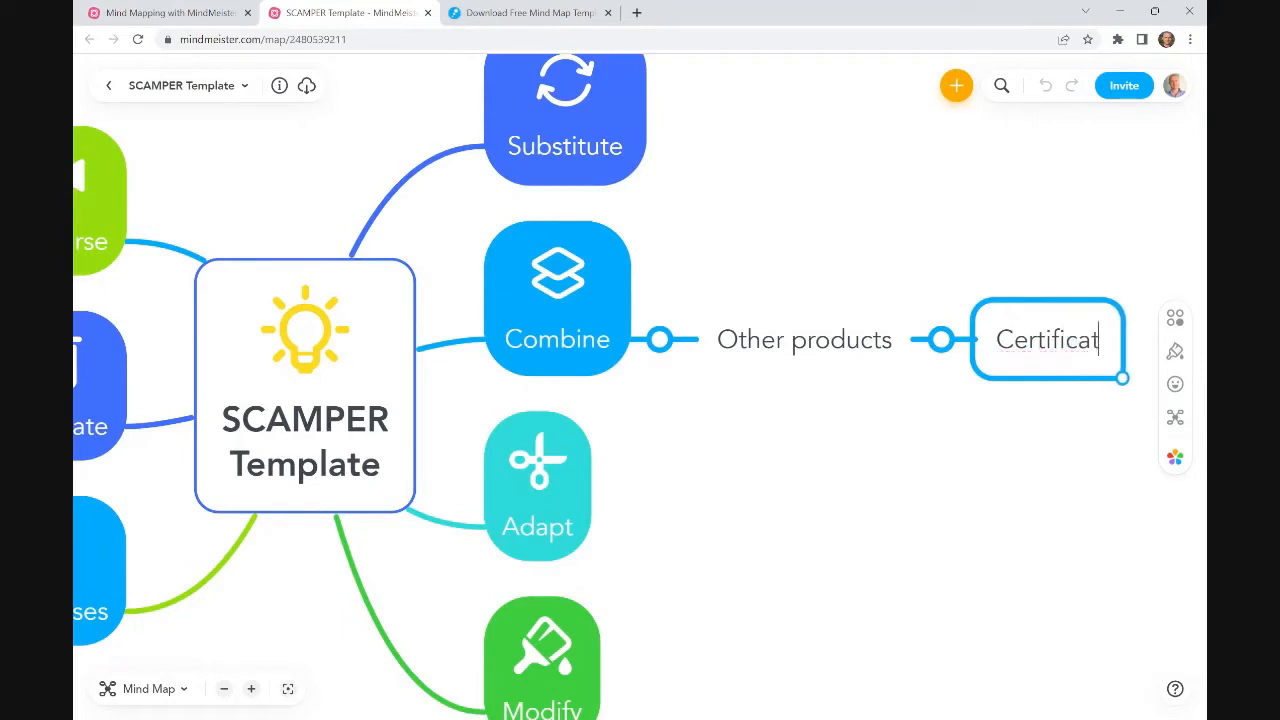
pyautogui.press('Return')
# Step: Add "Training" and "Coaching" as sibling topics below Certification under Other products
pyautogui.press('Return')
pyautogui.write('Training')
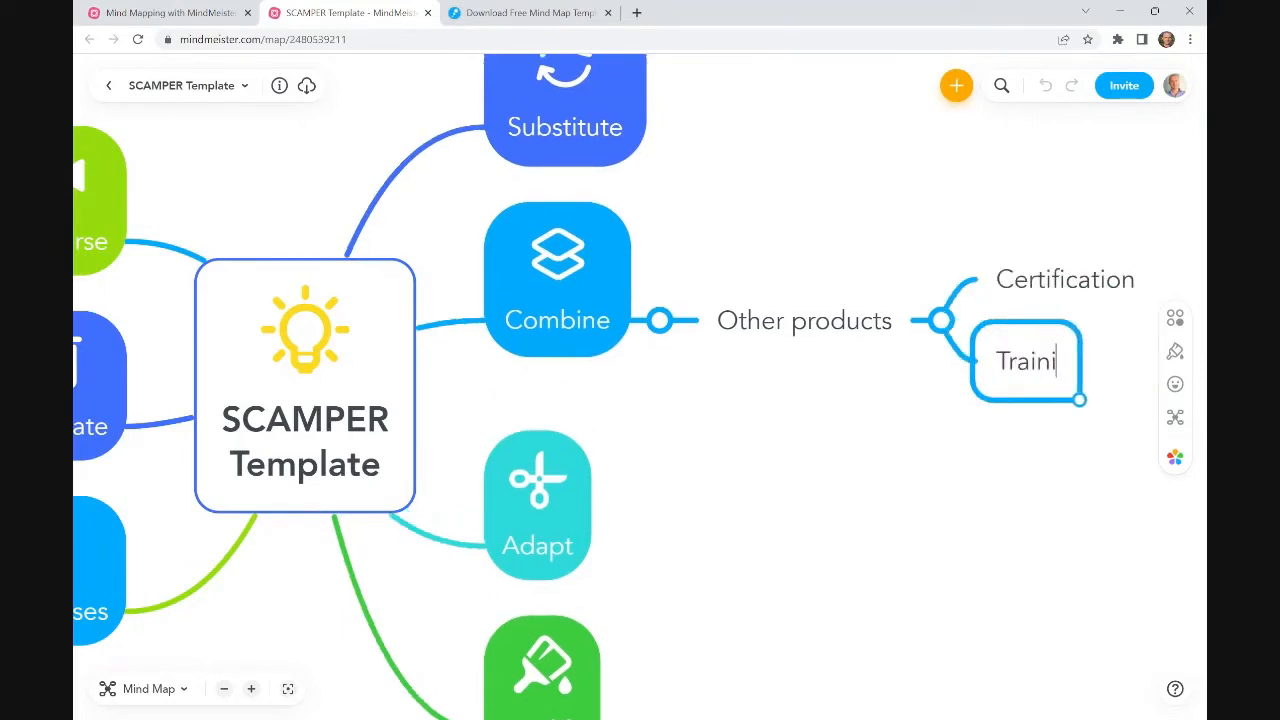
pyautogui.press('Return')
pyautogui.write('Coaching')
pyautogui.press('Return')
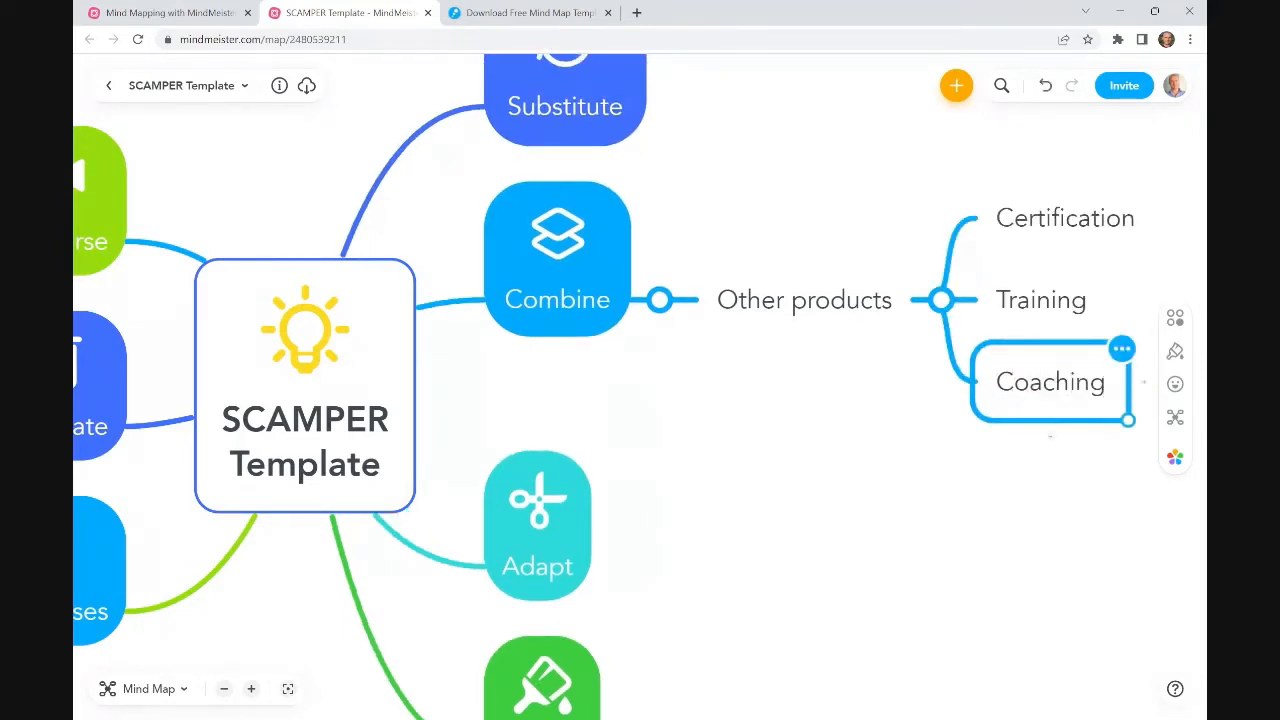
pyautogui.moveTo(879, 486); pyautogui.dragTo(740, 491)
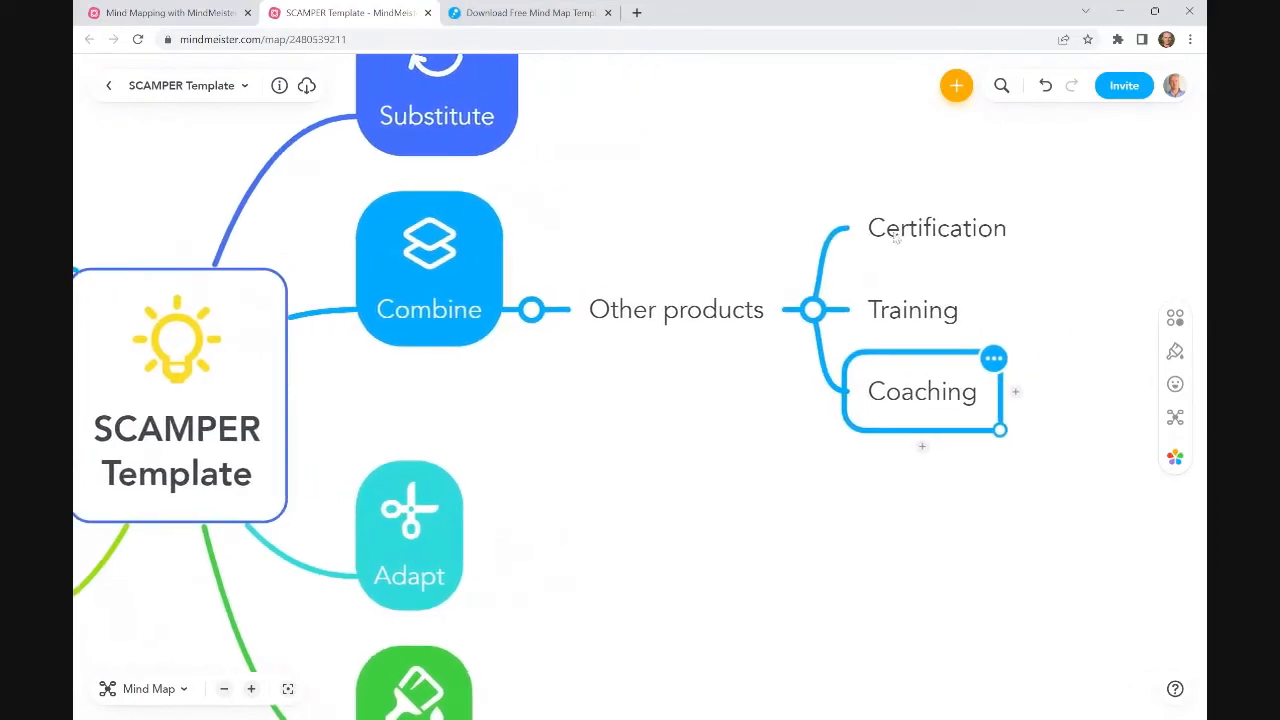
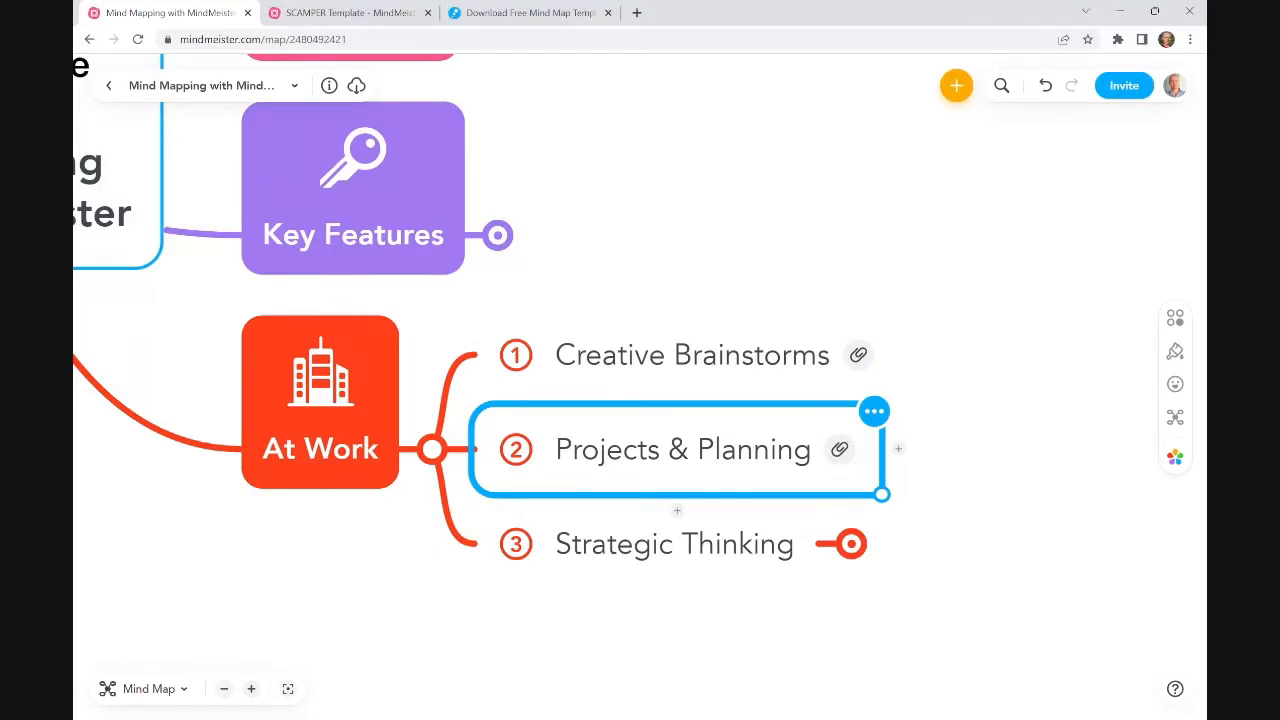
# Step: Open the "Mind Mapping Soft..." link attached to the Projects & Planning topic
pyautogui.click(1016, 490)
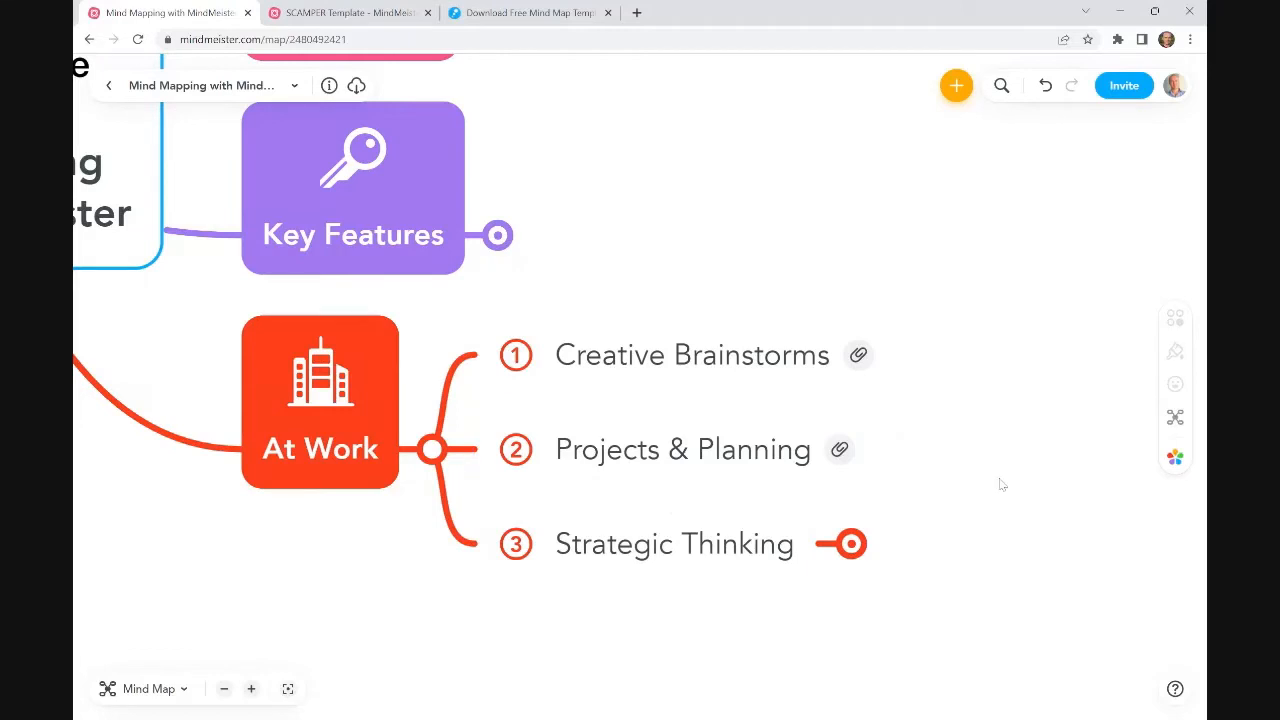
pyautogui.click(839, 451)
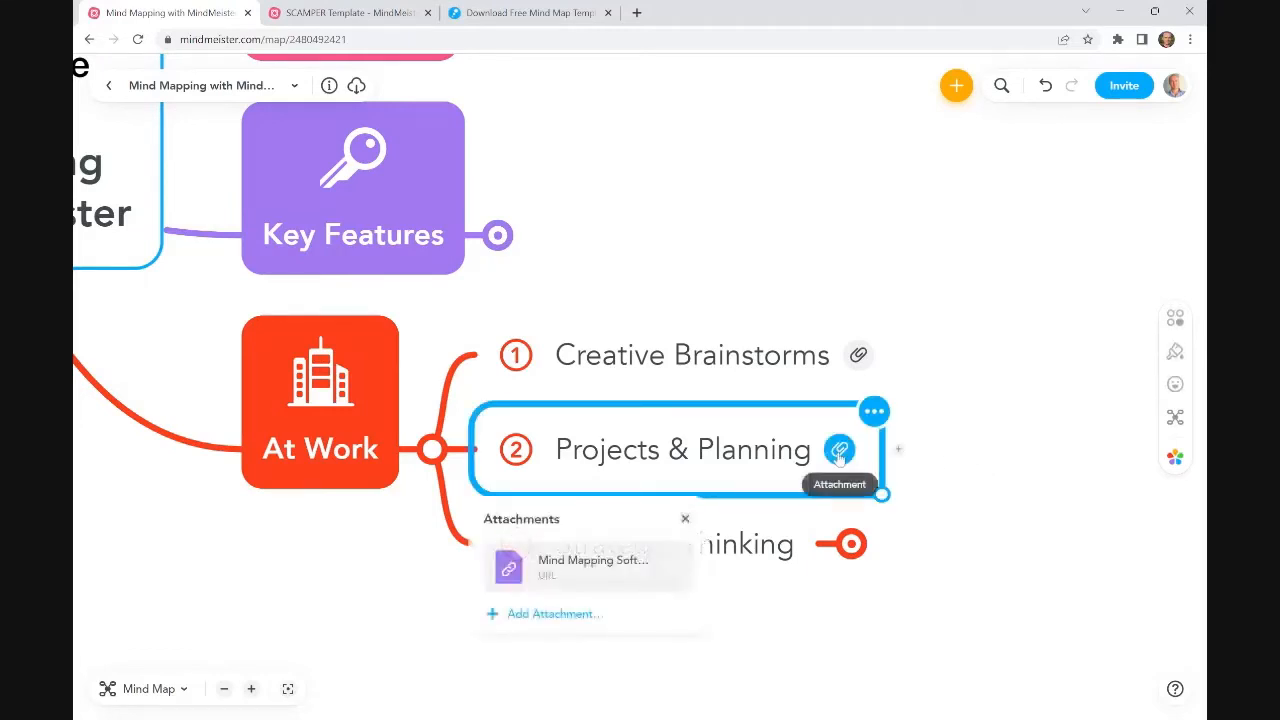
pyautogui.click(600, 563)
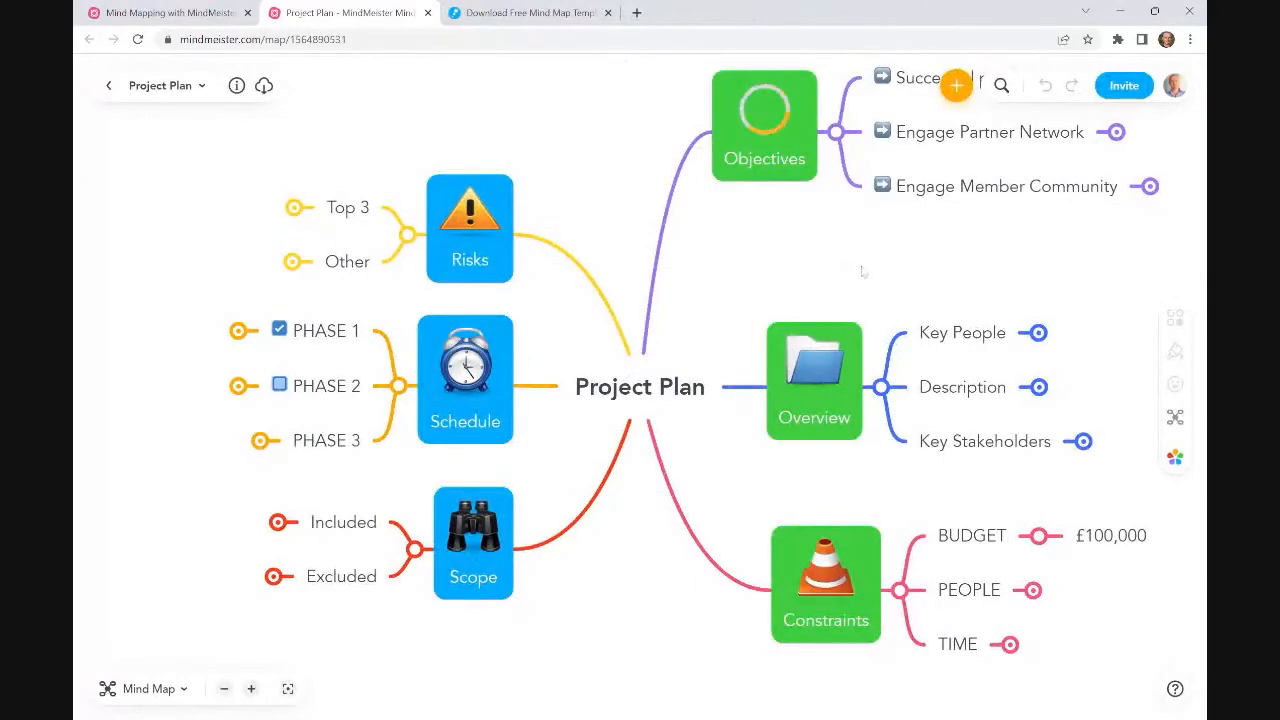
# Step: Expand the Successful product launch objective in the Project Plan map and examine its targets
pyautogui.scroll(3, 818, 278)
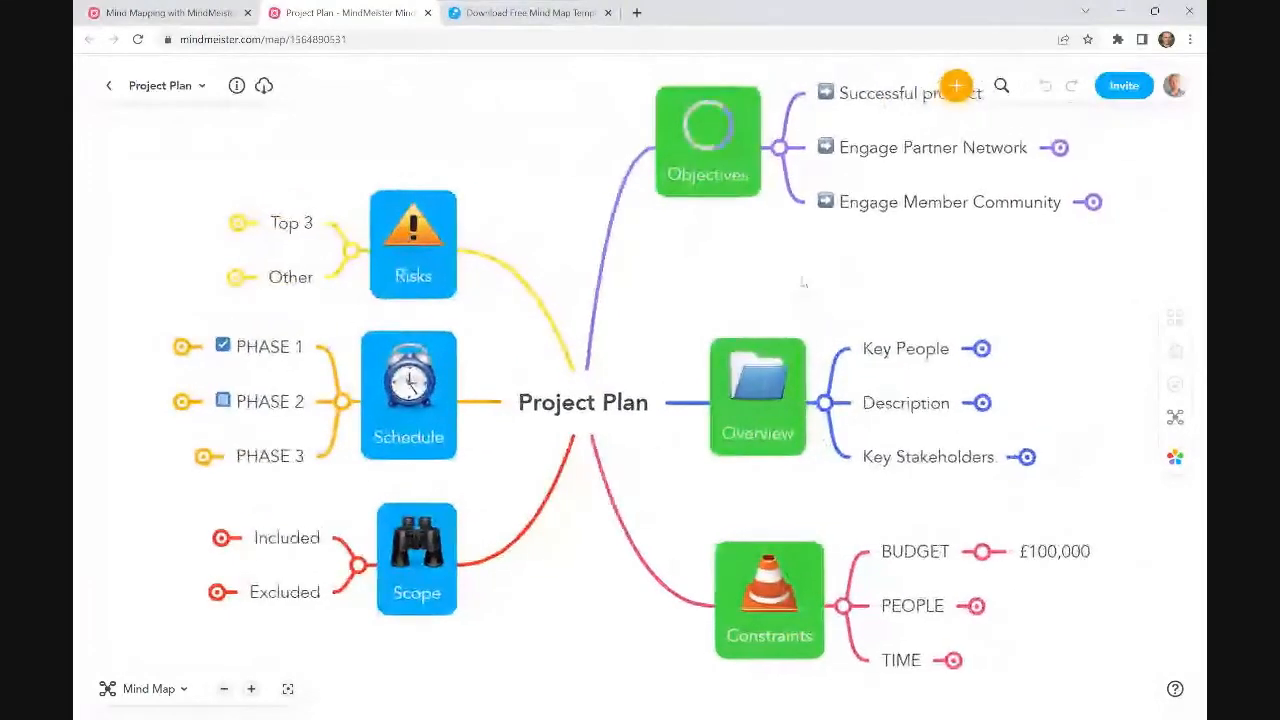
pyautogui.moveTo(778, 291); pyautogui.dragTo(555, 437)
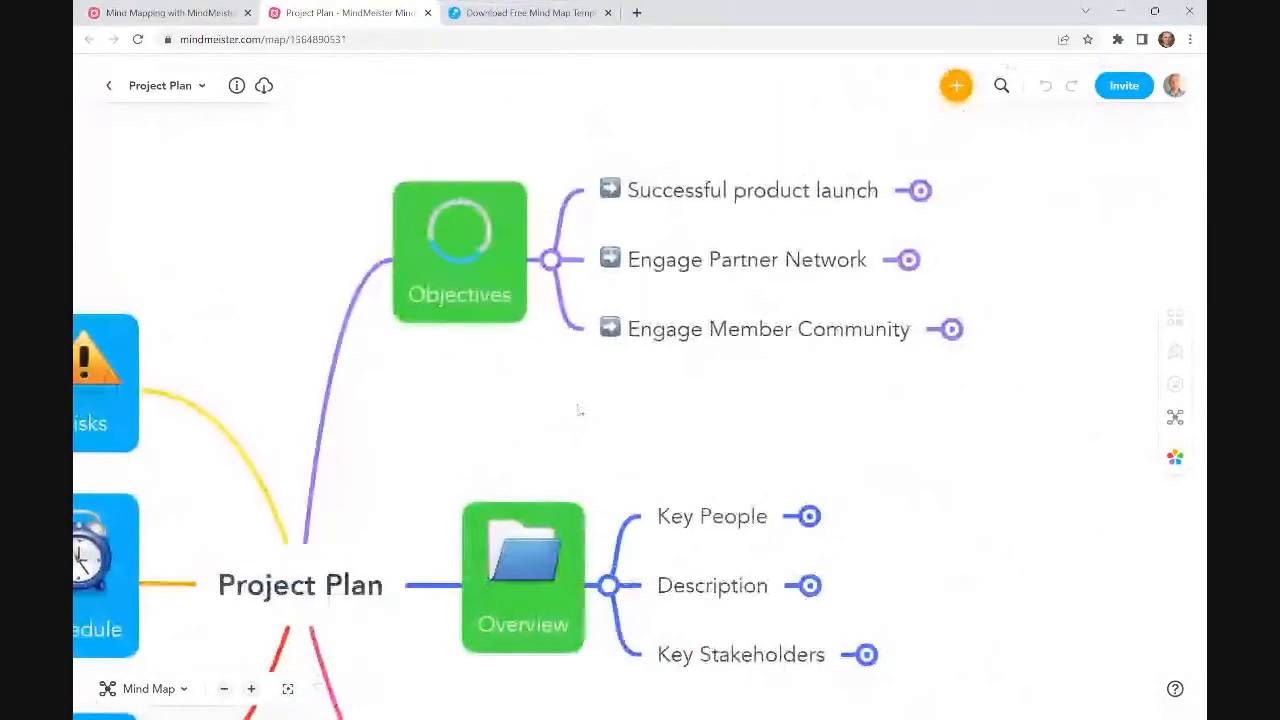
pyautogui.click(493, 297)
pyautogui.click(870, 196)
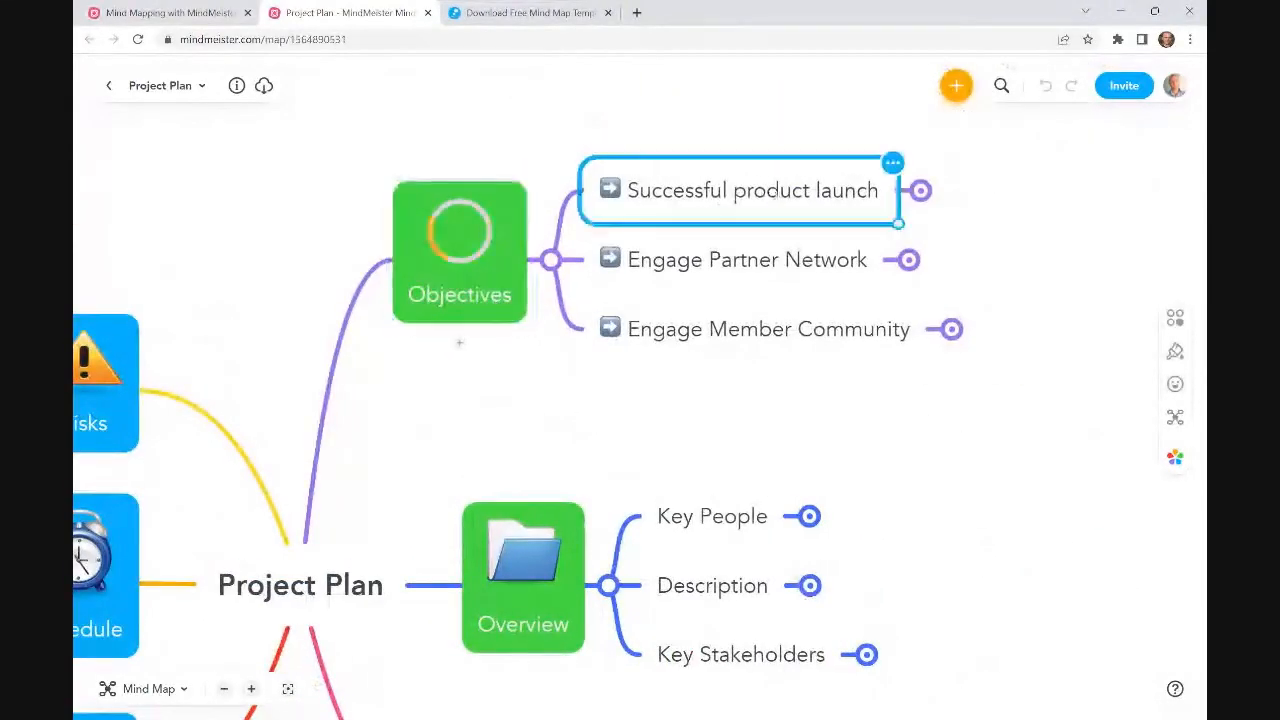
pyautogui.click(918, 191)
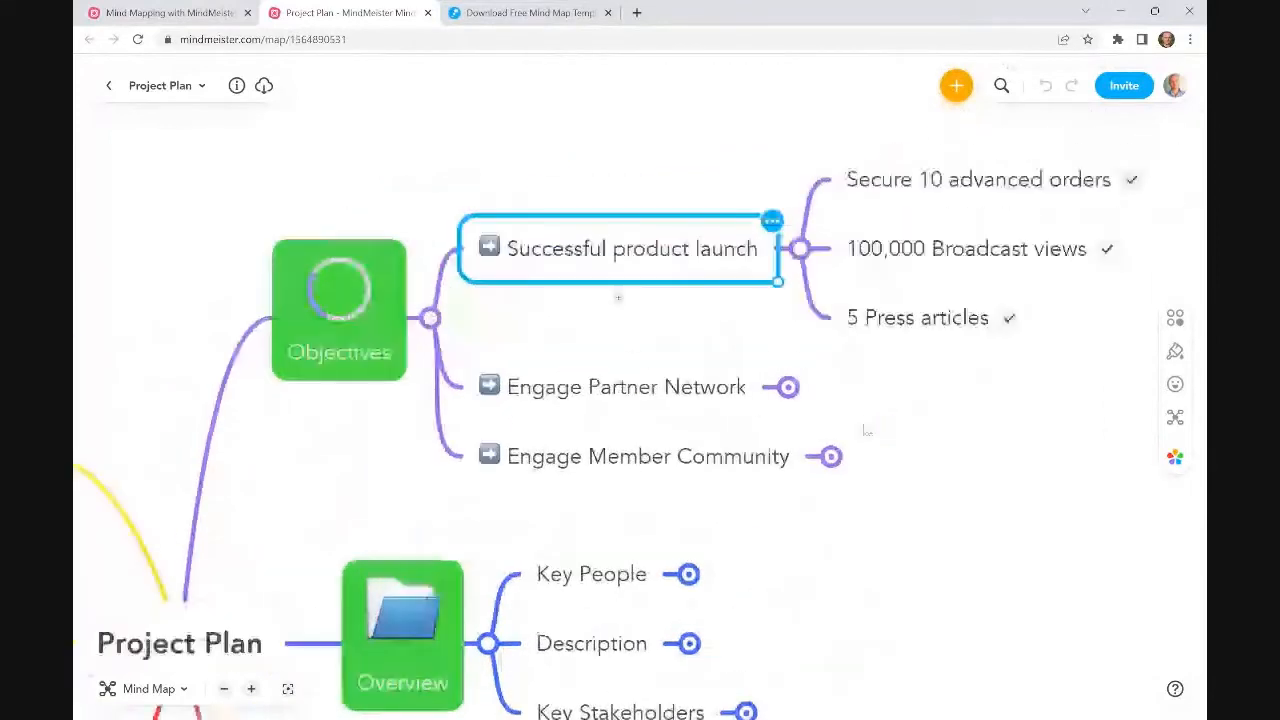
pyautogui.click(788, 214)
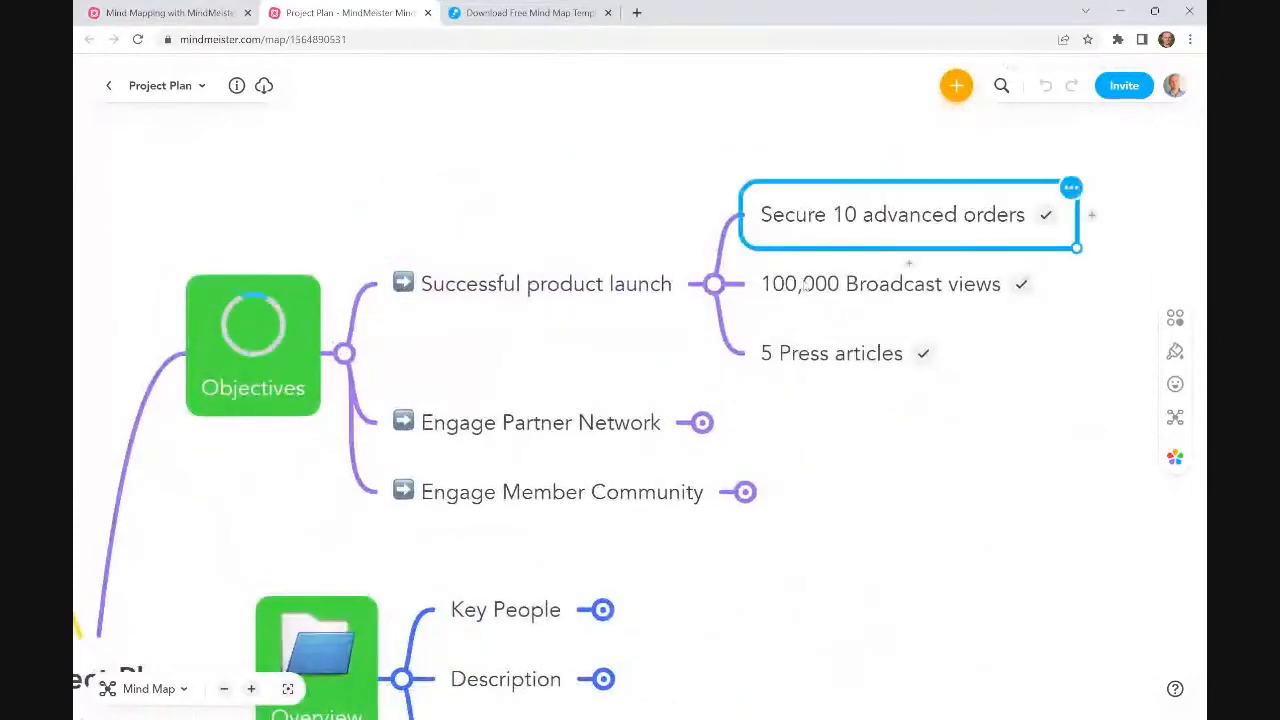
# Step: Give the "100,000 Broadcast views" topic an empty checkbox icon from the Productivity set
pyautogui.click(782, 284)
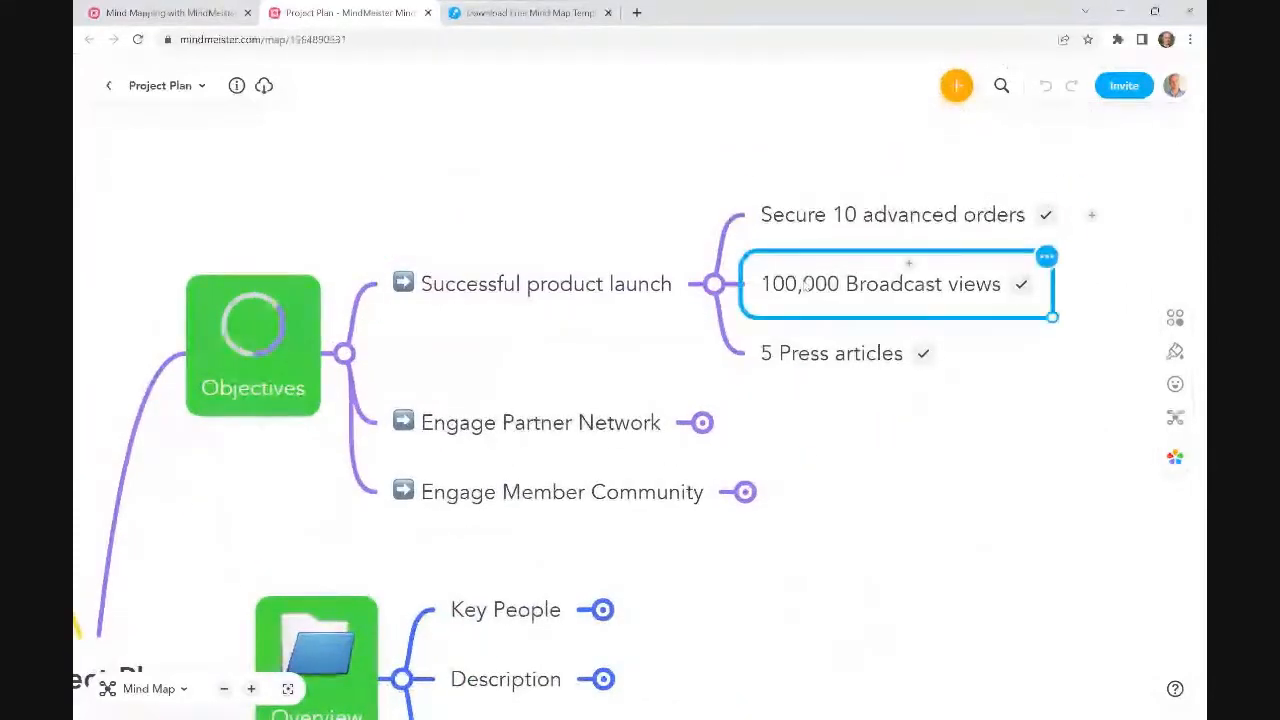
pyautogui.click(1175, 384)
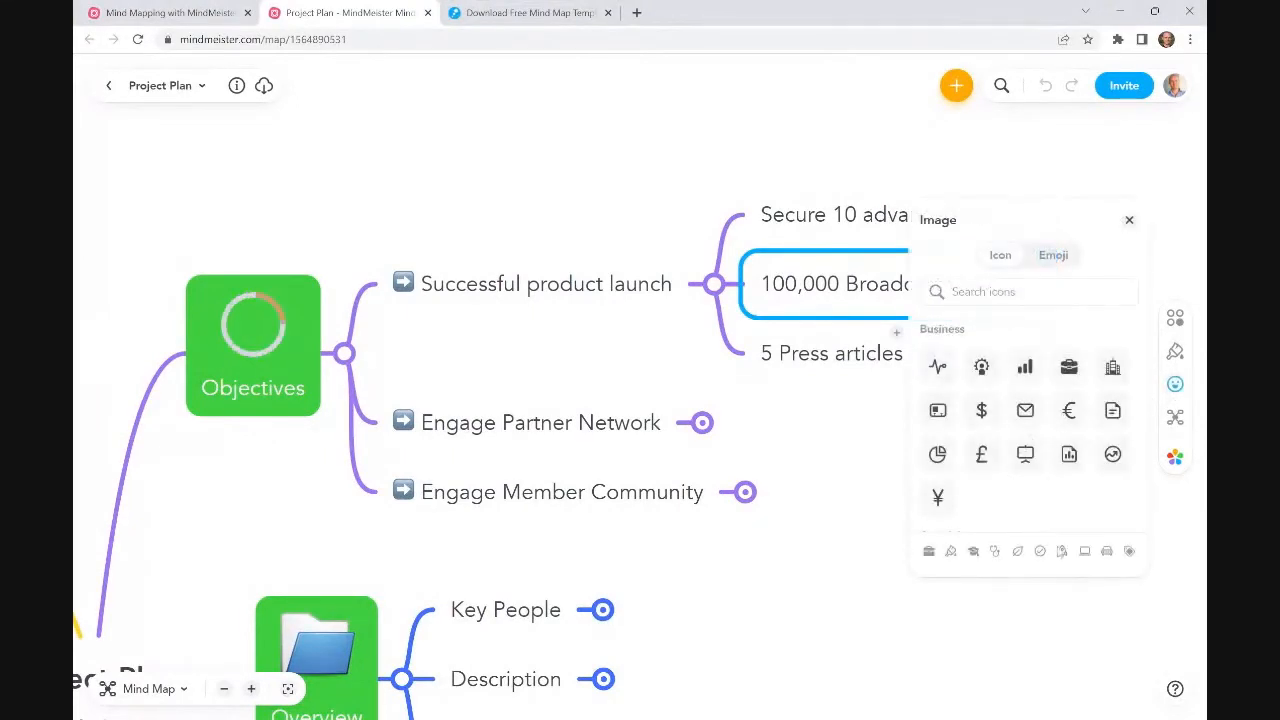
pyautogui.click(1062, 551)
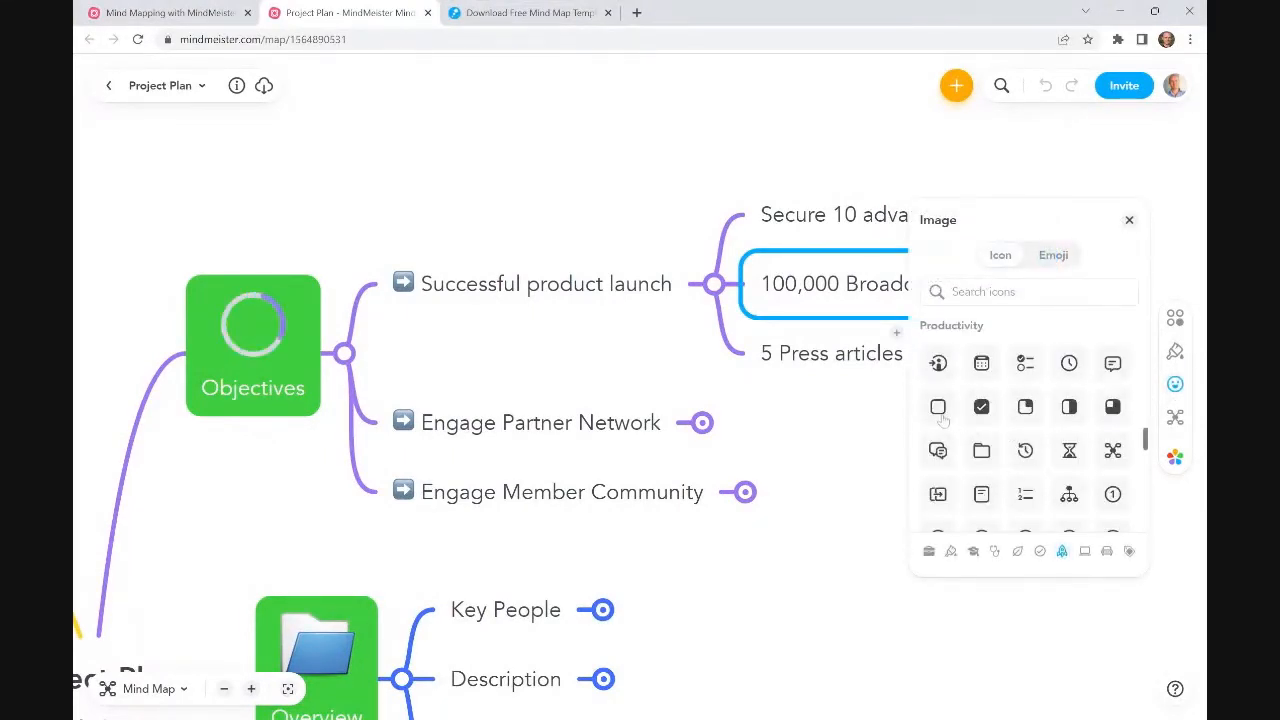
pyautogui.click(938, 406)
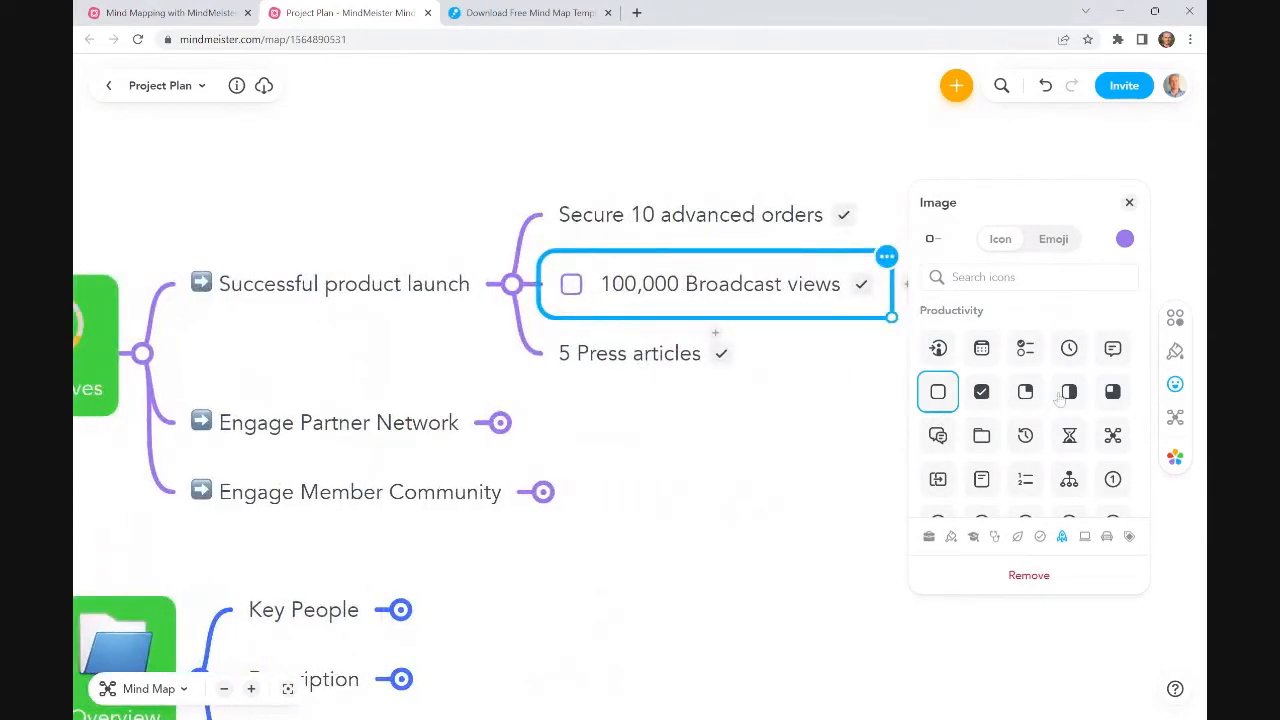
# Step: Try to change the checkbox icon directly on the "100,000 Broadcast views" topic
pyautogui.click(646, 285)
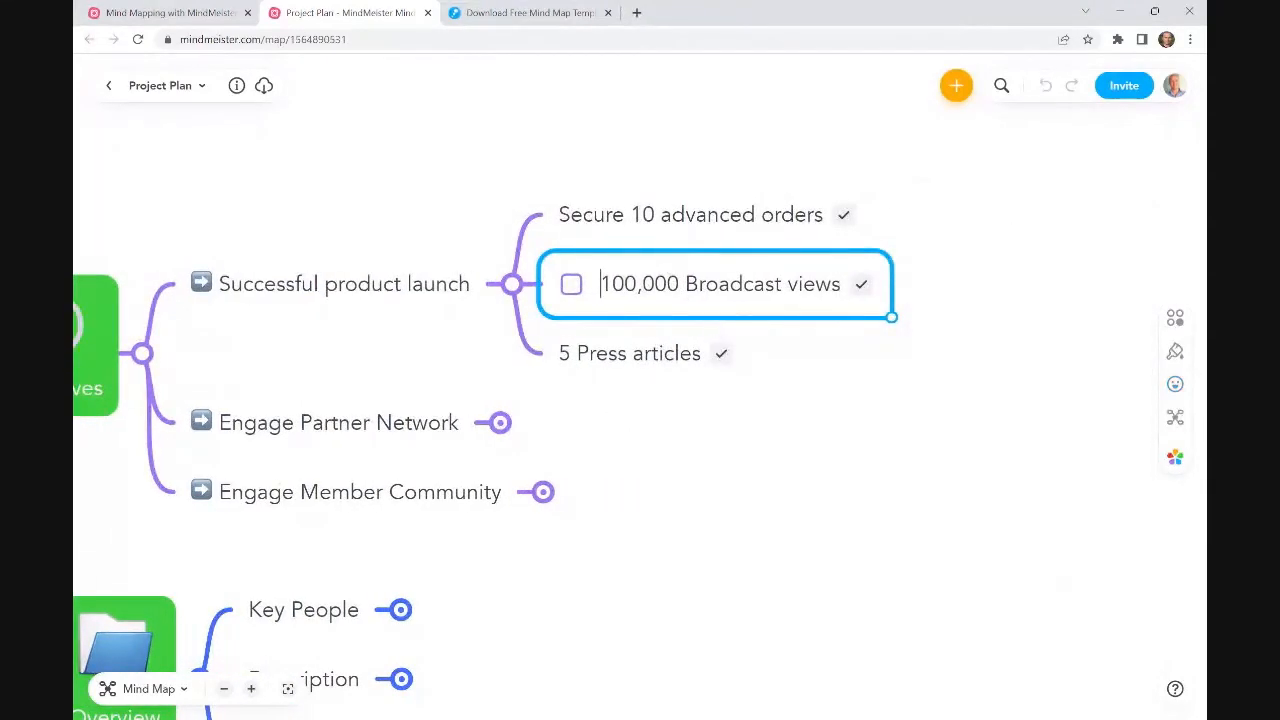
pyautogui.moveTo(600, 284); pyautogui.dragTo(667, 284)
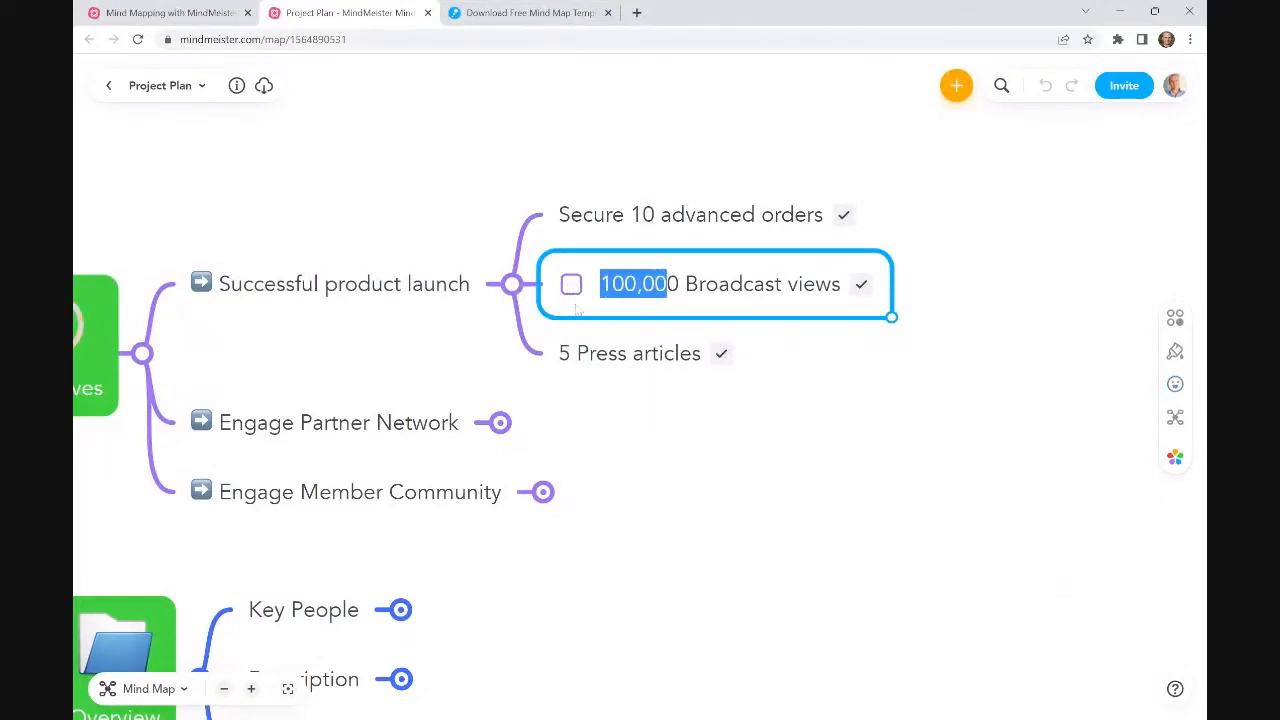
pyautogui.click(571, 291)
pyautogui.click(571, 291)
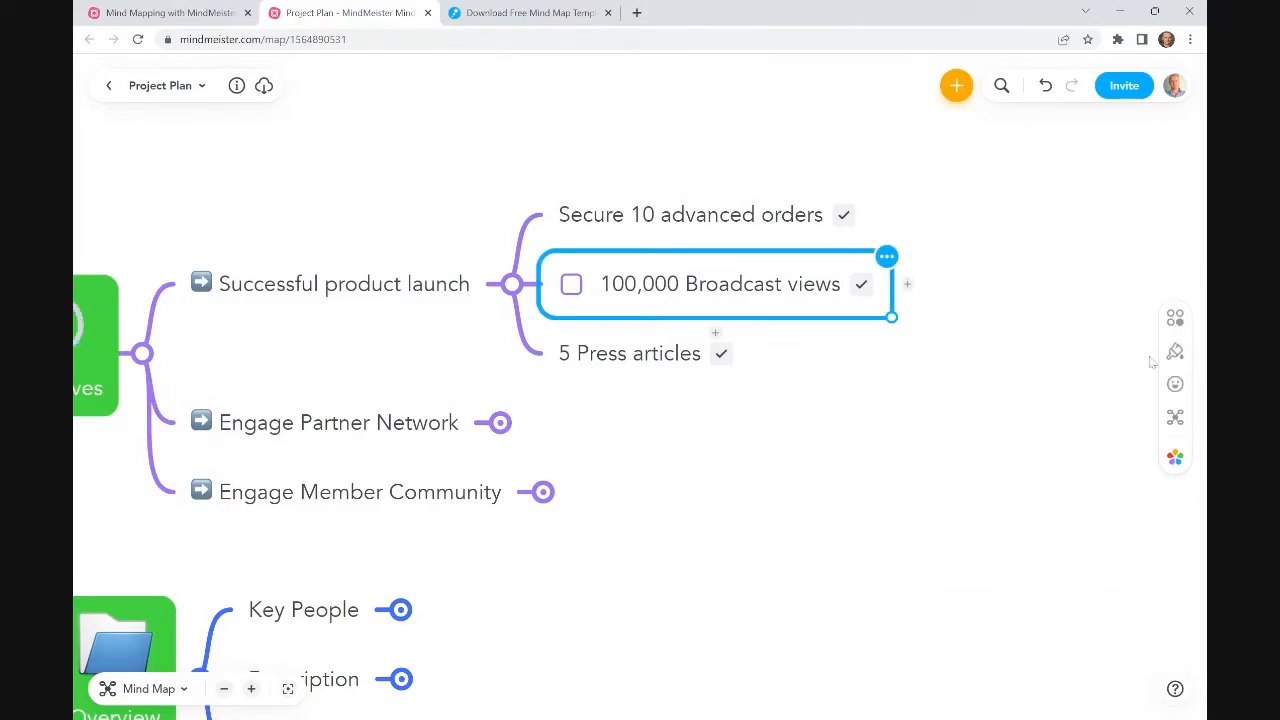
# Step: Set the icon of the "100,000 Broadcast views" topic to the half-filled progress box
pyautogui.click(1176, 386)
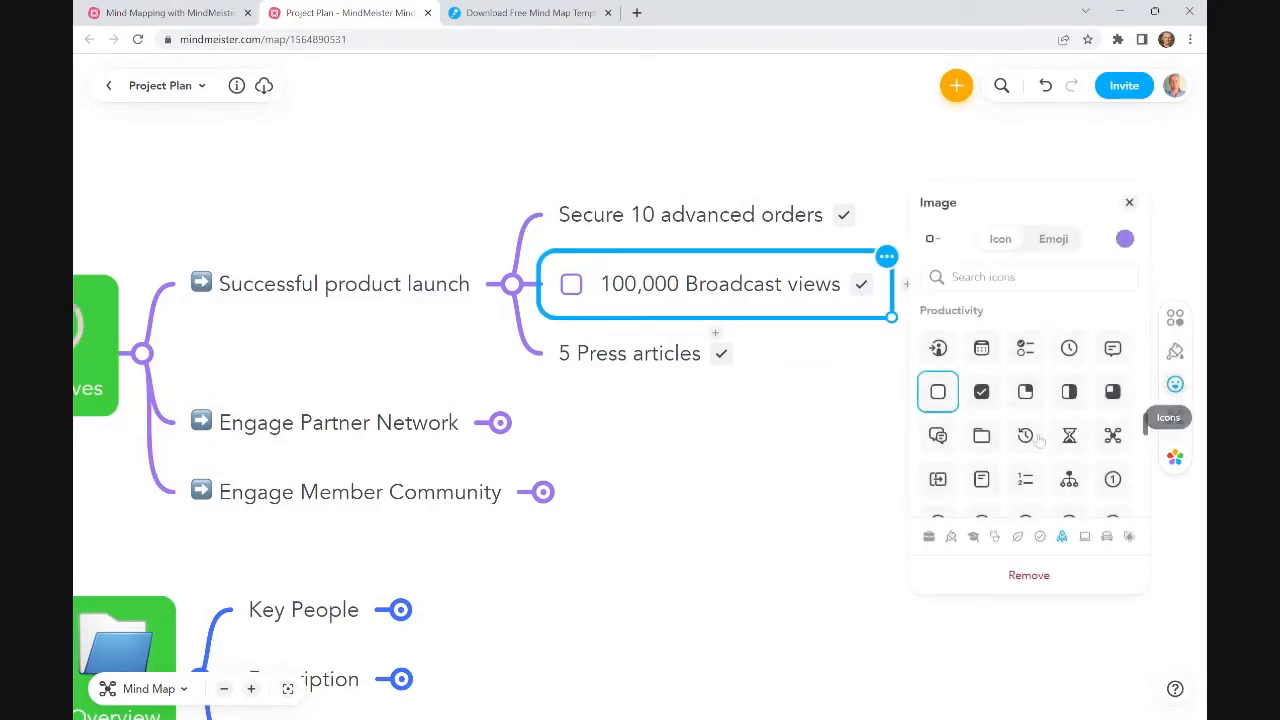
pyautogui.click(1066, 396)
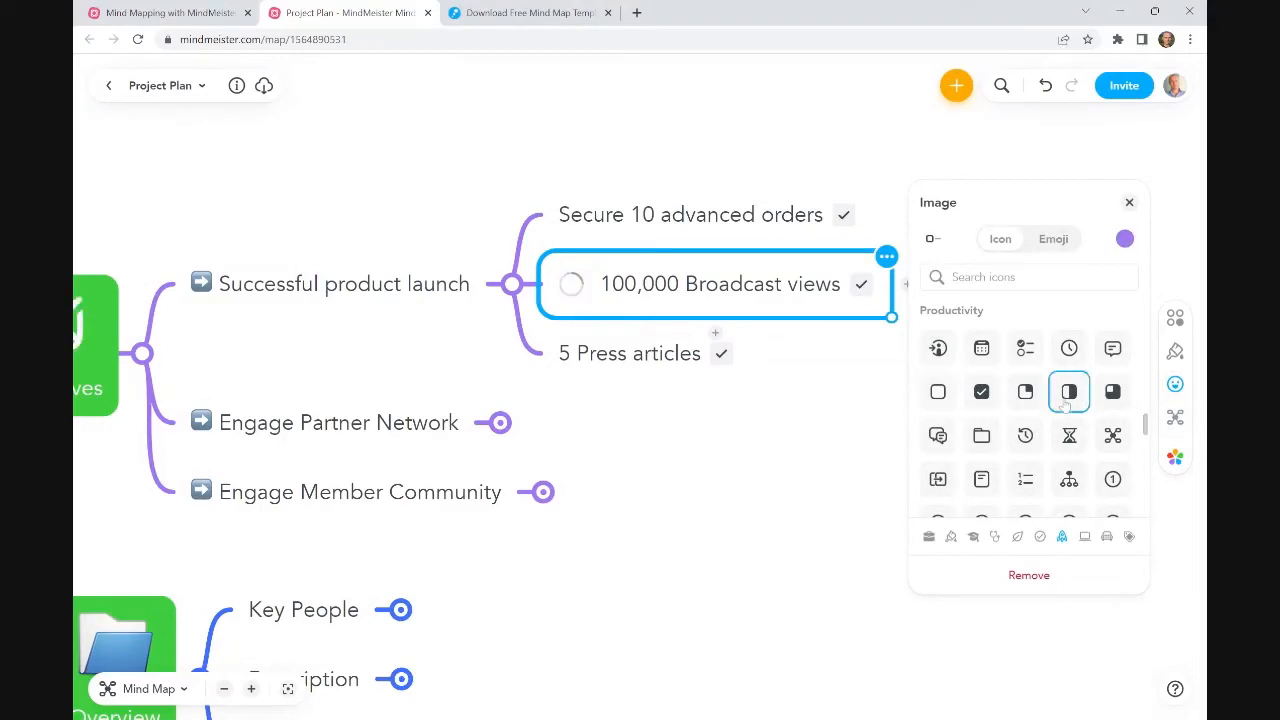
pyautogui.click(803, 511)
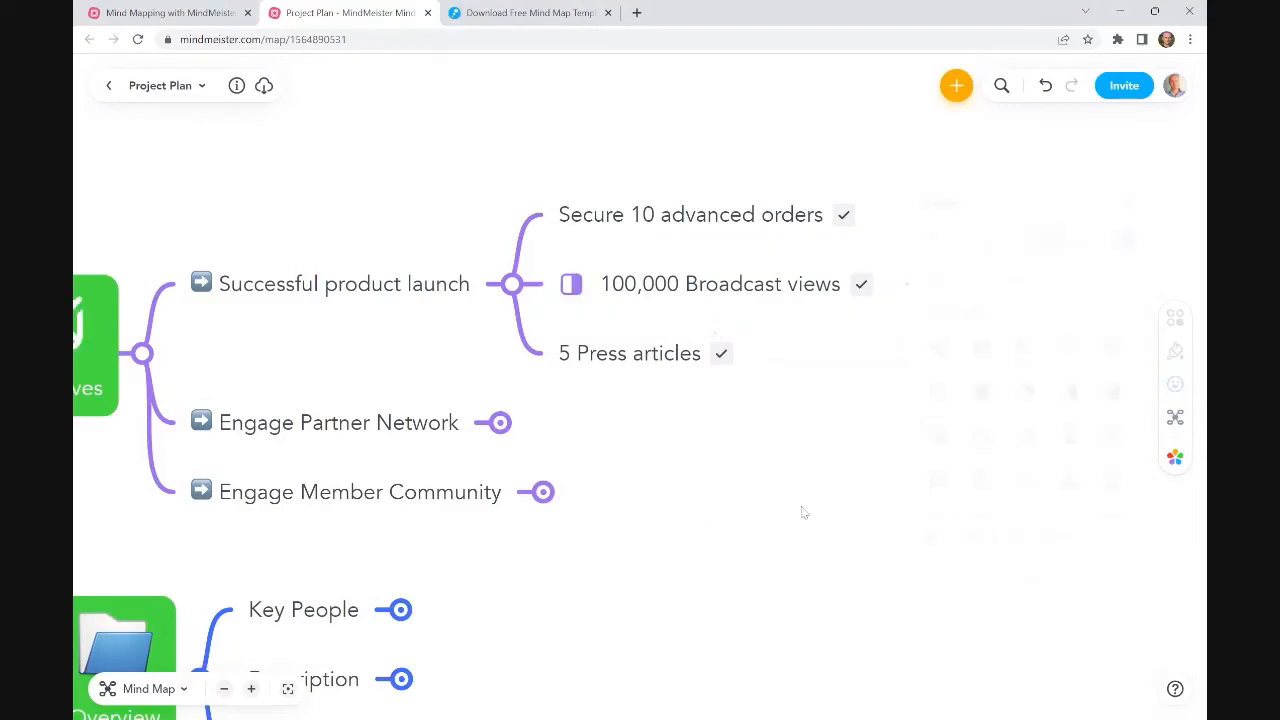
# Step: Expand Key People and Description under Overview, including the project manager's contact details and Engage Global Partners
pyautogui.moveTo(803, 511); pyautogui.dragTo(957, 434)
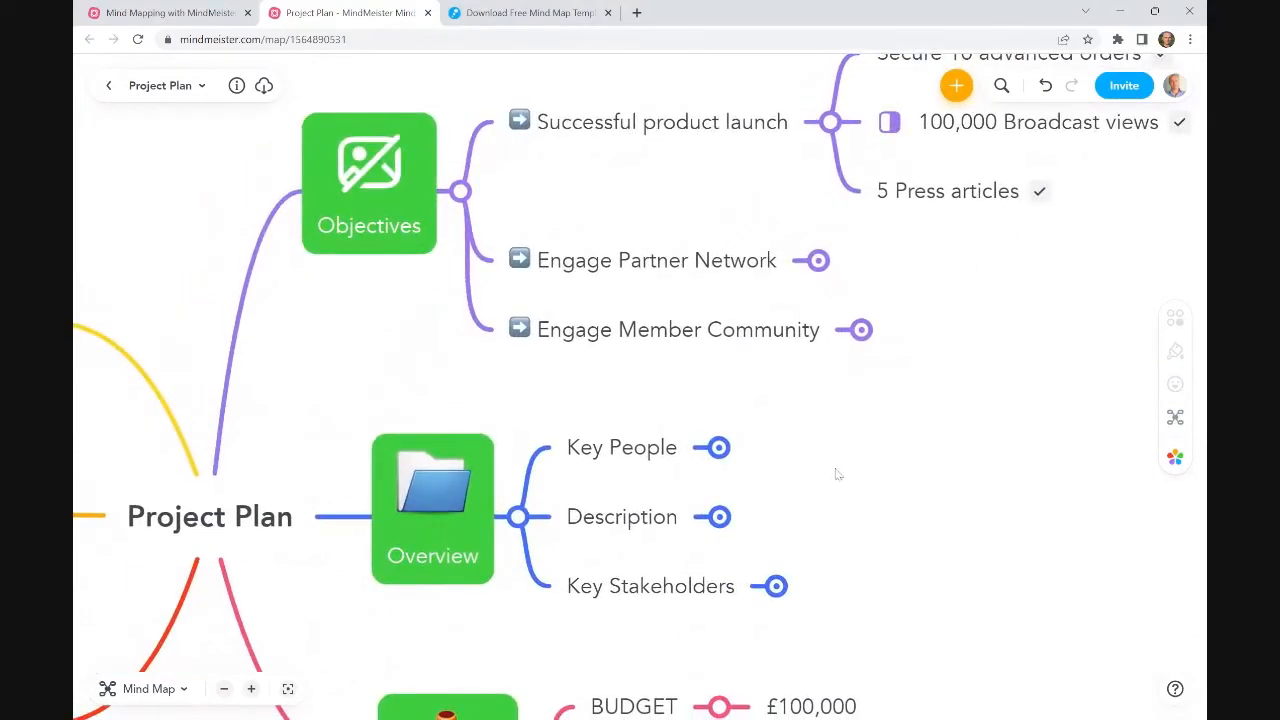
pyautogui.click(699, 474)
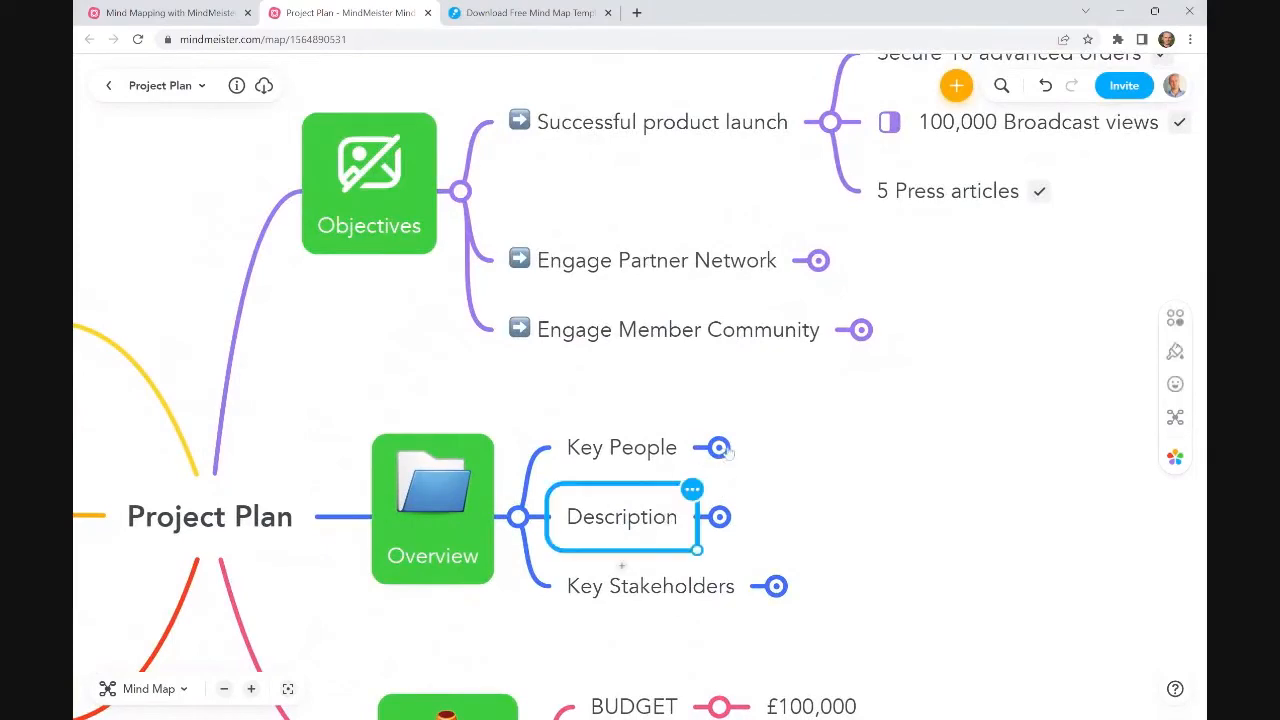
pyautogui.click(721, 518)
pyautogui.click(719, 379)
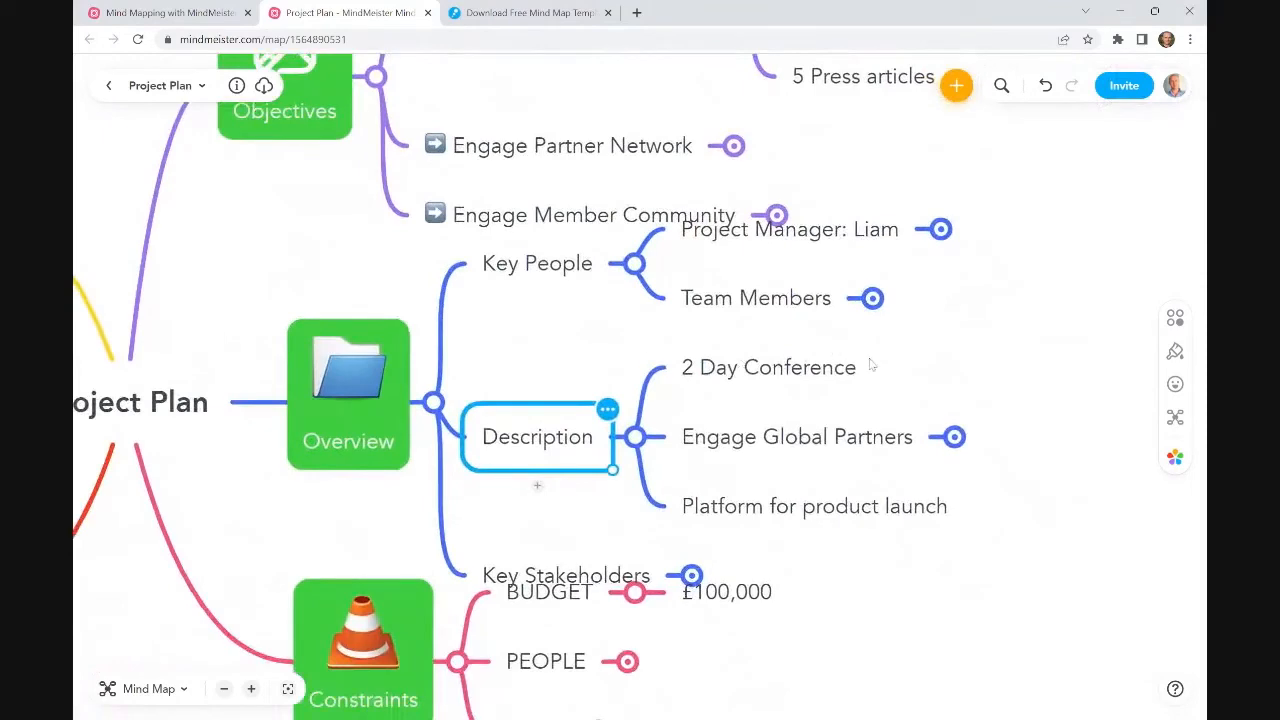
pyautogui.click(940, 229)
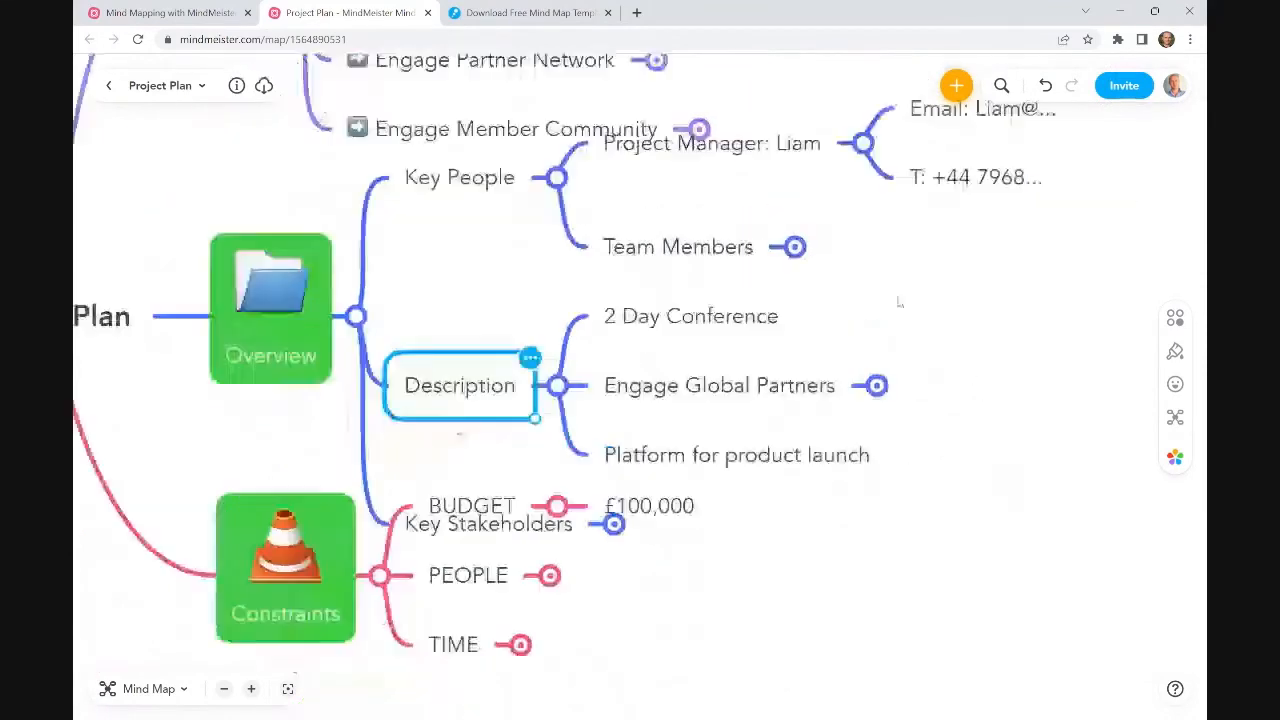
pyautogui.click(860, 369)
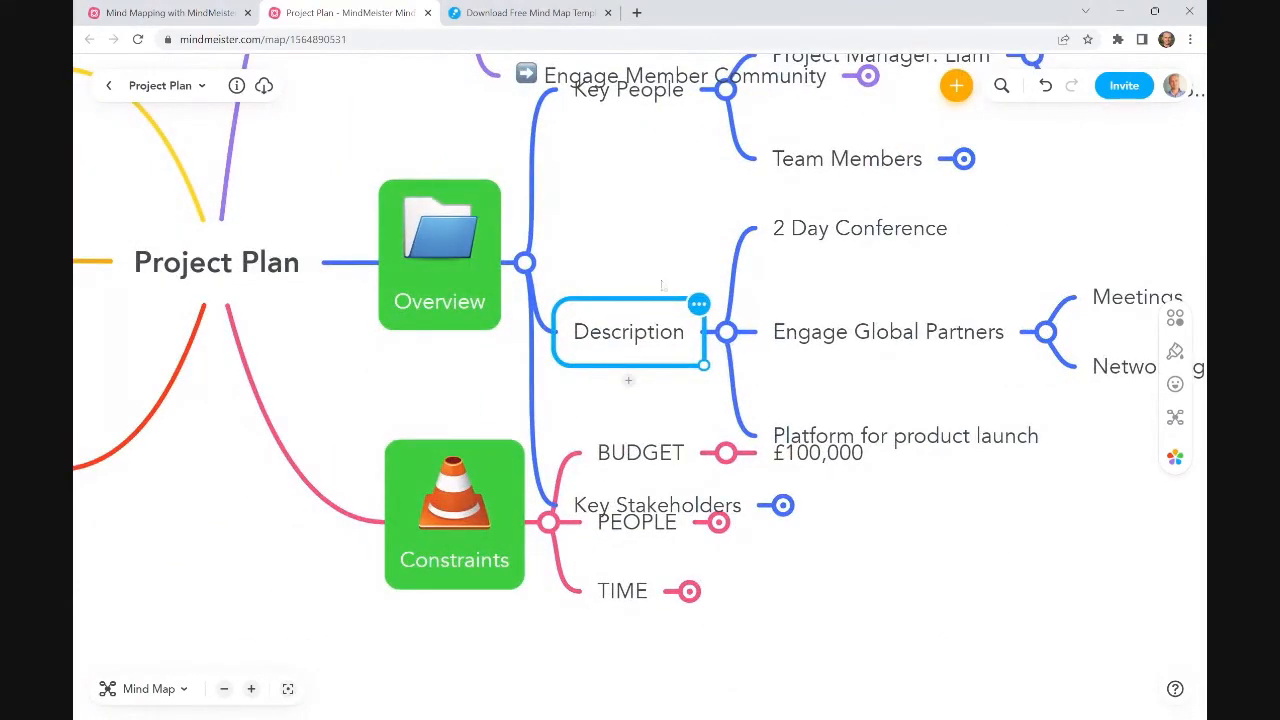
# Step: Select the Project Plan central topic and look through the available layout, add, style and theme options
pyautogui.click(661, 286)
pyautogui.click(1175, 417)
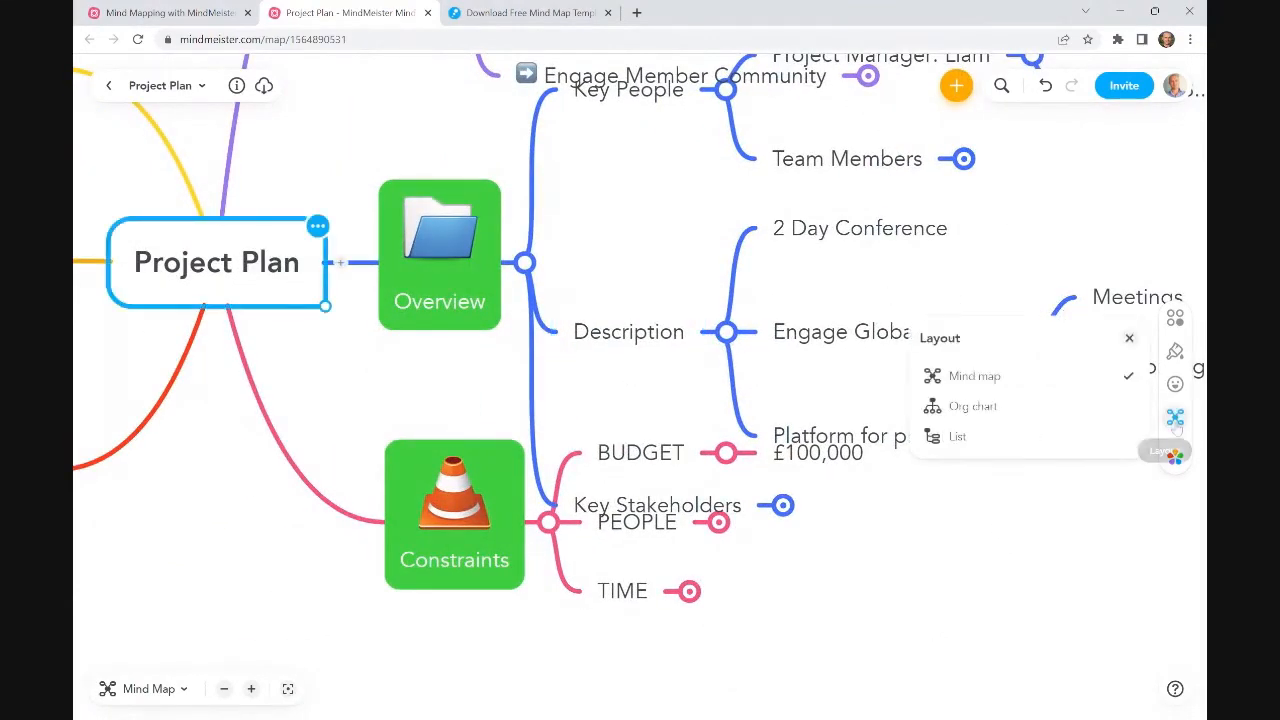
pyautogui.click(1175, 318)
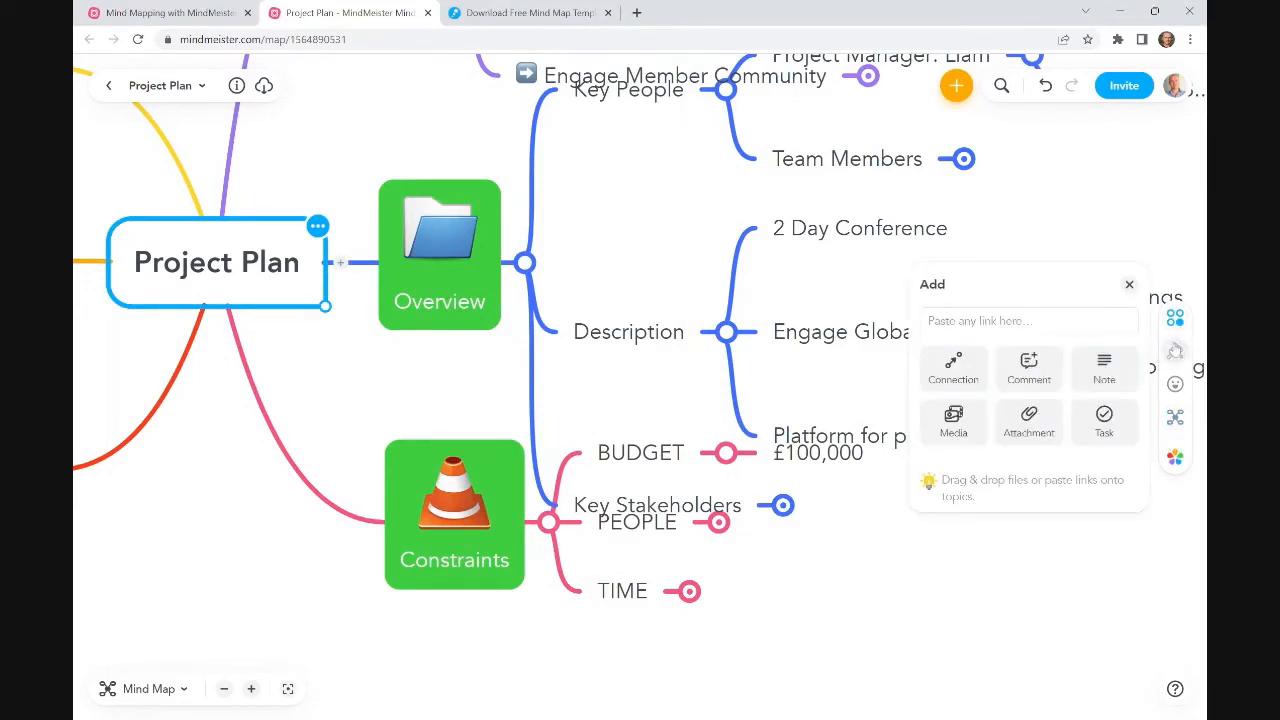
pyautogui.click(1175, 351)
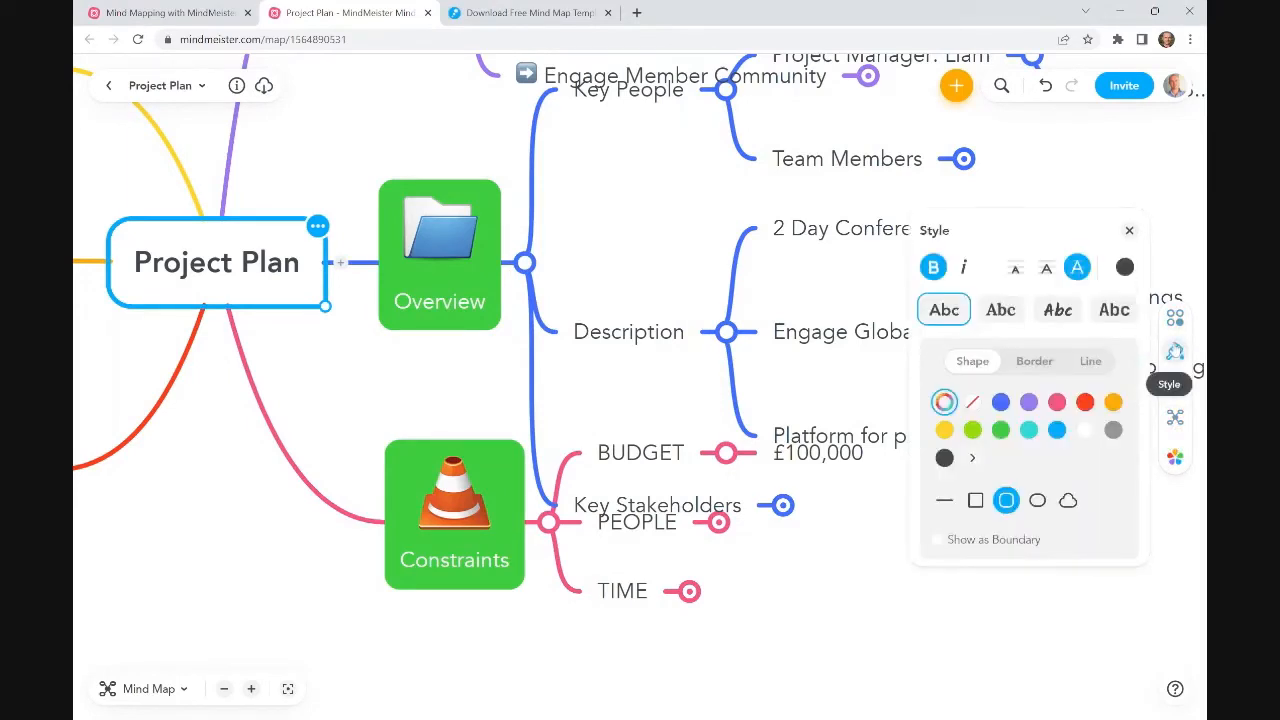
pyautogui.click(1176, 420)
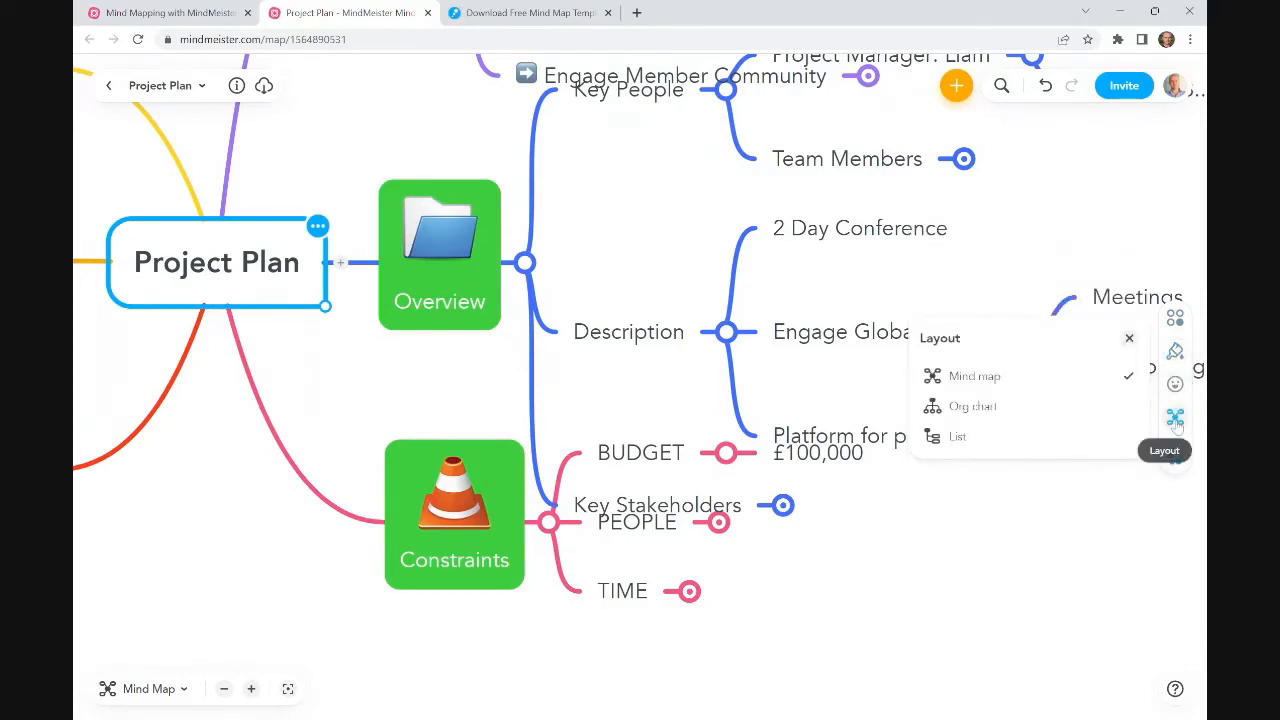
pyautogui.click(1175, 457)
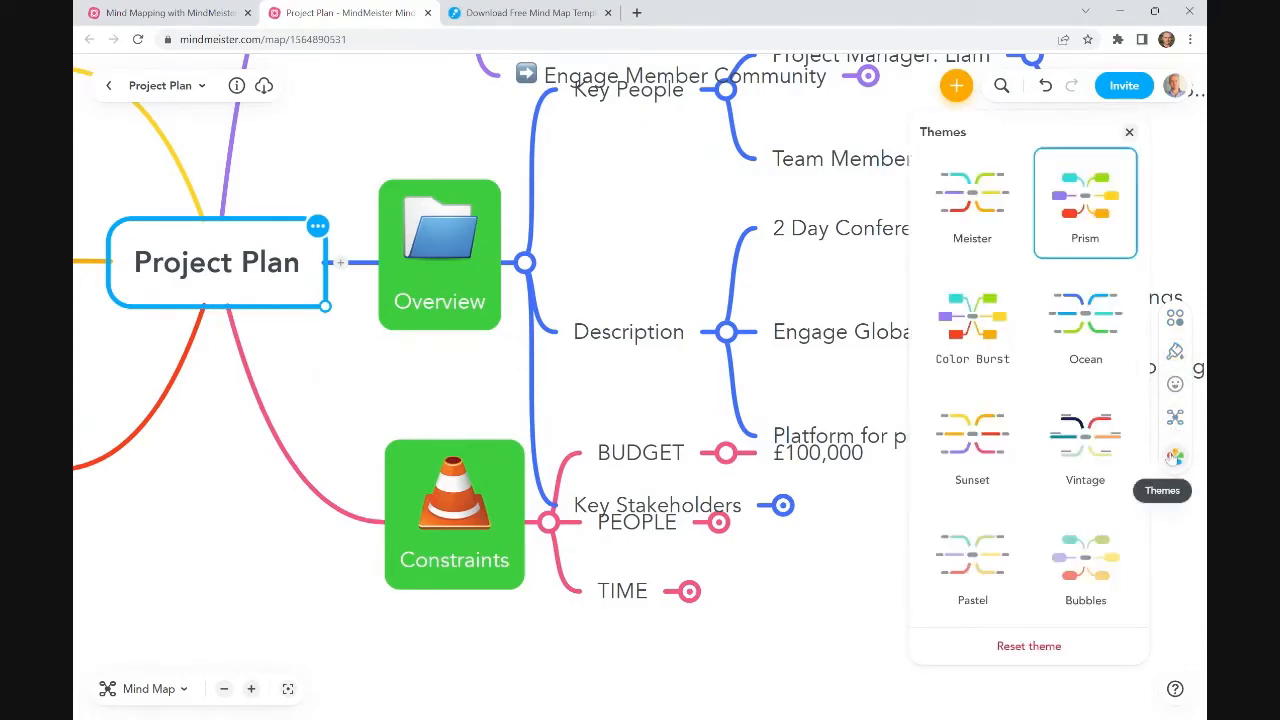
# Step: Close the theme choices and look through the layout and further options of the Project Plan central topic
pyautogui.click(516, 436)
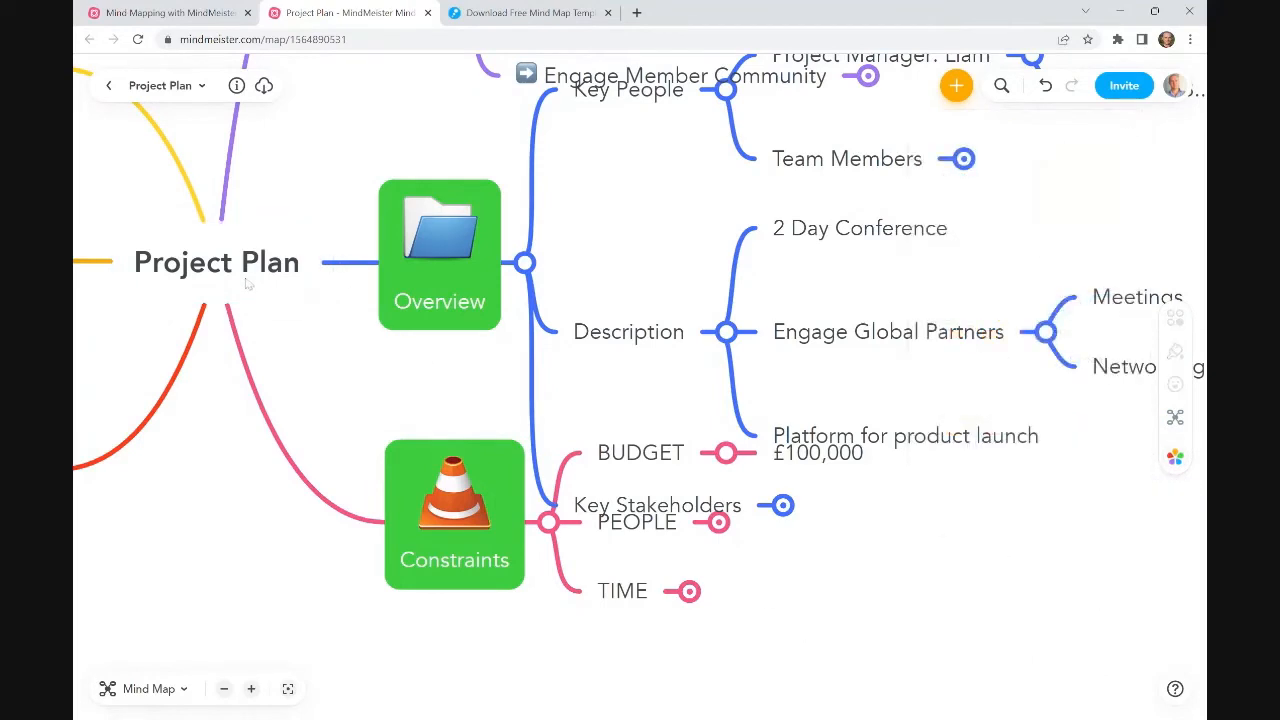
pyautogui.click(248, 284)
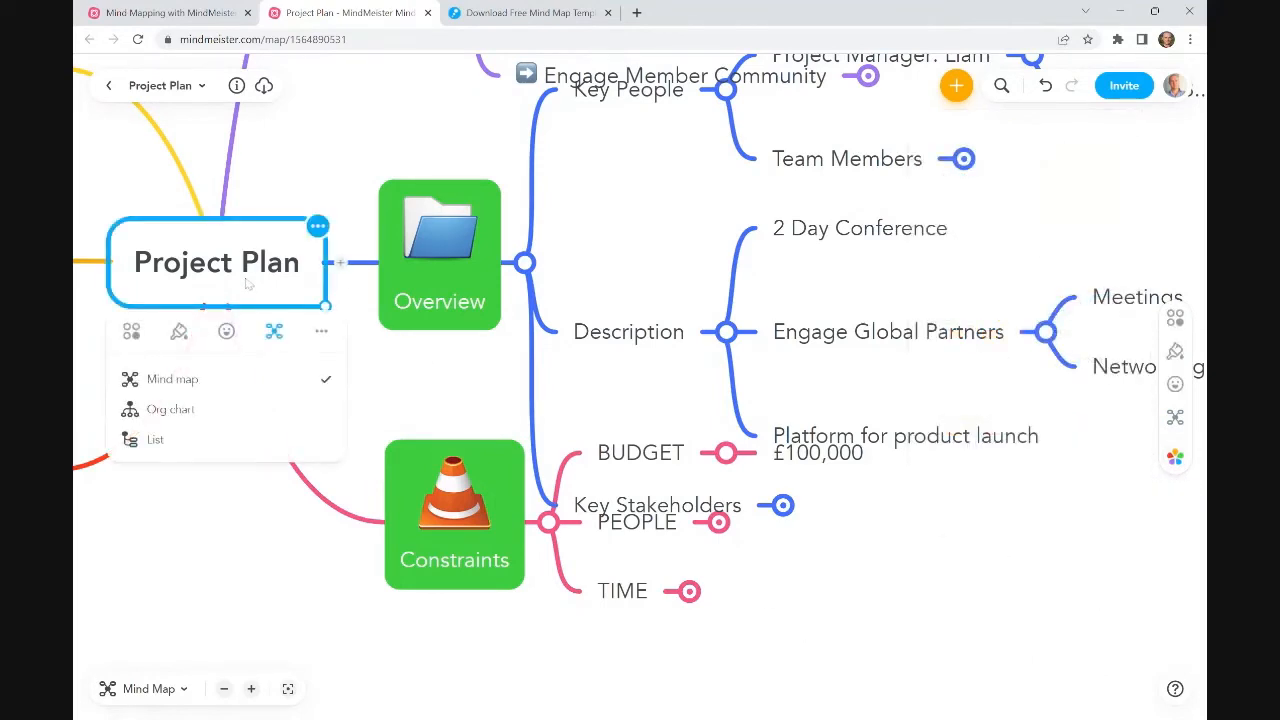
pyautogui.click(321, 331)
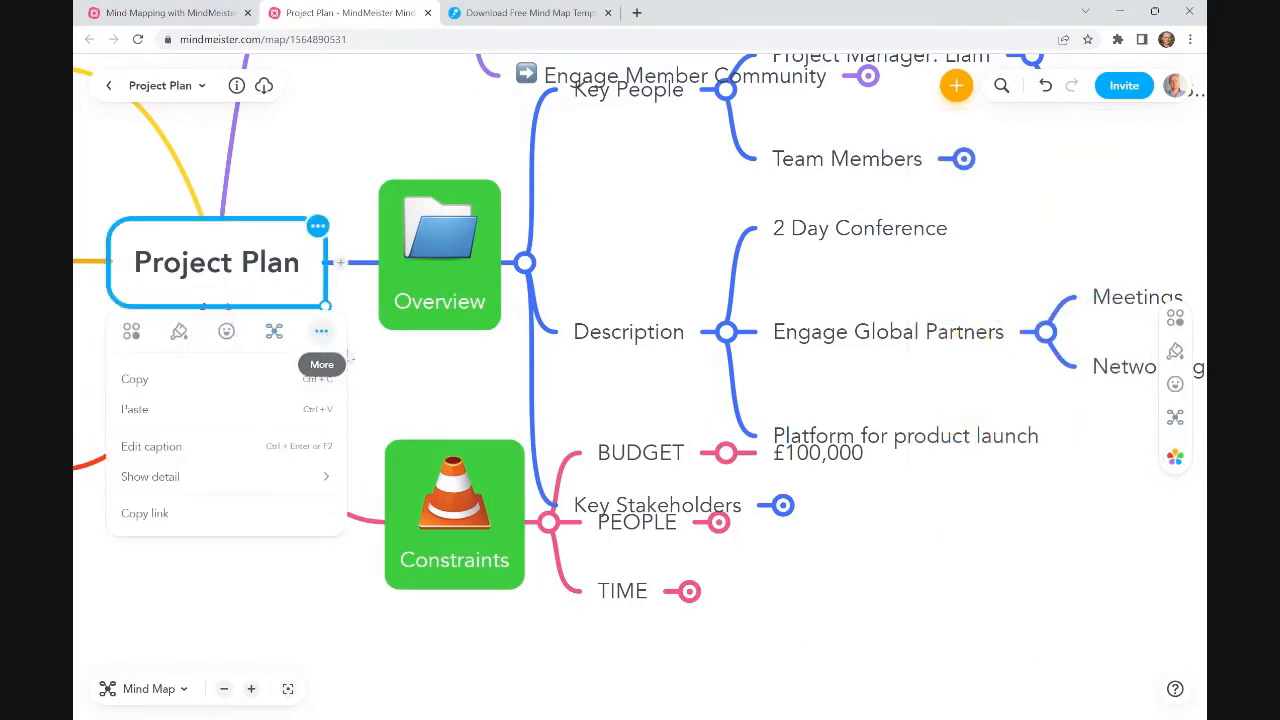
pyautogui.click(310, 314)
pyautogui.click(260, 298)
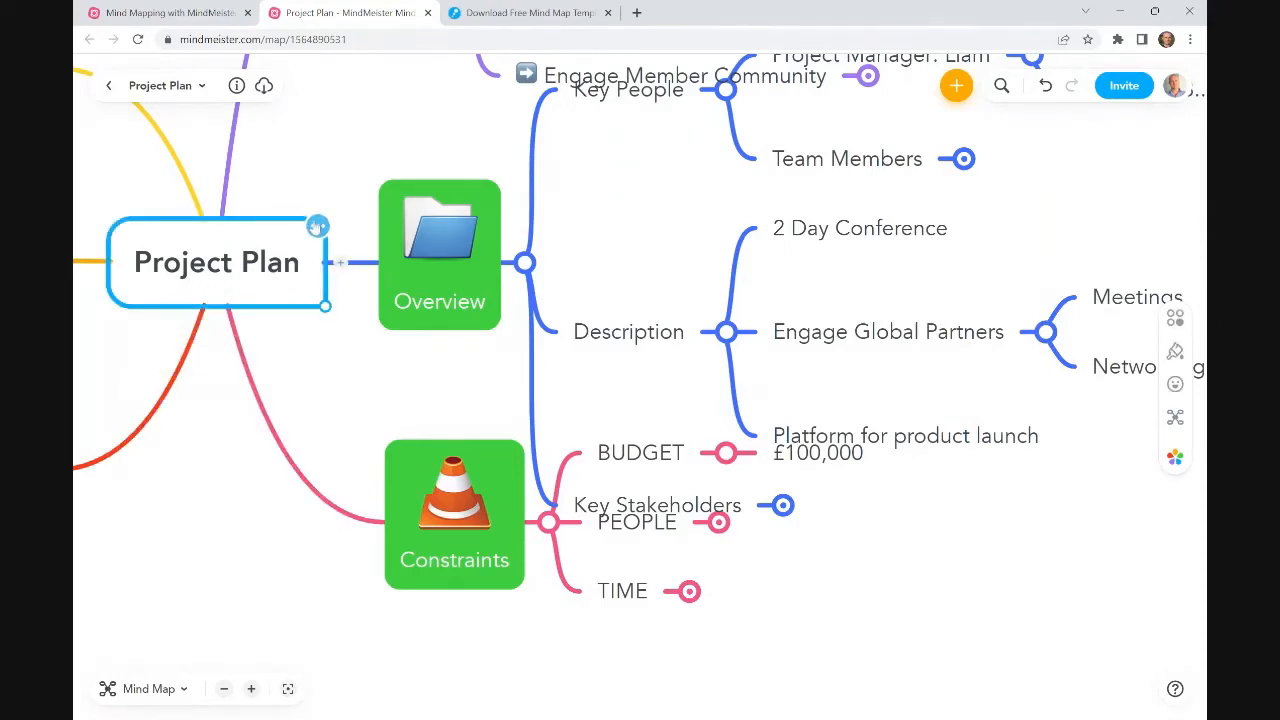
pyautogui.click(316, 226)
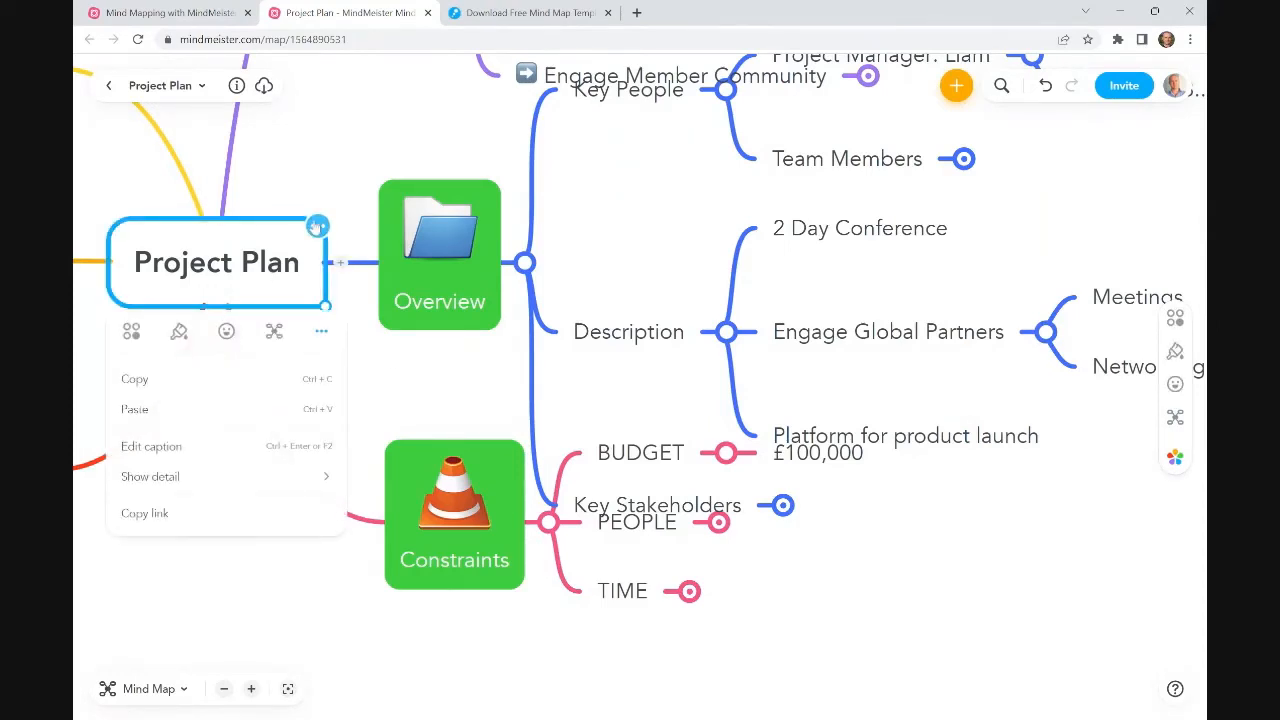
# Step: Collapse the Engage Global Partners and Description topics under Overview
pyautogui.click(640, 389)
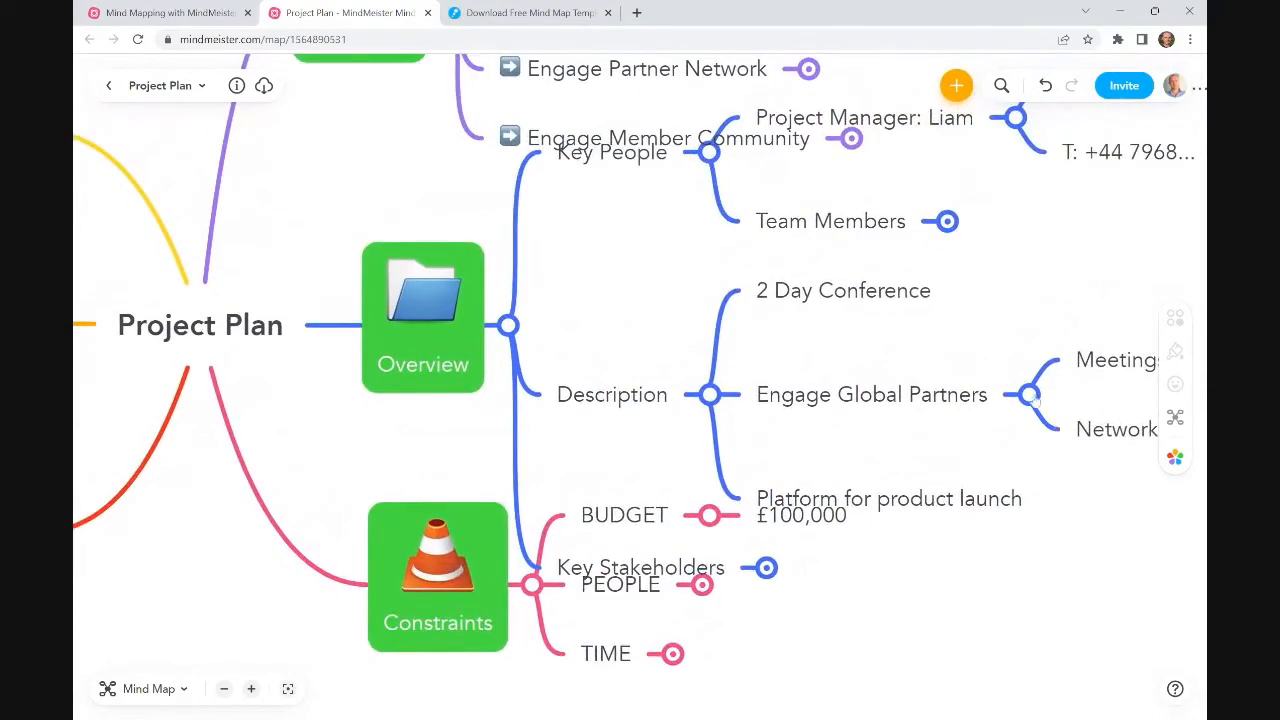
pyautogui.click(1030, 395)
pyautogui.click(711, 395)
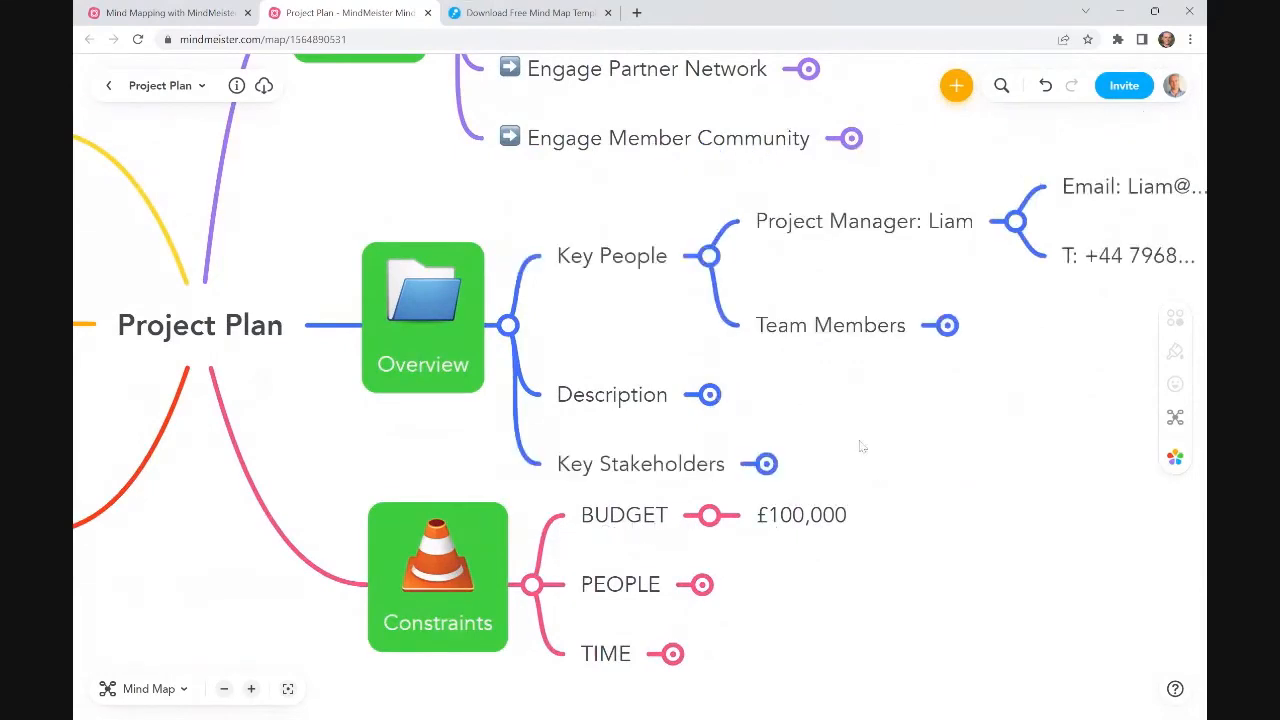
# Step: Expand PHASE 2 and PHASE 1 under Schedule, and look into PHASE 1's Activities and Milestones
pyautogui.moveTo(192, 489); pyautogui.dragTo(671, 514)
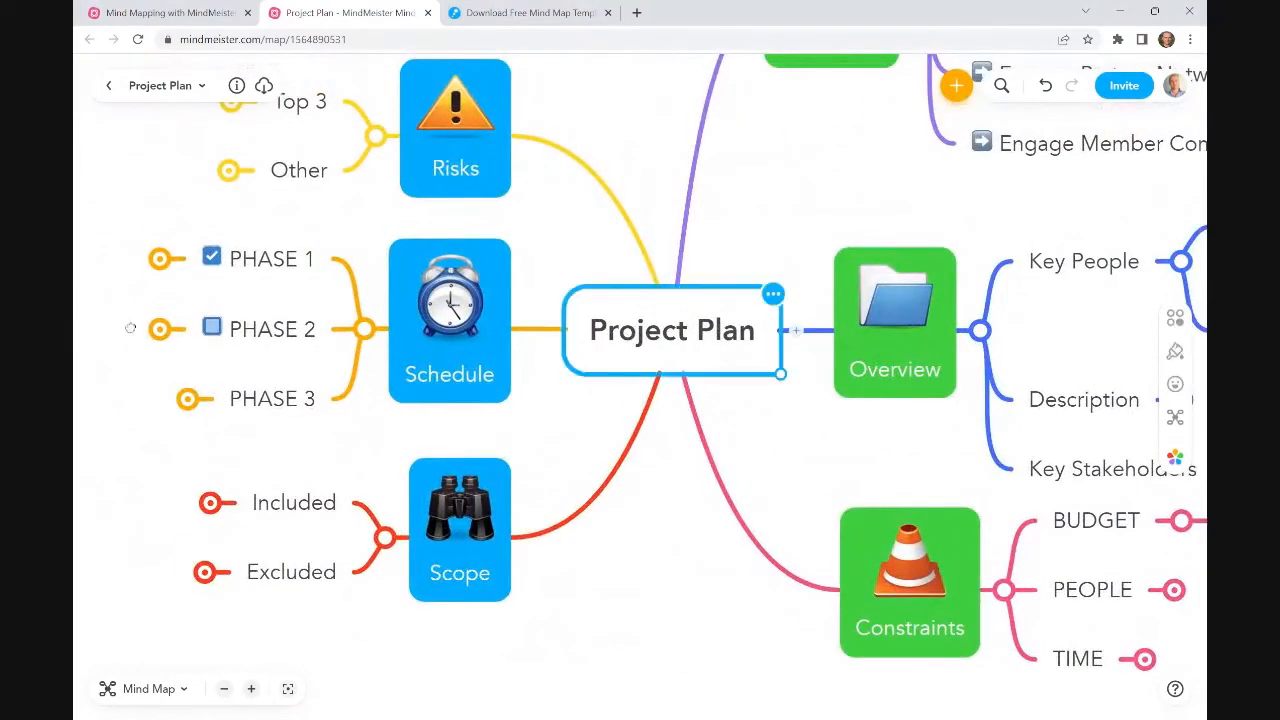
pyautogui.click(130, 328)
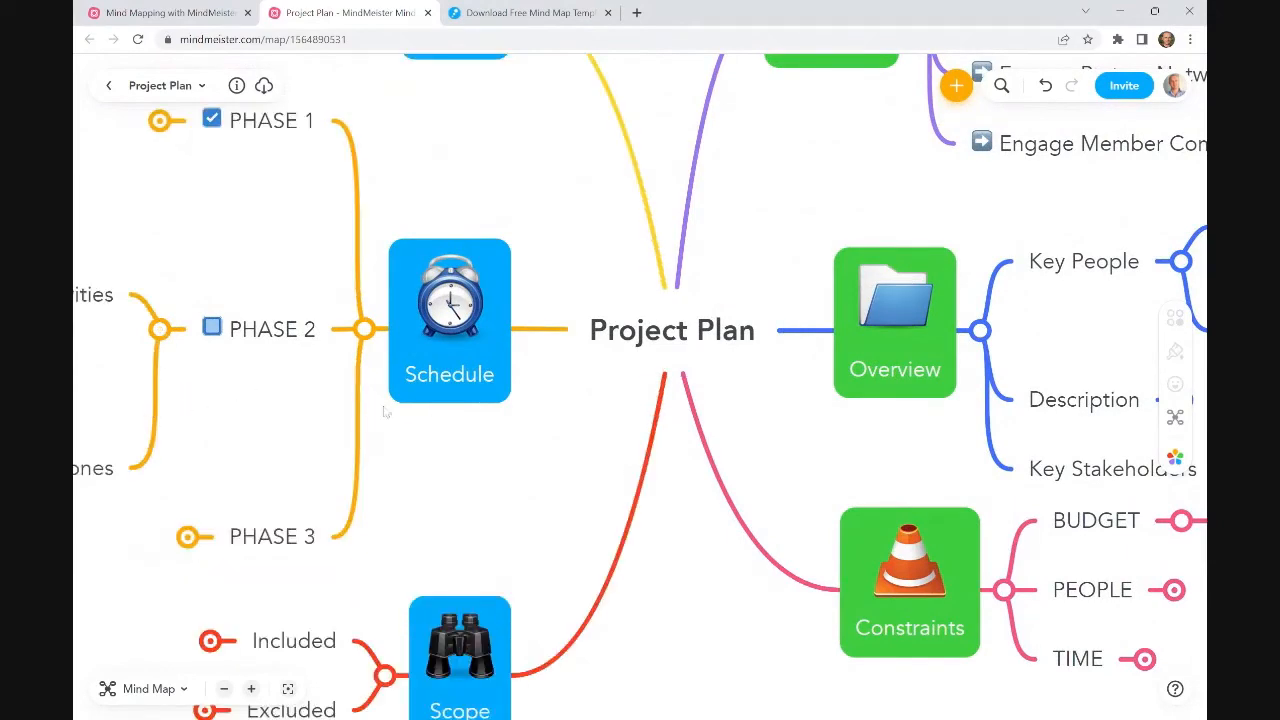
pyautogui.click(588, 193)
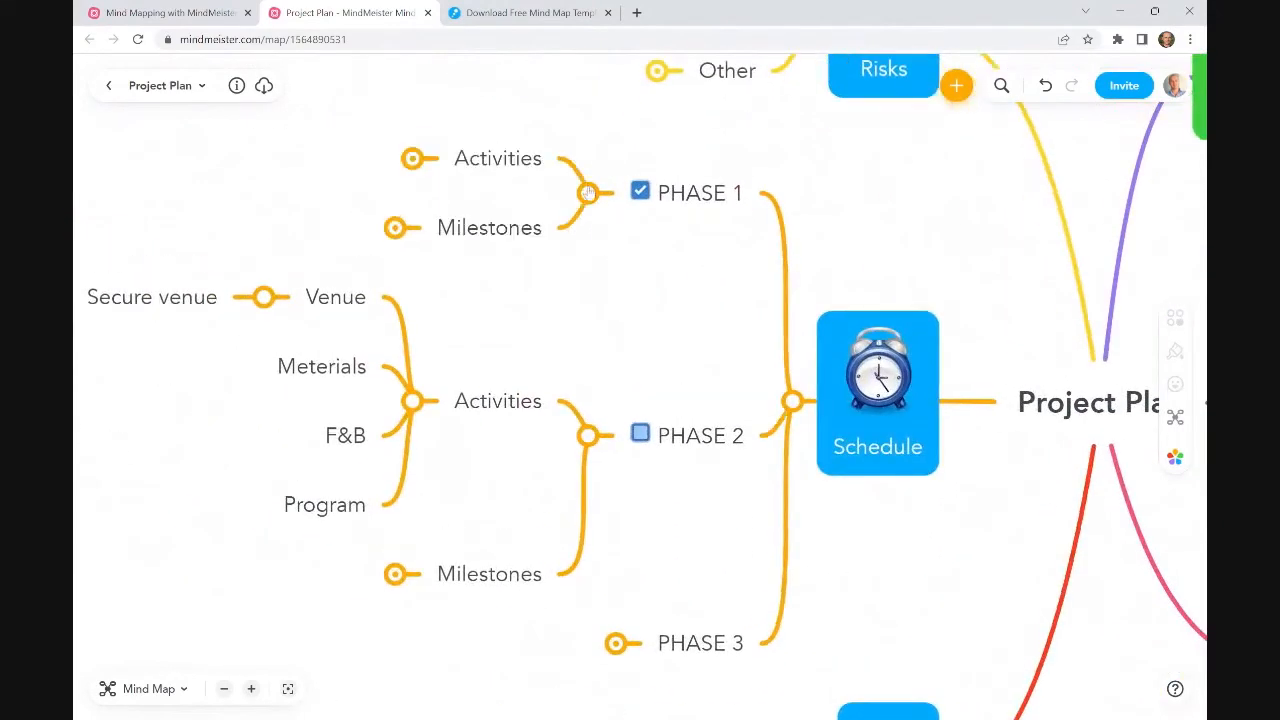
pyautogui.click(412, 160)
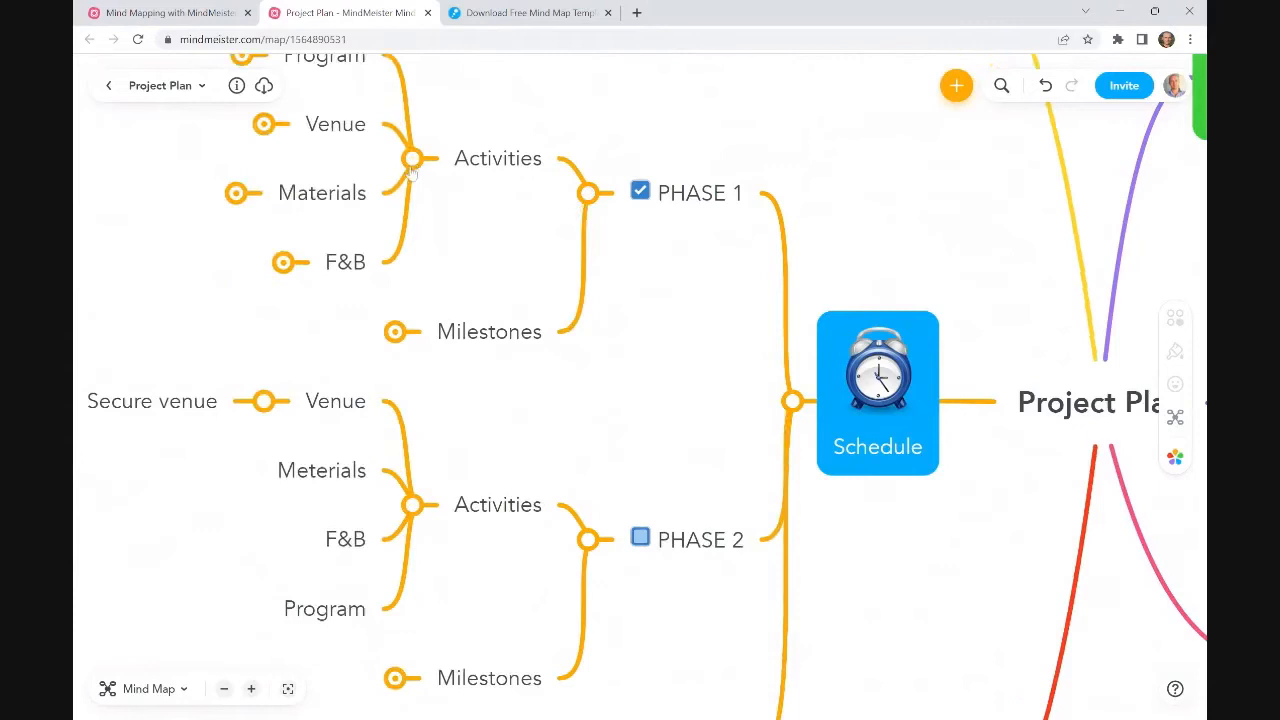
pyautogui.click(395, 334)
pyautogui.click(395, 334)
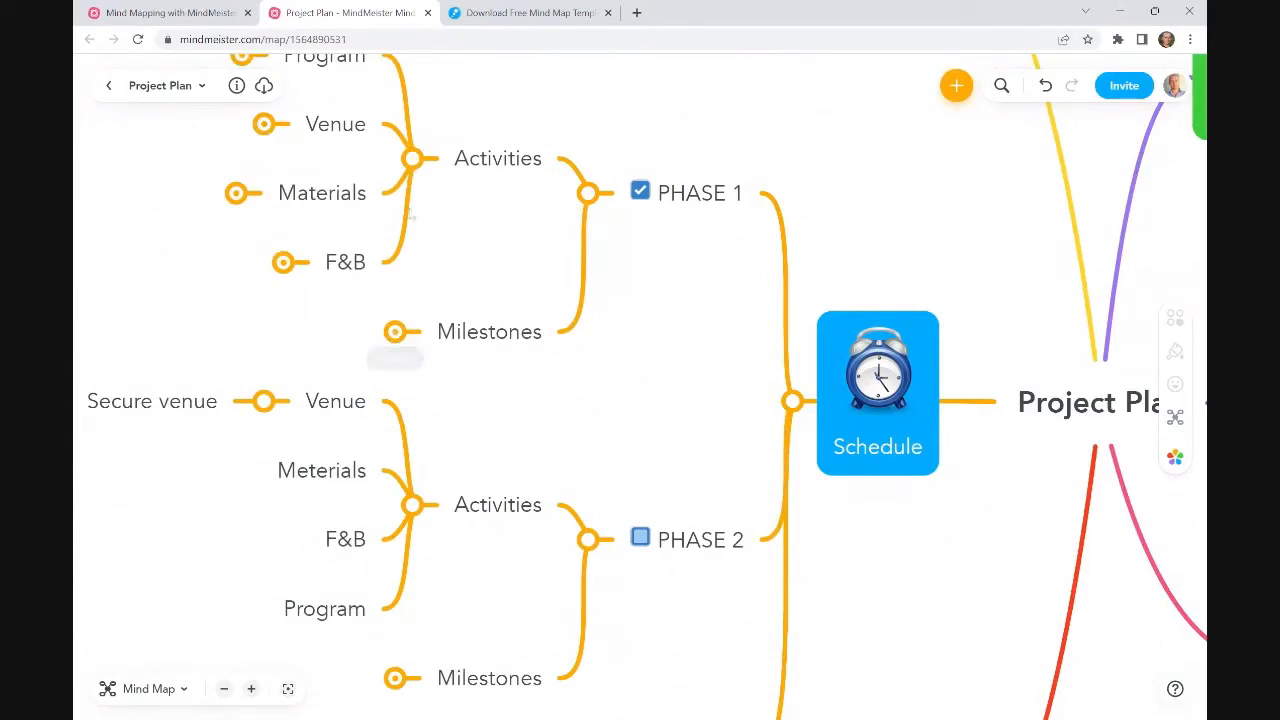
# Step: Collapse the PHASE 1 and PHASE 2 branches under Schedule, including their Activities subtopics
pyautogui.click(412, 160)
pyautogui.click(590, 194)
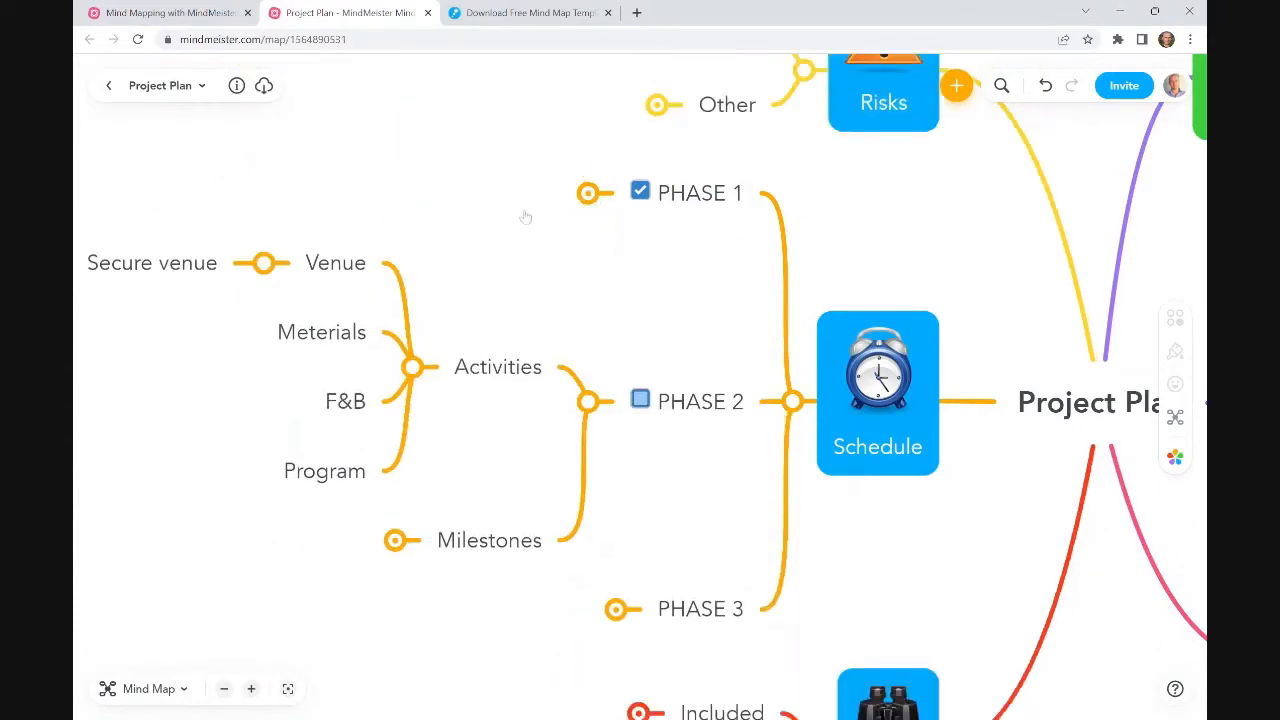
pyautogui.click(262, 264)
pyautogui.click(412, 368)
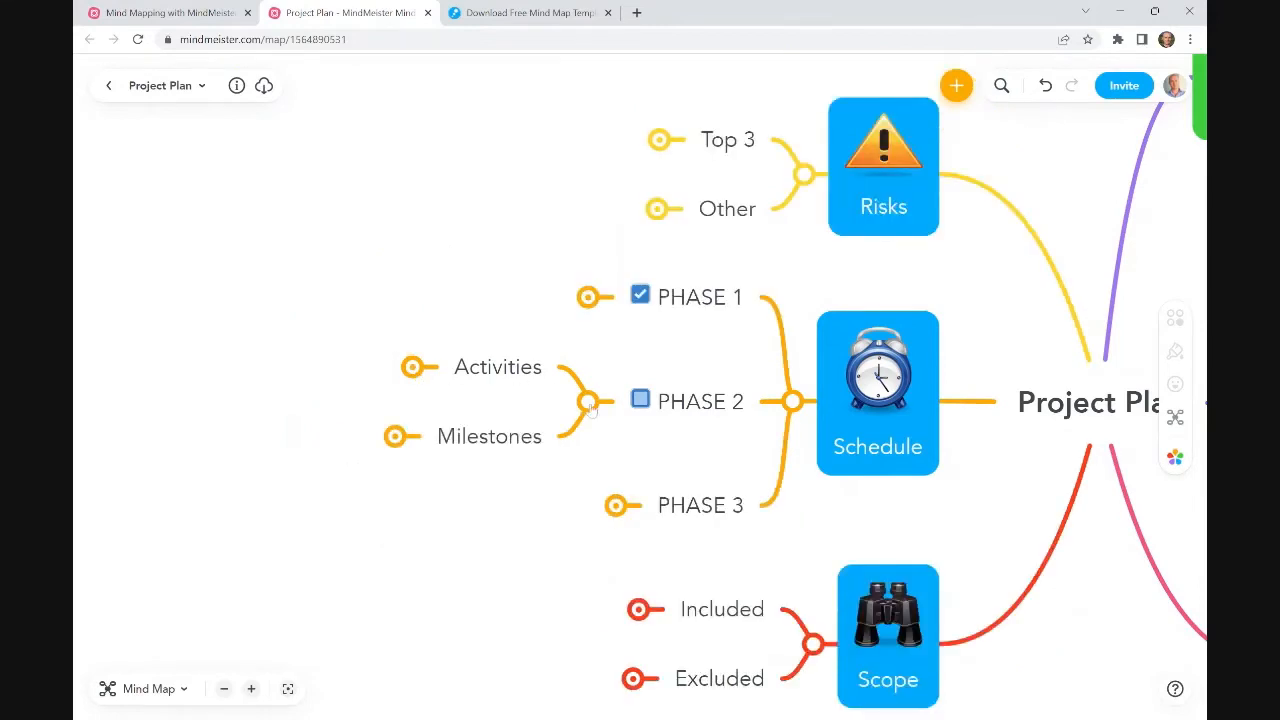
pyautogui.click(588, 402)
pyautogui.moveTo(470, 497); pyautogui.dragTo(74, 446)
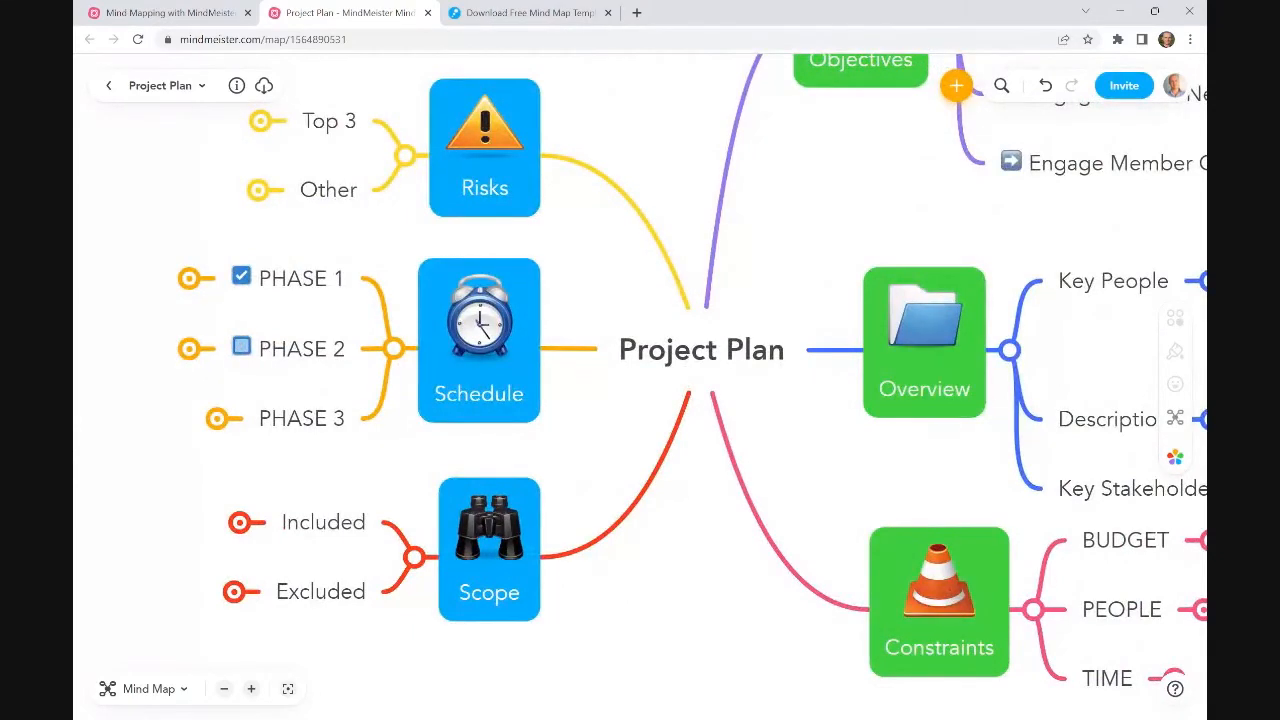
# Step: Check the Project Plan map's information, and close that map to return to the main mind mapping map
pyautogui.click(236, 85)
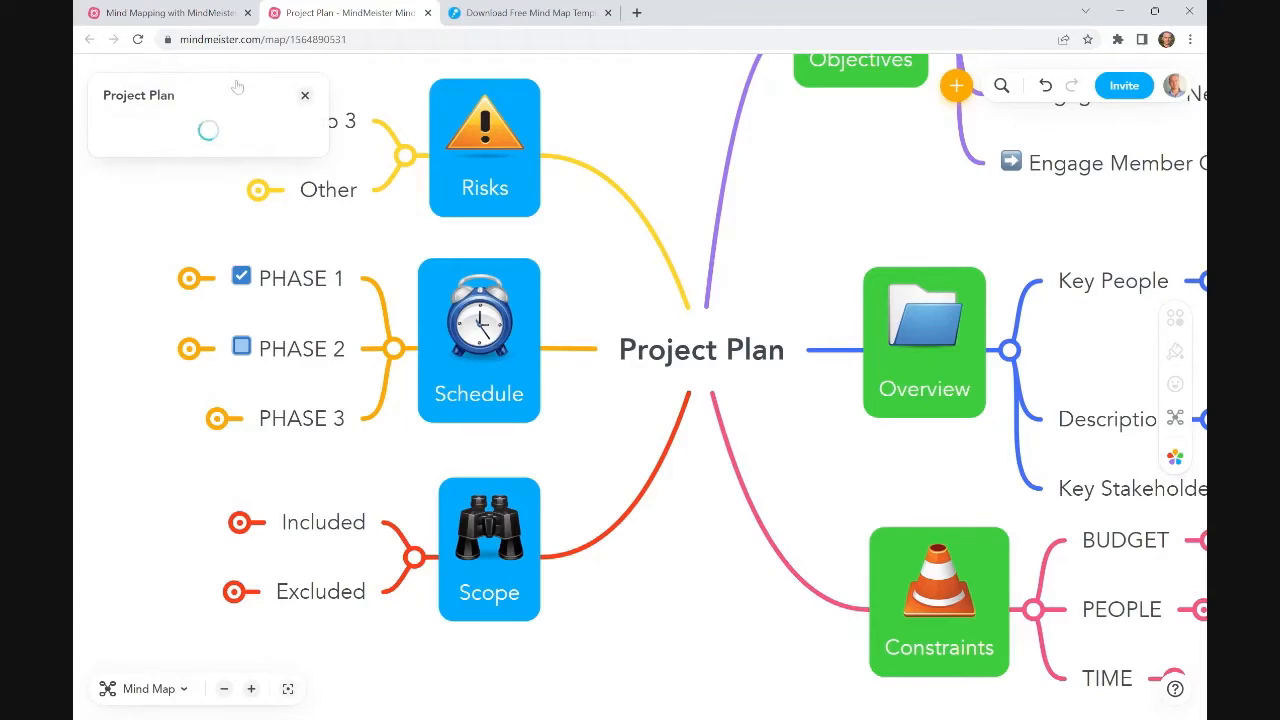
pyautogui.click(304, 96)
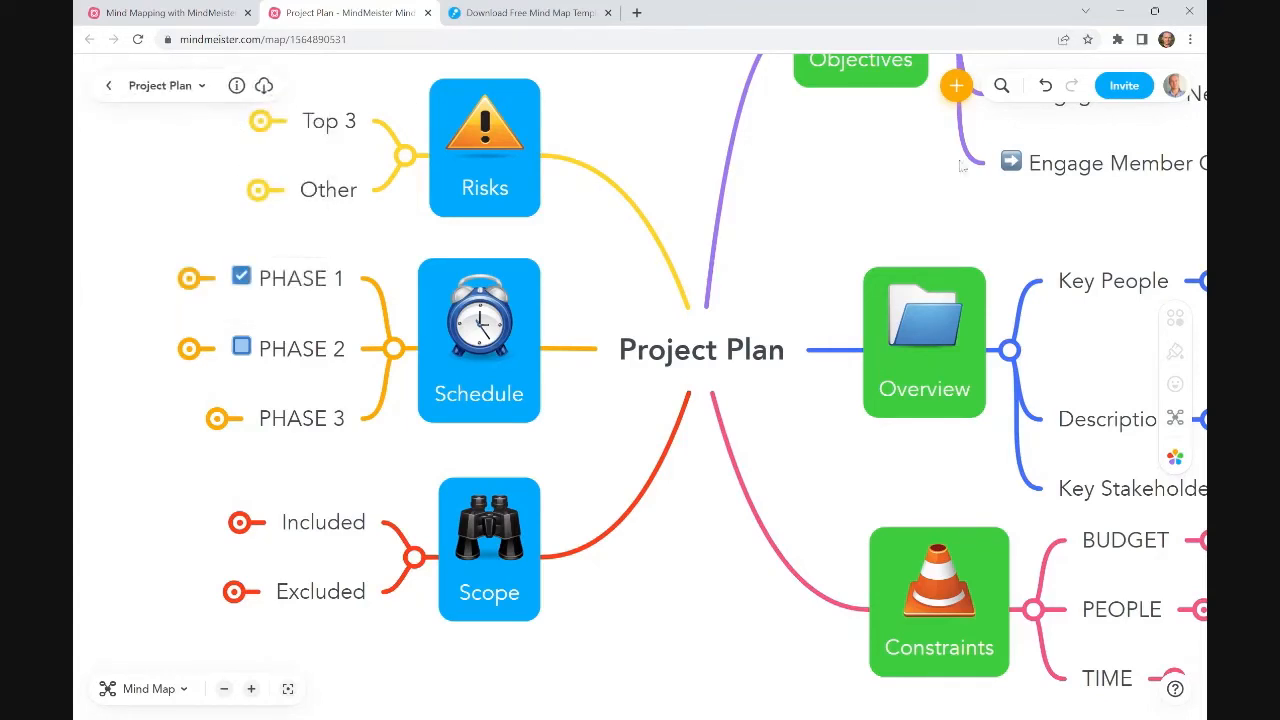
pyautogui.click(428, 12)
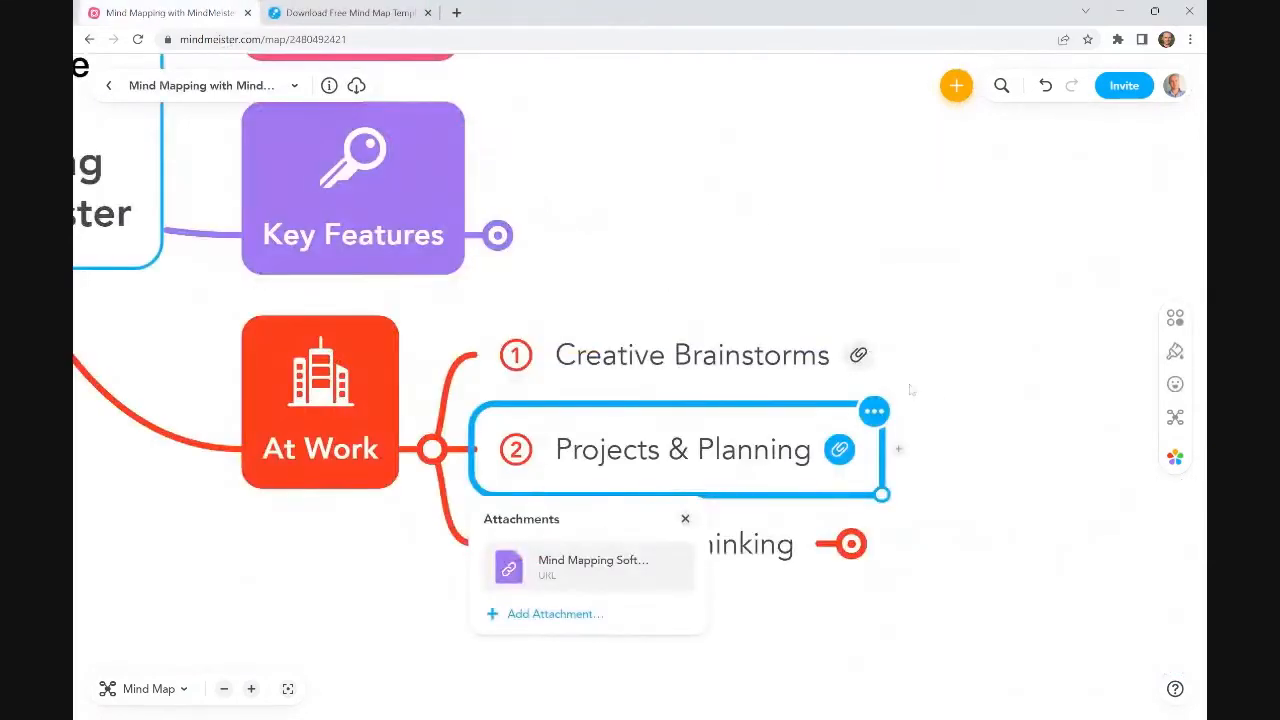
pyautogui.click(1008, 418)
# Step: Go through the At Work topics to Strategic Thinking and expand its subtopics
pyautogui.click(681, 370)
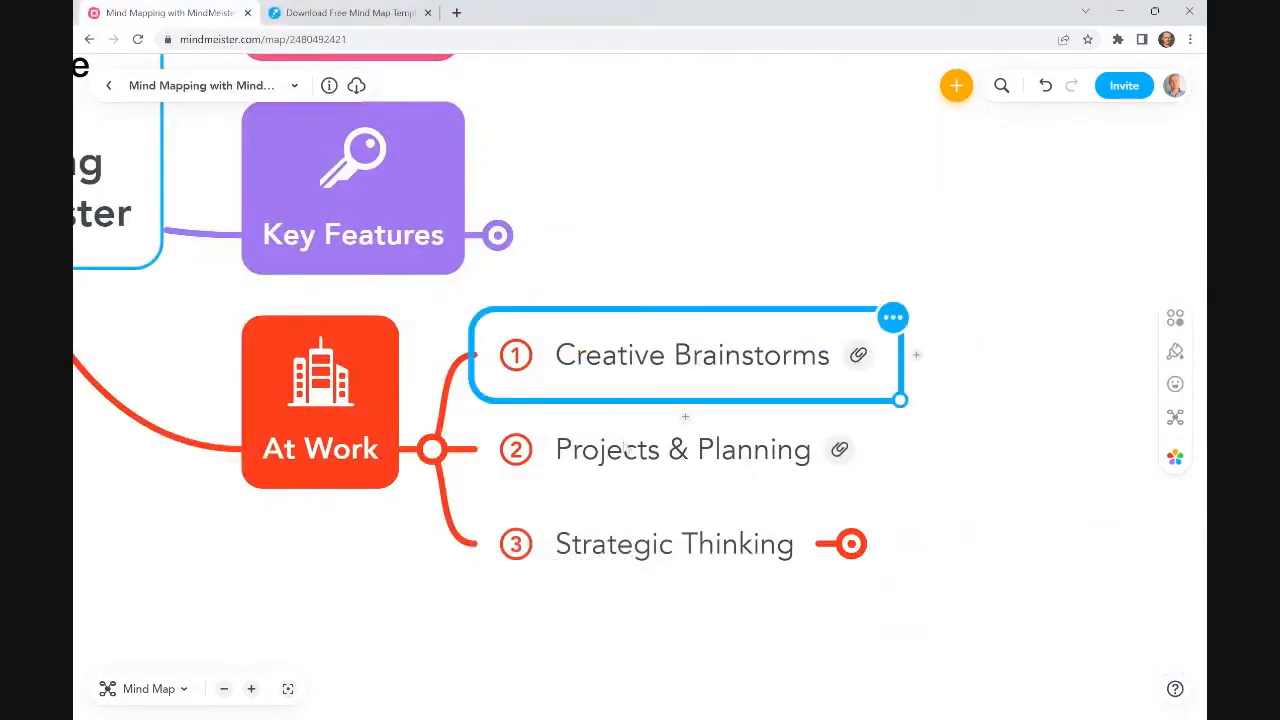
pyautogui.click(660, 488)
pyautogui.click(629, 563)
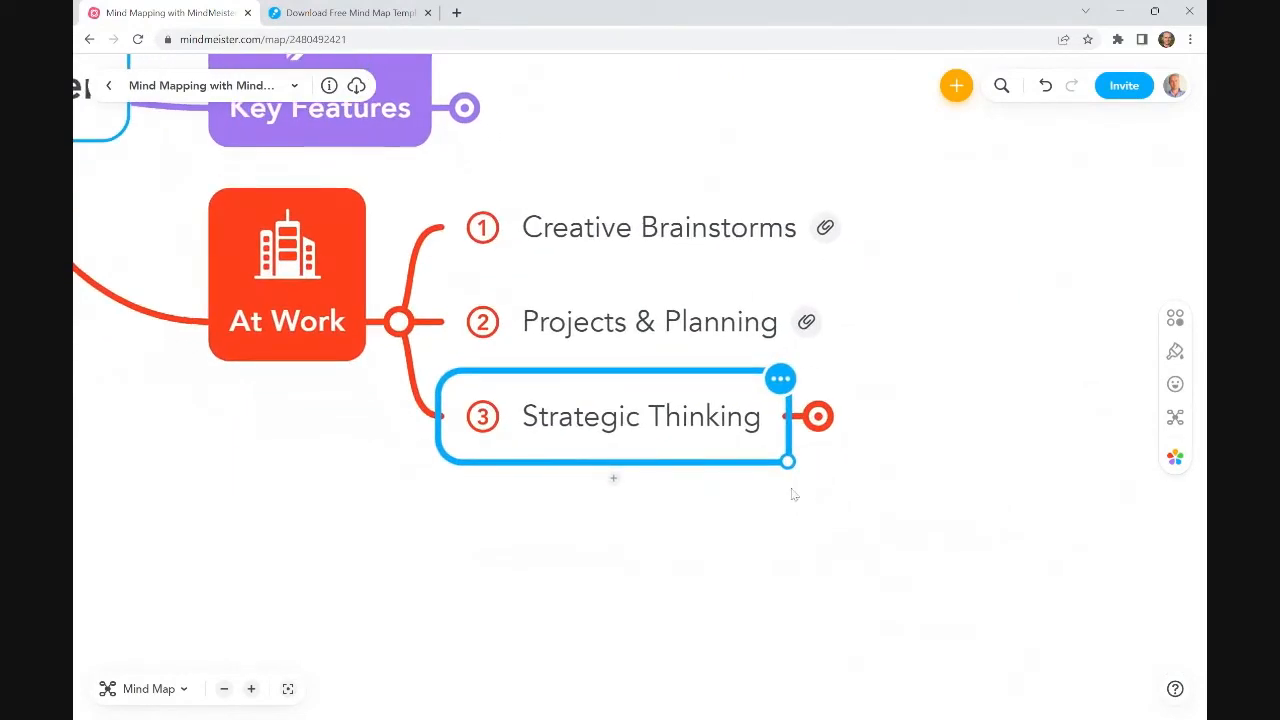
pyautogui.click(818, 417)
pyautogui.moveTo(938, 518); pyautogui.dragTo(866, 486)
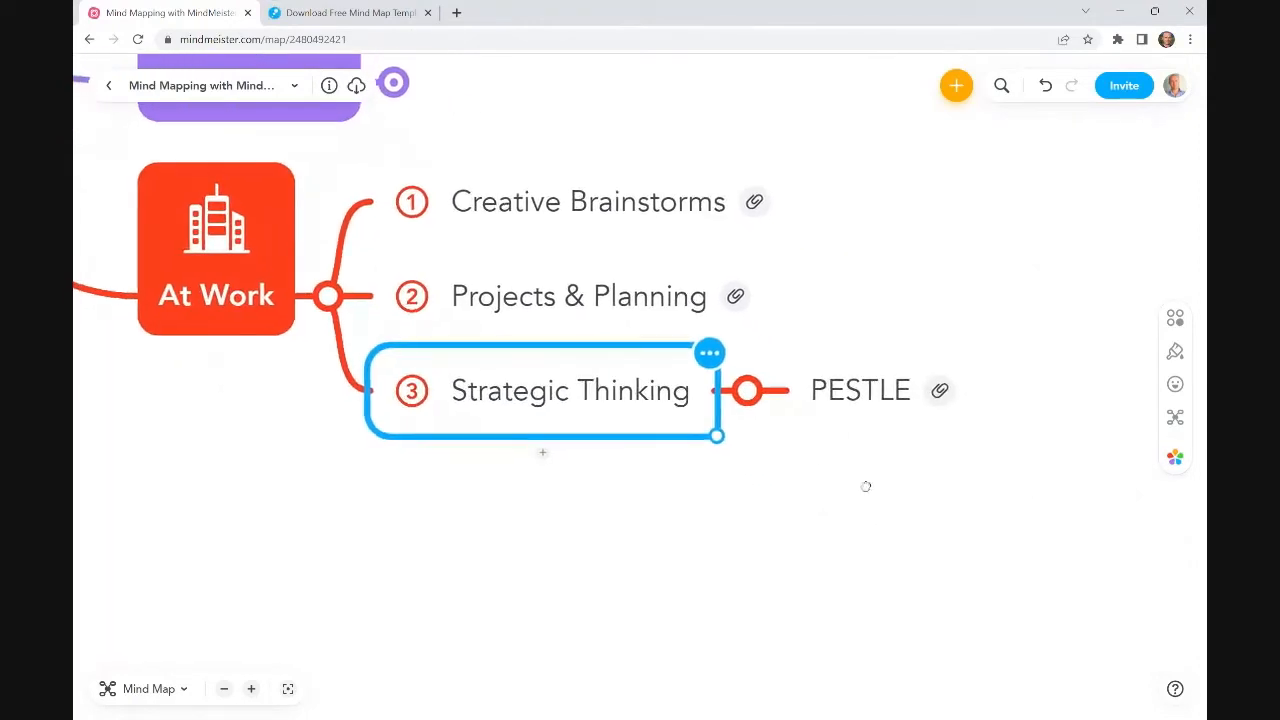
# Step: Open the map linked in the PESTLE topic's attachment
pyautogui.click(880, 415)
pyautogui.click(686, 423)
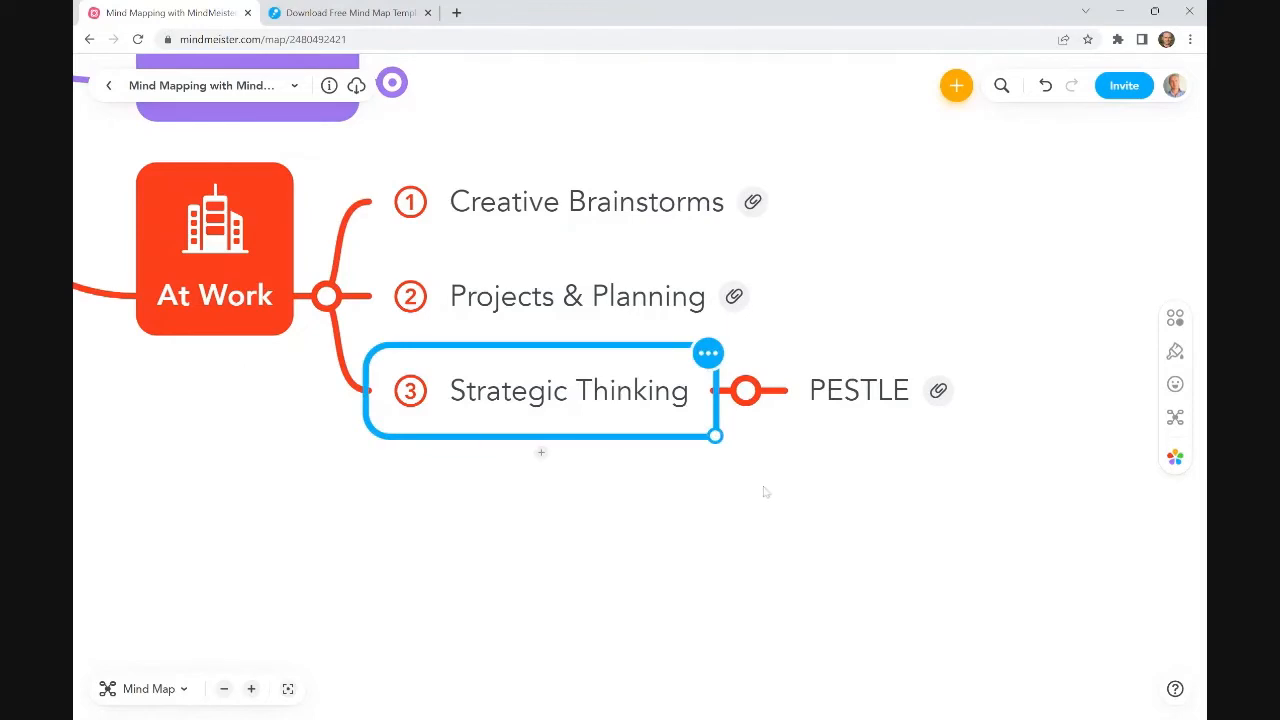
pyautogui.click(862, 405)
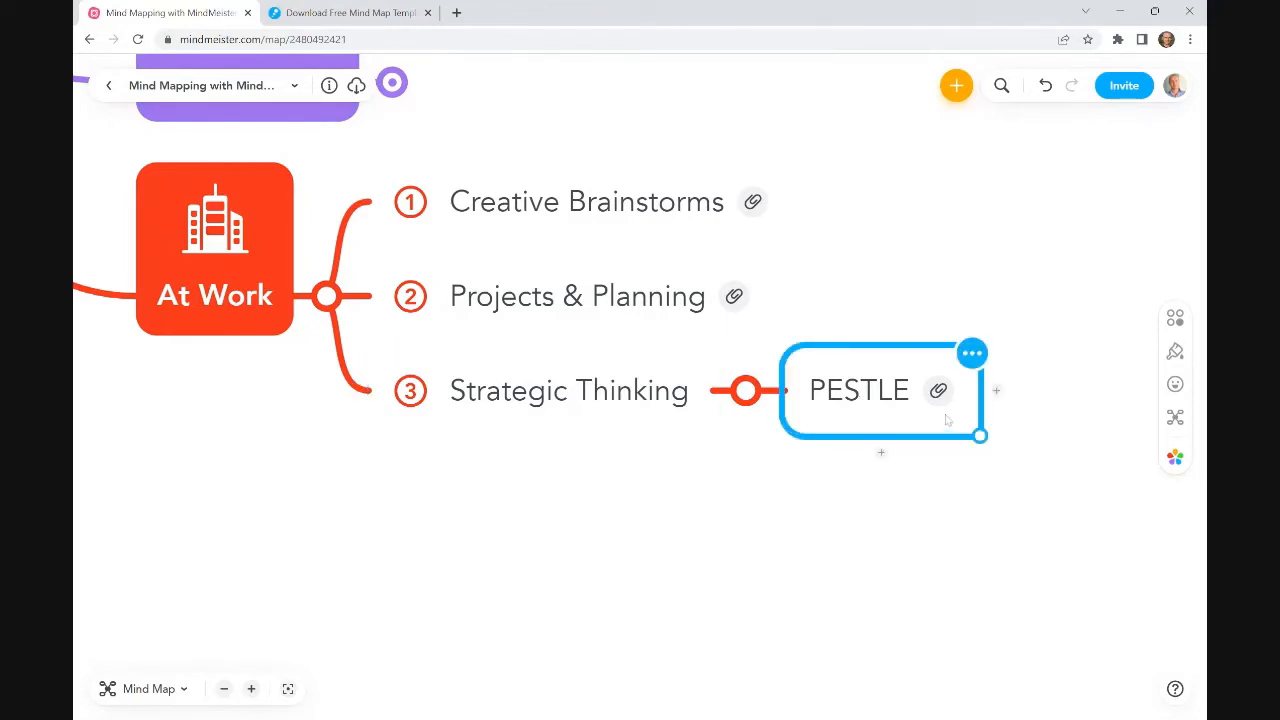
pyautogui.click(939, 391)
pyautogui.click(888, 512)
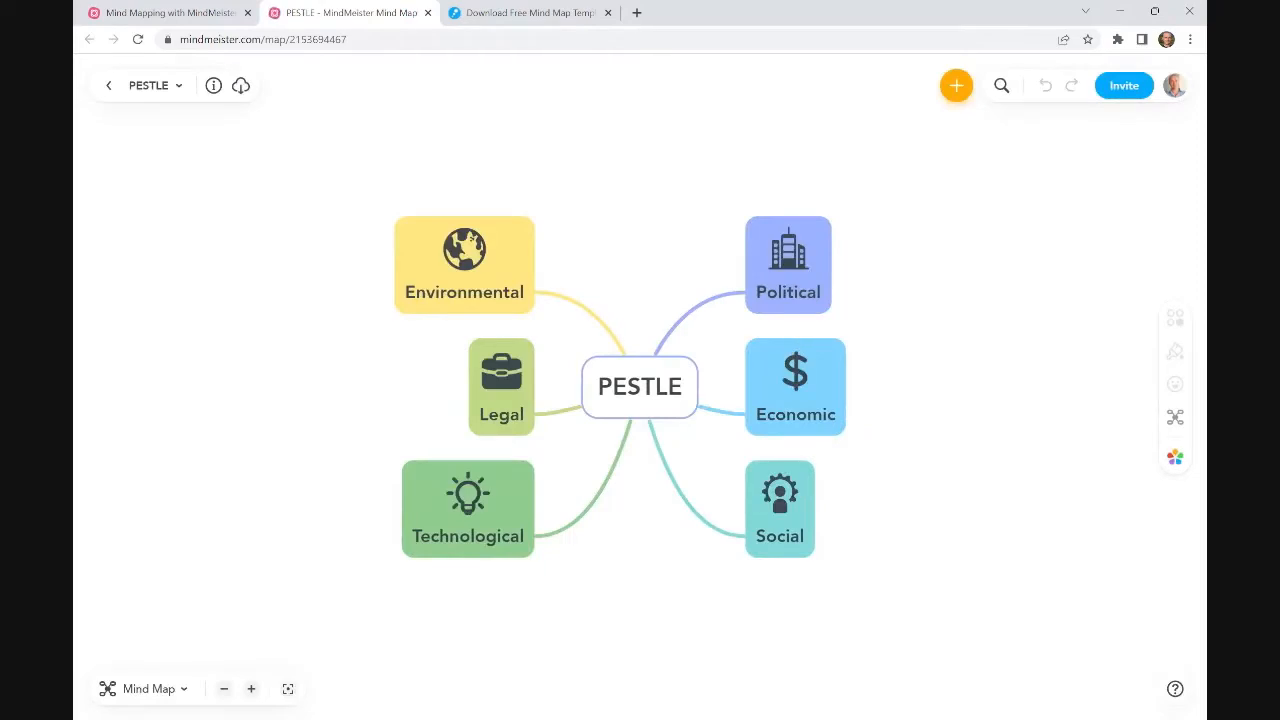
# Step: Examine the PESTLE map's six topics, Political, Economic, Social, Technological, Legal and Environmental, and its central topic
pyautogui.scroll(2, 688, 428)
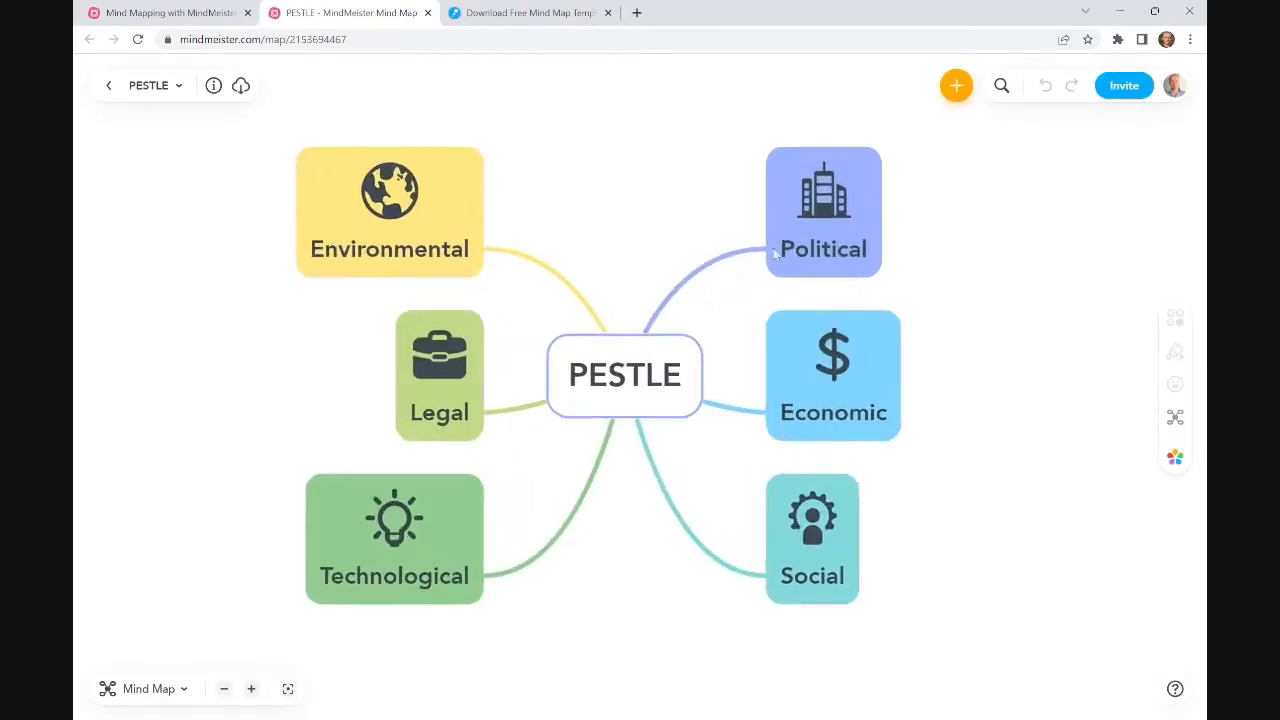
pyautogui.click(810, 267)
pyautogui.click(827, 423)
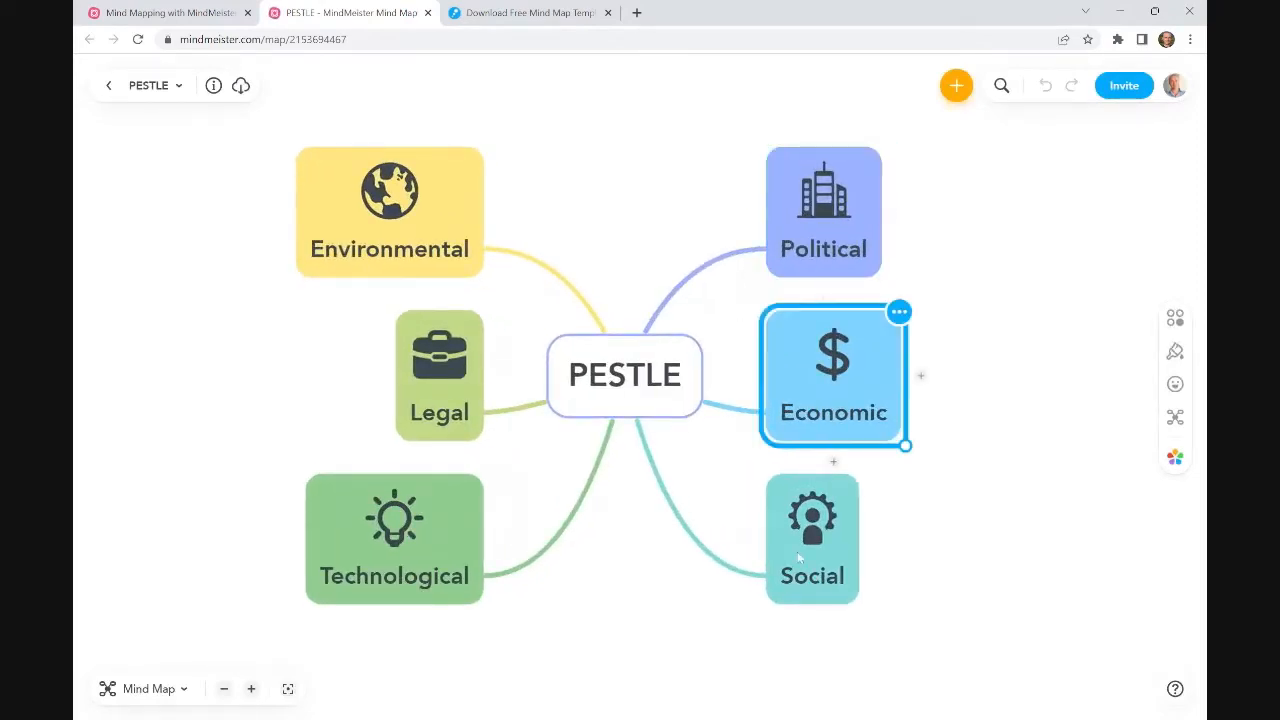
pyautogui.click(797, 551)
pyautogui.click(425, 575)
pyautogui.click(430, 395)
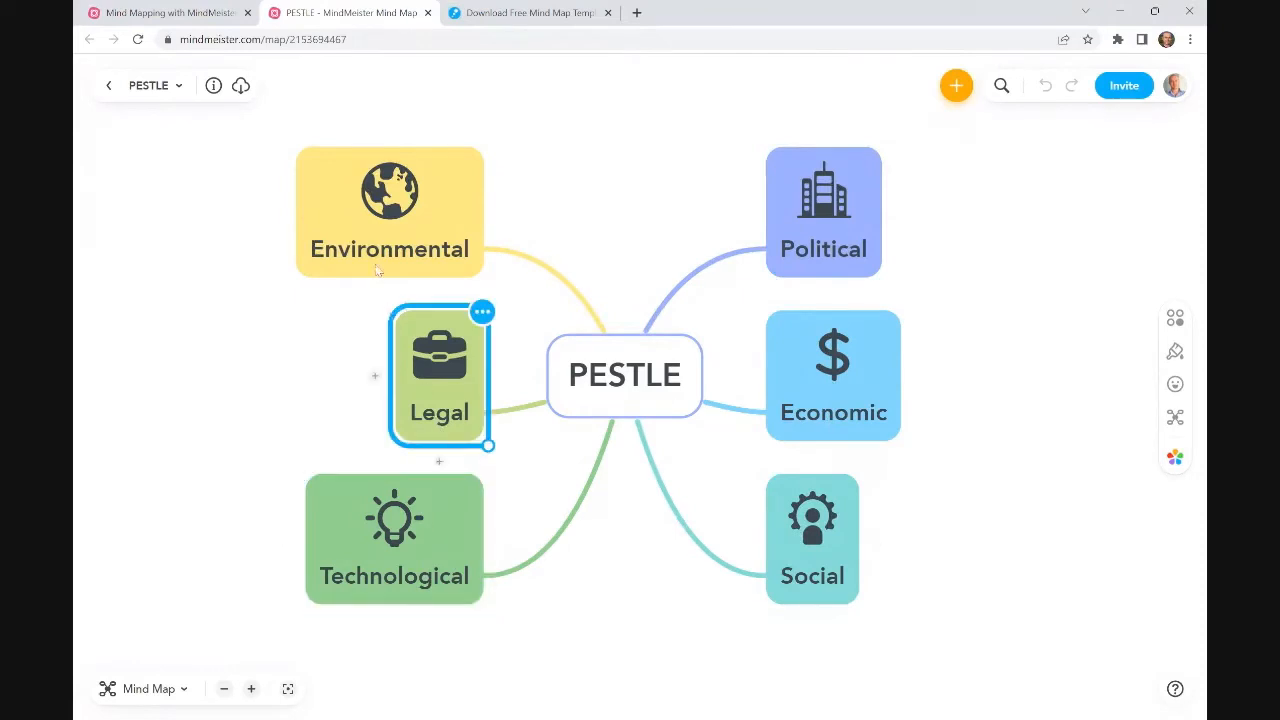
pyautogui.click(378, 268)
pyautogui.click(648, 399)
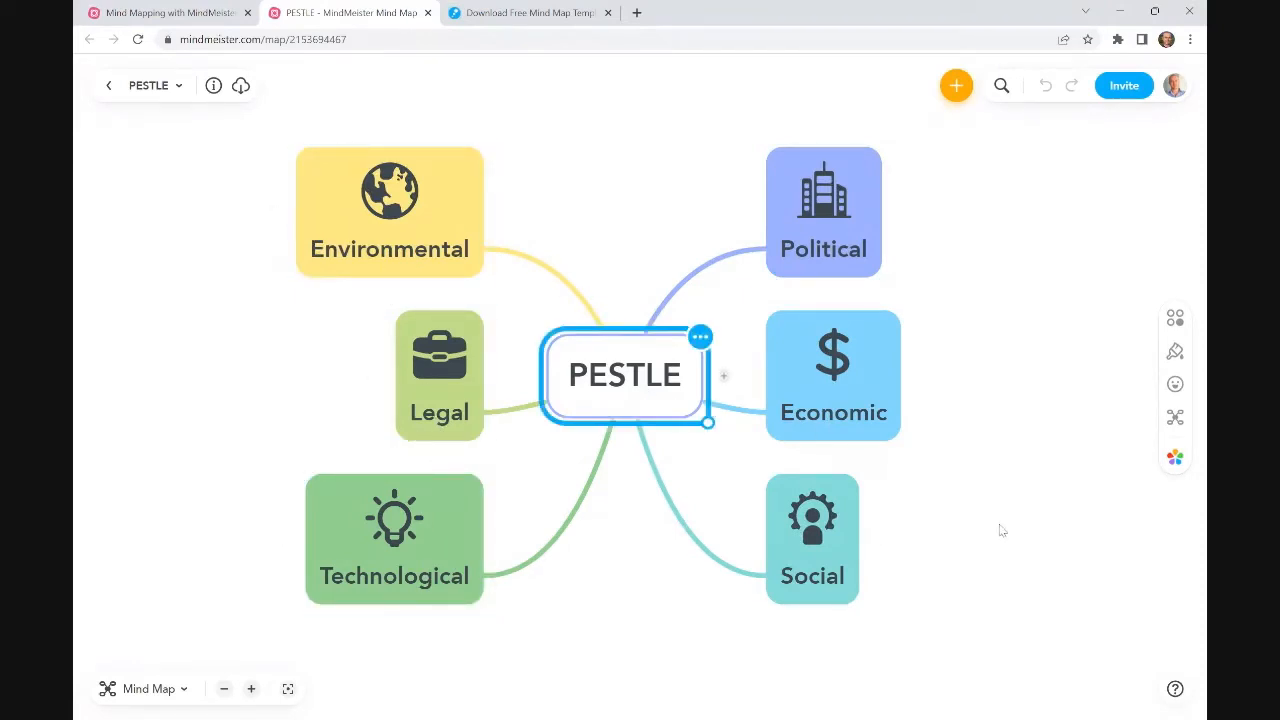
# Step: Add a "Turmoil" subtopic under the Political topic
pyautogui.click(824, 263)
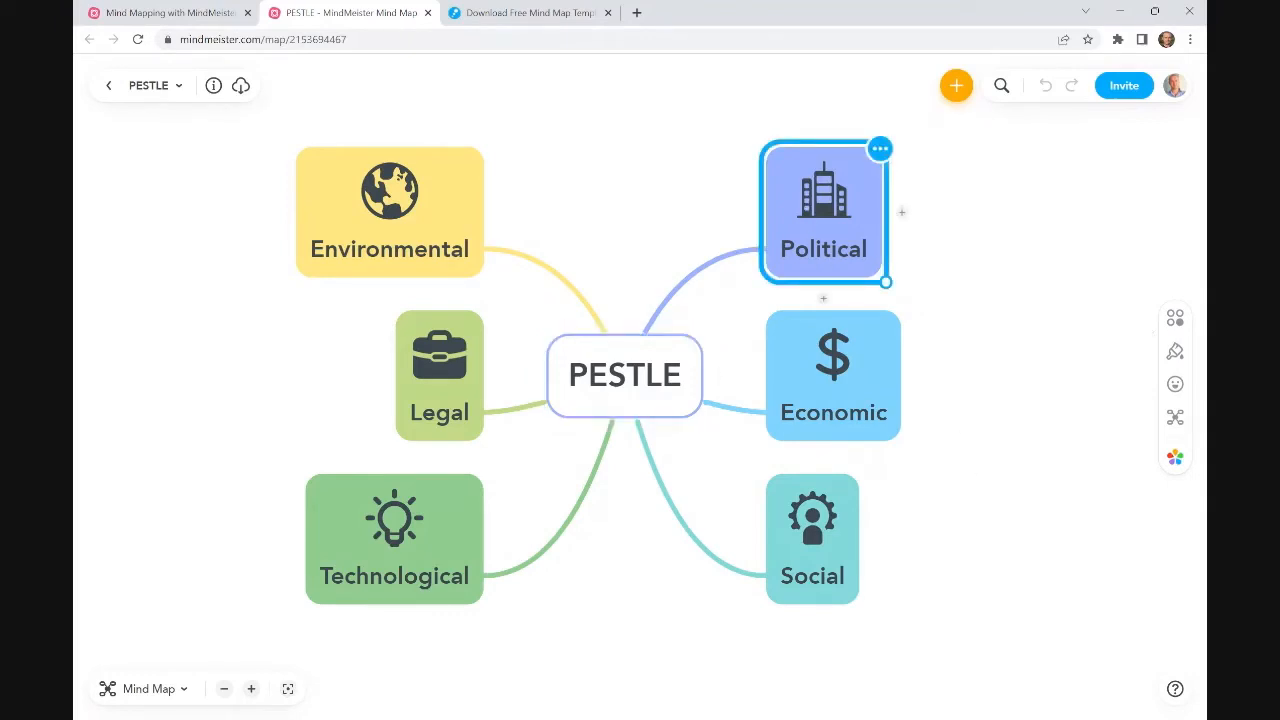
pyautogui.press('Tab')
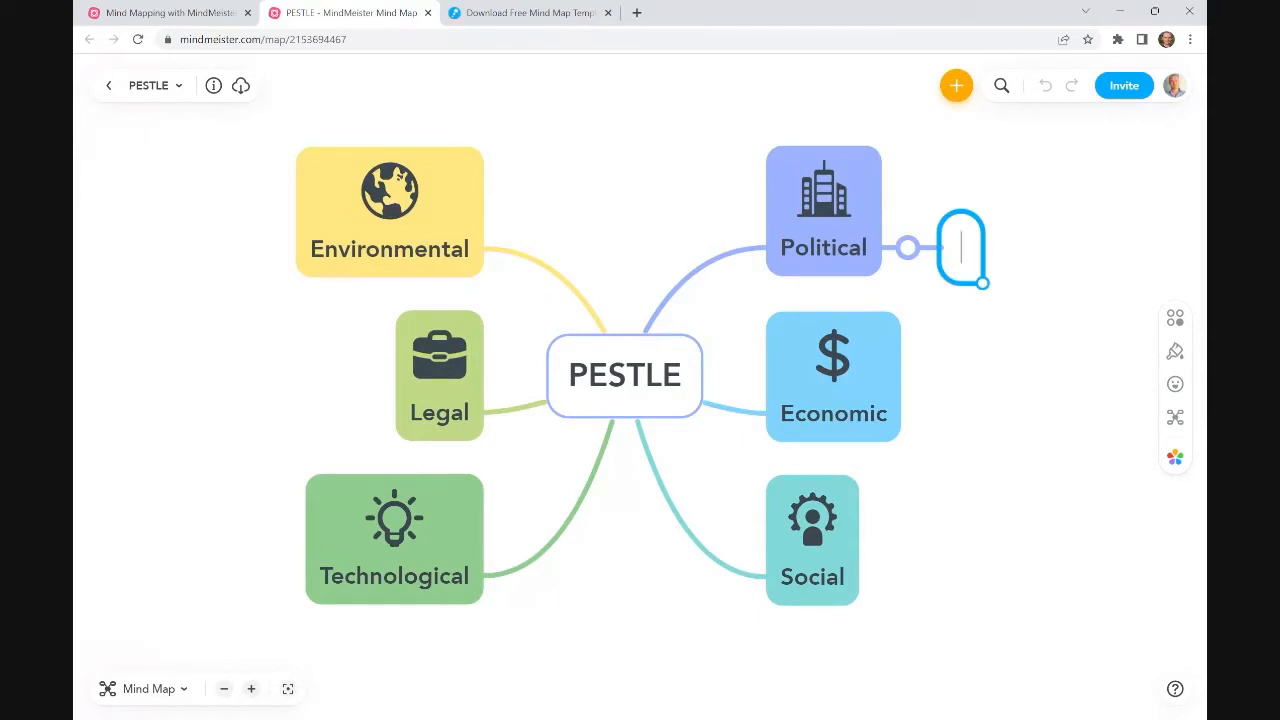
pyautogui.write('Po')
pyautogui.press('BackSpace')
pyautogui.press('BackSpace')
pyautogui.write('High')
pyautogui.press('BackSpace')
pyautogui.press('BackSpace')
pyautogui.press('BackSpace')
pyautogui.press('BackSpace')
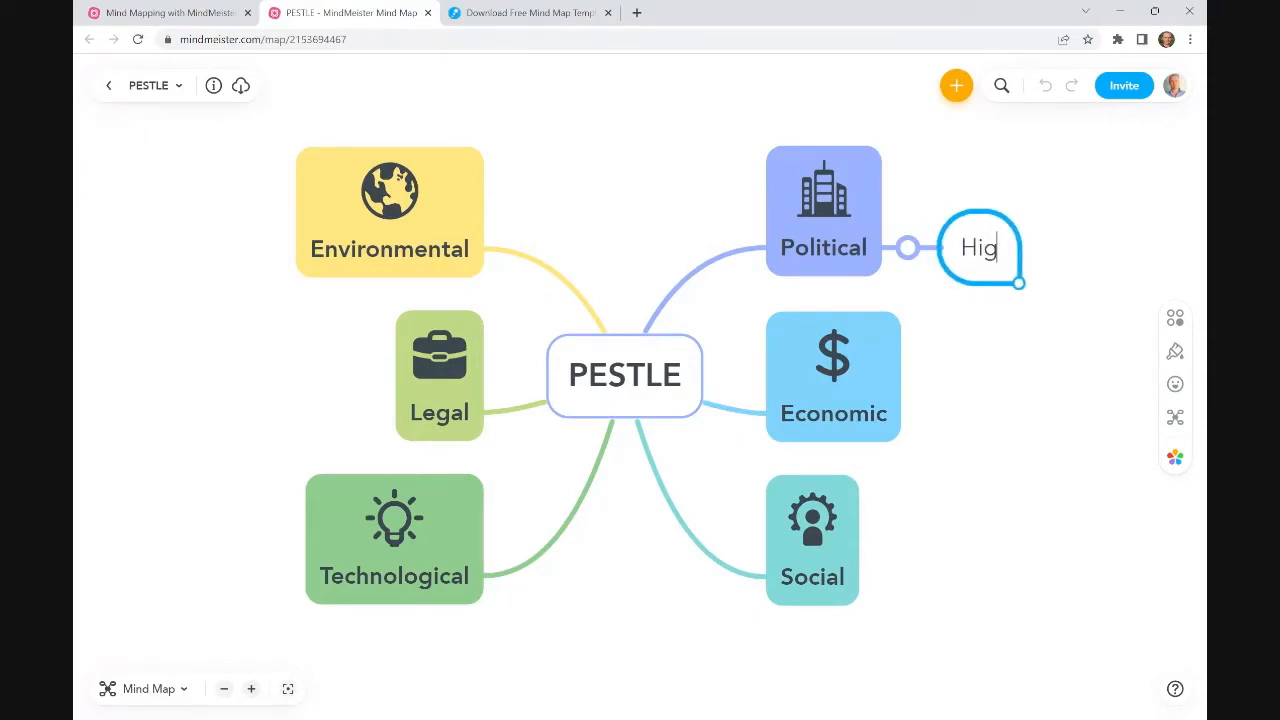
pyautogui.write('Turmoil')
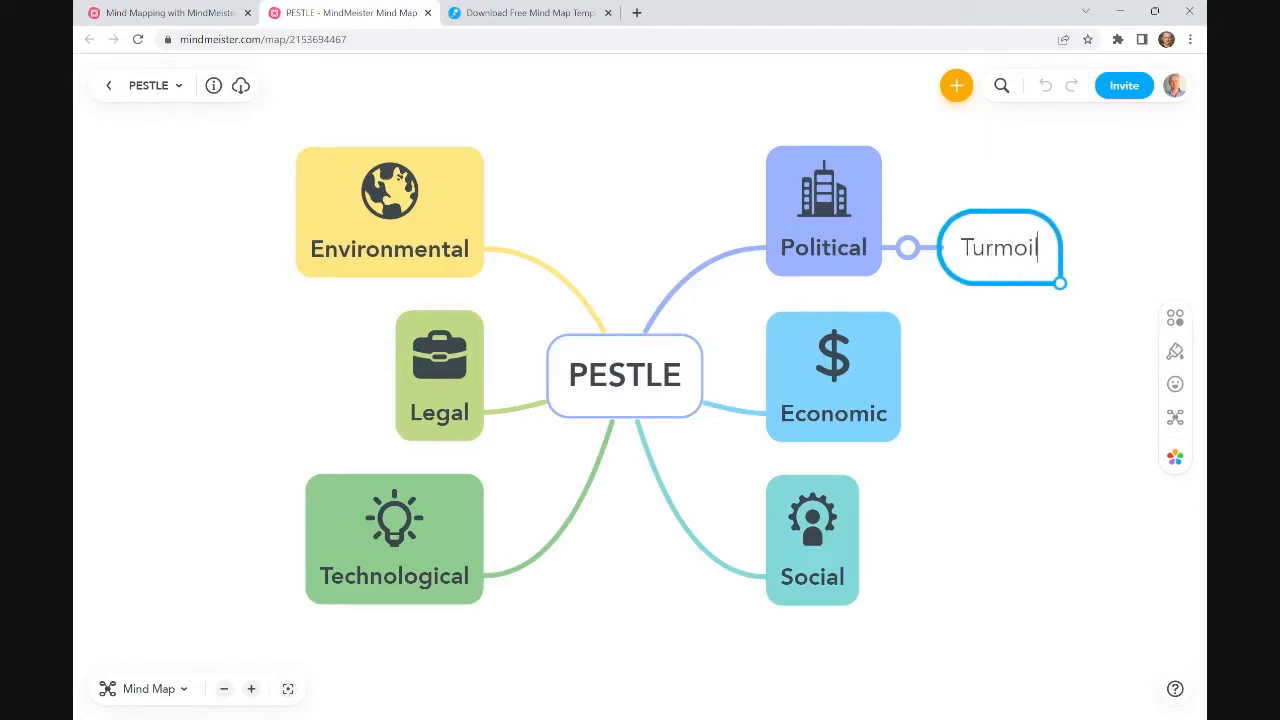
pyautogui.press('Return')
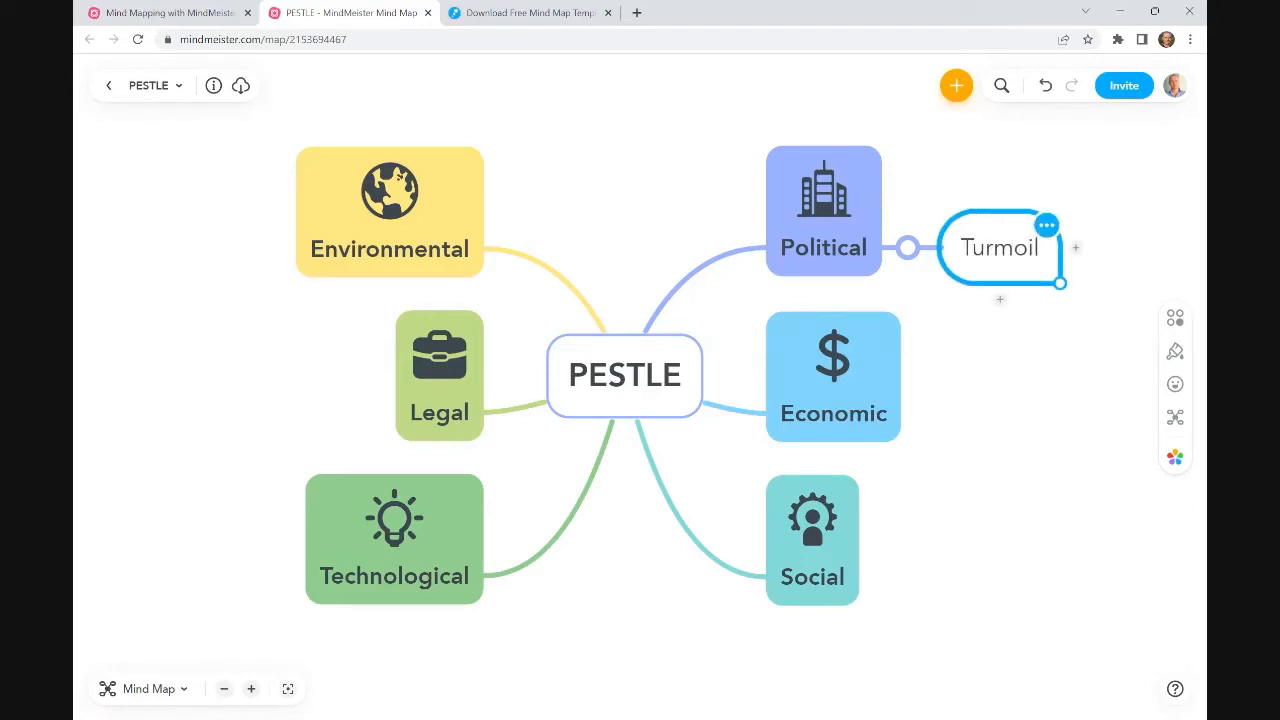
# Step: Add "Leadership" and "Uncertainty" as subtopics under the Turmoil topic
pyautogui.press('Tab')
pyautogui.write('Leadership')
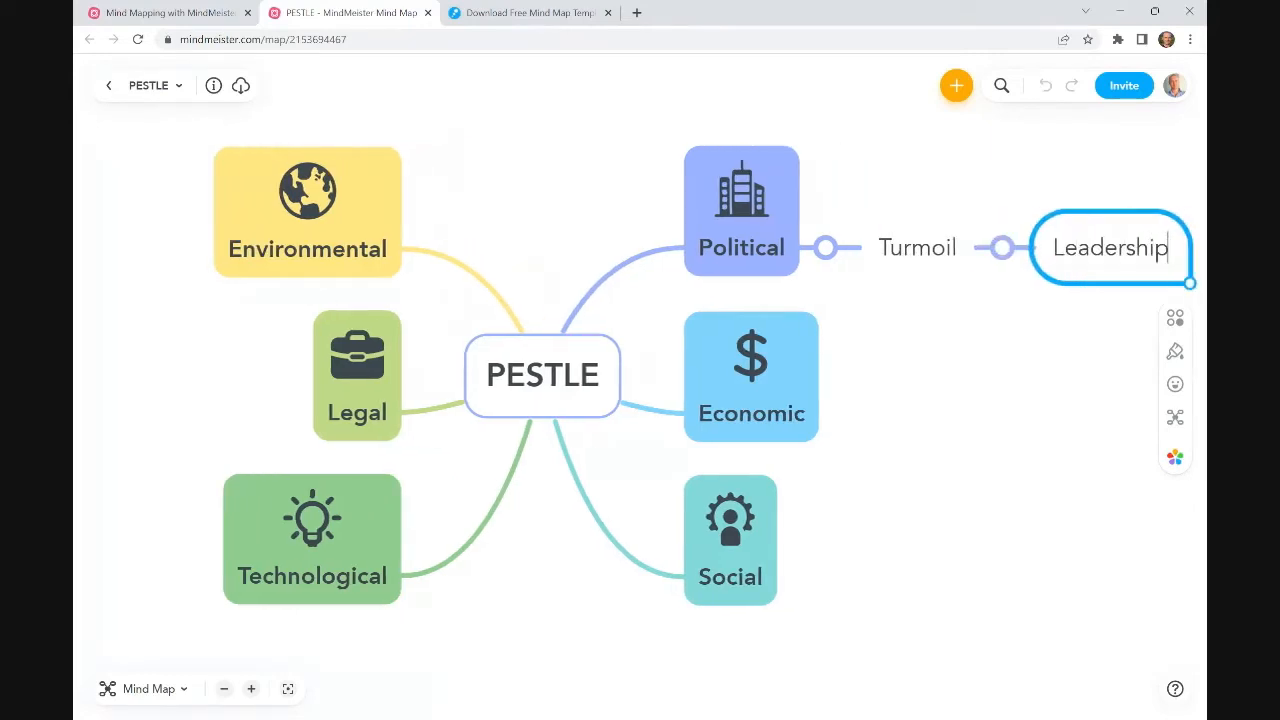
pyautogui.press('Return')
pyautogui.write('Unver')
pyautogui.press('BackSpace')
pyautogui.press('BackSpace')
pyautogui.press('BackSpace')
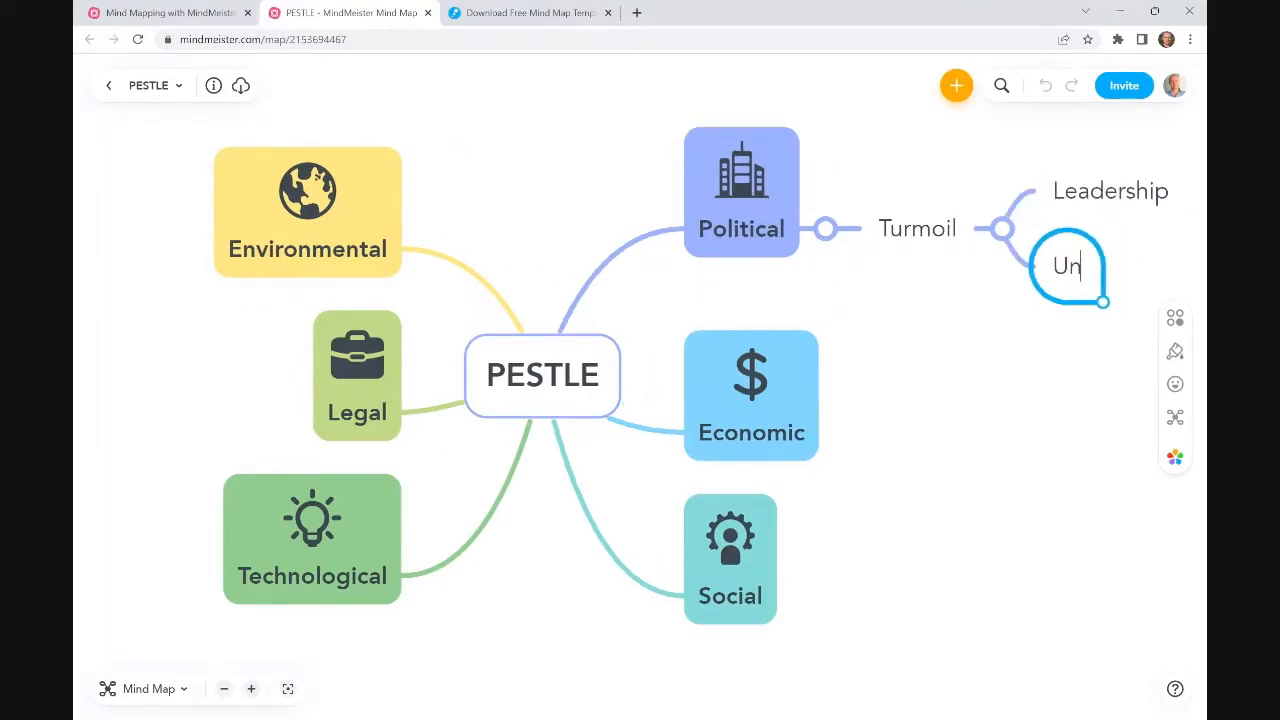
pyautogui.write('certainty')
pyautogui.press('Return')
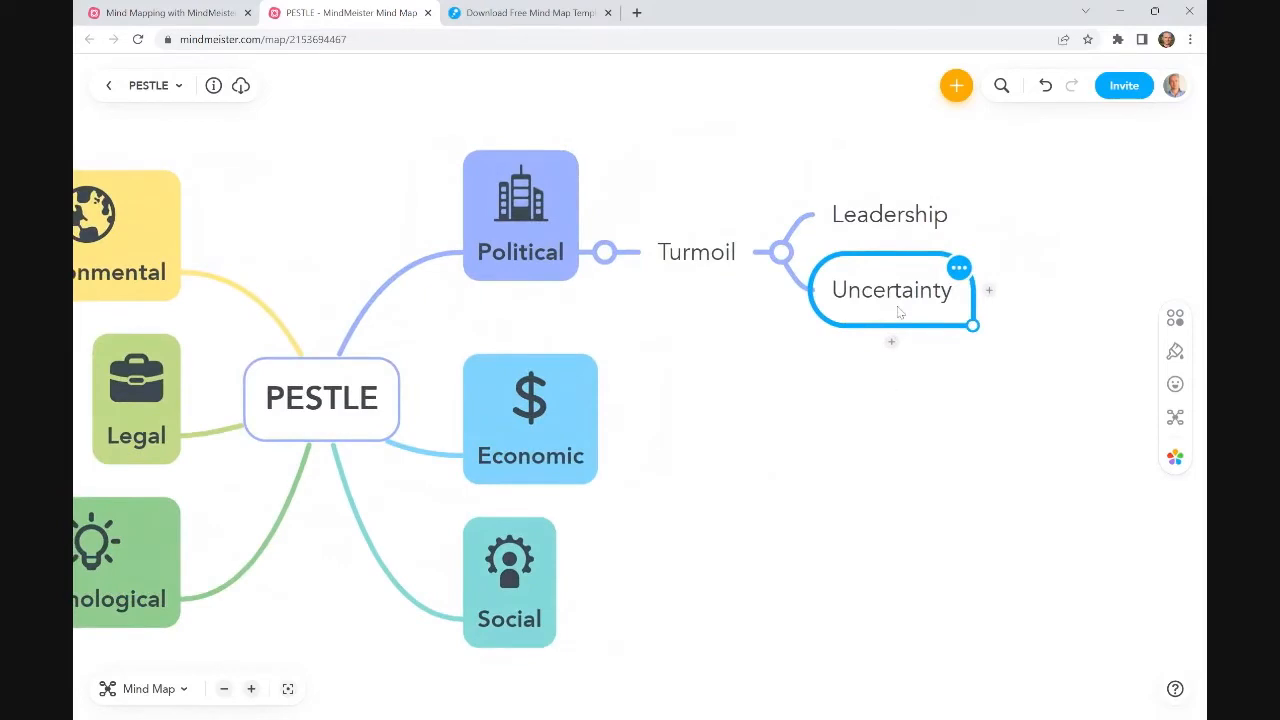
# Step: Rearrange the Political branch so Uncertainty sits directly under Political, with Leadership and Turmoil as its subtopics
pyautogui.moveTo(868, 328); pyautogui.dragTo(588, 224)
pyautogui.moveTo(540, 152); pyautogui.dragTo(583, 287)
pyautogui.moveTo(885, 214); pyautogui.dragTo(772, 288)
pyautogui.moveTo(696, 214); pyautogui.dragTo(784, 289)
pyautogui.moveTo(738, 287); pyautogui.dragTo(794, 314)
pyautogui.click(841, 384)
pyautogui.moveTo(841, 384); pyautogui.dragTo(976, 325)
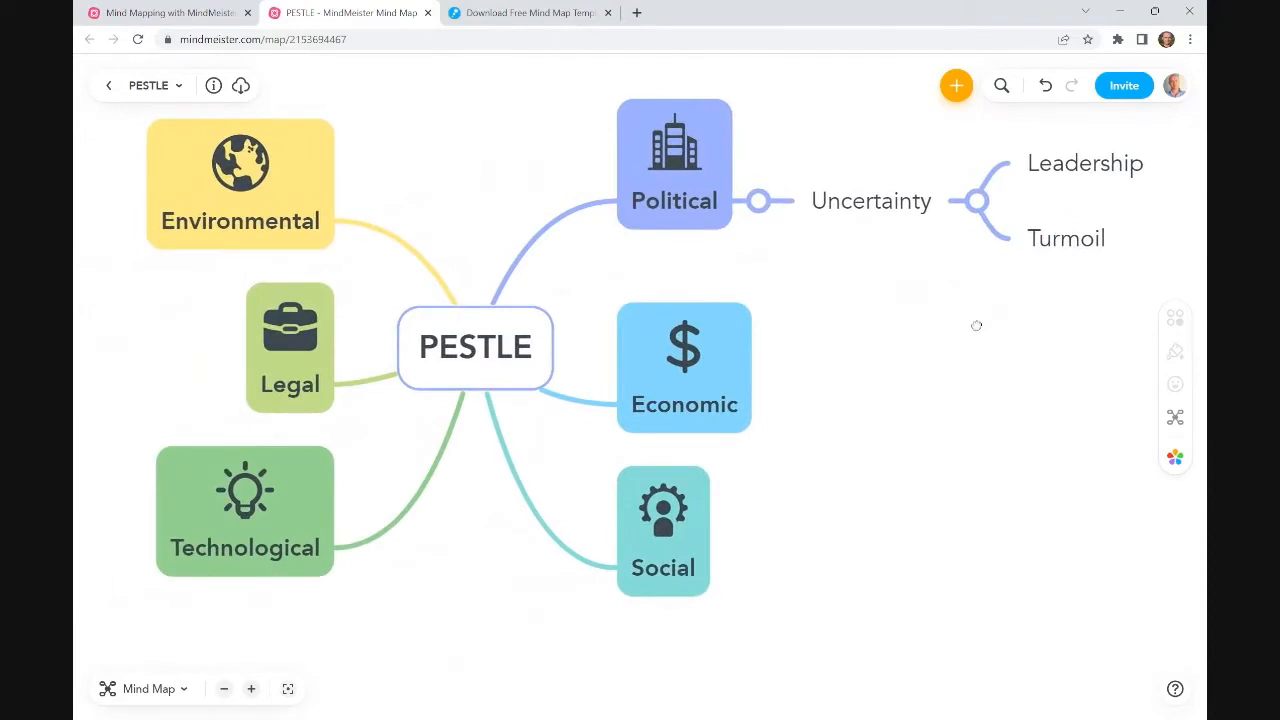
# Step: Add a "Currency" subtopic under the Economic topic
pyautogui.click(725, 365)
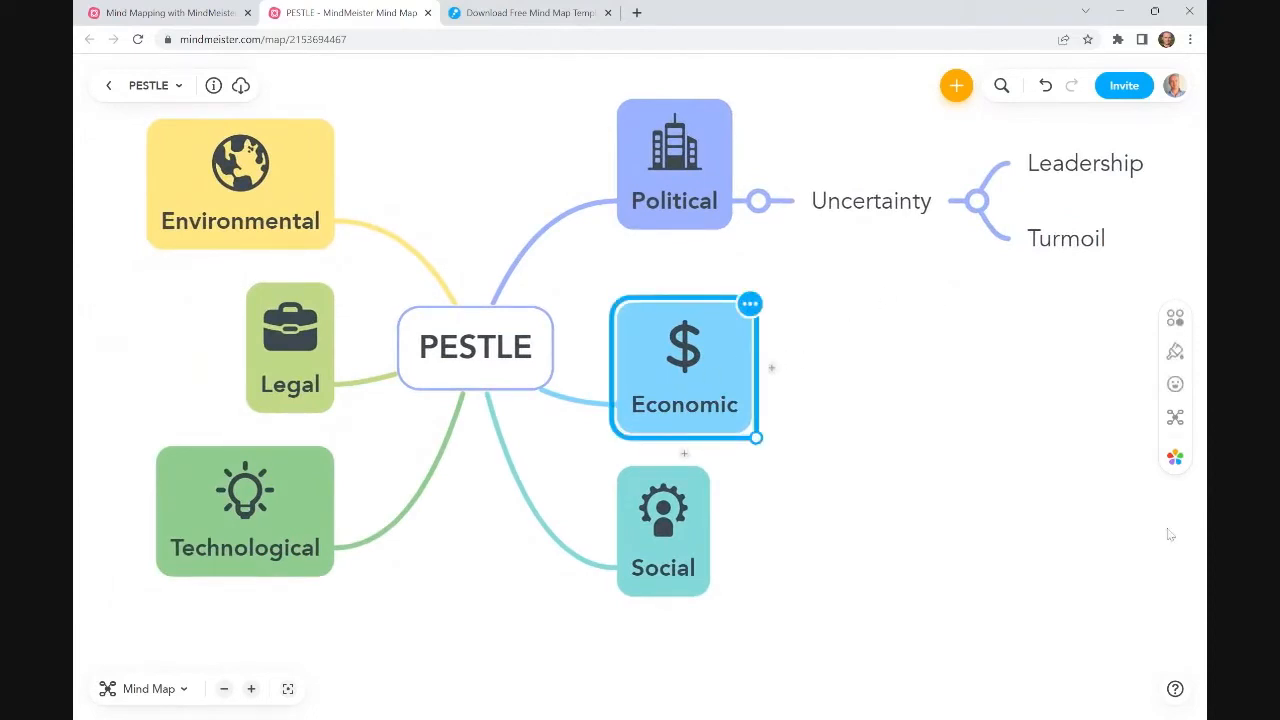
pyautogui.press('Tab')
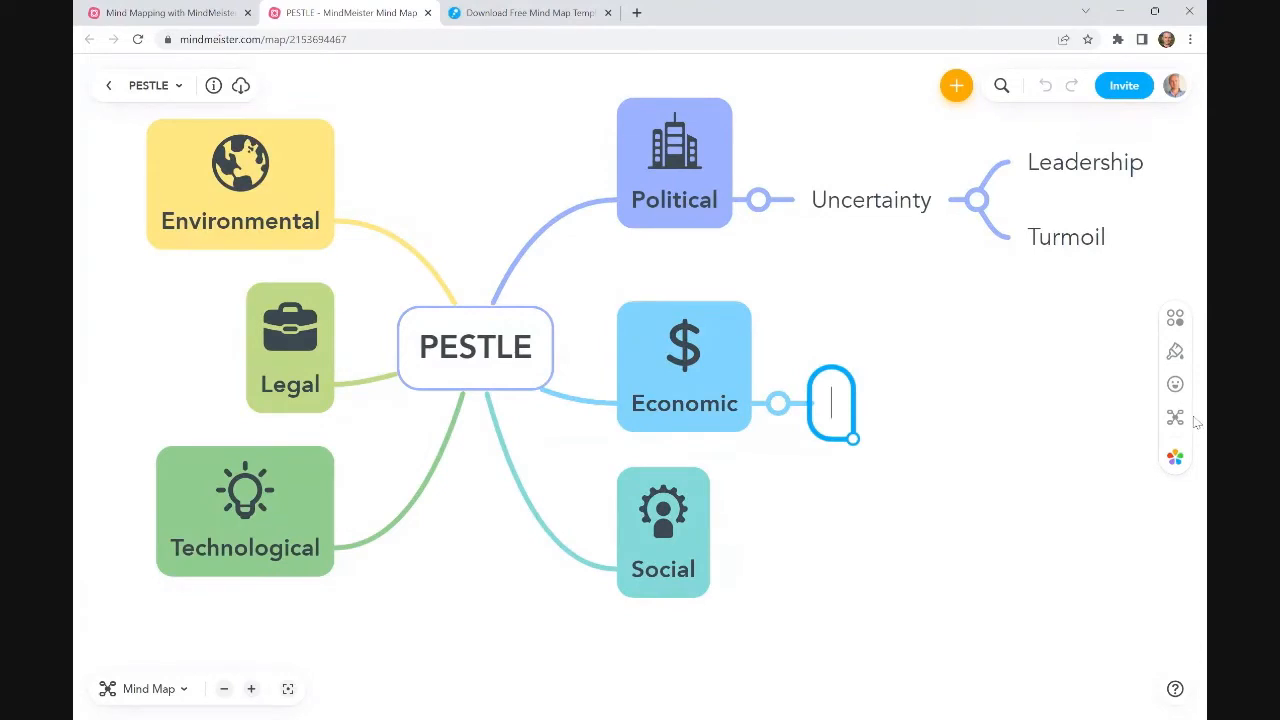
pyautogui.write('Currency')
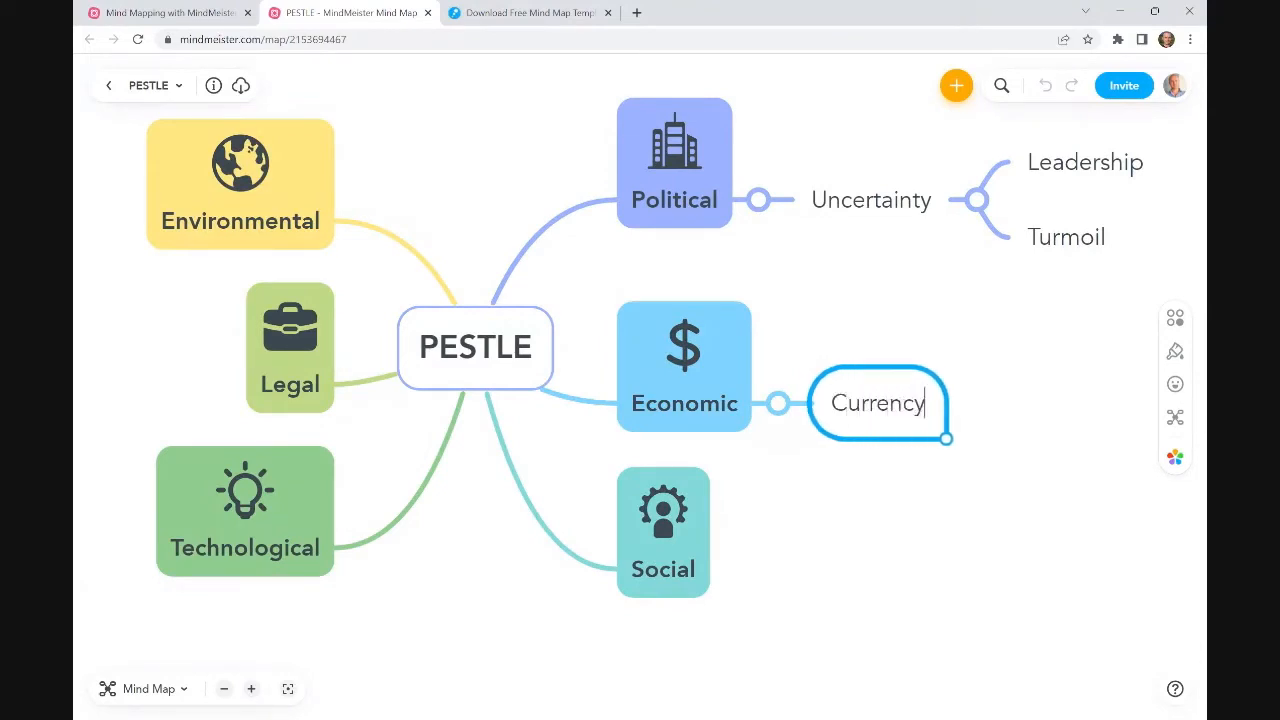
pyautogui.press('Return')
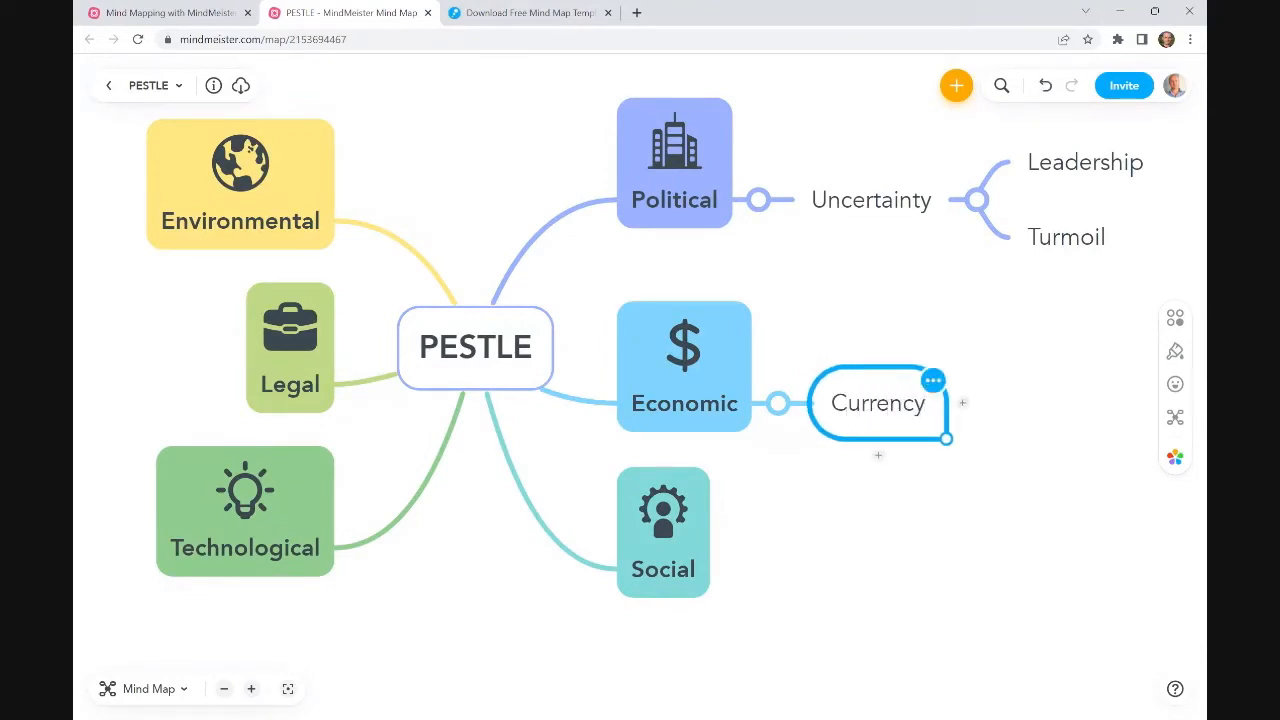
# Step: Add a "£ falling against $" subtopic under Currency
pyautogui.press('Tab')
pyautogui.write('£')
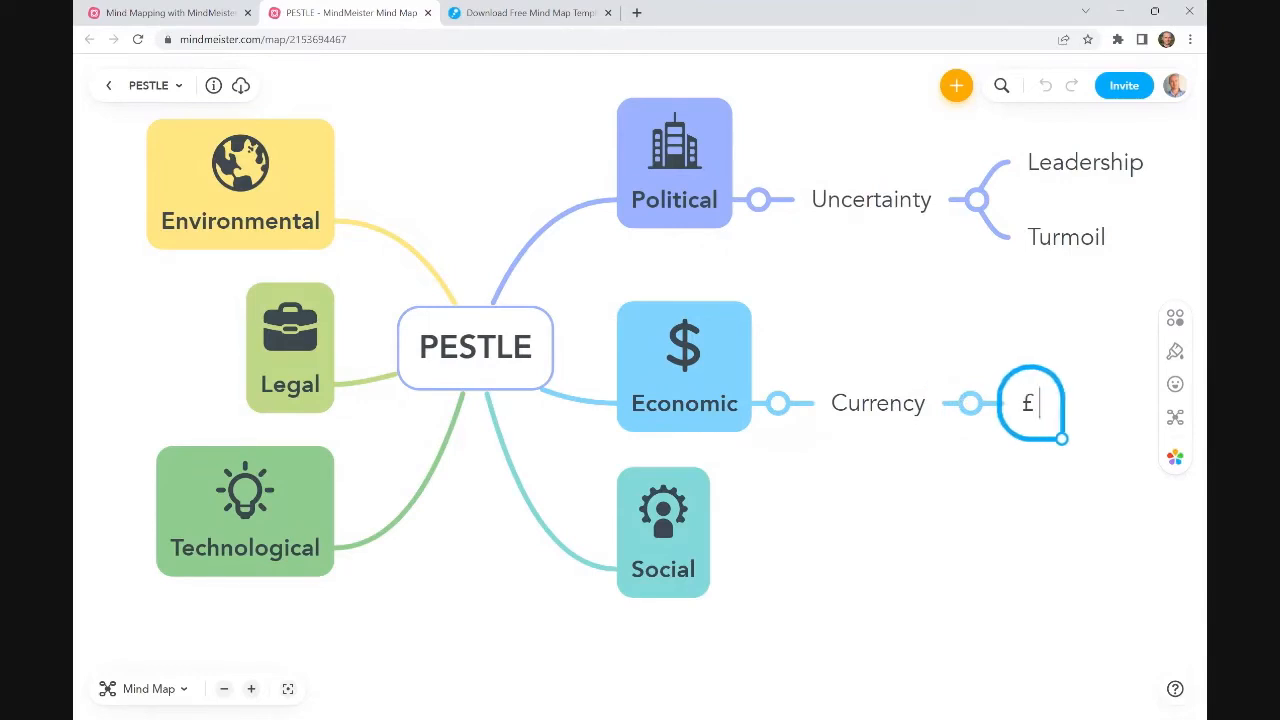
pyautogui.write(' falling aghi')
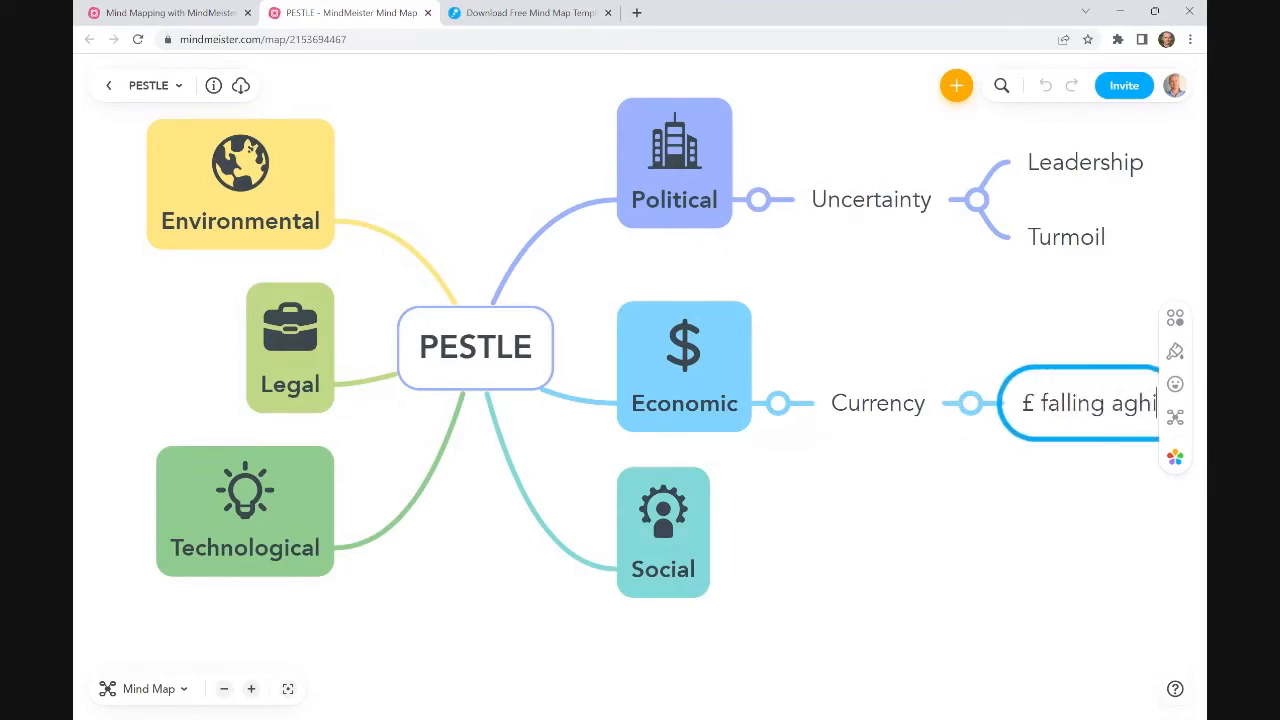
pyautogui.press('BackSpace')
pyautogui.write('ainst')
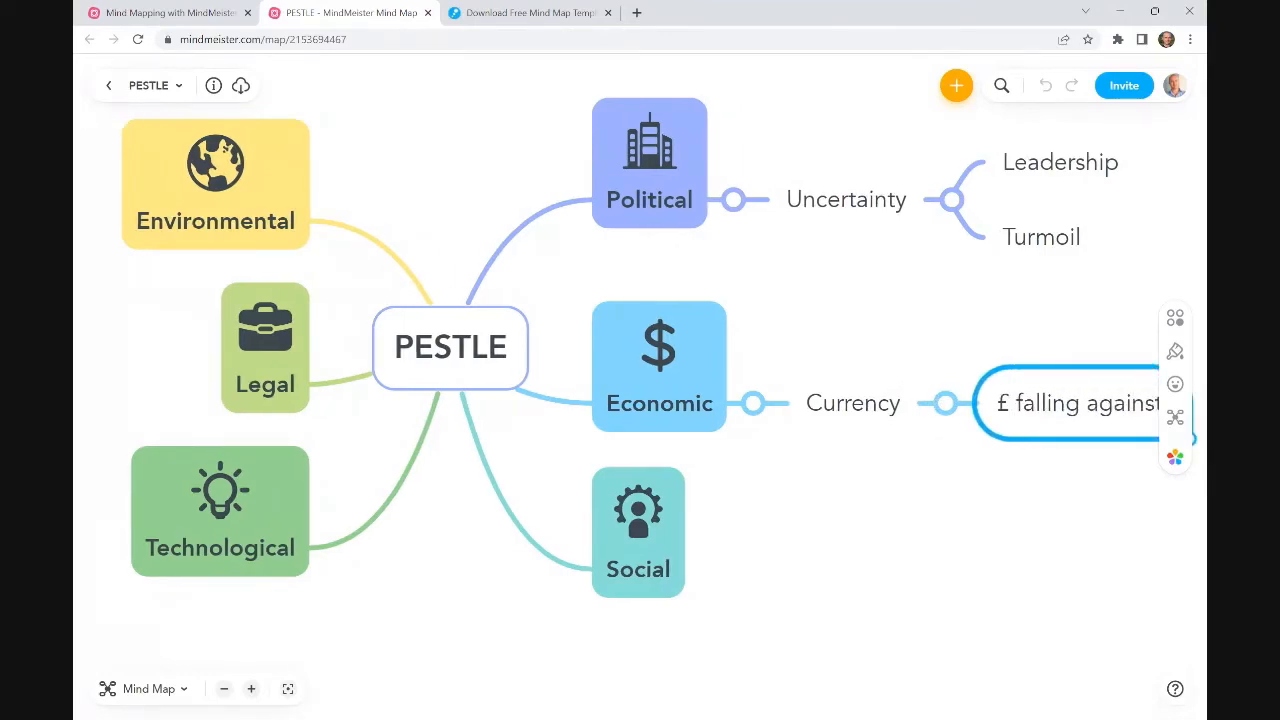
pyautogui.write(' $')
pyautogui.press('Return')
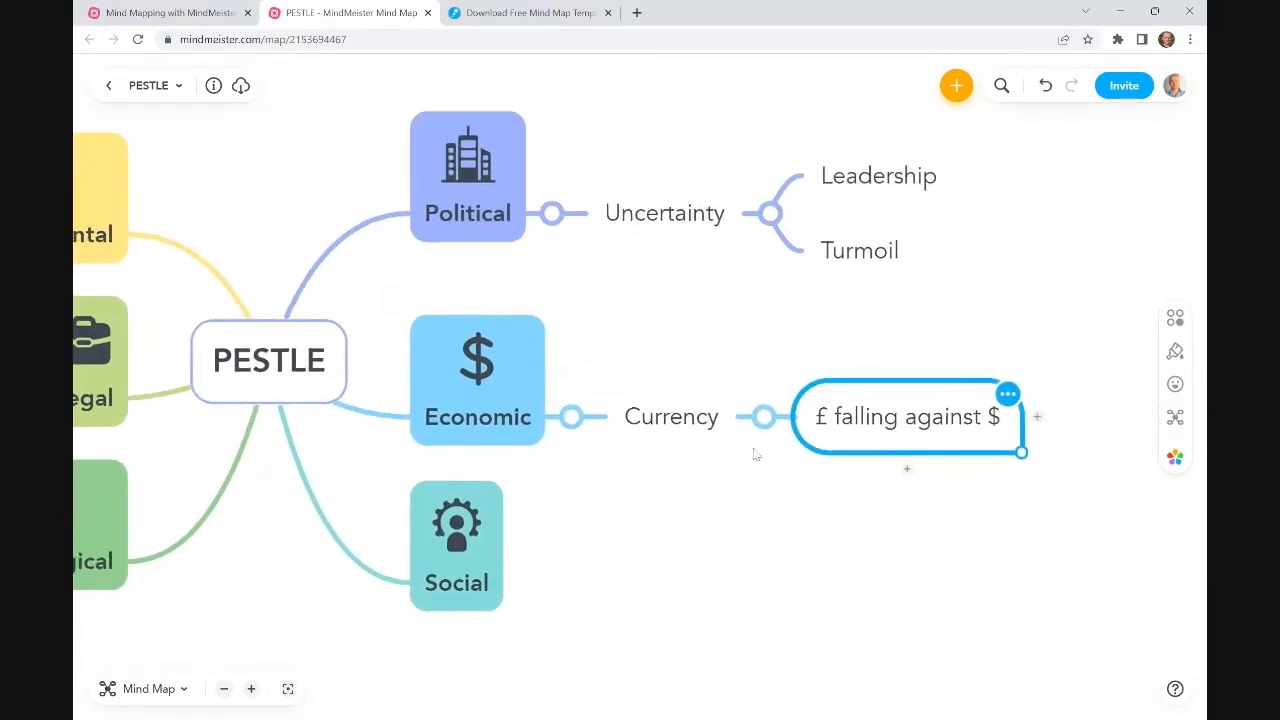
# Step: Draw a connection arrow from Currency to Leadership and bend it outward around the Turmoil topic
pyautogui.click(698, 433)
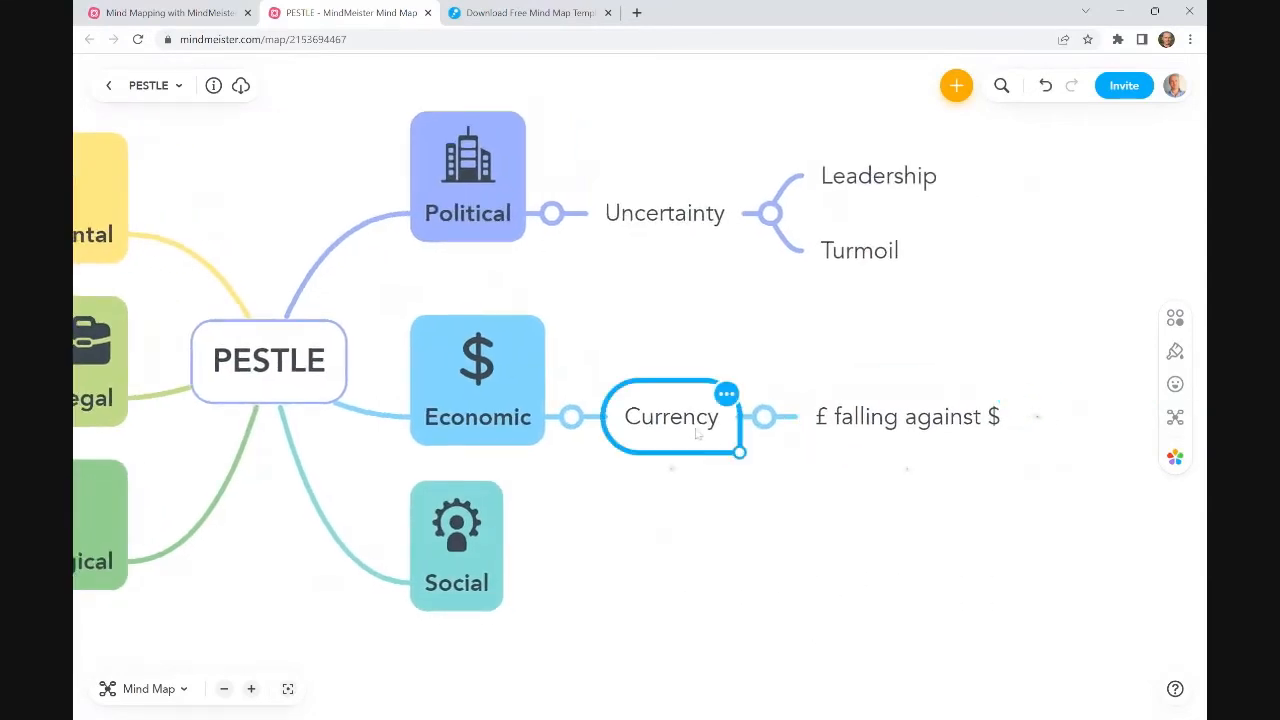
pyautogui.click(1176, 320)
pyautogui.click(965, 372)
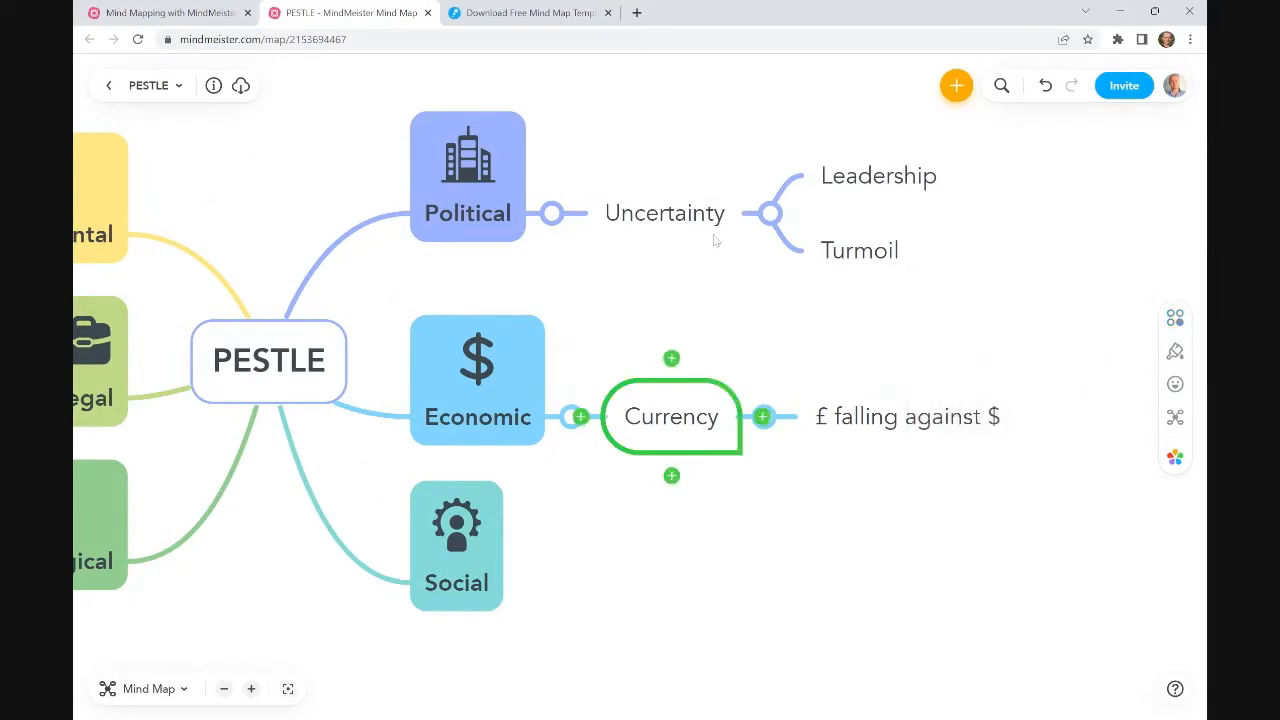
pyautogui.moveTo(763, 418); pyautogui.dragTo(944, 175)
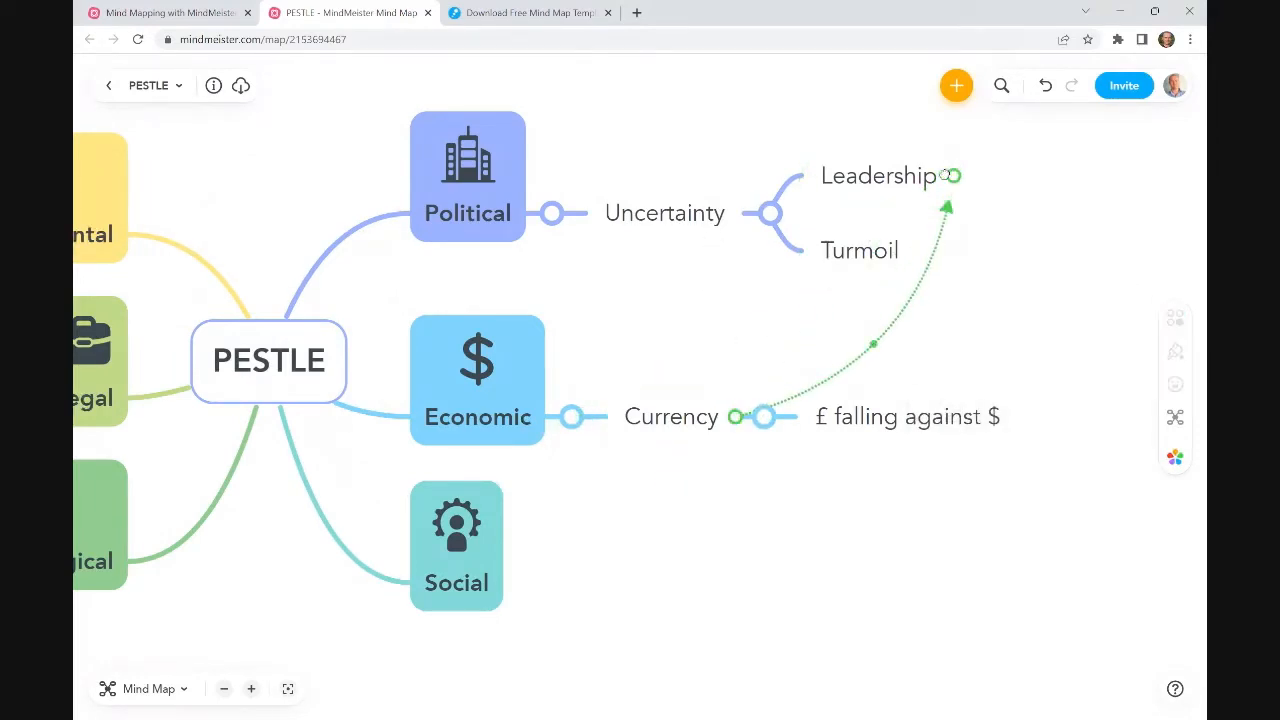
pyautogui.moveTo(873, 344); pyautogui.dragTo(1002, 300)
pyautogui.click(1046, 374)
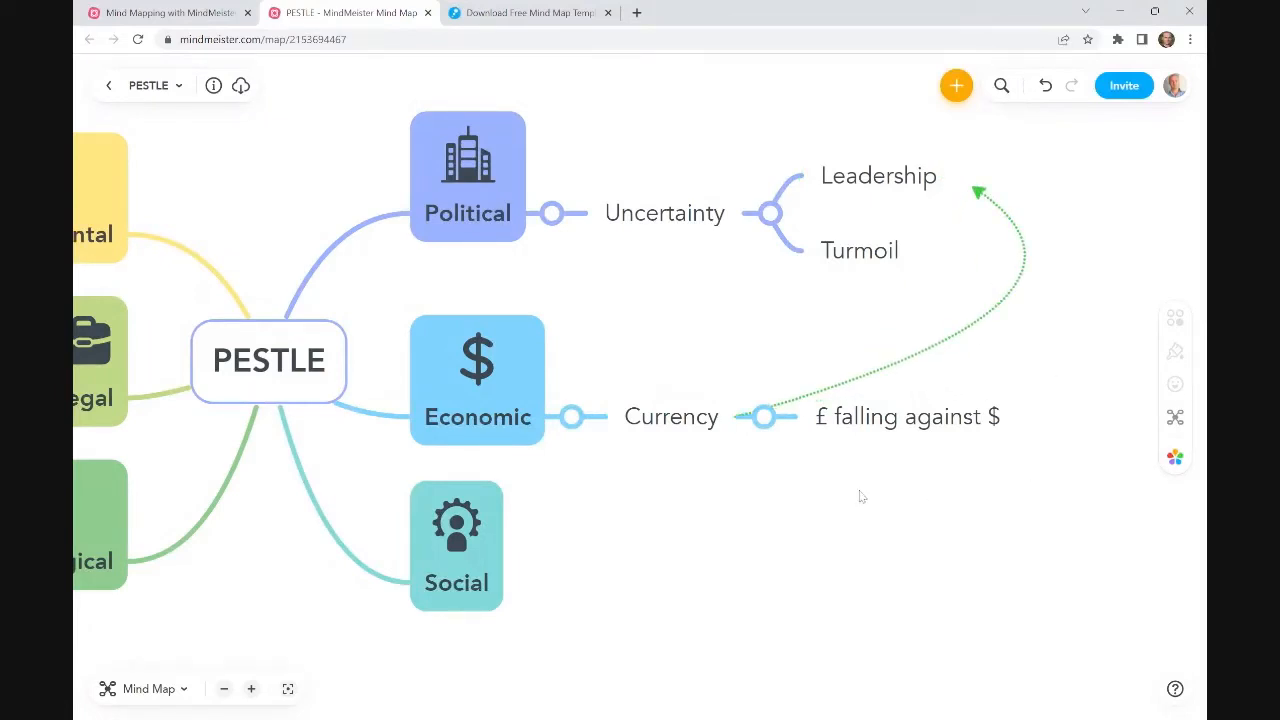
pyautogui.moveTo(755, 521); pyautogui.dragTo(830, 506)
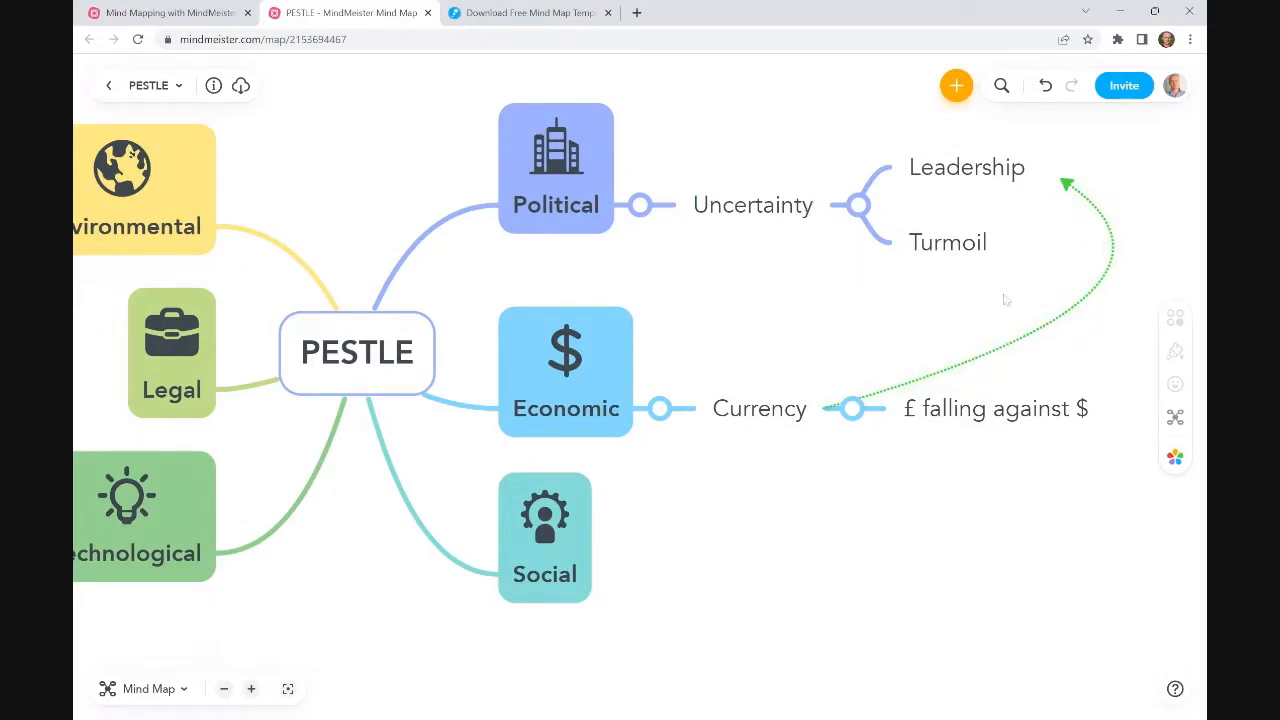
# Step: Reattach the connection arrow's end from Leadership to Uncertainty and reshape its curve
pyautogui.click(1075, 306)
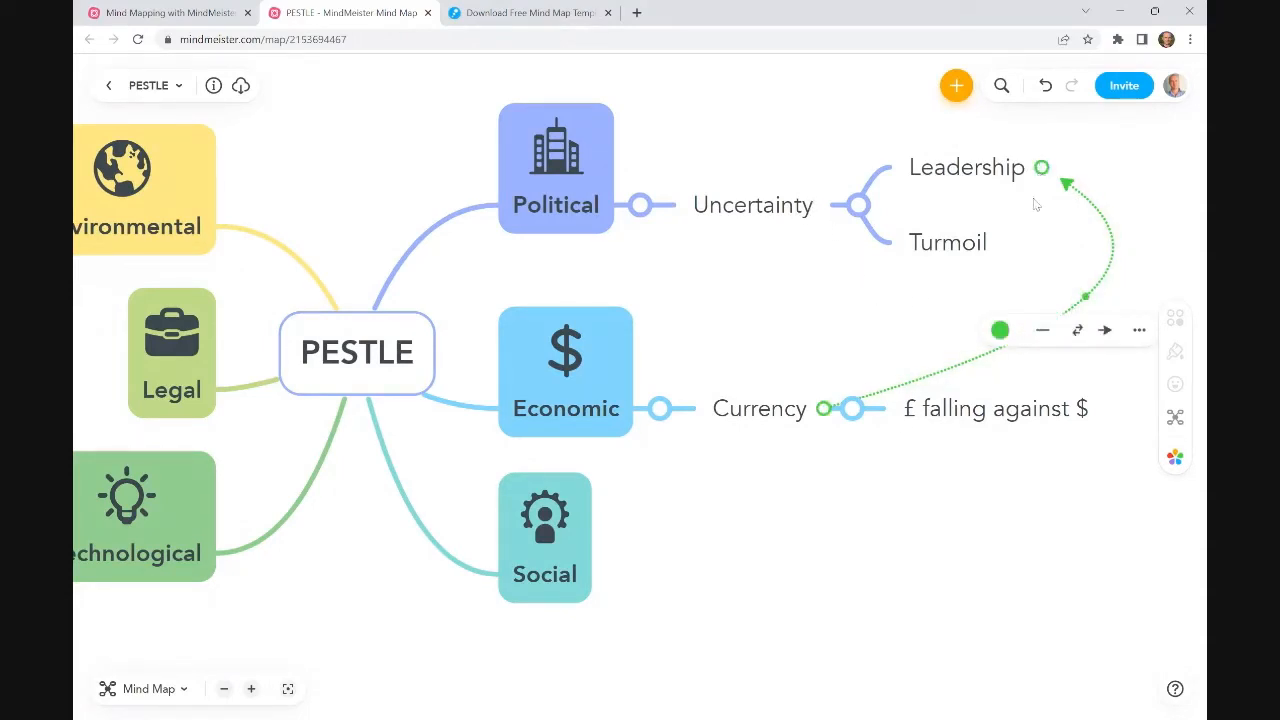
pyautogui.moveTo(1041, 167); pyautogui.dragTo(747, 247)
pyautogui.moveTo(940, 282); pyautogui.dragTo(815, 300)
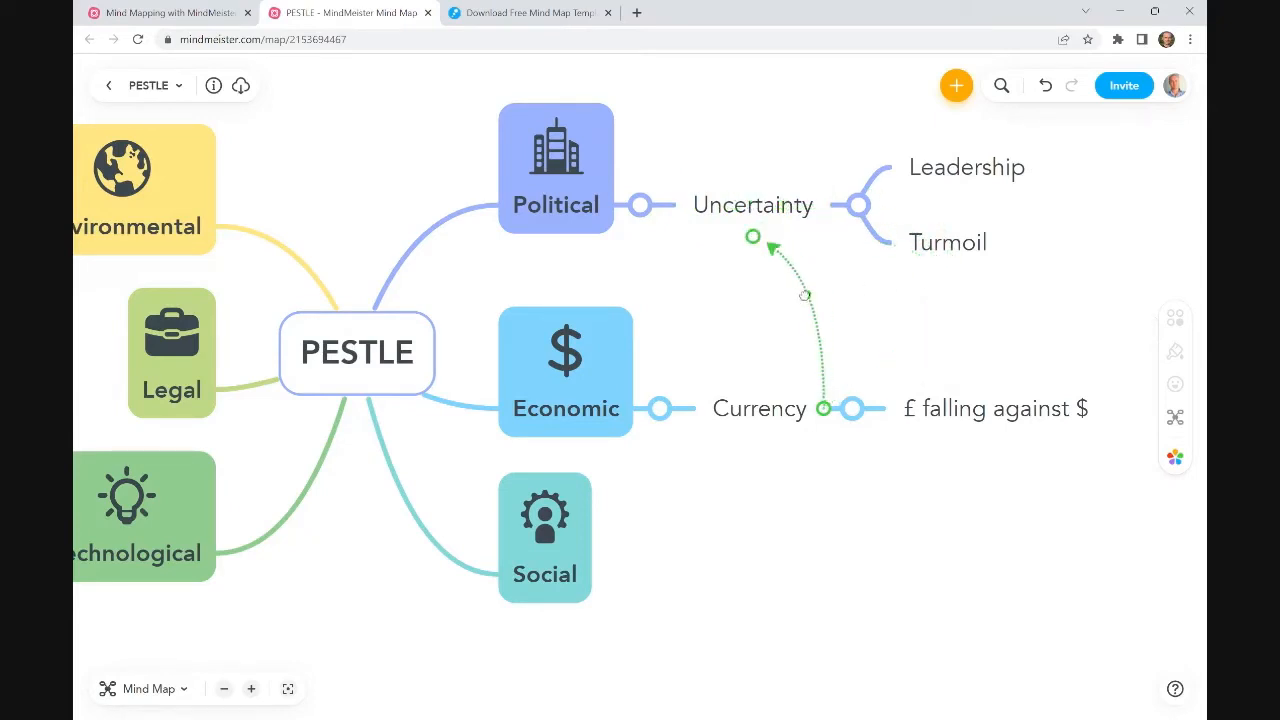
pyautogui.click(876, 578)
pyautogui.moveTo(790, 586); pyautogui.dragTo(899, 572)
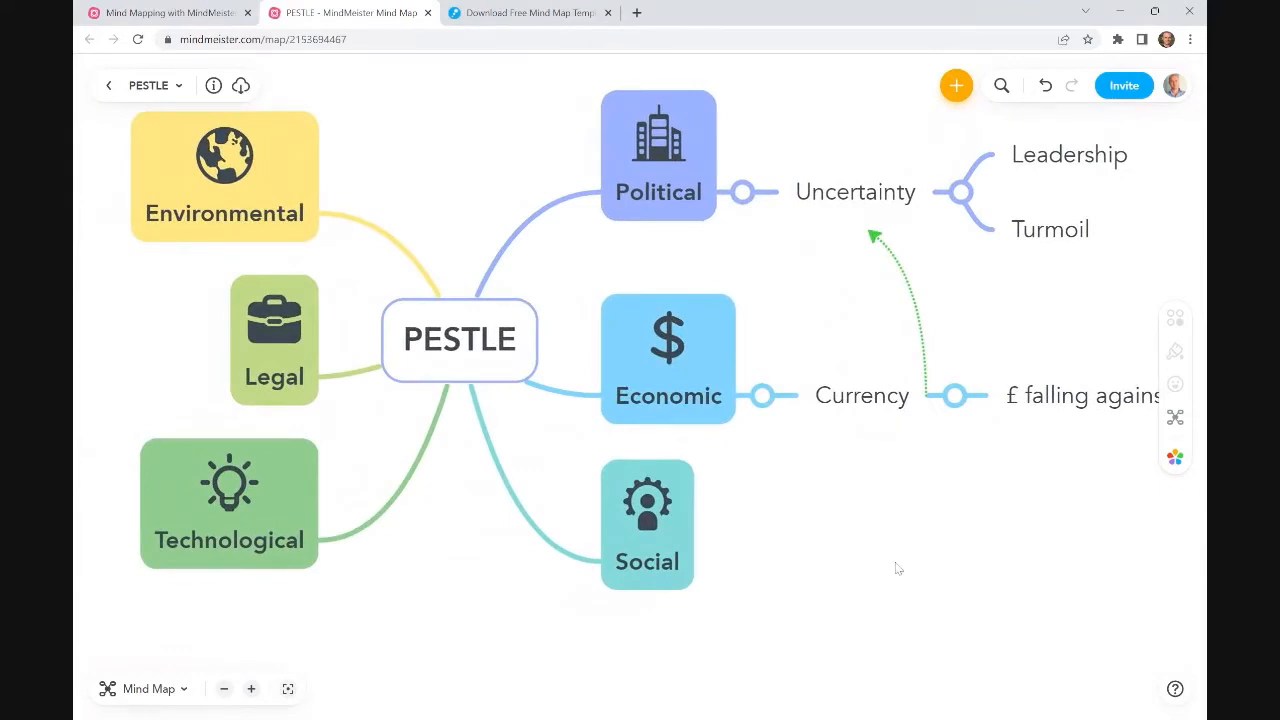
# Step: Add a "Cost of Living" subtopic under the Social topic
pyautogui.click(675, 550)
pyautogui.press('Tab')
pyautogui.write('Ciost')
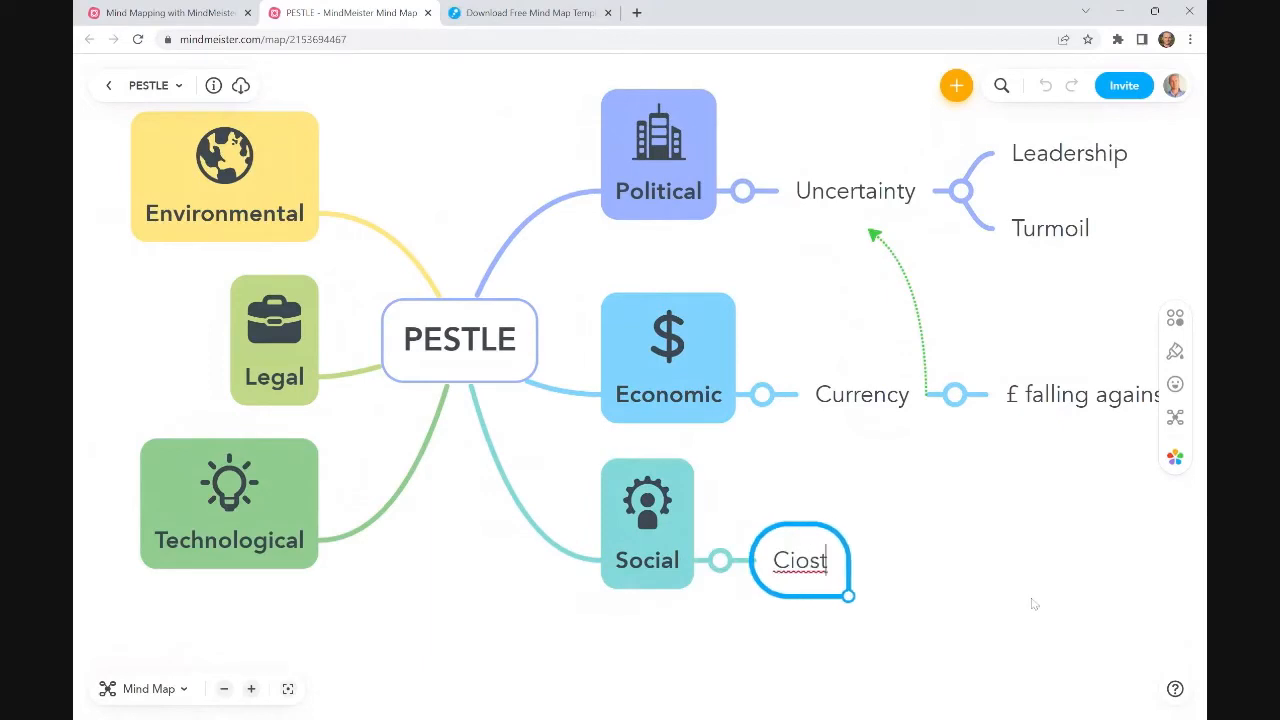
pyautogui.press('BackSpace')
pyautogui.press('BackSpace')
pyautogui.press('BackSpace')
pyautogui.press('BackSpace')
pyautogui.press('BackSpace')
pyautogui.write('Cost')
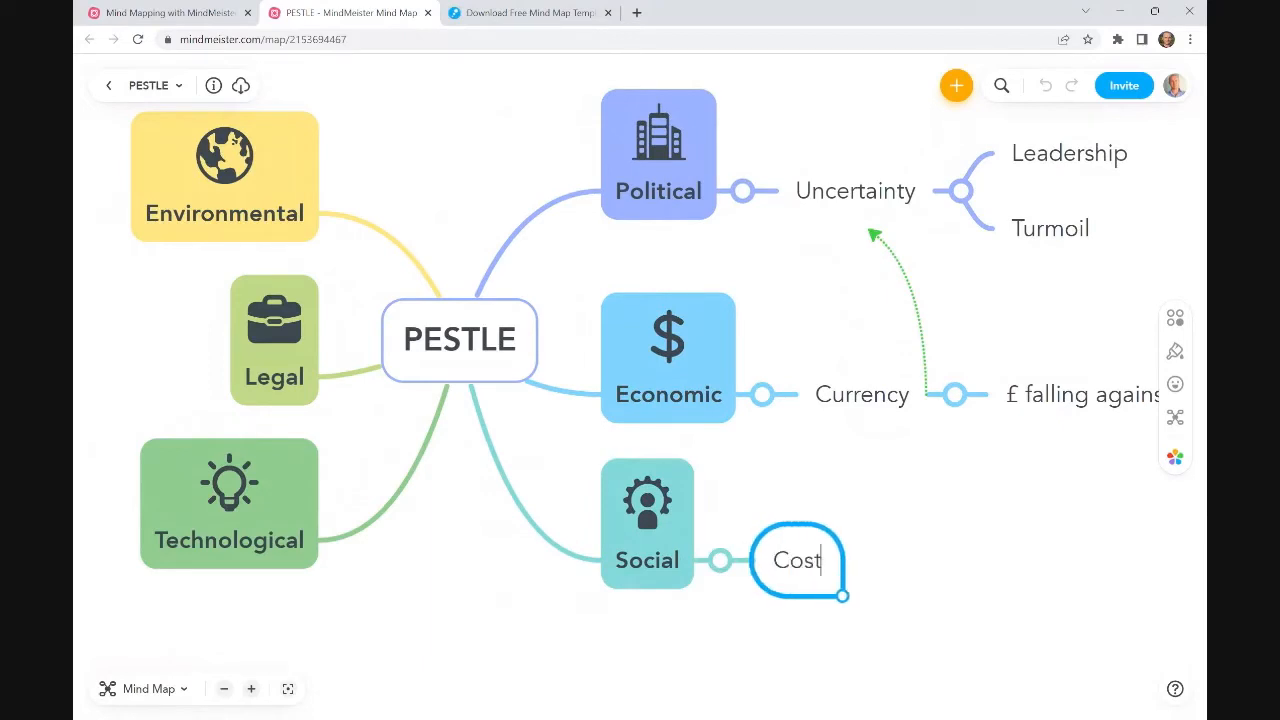
pyautogui.write(' of Living')
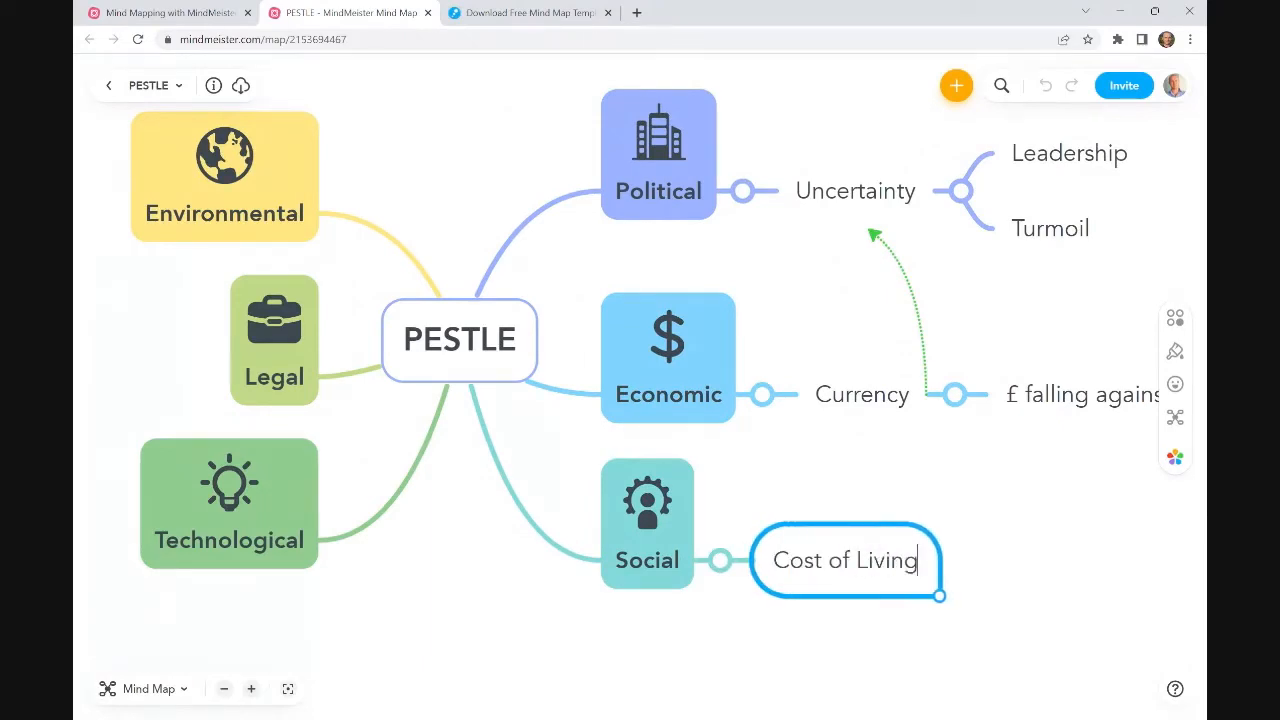
pyautogui.press('Return')
# Step: Add a "Discretionary purchasing" subtopic under Cost of Living
pyautogui.moveTo(1135, 574); pyautogui.dragTo(986, 509)
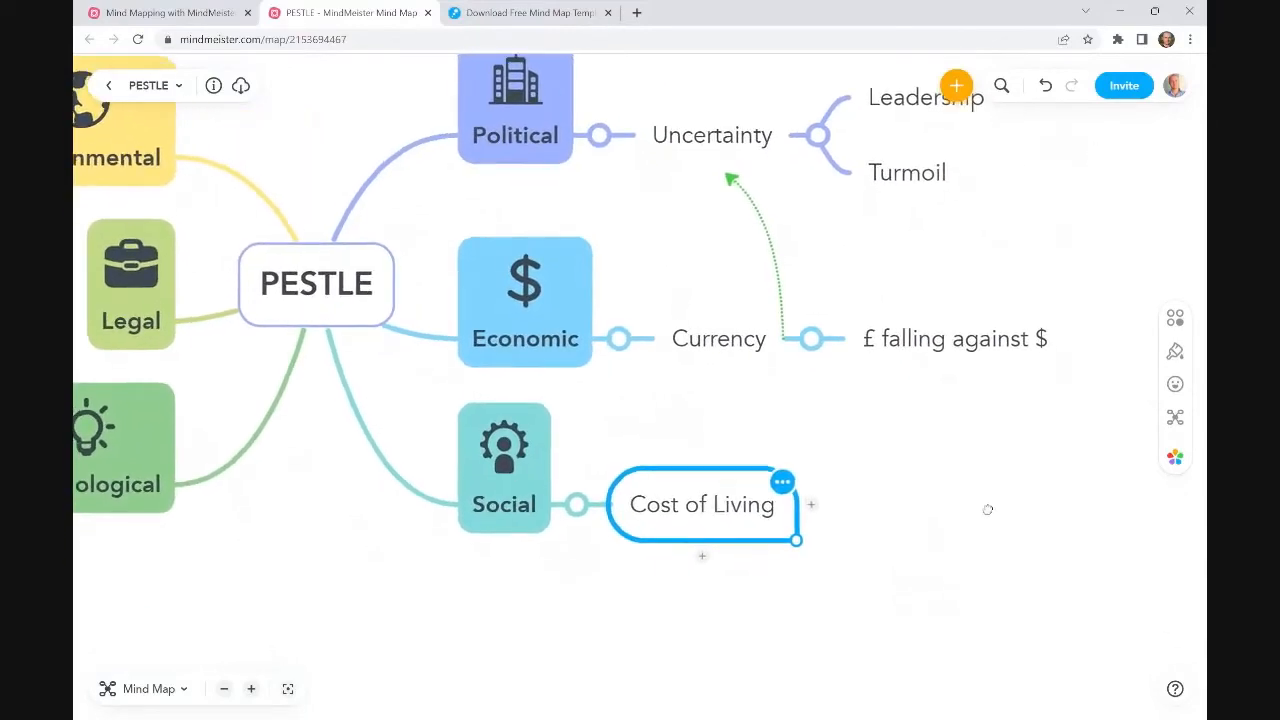
pyautogui.press('Tab')
pyautogui.write('Discr')
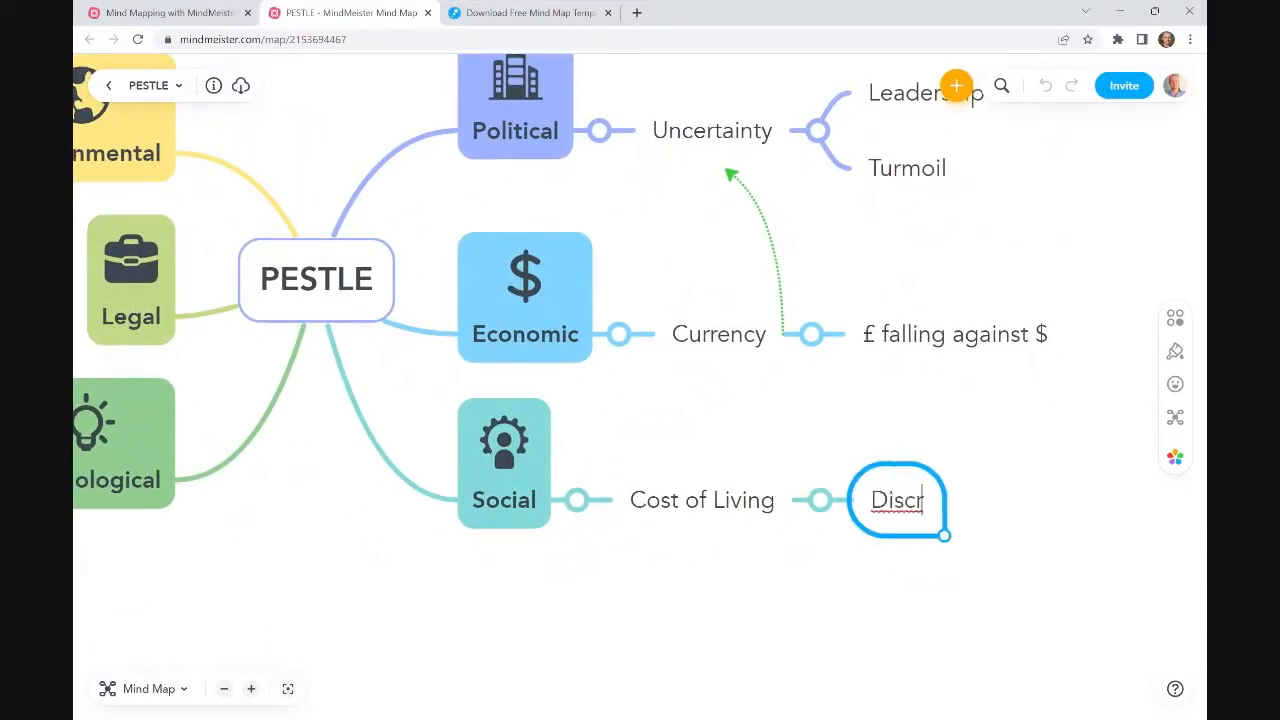
pyautogui.write('etionary purchasing')
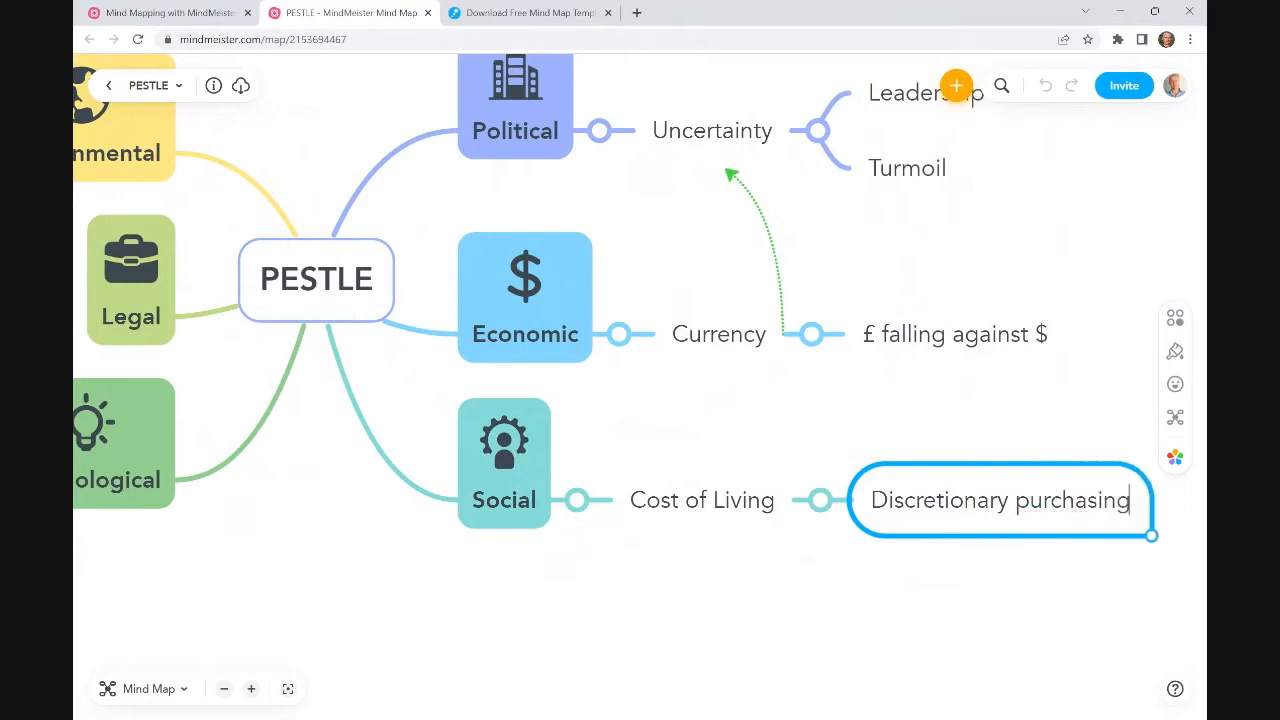
pyautogui.press('Return')
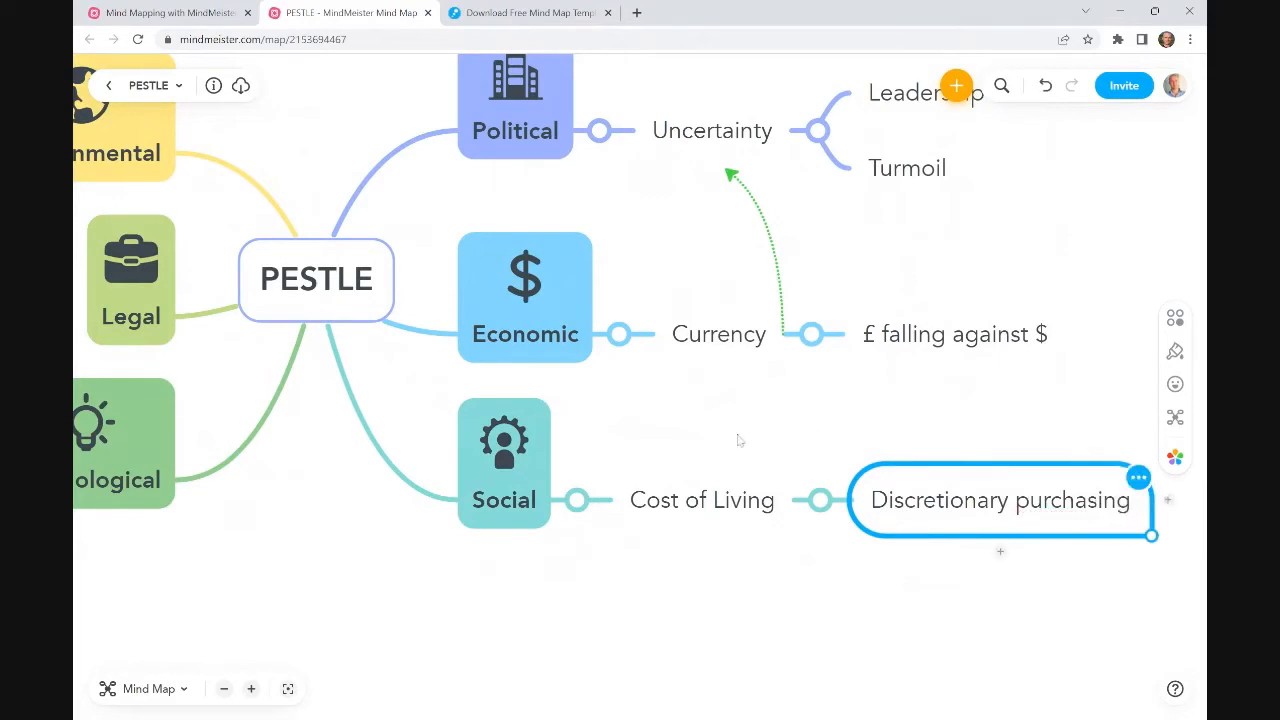
# Step: Examine the whole PESTLE map, focusing on the Cost of Living and Discretionary purchasing topics in the Social branch
pyautogui.moveTo(562, 596); pyautogui.dragTo(714, 630)
pyautogui.scroll(-3, 703, 596)
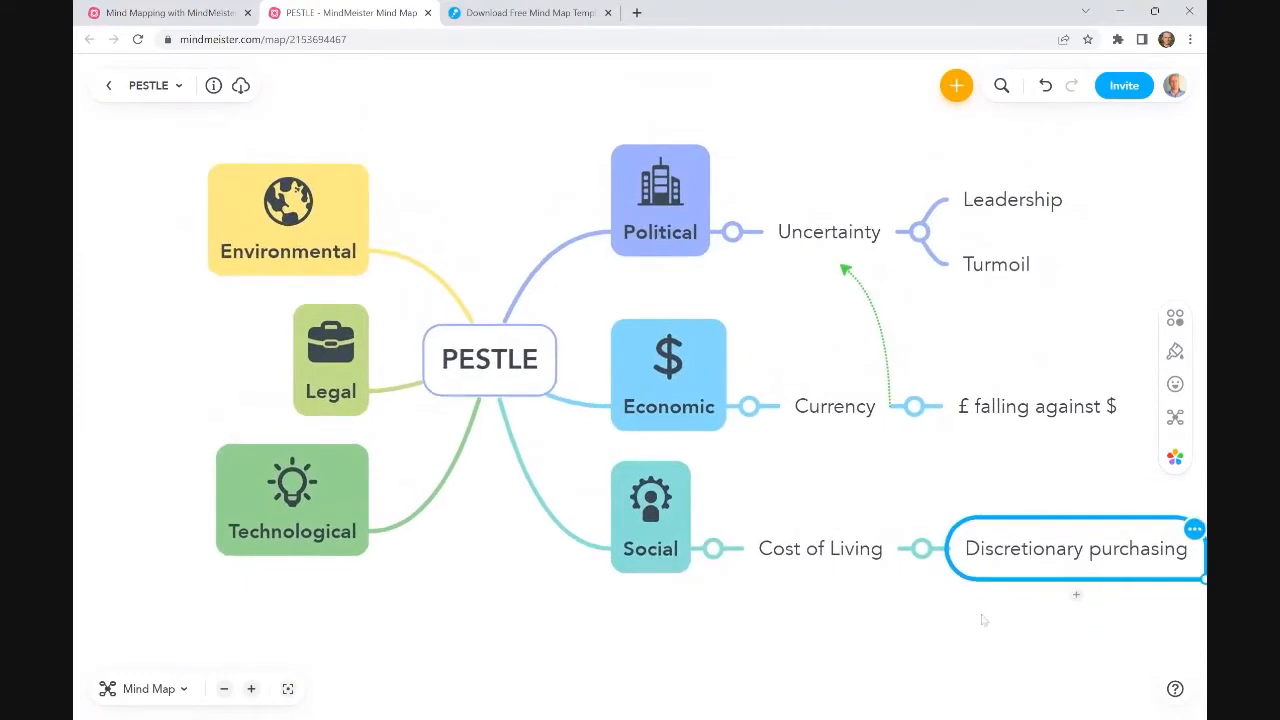
pyautogui.click(981, 616)
pyautogui.click(872, 561)
pyautogui.tripleClick(815, 550)
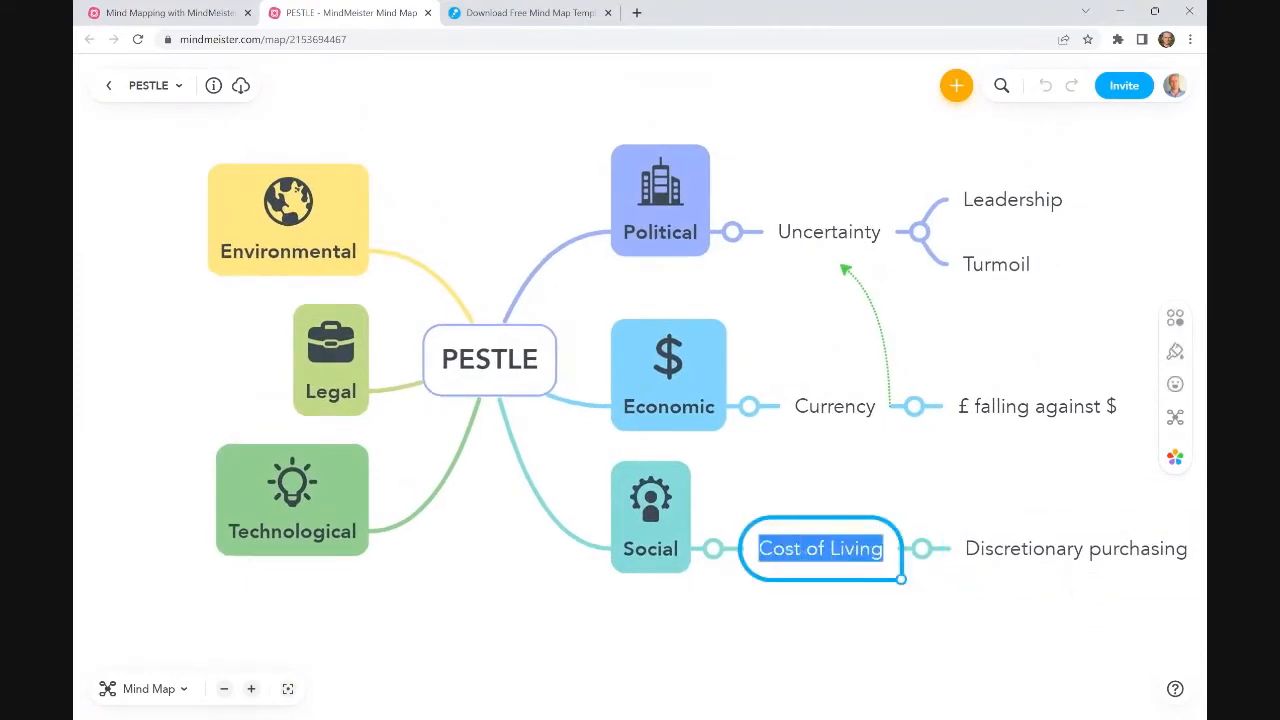
pyautogui.click(1053, 553)
pyautogui.tripleClick(1053, 553)
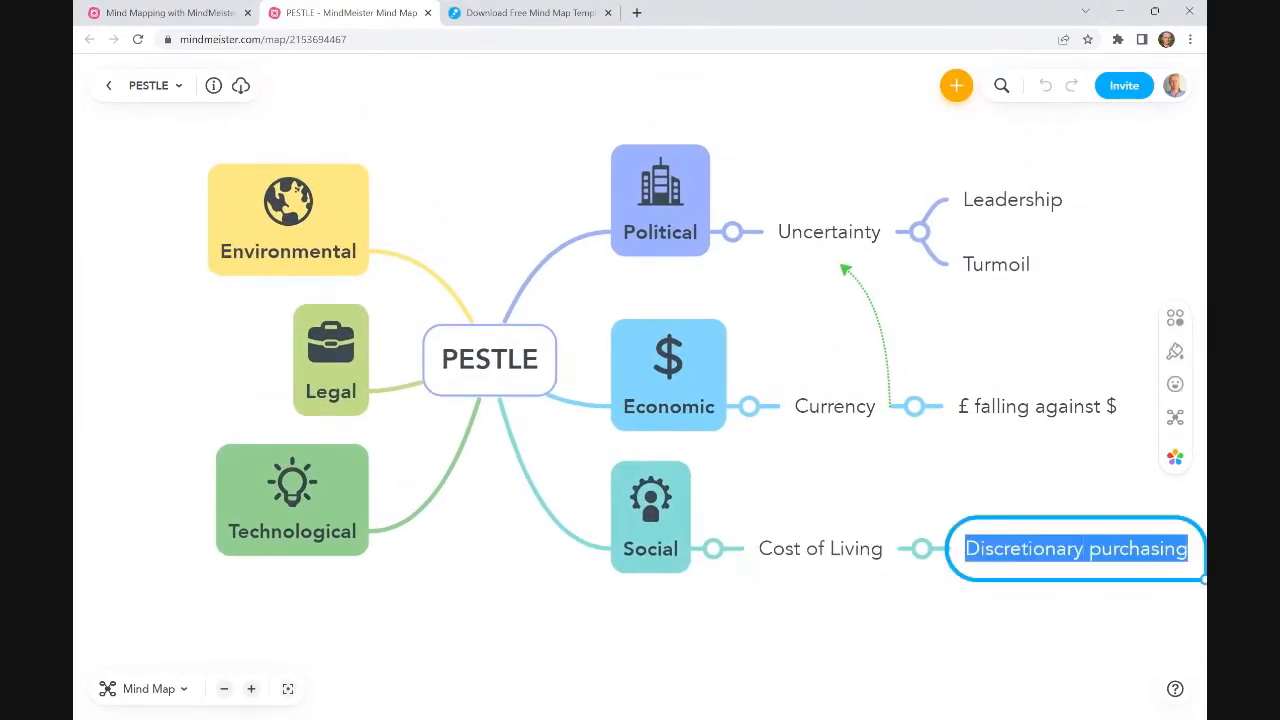
pyautogui.click(958, 608)
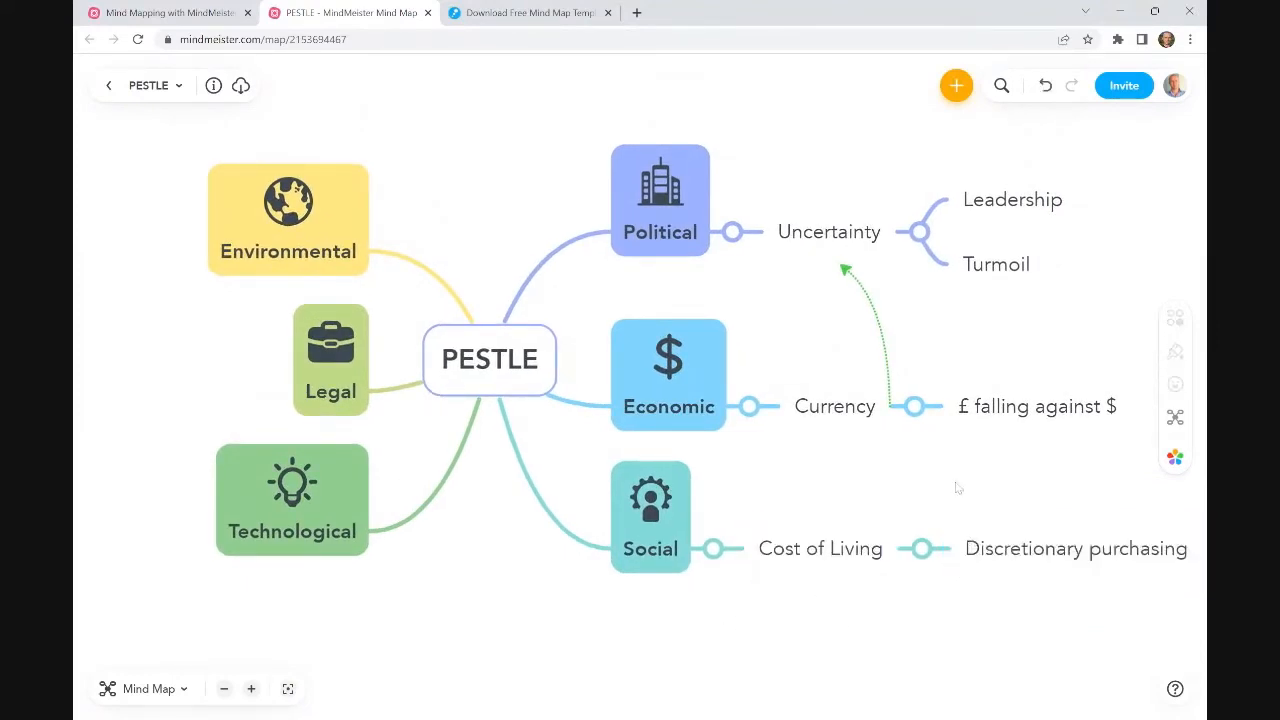
pyautogui.click(1036, 545)
pyautogui.click(740, 630)
pyautogui.moveTo(1040, 614); pyautogui.dragTo(240, 157)
pyautogui.click(530, 625)
# Step: Collapse the subtopics under Cost of Living, Currency and Uncertainty
pyautogui.click(921, 548)
pyautogui.click(914, 406)
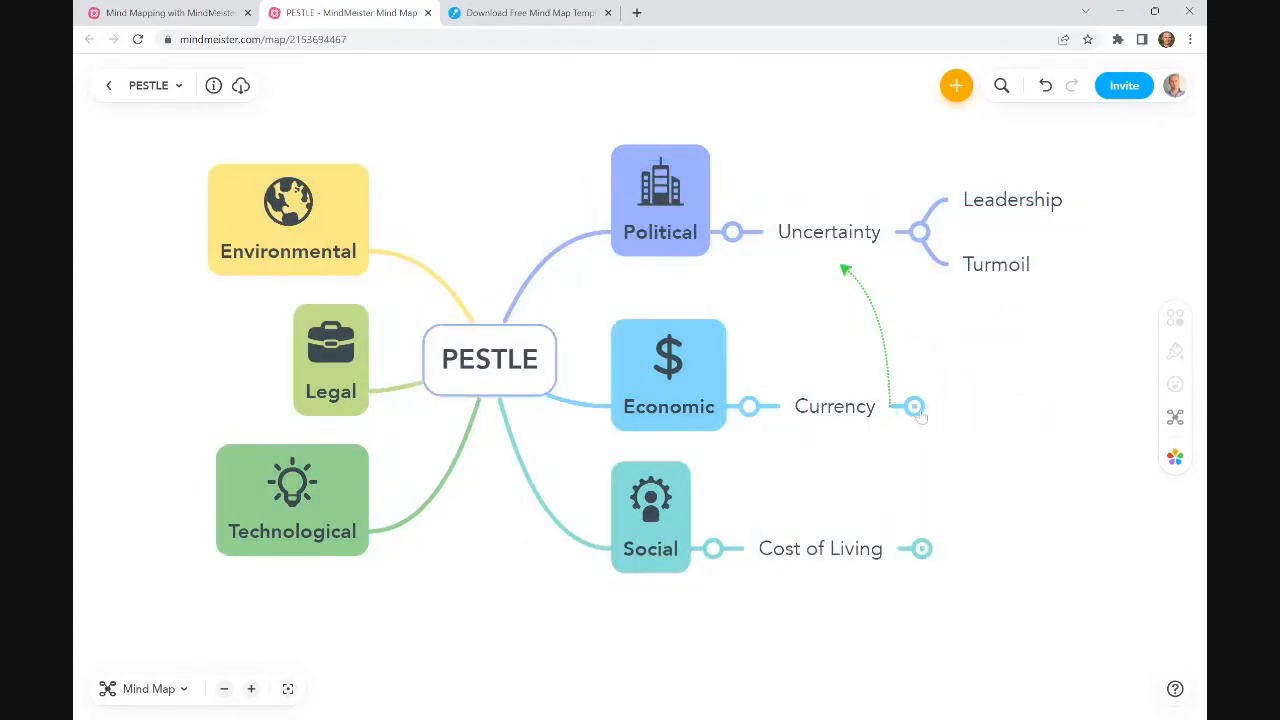
pyautogui.click(919, 232)
# Step: Expand the Cost of Living topic again and bring its Discretionary purchasing subtopic into focus
pyautogui.scroll(3, 677, 590)
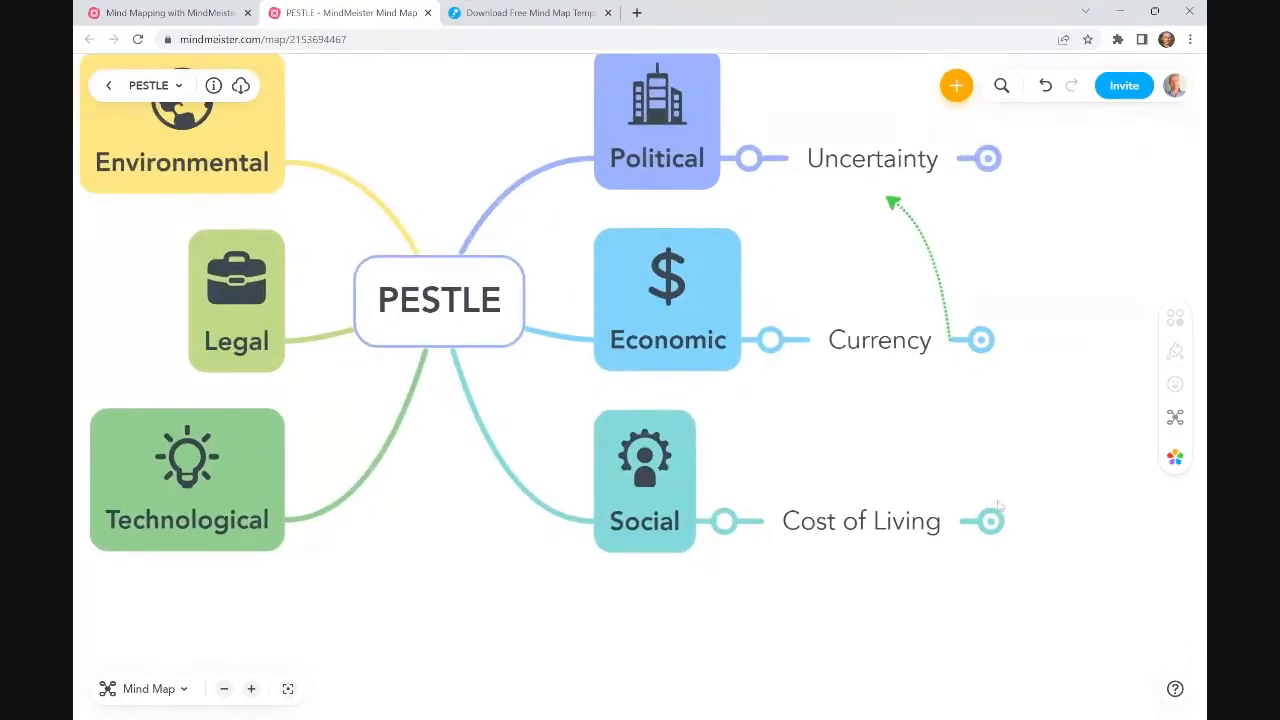
pyautogui.click(990, 520)
pyautogui.click(843, 515)
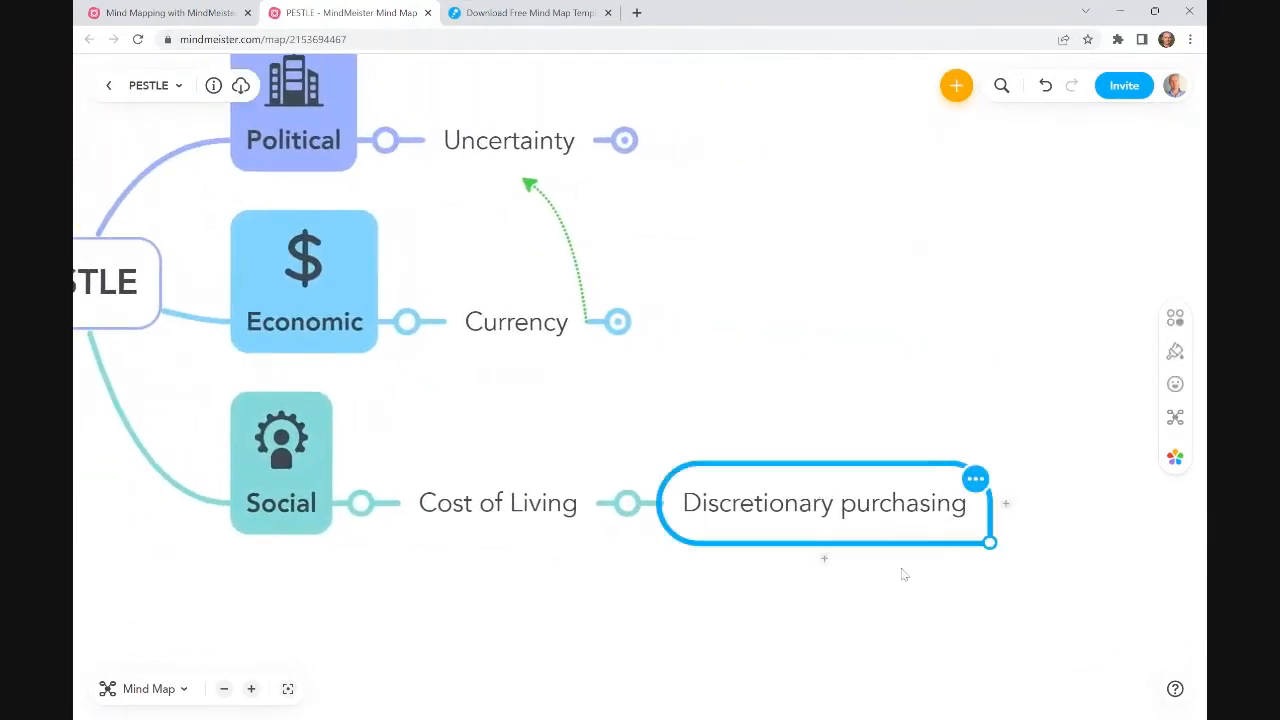
pyautogui.click(965, 595)
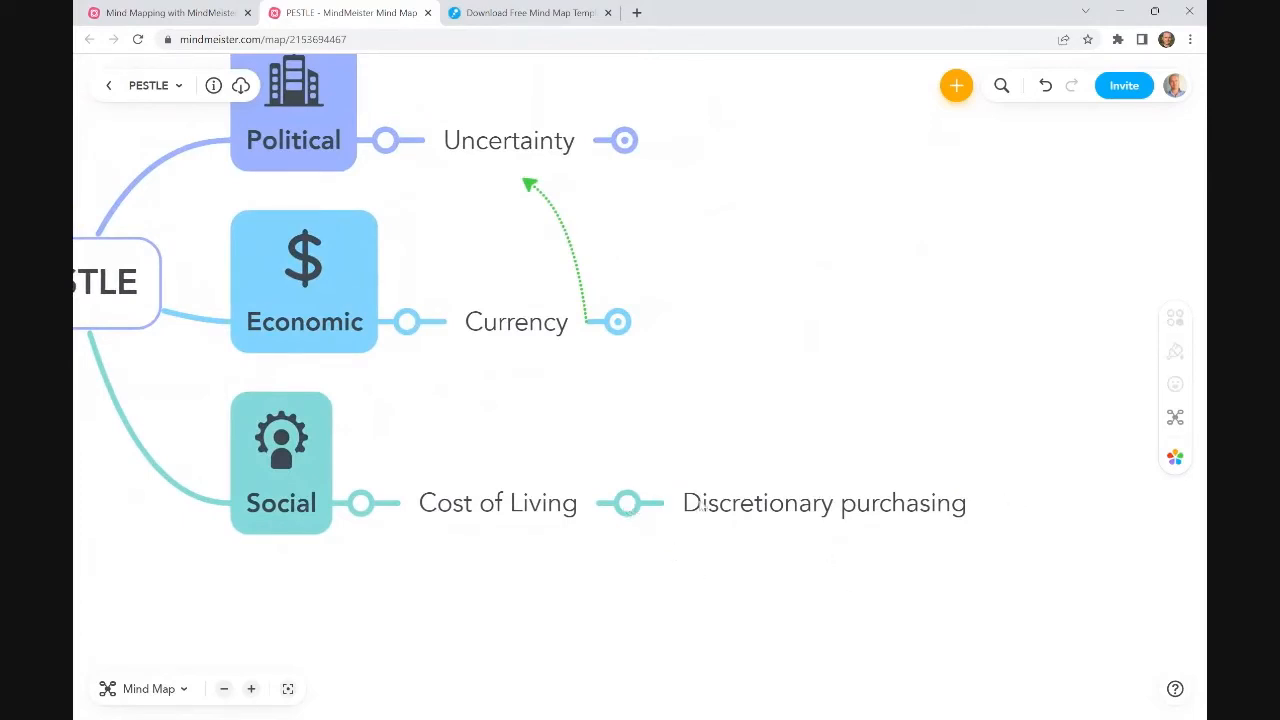
# Step: Collapse the Cost of Living topic and close the PESTLE map
pyautogui.click(628, 505)
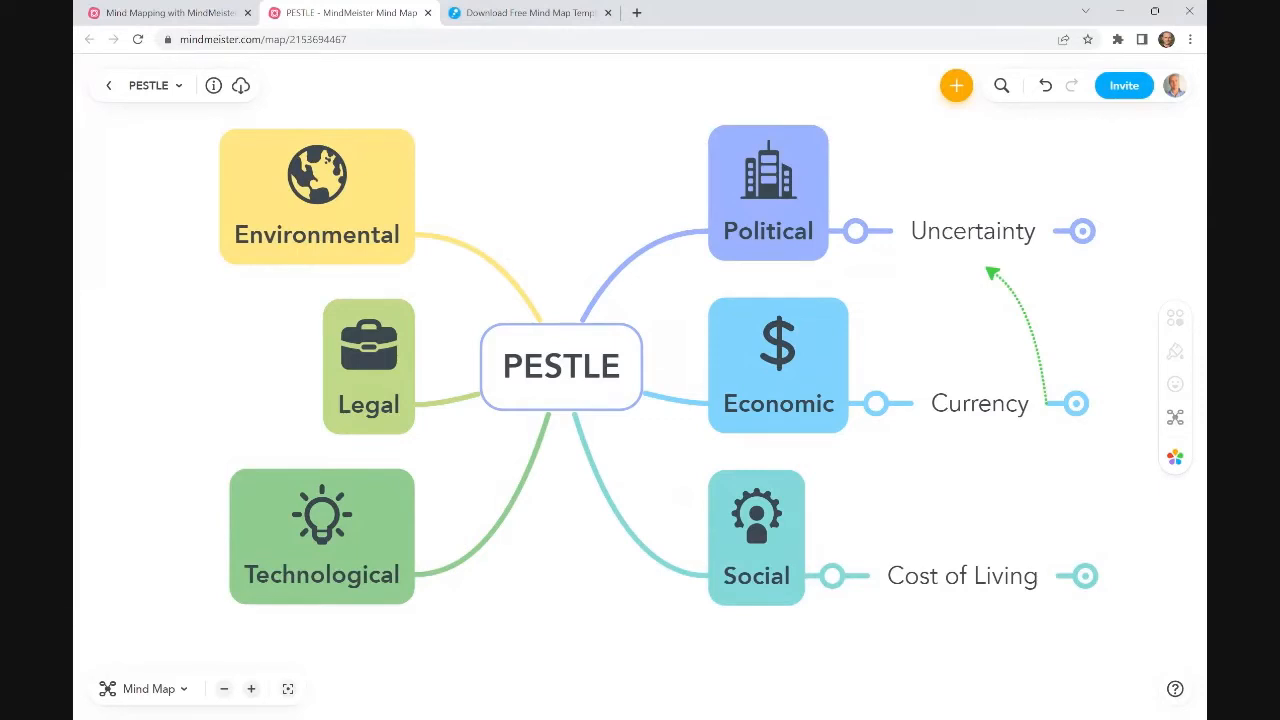
pyautogui.click(427, 12)
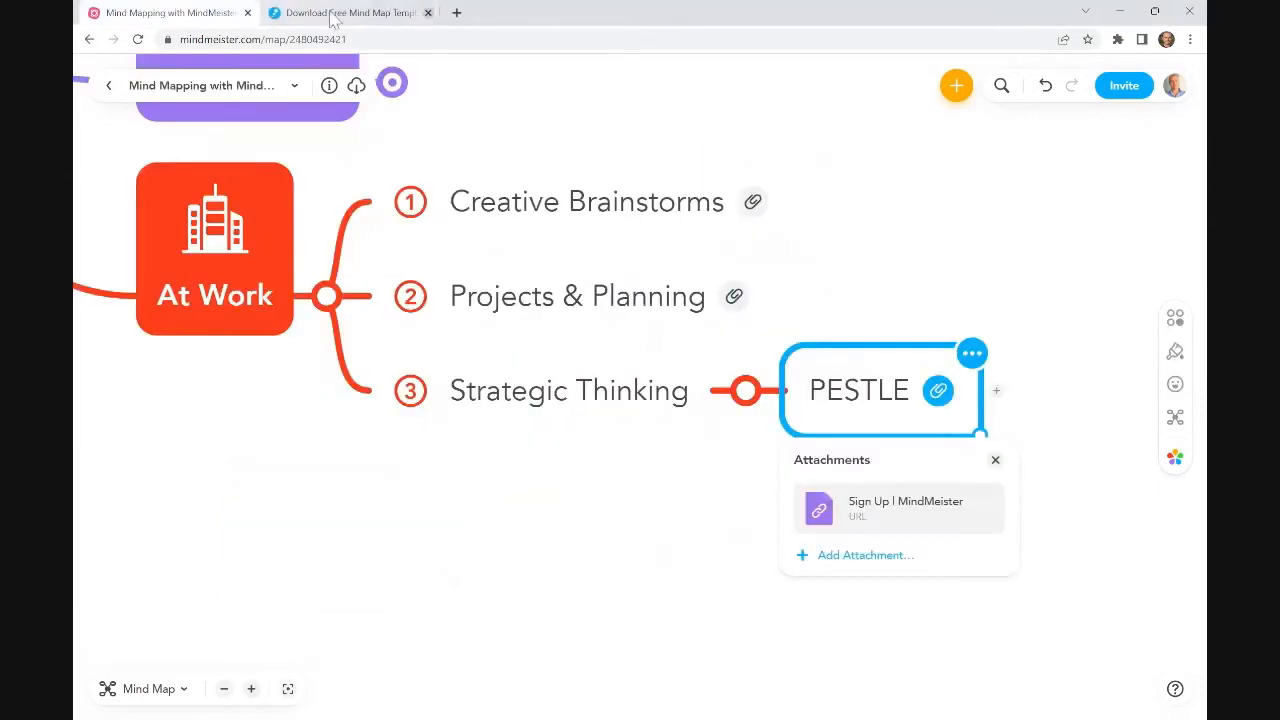
# Step: Collapse the PESTLE subtopic under Strategic Thinking and the whole At Work branch
pyautogui.click(745, 392)
pyautogui.moveTo(344, 504); pyautogui.dragTo(652, 630)
pyautogui.click(640, 424)
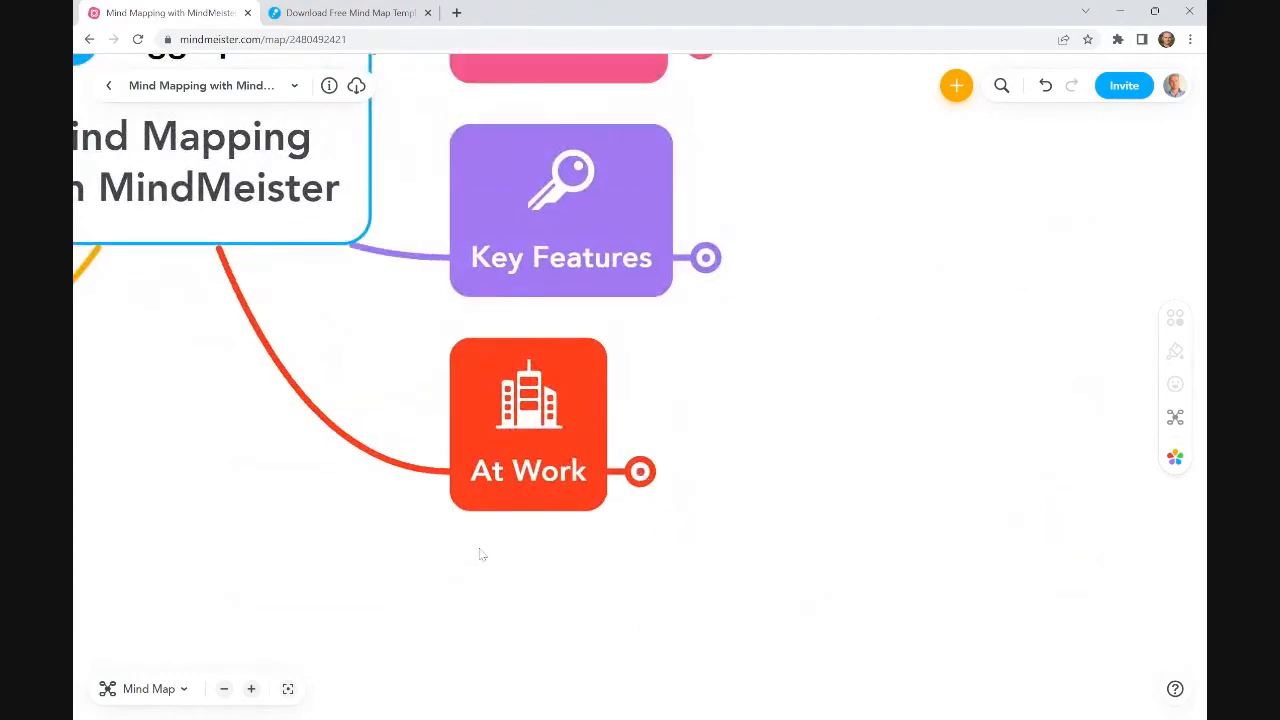
# Step: Expand the In Study branch of the Mind Mapping with MindMeister map
pyautogui.moveTo(482, 553); pyautogui.dragTo(798, 595)
pyautogui.moveTo(160, 589)
pyautogui.mouseDown()
pyautogui.moveTo(423, 589)
pyautogui.moveTo(671, 634)
pyautogui.mouseUp()
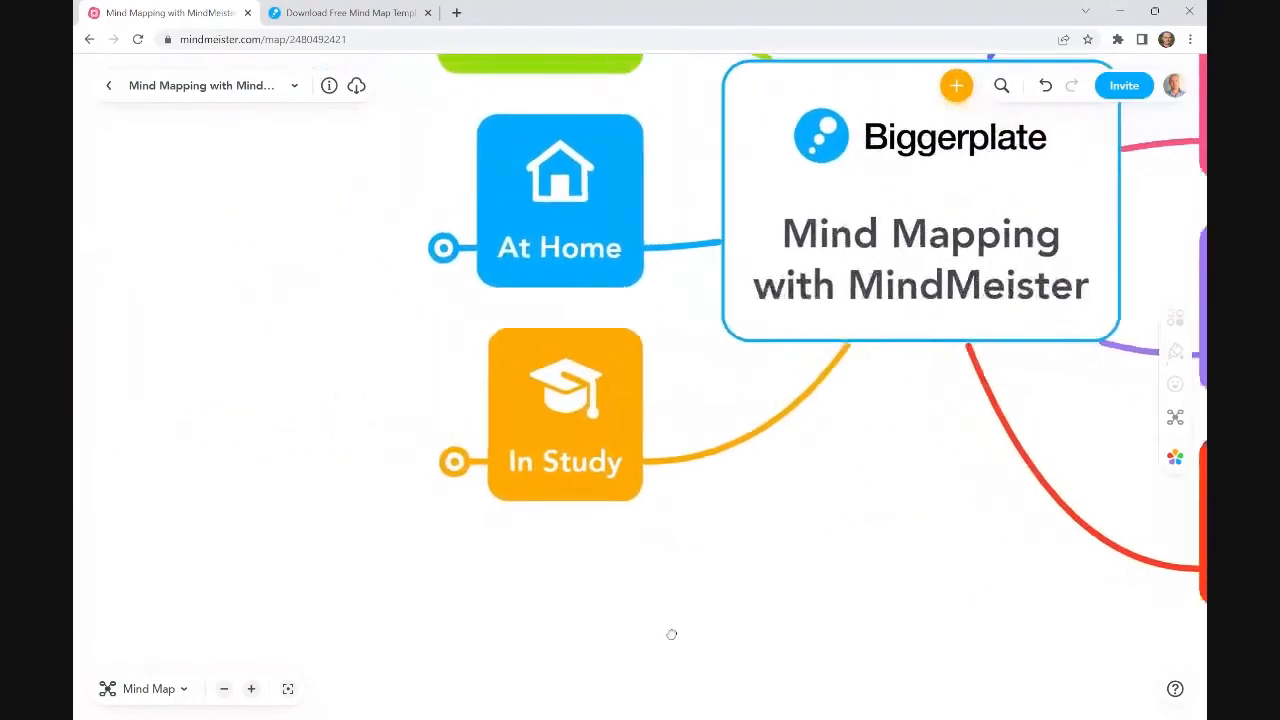
pyautogui.click(573, 500)
pyautogui.click(458, 463)
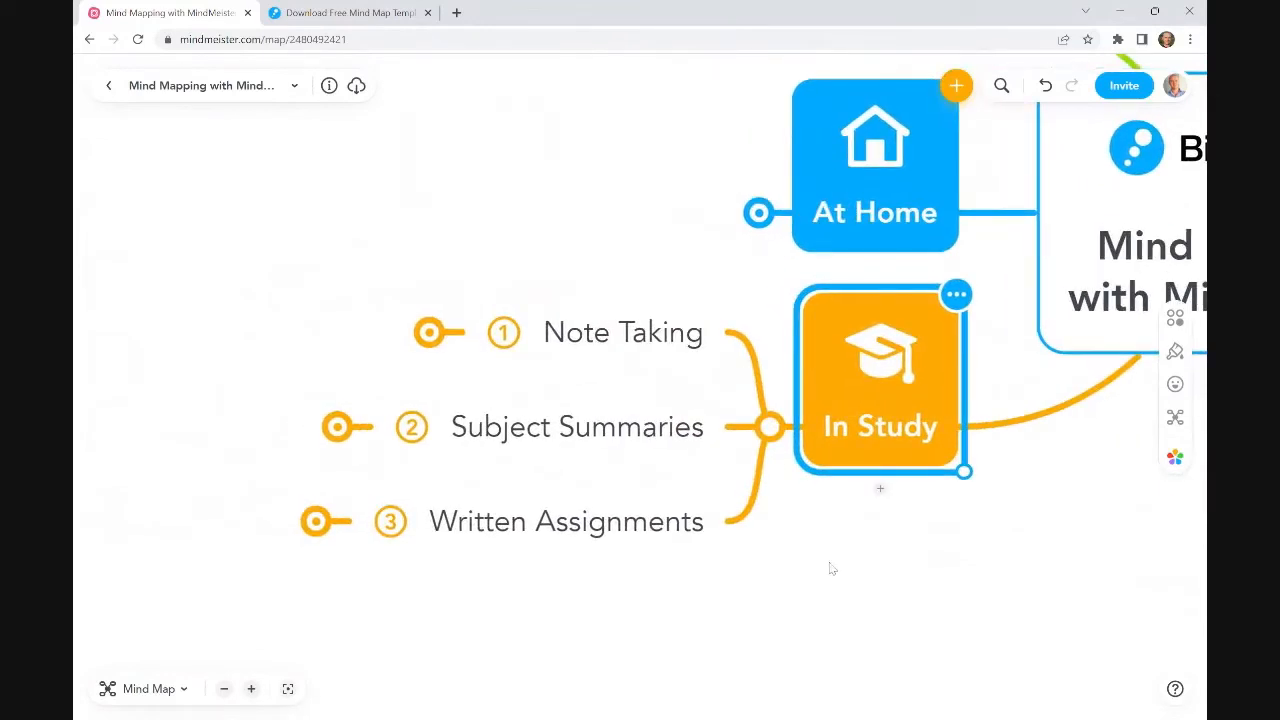
# Step: Go through the Note Taking, Subject Summaries and Written Assignments topics of the In Study branch one by one
pyautogui.click(590, 333)
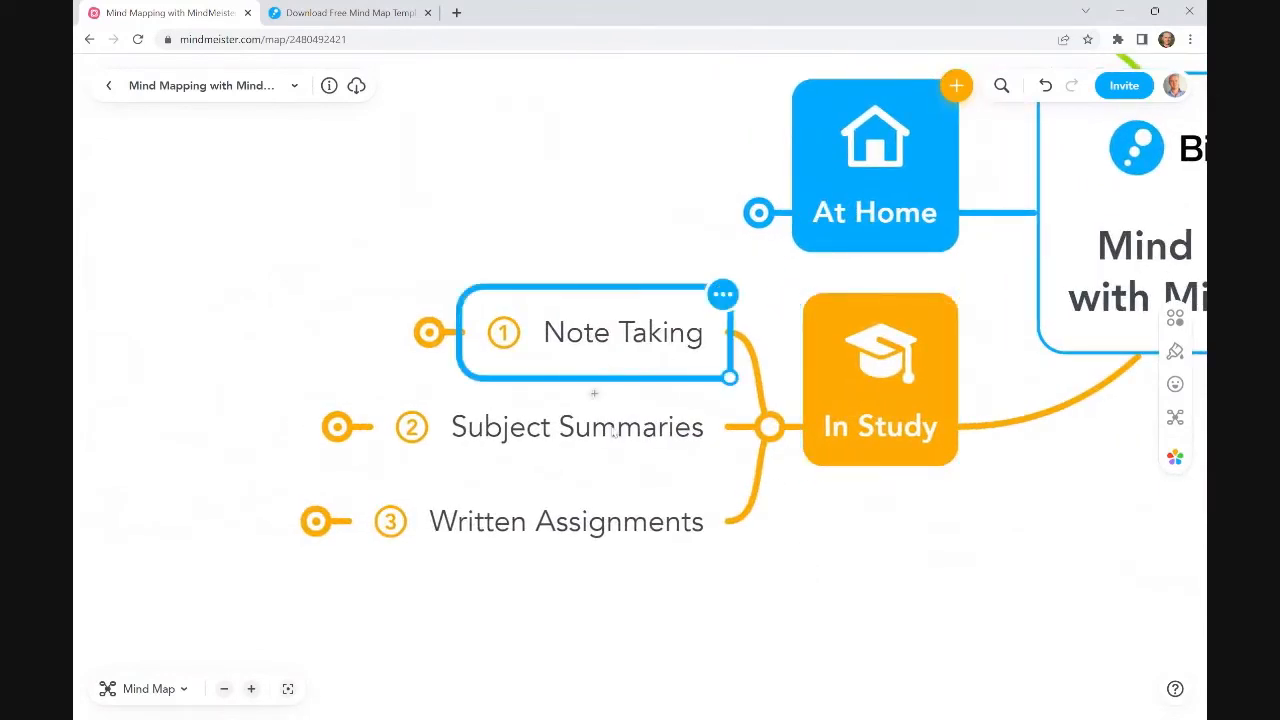
pyautogui.click(615, 432)
pyautogui.click(553, 528)
pyautogui.click(912, 578)
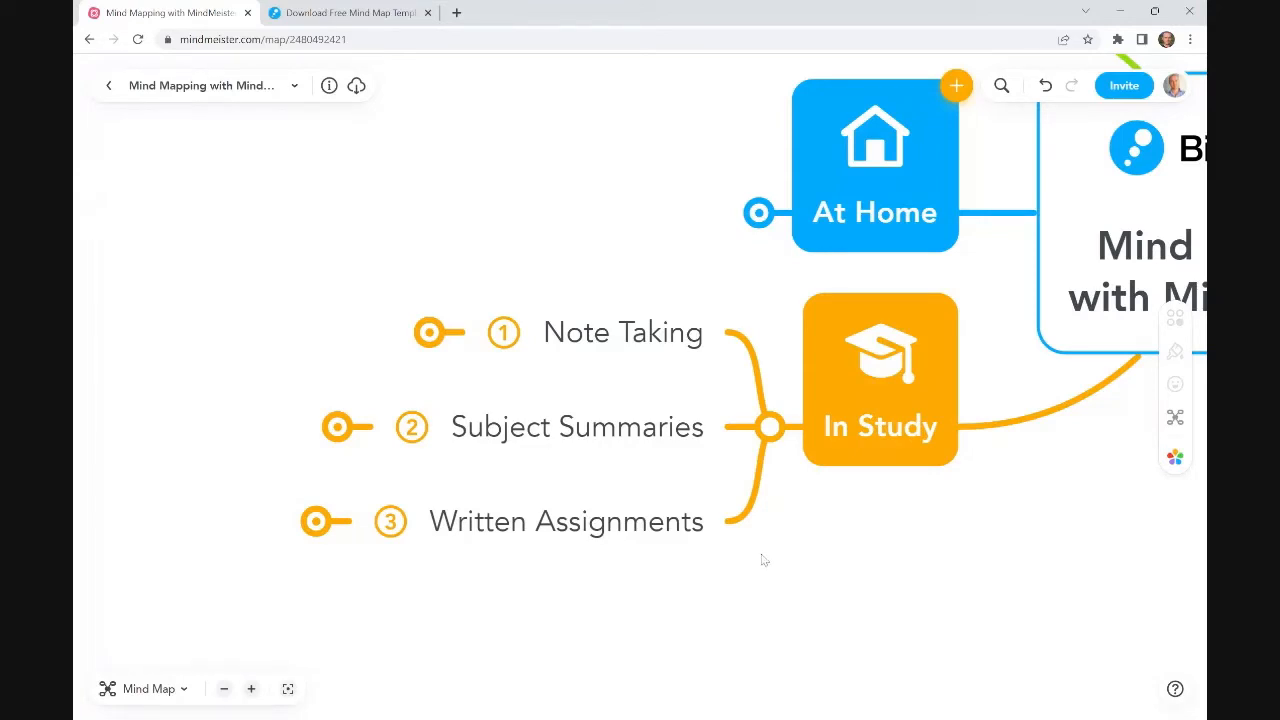
pyautogui.moveTo(711, 597); pyautogui.dragTo(809, 563)
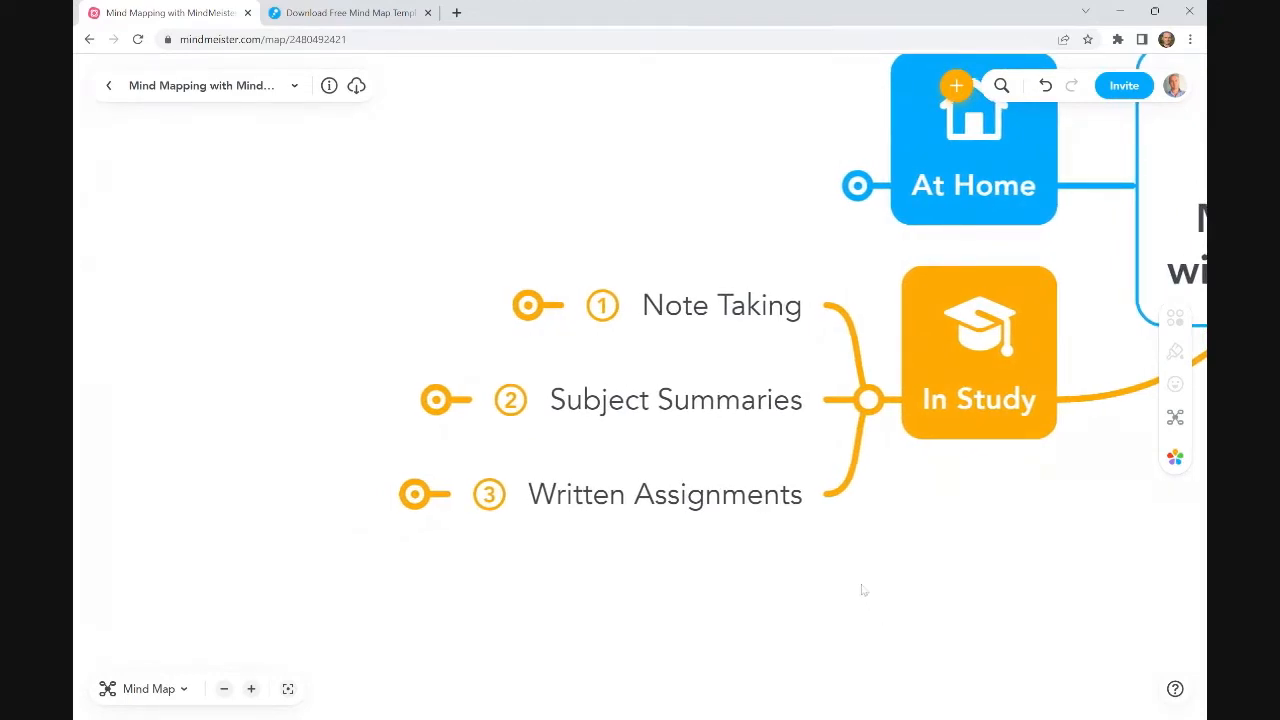
# Step: Expand the Note Taking topic under In Study
pyautogui.click(733, 310)
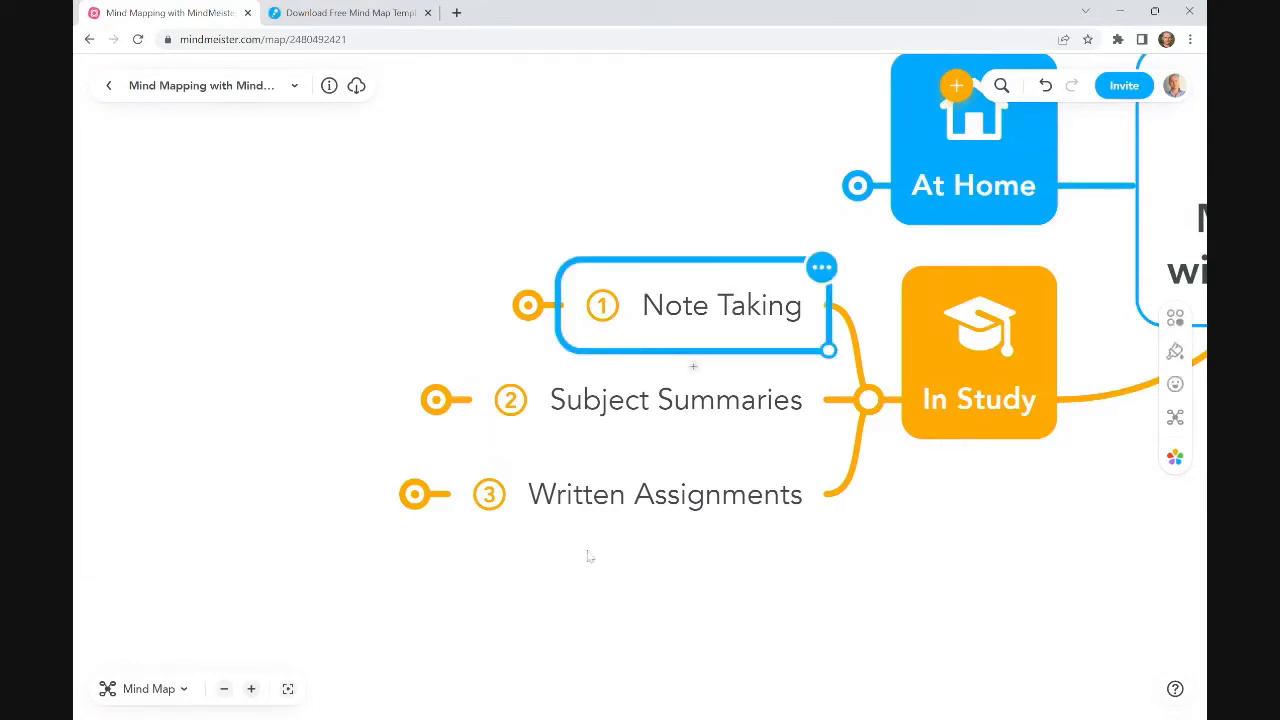
pyautogui.moveTo(644, 560); pyautogui.dragTo(780, 570)
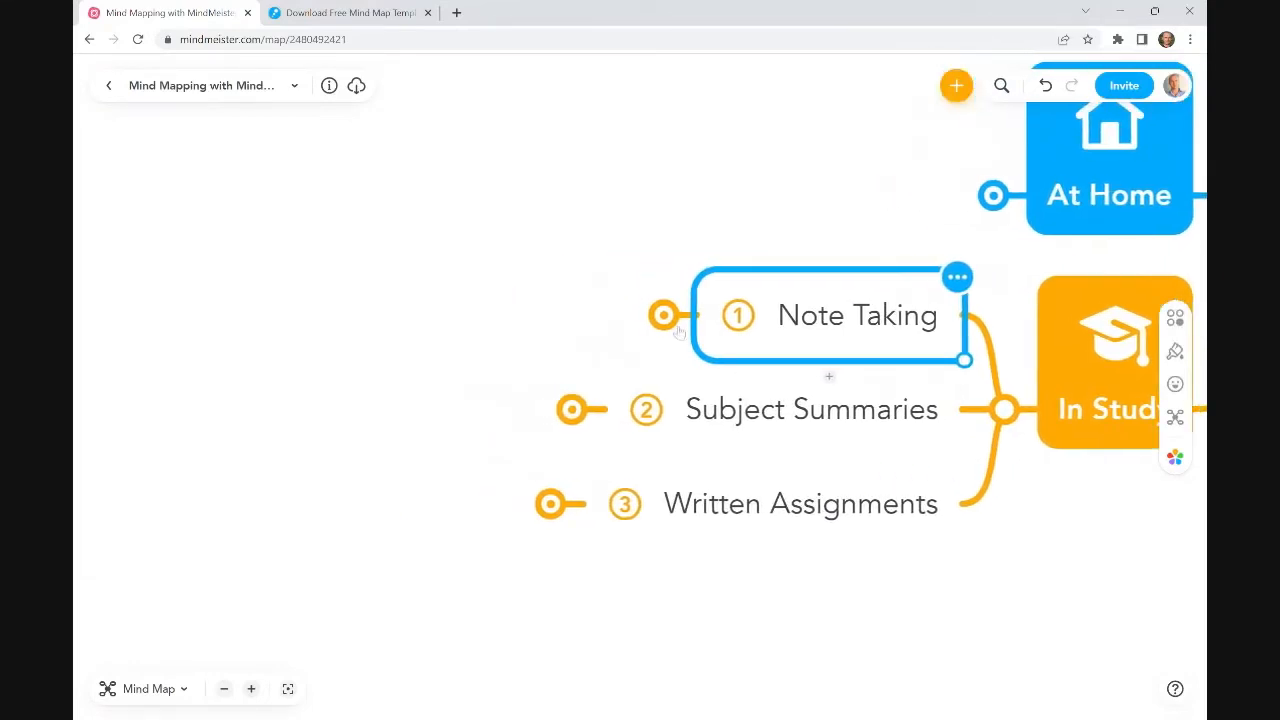
pyautogui.click(677, 330)
pyautogui.click(667, 318)
pyautogui.click(846, 317)
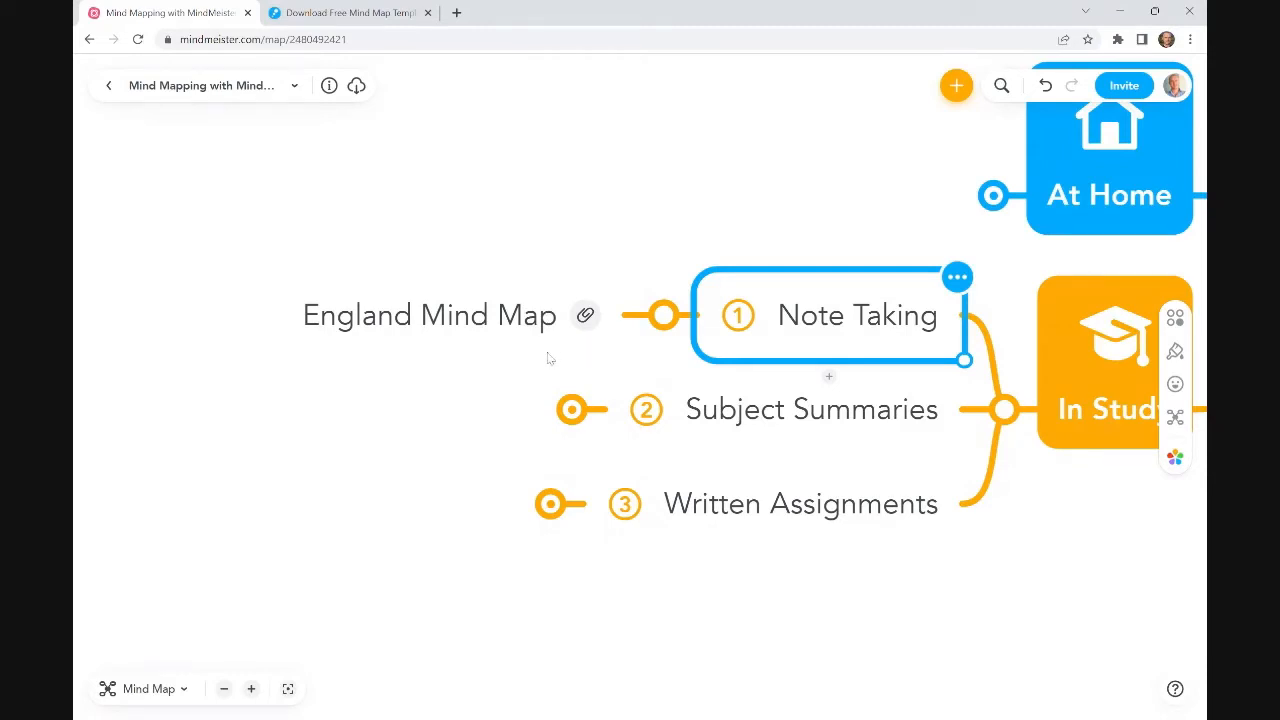
# Step: Open the map linked in the attachment of the England Mind Map topic
pyautogui.click(534, 325)
pyautogui.click(586, 316)
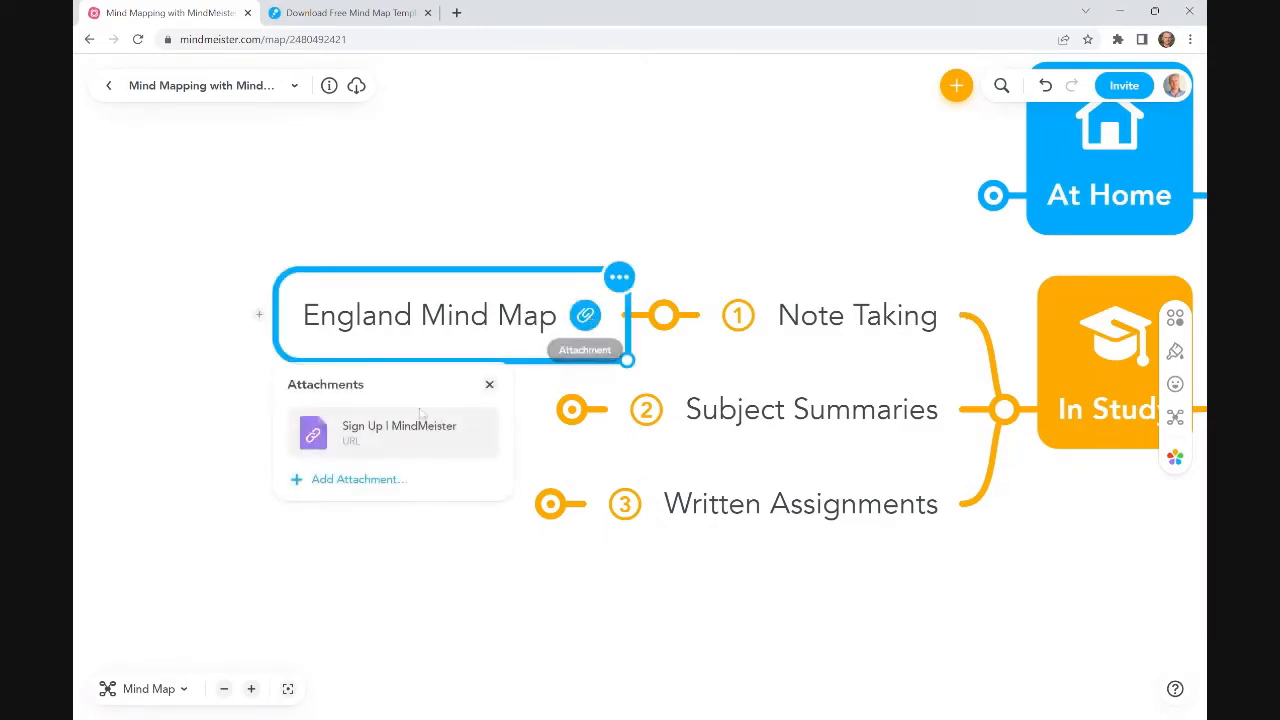
pyautogui.click(402, 434)
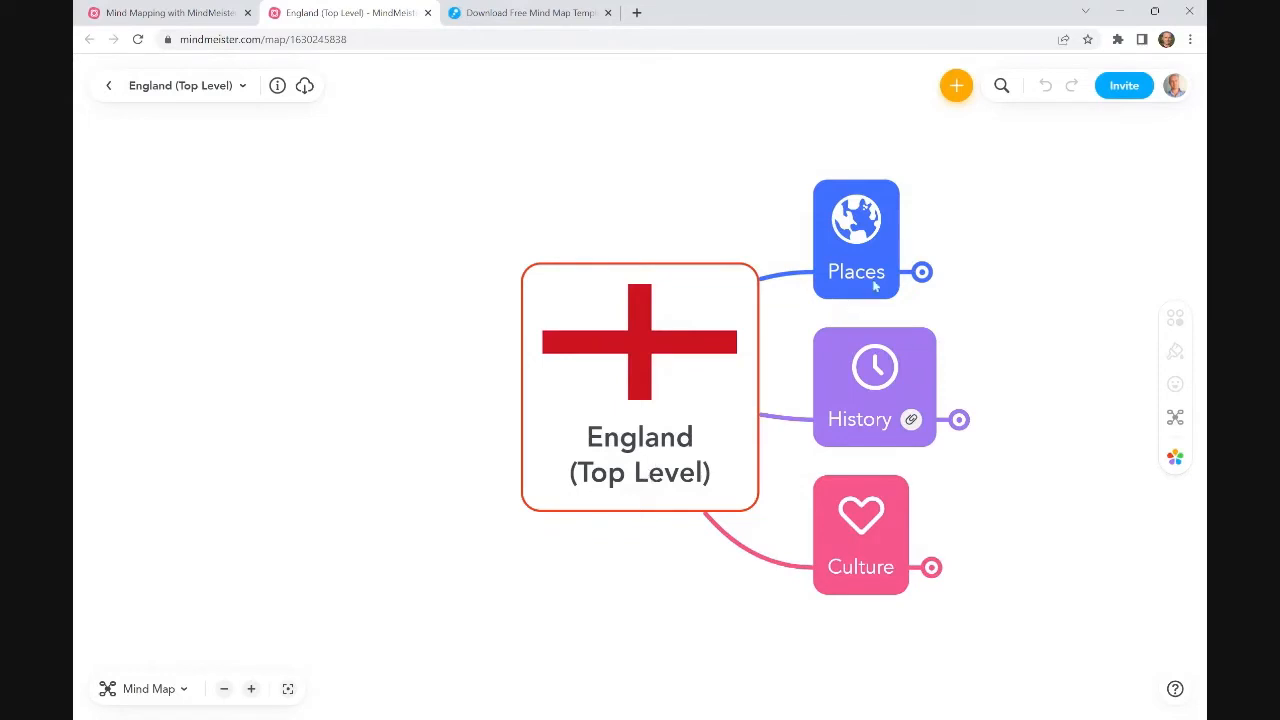
# Step: Expand the Places branch of the England map
pyautogui.moveTo(962, 405); pyautogui.dragTo(772, 396)
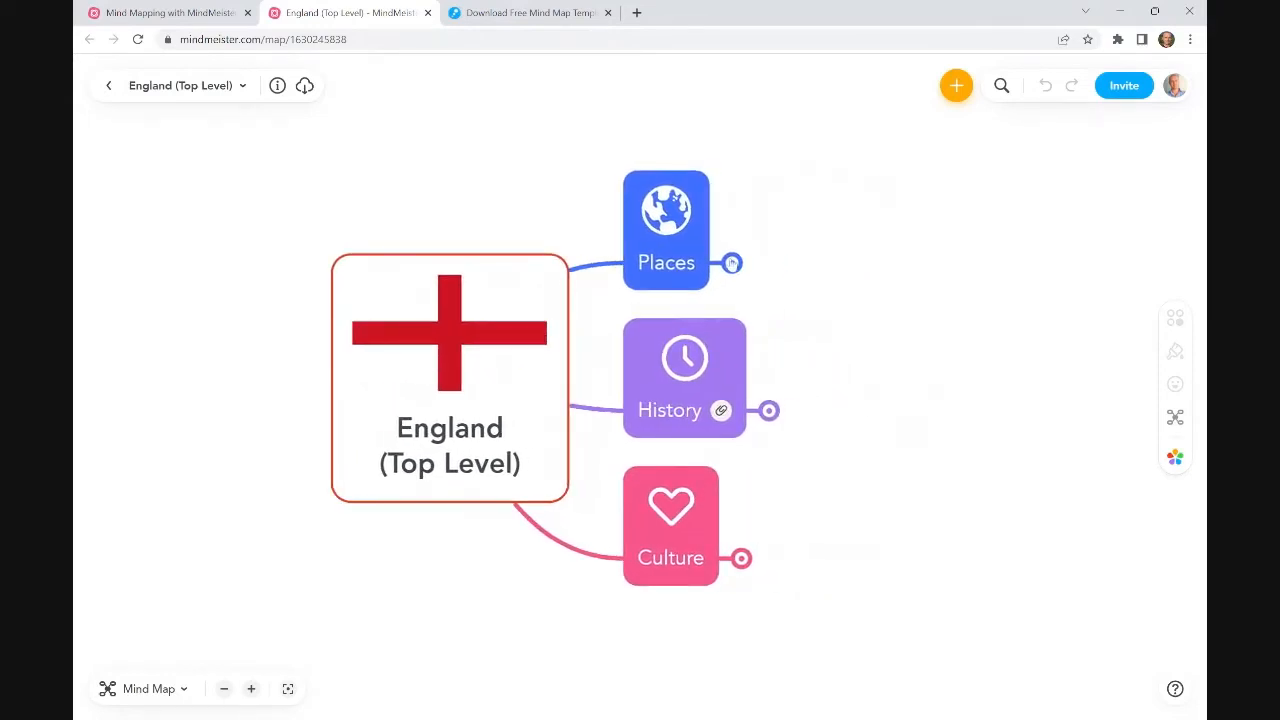
pyautogui.click(732, 263)
pyautogui.moveTo(1034, 260); pyautogui.dragTo(928, 343)
pyautogui.scroll(2, 928, 345)
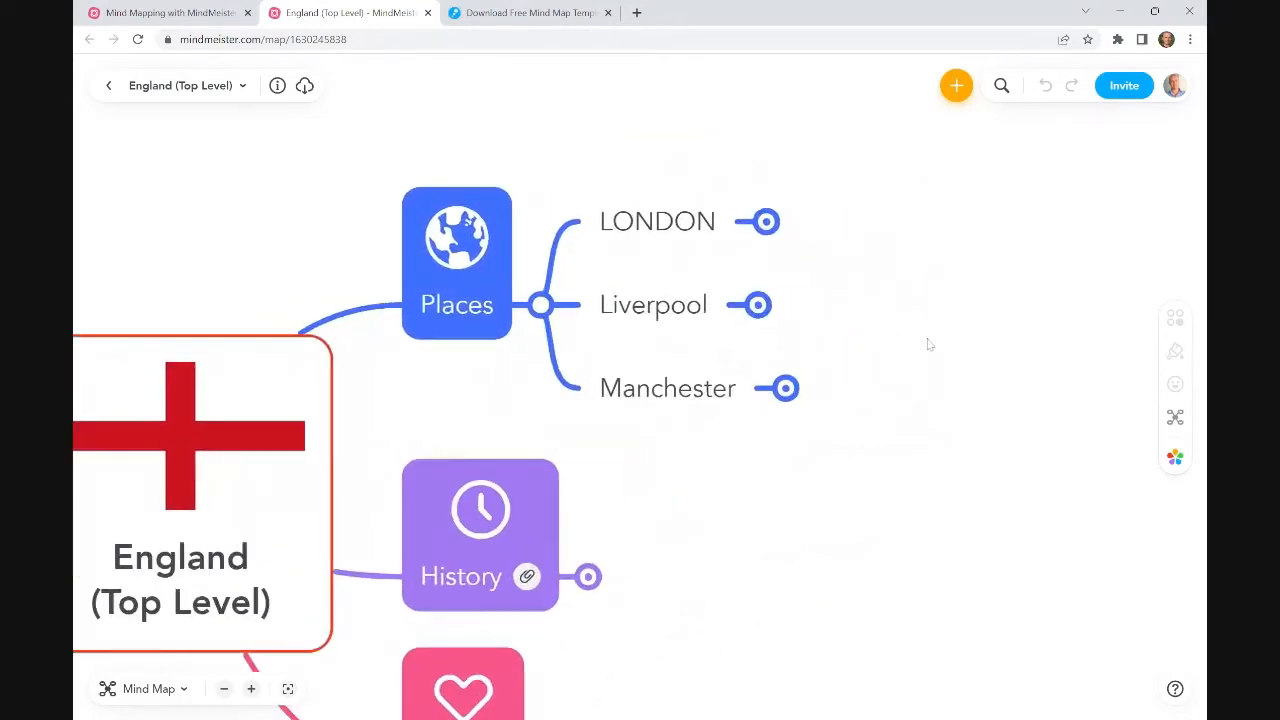
# Step: Add the Priority 1 icon to the LONDON topic under Places
pyautogui.click(704, 214)
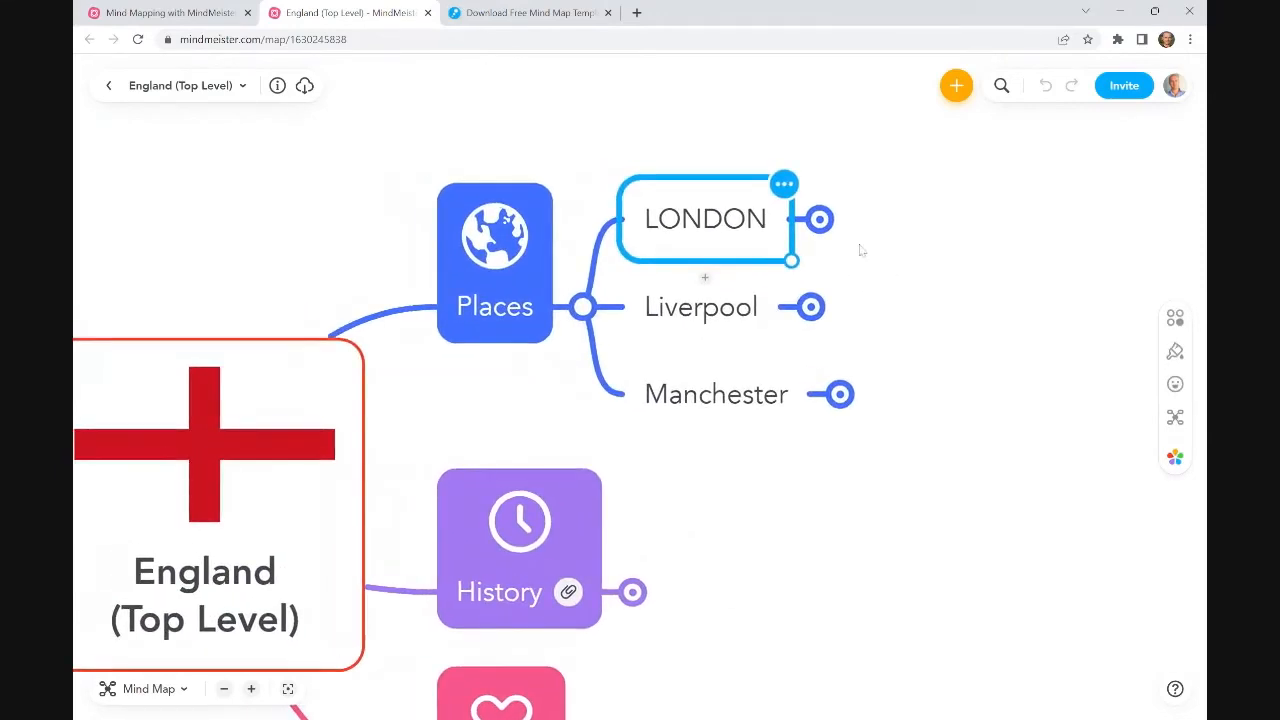
pyautogui.click(1176, 390)
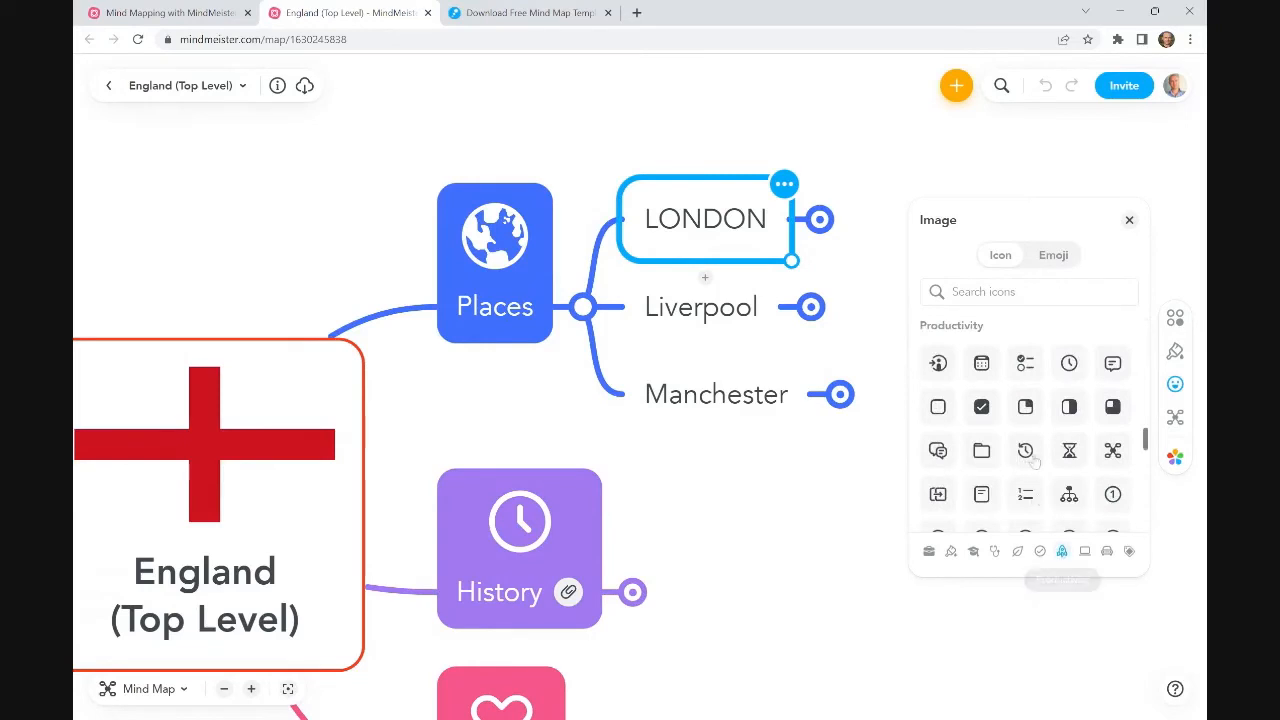
pyautogui.click(1111, 496)
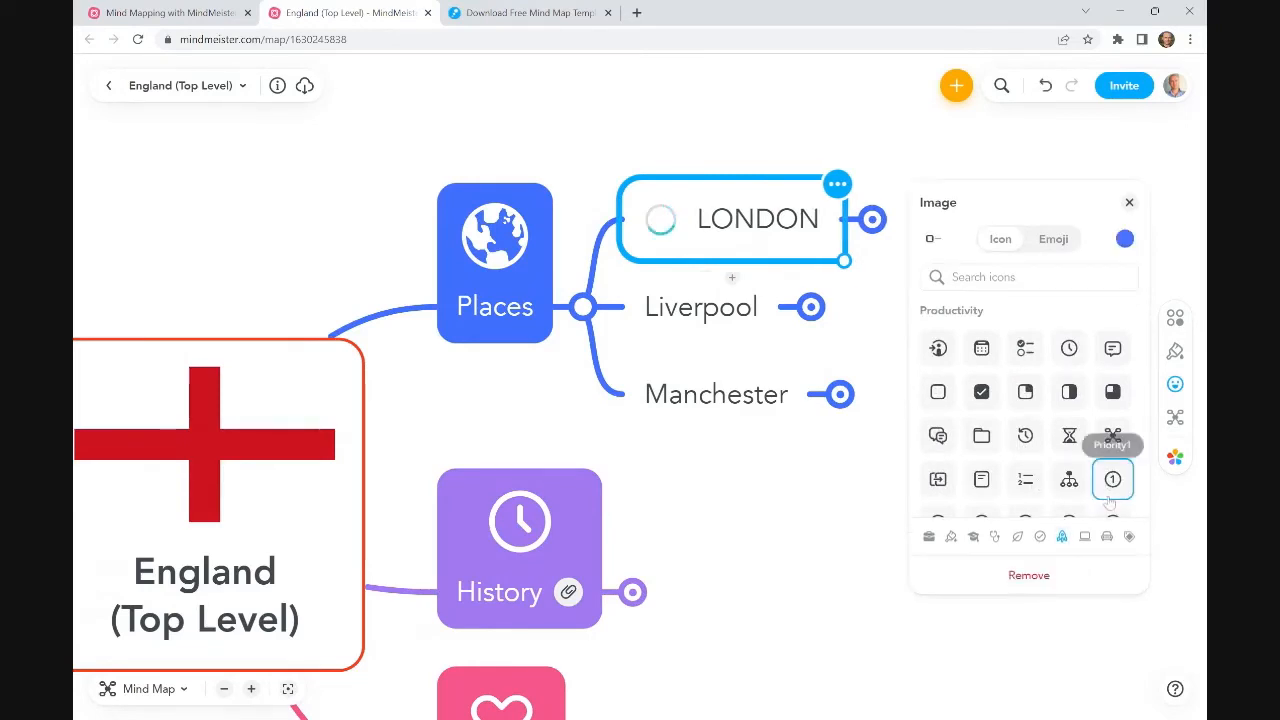
pyautogui.click(1129, 202)
pyautogui.moveTo(986, 310); pyautogui.dragTo(949, 331)
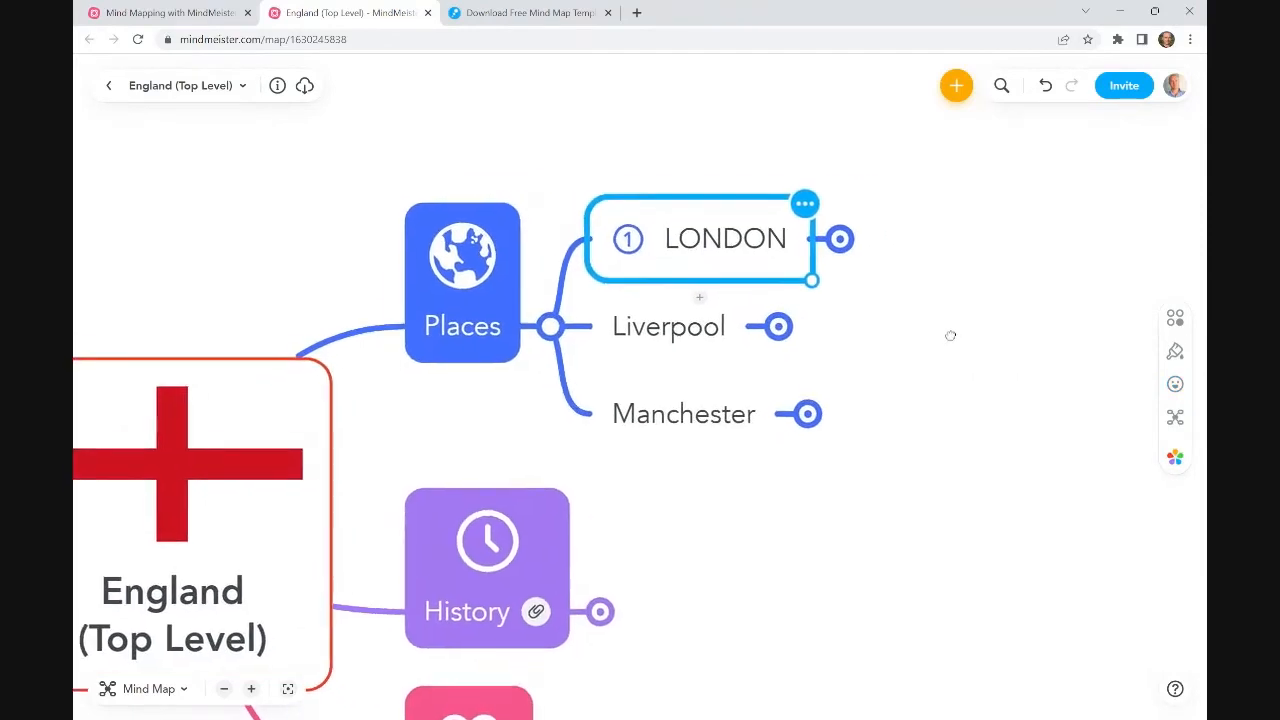
# Step: Expand the LONDON topic and go through its subtopics from Capital of England down to Famous for
pyautogui.click(833, 246)
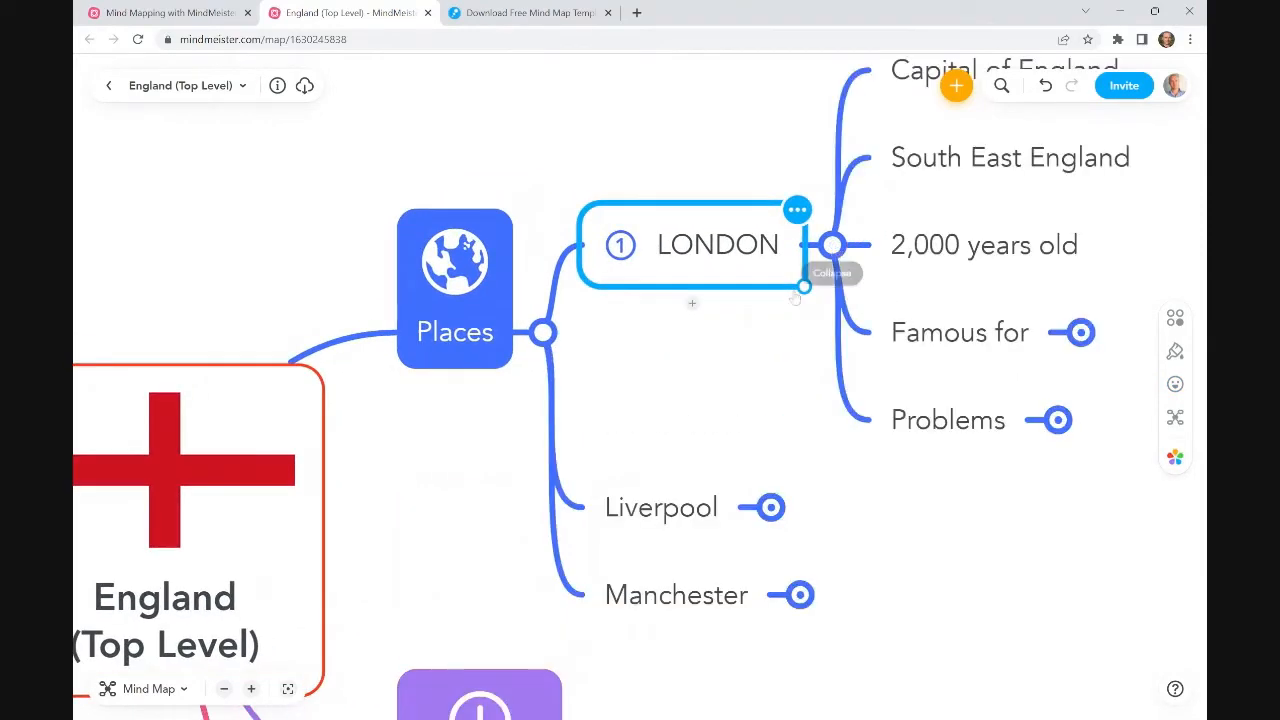
pyautogui.click(758, 138)
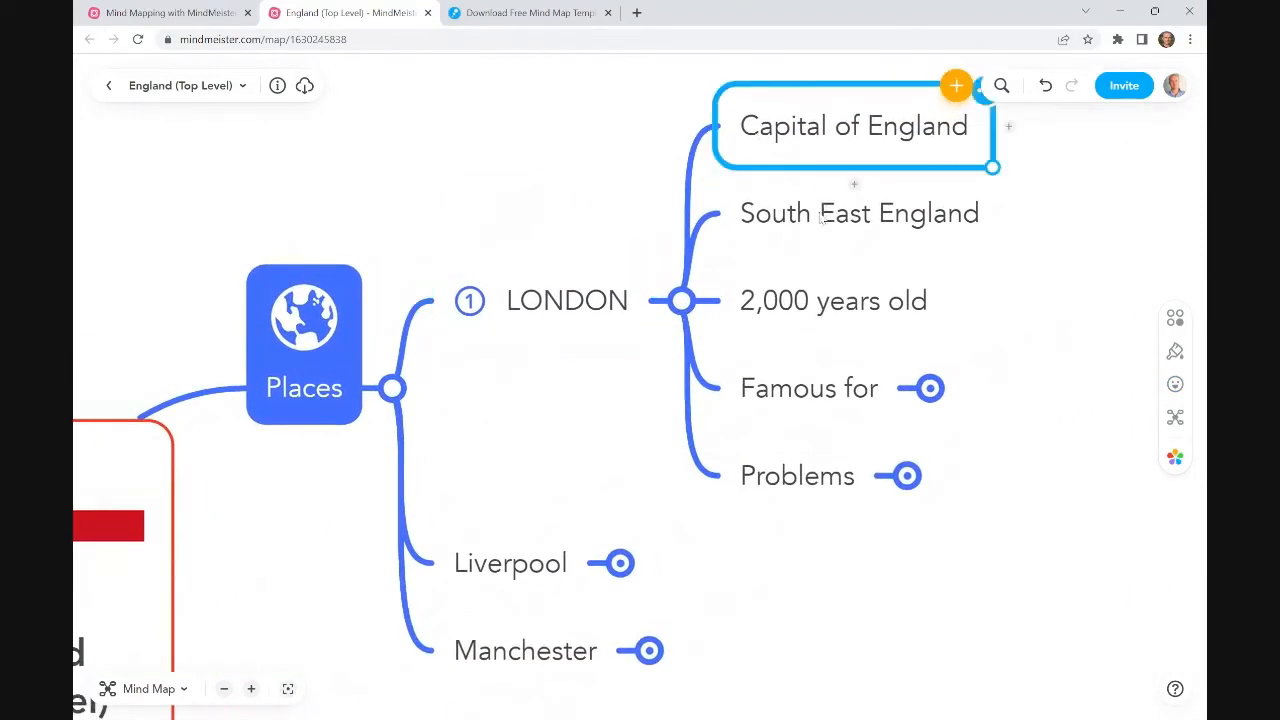
pyautogui.click(820, 212)
pyautogui.click(783, 298)
pyautogui.click(794, 389)
# Step: Examine the subtopics of Famous for and Problems under LONDON, including Pollution, and collapse them again
pyautogui.click(930, 389)
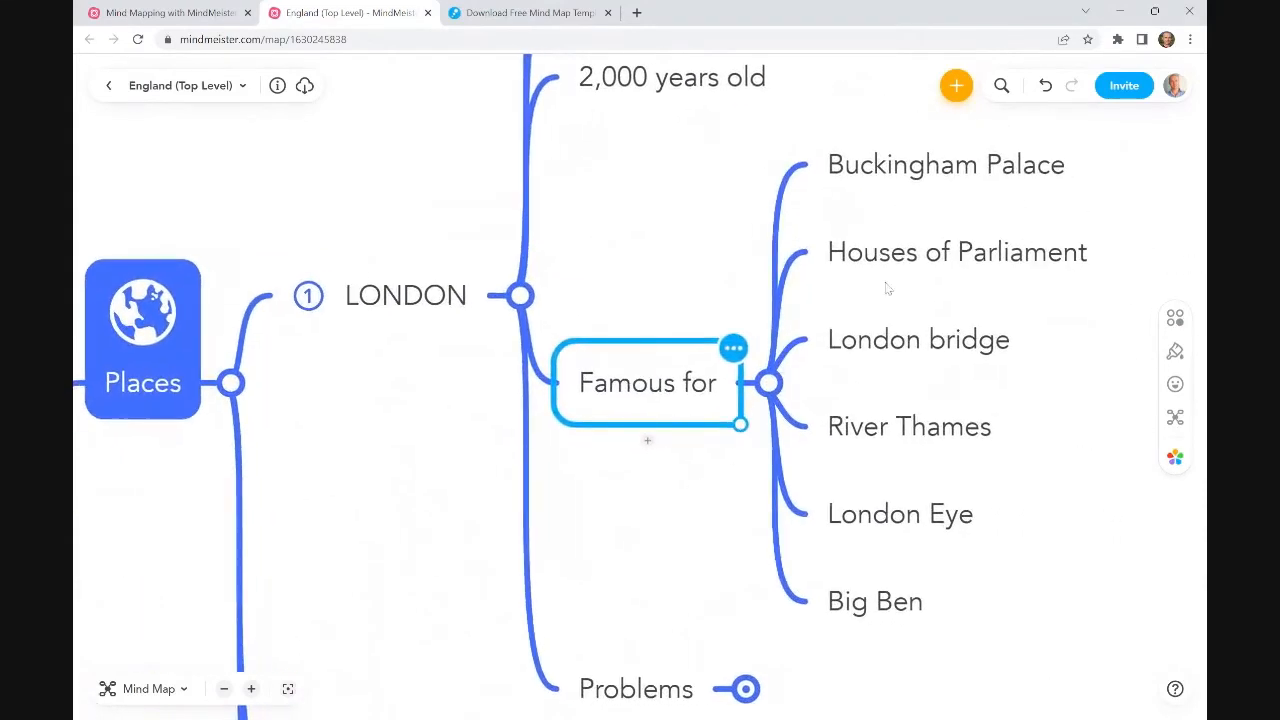
pyautogui.click(767, 385)
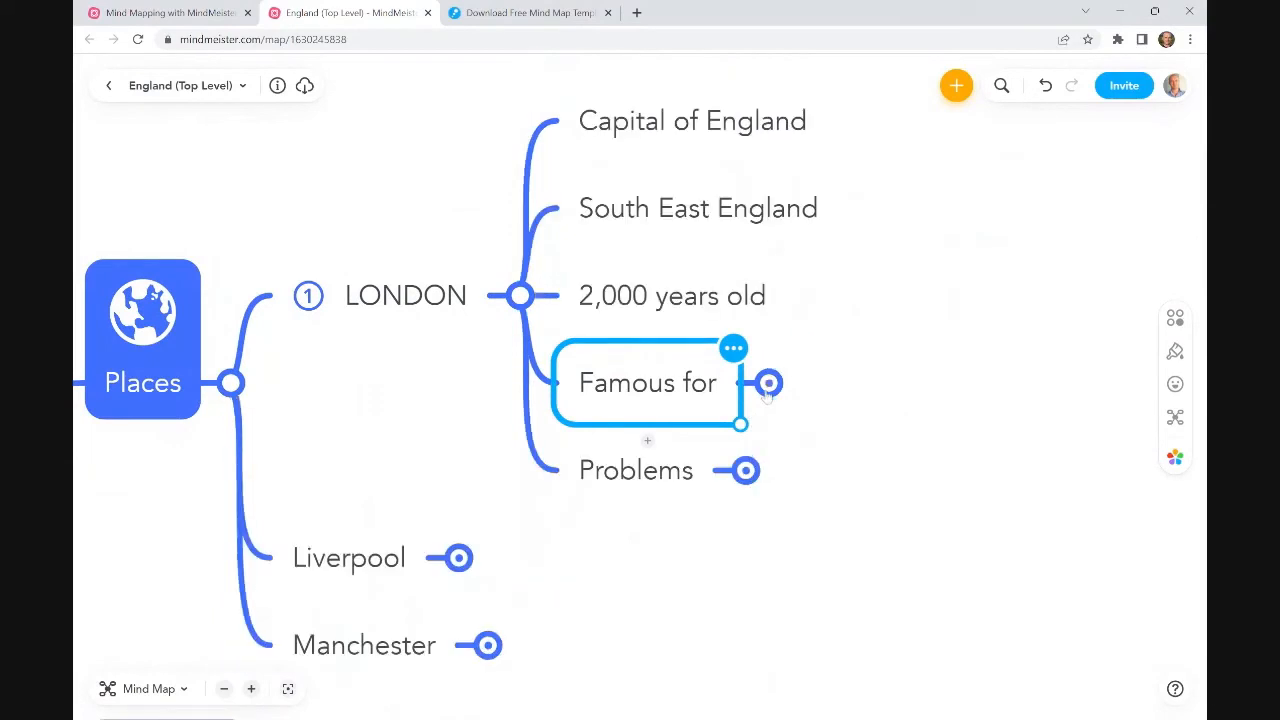
pyautogui.click(744, 472)
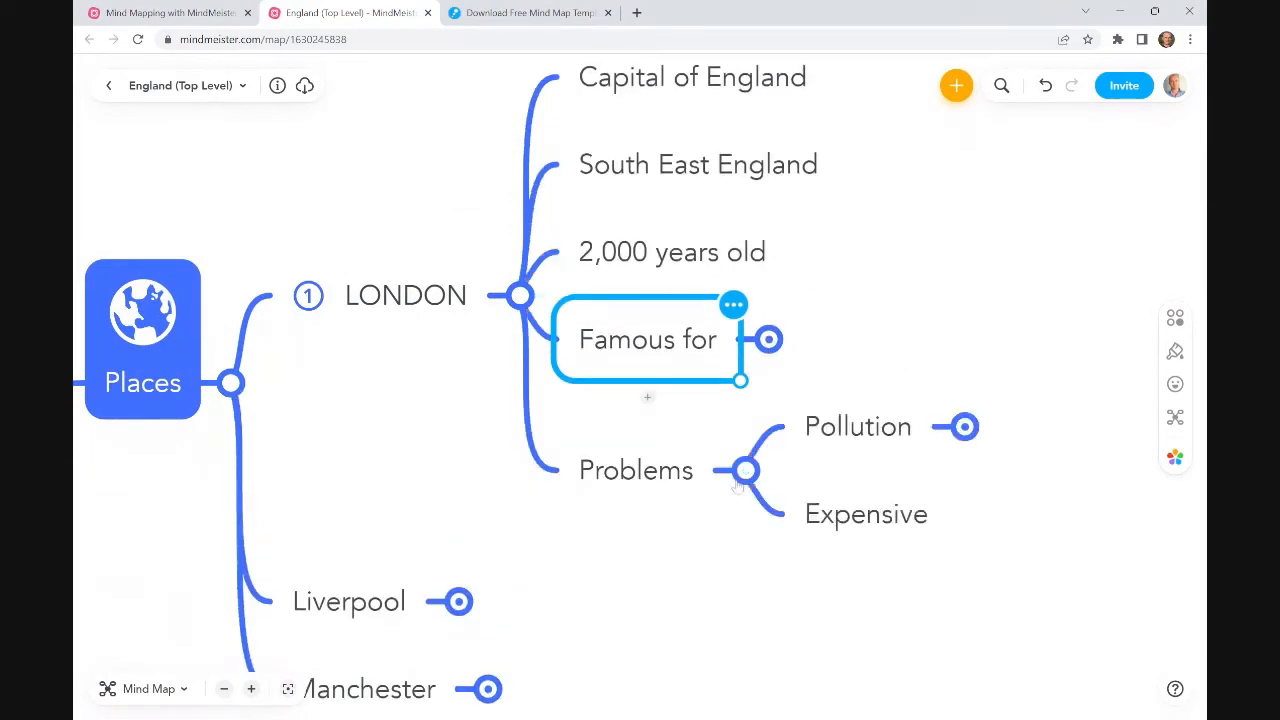
pyautogui.click(964, 427)
pyautogui.click(963, 428)
pyautogui.click(745, 471)
pyautogui.click(876, 427)
# Step: Expand the History branch of the England map
pyautogui.moveTo(875, 457); pyautogui.dragTo(1053, 424)
pyautogui.scroll(-1, 1050, 428)
pyautogui.moveTo(924, 527); pyautogui.dragTo(994, 420)
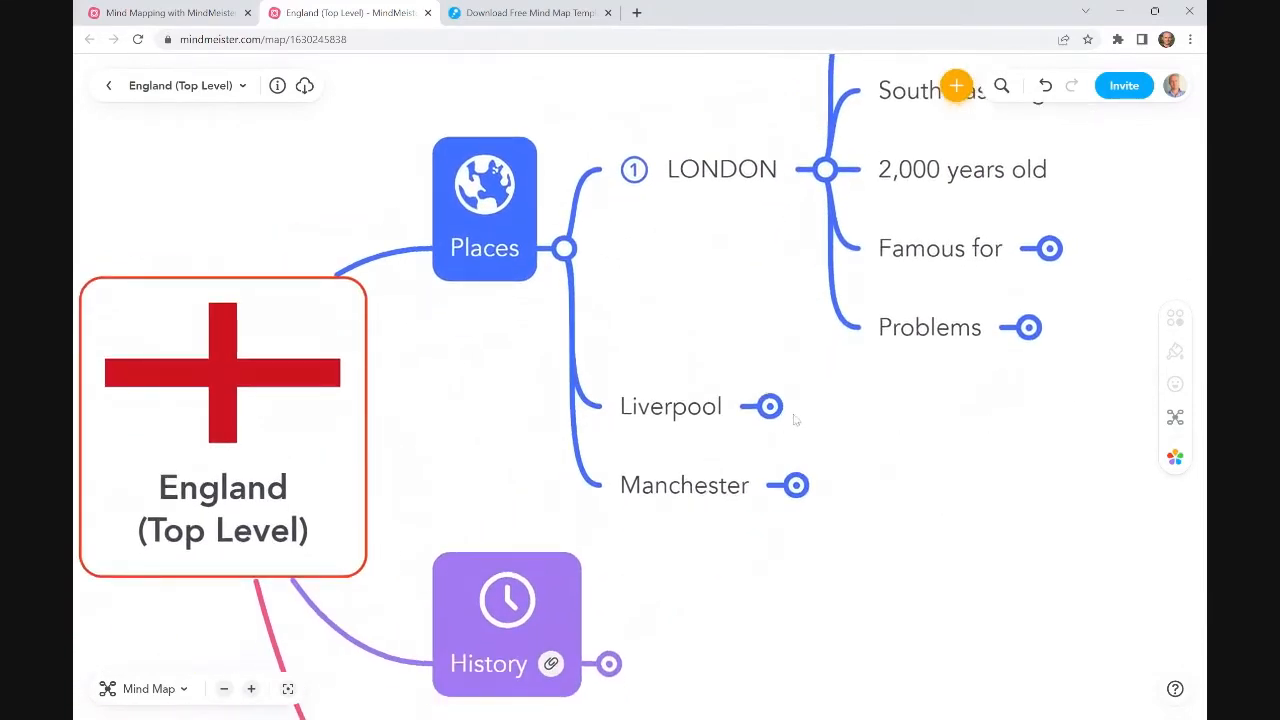
pyautogui.scroll(-5, 878, 418)
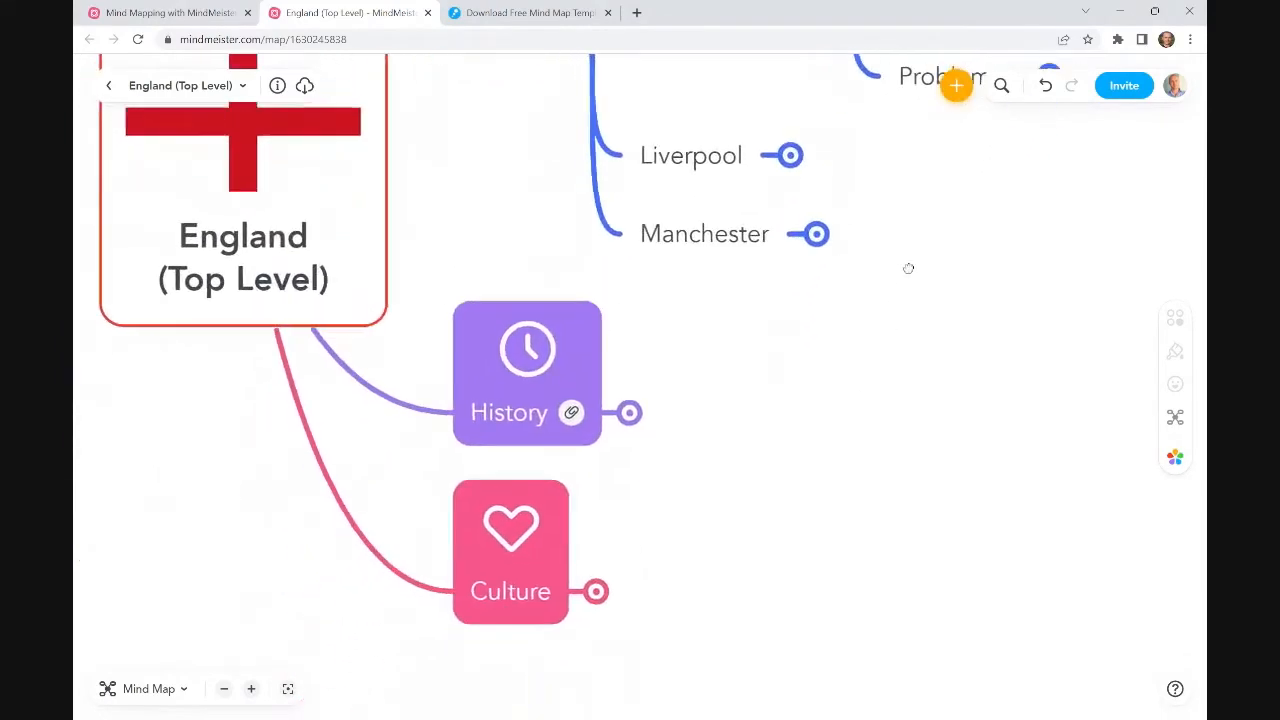
pyautogui.click(529, 409)
pyautogui.click(631, 408)
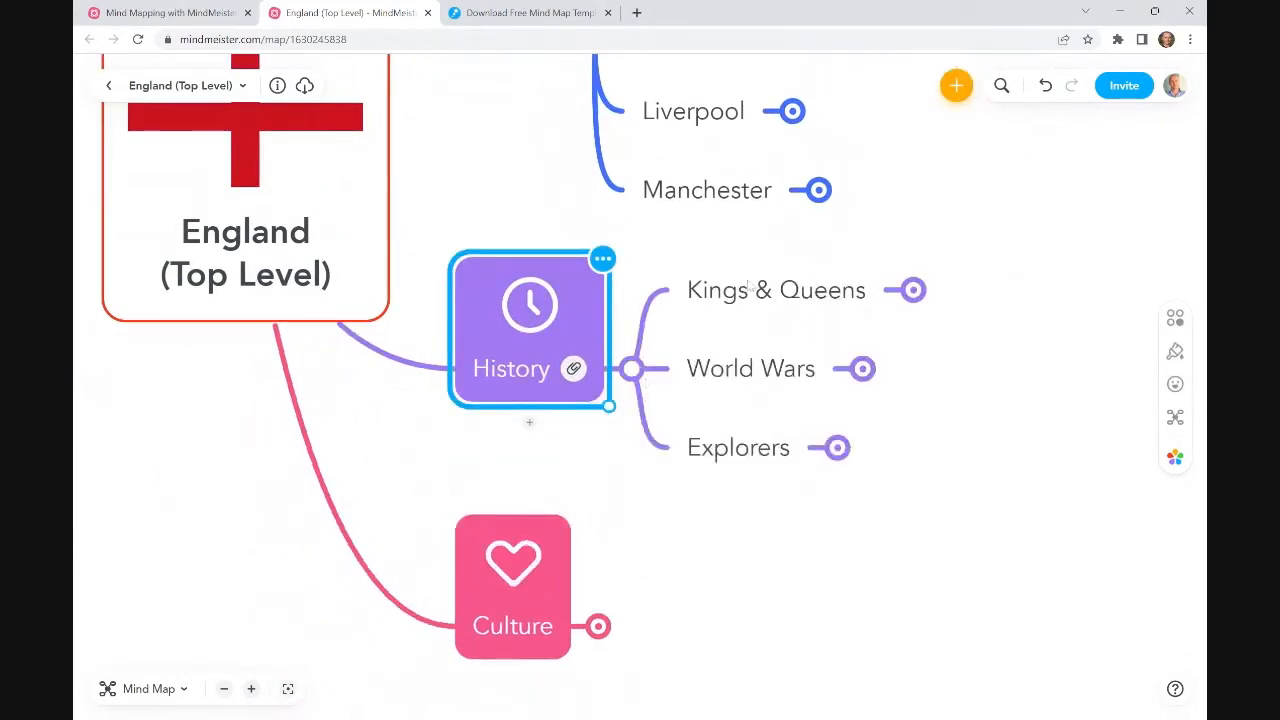
# Step: Review the Kings & Queens, World Wars and Explorers topics of the History branch in relation to the central England topic
pyautogui.click(750, 288)
pyautogui.click(712, 370)
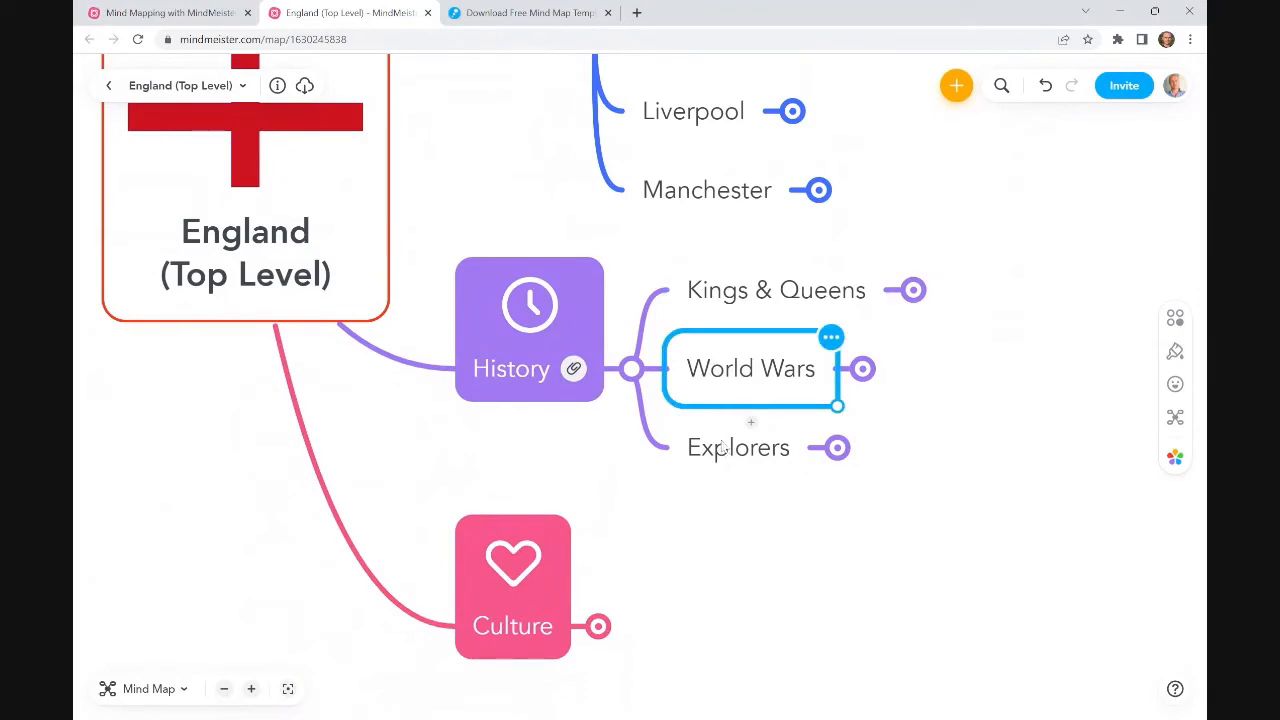
pyautogui.click(728, 452)
pyautogui.click(982, 402)
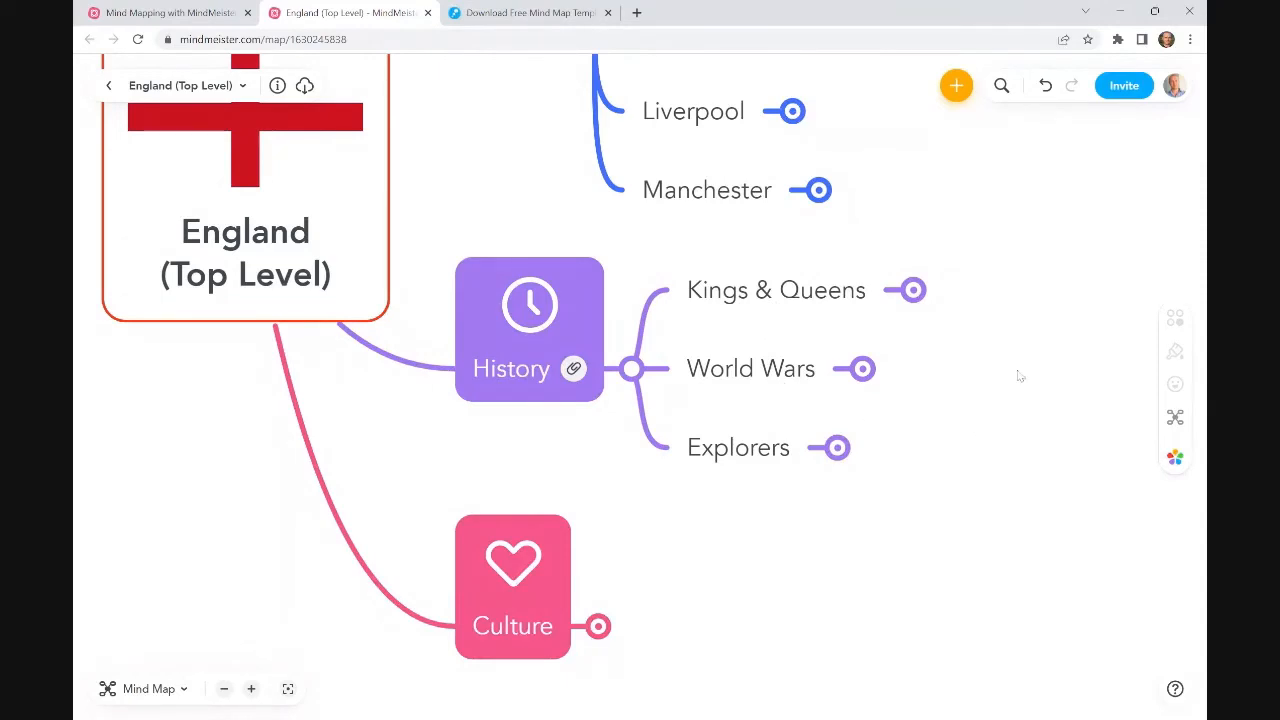
pyautogui.moveTo(1020, 376); pyautogui.dragTo(1012, 418)
pyautogui.click(253, 333)
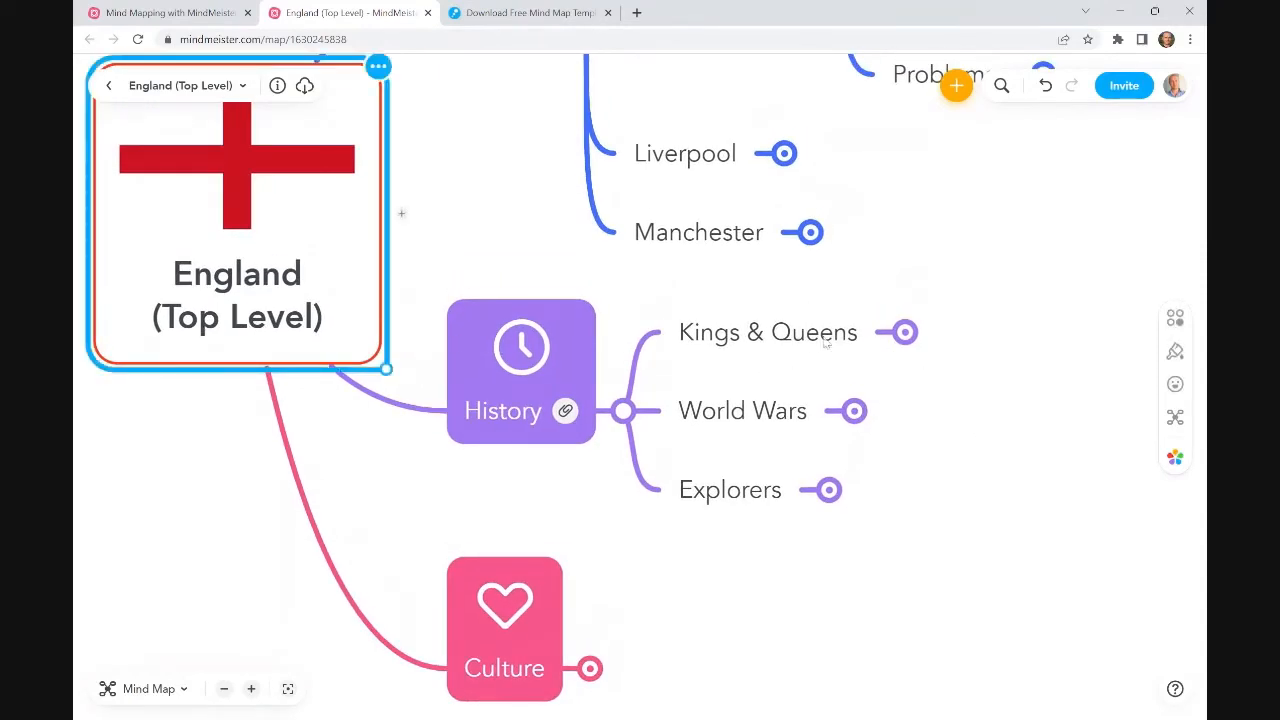
pyautogui.click(768, 338)
pyautogui.click(766, 395)
pyautogui.click(727, 492)
pyautogui.click(929, 486)
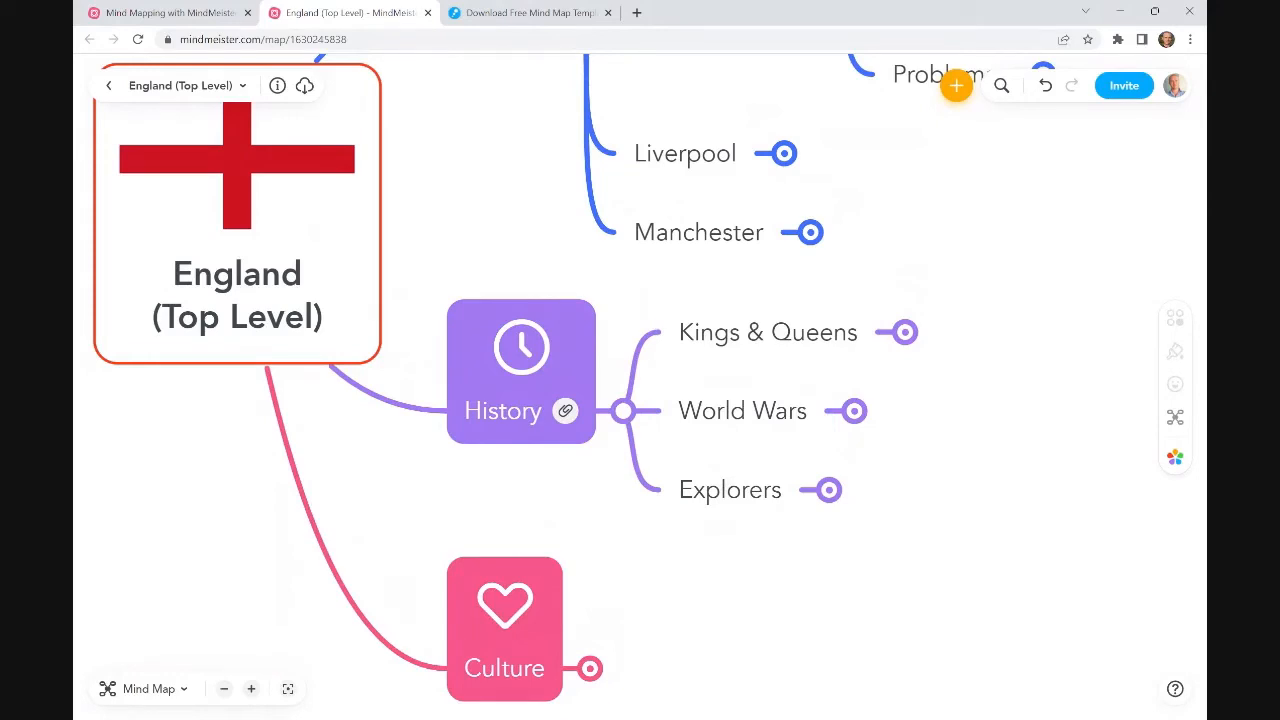
# Step: Expand the Kings & Queens topic under History and select its Queen Victoria subtopic
pyautogui.click(820, 347)
pyautogui.click(905, 334)
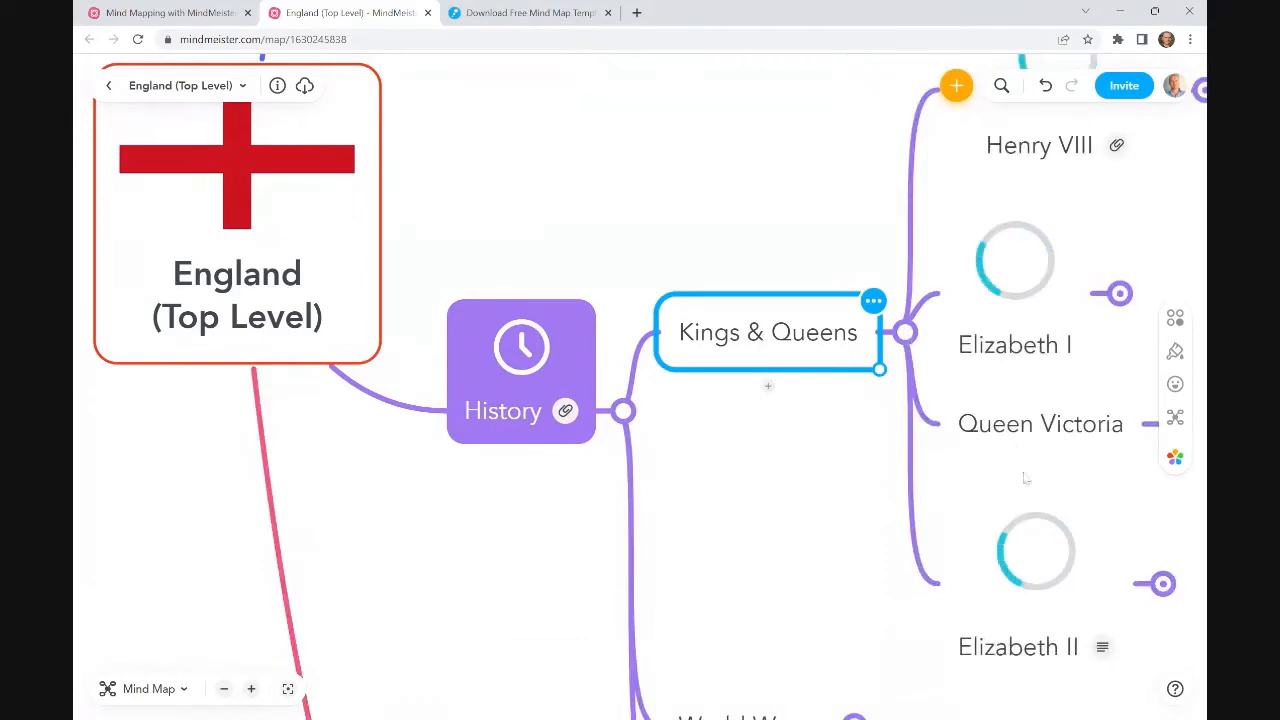
pyautogui.click(1020, 435)
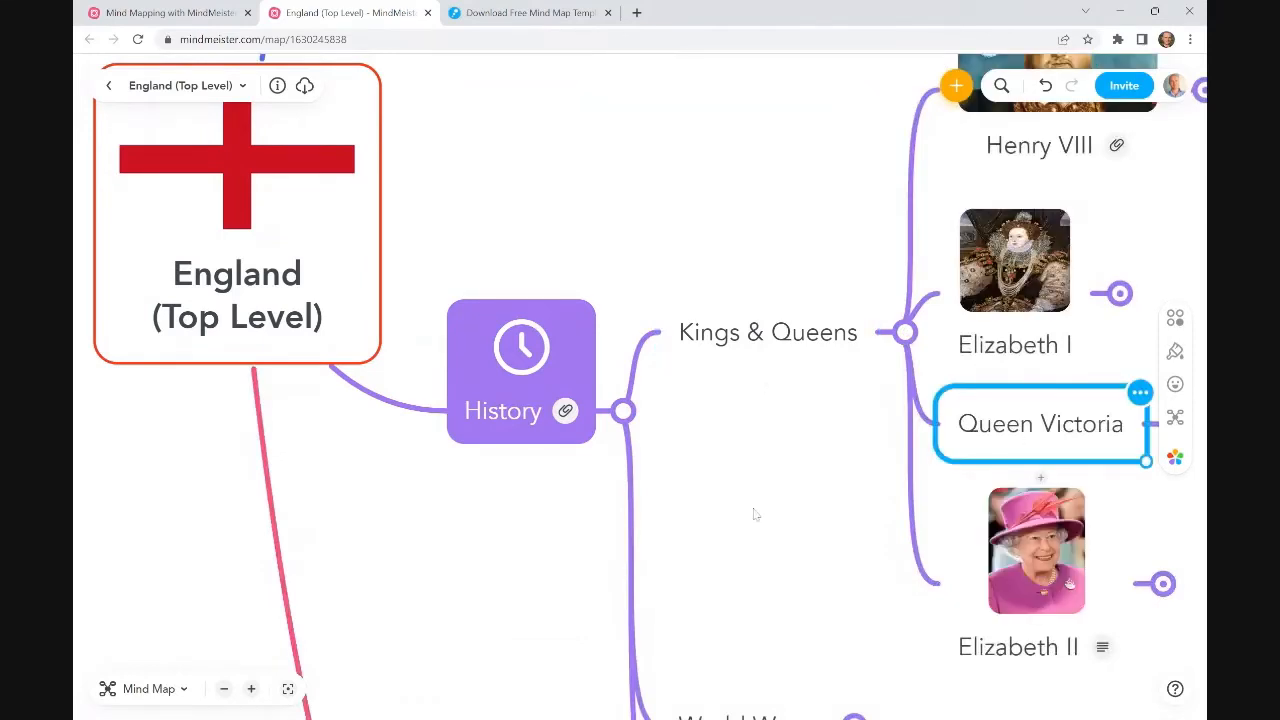
# Step: Check the subtopics of Explorers under History, collapse them again and return to Kings & Queens
pyautogui.scroll(-5, 755, 514)
pyautogui.click(757, 517)
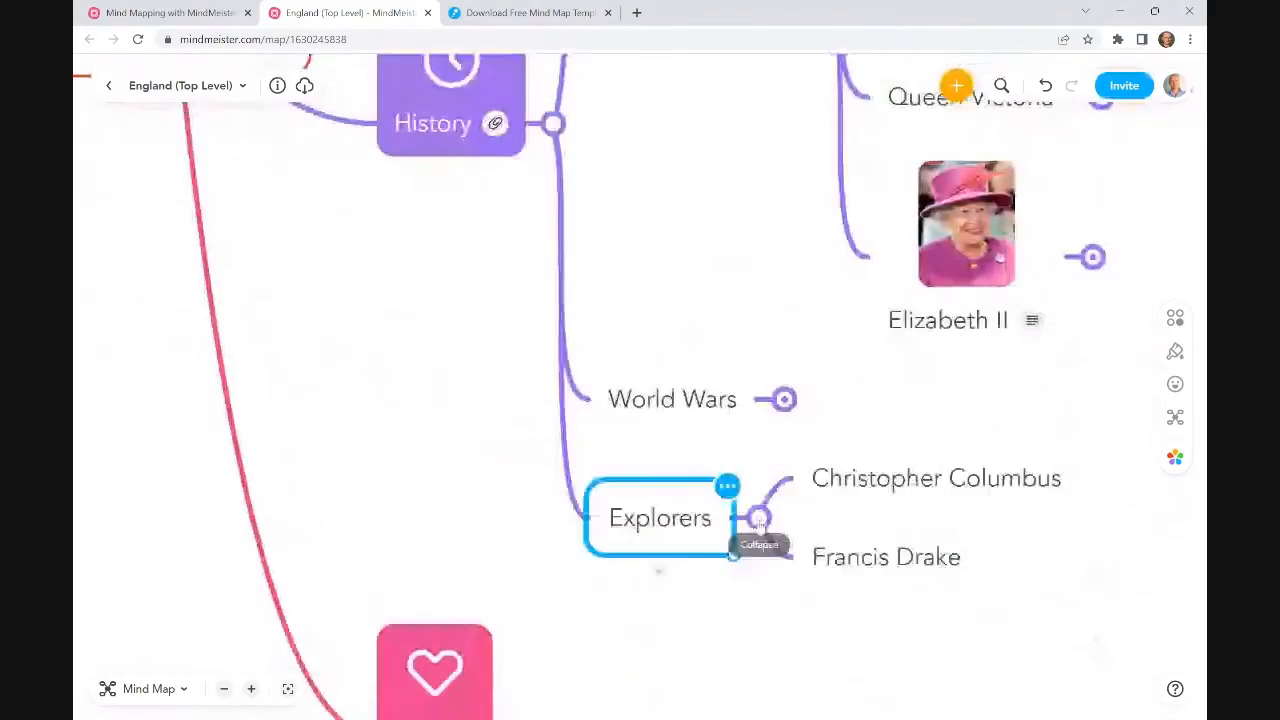
pyautogui.click(759, 517)
pyautogui.scroll(5, 694, 354)
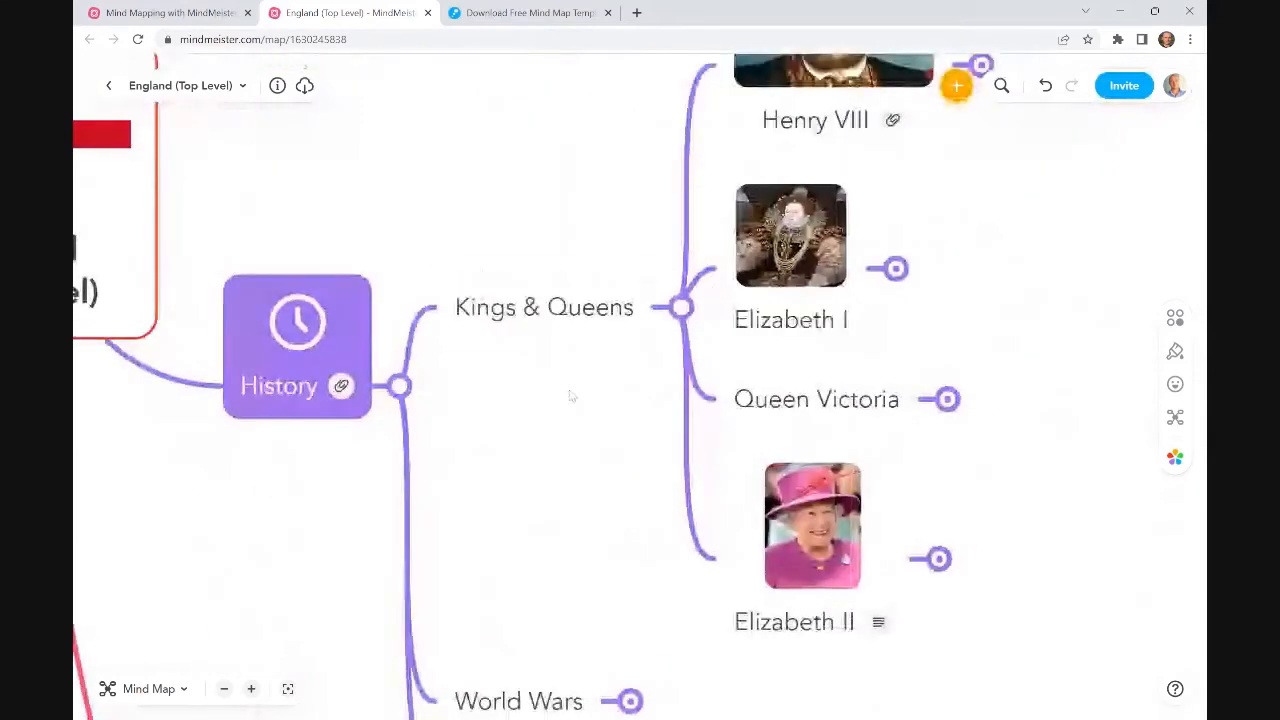
# Step: Inspect the Kings & Queens topic and the picture on its Henry VIII subtopic
pyautogui.click(548, 315)
pyautogui.moveTo(1051, 260); pyautogui.dragTo(868, 460)
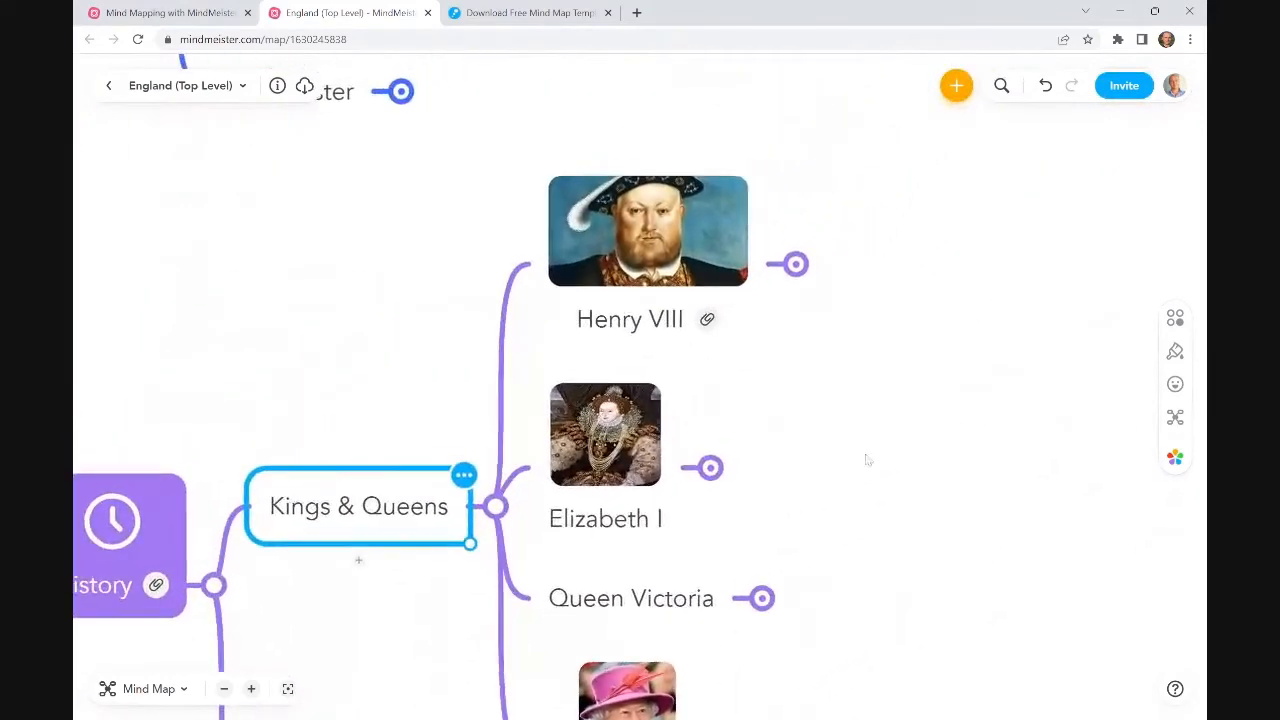
pyautogui.scroll(1, 868, 460)
pyautogui.moveTo(808, 366); pyautogui.dragTo(911, 412)
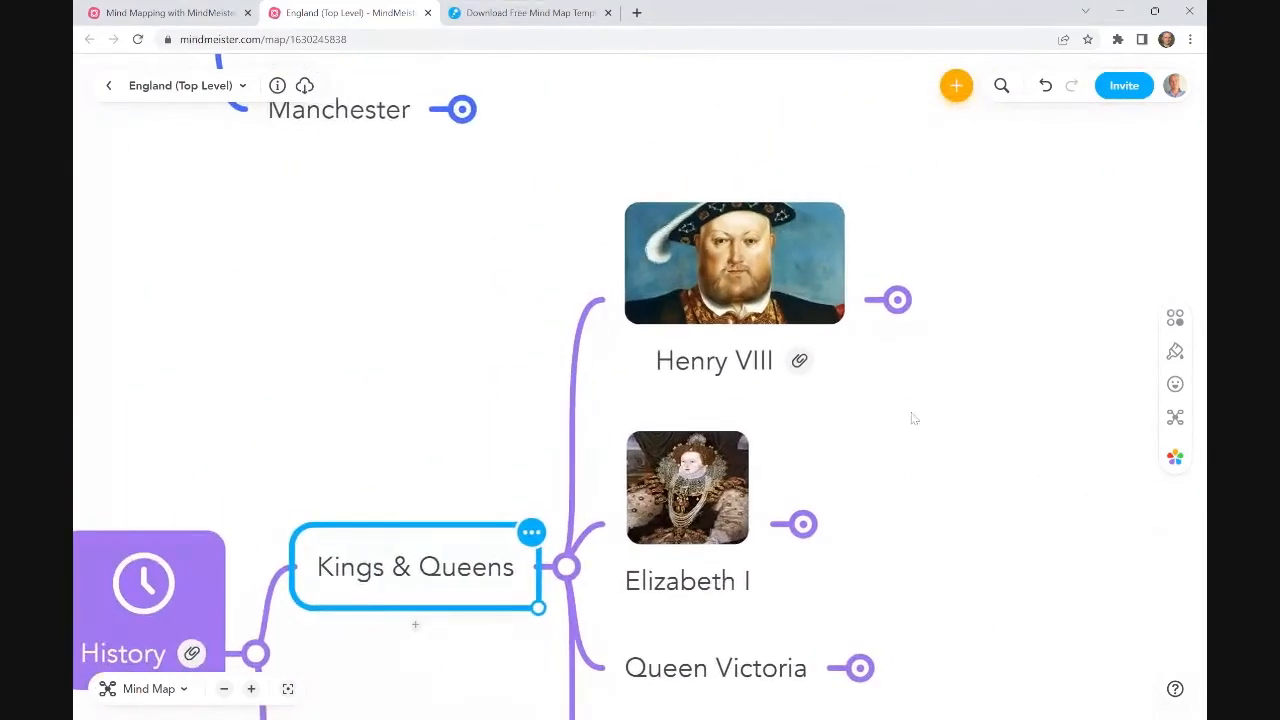
pyautogui.click(790, 298)
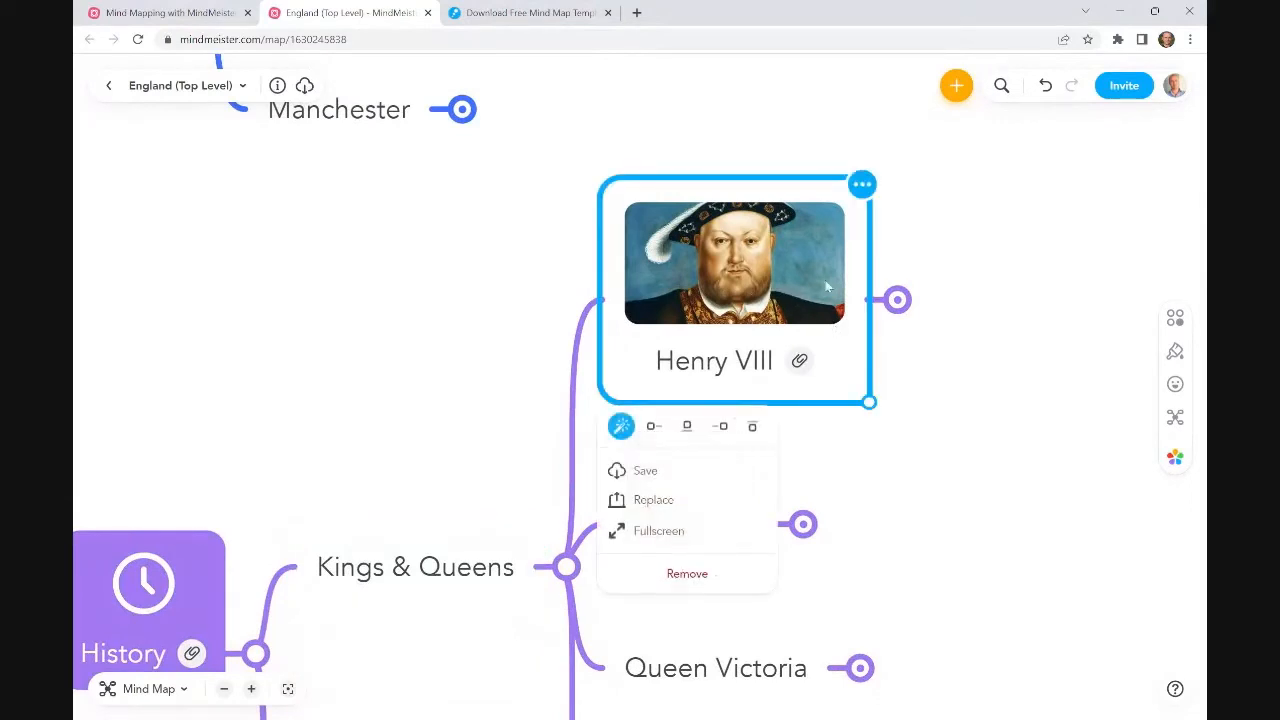
pyautogui.click(1078, 416)
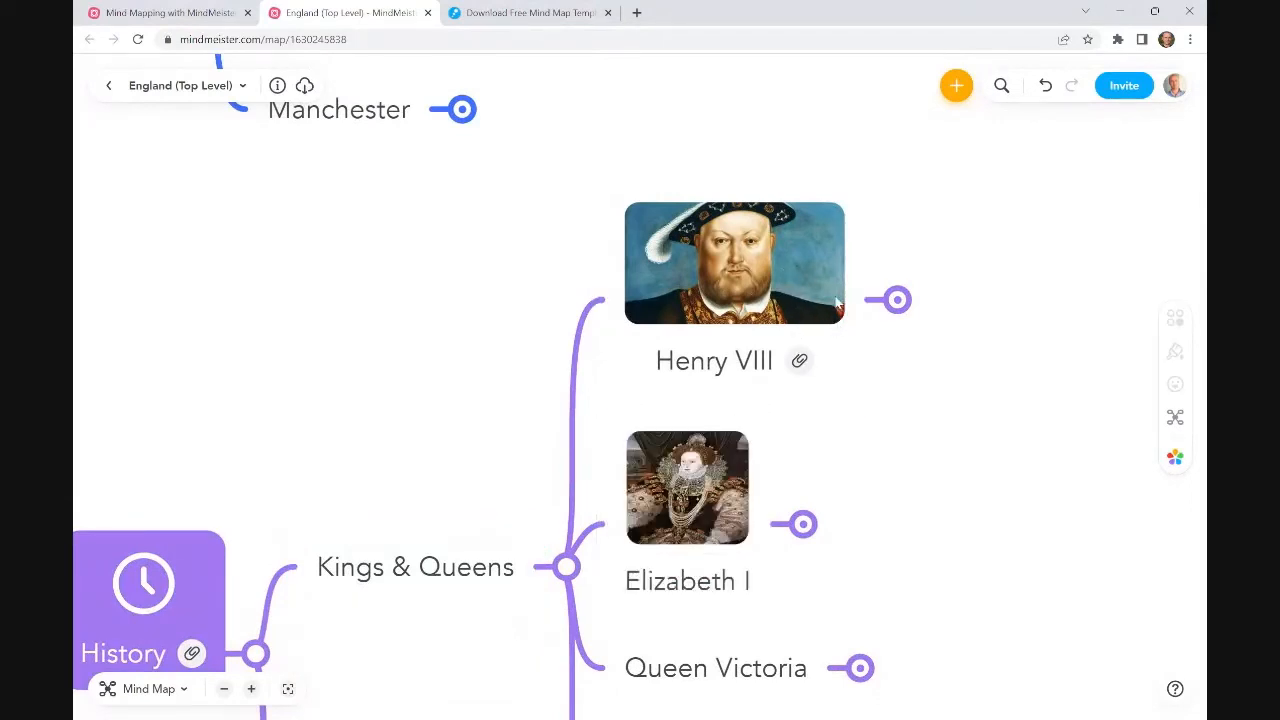
pyautogui.click(741, 326)
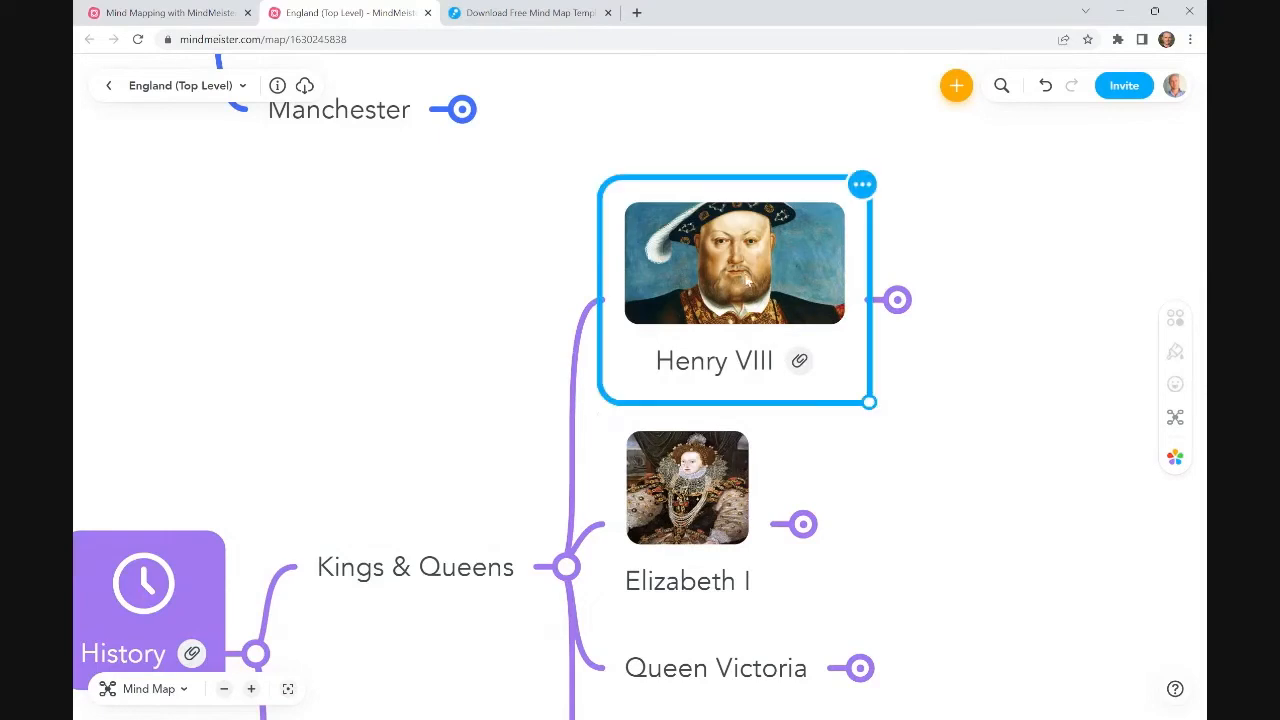
pyautogui.click(951, 370)
# Step: Expand the Henry VIII topic and review its 6 Wives and English Reformation subtopics, including Break from Rome and Dissolution of Monasteries
pyautogui.click(897, 300)
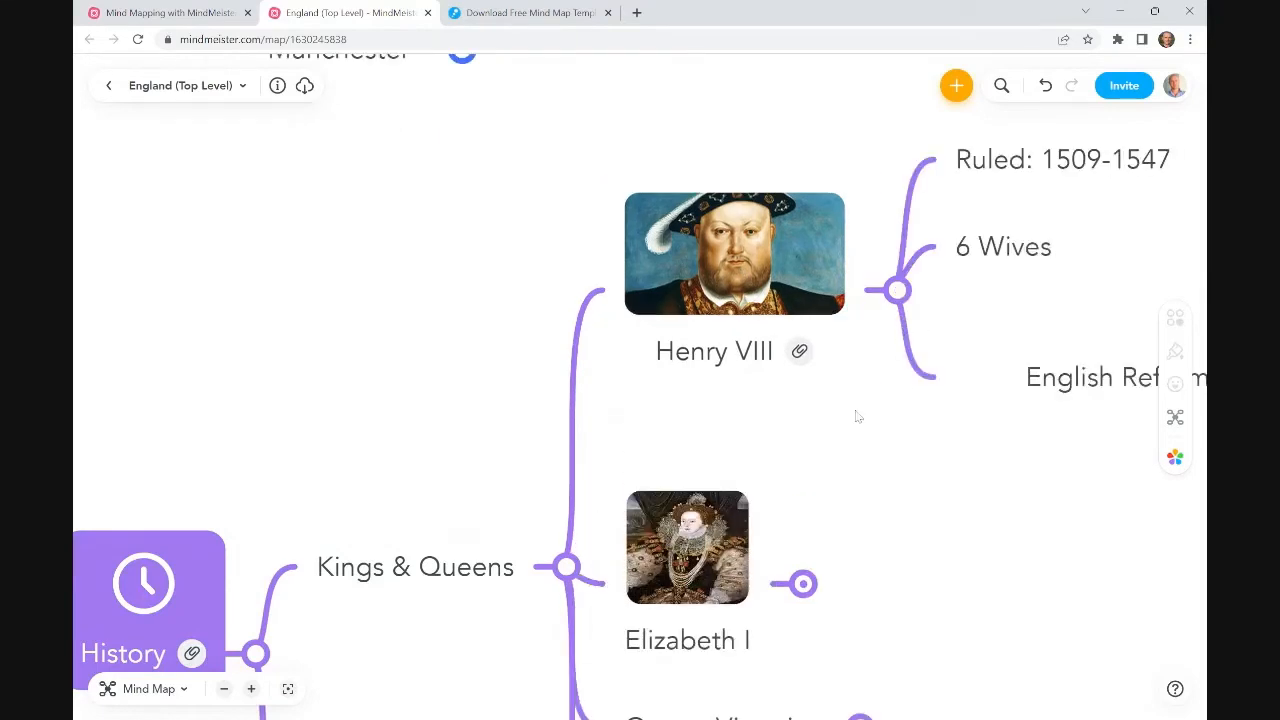
pyautogui.click(755, 258)
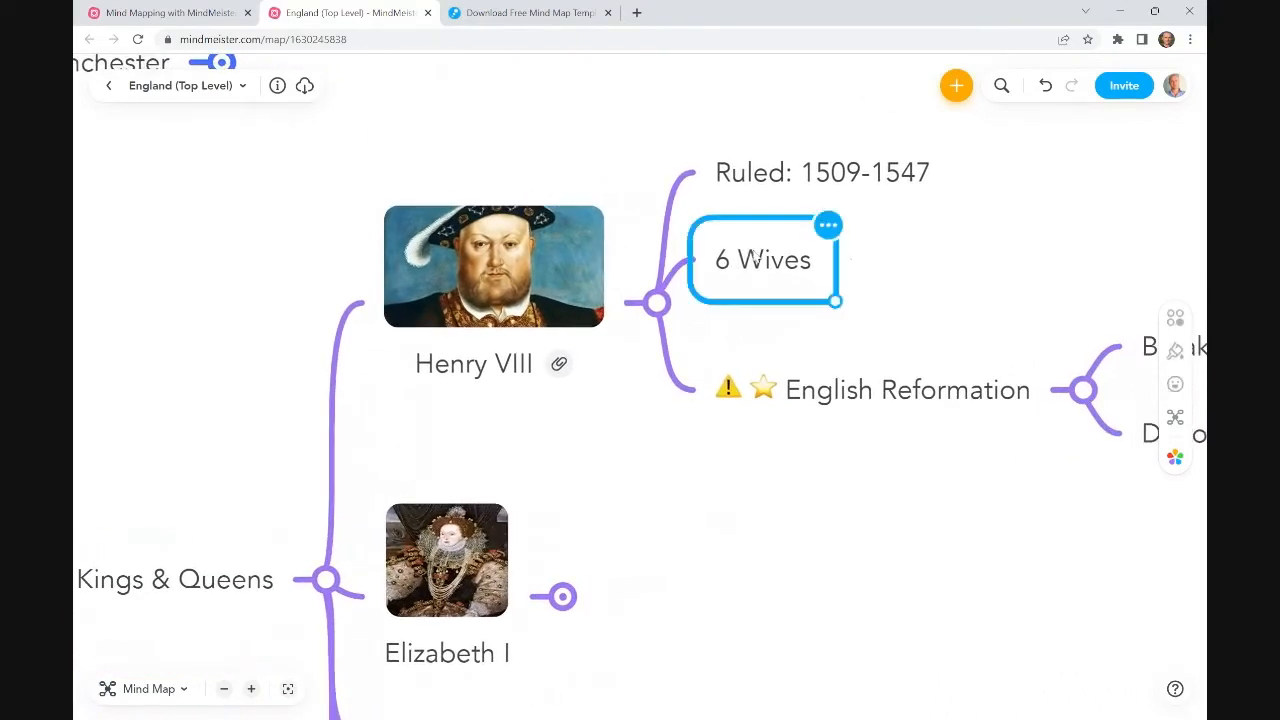
pyautogui.click(742, 262)
pyautogui.click(807, 477)
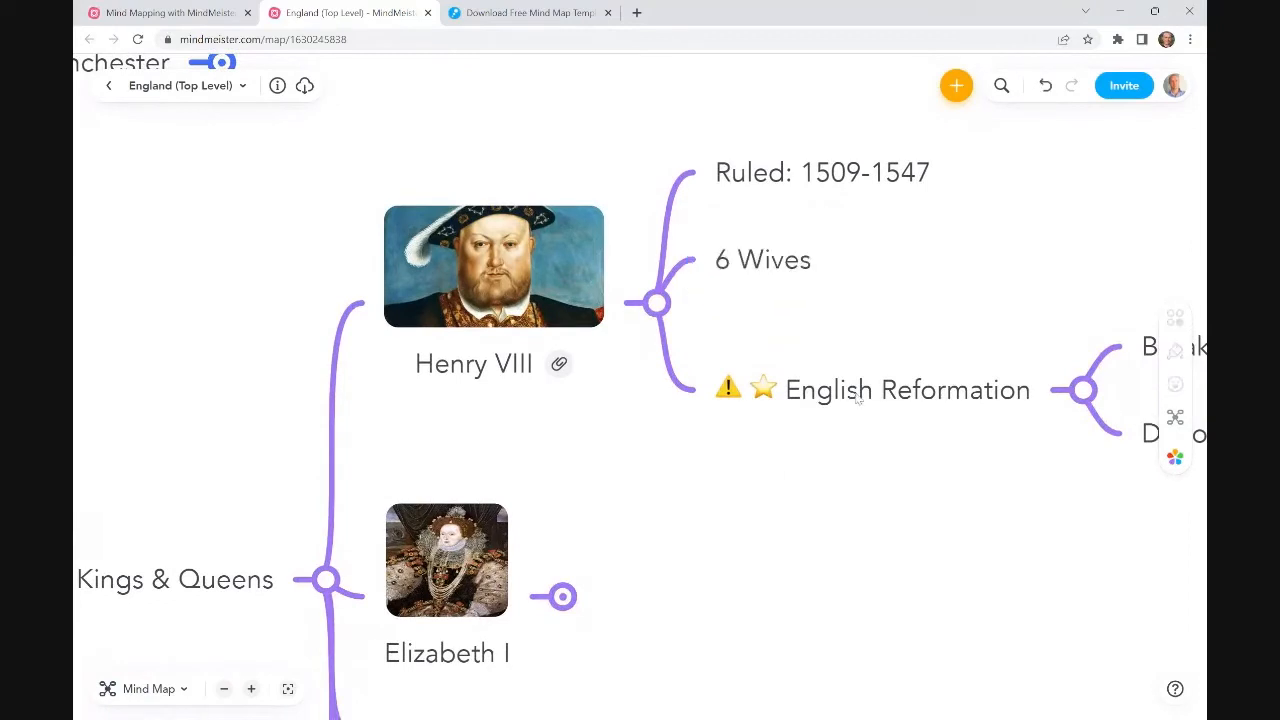
pyautogui.doubleClick(857, 394)
pyautogui.click(827, 540)
pyautogui.moveTo(912, 527); pyautogui.dragTo(655, 477)
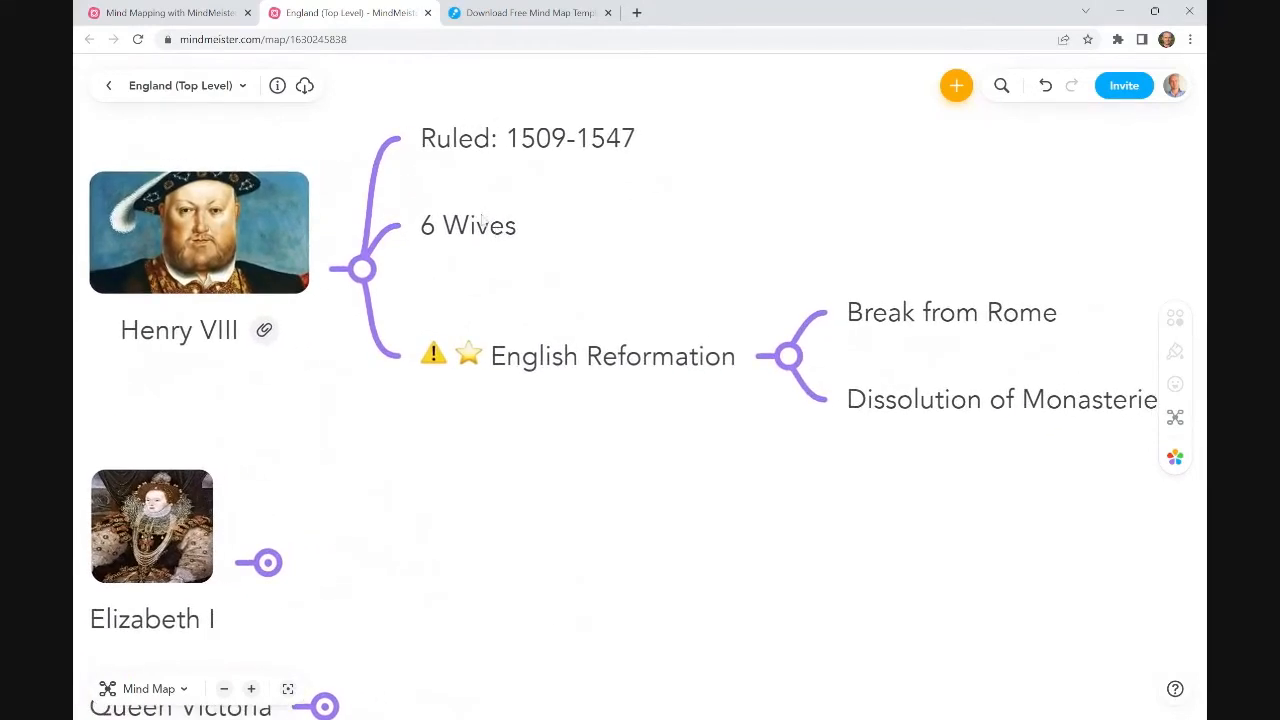
pyautogui.click(483, 221)
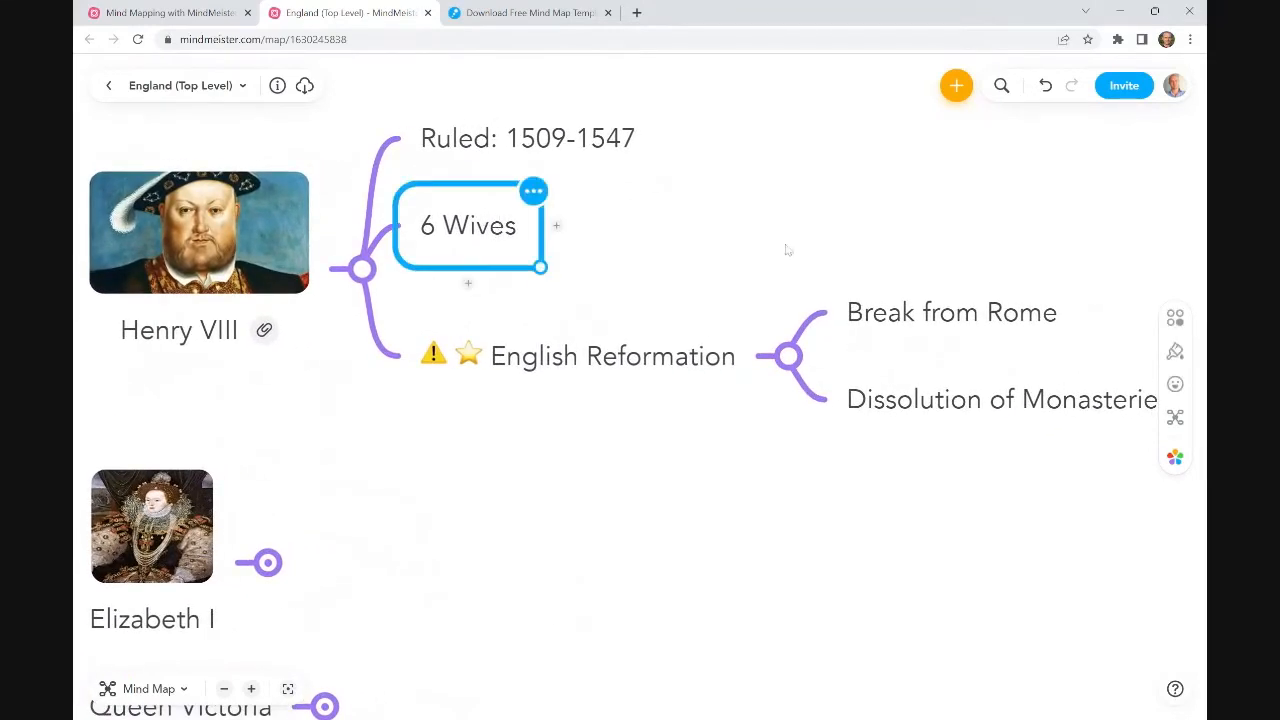
pyautogui.moveTo(770, 228); pyautogui.dragTo(930, 438)
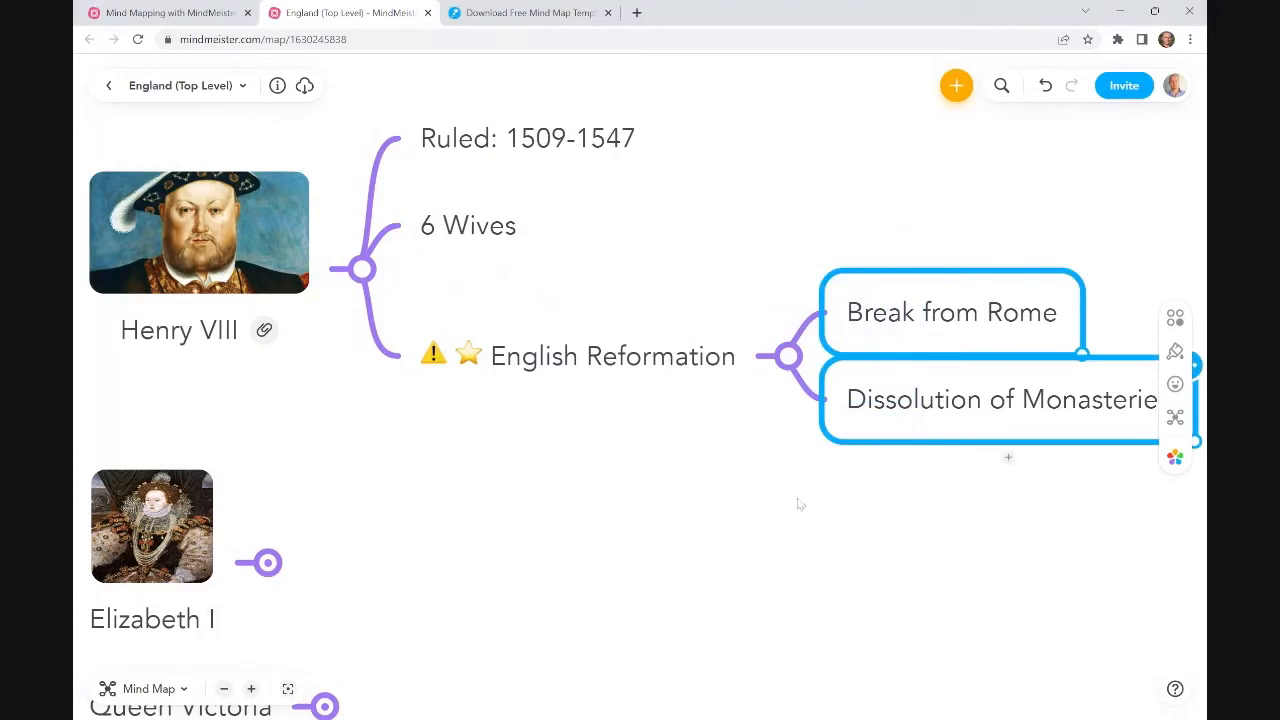
# Step: Collapse the English Reformation, Henry VIII and Kings & Queens topics and return to the Mind Mapping with MindMeister map
pyautogui.click(787, 360)
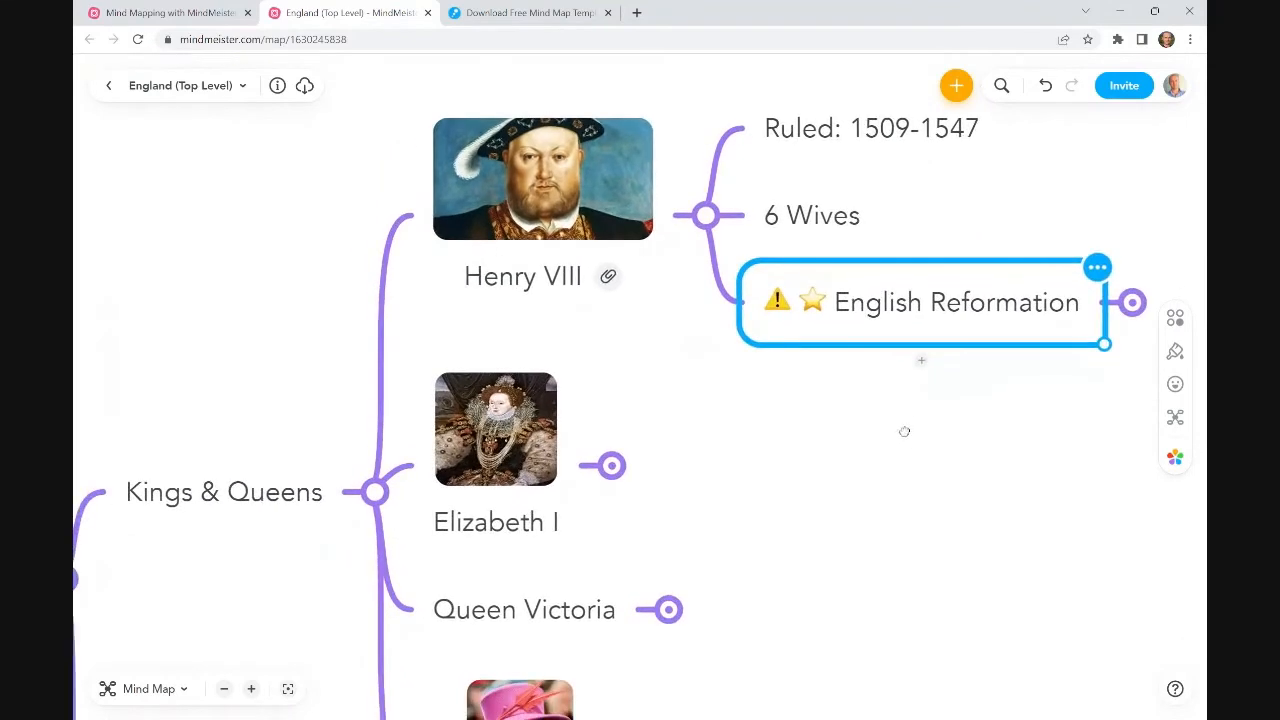
pyautogui.click(899, 440)
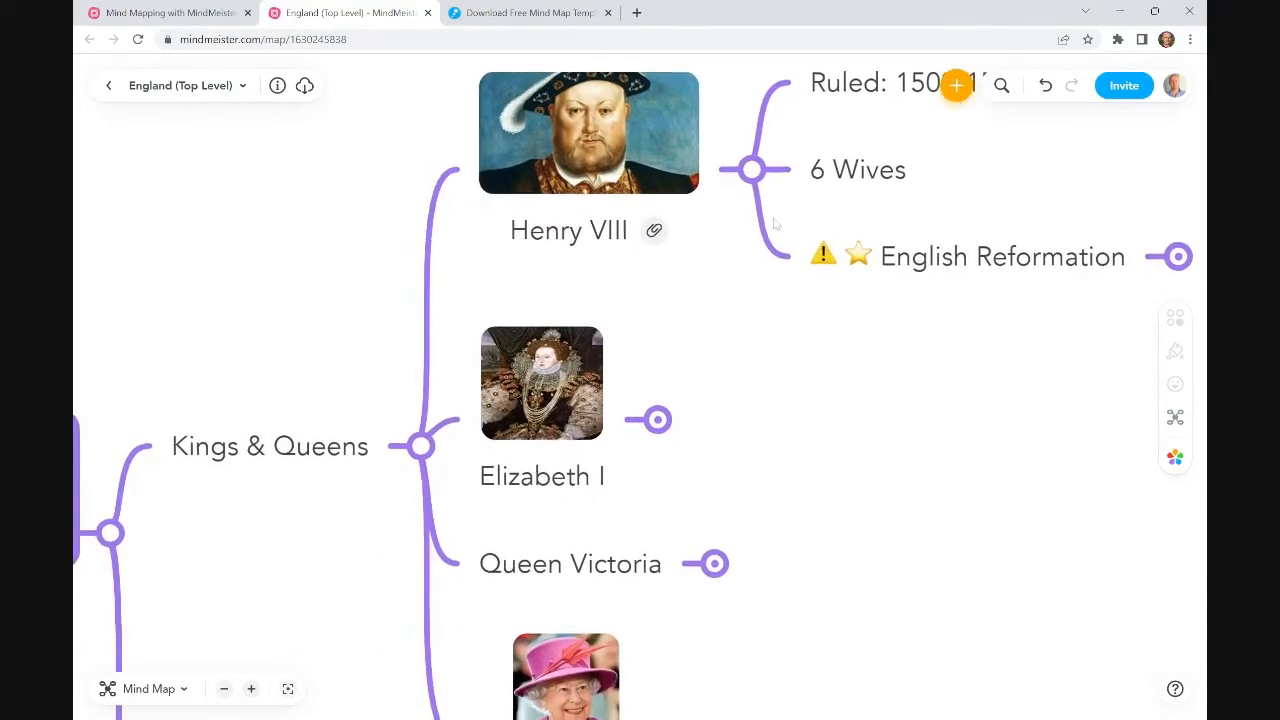
pyautogui.click(749, 168)
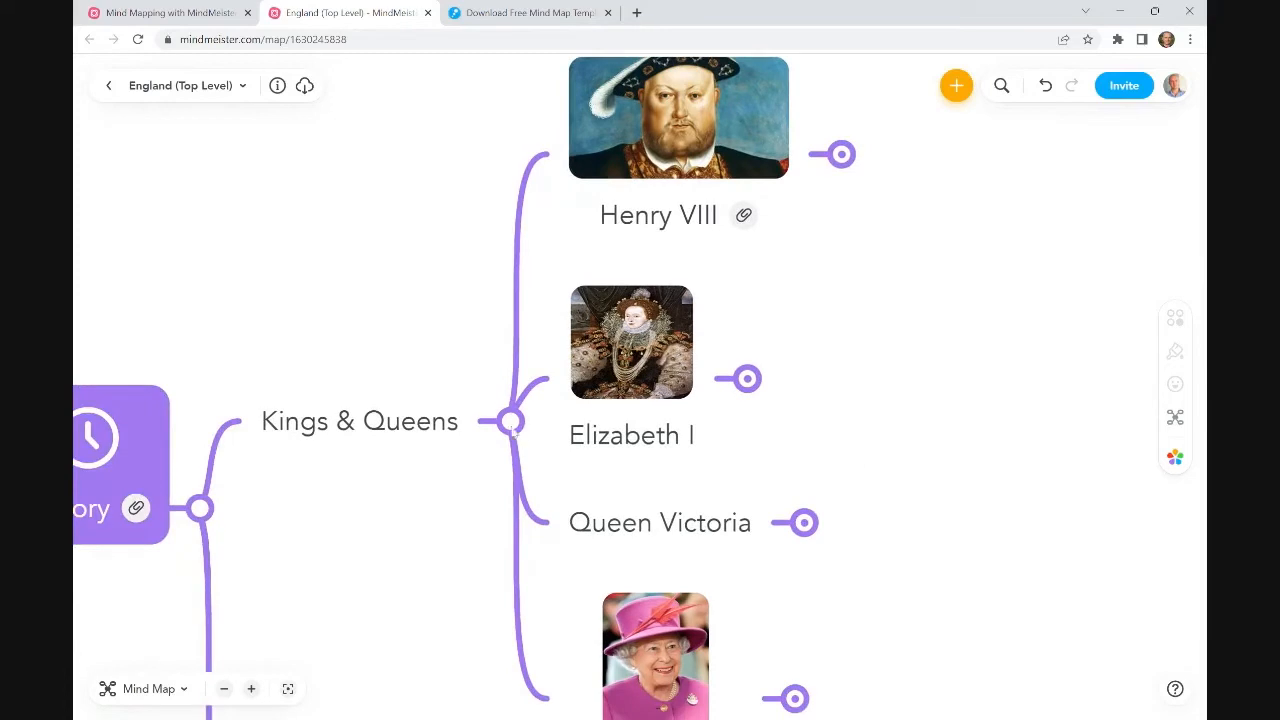
pyautogui.click(511, 422)
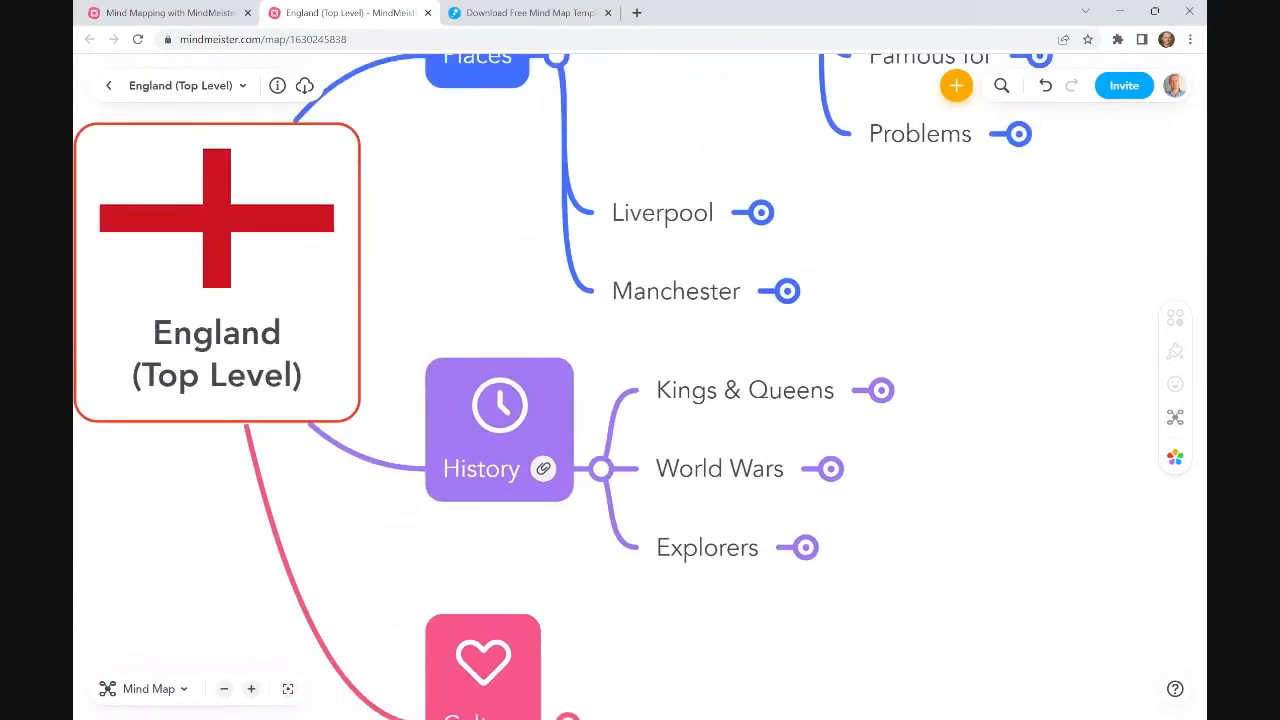
pyautogui.click(192, 12)
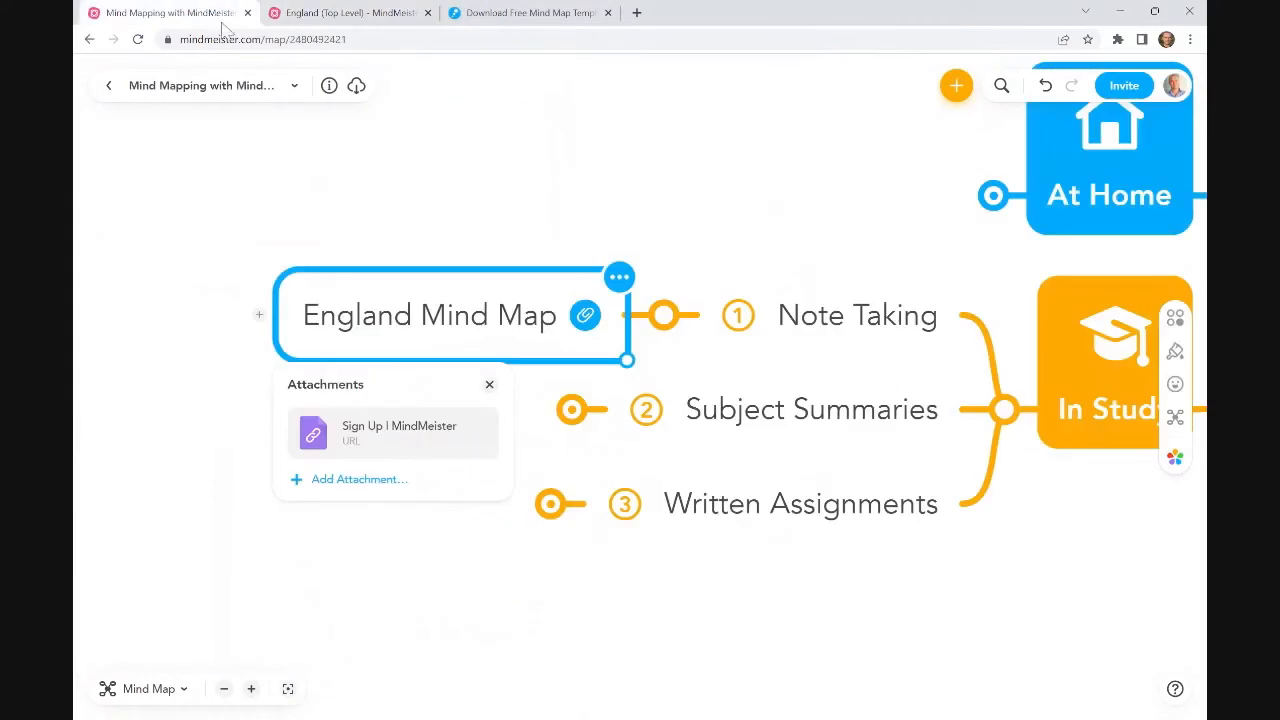
# Step: Collapse the Note Taking branch and expand the Subject Summaries branch under In Study
pyautogui.click(451, 182)
pyautogui.click(835, 322)
pyautogui.click(664, 316)
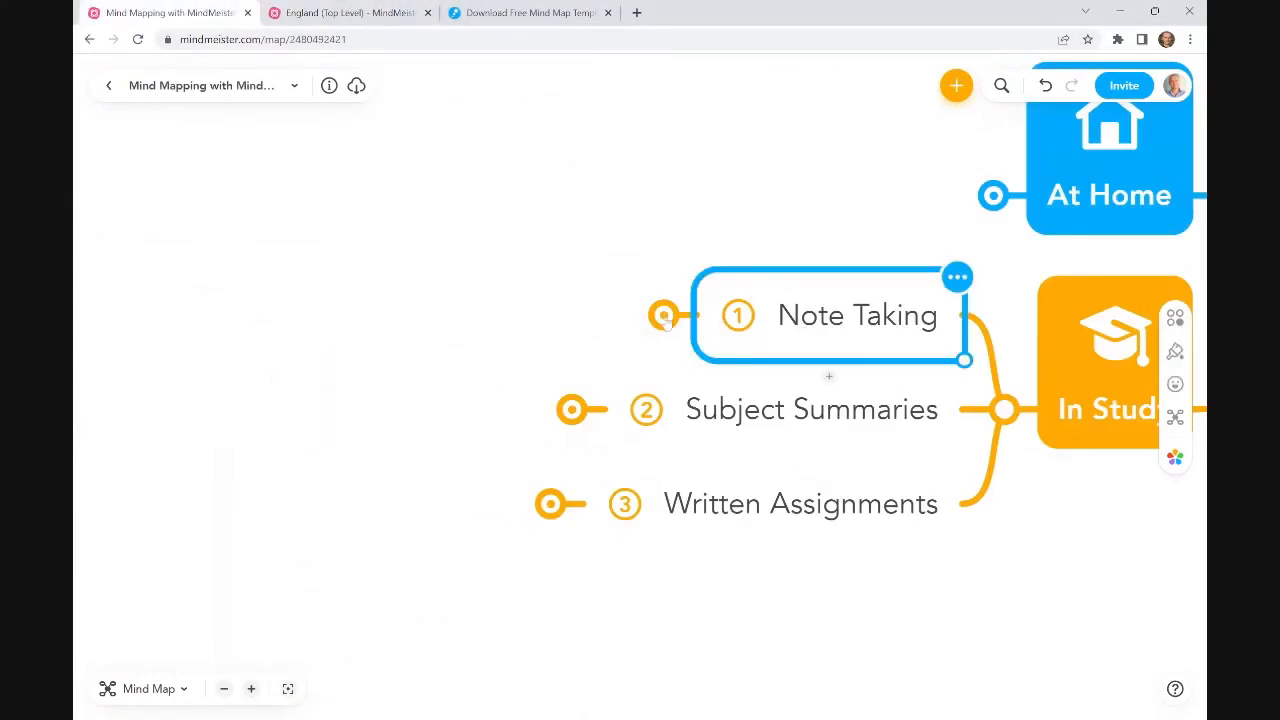
pyautogui.click(760, 418)
pyautogui.click(574, 416)
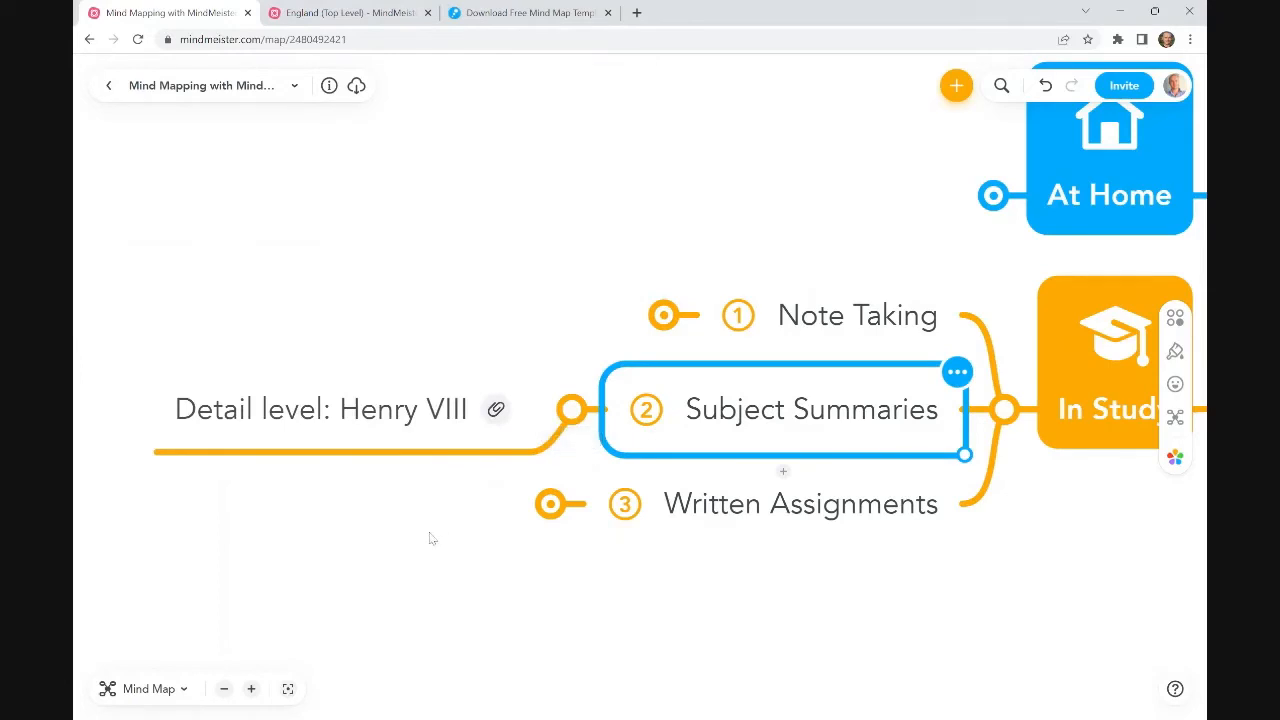
# Step: Open the mind map attached as a link to the "Detail level: Henry VIII" topic
pyautogui.click(398, 409)
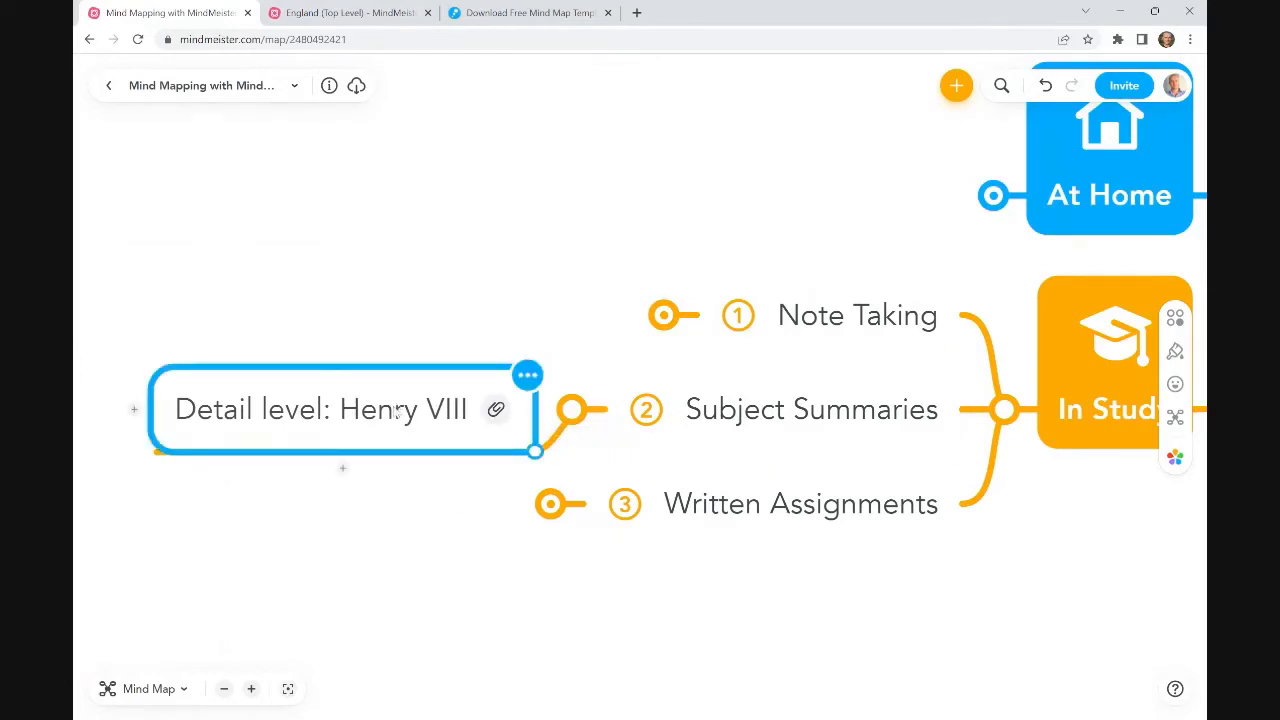
pyautogui.click(496, 409)
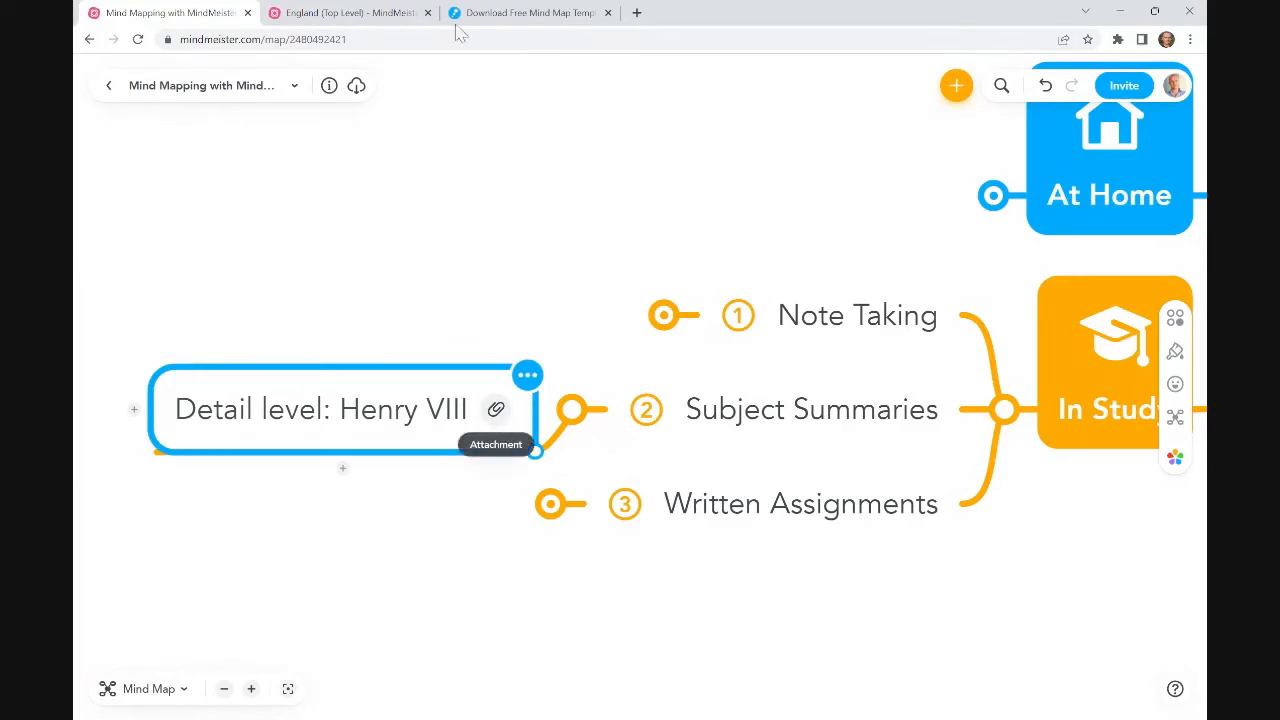
pyautogui.click(225, 12)
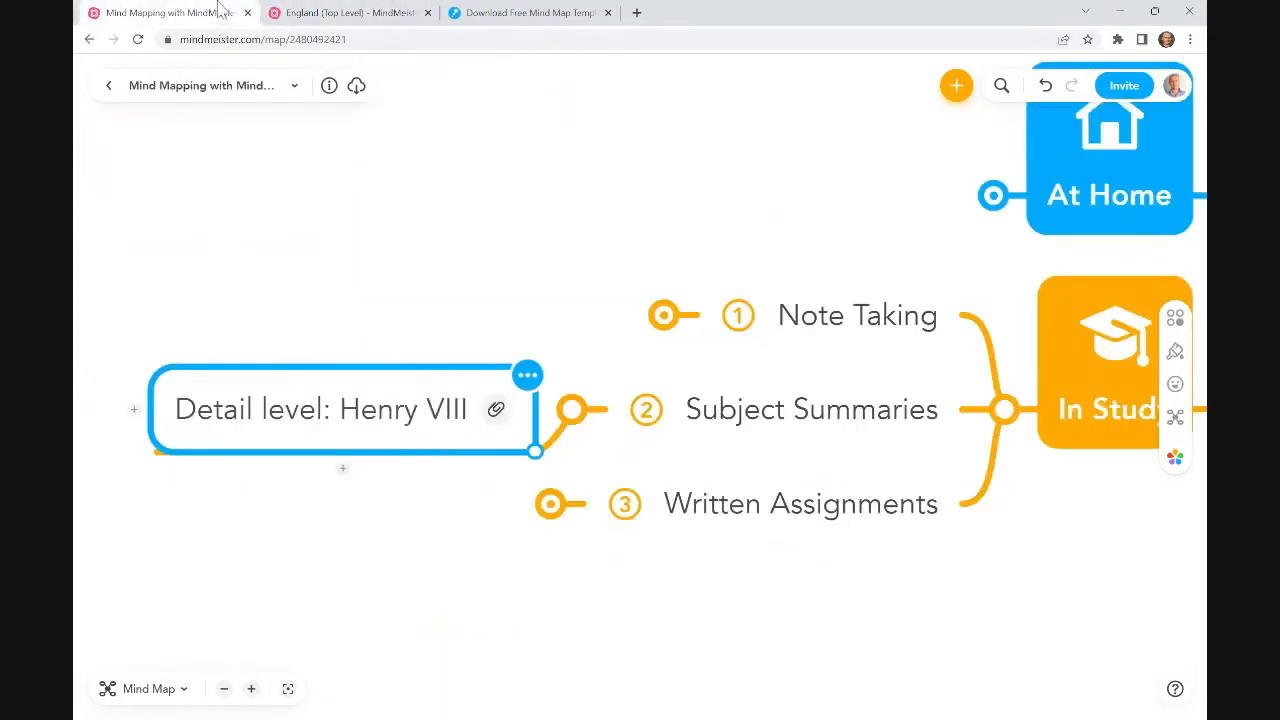
pyautogui.click(496, 409)
pyautogui.click(288, 536)
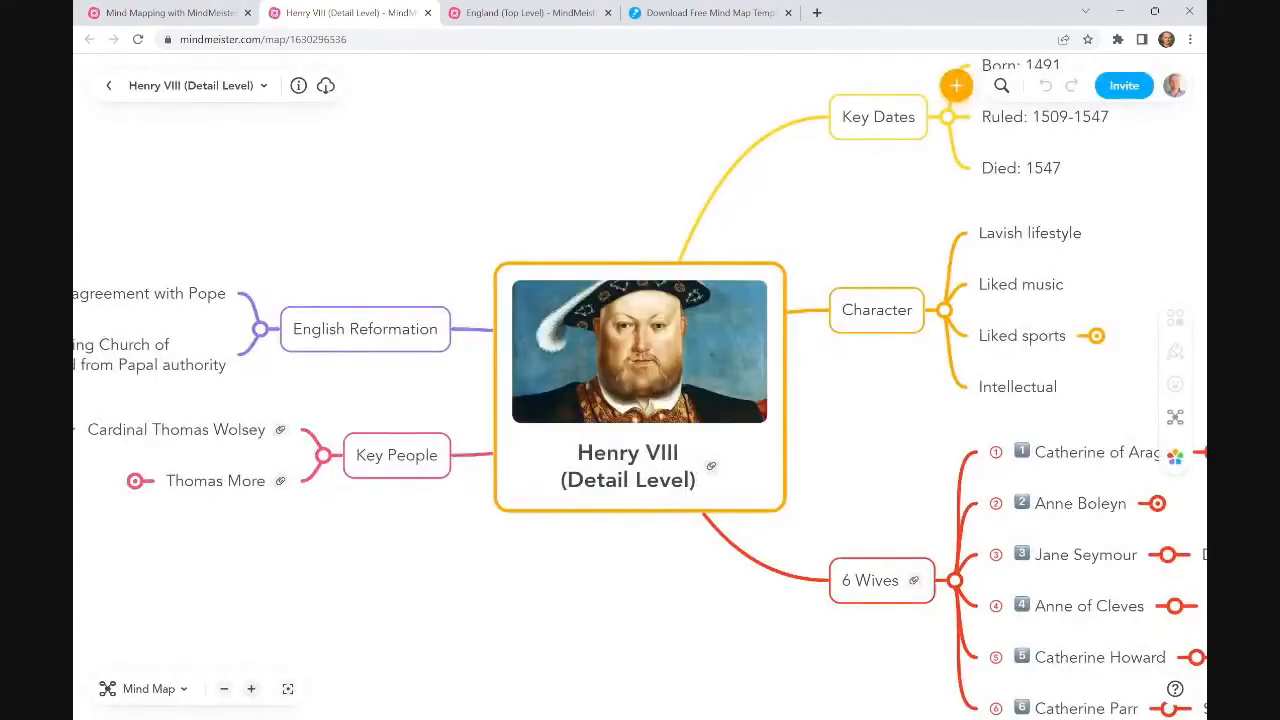
# Step: Examine the Key Dates and Character branches of the Henry VIII map
pyautogui.click(898, 318)
pyautogui.click(882, 516)
pyautogui.moveTo(788, 428); pyautogui.dragTo(737, 470)
pyautogui.moveTo(346, 254); pyautogui.dragTo(622, 506)
pyautogui.click(721, 467)
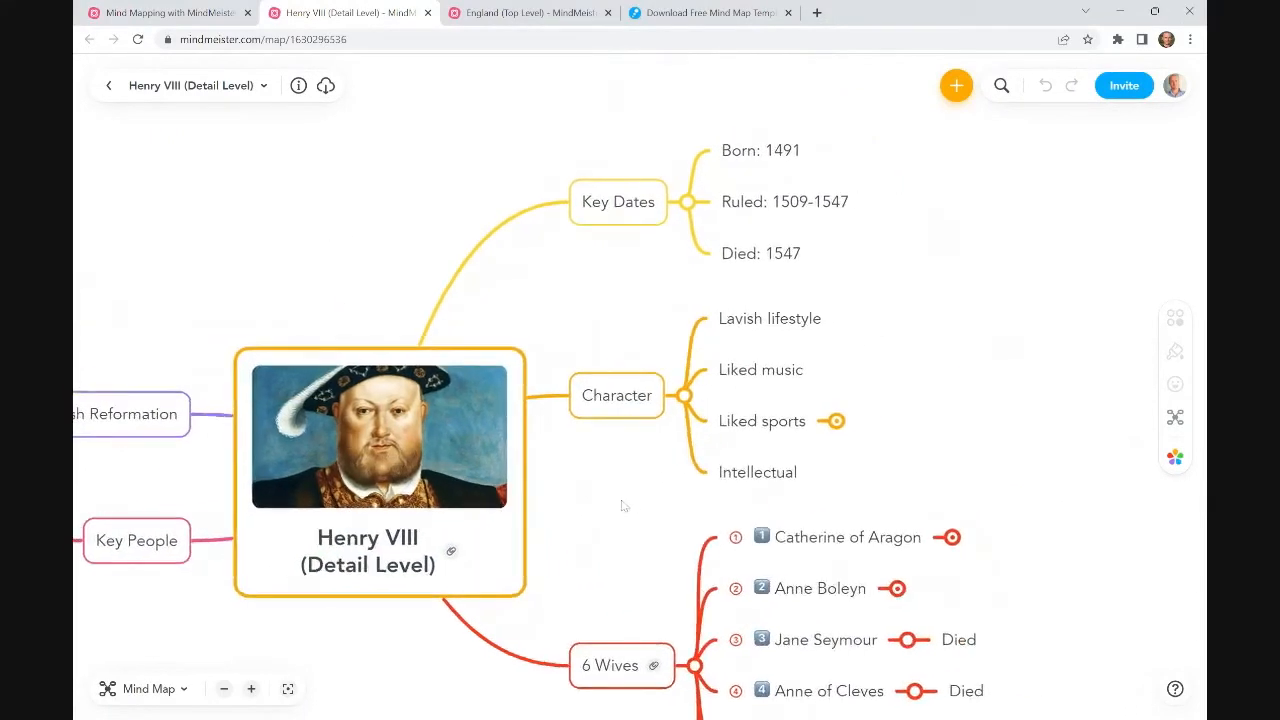
pyautogui.scroll(3, 638, 503)
pyautogui.moveTo(623, 249); pyautogui.dragTo(547, 390)
pyautogui.moveTo(424, 140); pyautogui.dragTo(880, 356)
pyautogui.click(935, 450)
pyautogui.scroll(-5, 851, 363)
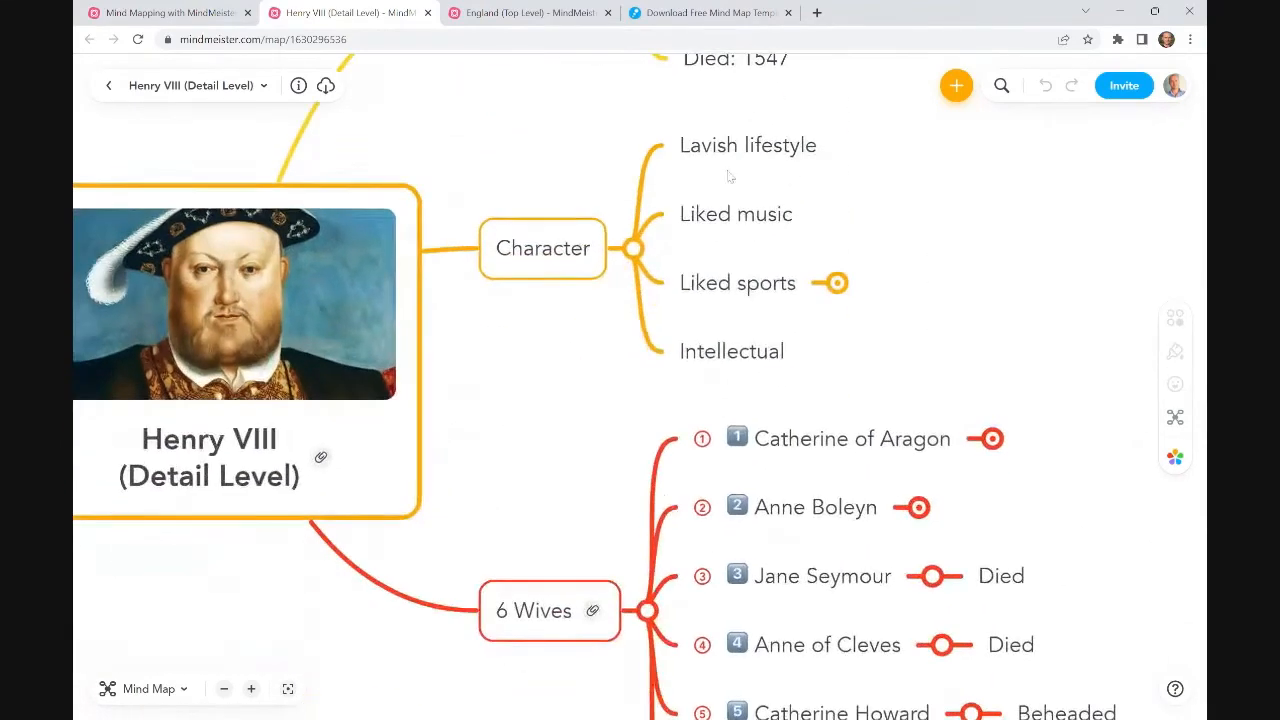
pyautogui.moveTo(551, 137); pyautogui.dragTo(810, 378)
pyautogui.click(920, 354)
# Step: Add the sunglasses face icon to the Character topic and replace it with the smiling face icon from the Personal group
pyautogui.click(520, 271)
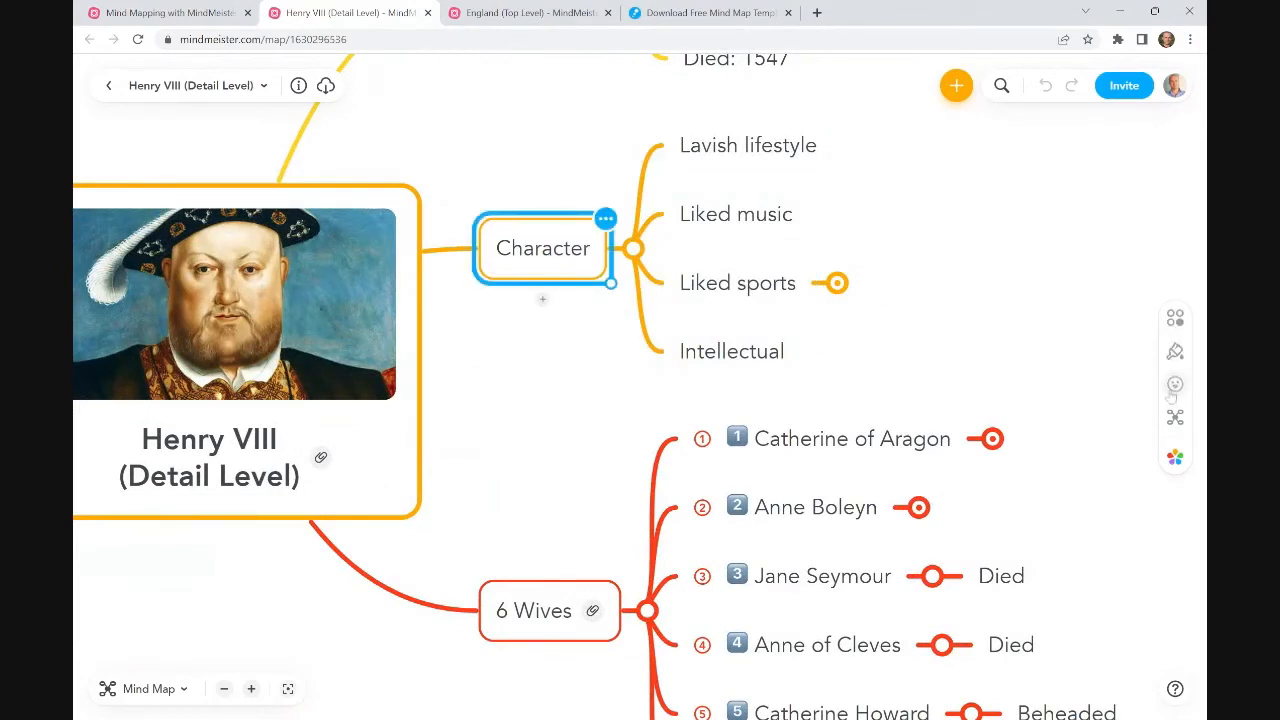
pyautogui.click(1173, 390)
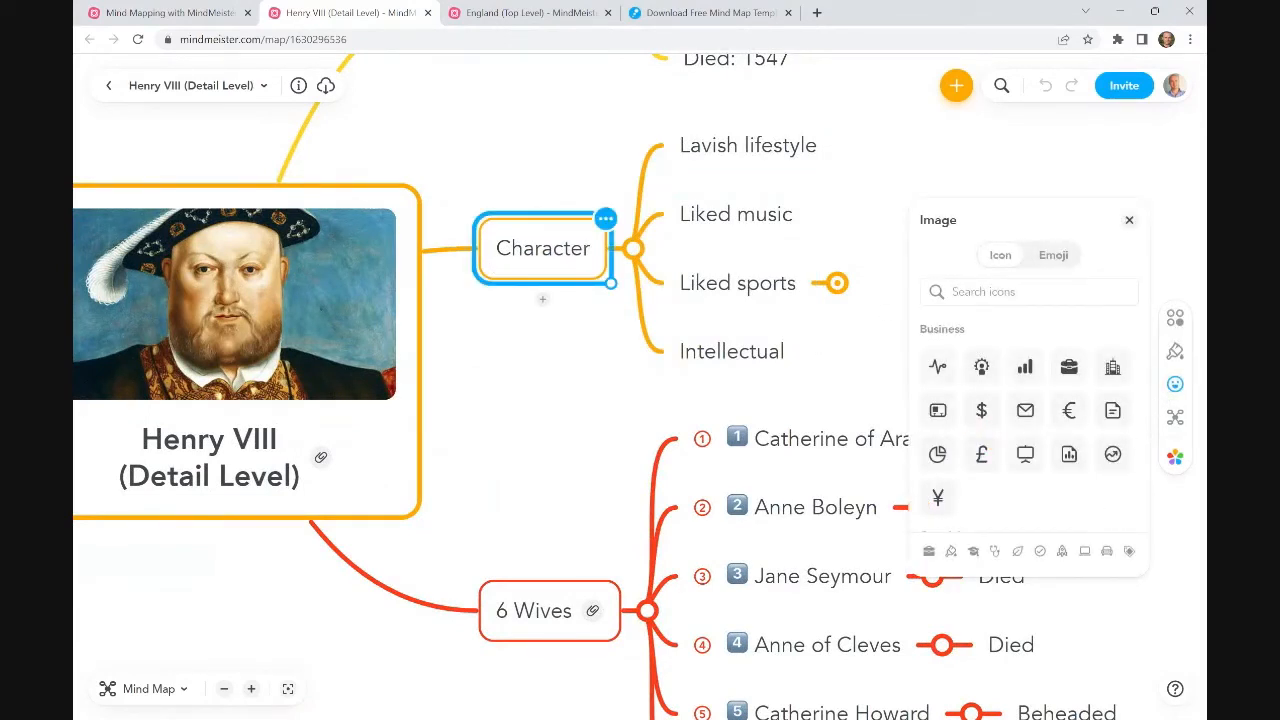
pyautogui.scroll(-10, 1013, 458)
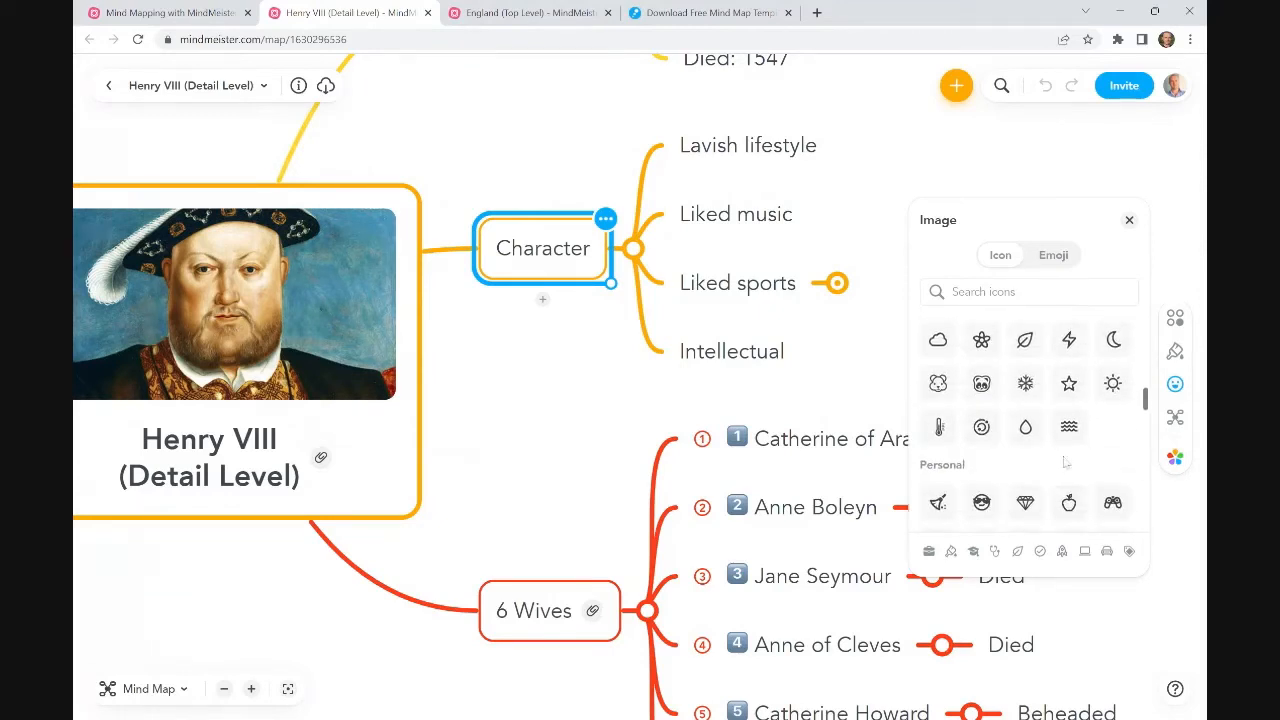
pyautogui.click(983, 504)
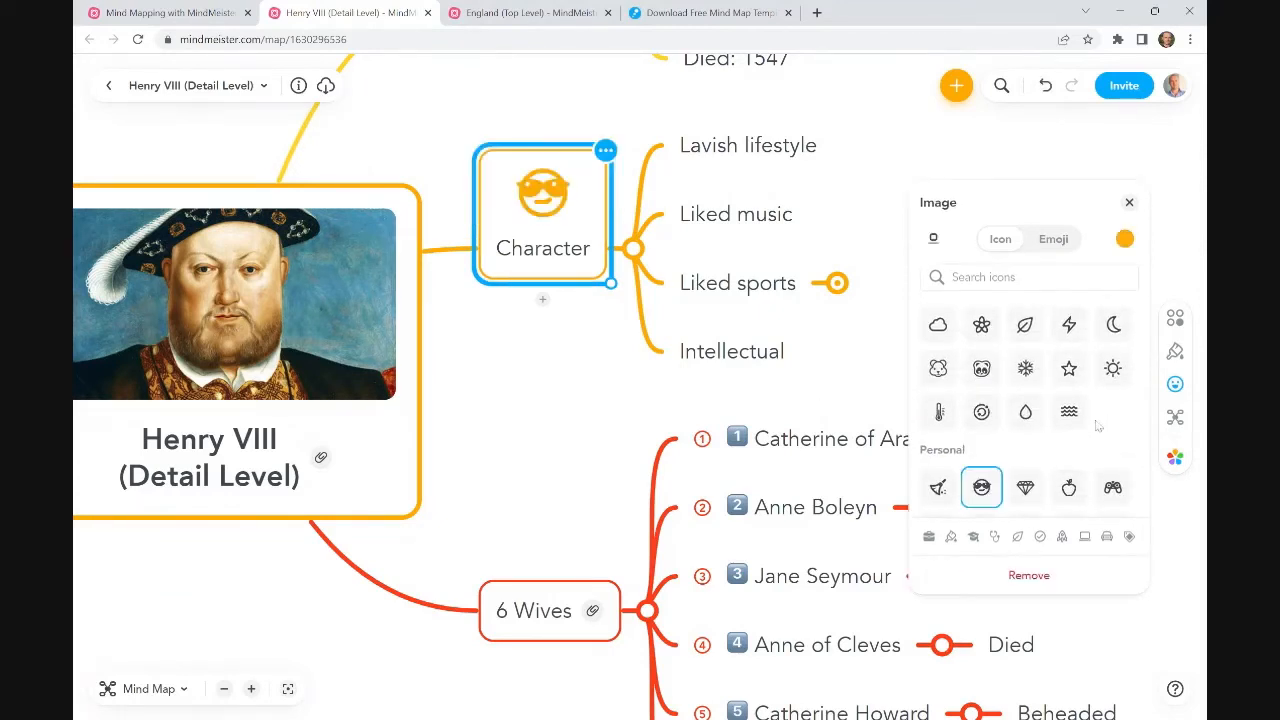
pyautogui.scroll(-2, 1085, 438)
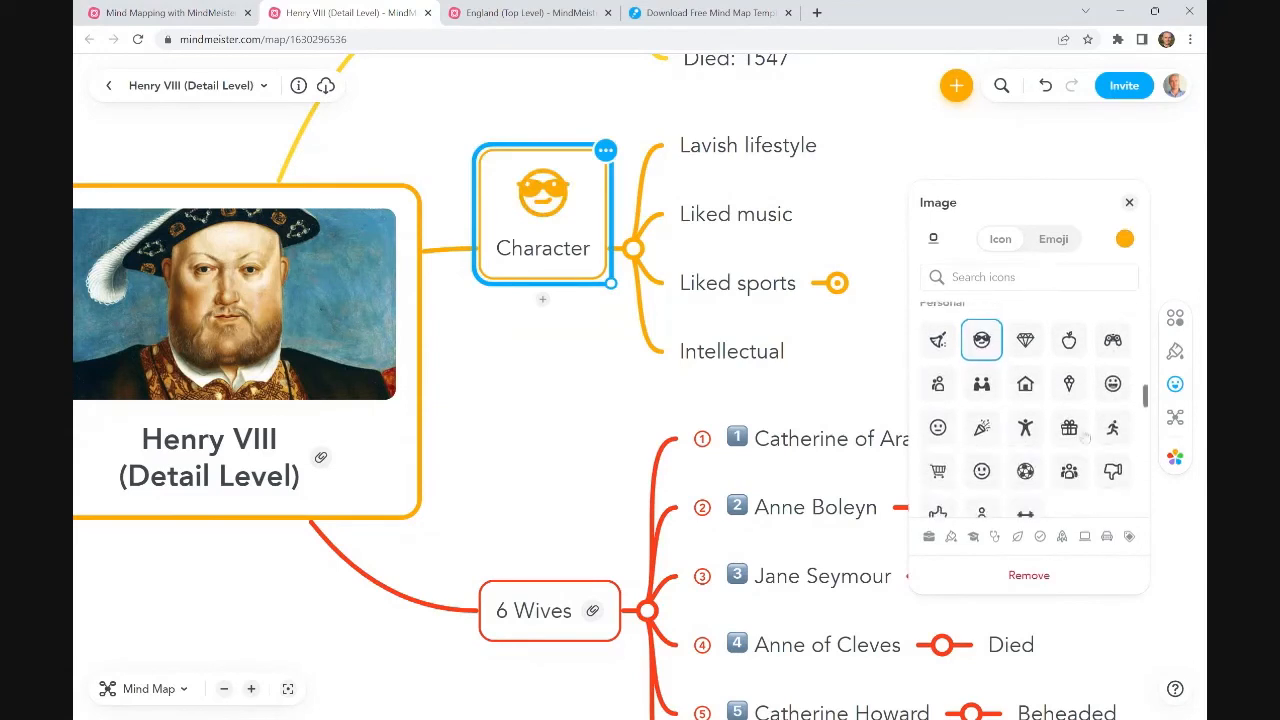
pyautogui.scroll(-1, 994, 478)
pyautogui.click(982, 468)
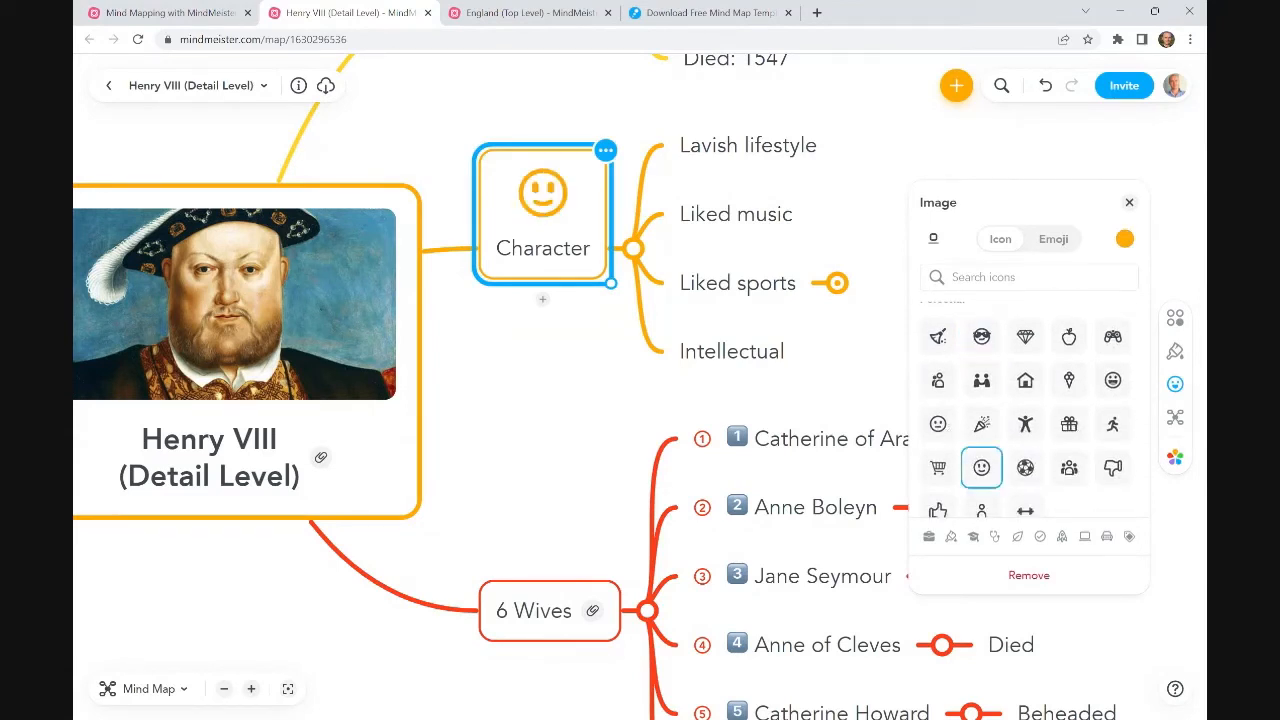
pyautogui.click(1129, 201)
# Step: Examine the 6 Wives branch and the fate listed beside each wife from Jane Seymour to Catherine Parr
pyautogui.moveTo(1057, 409); pyautogui.dragTo(1000, 168)
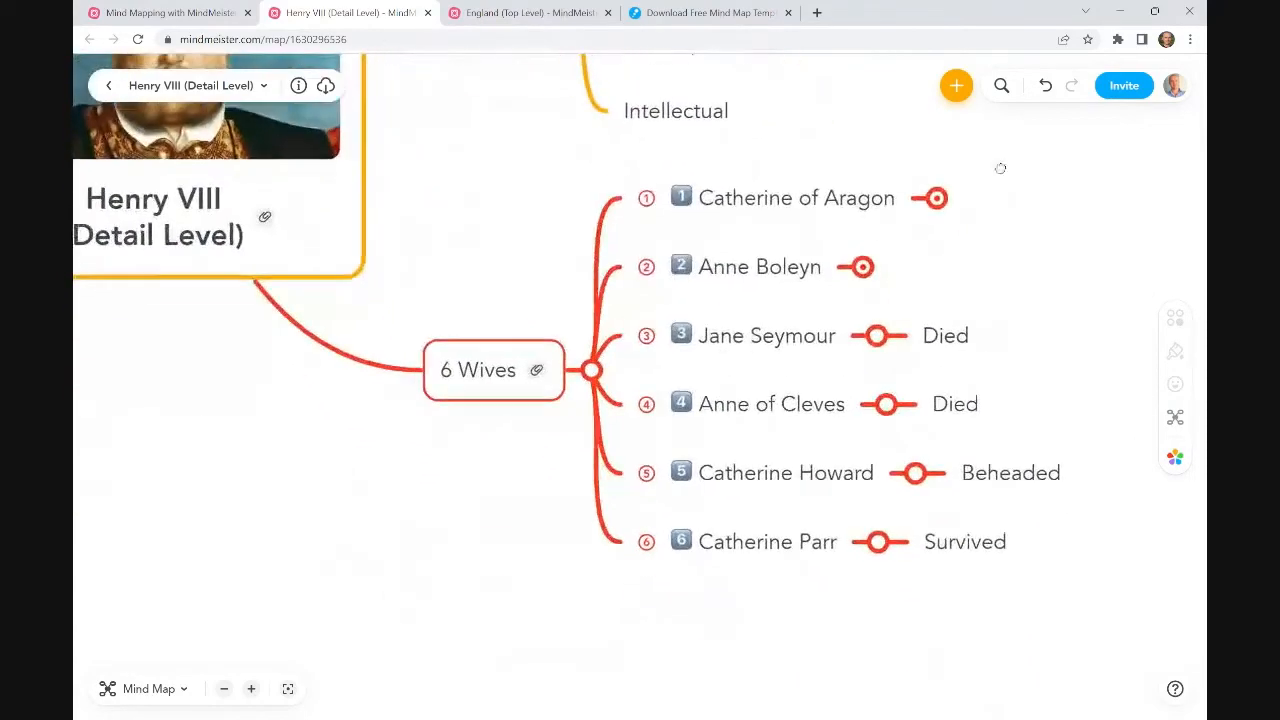
pyautogui.moveTo(991, 214); pyautogui.dragTo(741, 520)
pyautogui.click(972, 274)
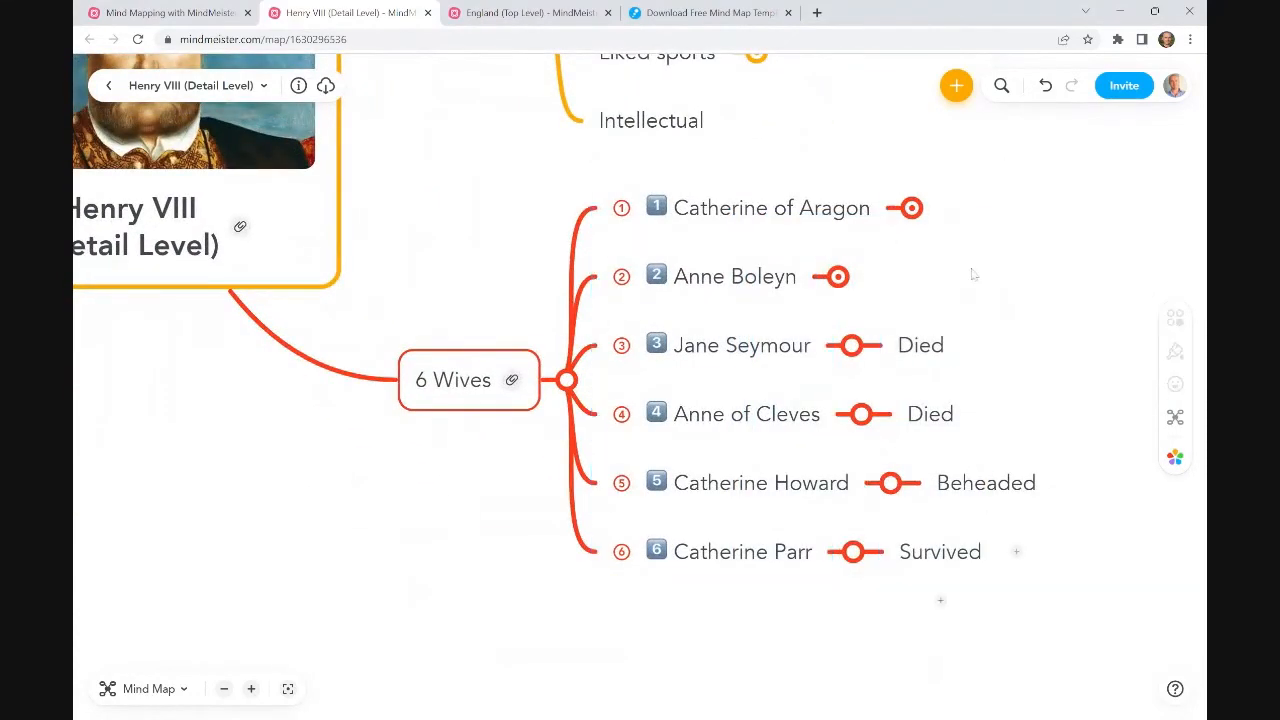
pyautogui.click(932, 345)
pyautogui.click(925, 416)
pyautogui.click(990, 488)
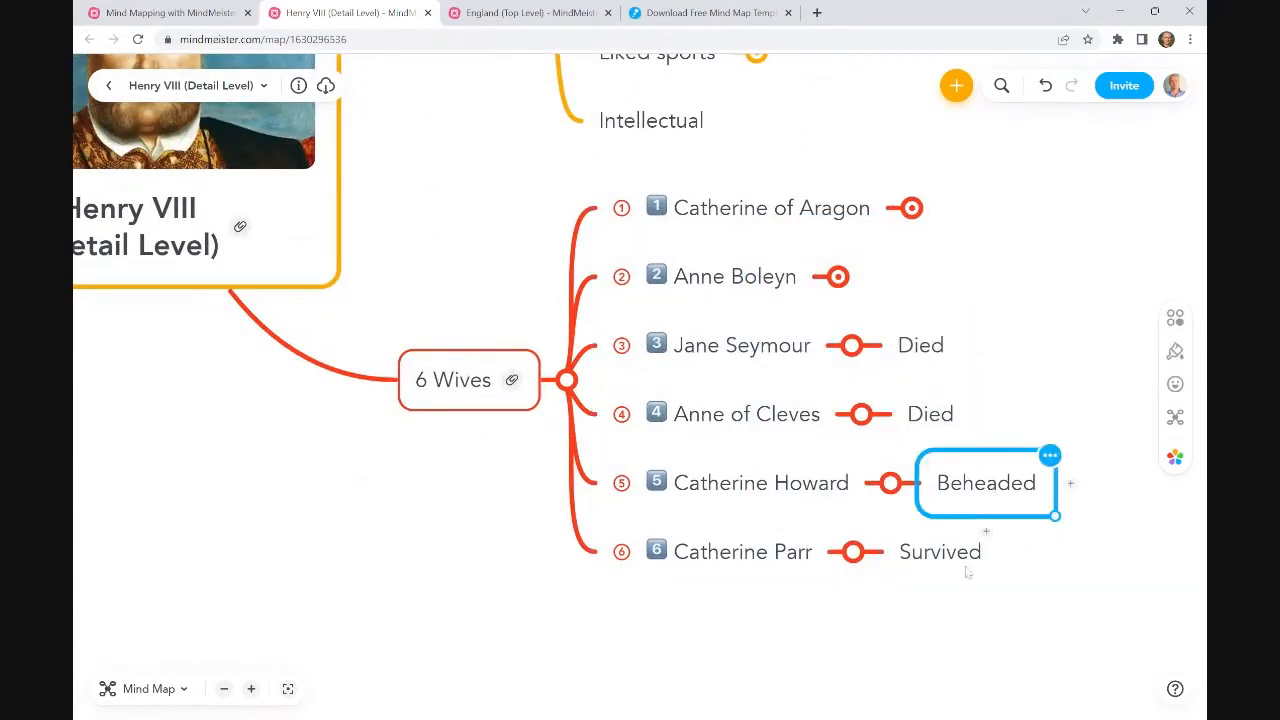
pyautogui.click(958, 565)
# Step: Expand the Anne Boleyn and Catherine of Aragon topics to read their subtopics
pyautogui.click(838, 277)
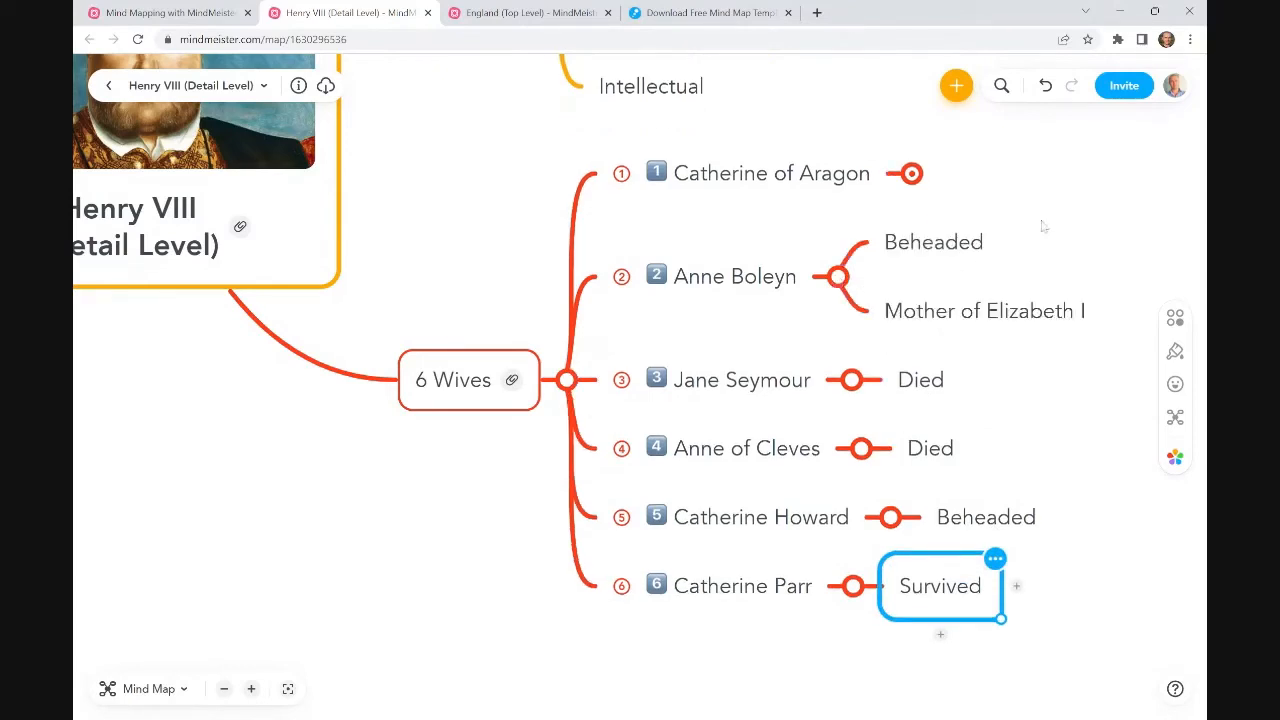
pyautogui.click(1040, 225)
pyautogui.click(914, 172)
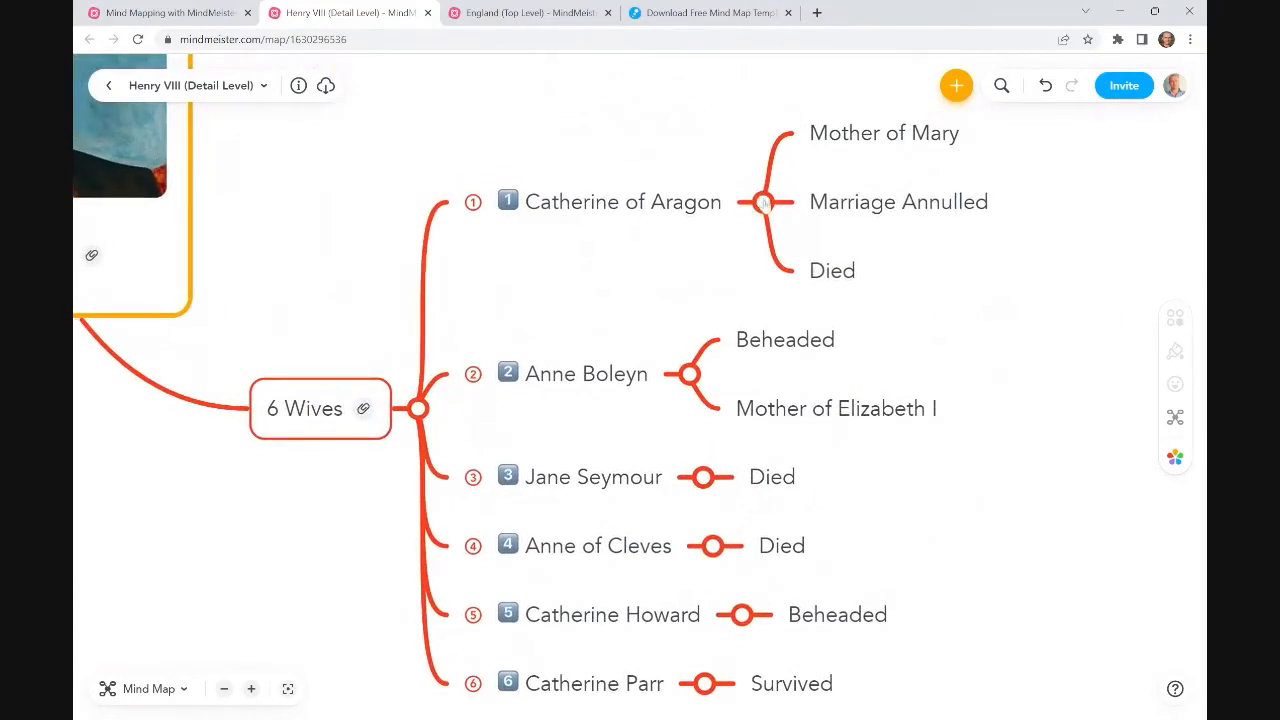
# Step: Collapse the Catherine of Aragon, Anne Boleyn and Jane Seymour topics
pyautogui.click(763, 202)
pyautogui.click(689, 305)
pyautogui.click(703, 374)
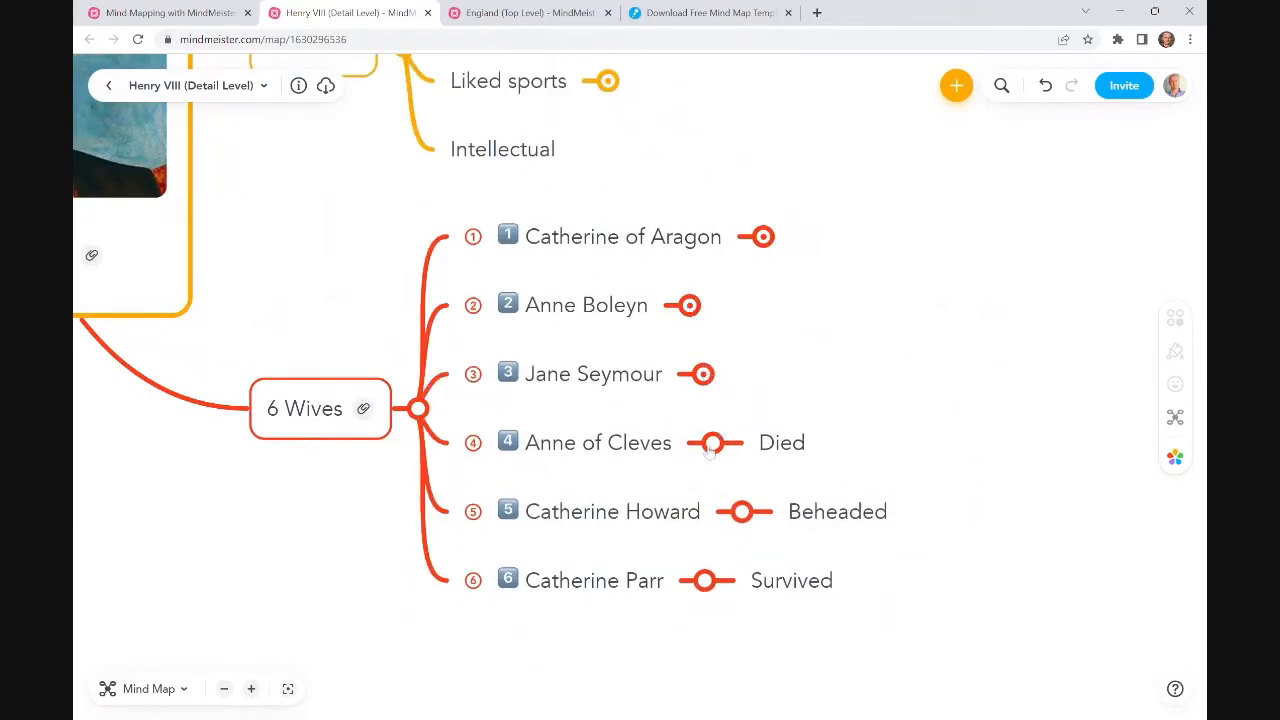
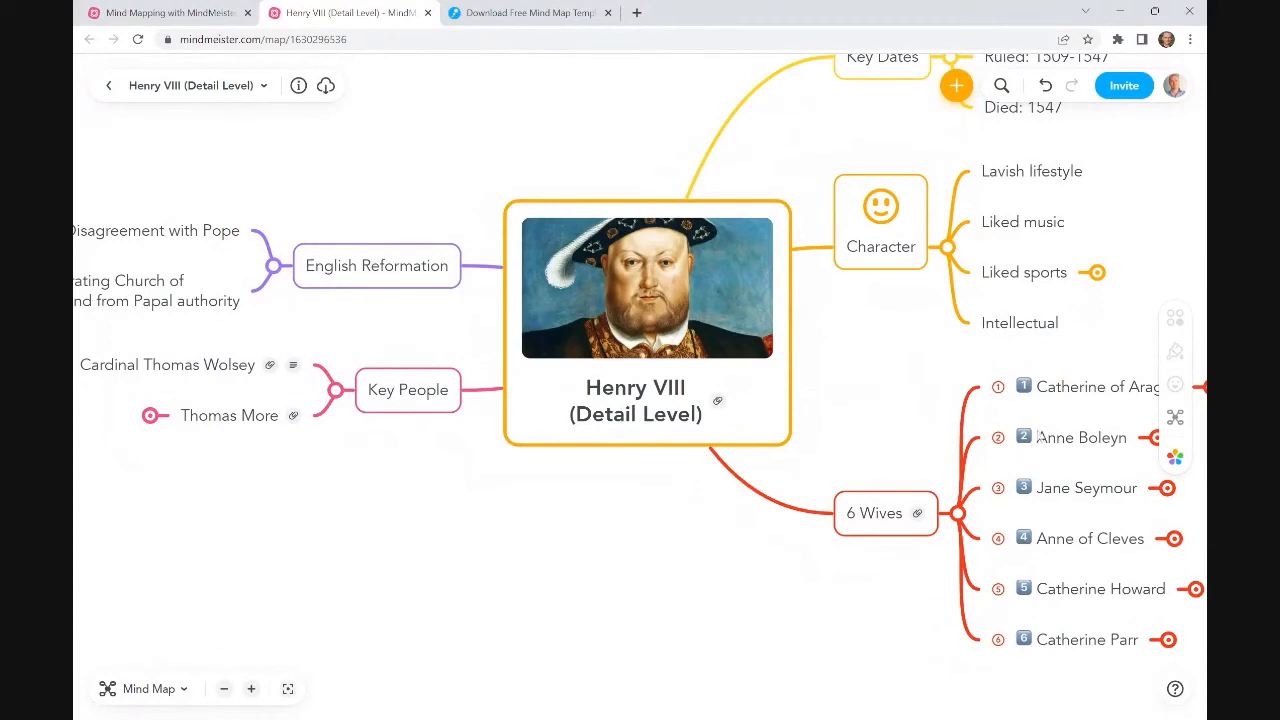
pyautogui.click(1070, 405)
pyautogui.click(1068, 450)
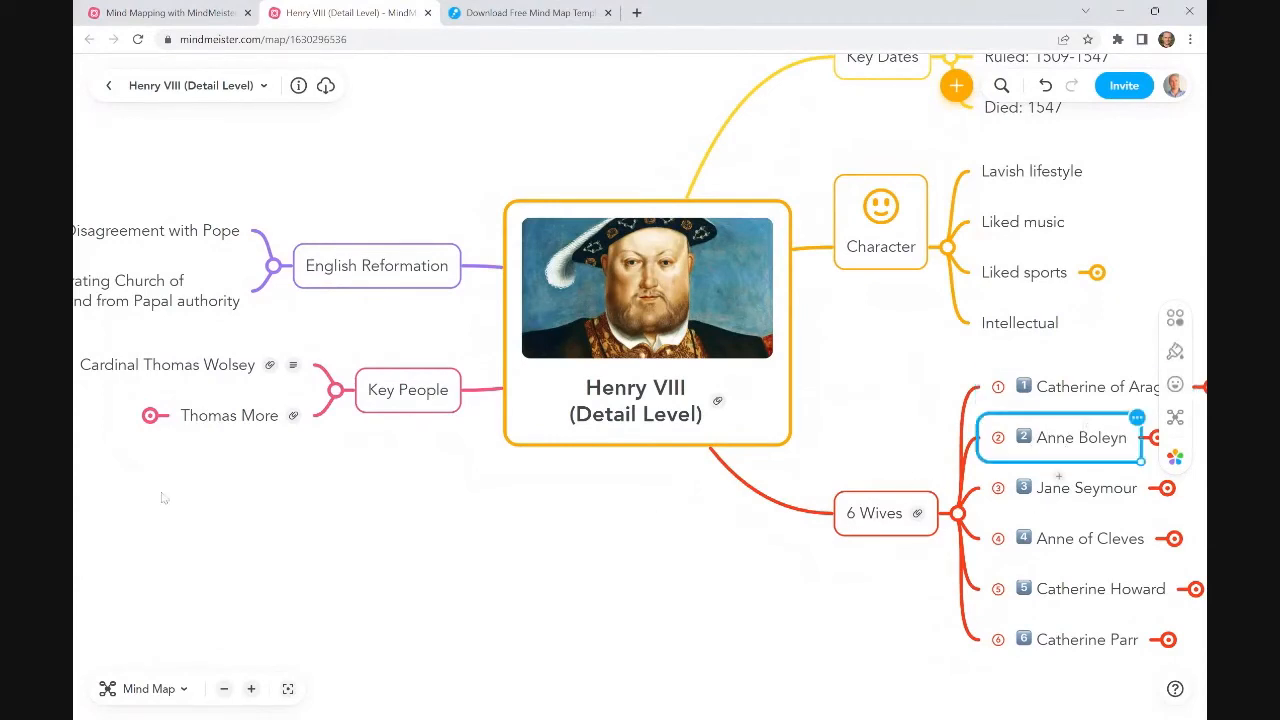
pyautogui.click(400, 398)
pyautogui.click(383, 548)
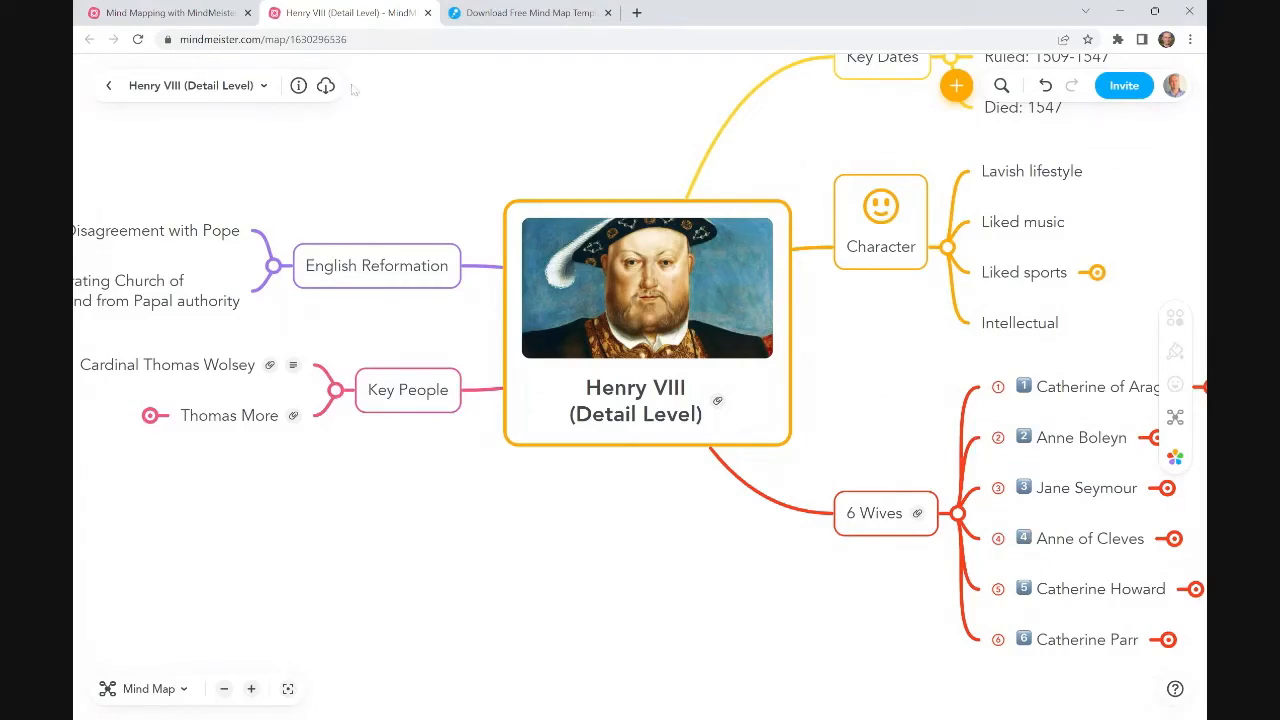
# Step: Close the Henry VIII map, return to the main mind mapping map and collapse its Subject Summaries branch
pyautogui.click(427, 12)
pyautogui.click(160, 12)
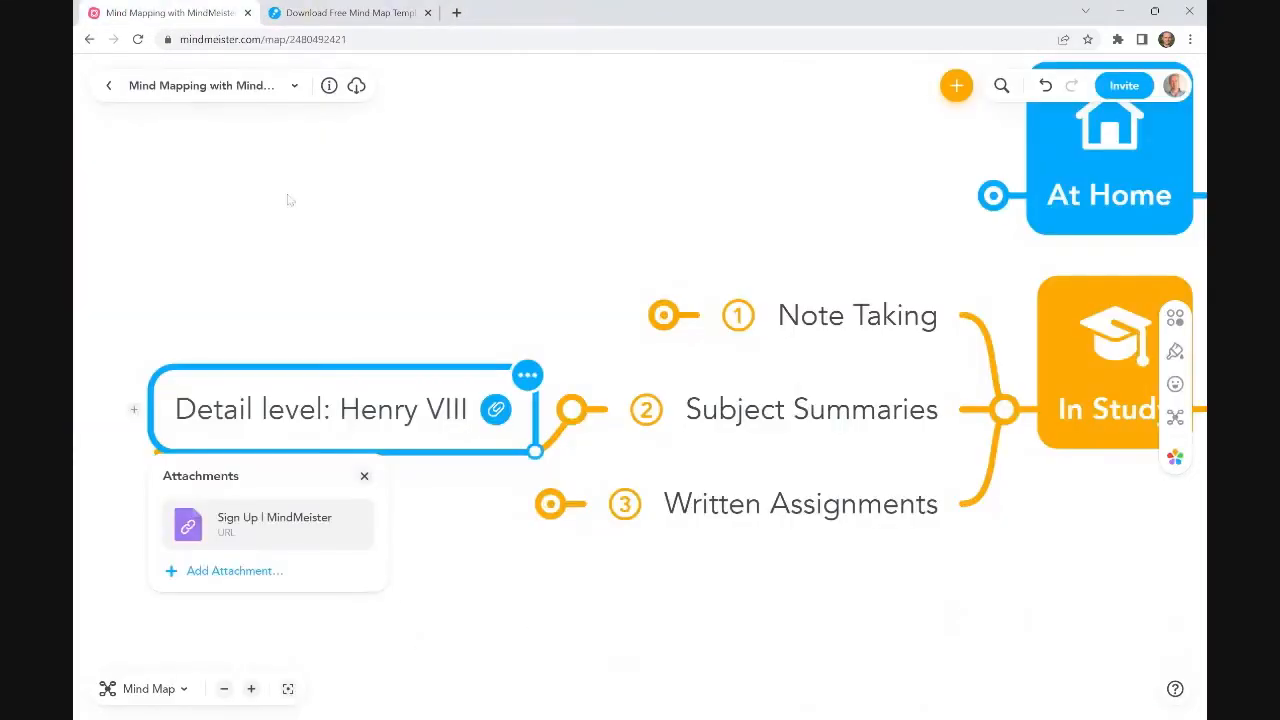
pyautogui.click(589, 537)
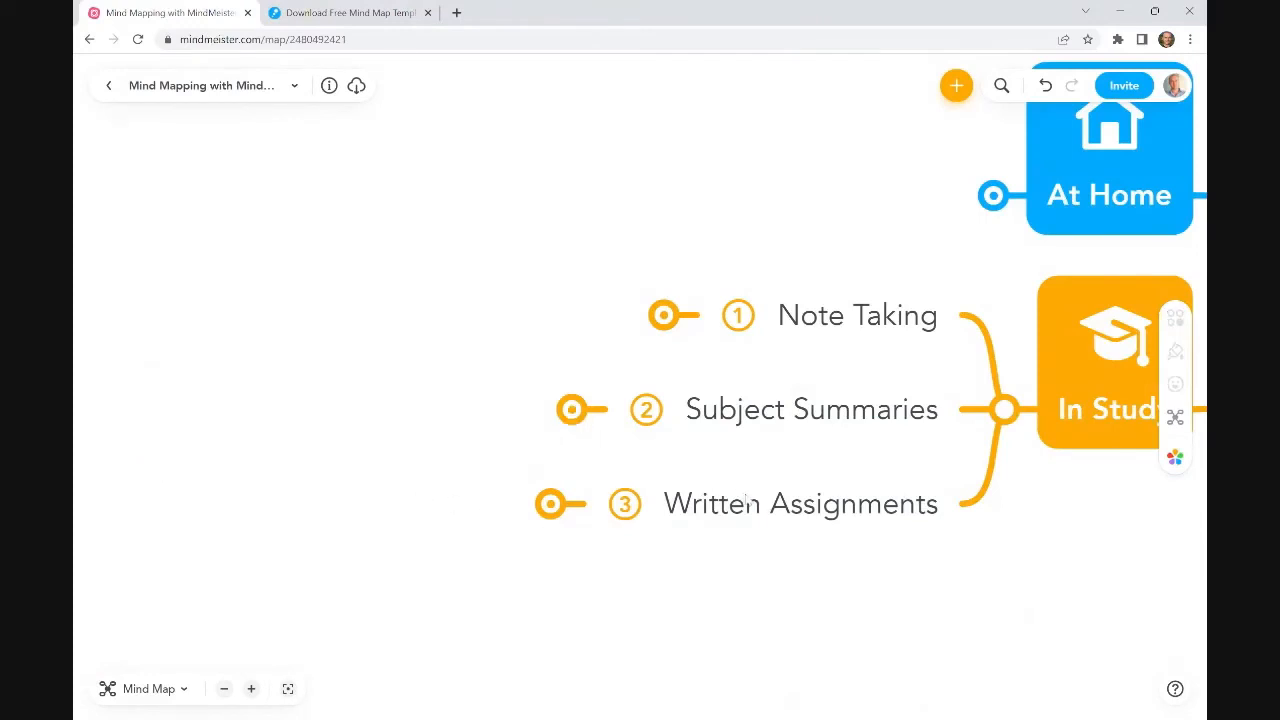
# Step: Expand the Written Assignments branch and highlight the text of the topic about the key events of King Henry VIII's reign
pyautogui.click(747, 498)
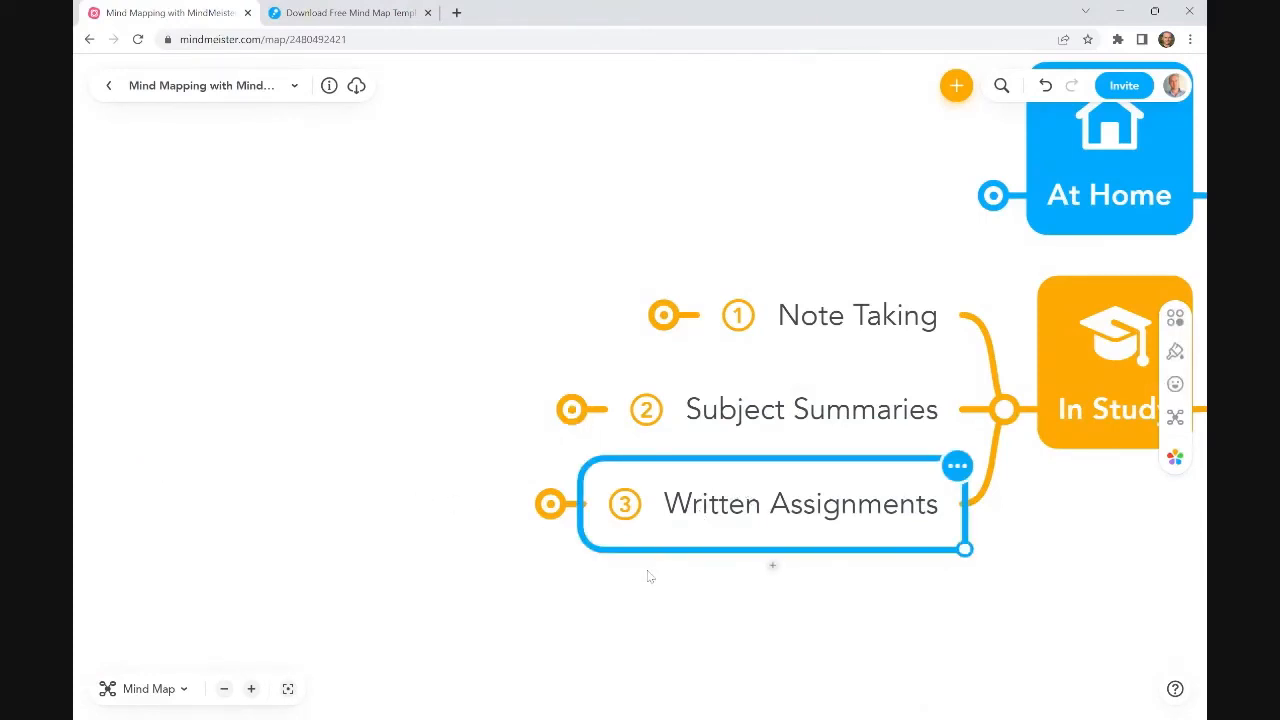
pyautogui.click(551, 505)
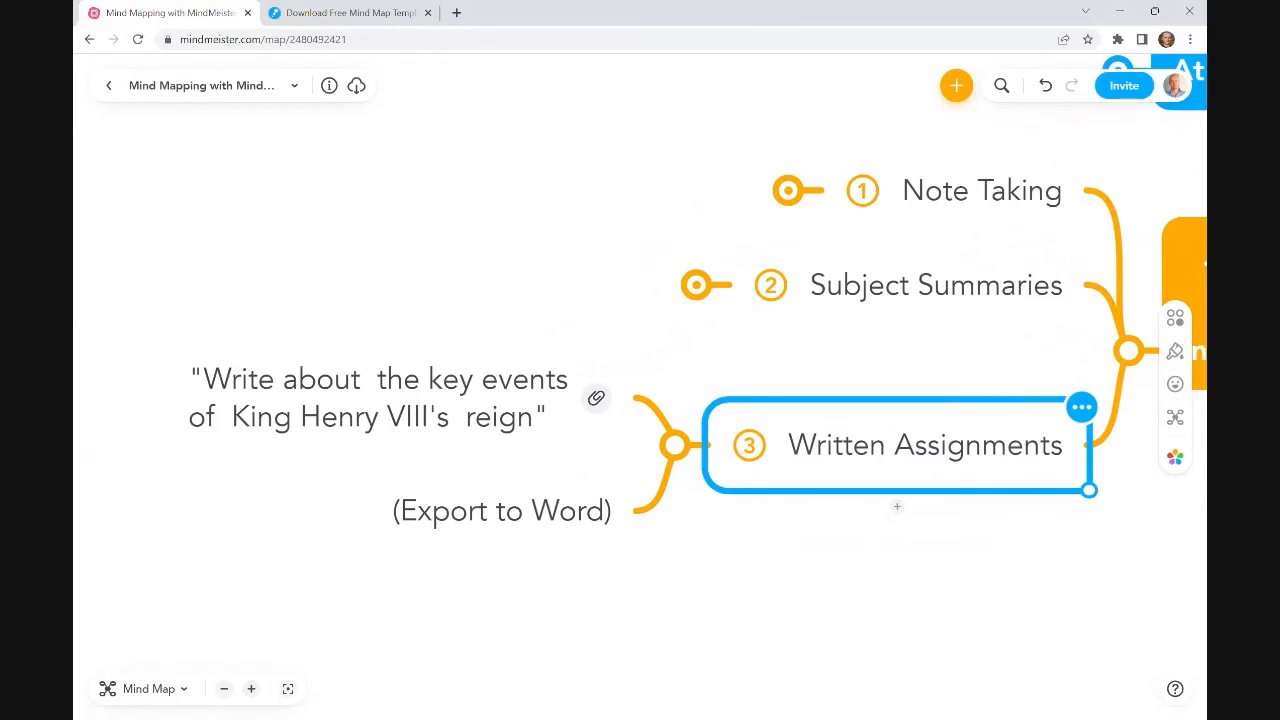
pyautogui.click(426, 400)
pyautogui.click(426, 402)
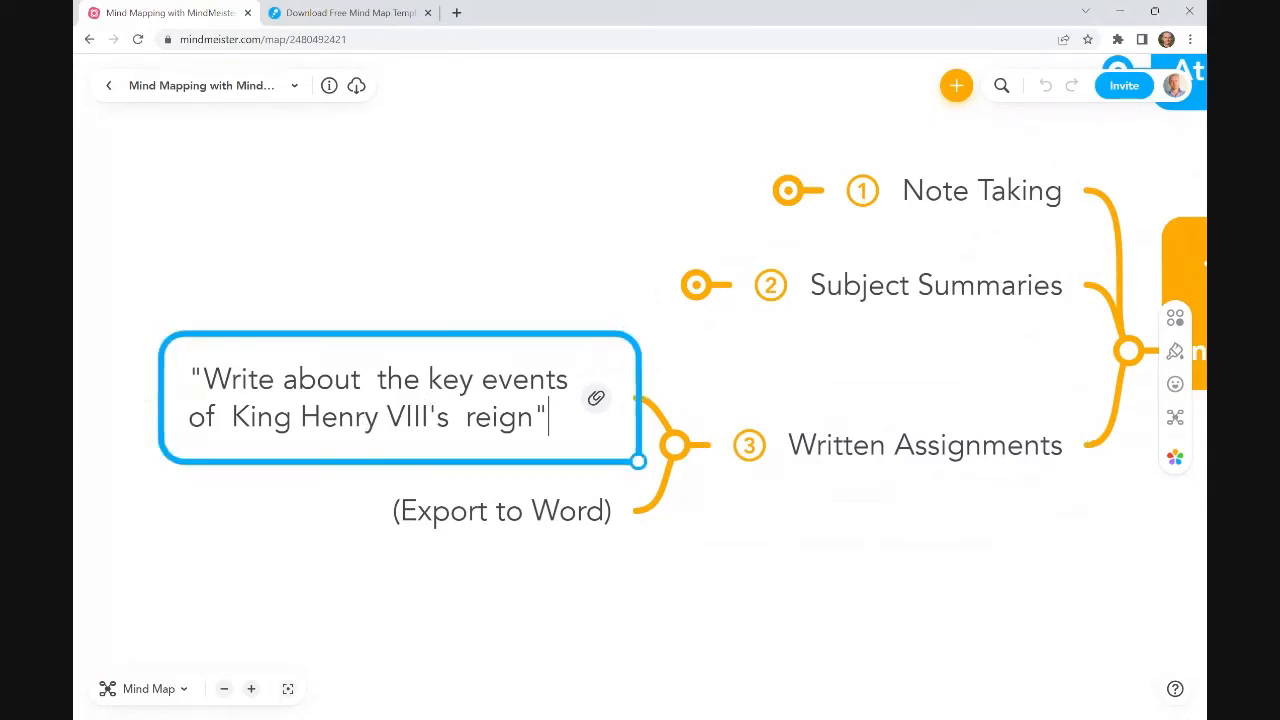
pyautogui.moveTo(300, 417); pyautogui.dragTo(466, 417)
pyautogui.click(466, 417)
pyautogui.moveTo(549, 417); pyautogui.dragTo(188, 379)
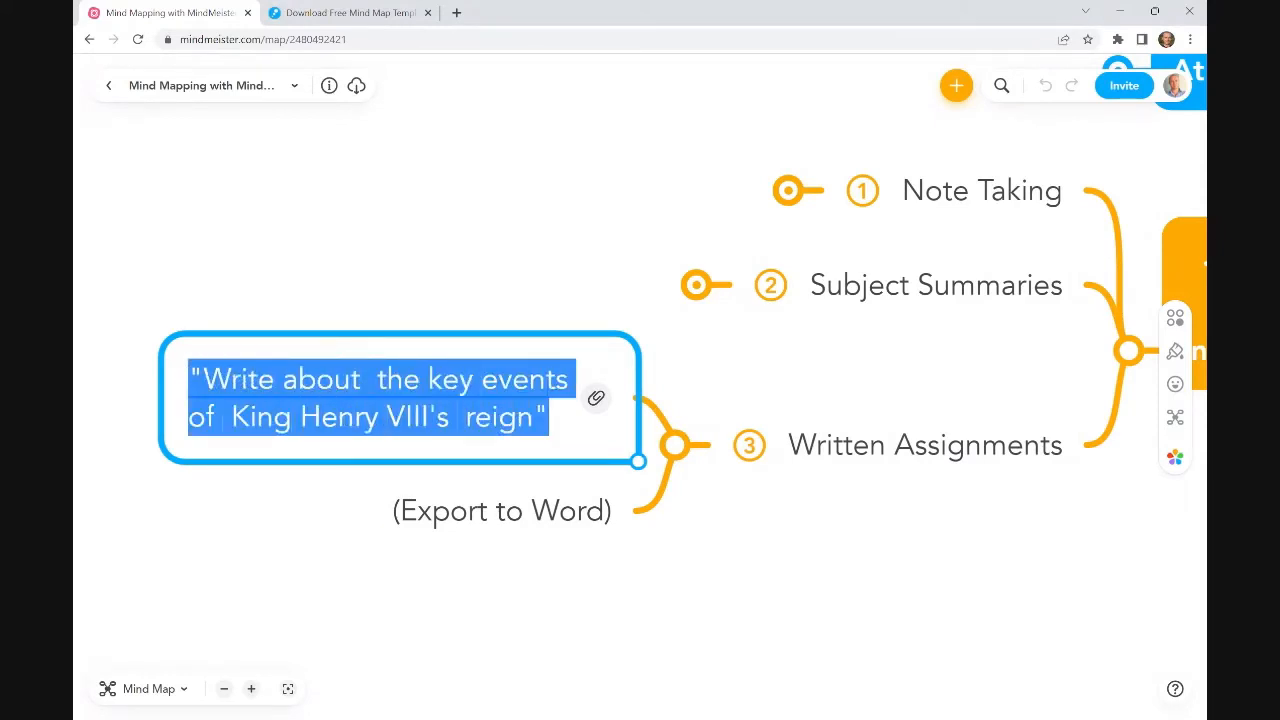
pyautogui.click(300, 516)
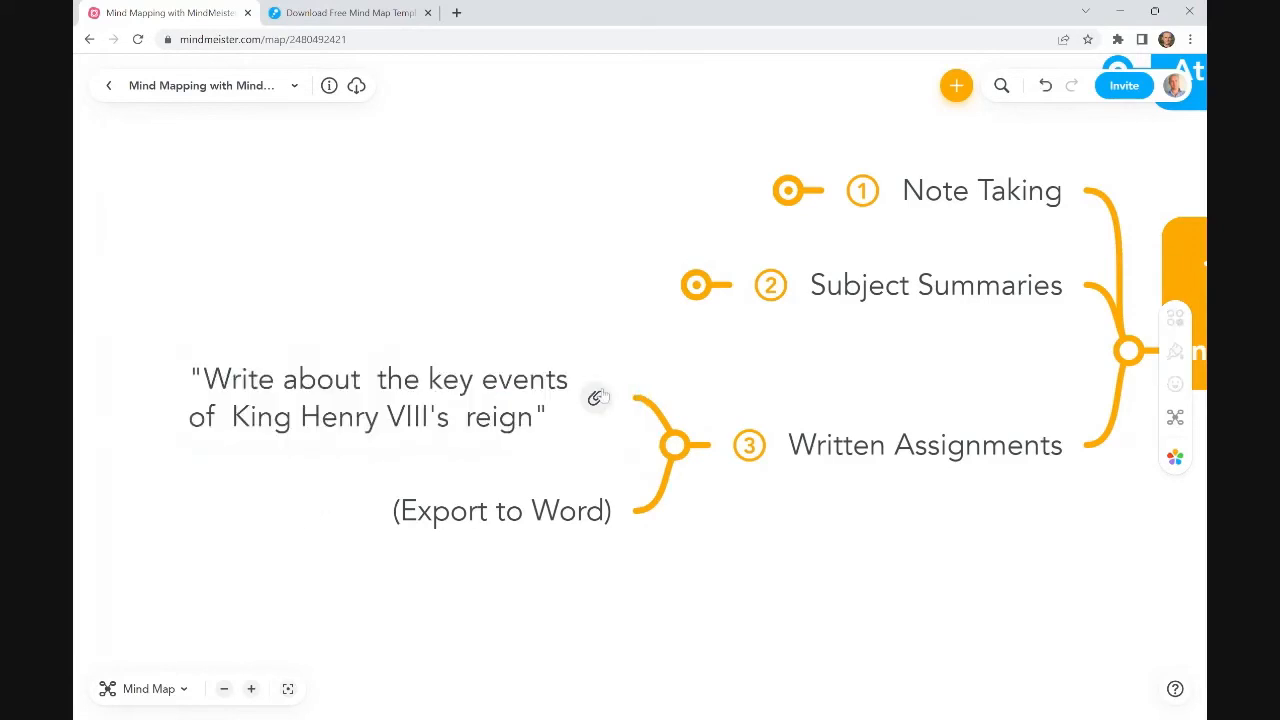
# Step: Open the mind map attached to the topic about the key events of King Henry VIII's reign
pyautogui.click(596, 399)
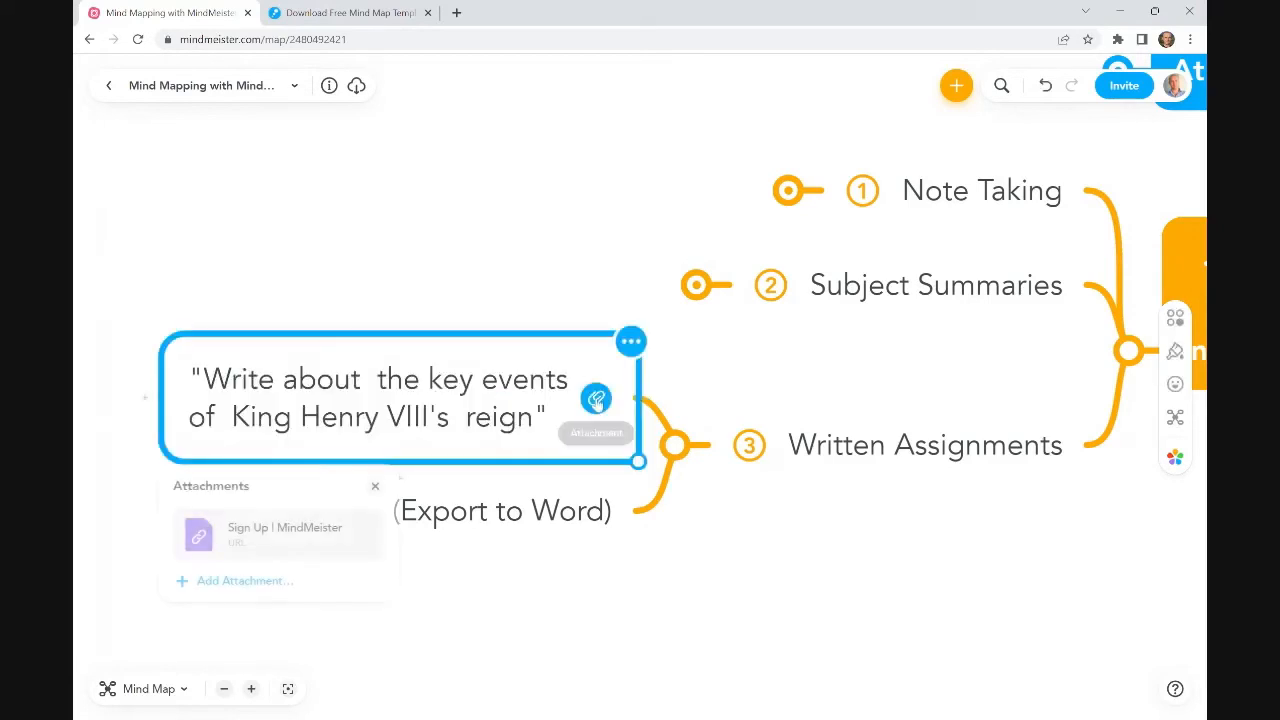
pyautogui.click(300, 531)
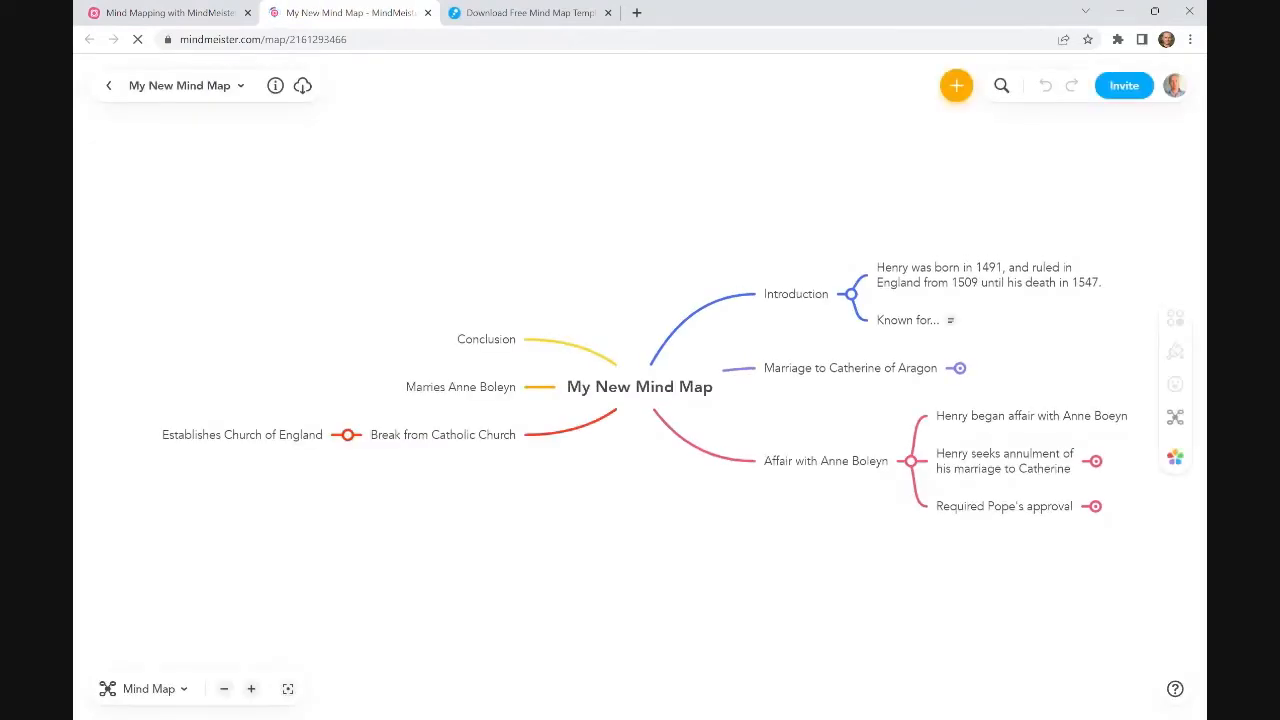
# Step: Highlight the line "England from 1509 until his death in 1547." in the first subtopic of Introduction
pyautogui.scroll(4, 640, 447)
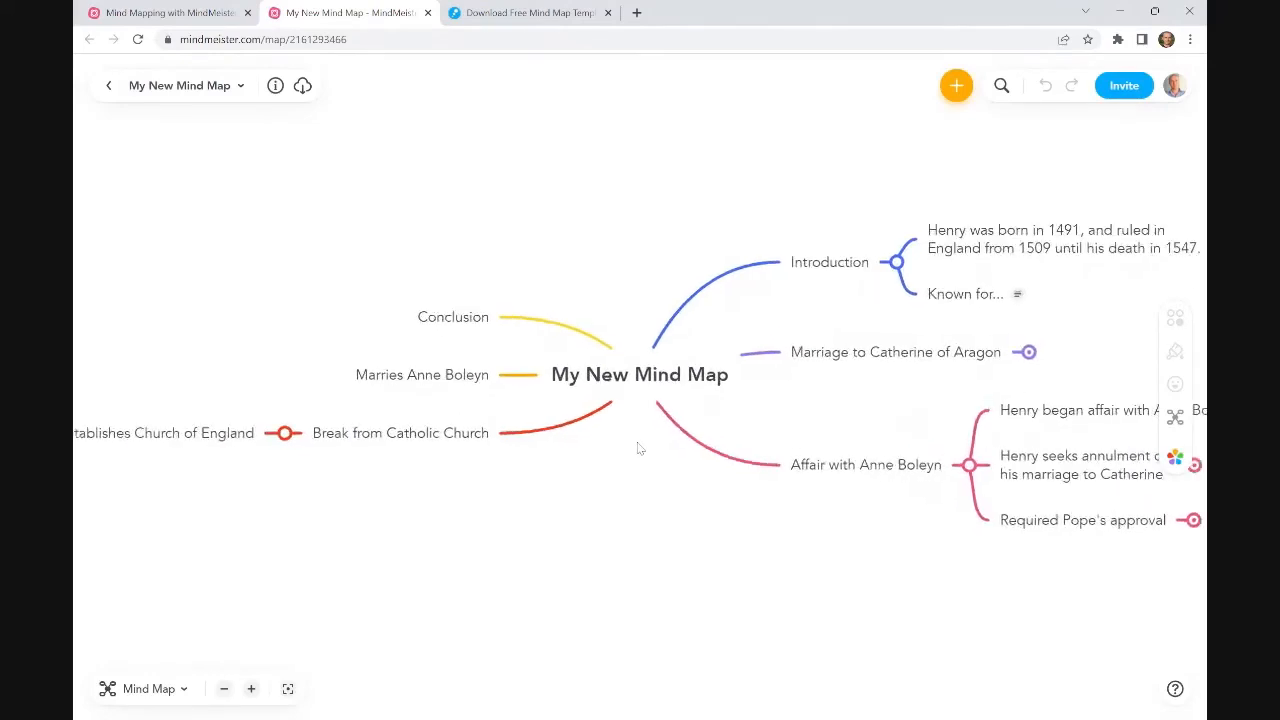
pyautogui.moveTo(900, 409); pyautogui.dragTo(484, 428)
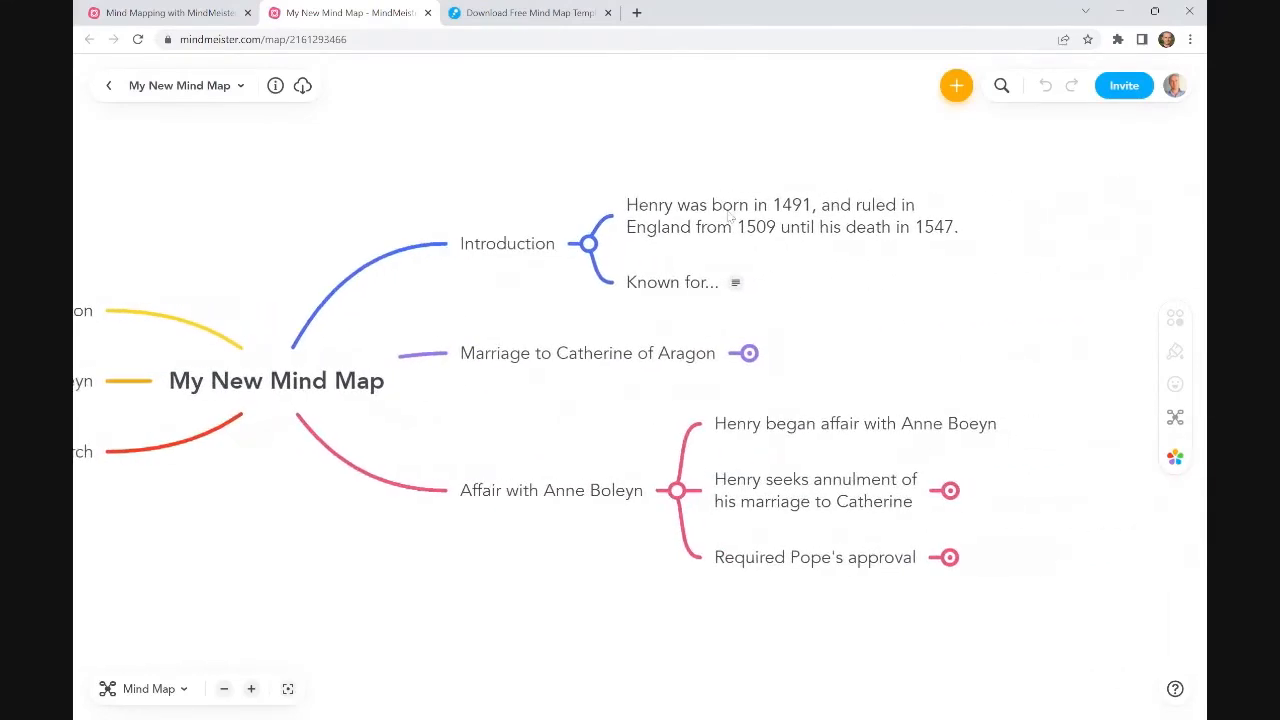
pyautogui.doubleClick(738, 222)
pyautogui.doubleClick(755, 227)
pyautogui.tripleClick(755, 227)
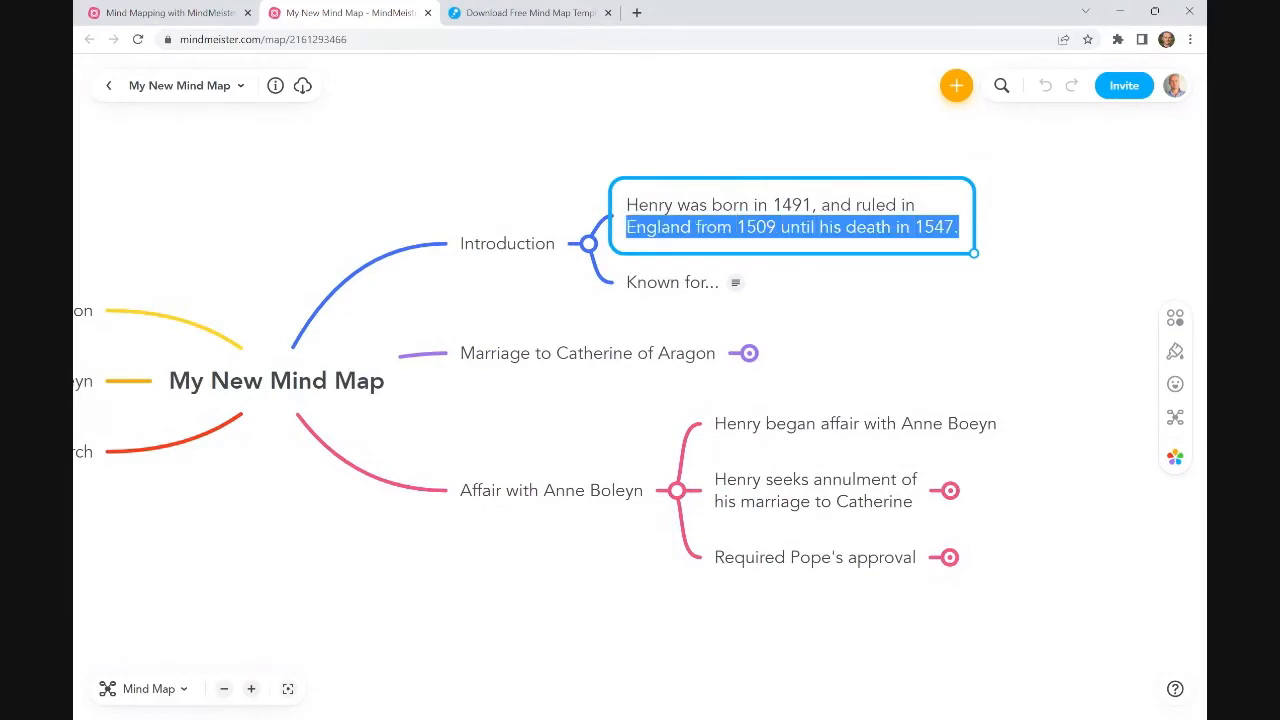
# Step: Open the note on the "Known for..." subtopic, highlight its text and close the note
pyautogui.click(833, 320)
pyautogui.click(672, 290)
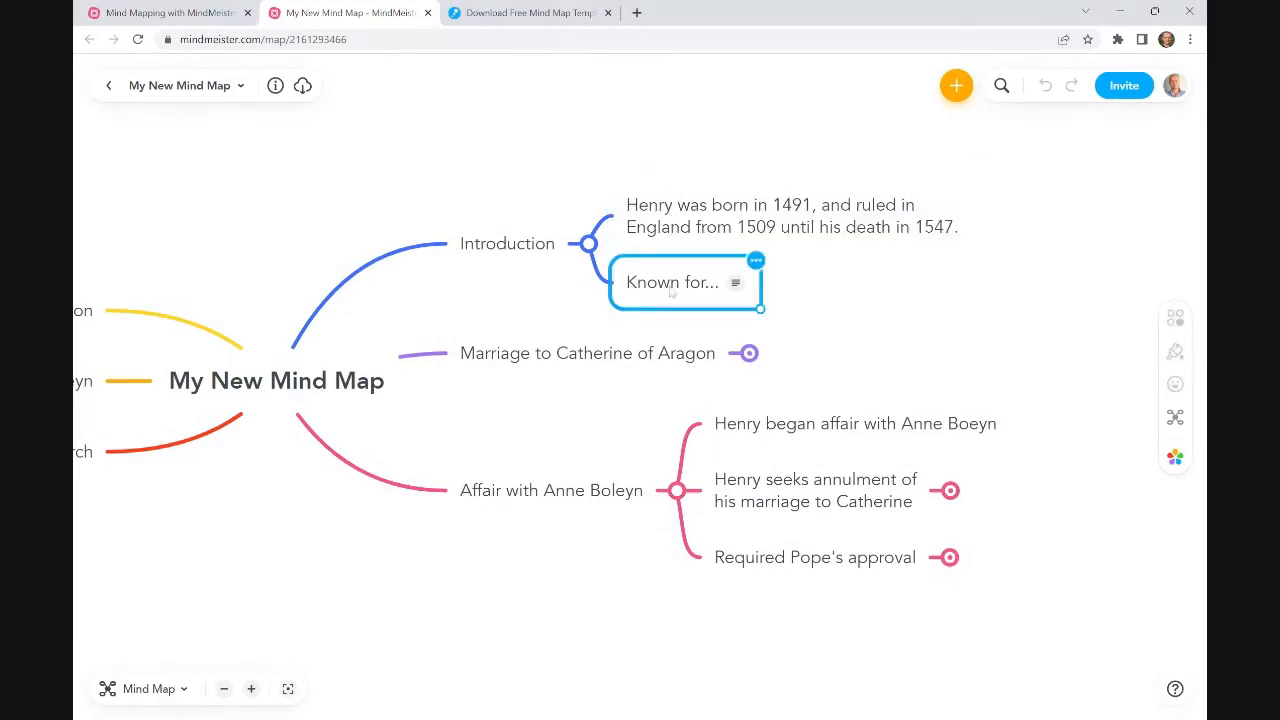
pyautogui.click(736, 285)
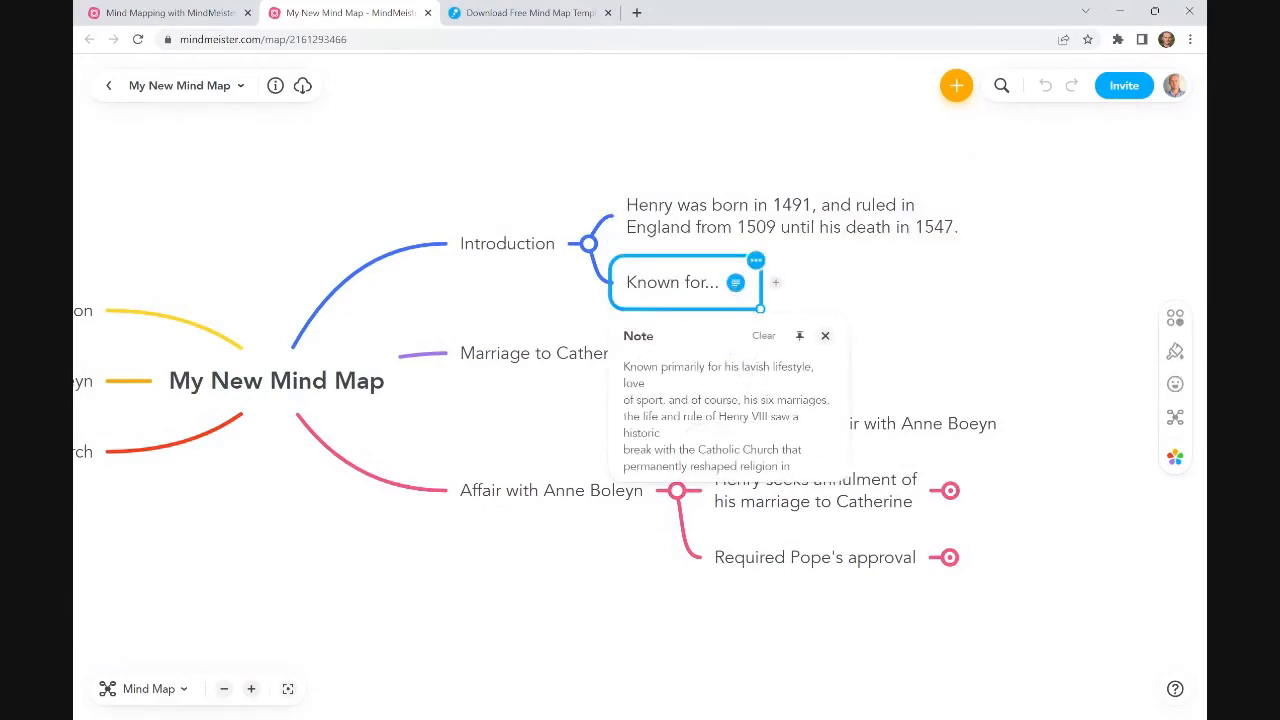
pyautogui.moveTo(637, 368); pyautogui.dragTo(785, 486)
pyautogui.click(908, 357)
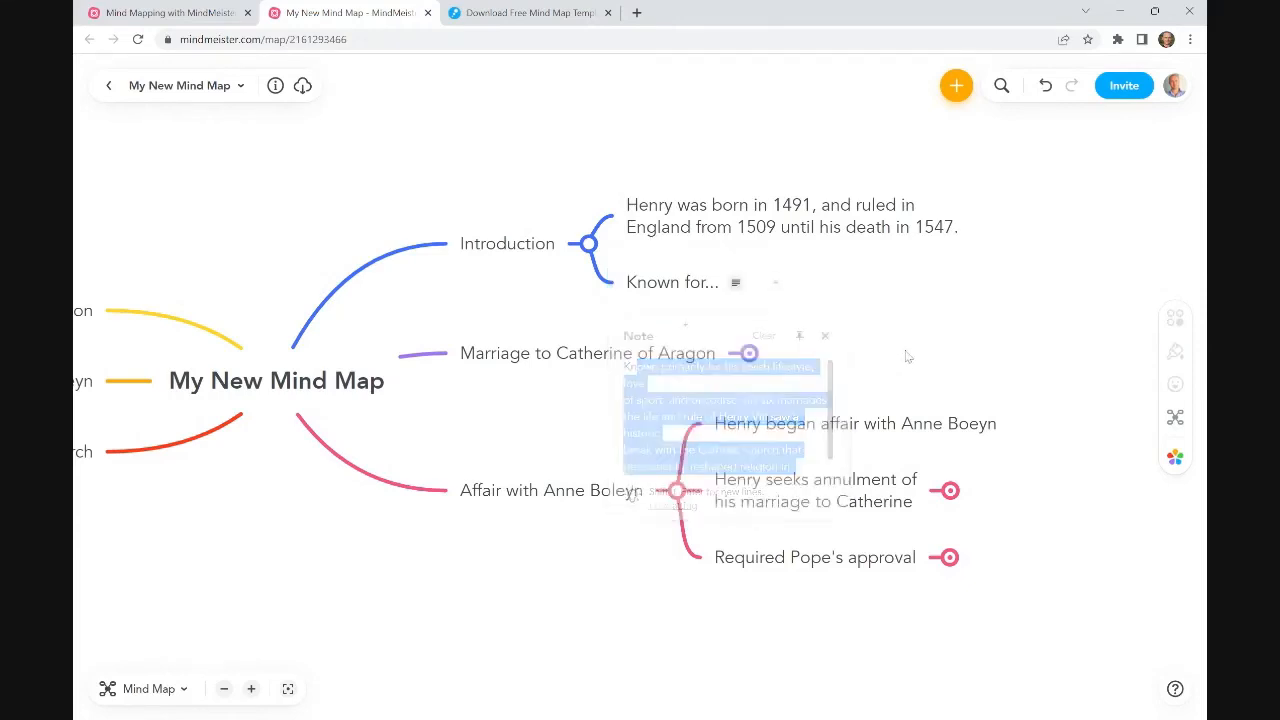
# Step: Move Marriage to Catherine of Aragon below Affair with Anne Boleyn, and shift Marries Anne Boleyn and Break from Catholic Church to the branches right of the central topic
pyautogui.moveTo(908, 357); pyautogui.dragTo(1112, 298)
pyautogui.scroll(-1, 876, 355)
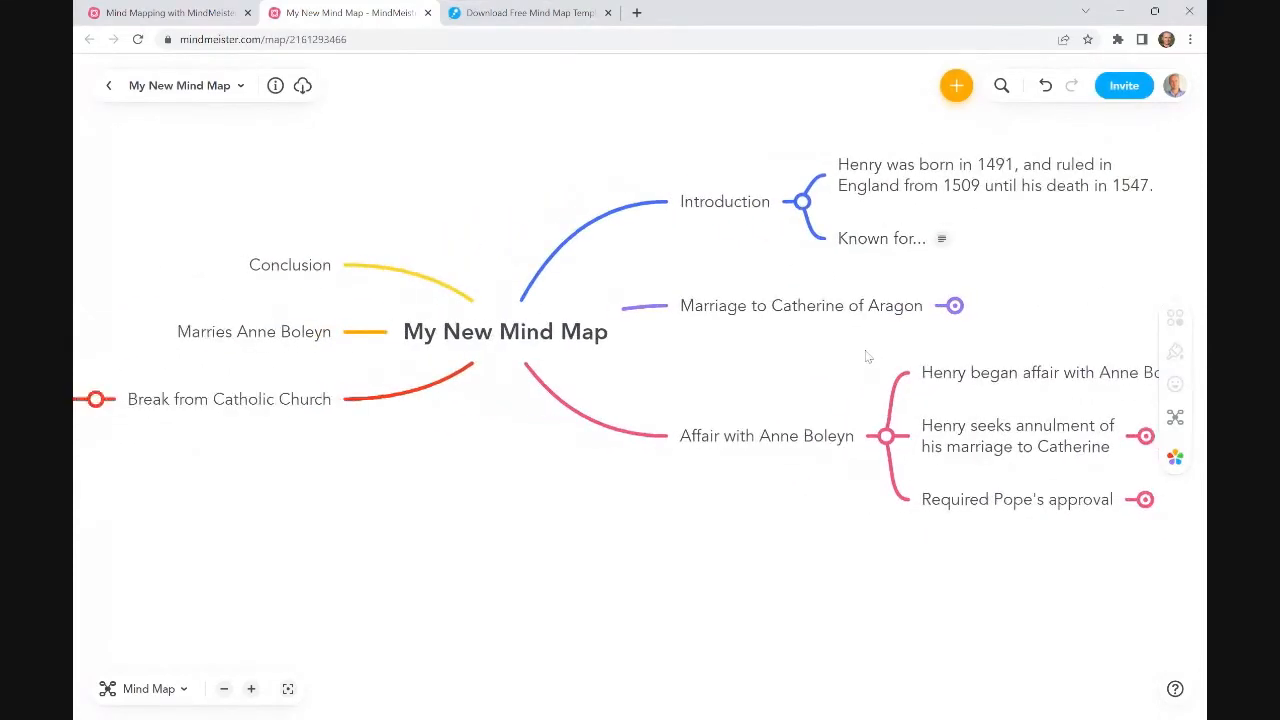
pyautogui.scroll(-1, 800, 358)
pyautogui.moveTo(800, 320); pyautogui.dragTo(575, 472)
pyautogui.moveTo(315, 345); pyautogui.dragTo(712, 400)
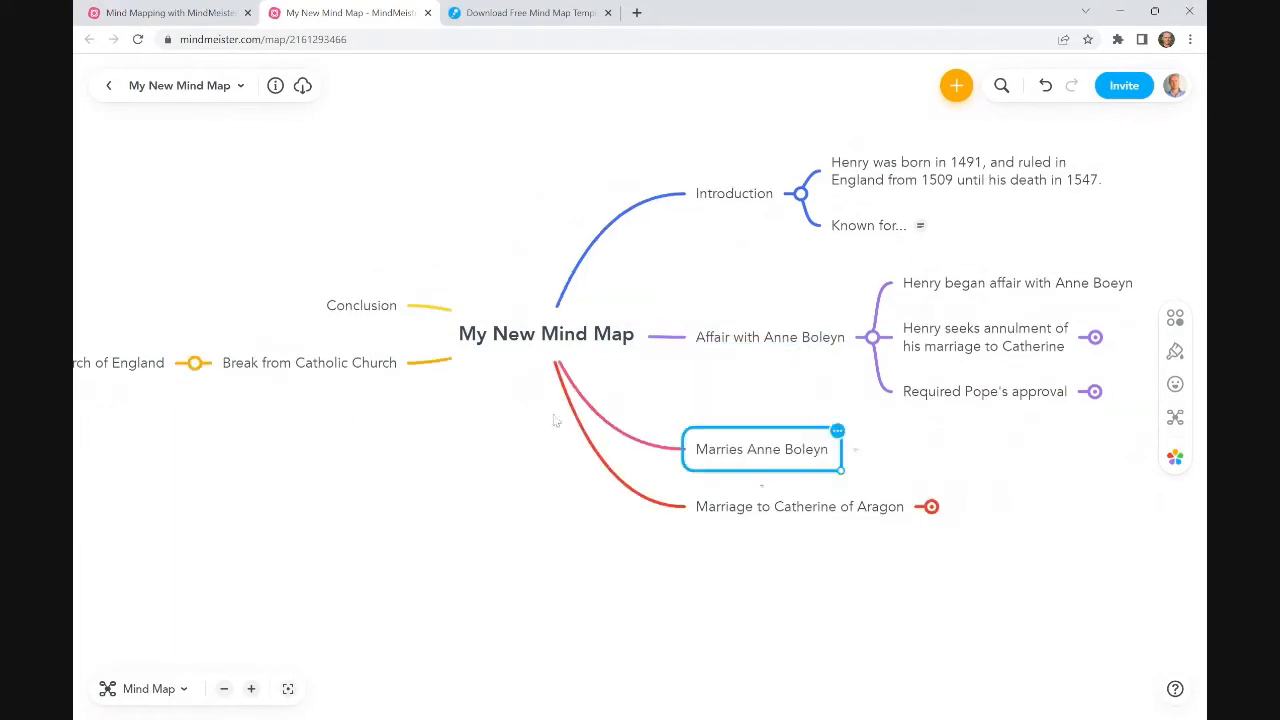
pyautogui.moveTo(320, 363); pyautogui.dragTo(776, 295)
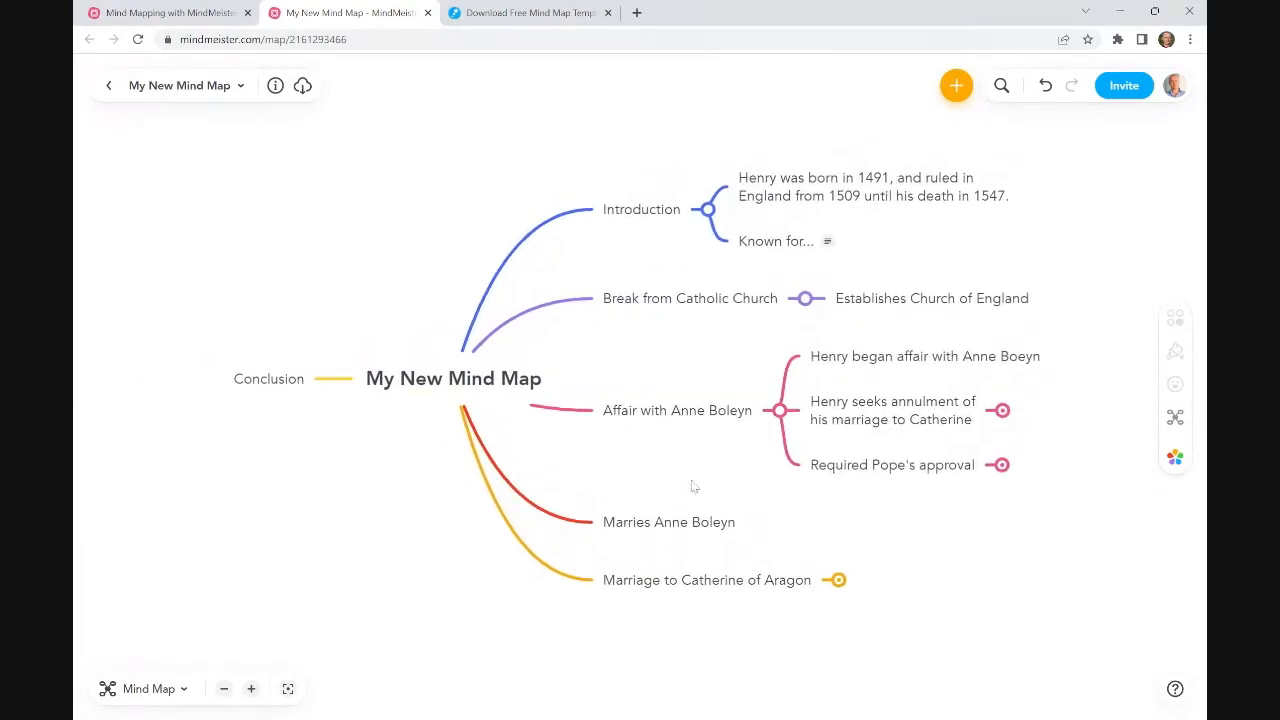
# Step: Reposition the Marriage to Catherine of Aragon topic directly below Introduction
pyautogui.moveTo(572, 146); pyautogui.dragTo(680, 648)
pyautogui.click(677, 645)
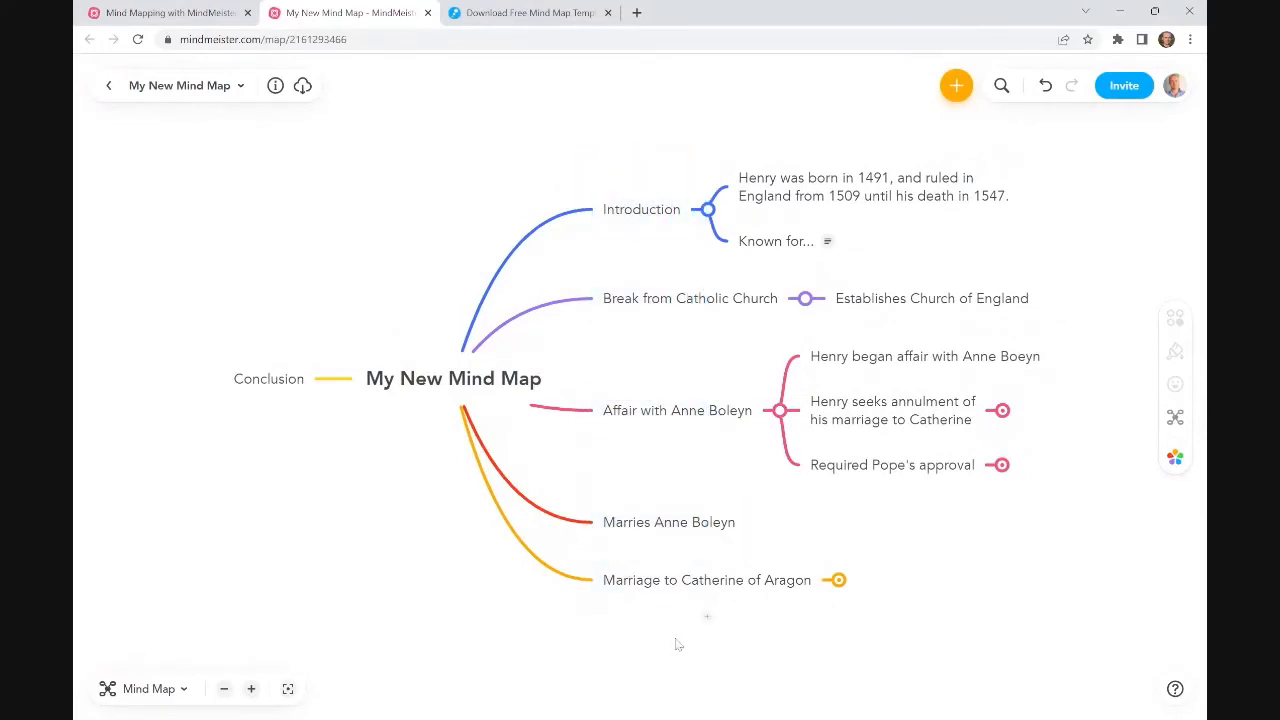
pyautogui.click(647, 221)
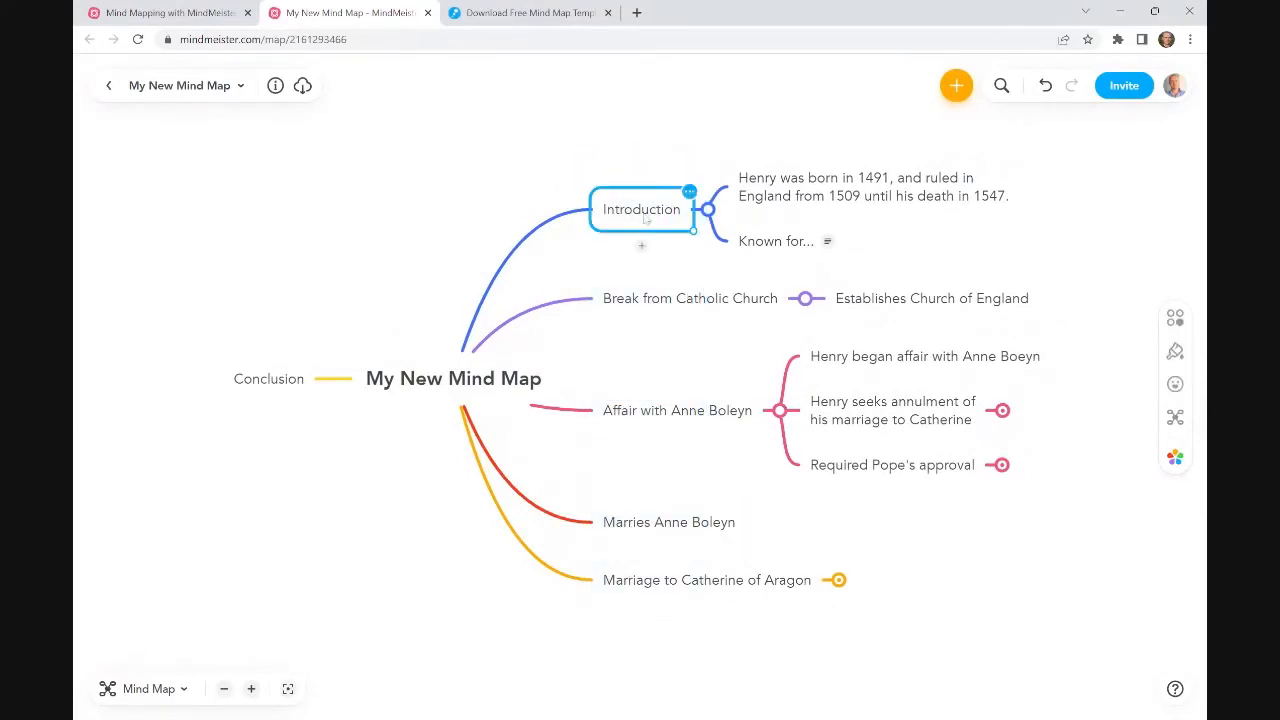
pyautogui.click(991, 608)
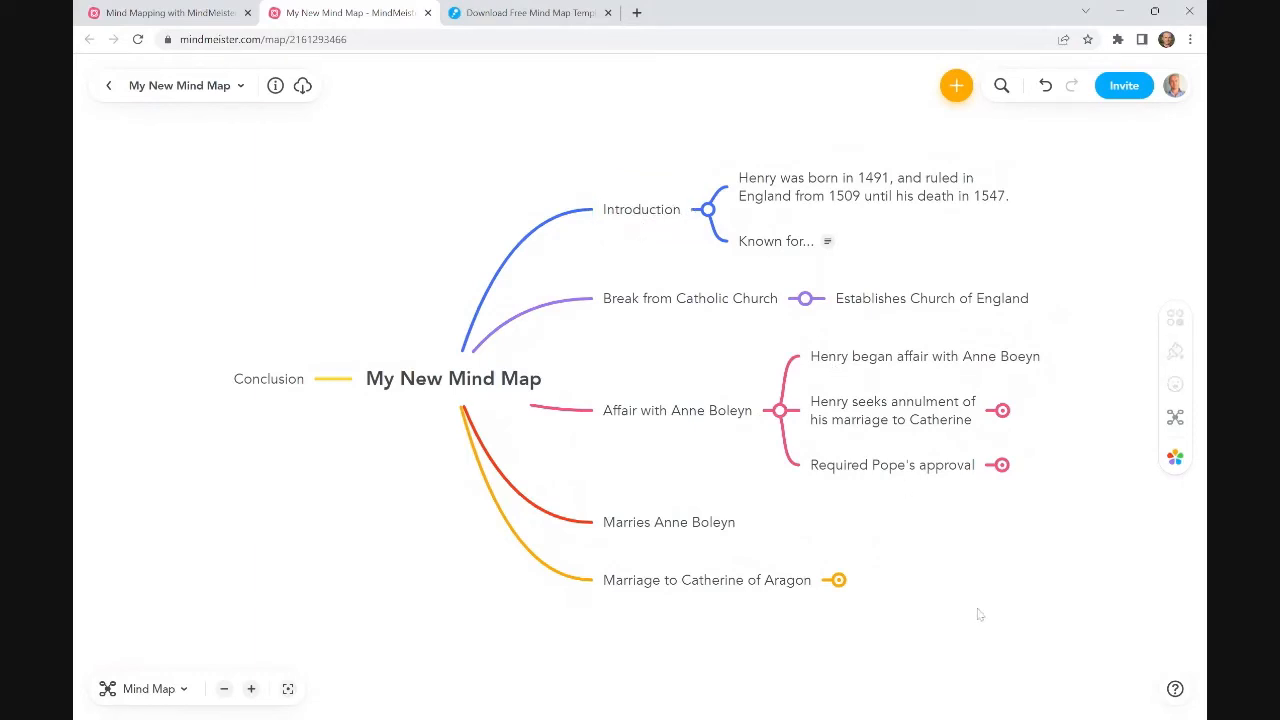
pyautogui.moveTo(674, 590); pyautogui.dragTo(690, 264)
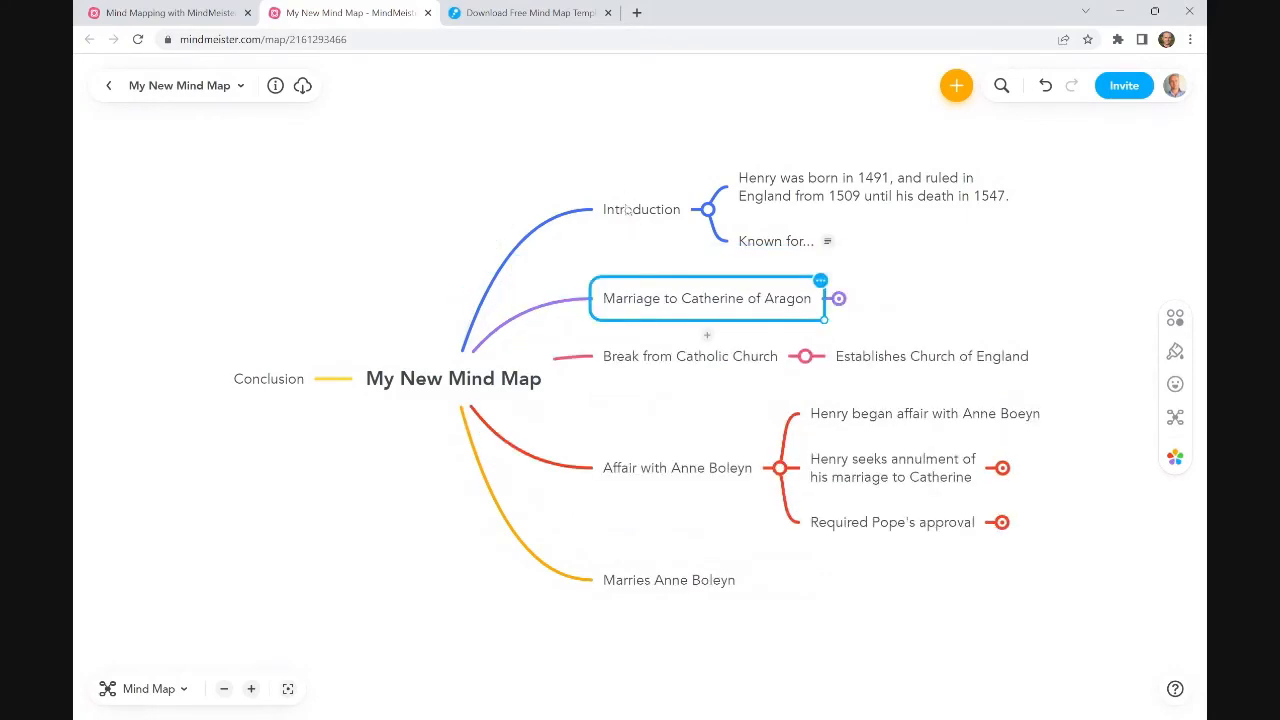
# Step: Go through the main topics one by one from Introduction to Conclusion to review the essay's order
pyautogui.moveTo(536, 141); pyautogui.dragTo(575, 151)
pyautogui.click(675, 216)
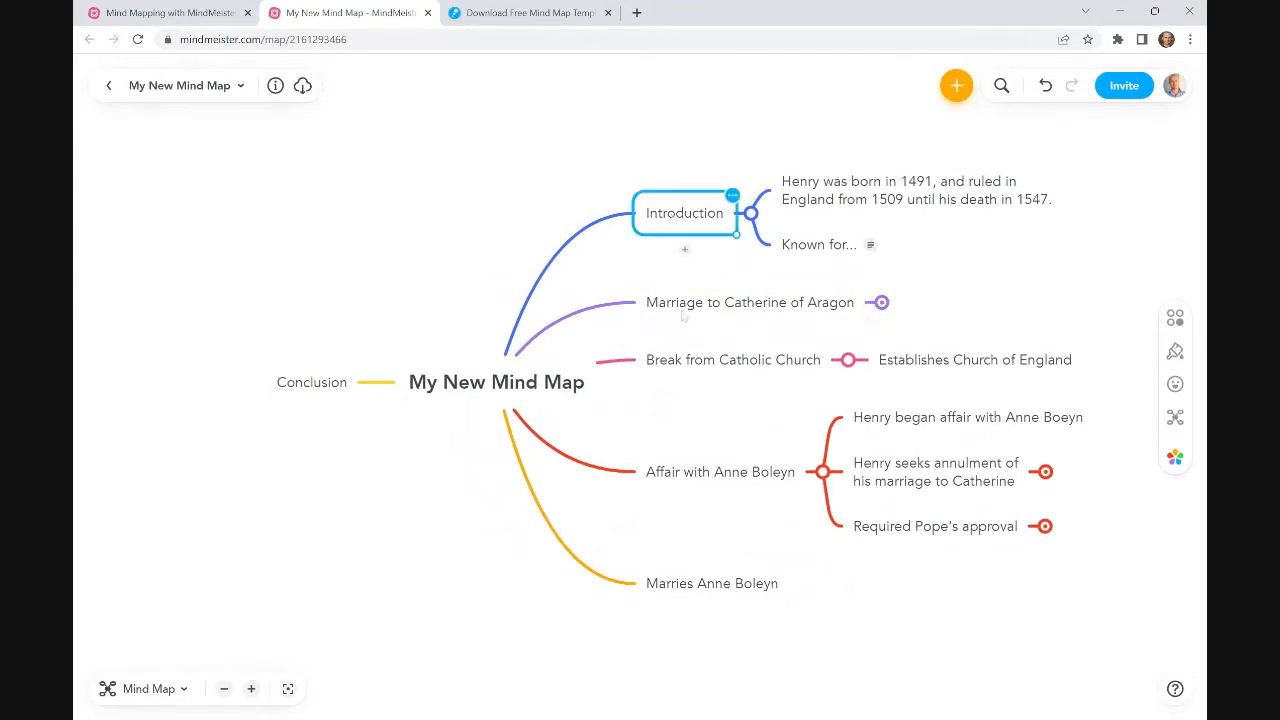
pyautogui.click(683, 303)
pyautogui.click(688, 372)
pyautogui.click(690, 476)
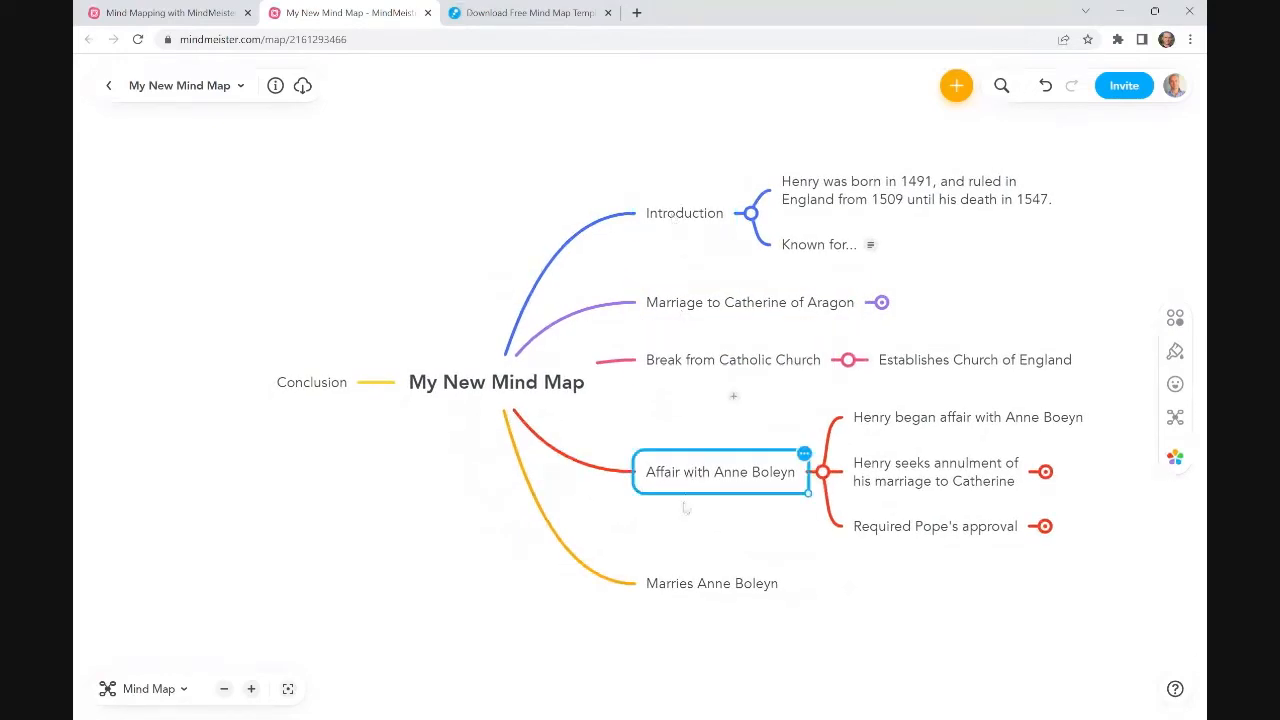
pyautogui.click(646, 589)
pyautogui.click(330, 396)
pyautogui.click(304, 376)
pyautogui.moveTo(160, 228)
pyautogui.mouseDown()
pyautogui.moveTo(231, 308)
pyautogui.moveTo(132, 171)
pyautogui.mouseUp()
pyautogui.moveTo(153, 201); pyautogui.dragTo(306, 352)
pyautogui.moveTo(527, 106); pyautogui.dragTo(800, 212)
# Step: Collapse the Affair with Anne Boleyn branch and move it above Break from Catholic Church
pyautogui.click(688, 252)
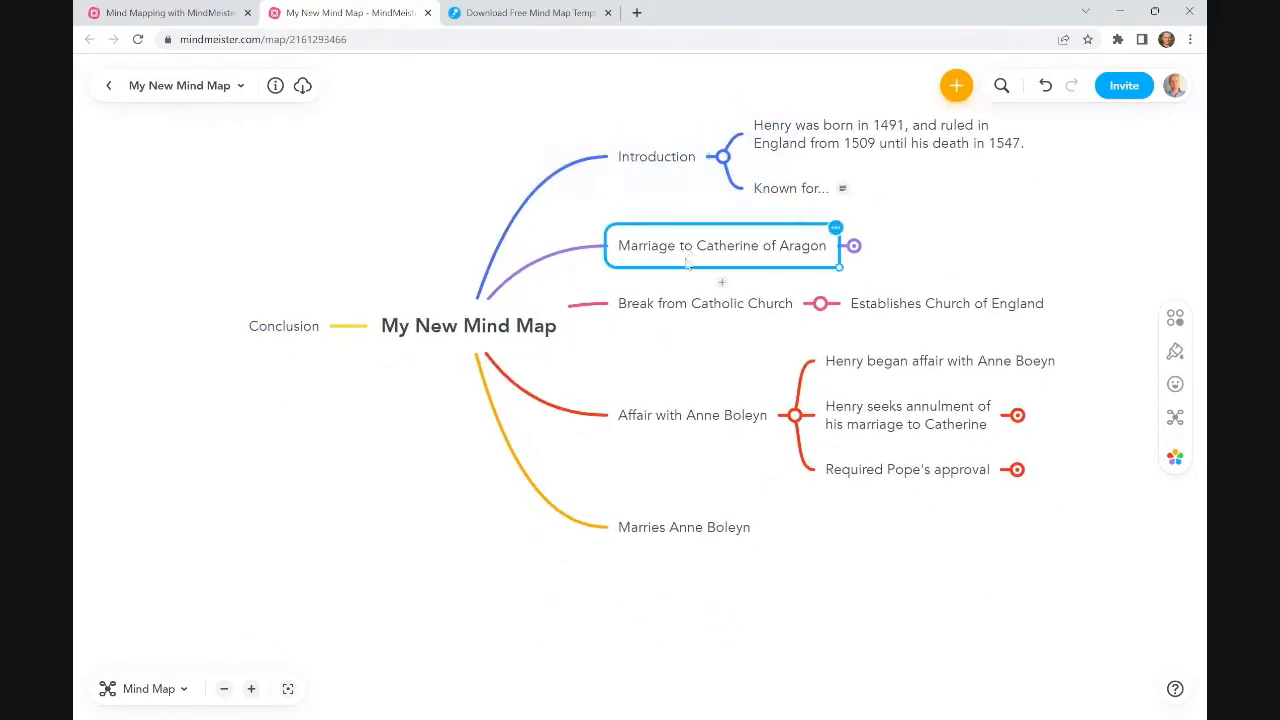
pyautogui.click(794, 415)
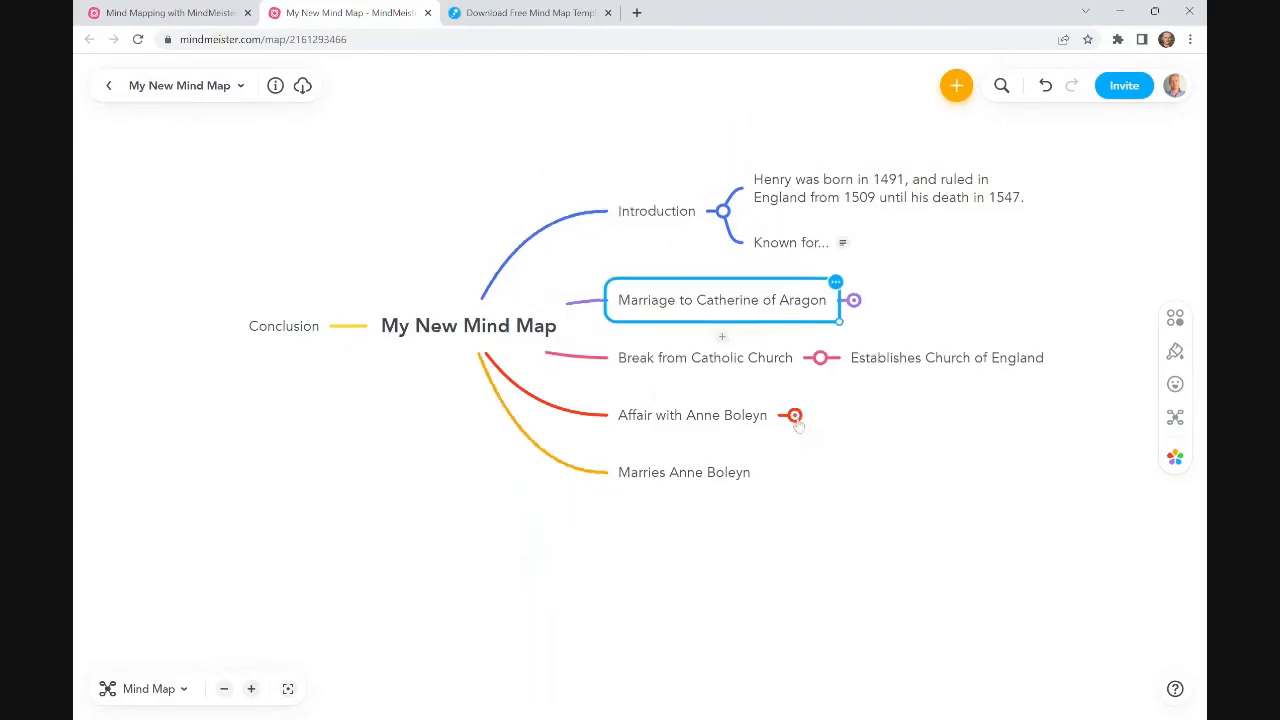
pyautogui.click(668, 418)
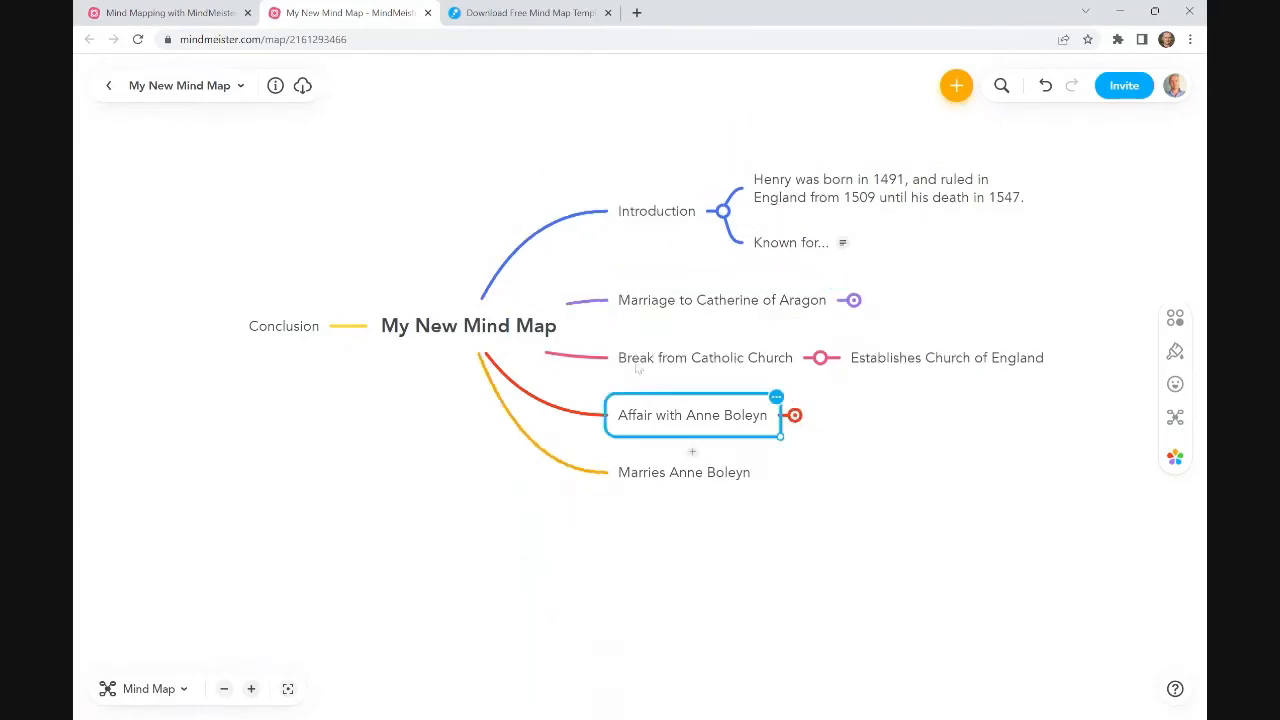
pyautogui.moveTo(636, 368); pyautogui.dragTo(628, 322)
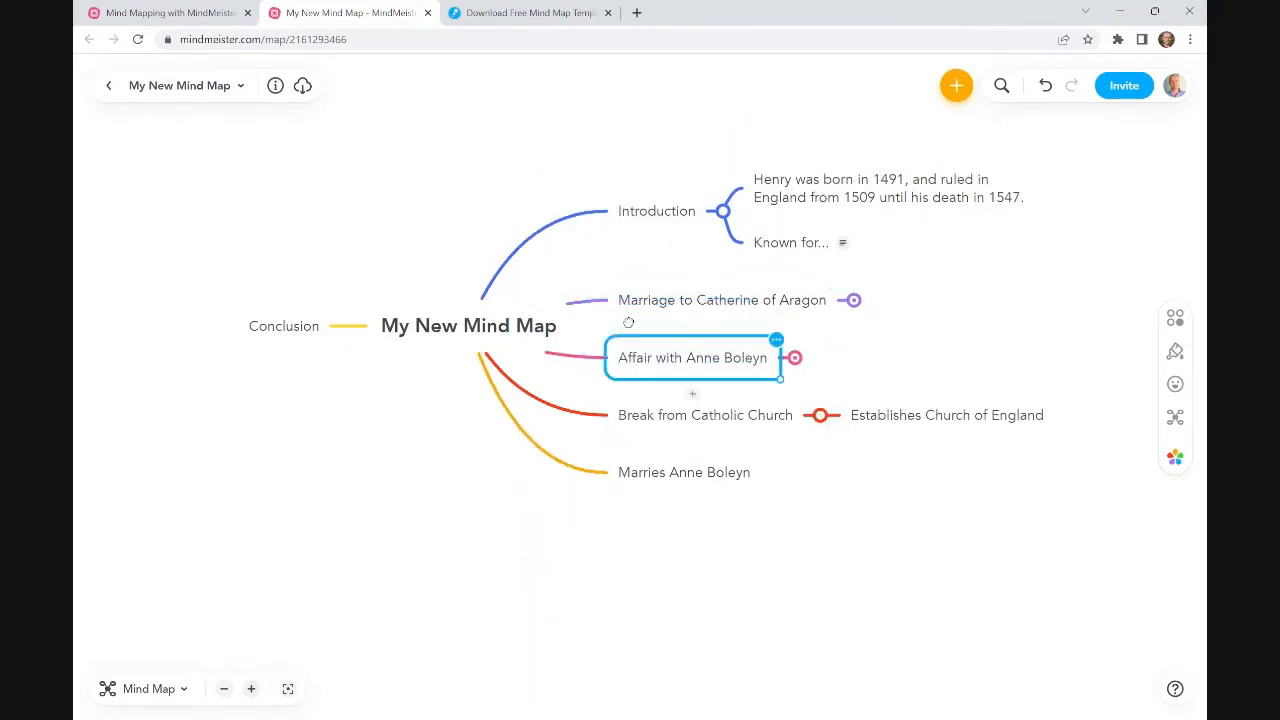
pyautogui.click(757, 407)
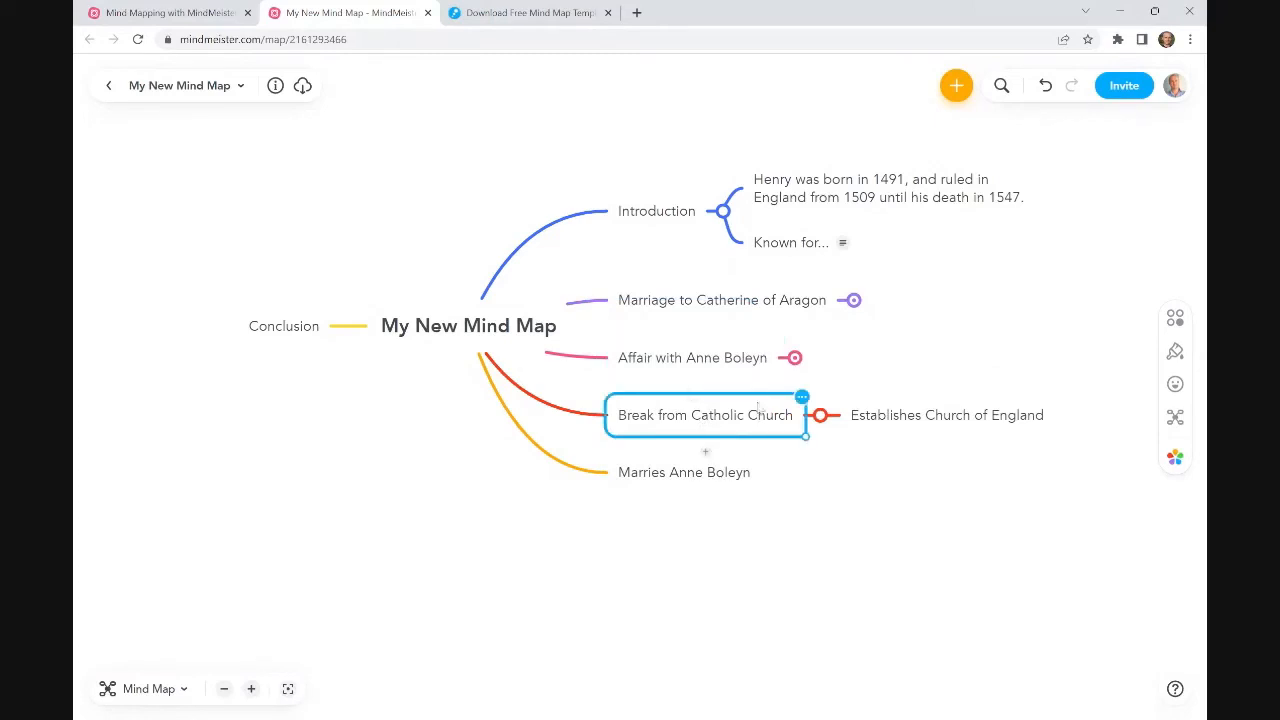
# Step: Expand the Affair with Anne Boleyn branch and examine its three subtopics and the Break from Catholic Church topic
pyautogui.click(794, 358)
pyautogui.click(898, 311)
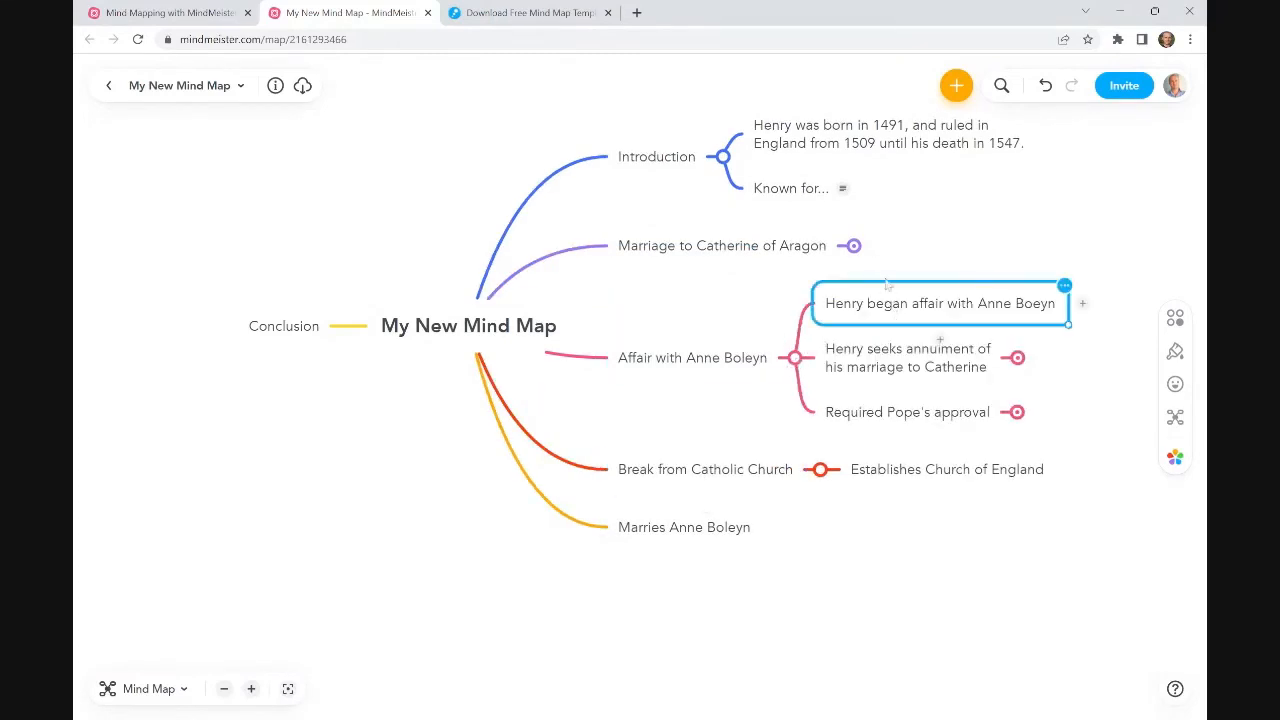
pyautogui.tripleClick(898, 311)
pyautogui.tripleClick(890, 367)
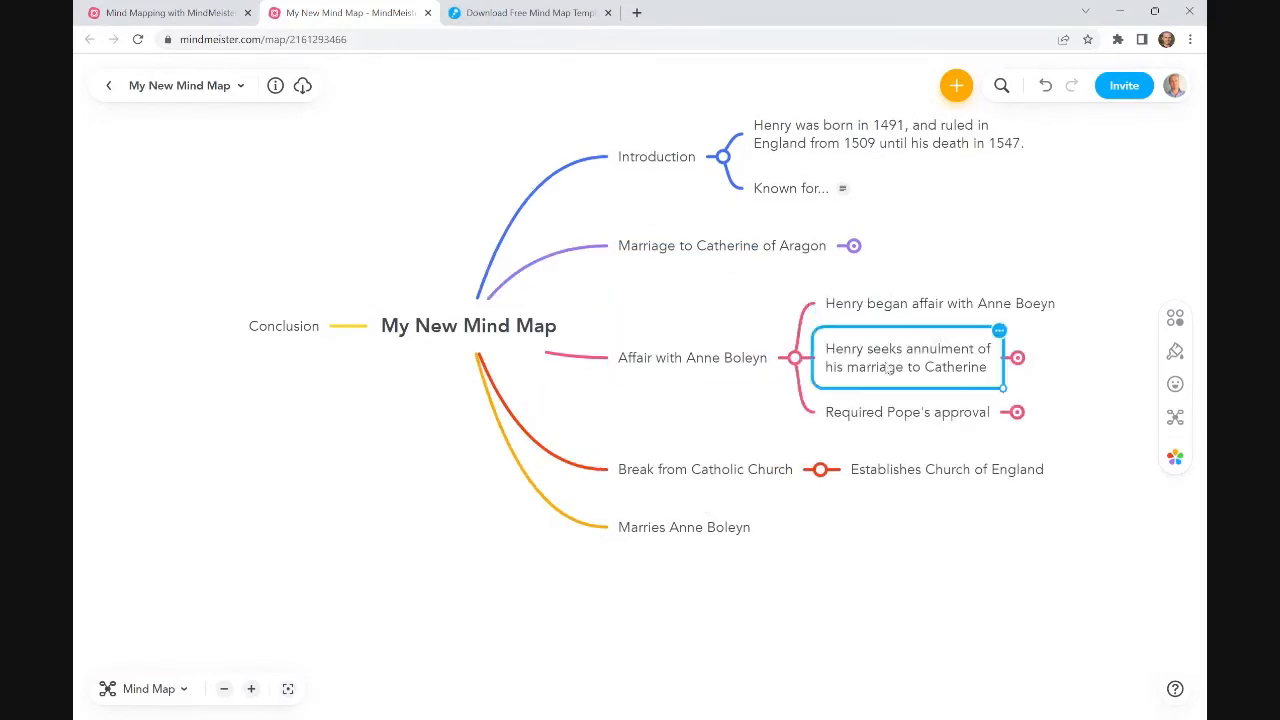
pyautogui.tripleClick(913, 416)
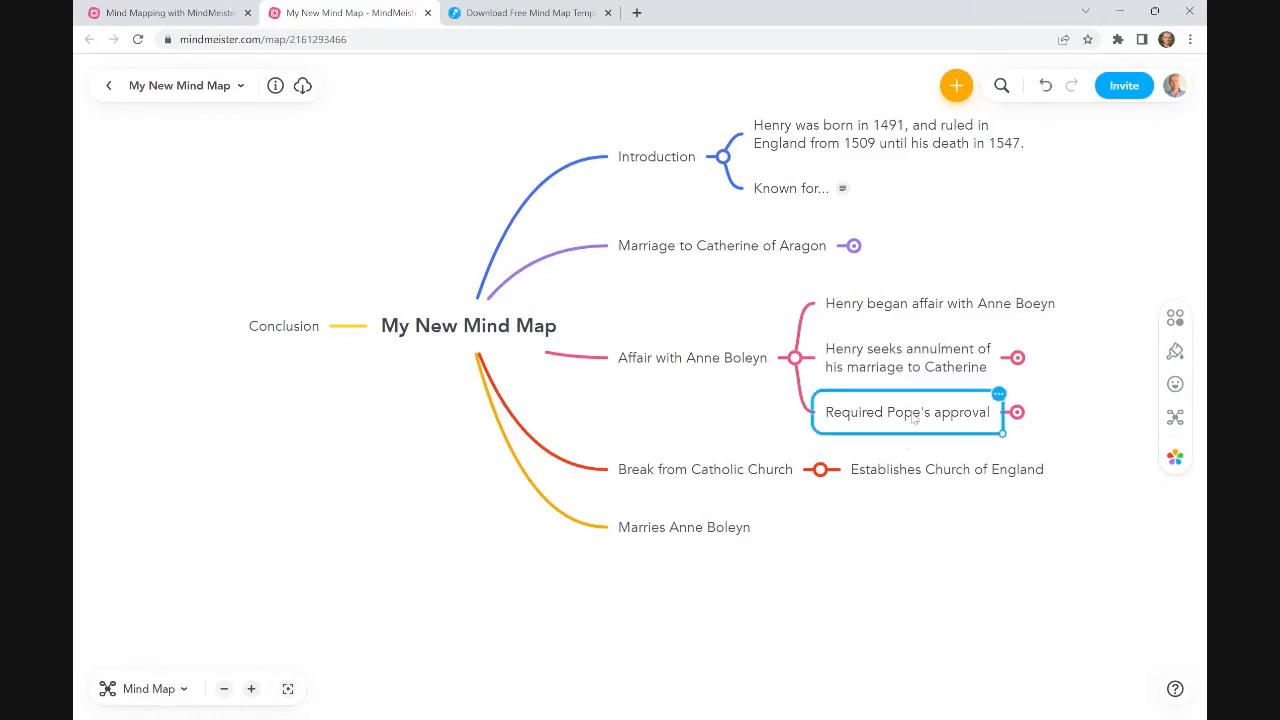
pyautogui.tripleClick(778, 478)
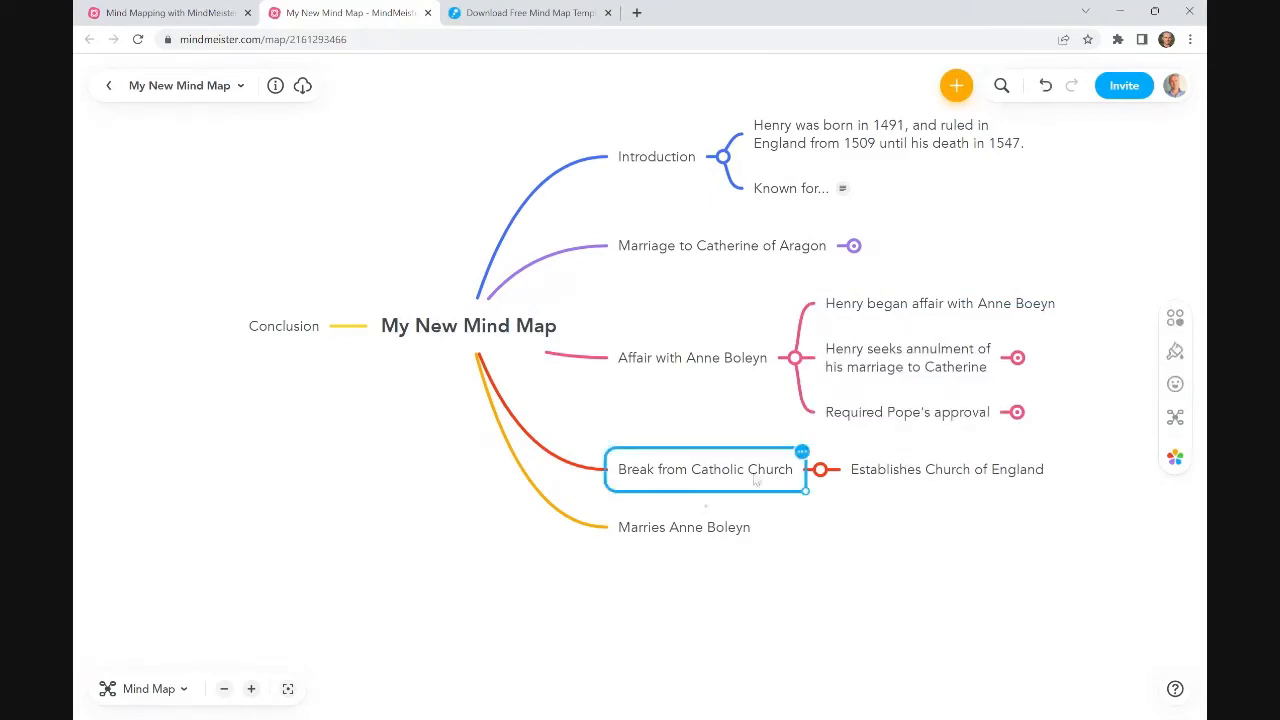
pyautogui.click(902, 534)
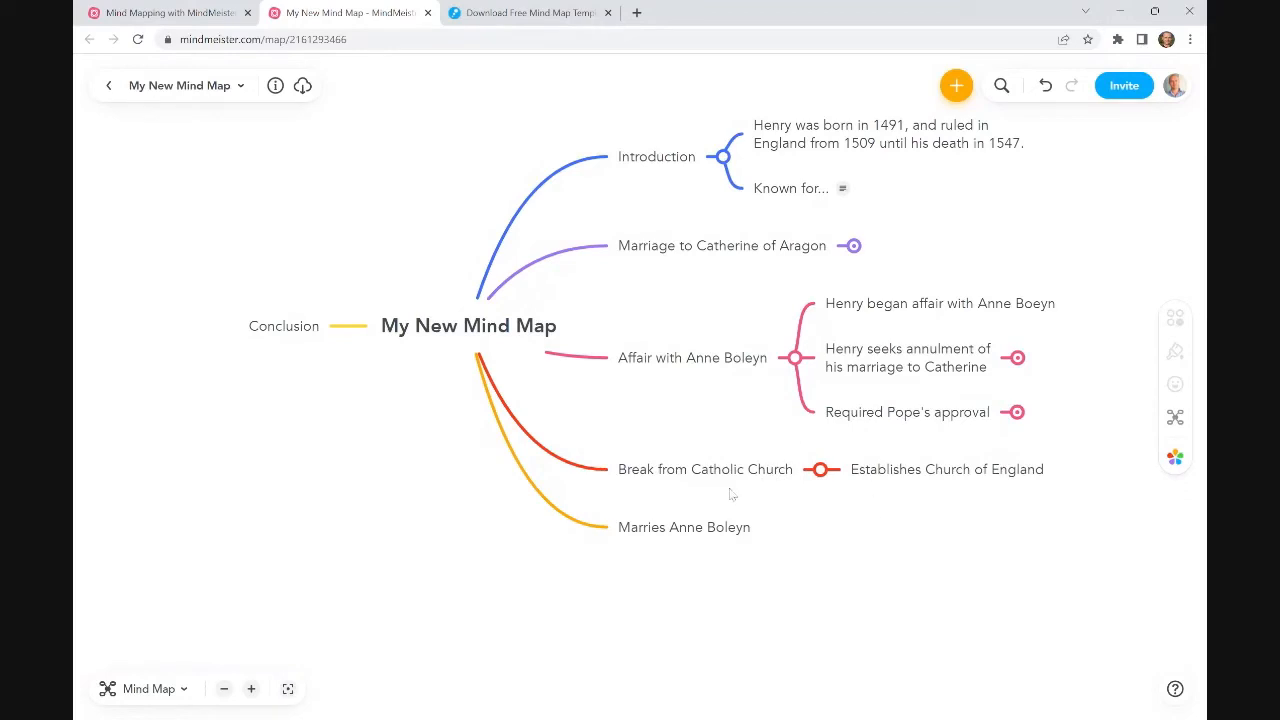
# Step: Move Marries Anne Boleyn and Break from Catholic Church to the side of the central topic where Conclusion sits
pyautogui.moveTo(655, 533); pyautogui.dragTo(330, 352)
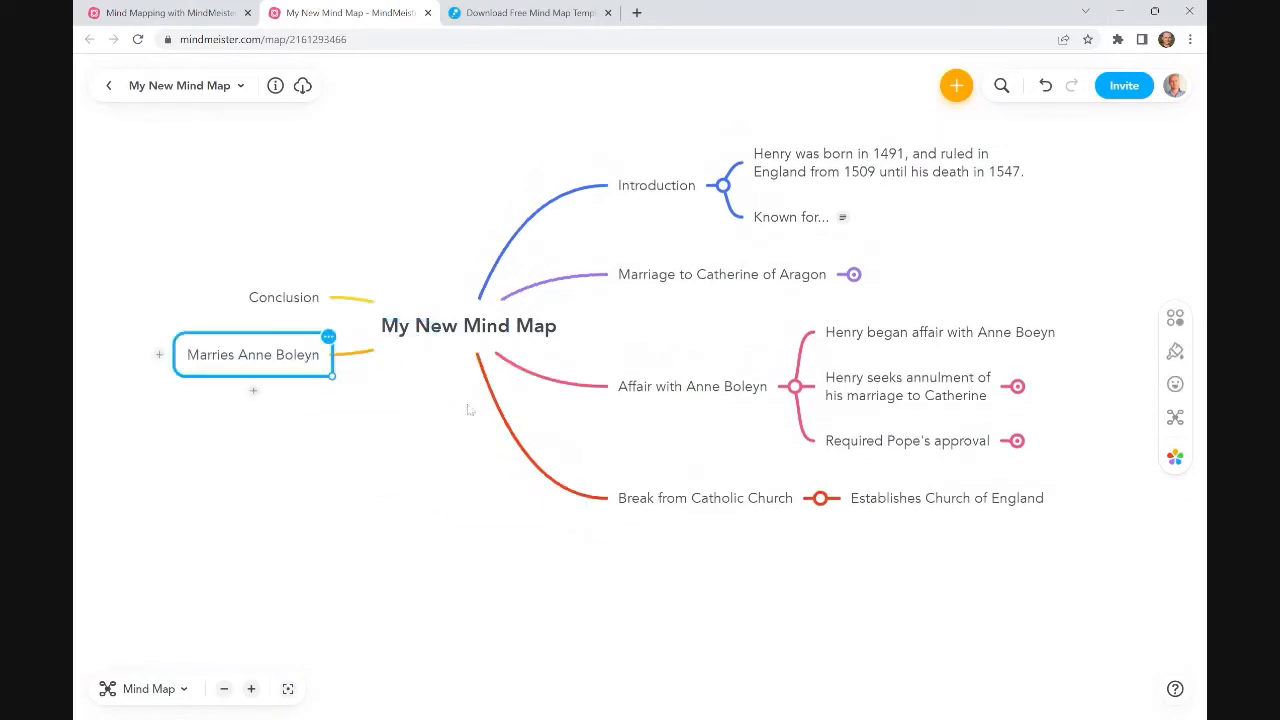
pyautogui.moveTo(740, 505); pyautogui.dragTo(400, 420)
pyautogui.moveTo(513, 492); pyautogui.dragTo(617, 482)
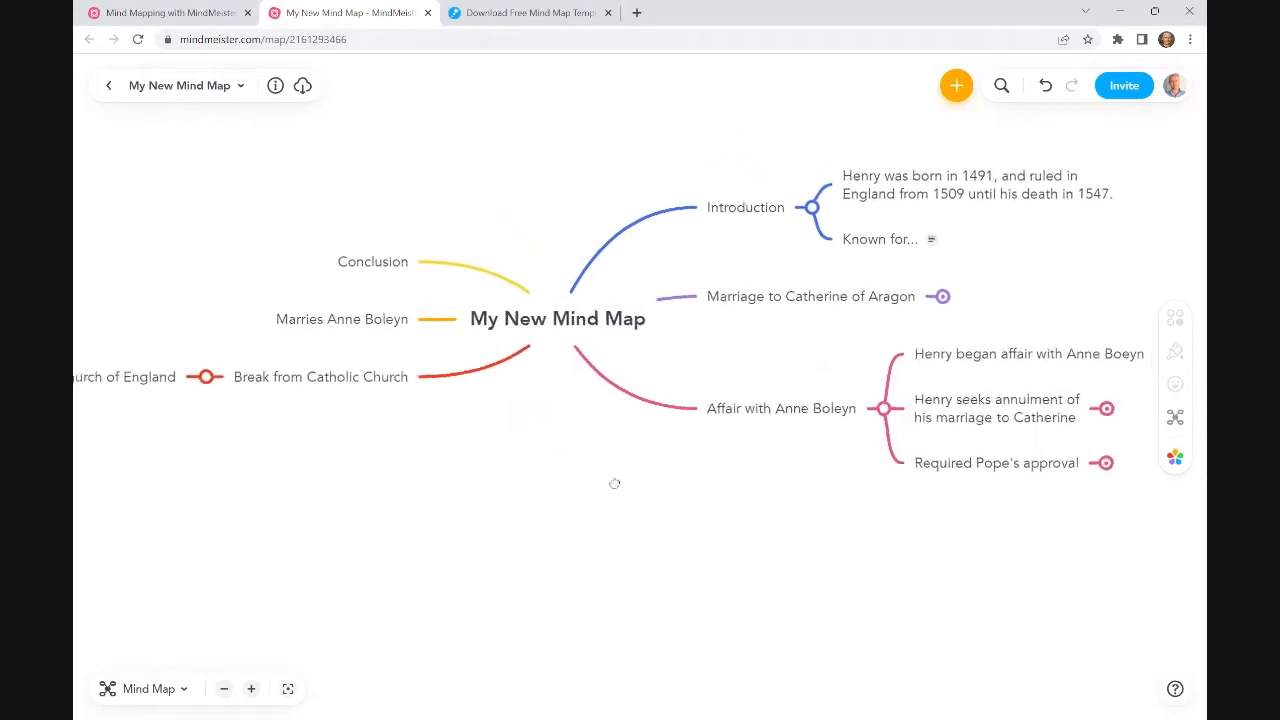
# Step: Expand the Pope's approval and annulment subtopics and the Marriage to Catherine of Aragon branch
pyautogui.click(1120, 462)
pyautogui.click(1121, 405)
pyautogui.moveTo(861, 508)
pyautogui.mouseDown()
pyautogui.moveTo(769, 505)
pyautogui.moveTo(836, 504)
pyautogui.mouseUp()
pyautogui.click(925, 295)
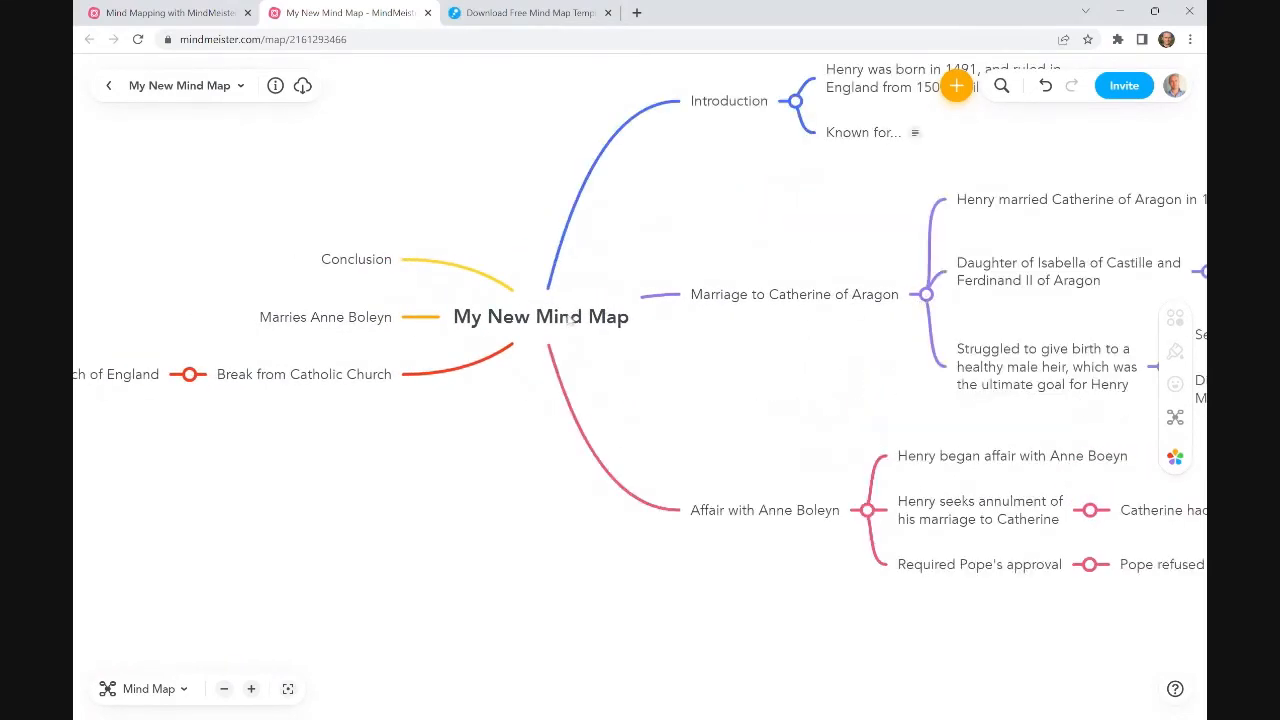
# Step: Start exporting the mind map as a Microsoft Word file and proceed to its content and layout options
pyautogui.click(571, 318)
pyautogui.click(302, 86)
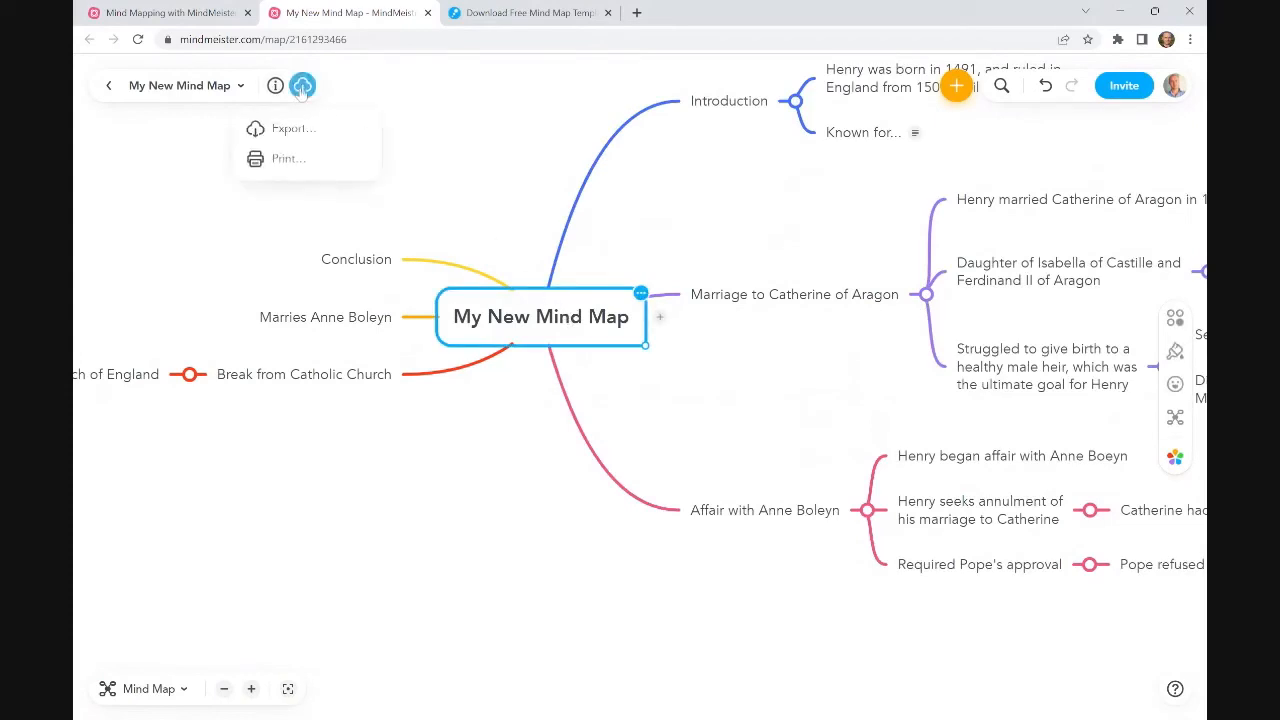
pyautogui.click(288, 130)
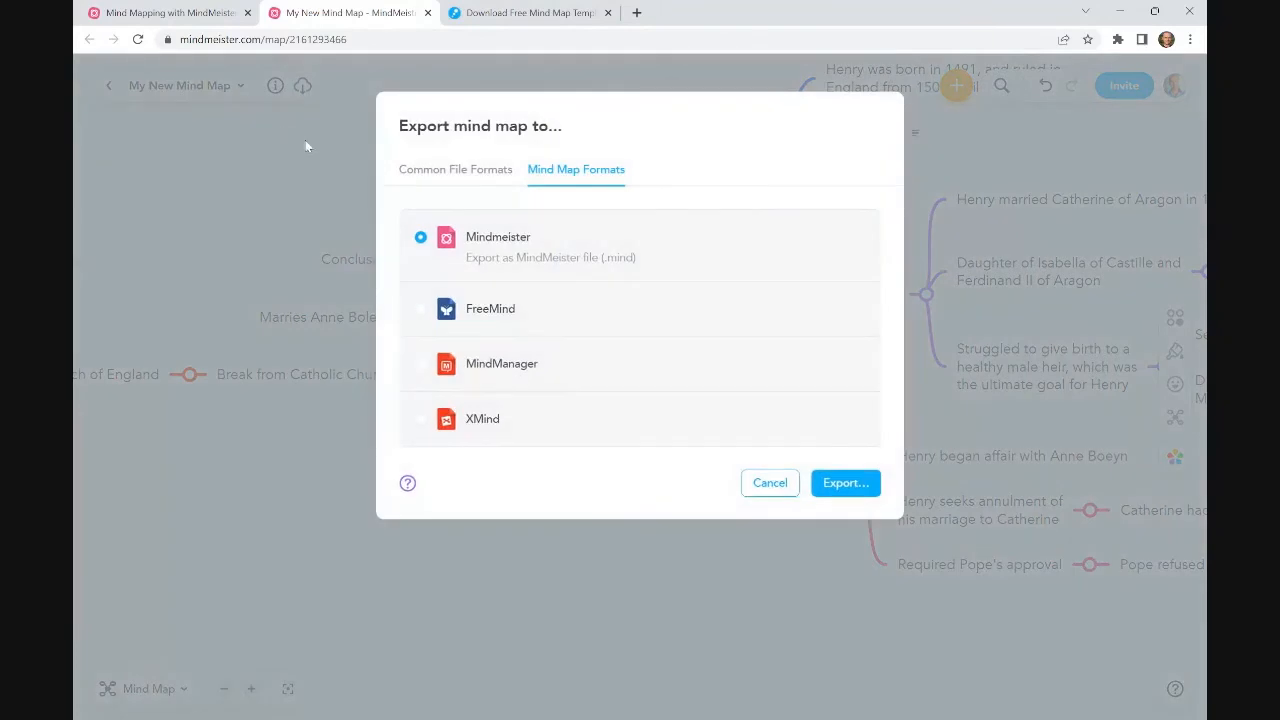
pyautogui.click(455, 172)
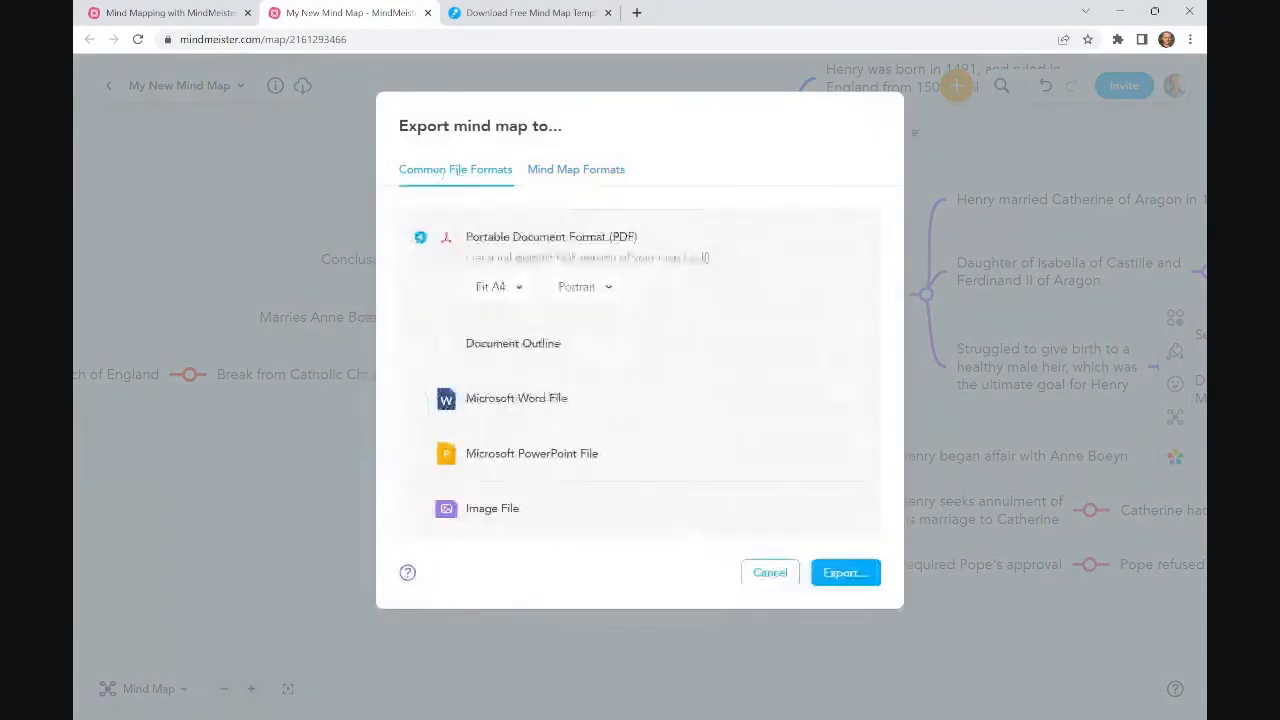
pyautogui.click(450, 400)
pyautogui.click(856, 545)
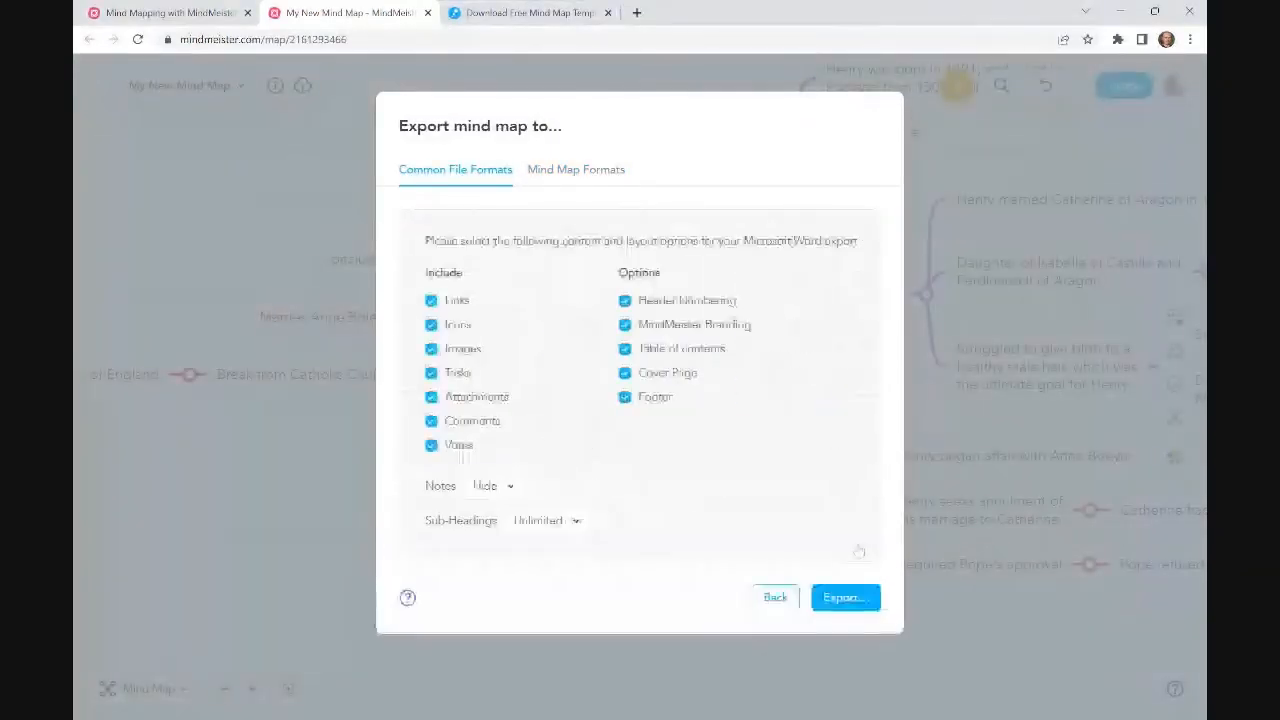
# Step: Turn off the table of contents, cover page, footer, MindMeister branding and header numbering for the Word export
pyautogui.click(623, 349)
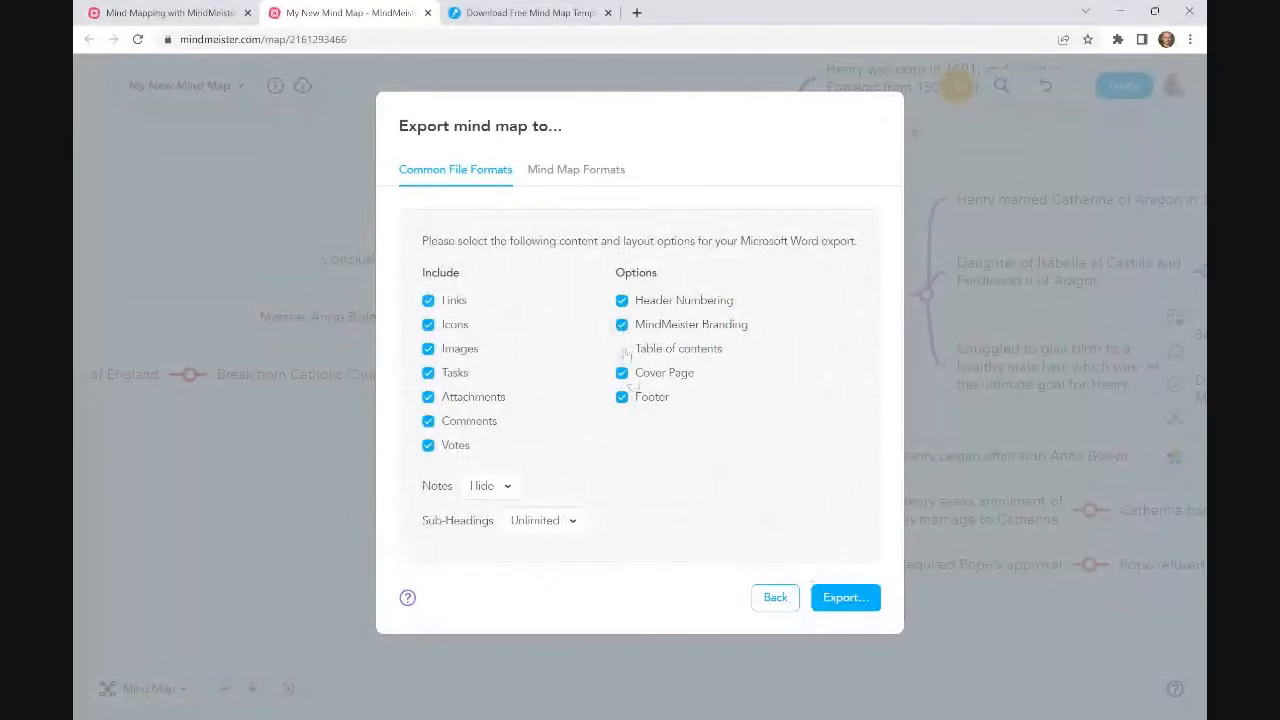
pyautogui.click(622, 372)
pyautogui.click(622, 396)
pyautogui.click(622, 324)
pyautogui.click(622, 301)
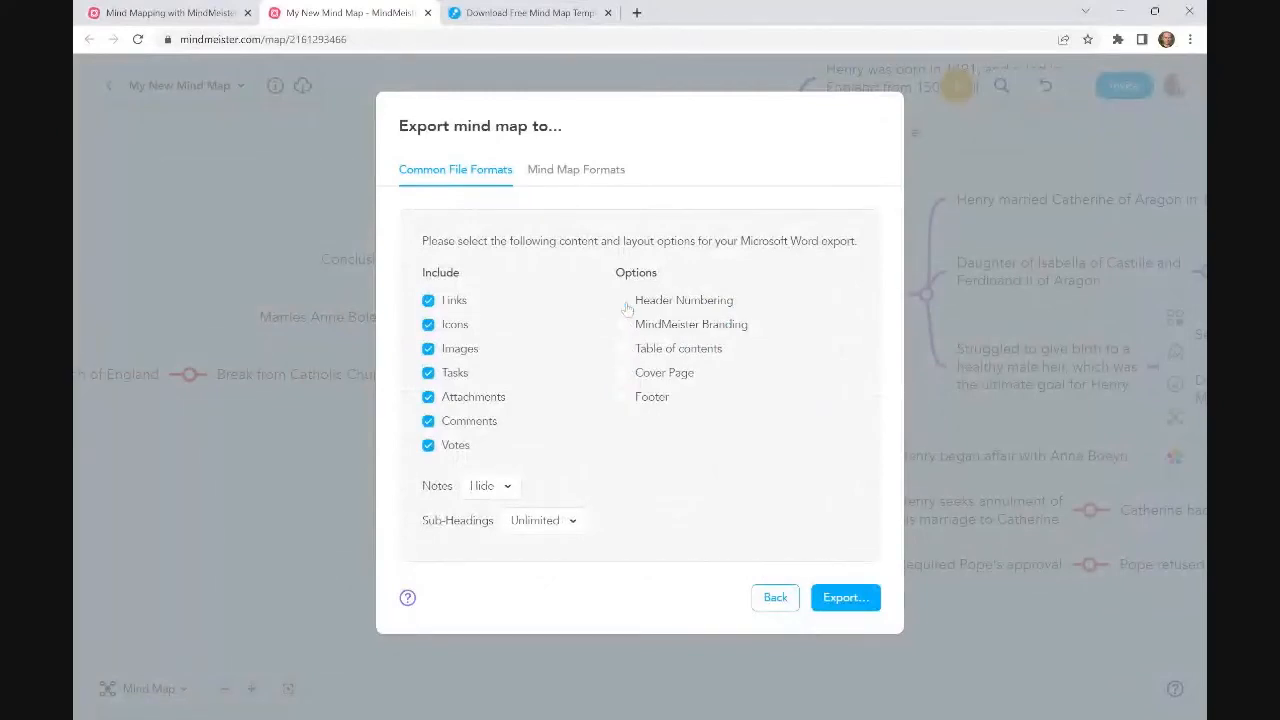
# Step: Exclude links, icons, images, tasks, attachments, comments and votes from the Word export
pyautogui.click(448, 305)
pyautogui.click(452, 328)
pyautogui.click(453, 376)
pyautogui.click(456, 399)
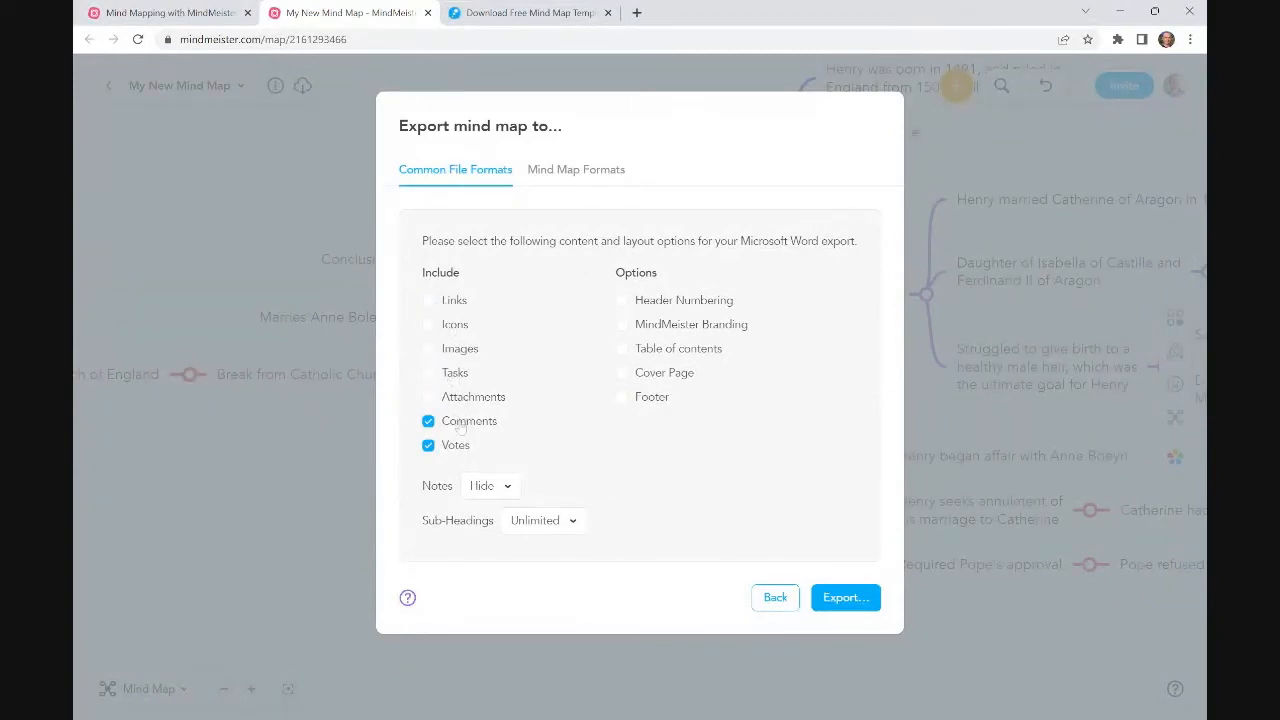
pyautogui.click(461, 429)
# Step: Export the Word file to the computer and open the downloaded document in Microsoft Word
pyautogui.click(850, 600)
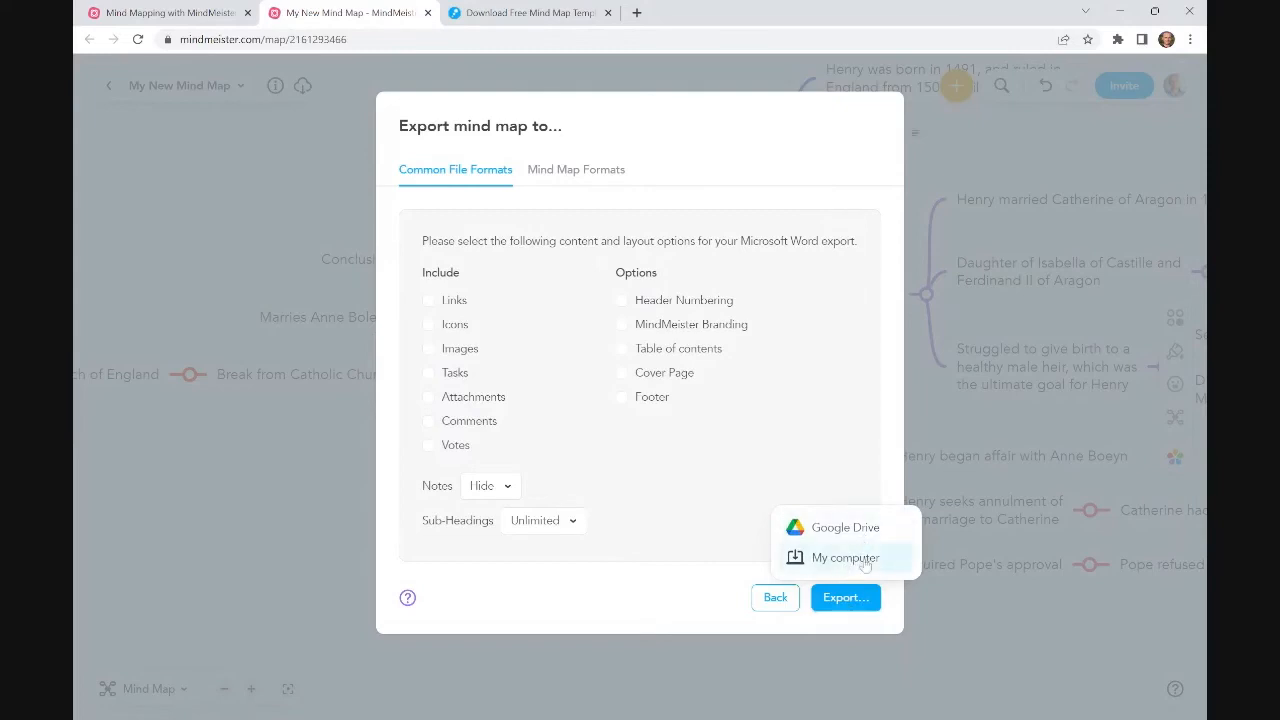
pyautogui.click(848, 558)
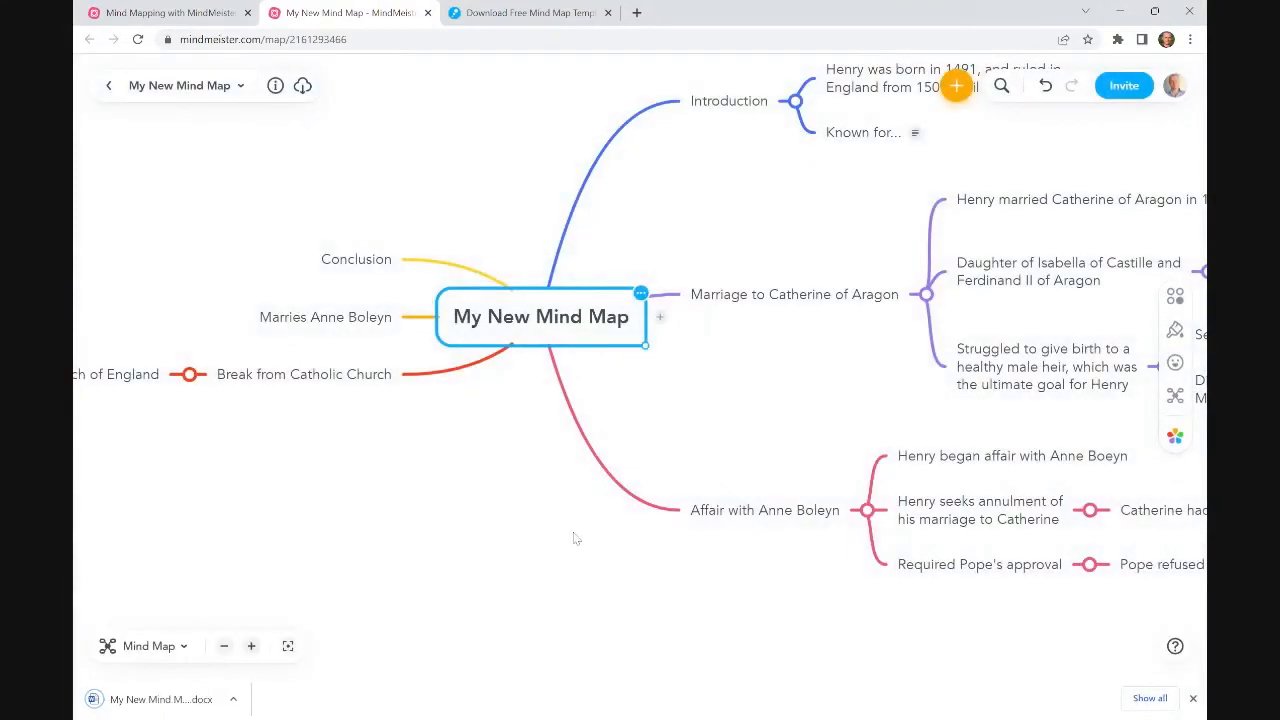
pyautogui.click(688, 222)
pyautogui.click(186, 700)
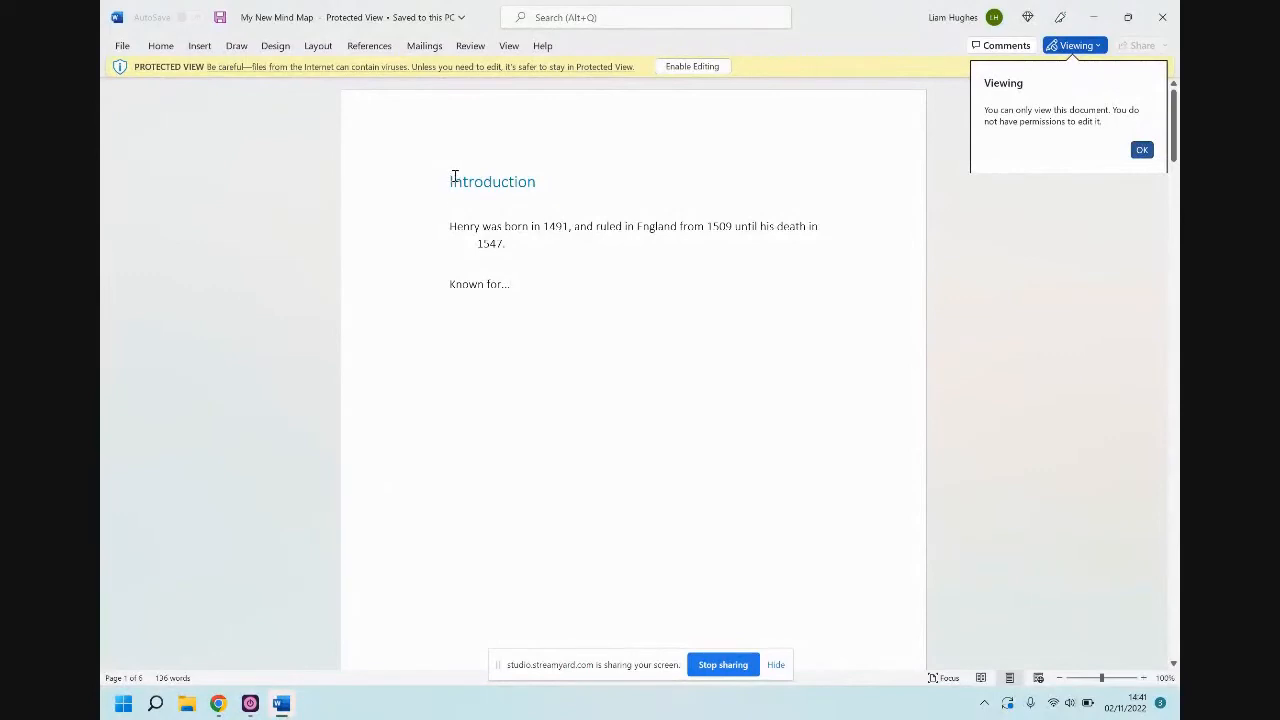
# Step: Review the Introduction and Marriage to Catherine of Aragon sections of the exported document, checking their headings and supporting points
pyautogui.moveTo(454, 176); pyautogui.dragTo(541, 190)
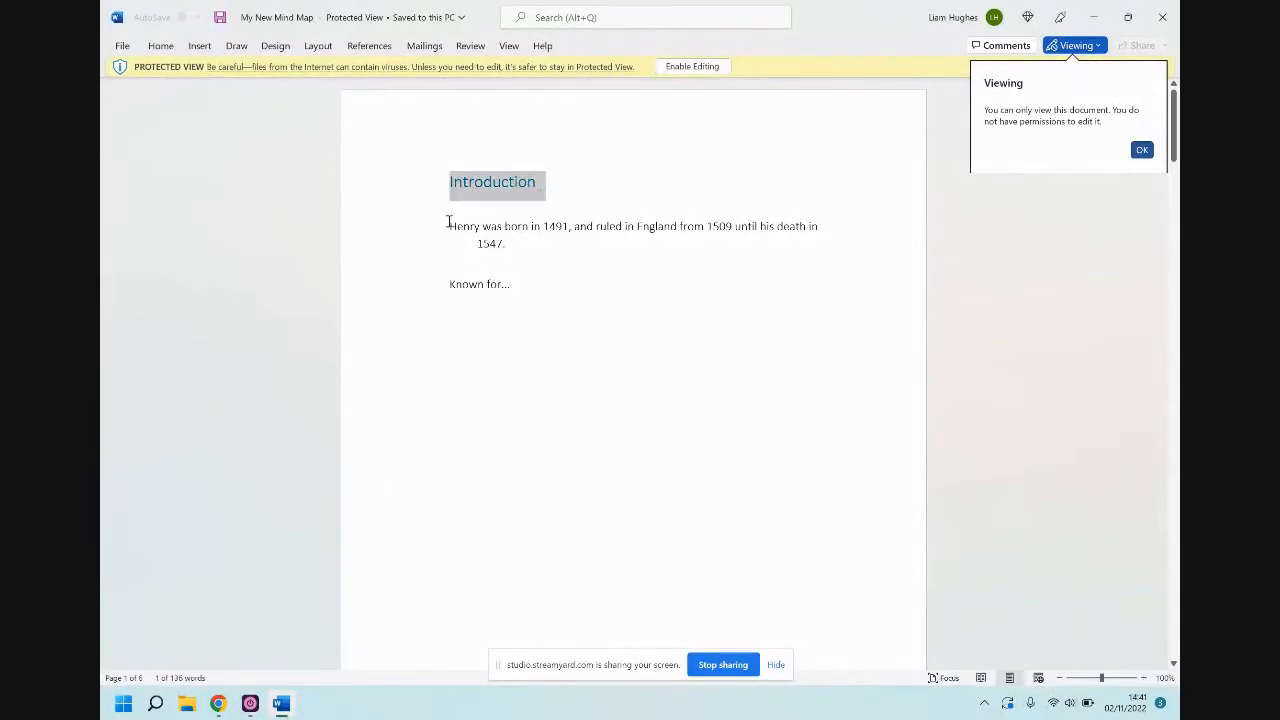
pyautogui.moveTo(449, 226); pyautogui.dragTo(531, 266)
pyautogui.scroll(-5, 531, 266)
pyautogui.scroll(-6, 528, 269)
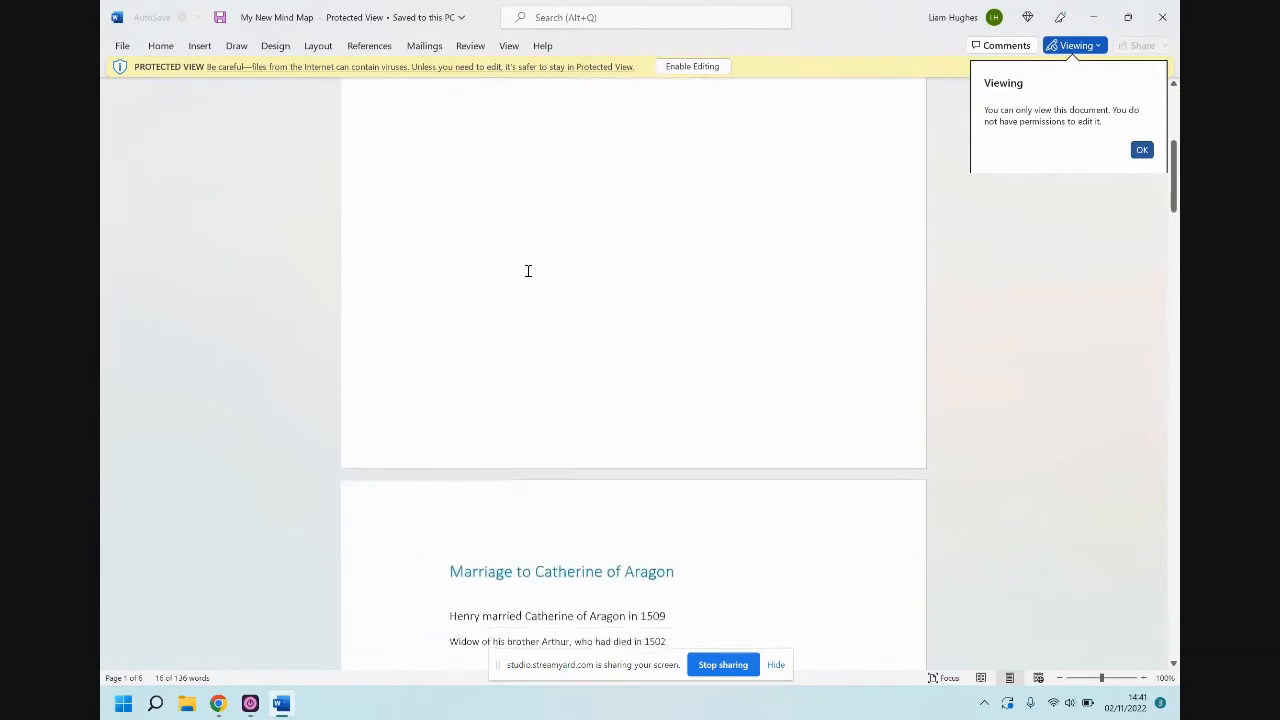
pyautogui.moveTo(447, 330); pyautogui.dragTo(676, 338)
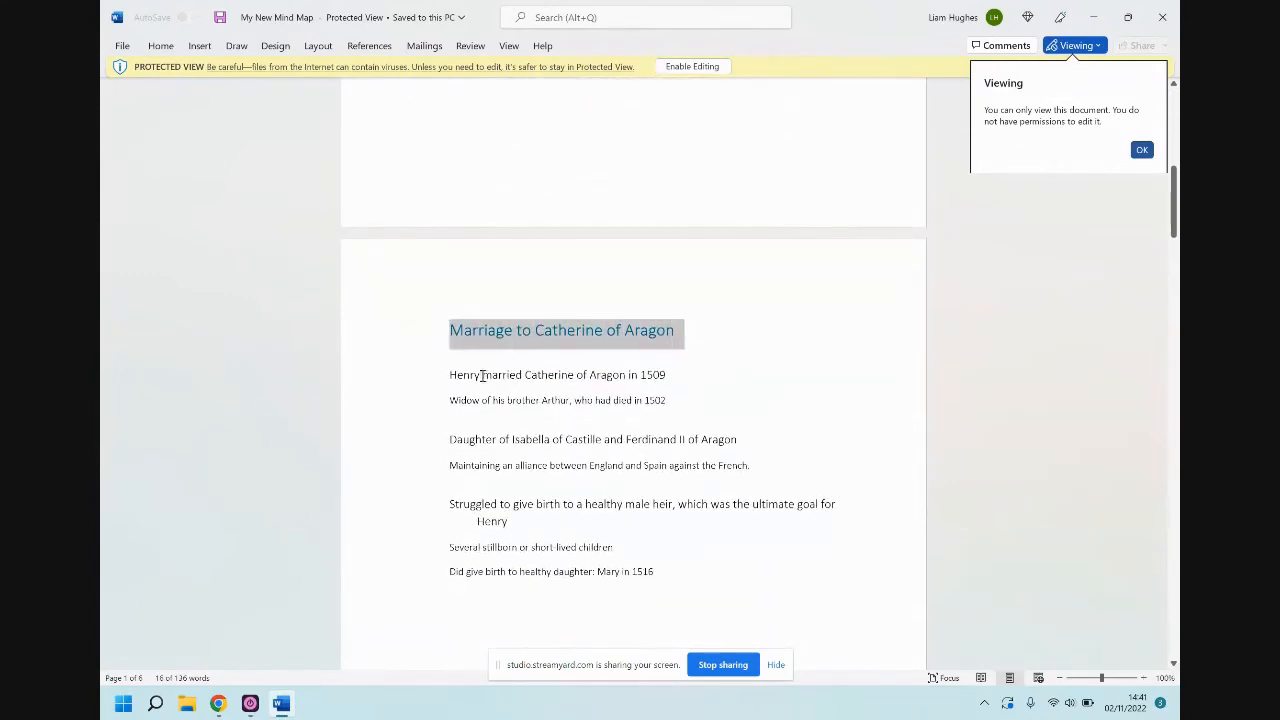
pyautogui.moveTo(463, 375); pyautogui.dragTo(565, 405)
pyautogui.moveTo(447, 440); pyautogui.dragTo(746, 457)
pyautogui.scroll(-1, 468, 463)
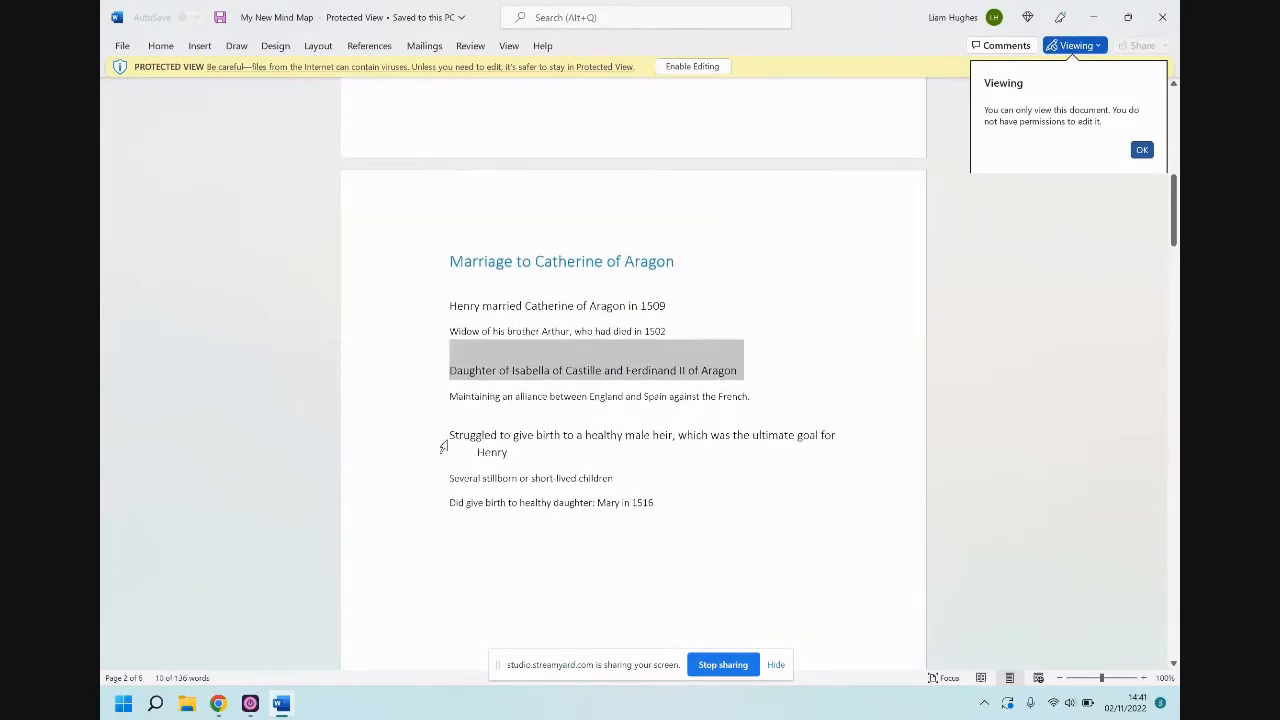
pyautogui.moveTo(444, 443); pyautogui.dragTo(515, 460)
pyautogui.scroll(-2, 509, 121)
pyautogui.moveTo(503, 160); pyautogui.dragTo(682, 160)
# Step: Review the exported sections from Affair with Anne Boleyn through Marries Anne Boleyn and close the Word document
pyautogui.scroll(-6, 520, 300)
pyautogui.scroll(-7, 518, 306)
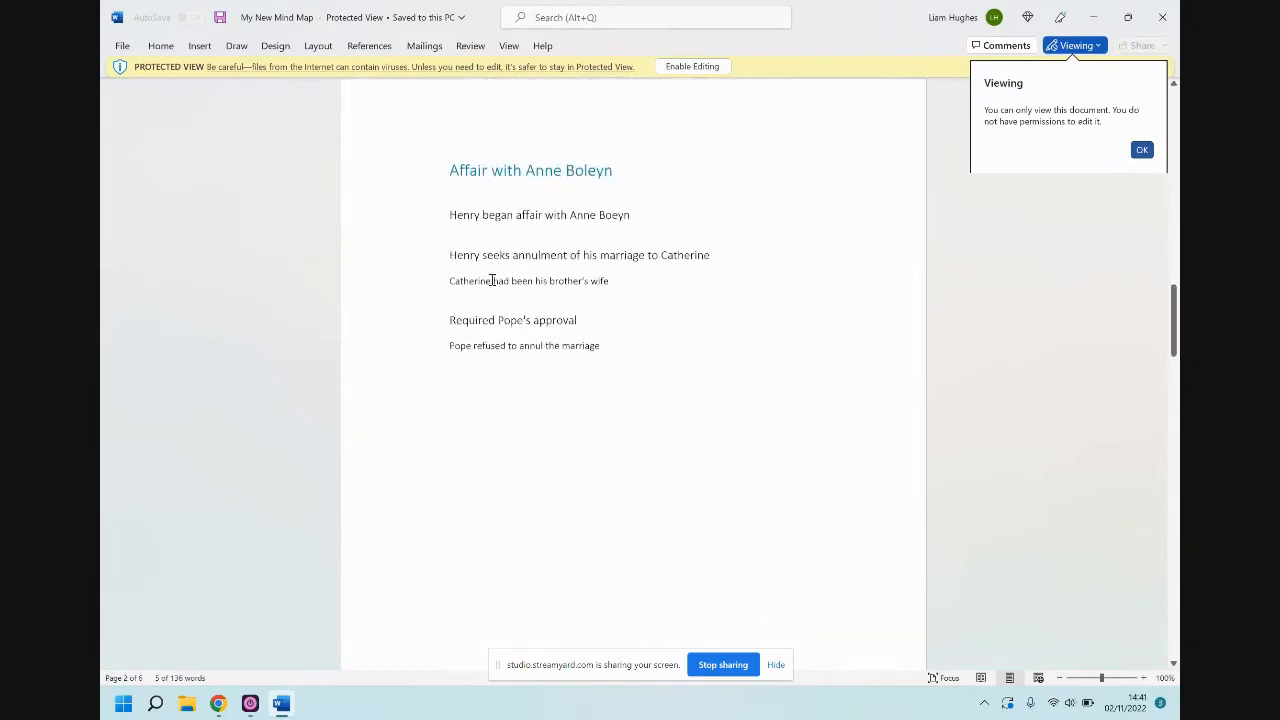
pyautogui.moveTo(463, 100); pyautogui.dragTo(612, 100)
pyautogui.scroll(-8, 494, 286)
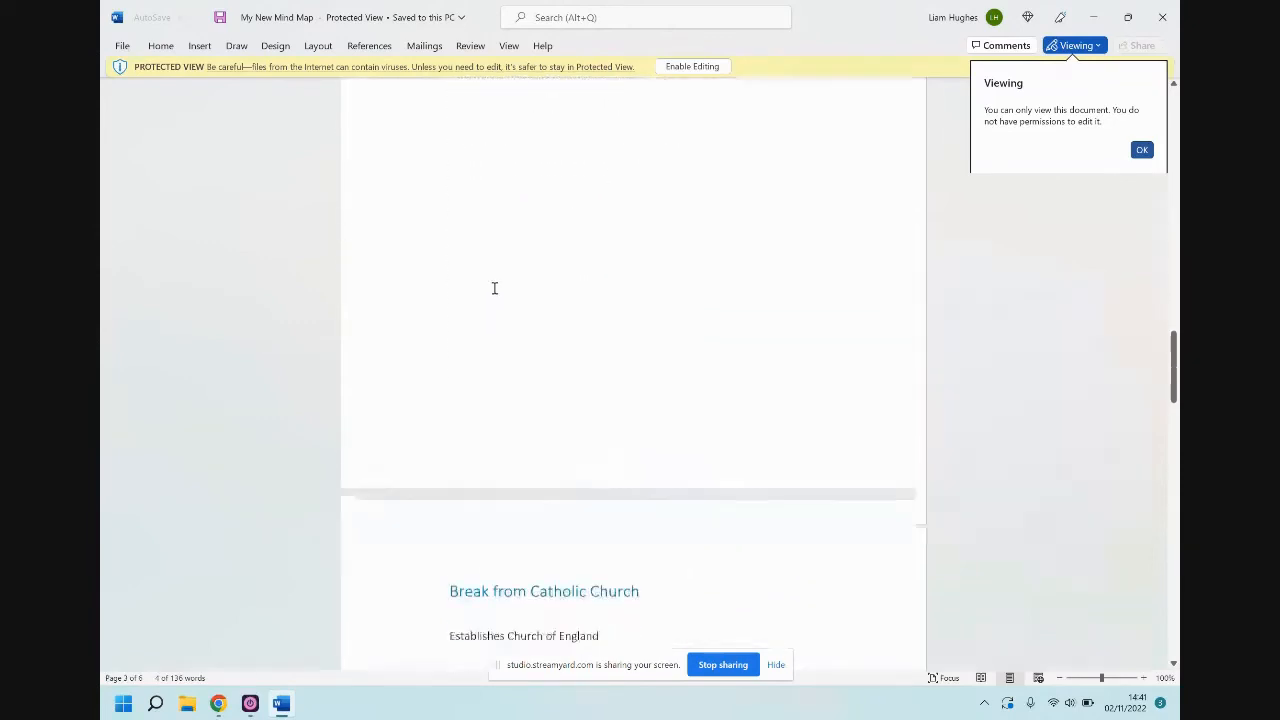
pyautogui.tripleClick(497, 357)
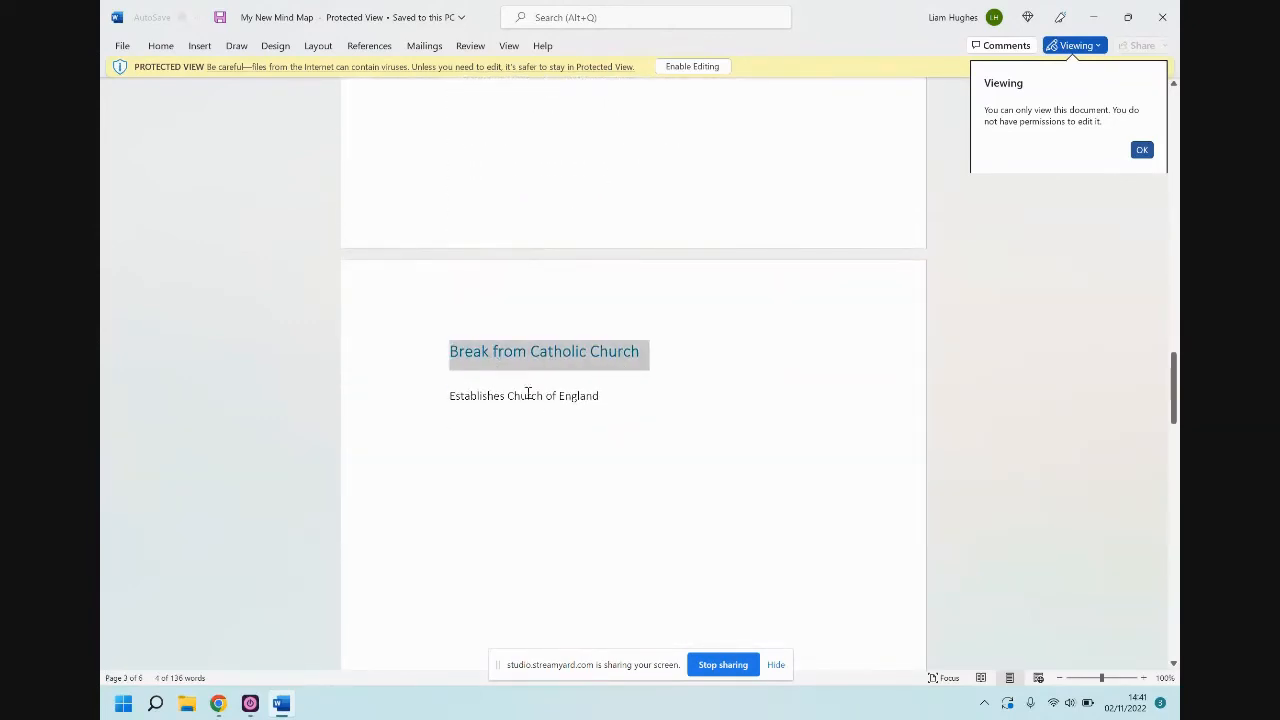
pyautogui.scroll(-7, 530, 400)
pyautogui.scroll(-7, 543, 414)
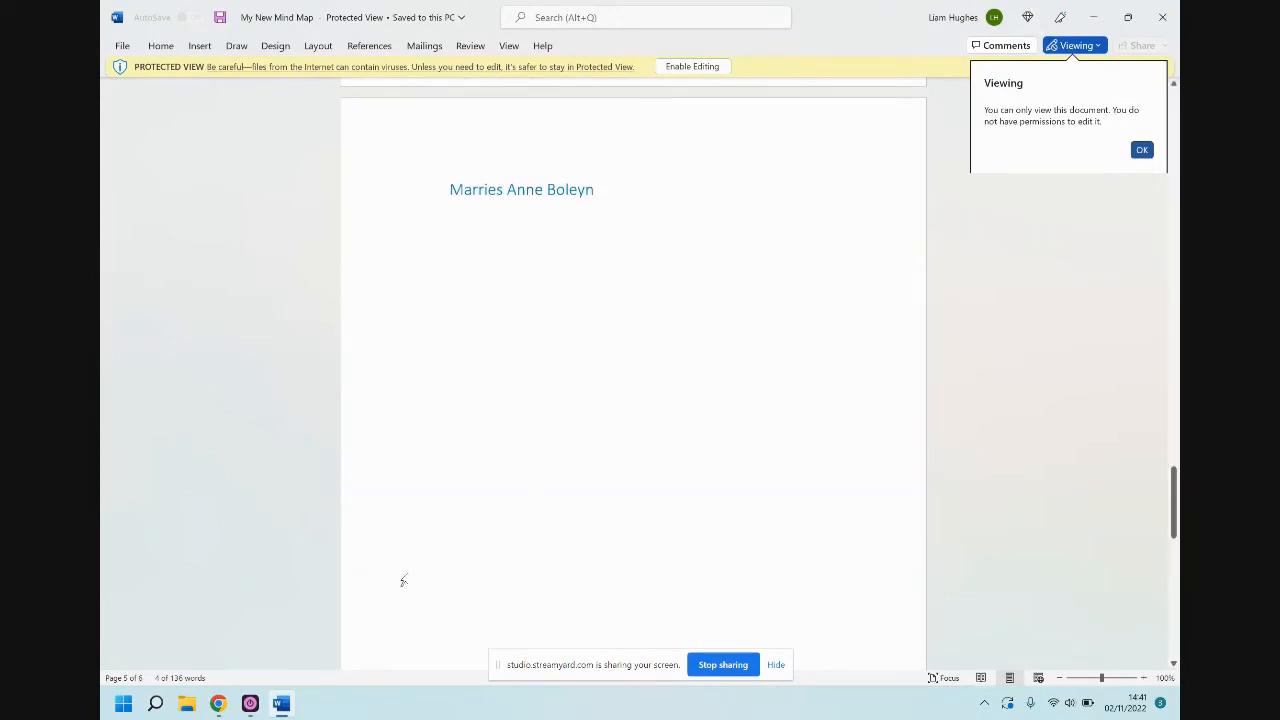
pyautogui.click(1163, 22)
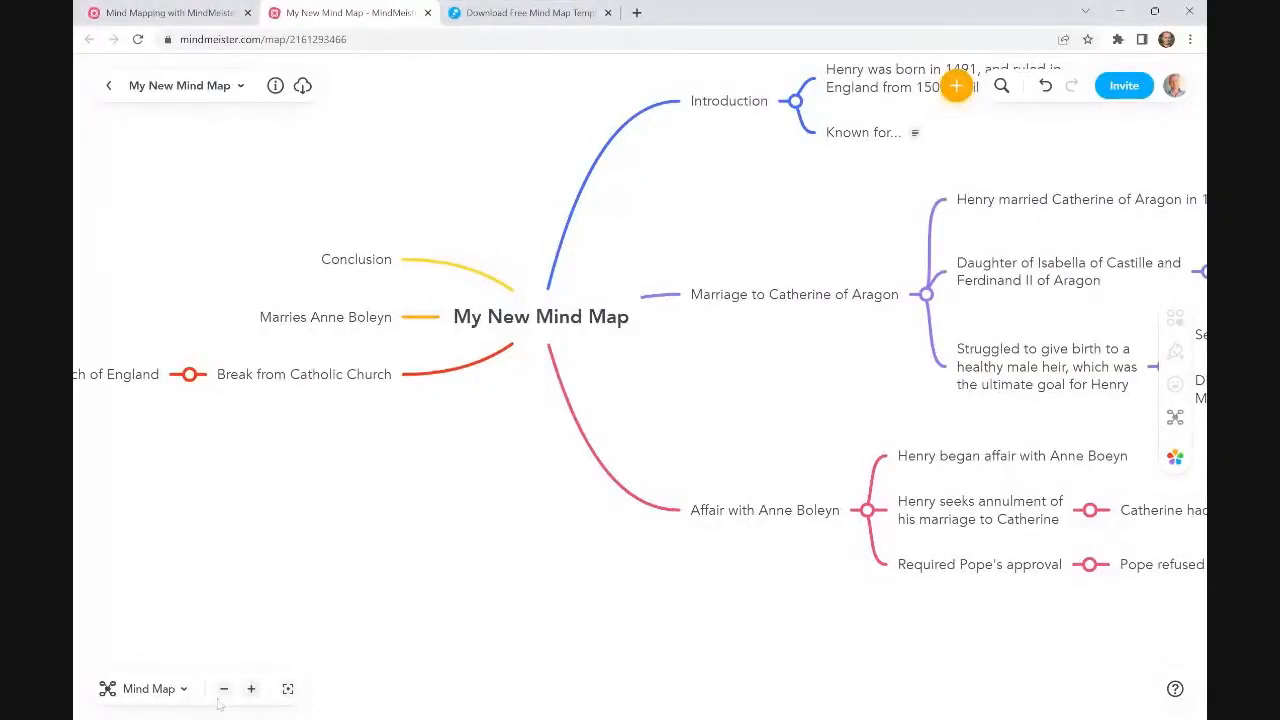
# Step: Collapse the Affair with Anne Boleyn and Marriage to Catherine of Aragon branches and close the assignment map
pyautogui.click(866, 510)
pyautogui.click(925, 349)
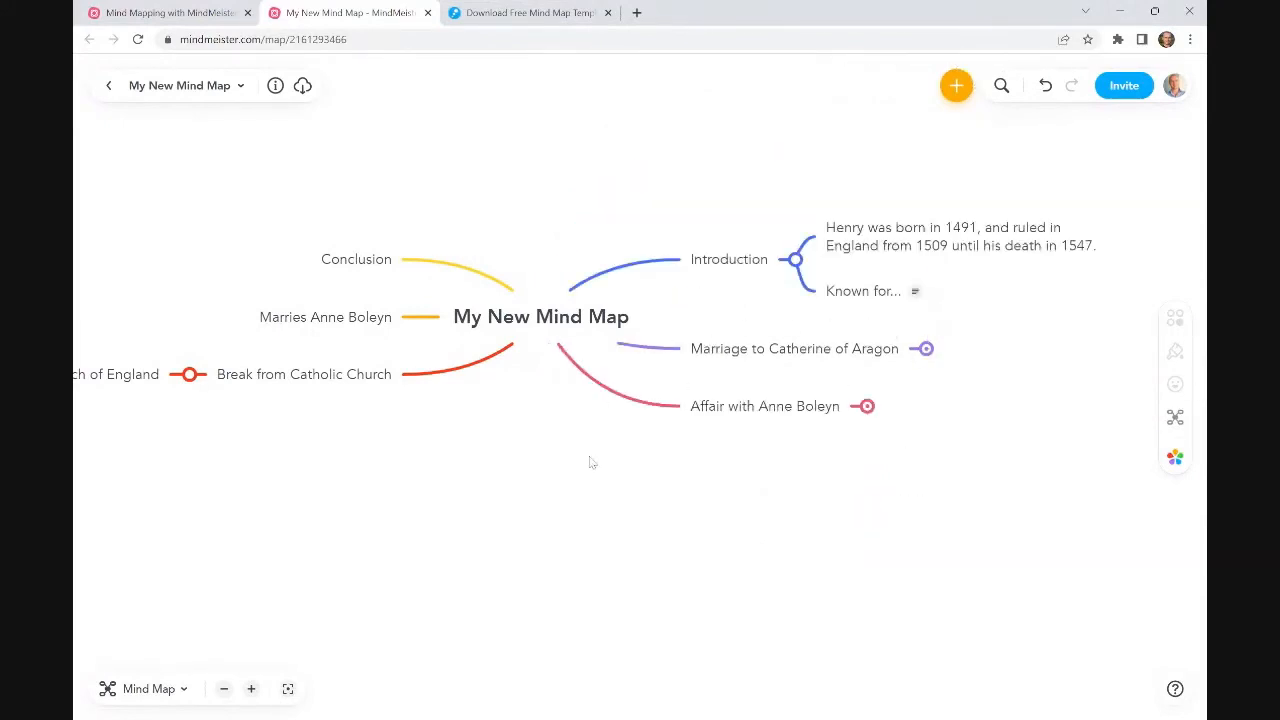
pyautogui.click(428, 13)
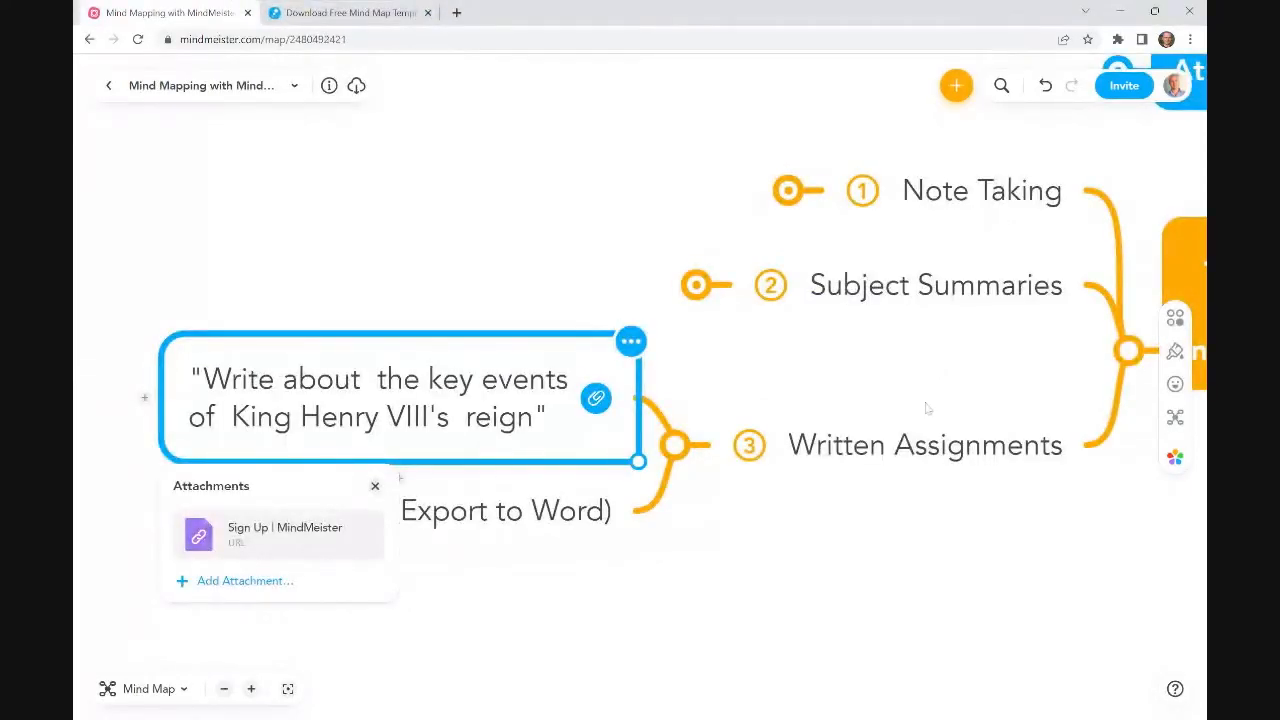
# Step: Collapse the Written Assignments topic and the whole In Study branch in the overview map
pyautogui.click(871, 548)
pyautogui.moveTo(868, 547); pyautogui.dragTo(766, 522)
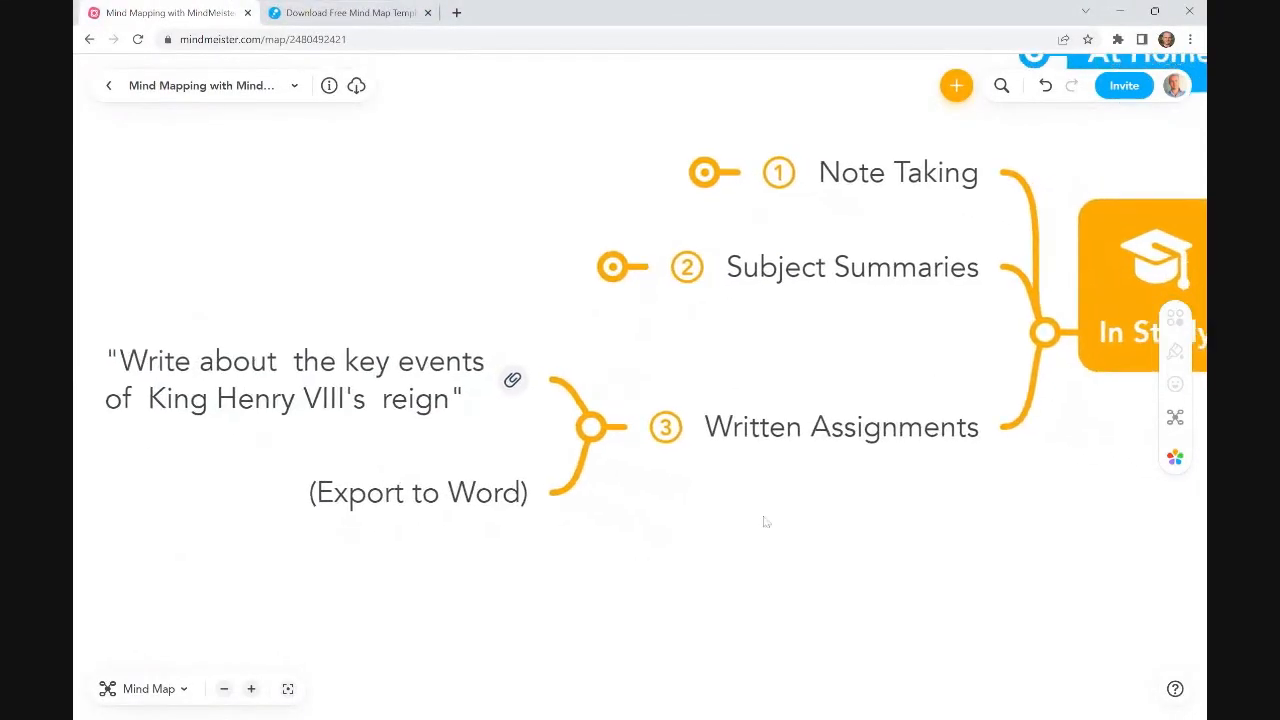
pyautogui.click(497, 494)
pyautogui.doubleClick(828, 436)
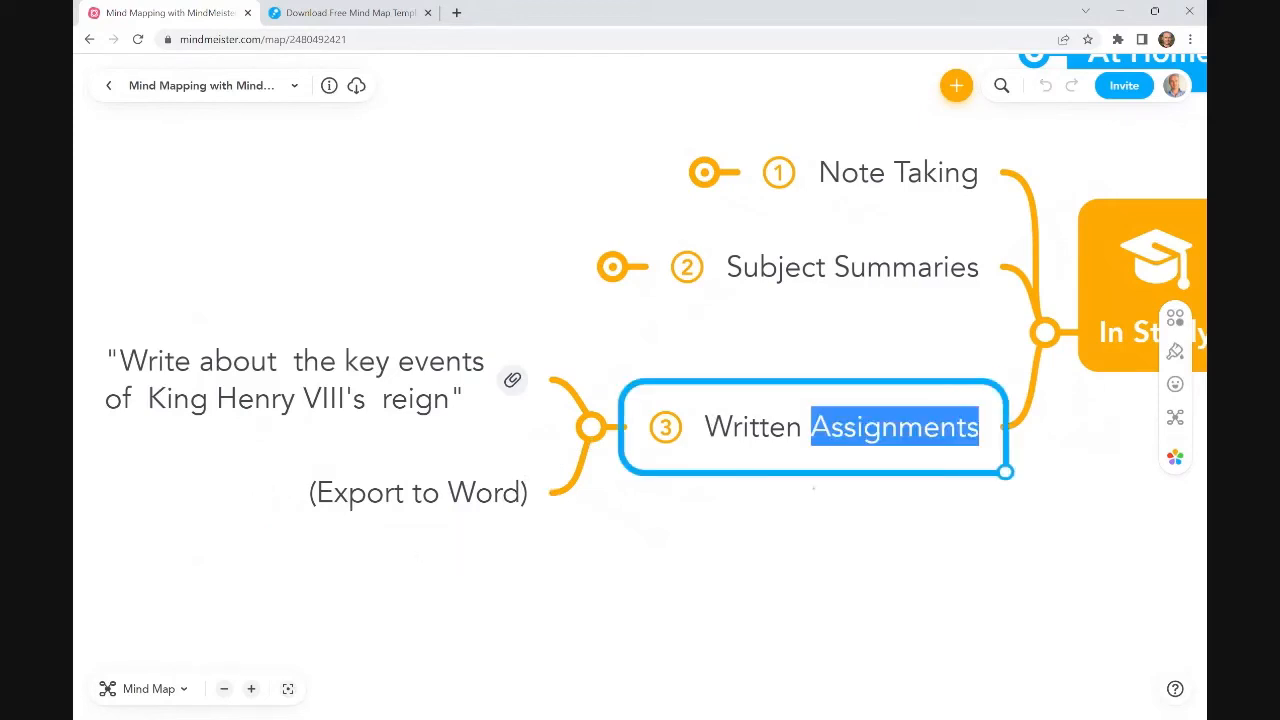
pyautogui.click(826, 544)
pyautogui.click(590, 430)
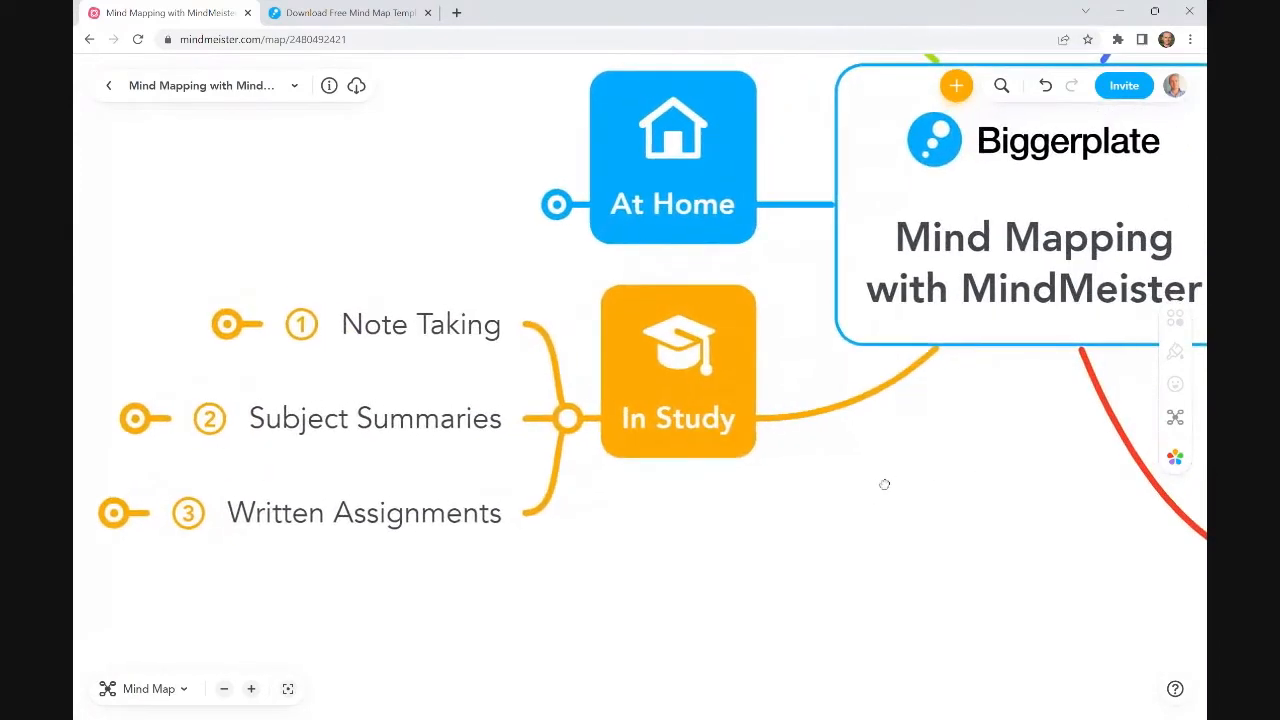
pyautogui.click(565, 418)
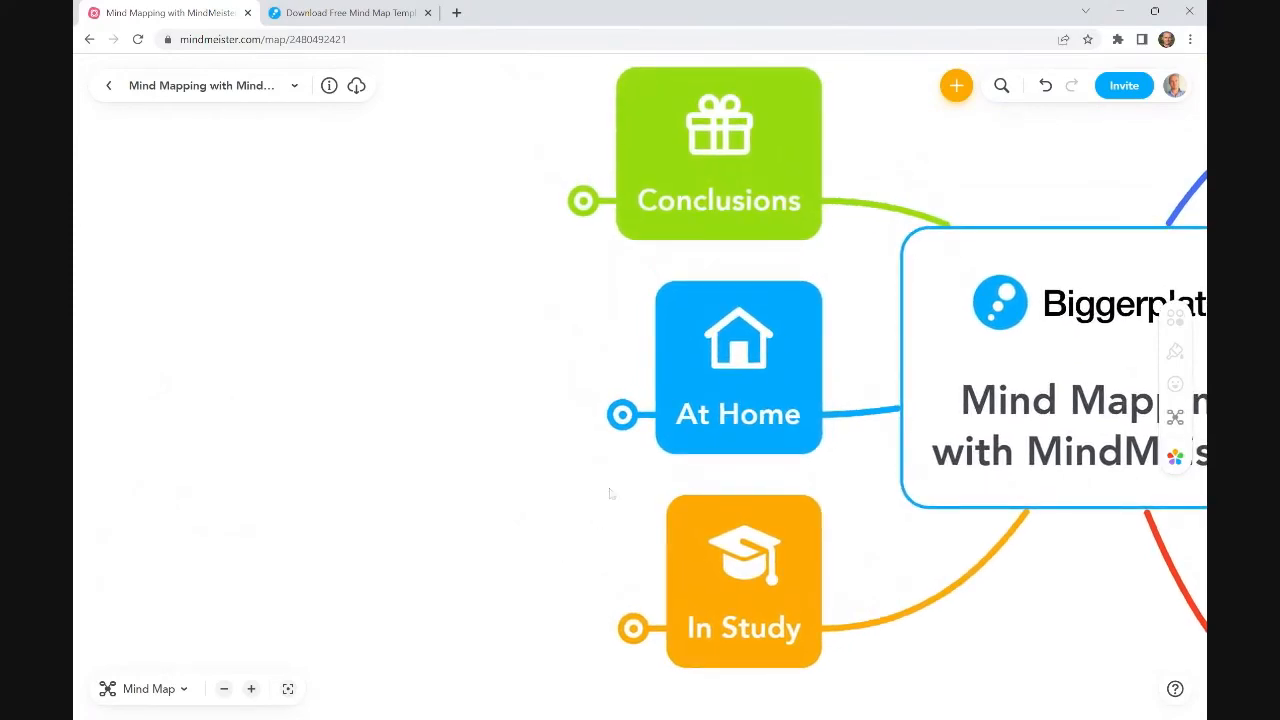
# Step: Expand the At Home branch and its Family Plans topic
pyautogui.click(762, 435)
pyautogui.click(622, 415)
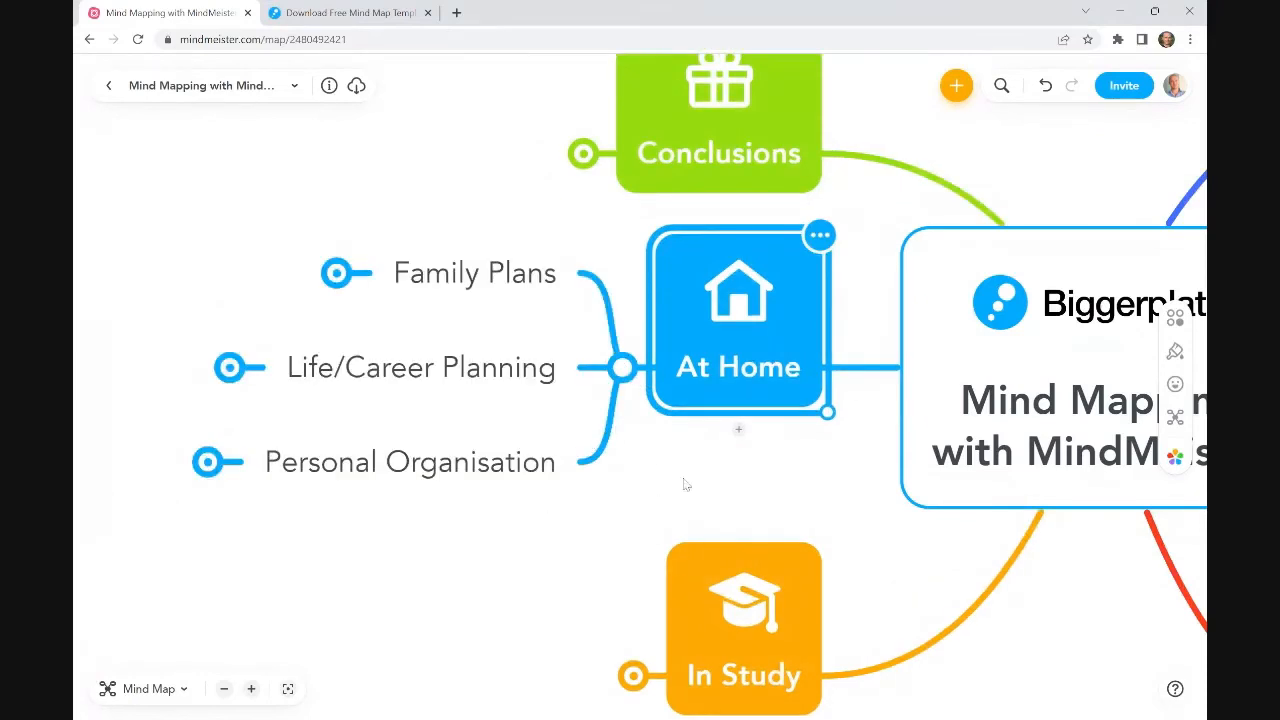
pyautogui.click(612, 279)
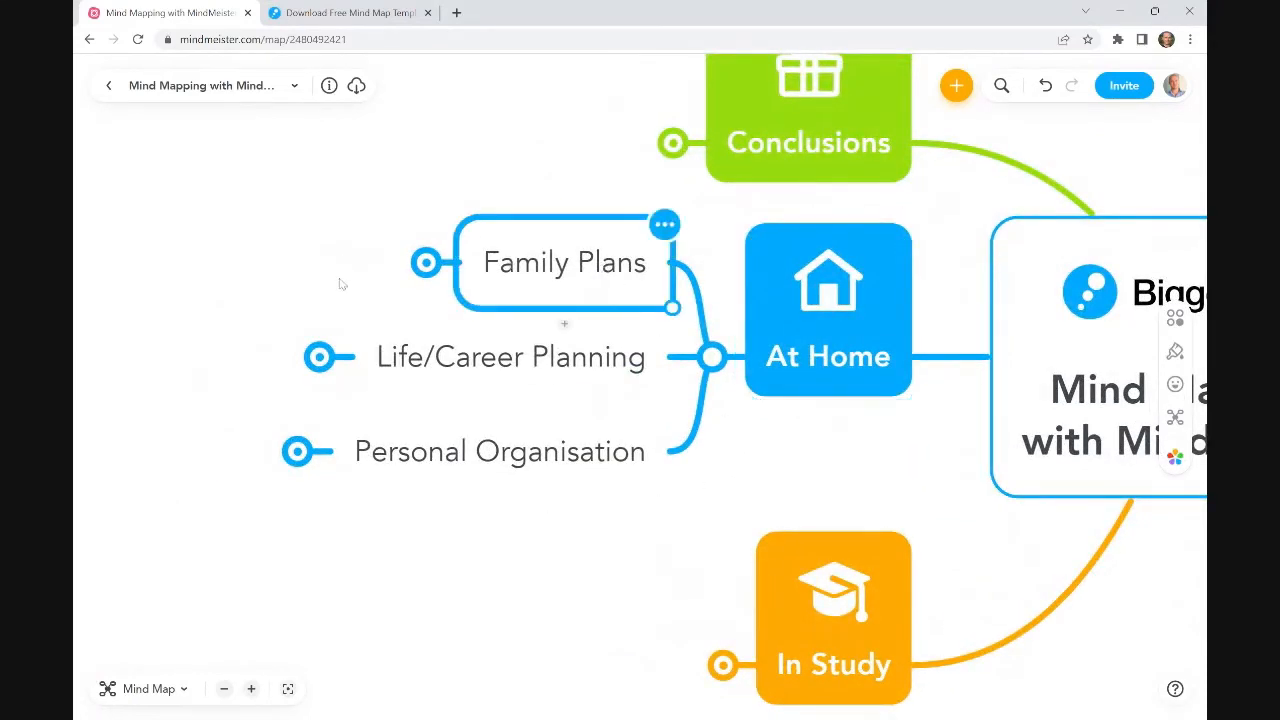
pyautogui.click(614, 258)
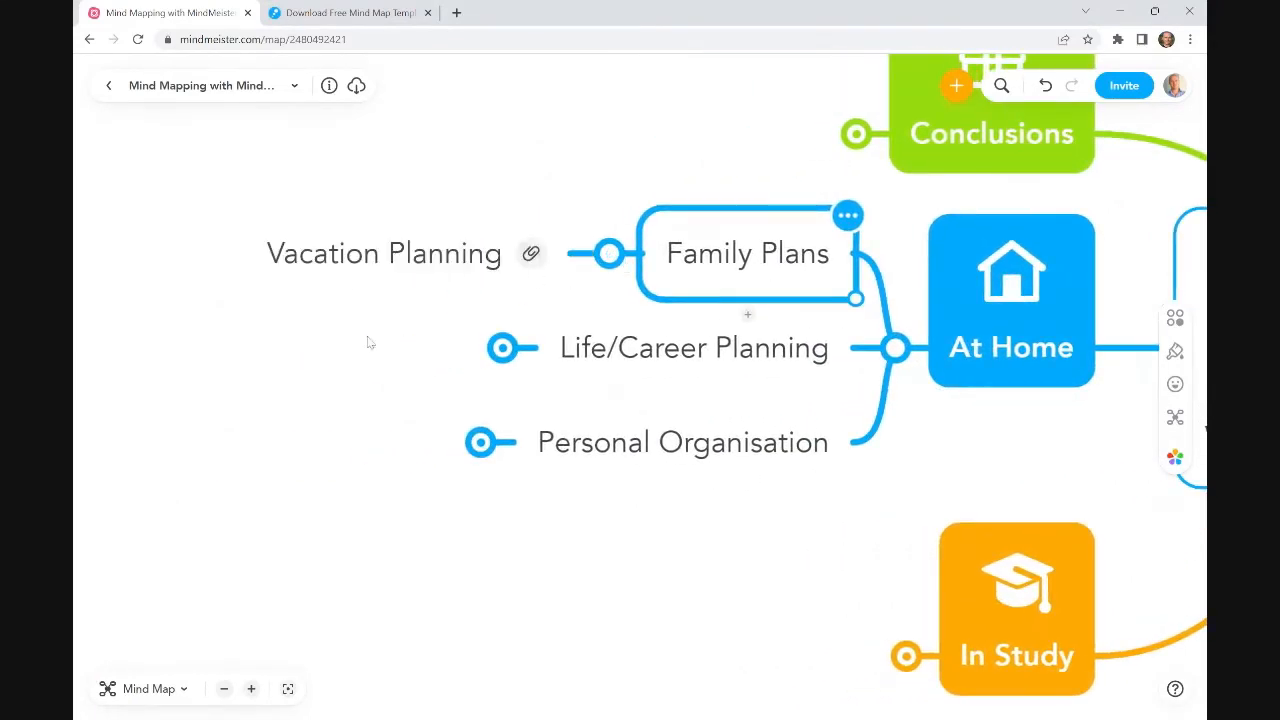
# Step: Open the mind map linked to the Vacation Planning topic
pyautogui.click(388, 275)
pyautogui.click(527, 256)
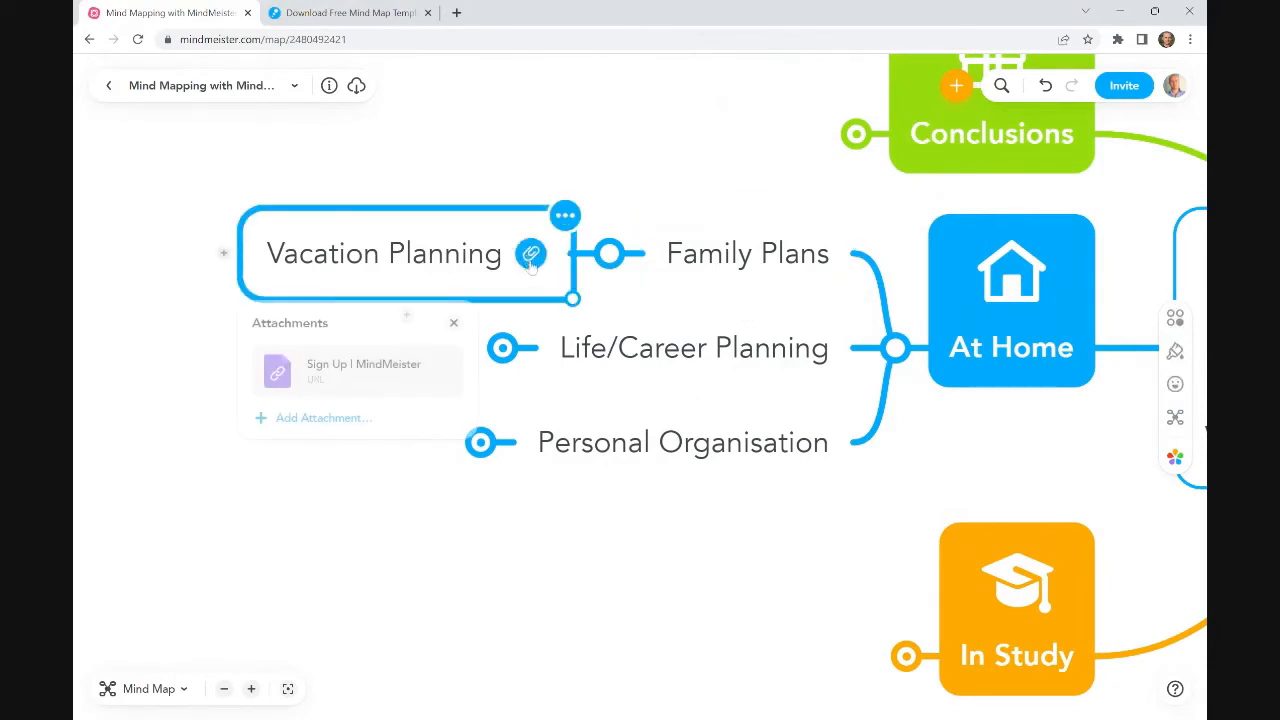
pyautogui.click(374, 374)
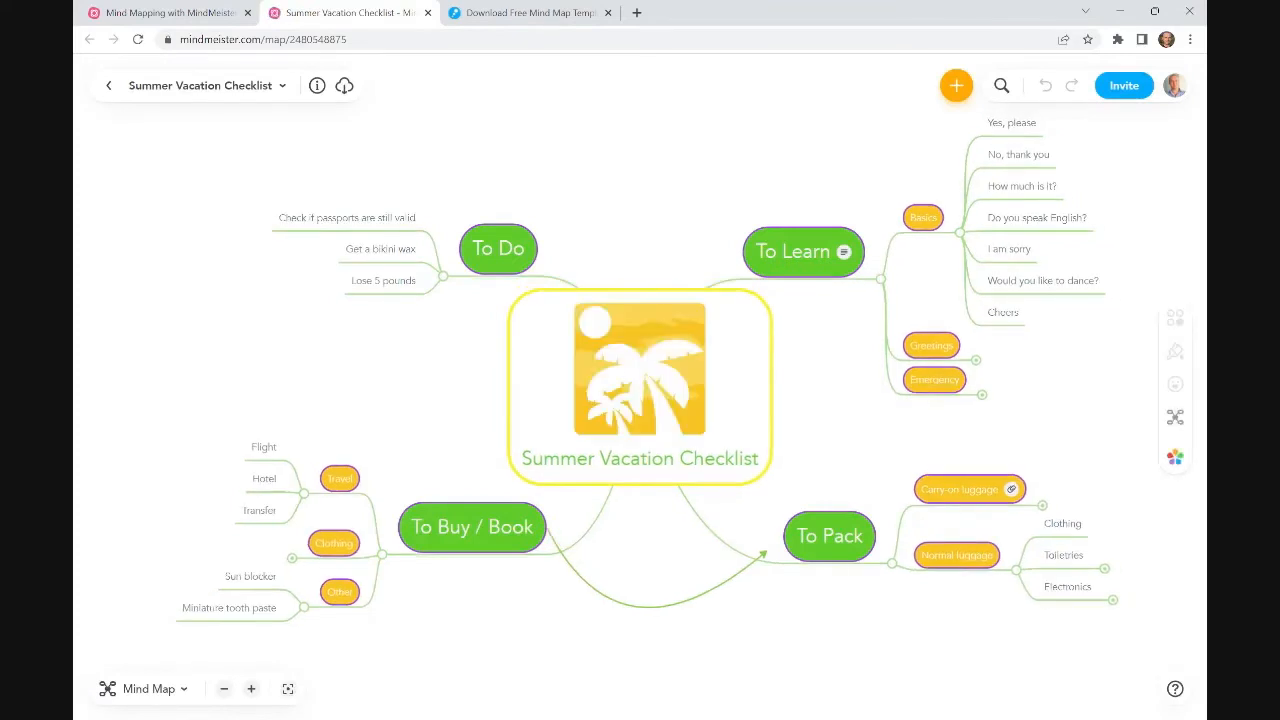
# Step: Examine the Basics phrases in the To Learn branch of the vacation checklist and collapse that topic
pyautogui.moveTo(833, 396); pyautogui.dragTo(691, 409)
pyautogui.scroll(3, 695, 417)
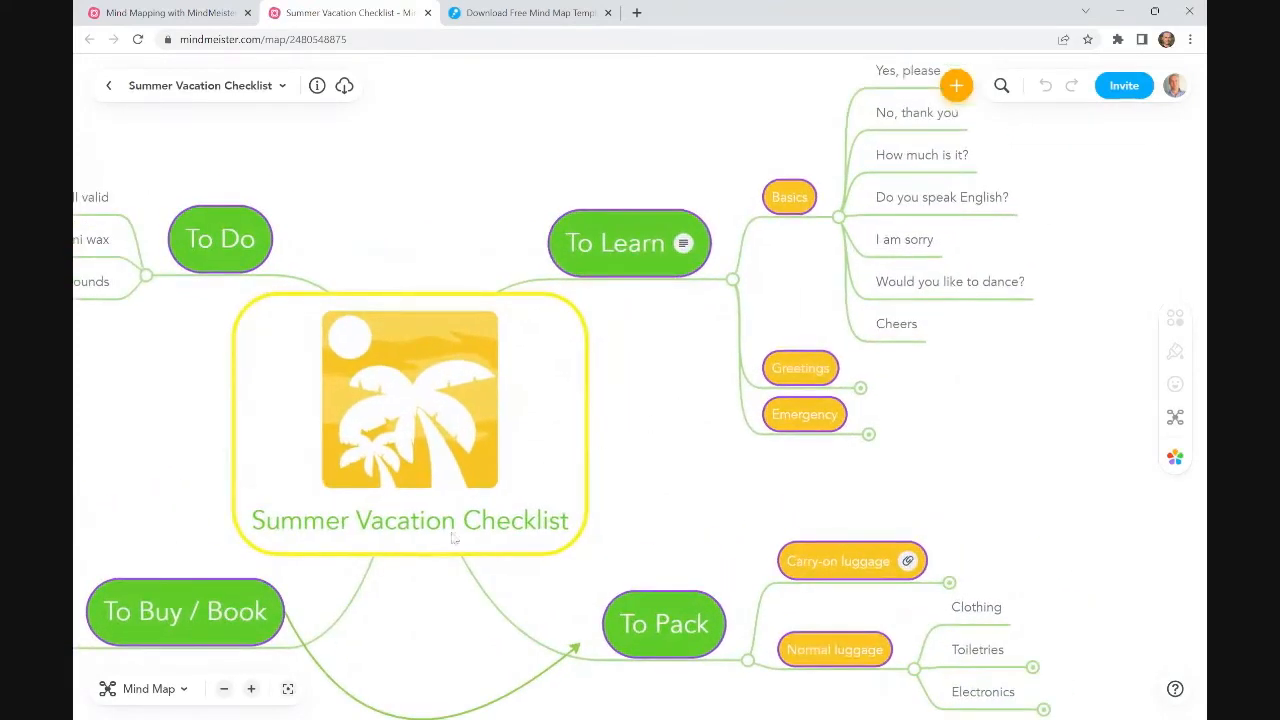
pyautogui.click(440, 547)
pyautogui.click(715, 496)
pyautogui.click(620, 260)
pyautogui.click(804, 200)
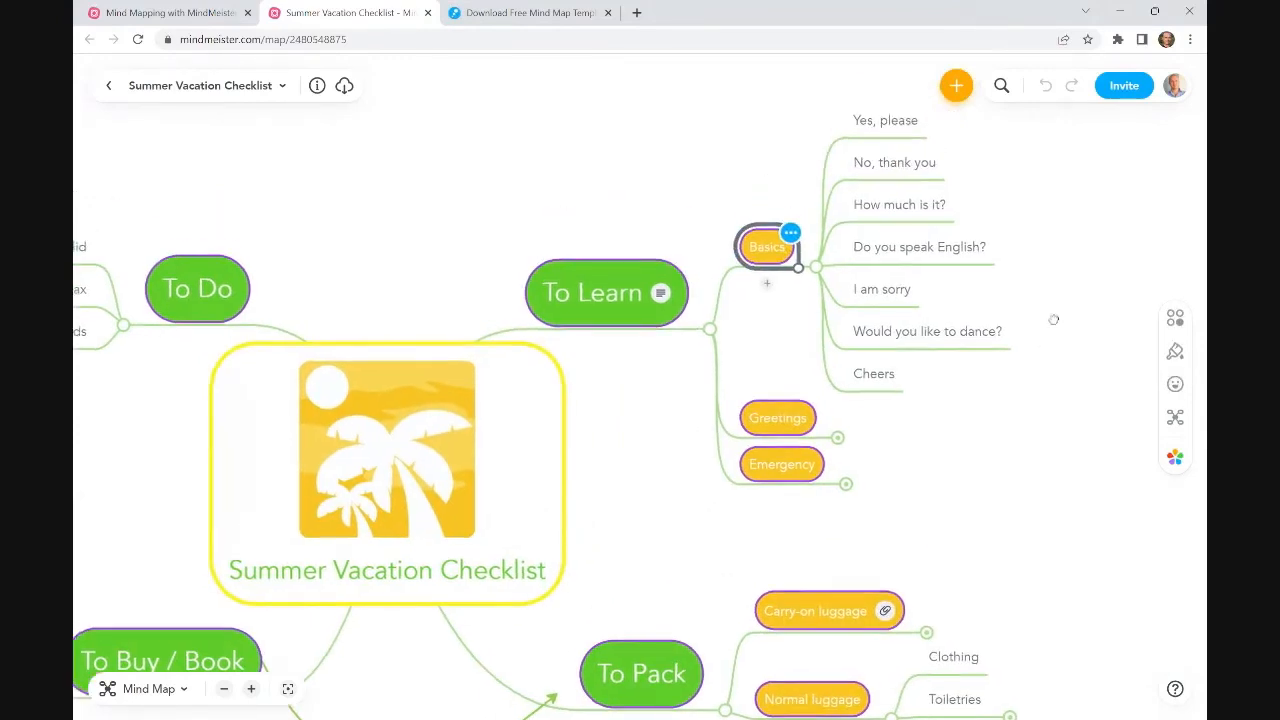
pyautogui.moveTo(990, 160); pyautogui.dragTo(871, 403)
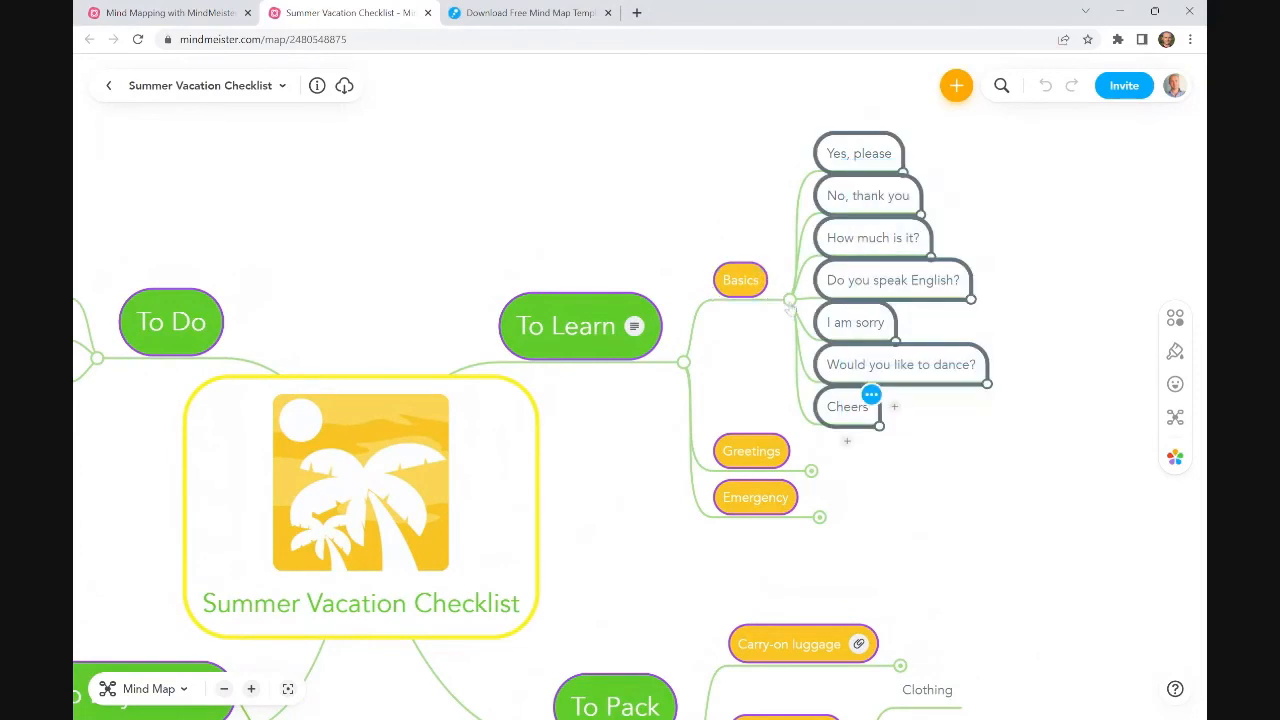
pyautogui.press('Delete')
# Step: Expand Carry-on luggage, Toiletries and Electronics under To Pack to examine their items, and collapse Toiletries and Electronics again
pyautogui.scroll(-3, 946, 486)
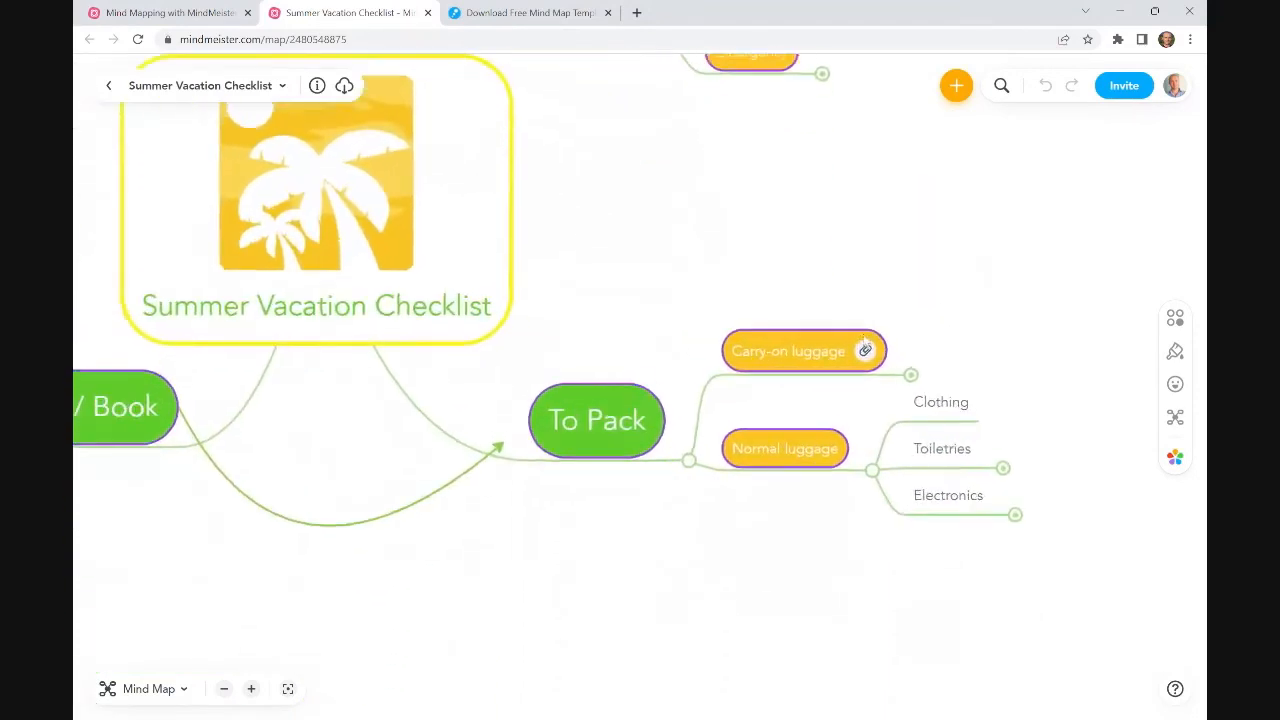
pyautogui.click(791, 374)
pyautogui.click(946, 432)
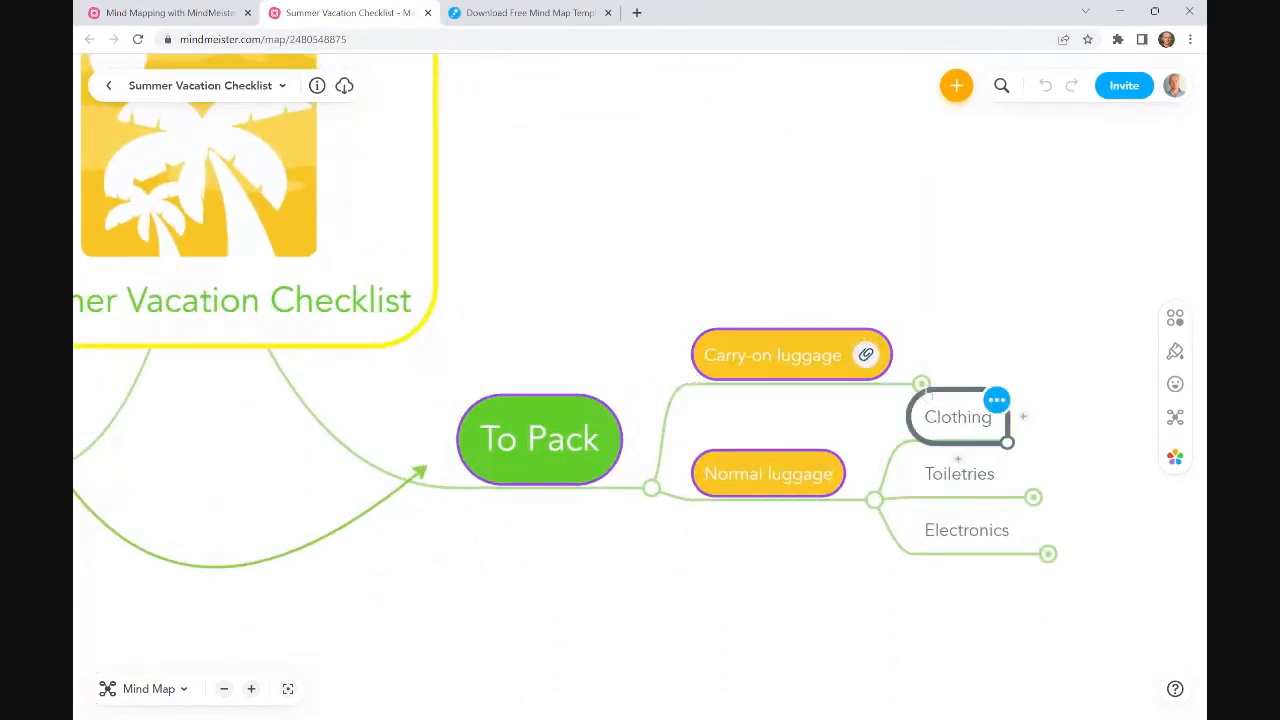
pyautogui.click(921, 383)
pyautogui.moveTo(1103, 591); pyautogui.dragTo(940, 435)
pyautogui.click(921, 433)
pyautogui.click(935, 573)
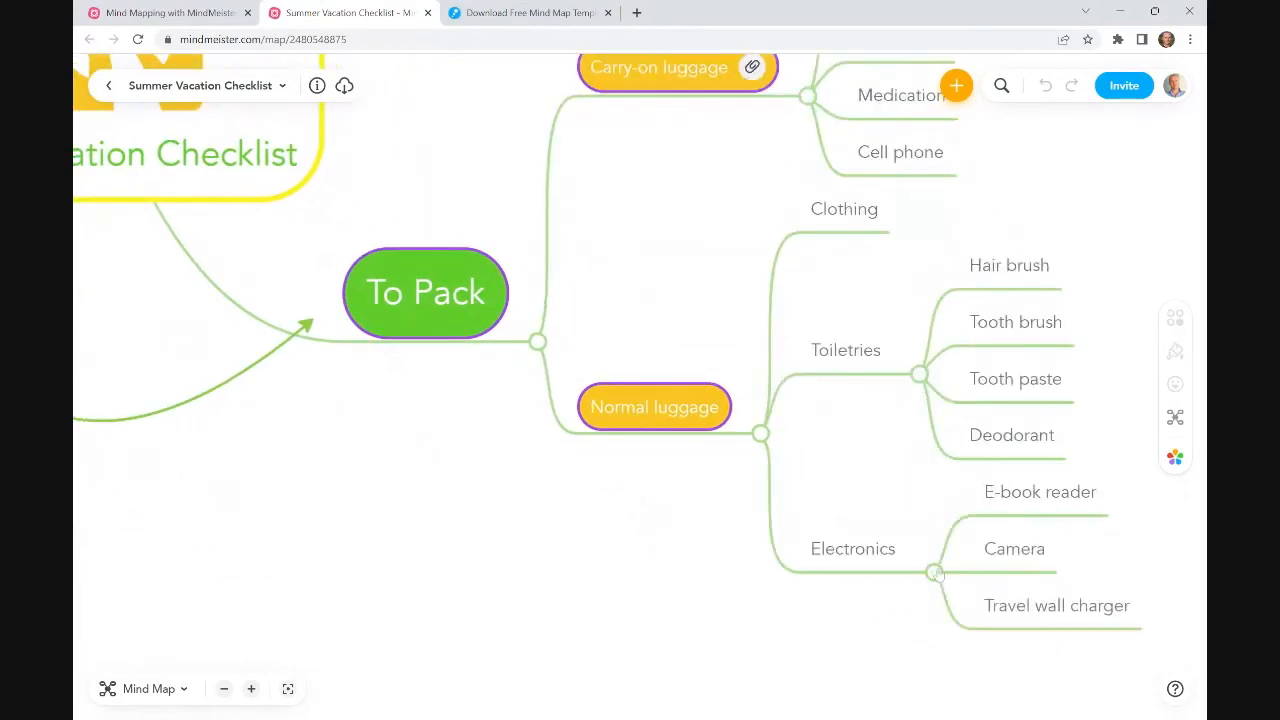
pyautogui.click(935, 576)
pyautogui.click(919, 430)
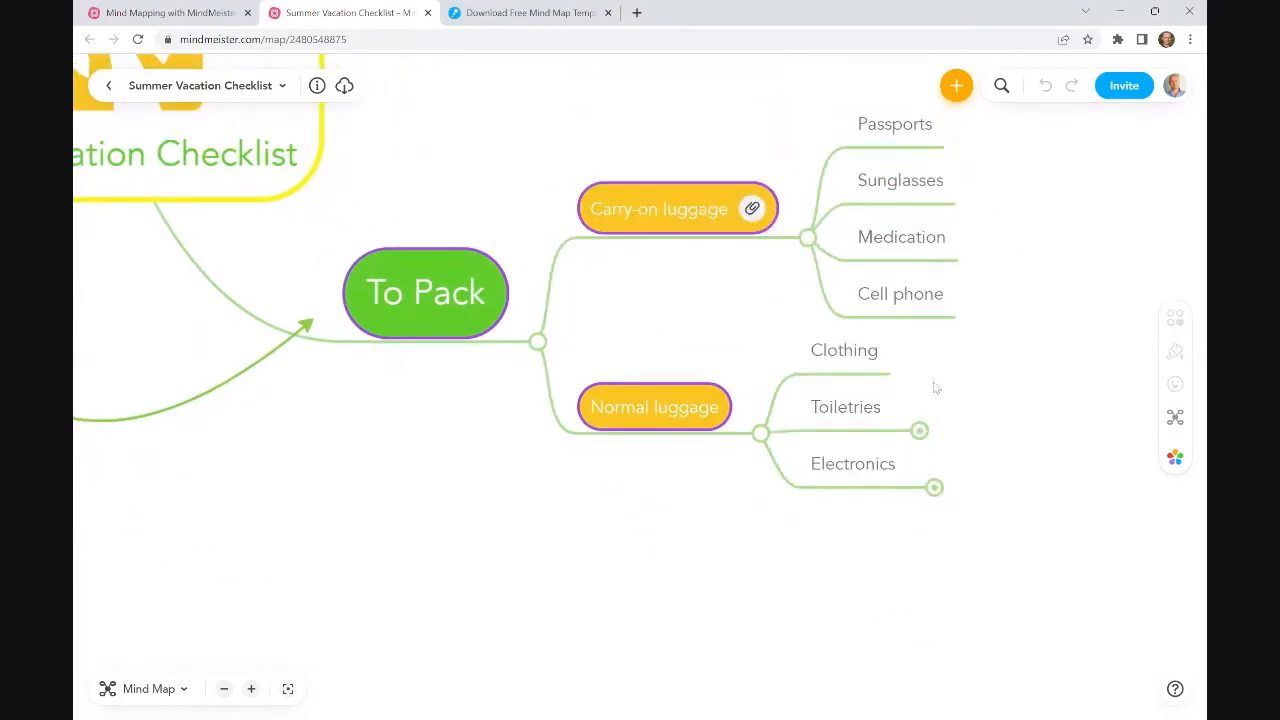
# Step: Examine the Clothing entry in the To Buy / Book branch and collapse the Clothing and Other topics
pyautogui.moveTo(934, 386); pyautogui.dragTo(1083, 417)
pyautogui.scroll(-1, 745, 450)
pyautogui.moveTo(734, 497); pyautogui.dragTo(930, 533)
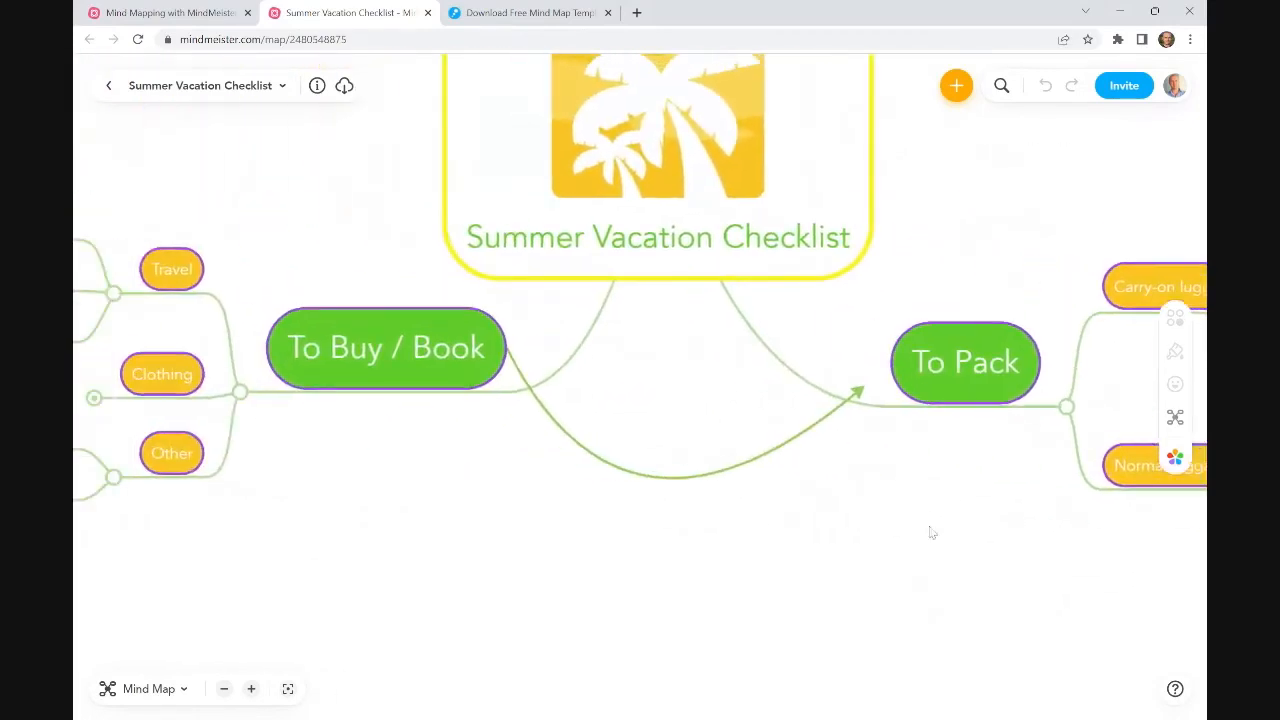
pyautogui.moveTo(526, 513); pyautogui.dragTo(699, 508)
pyautogui.click(405, 408)
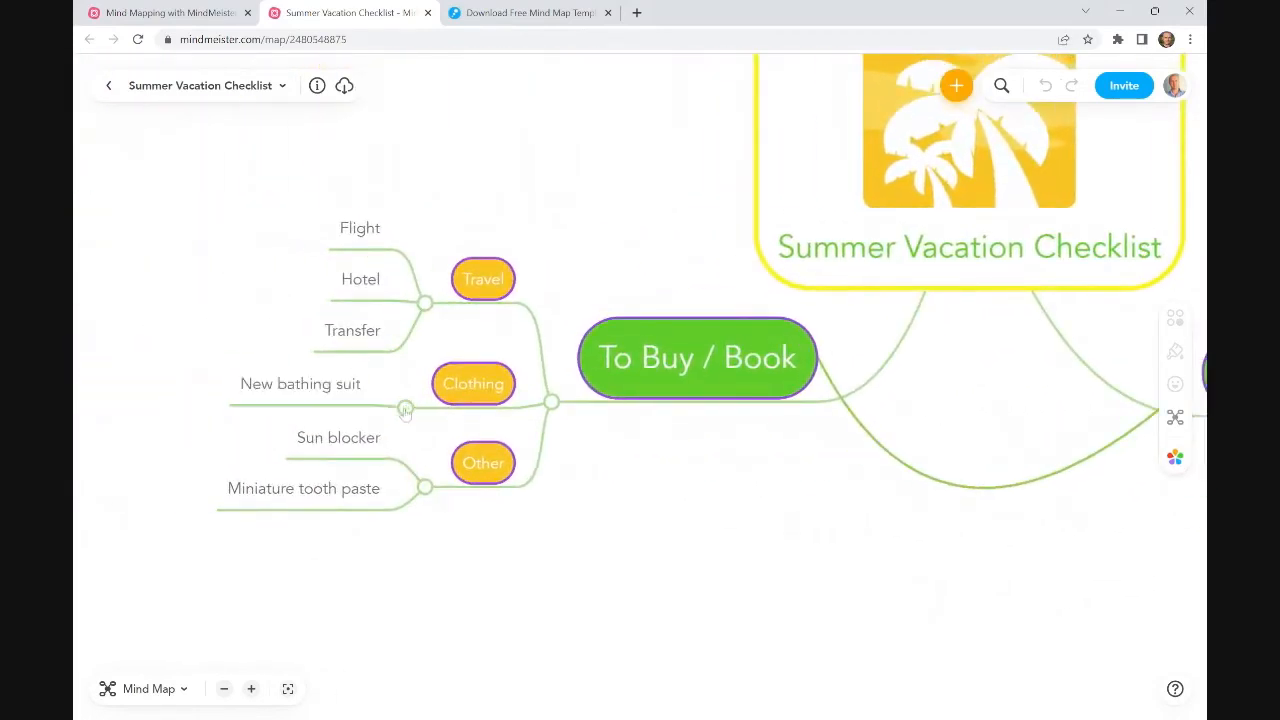
pyautogui.click(405, 408)
pyautogui.click(424, 487)
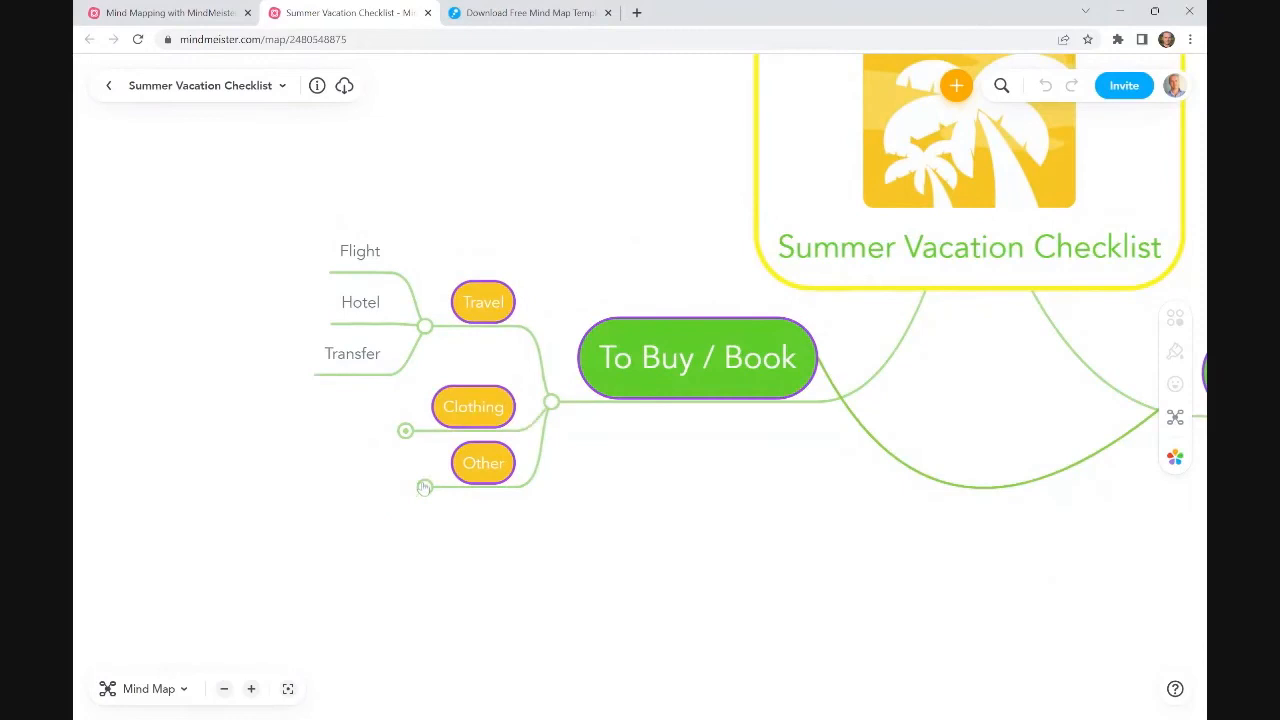
# Step: Highlight the Flight, Hotel and Transfer items under Travel and follow the arrow from To Buy / Book to To Pack
pyautogui.click(489, 305)
pyautogui.click(660, 480)
pyautogui.moveTo(660, 480); pyautogui.dragTo(633, 549)
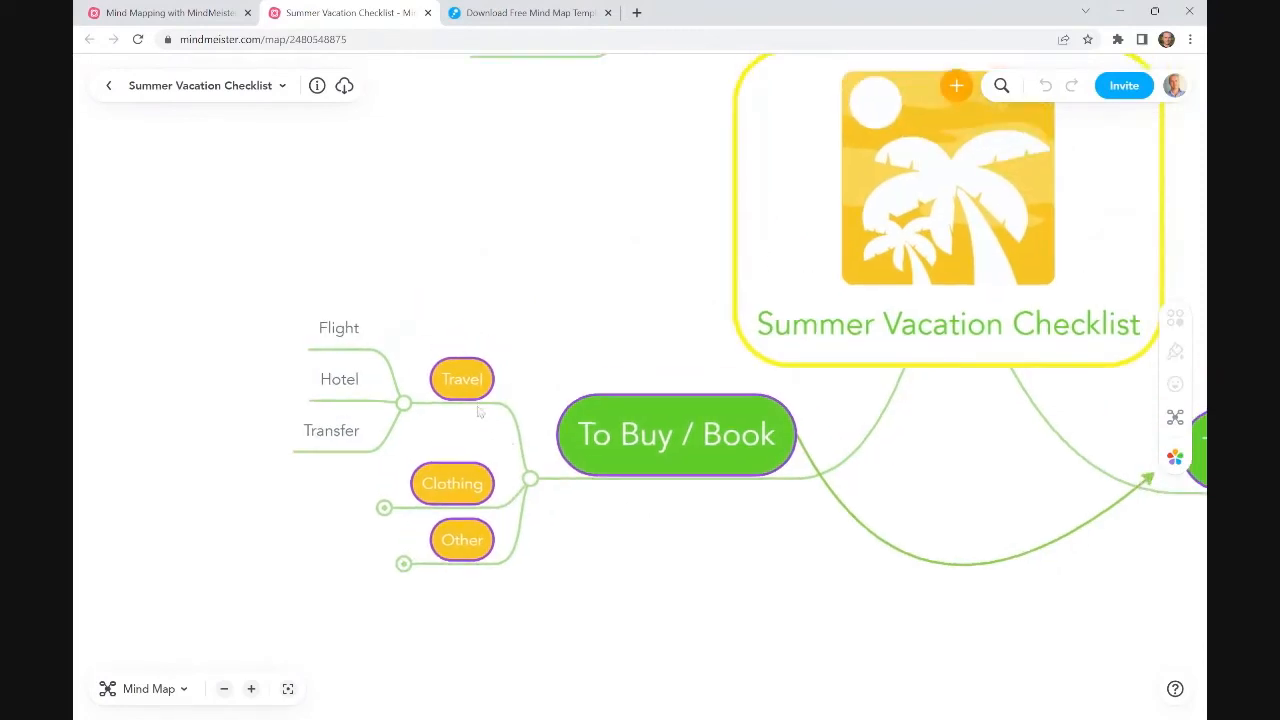
pyautogui.scroll(3, 478, 402)
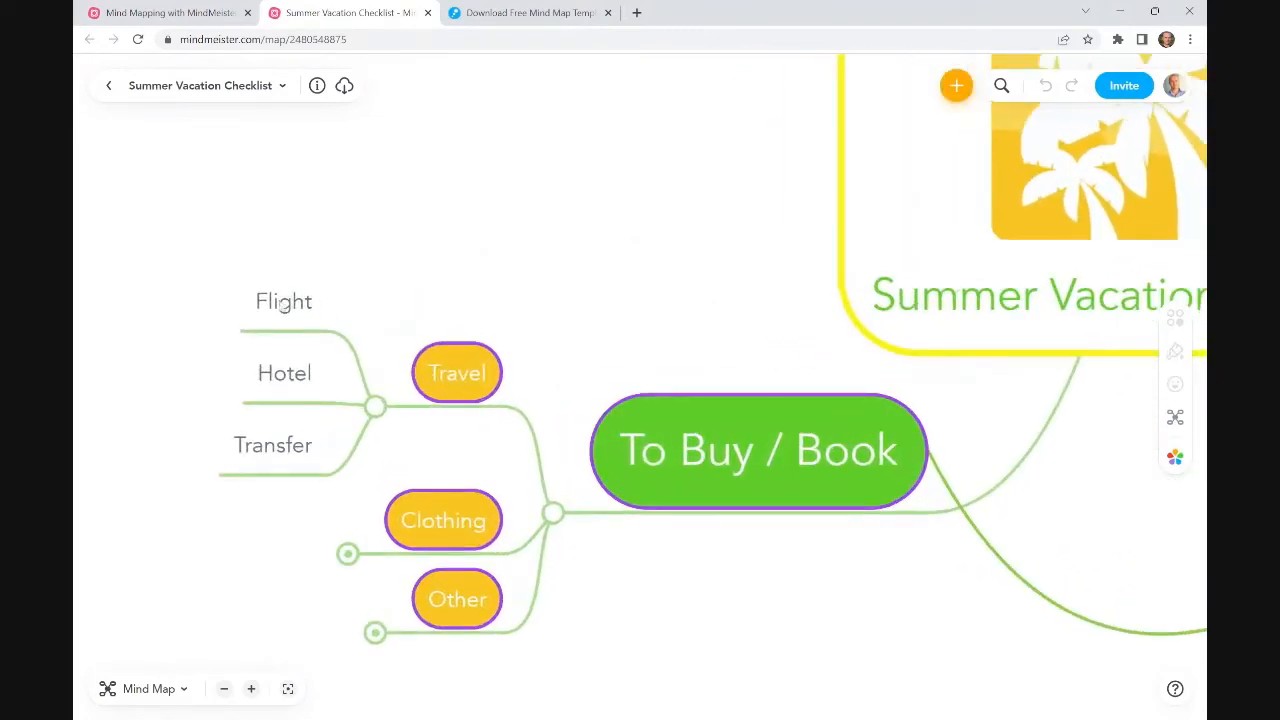
pyautogui.click(283, 305)
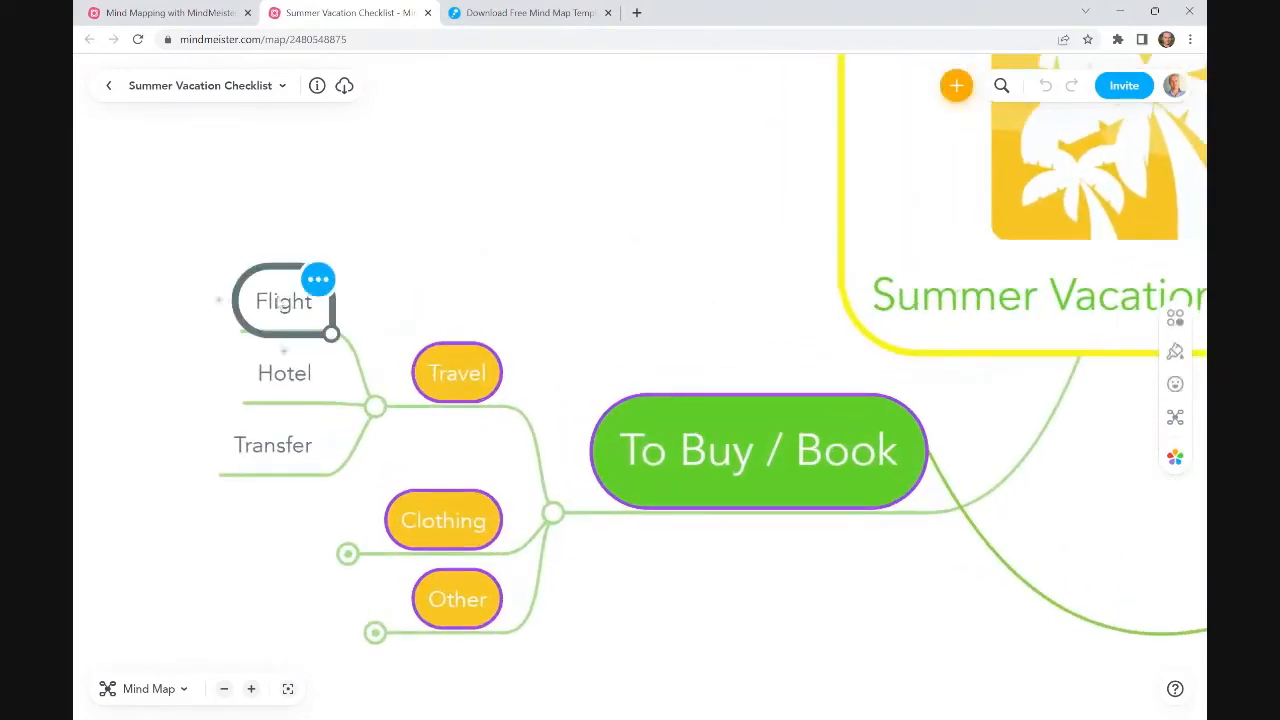
pyautogui.keyDown('shift'); pyautogui.click(280, 380); pyautogui.keyUp('shift')
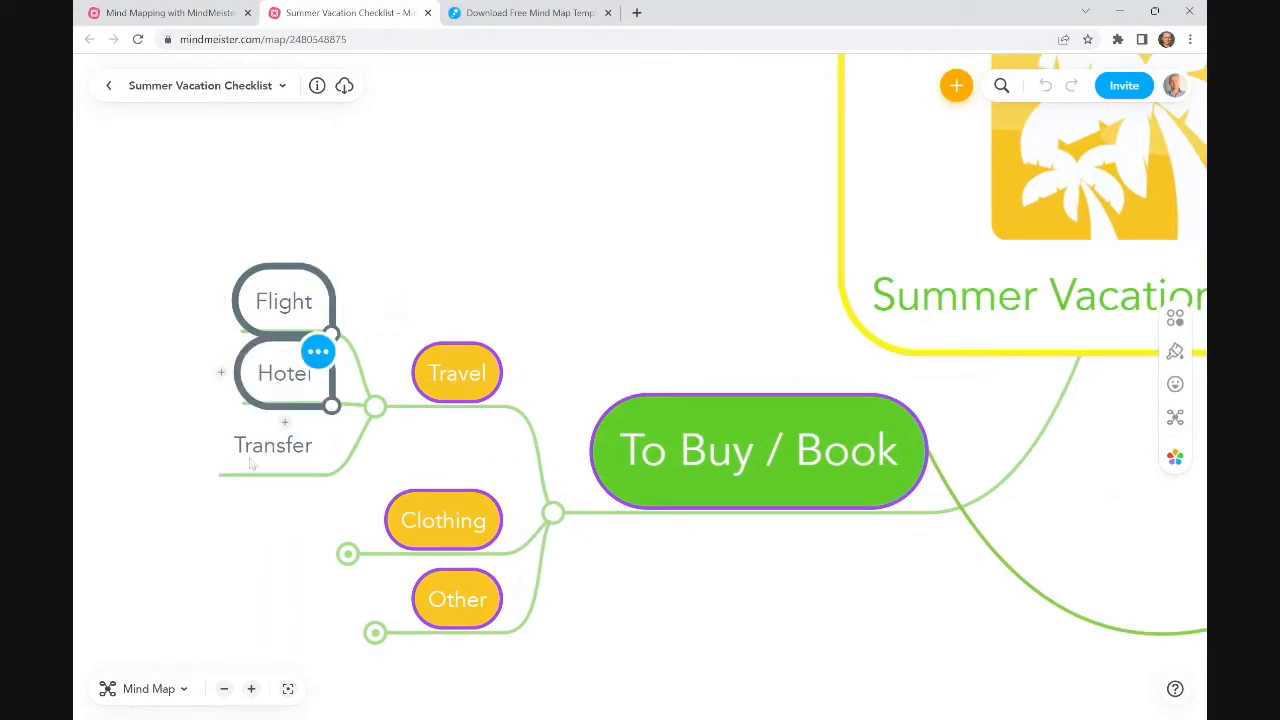
pyautogui.keyDown('shift'); pyautogui.click(252, 464); pyautogui.keyUp('shift')
pyautogui.moveTo(921, 583); pyautogui.dragTo(240, 518)
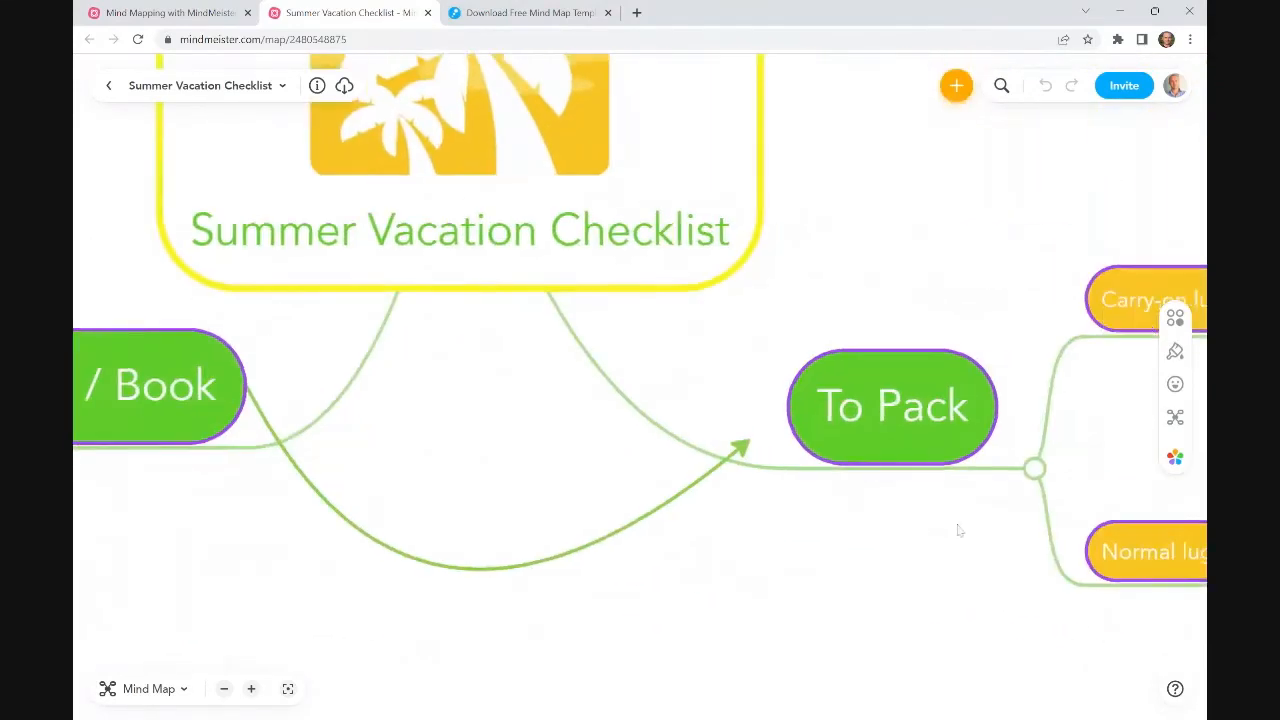
# Step: Expand Toiletries under Normal luggage in the To Pack branch to examine its items, and collapse it again
pyautogui.moveTo(958, 530); pyautogui.dragTo(291, 509)
pyautogui.click(847, 568)
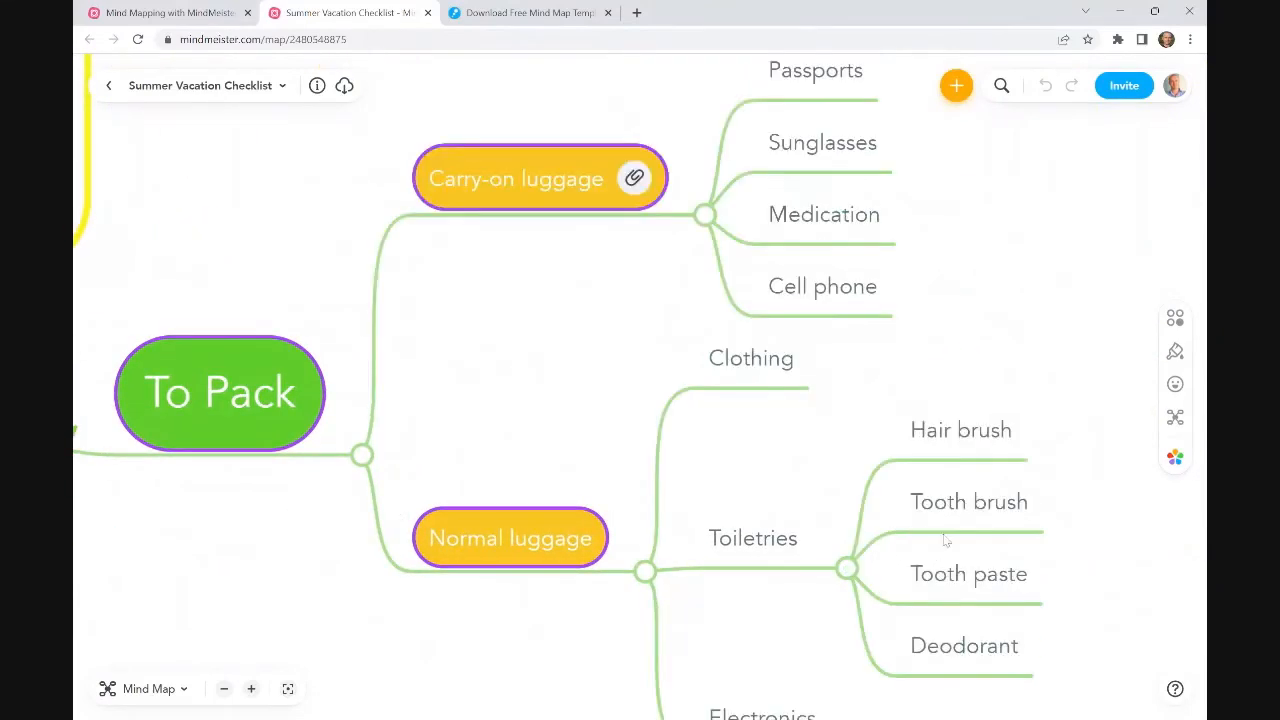
pyautogui.click(947, 524)
pyautogui.scroll(-5, 918, 394)
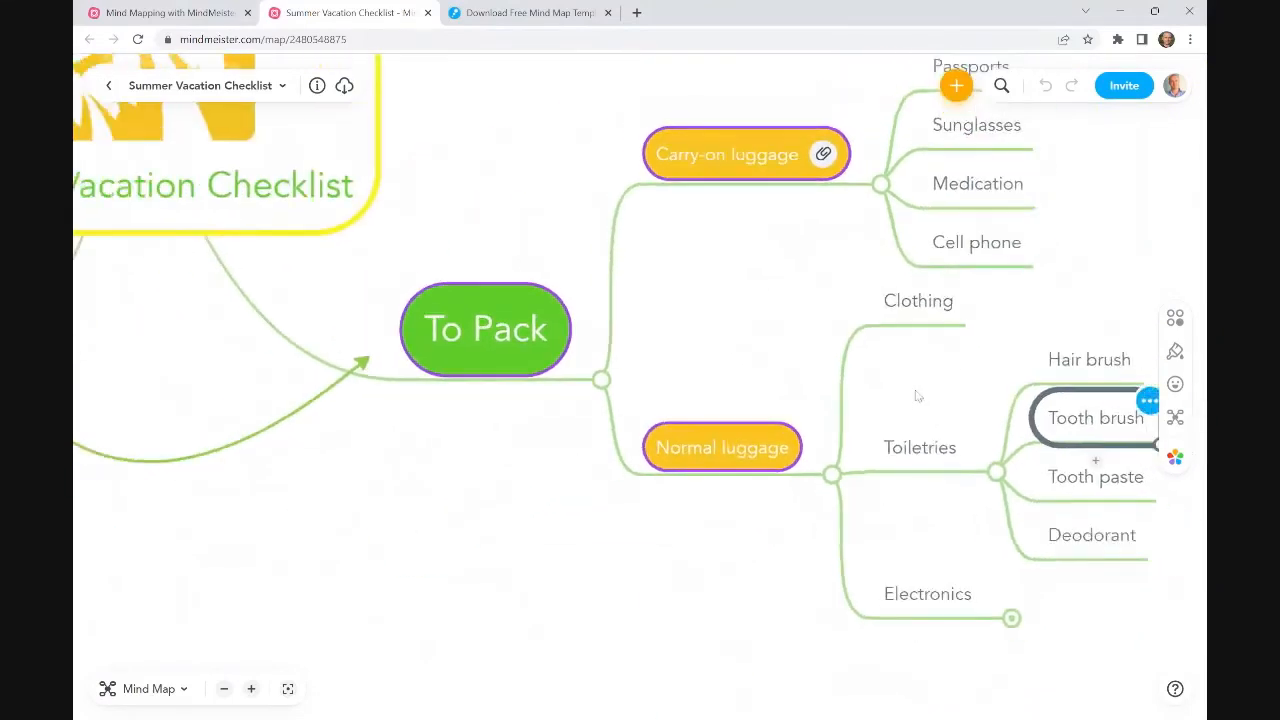
pyautogui.click(988, 464)
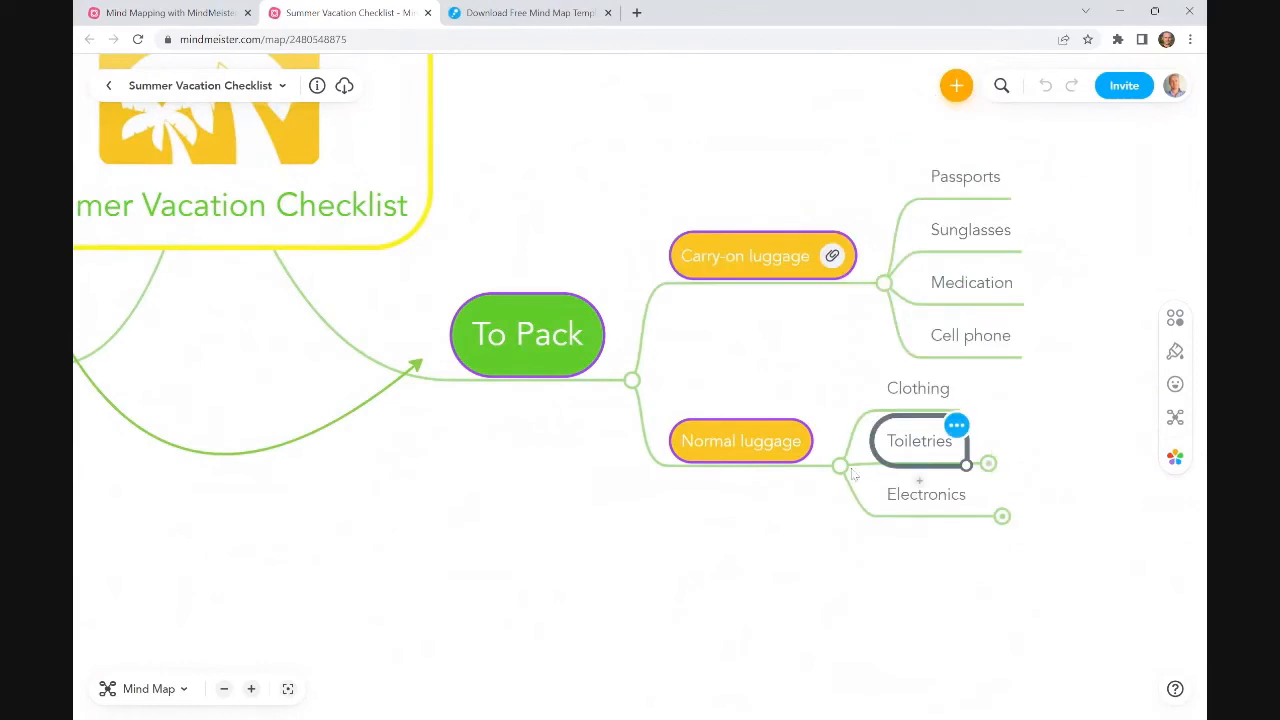
# Step: Collapse the Normal luggage and Carry-on luggage topics under To Pack, and close the Summer Vacation Checklist map
pyautogui.click(840, 465)
pyautogui.click(884, 334)
pyautogui.moveTo(495, 557); pyautogui.dragTo(1014, 586)
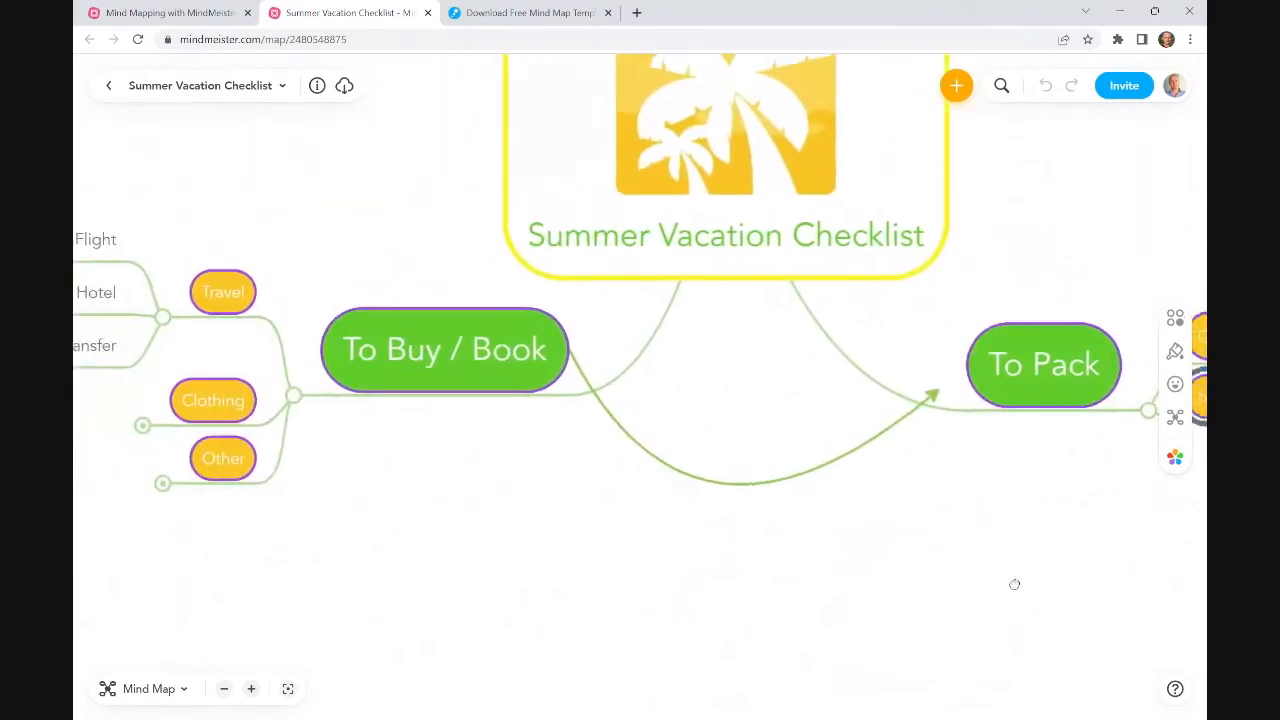
pyautogui.moveTo(626, 583); pyautogui.dragTo(620, 640)
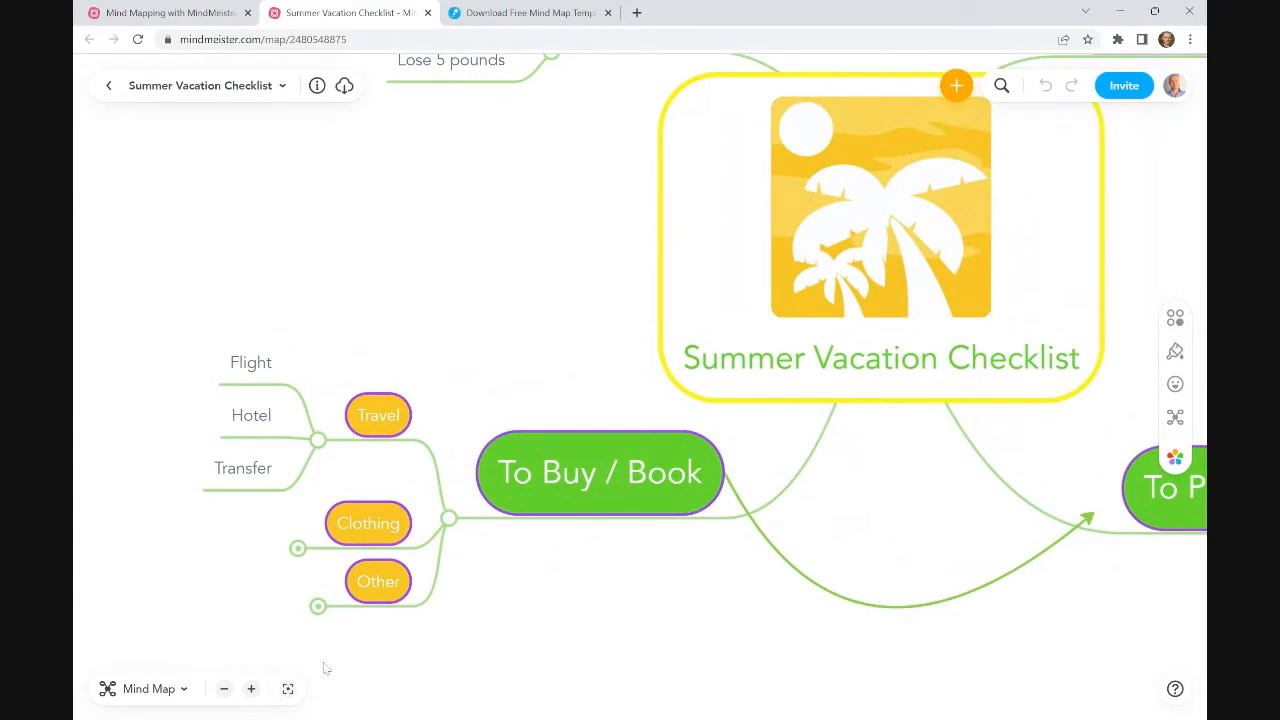
pyautogui.click(427, 12)
# Step: Expand Life/Career Planning in the At Home branch and open the map linked to Career Planning
pyautogui.click(597, 368)
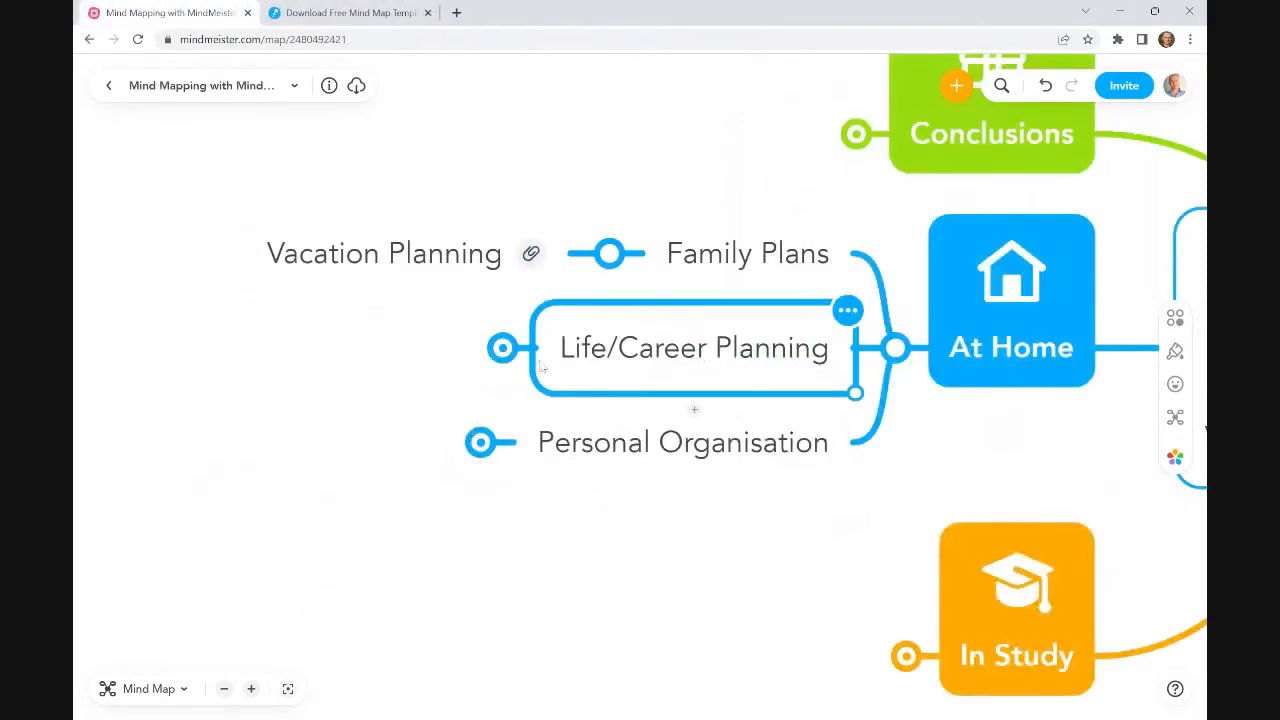
pyautogui.click(503, 348)
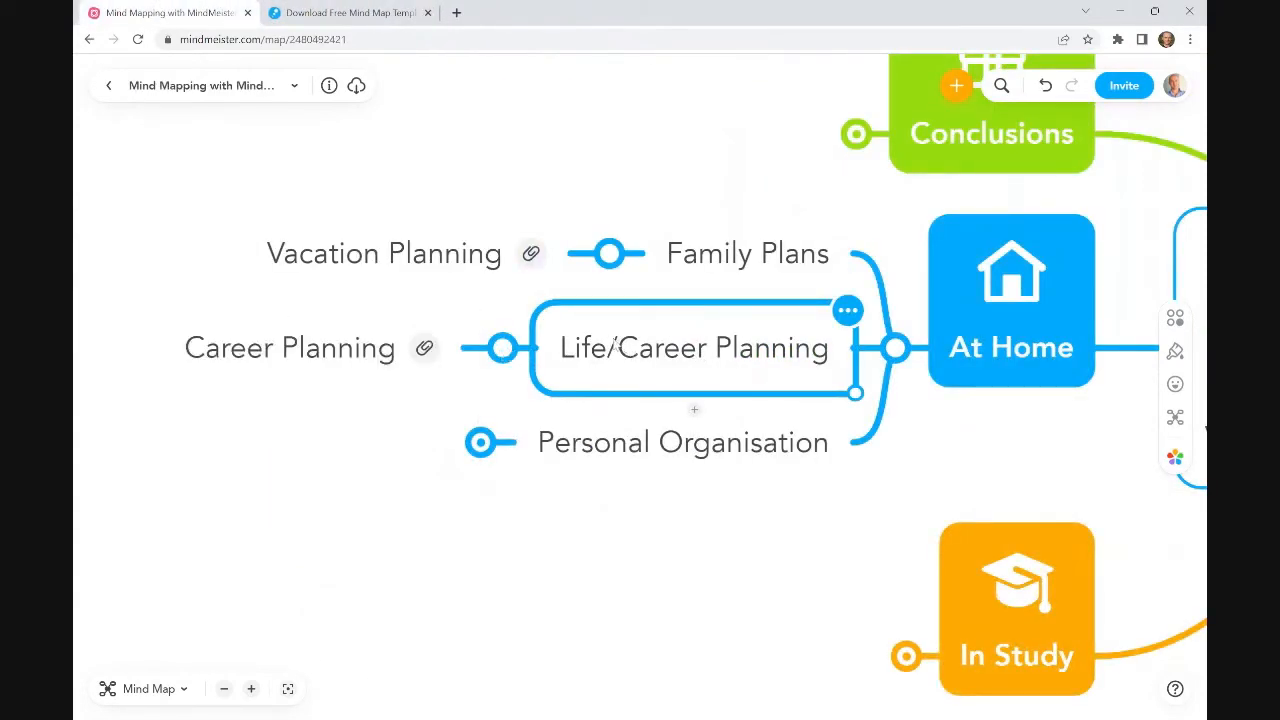
pyautogui.click(424, 348)
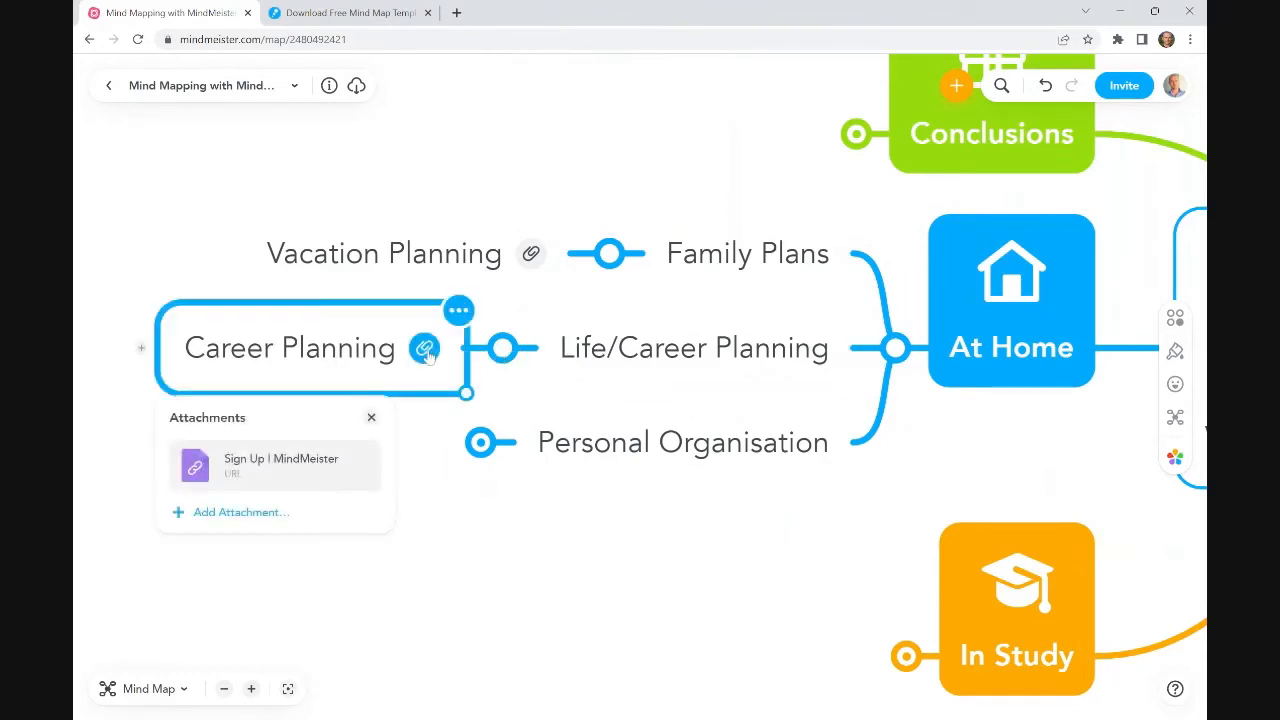
pyautogui.click(303, 470)
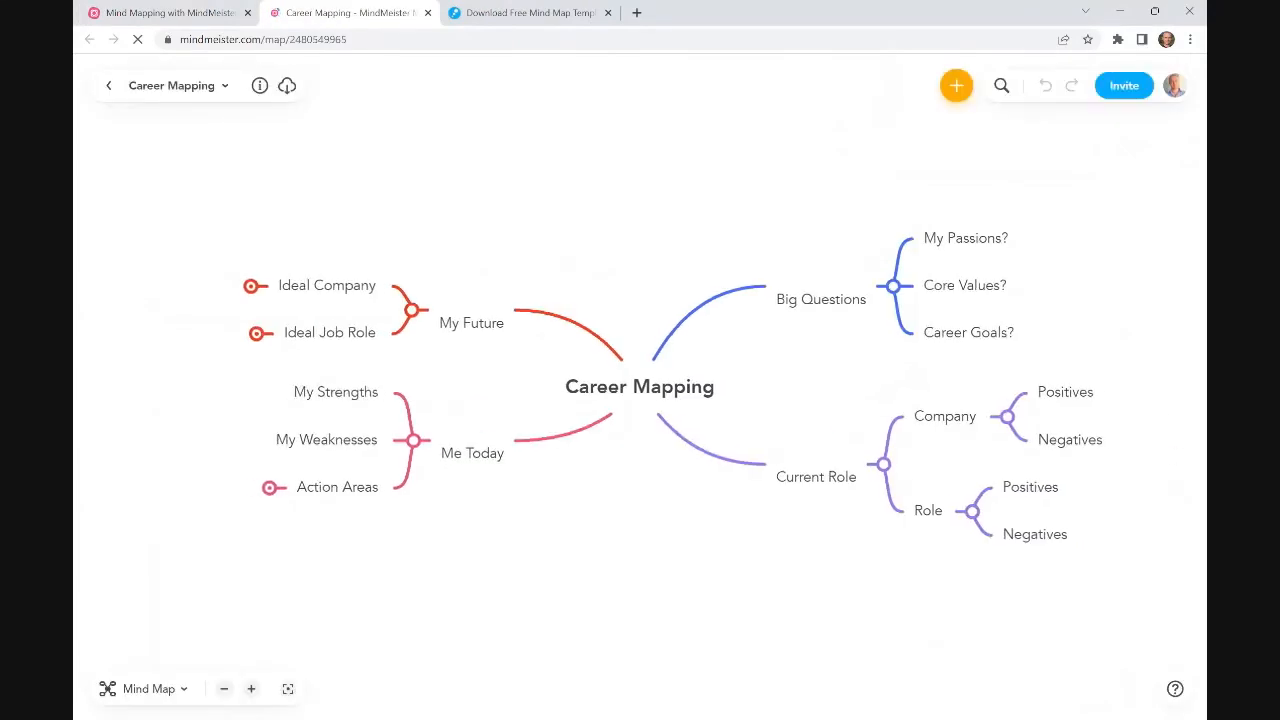
# Step: Examine the Big Questions branch of the Career Mapping map, going through My Passions?, Core Values? and Career Goals?
pyautogui.click(636, 398)
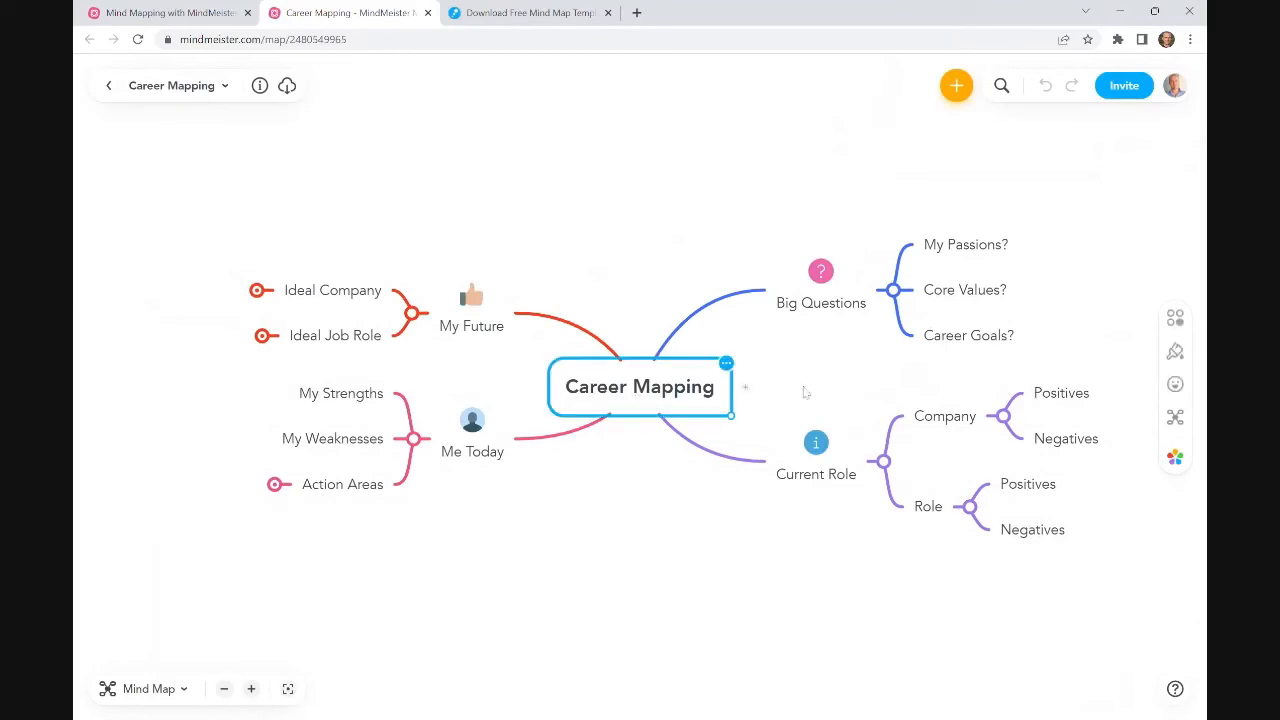
pyautogui.scroll(3, 771, 400)
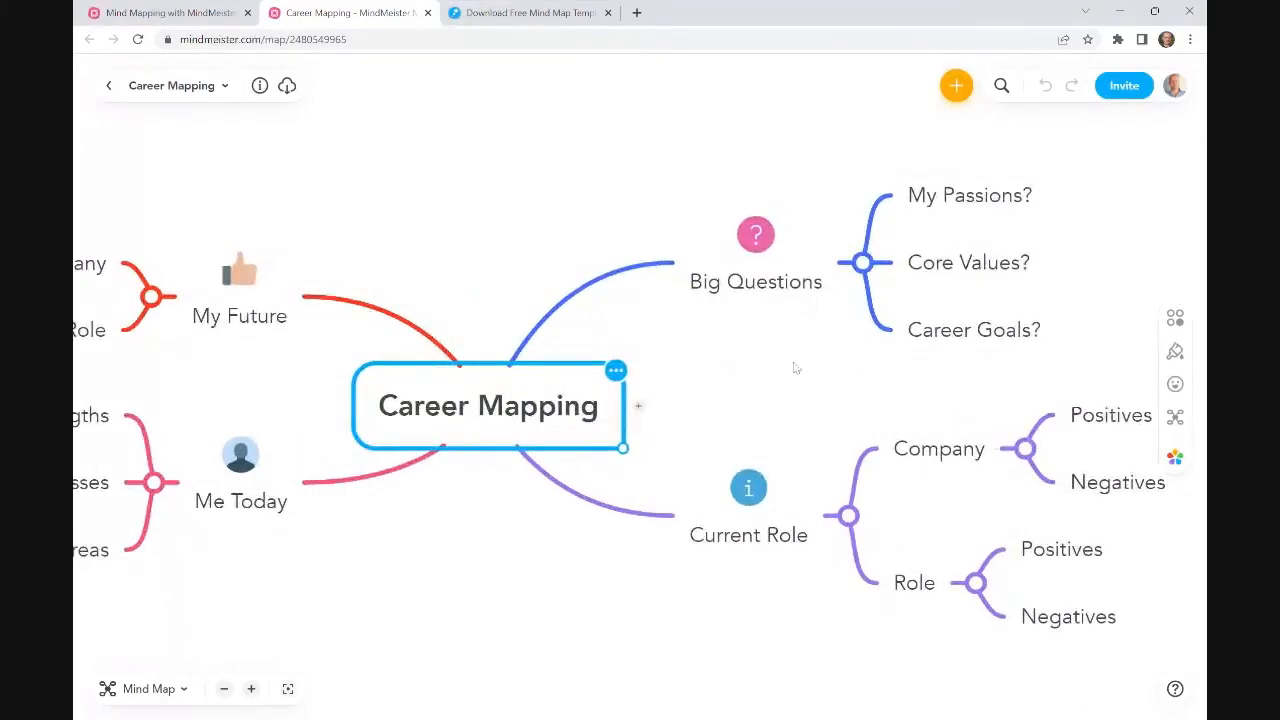
pyautogui.click(622, 335)
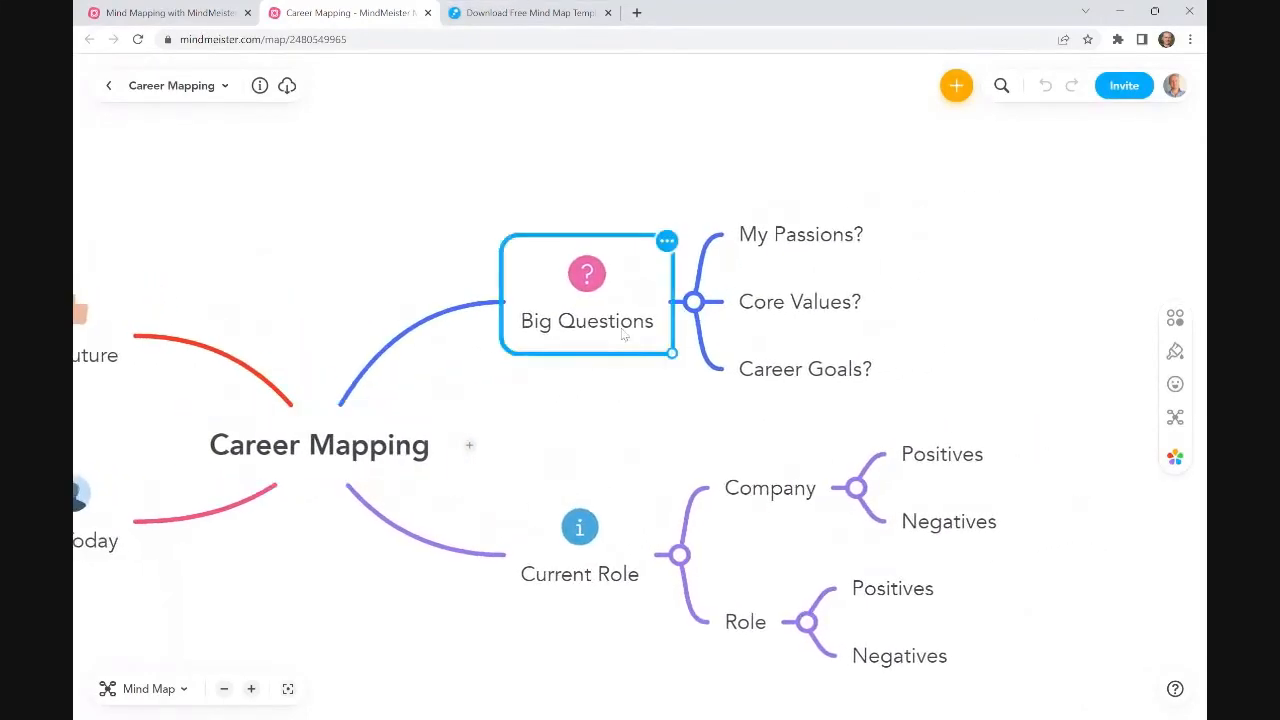
pyautogui.click(789, 232)
pyautogui.scroll(3, 932, 338)
pyautogui.click(756, 300)
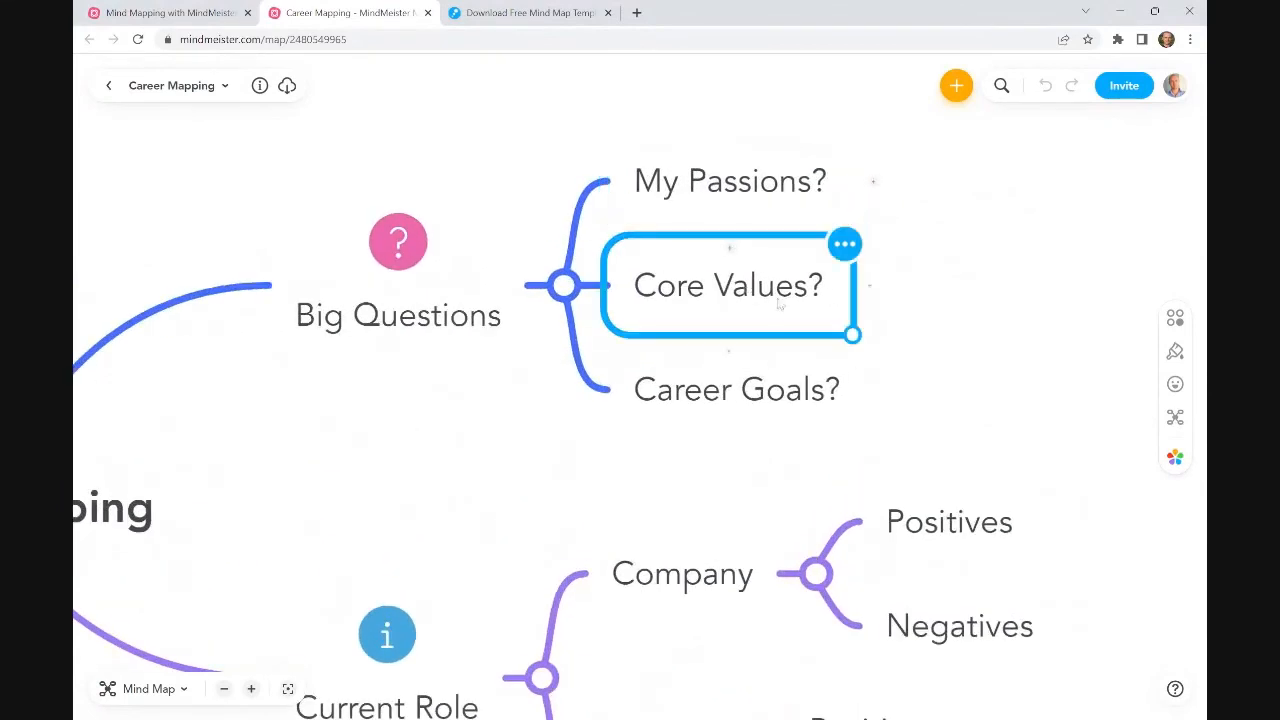
pyautogui.click(748, 398)
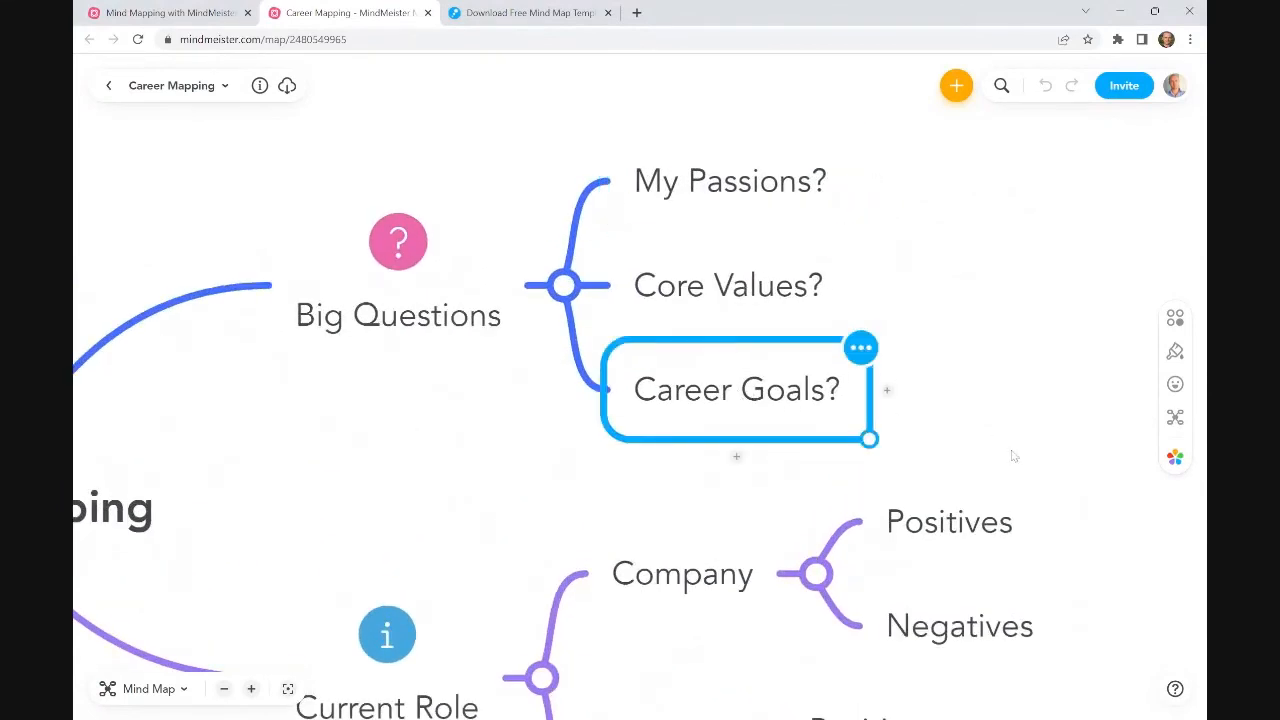
# Step: Add the subtopic "Great location" to the Positives of Company in the Current Role branch
pyautogui.moveTo(998, 451); pyautogui.dragTo(962, 252)
pyautogui.scroll(-1, 922, 267)
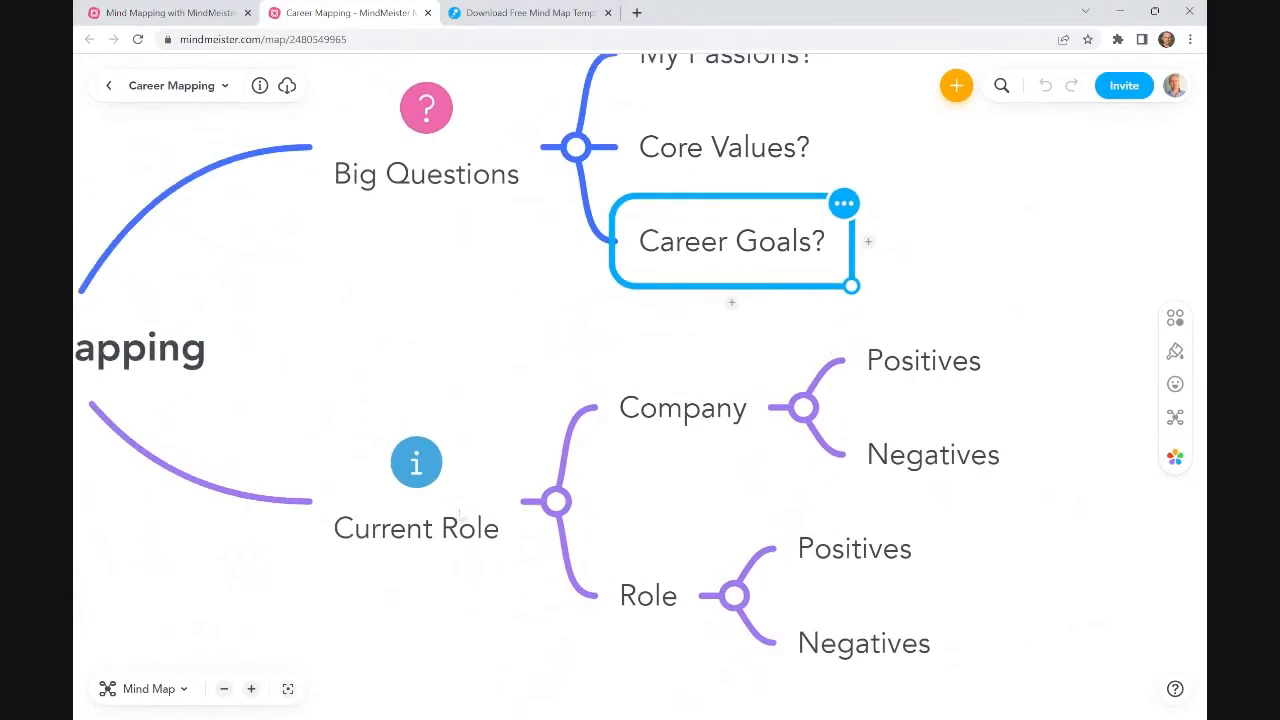
pyautogui.click(420, 557)
pyautogui.click(700, 416)
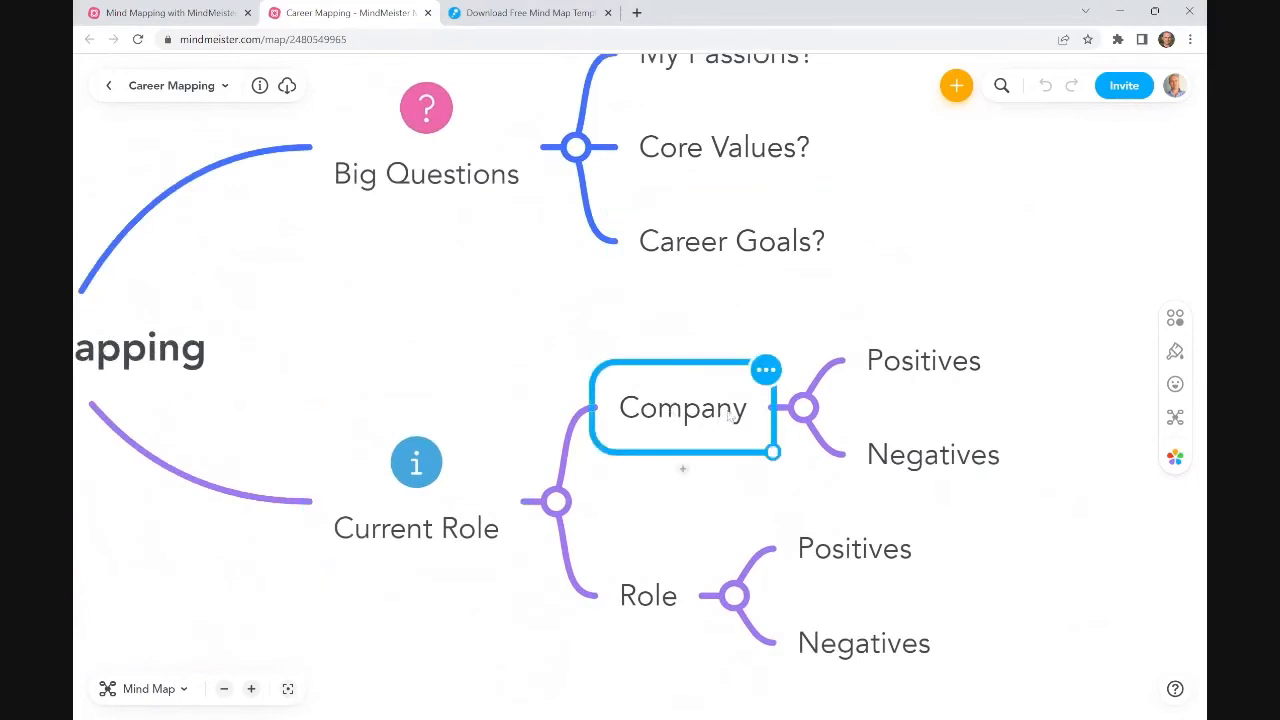
pyautogui.click(907, 365)
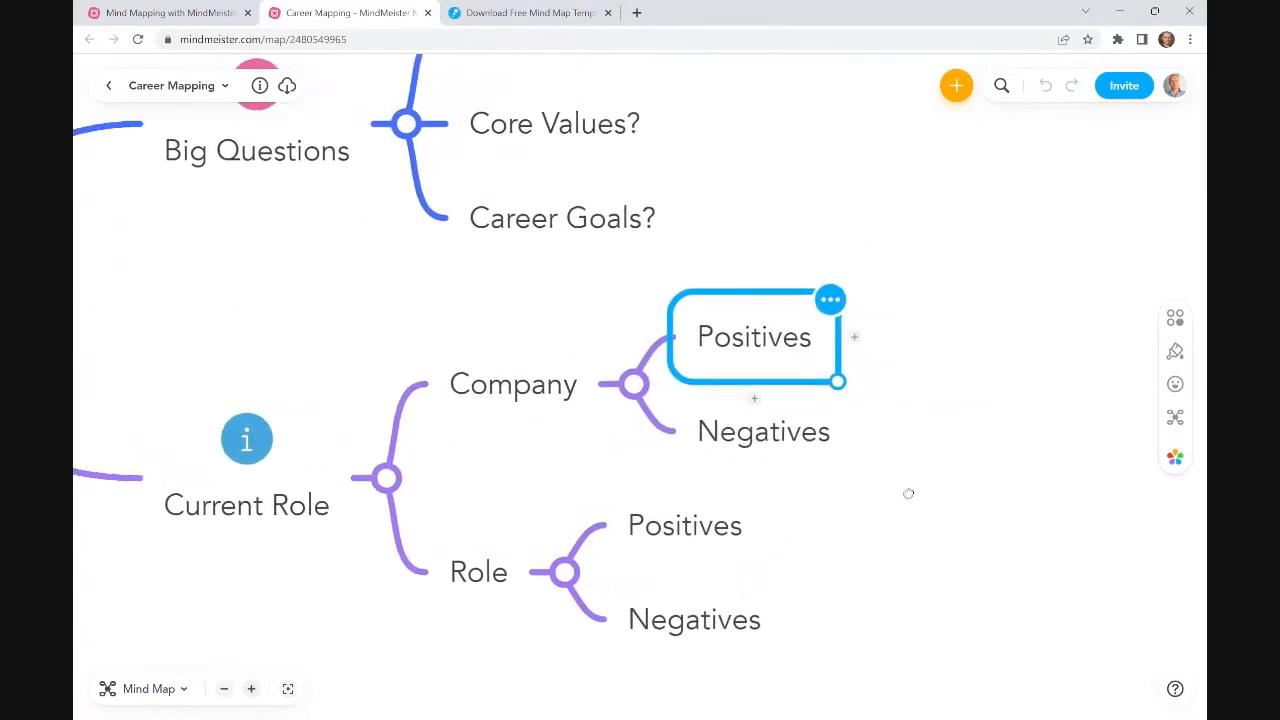
pyautogui.press('Tab')
pyautogui.write('Great Id')
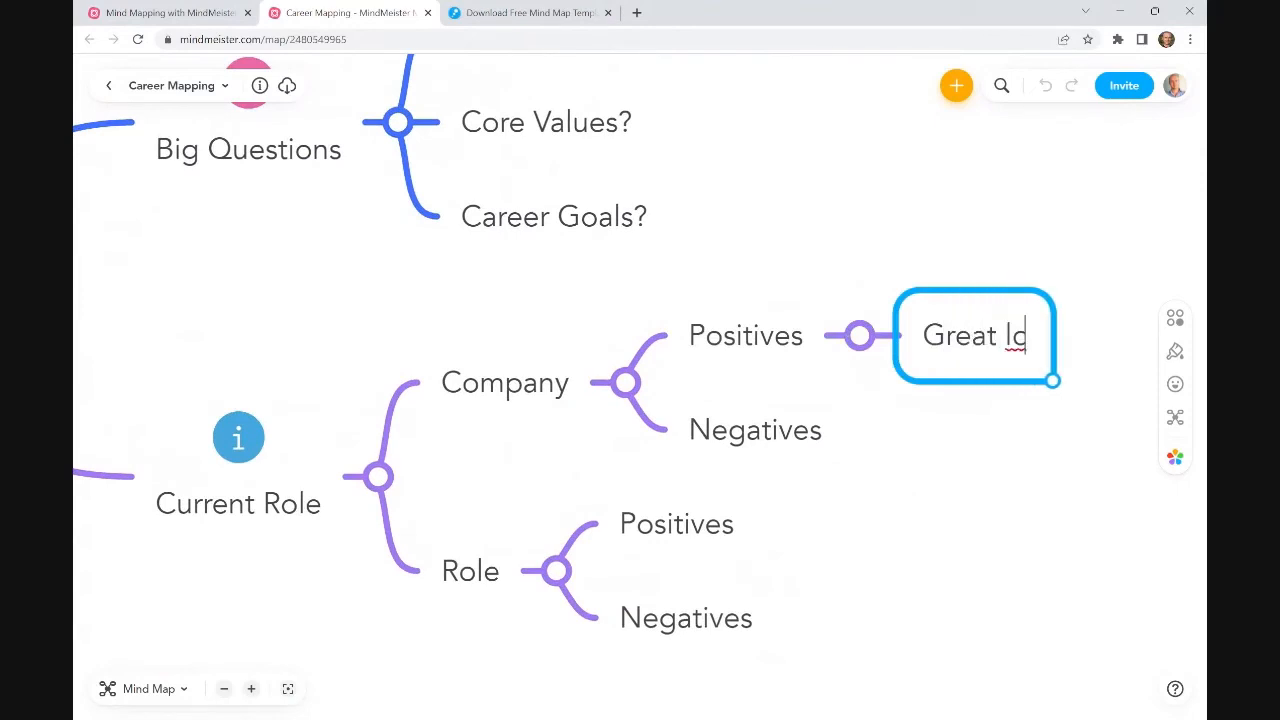
pyautogui.press('BackSpace')
pyautogui.press('BackSpace')
pyautogui.write('location')
pyautogui.press('Return')
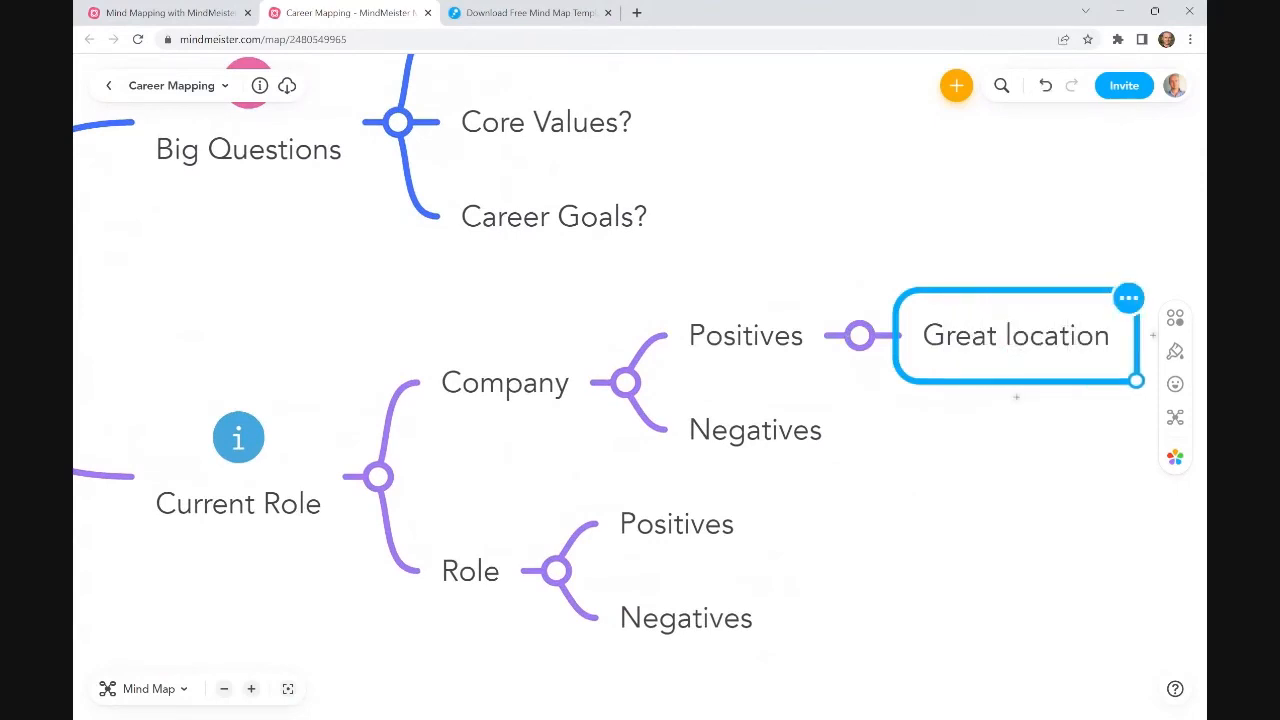
# Step: Add the subtopic "More hybrid" to the Negatives of Company
pyautogui.click(810, 440)
pyautogui.press('Tab')
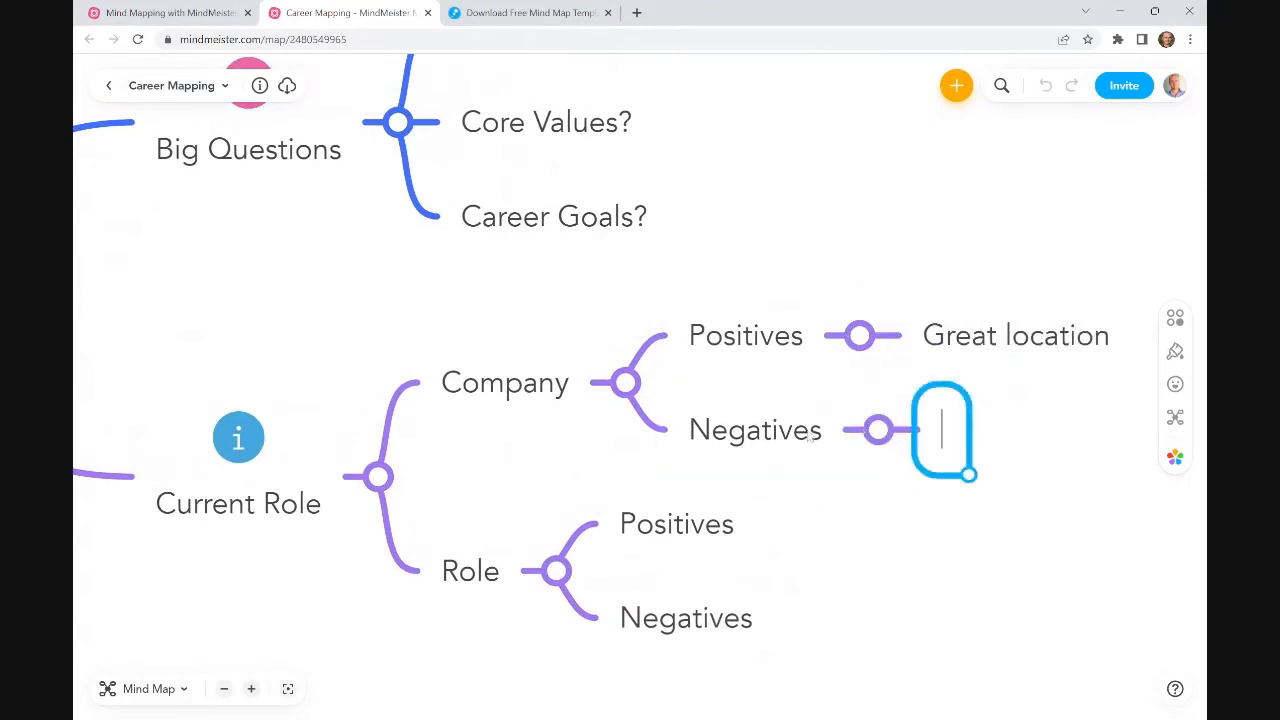
pyautogui.write('More hybrid')
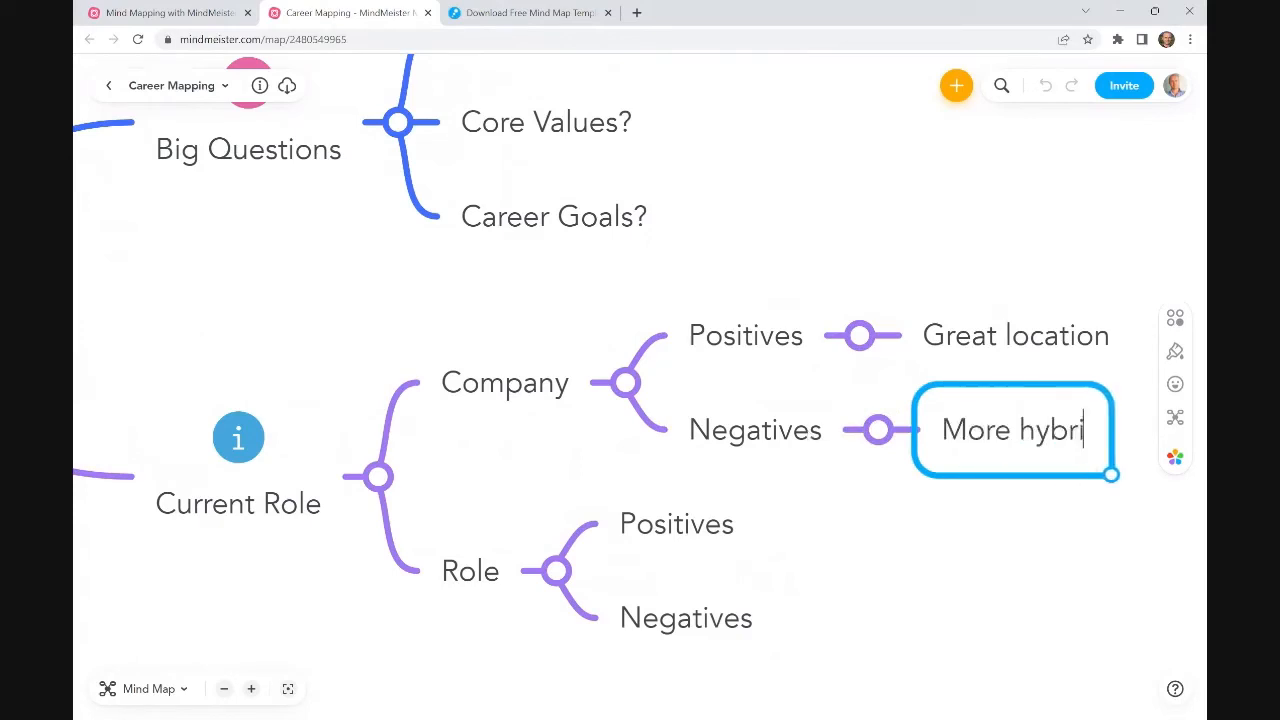
pyautogui.press('Return')
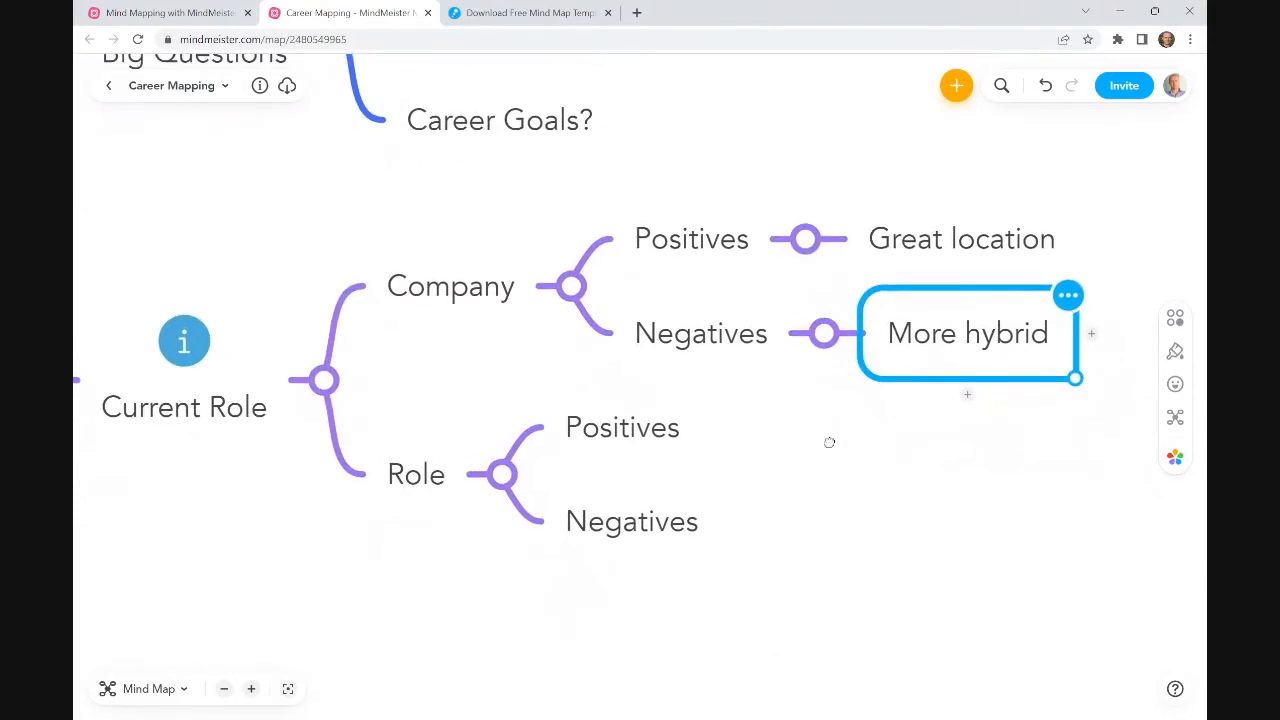
# Step: Add the subtopic "Work with clients" to the Positives of Role
pyautogui.click(629, 438)
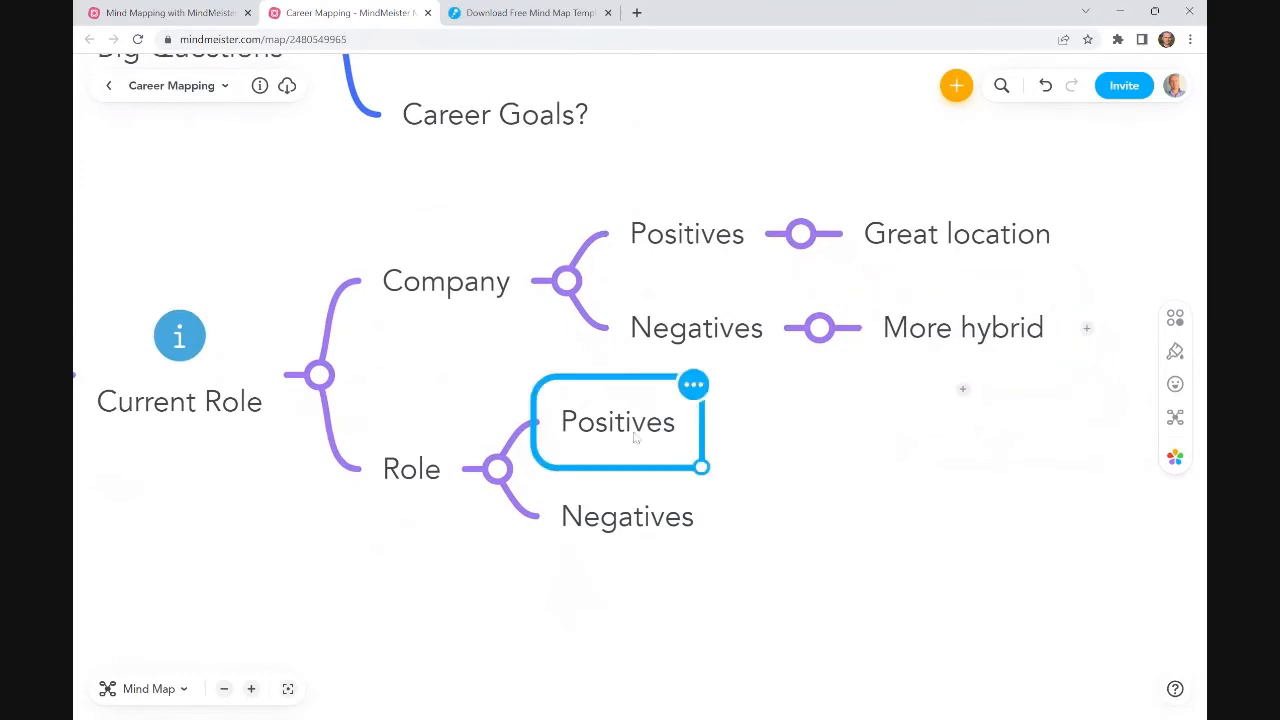
pyautogui.press('Tab')
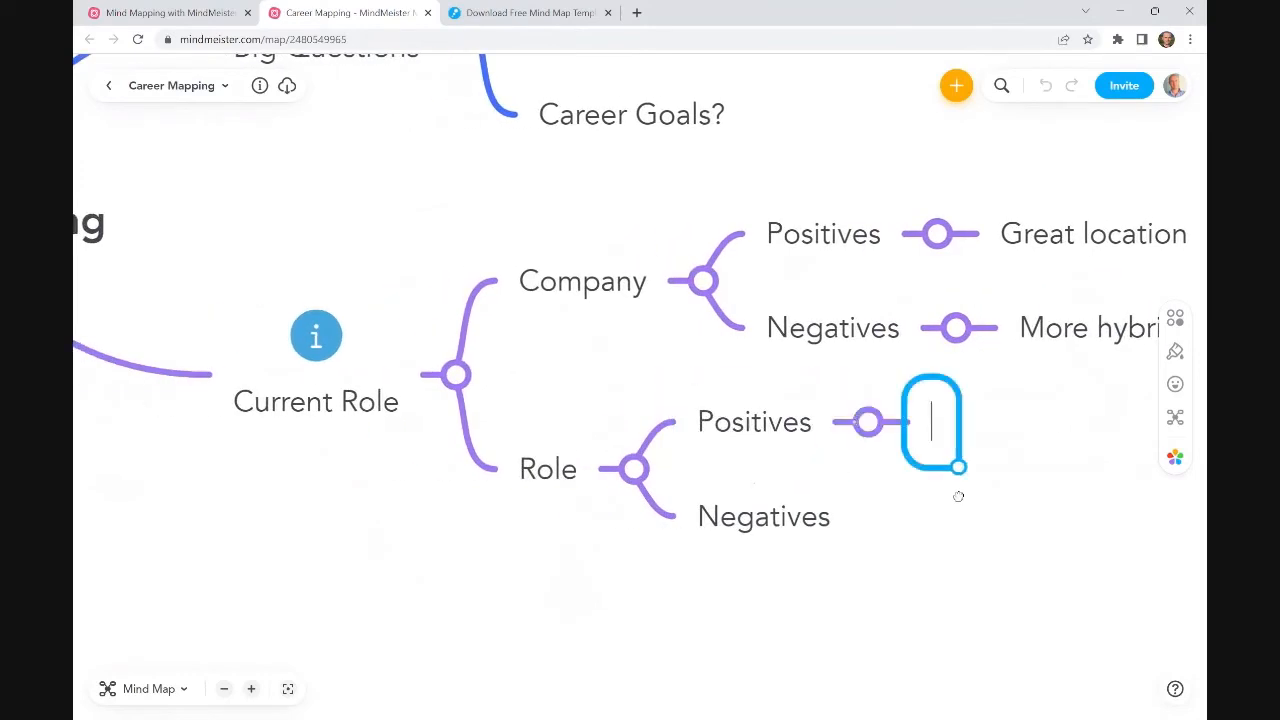
pyautogui.write('Work wit')
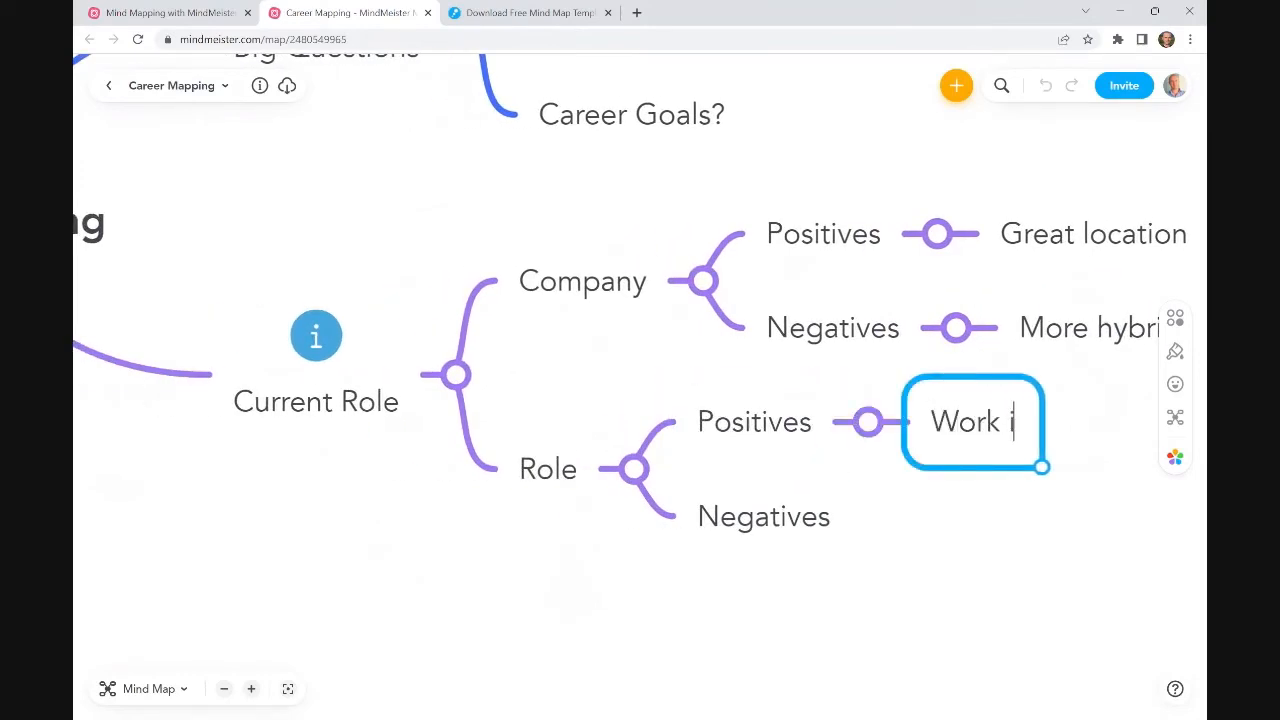
pyautogui.write('h clients')
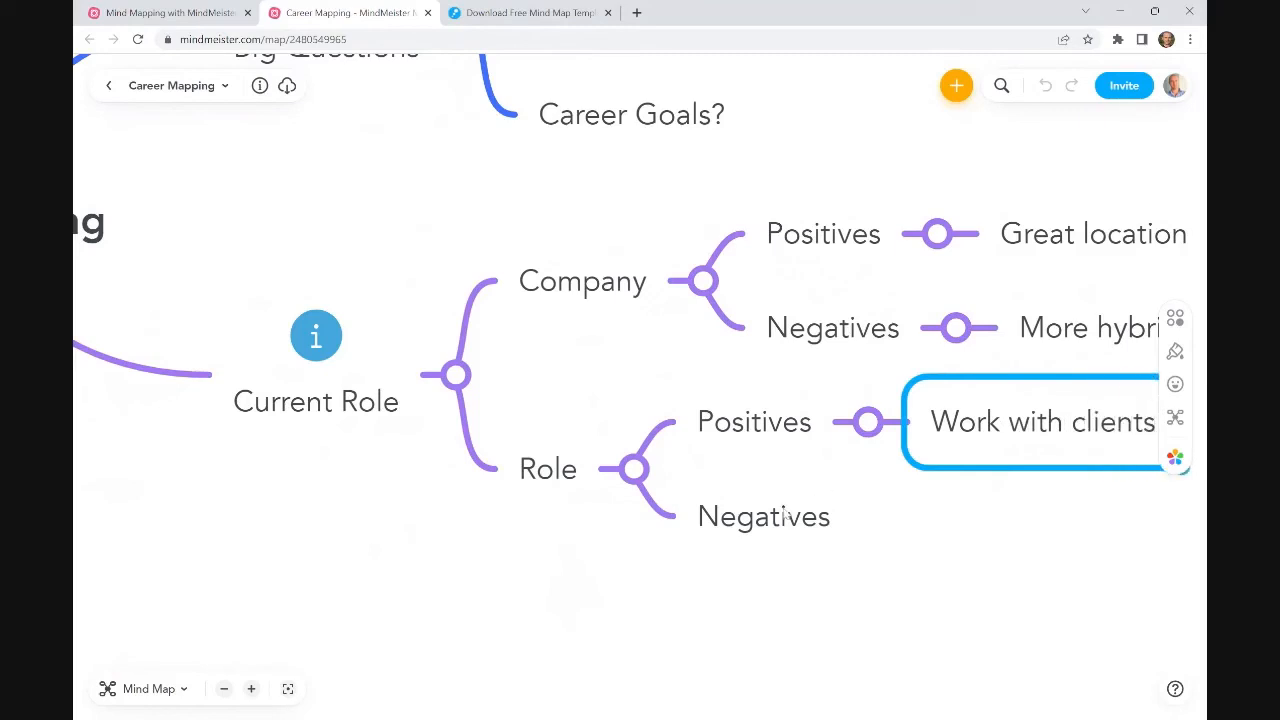
# Step: Add the subtopic "Lacking support" to the Negatives of Role
pyautogui.click(787, 517)
pyautogui.press('Tab')
pyautogui.write('Lacki')
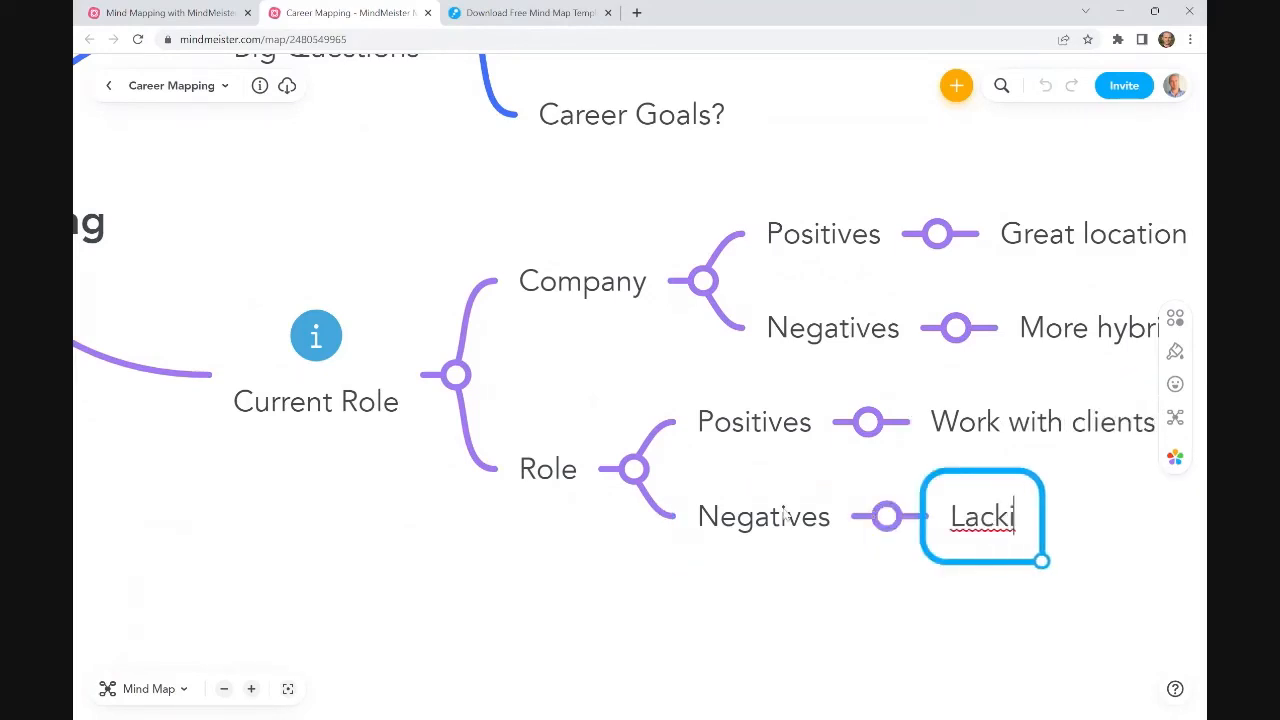
pyautogui.write('ng support')
pyautogui.press('Return')
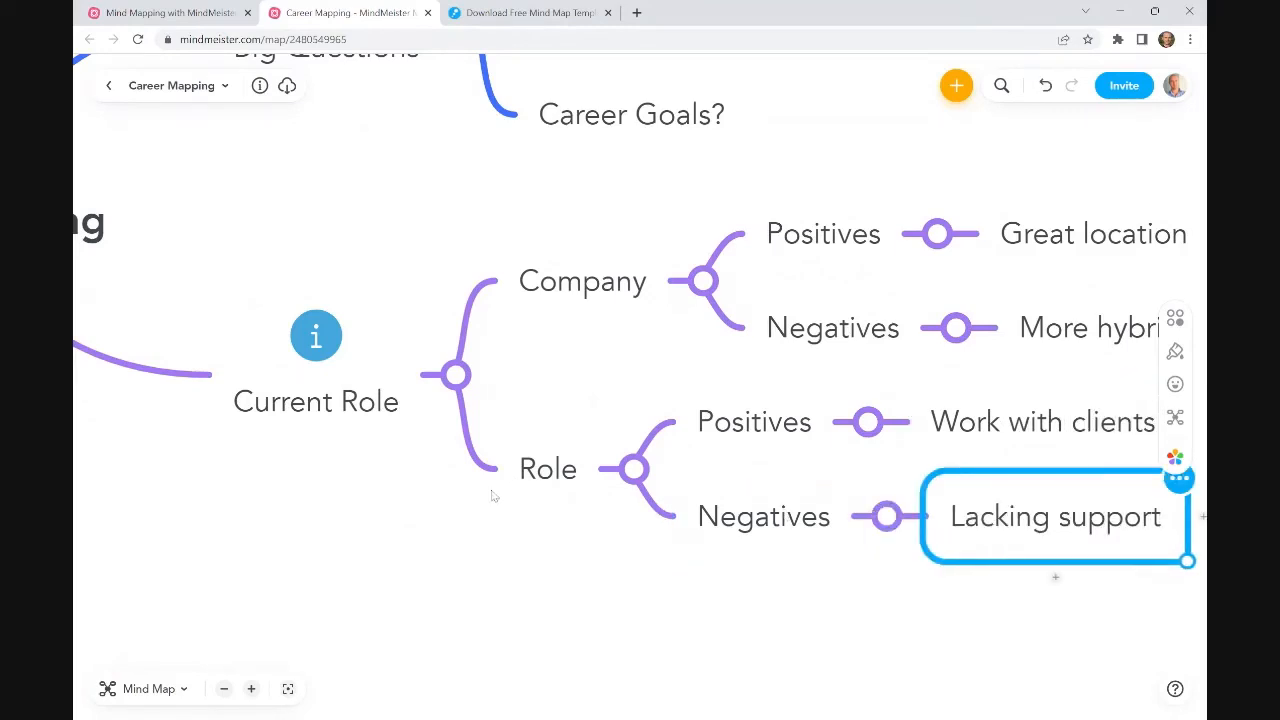
# Step: Examine My Strengths and the expanded Action Areas entries in the Me Today branch, and collapse Action Areas again
pyautogui.scroll(-2, 492, 496)
pyautogui.moveTo(520, 522); pyautogui.dragTo(857, 531)
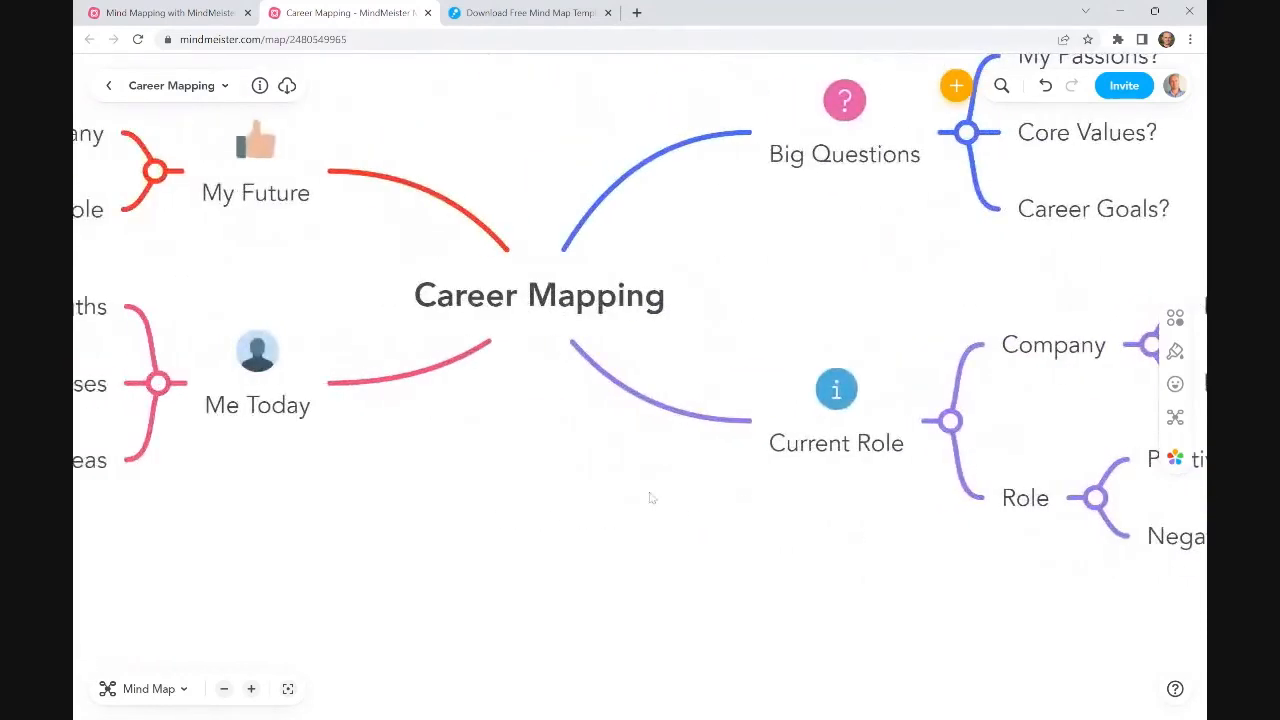
pyautogui.moveTo(651, 497); pyautogui.dragTo(862, 505)
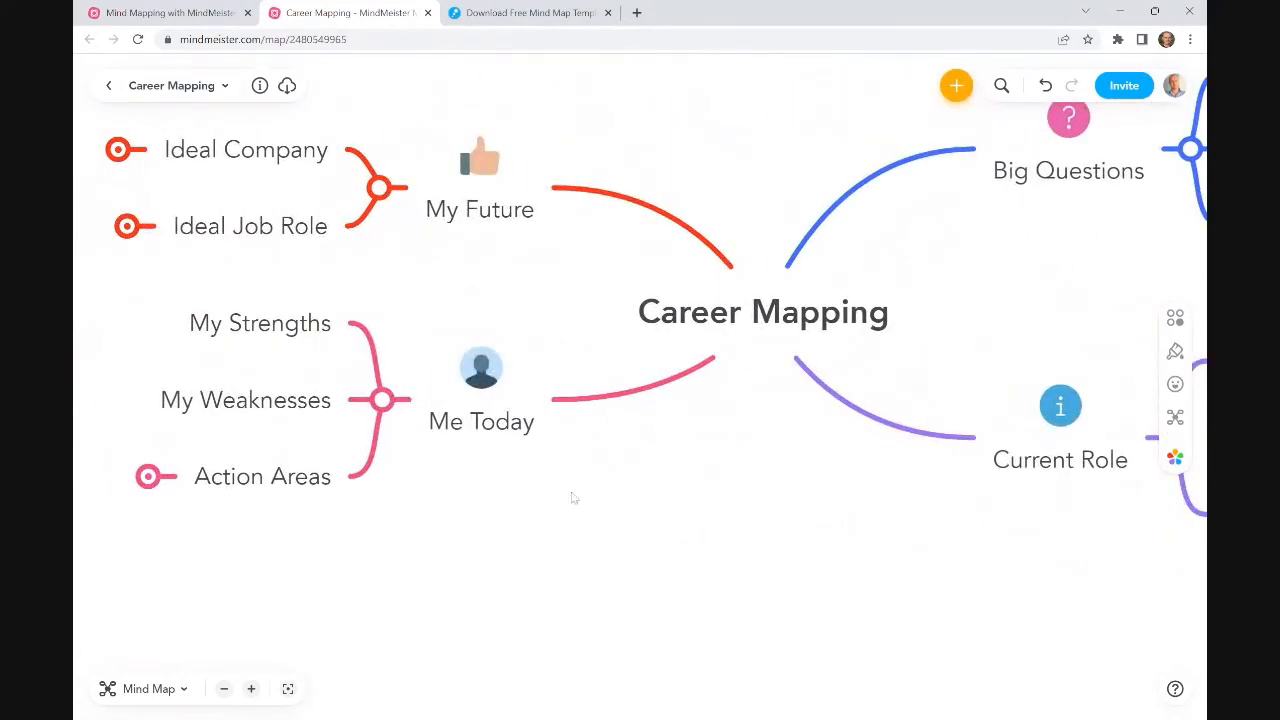
pyautogui.moveTo(573, 497); pyautogui.dragTo(674, 532)
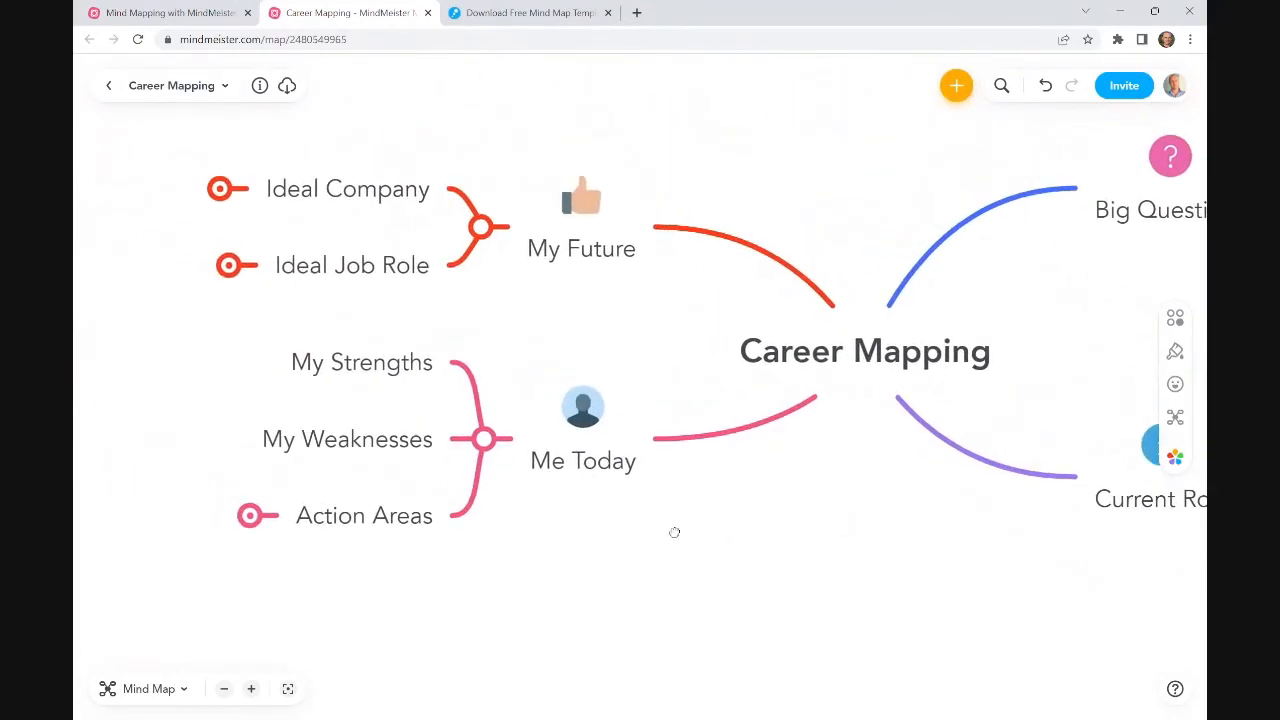
pyautogui.click(251, 516)
pyautogui.click(353, 250)
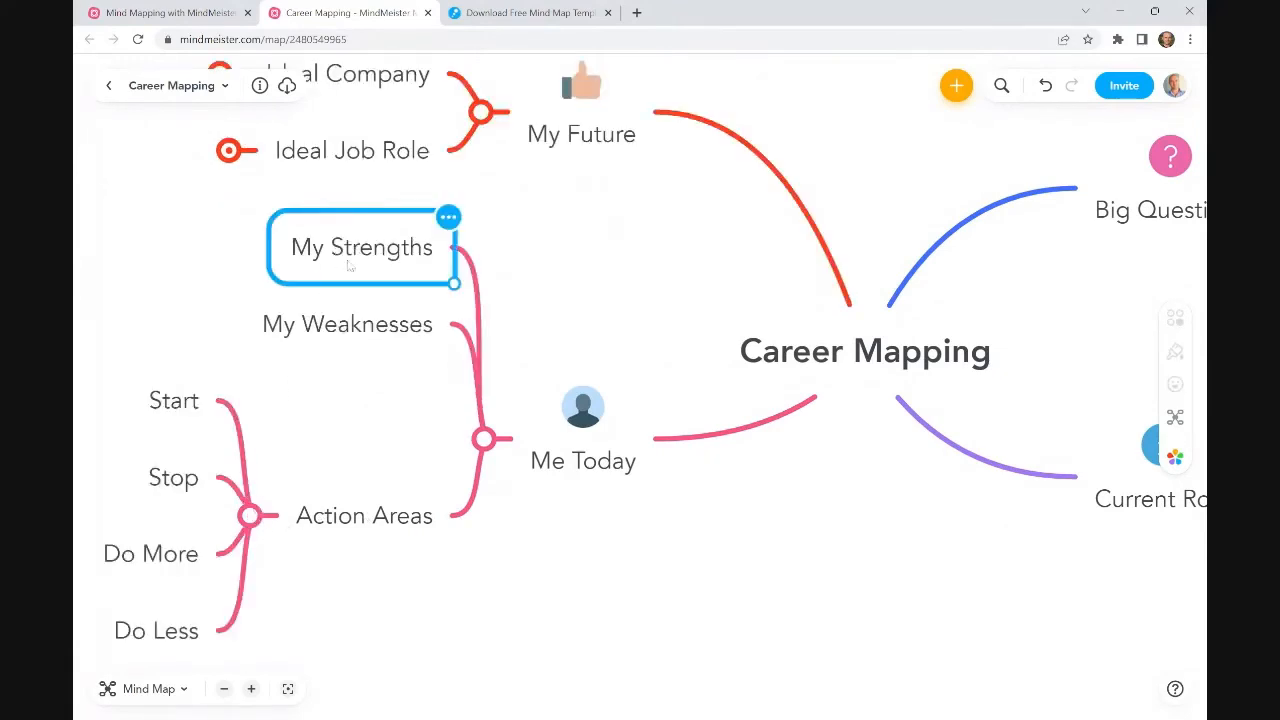
pyautogui.click(265, 516)
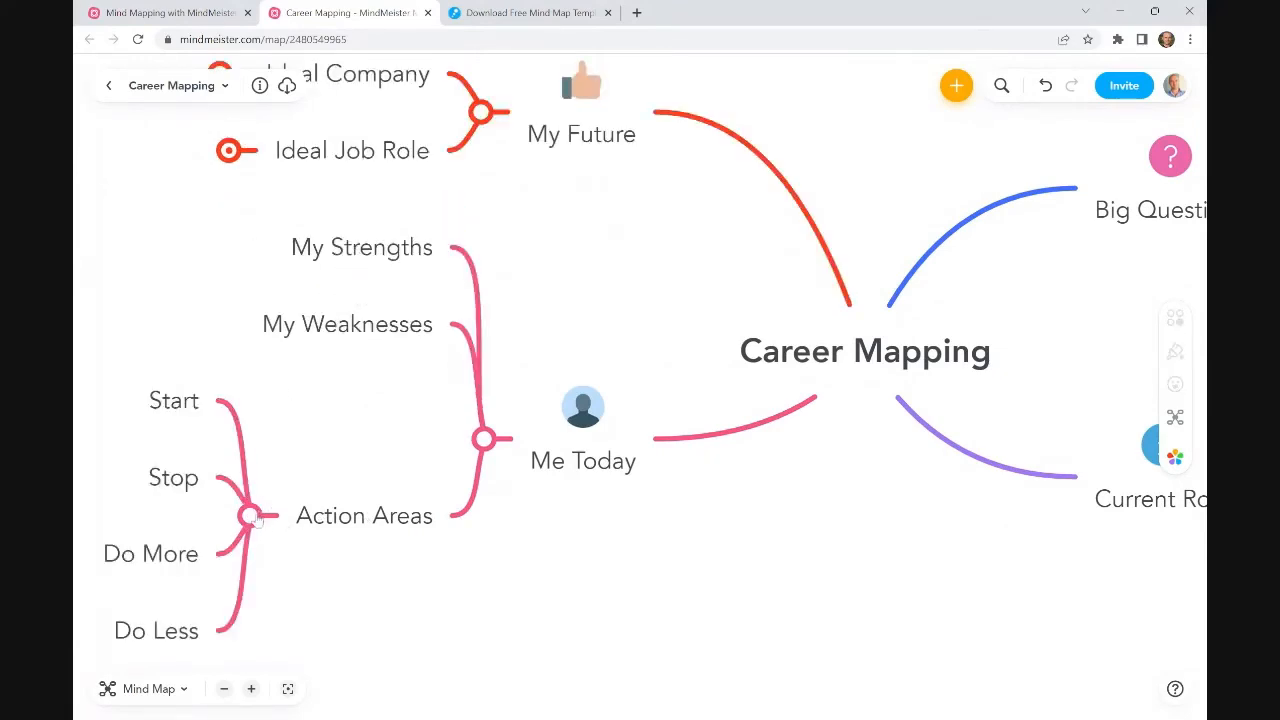
pyautogui.click(251, 516)
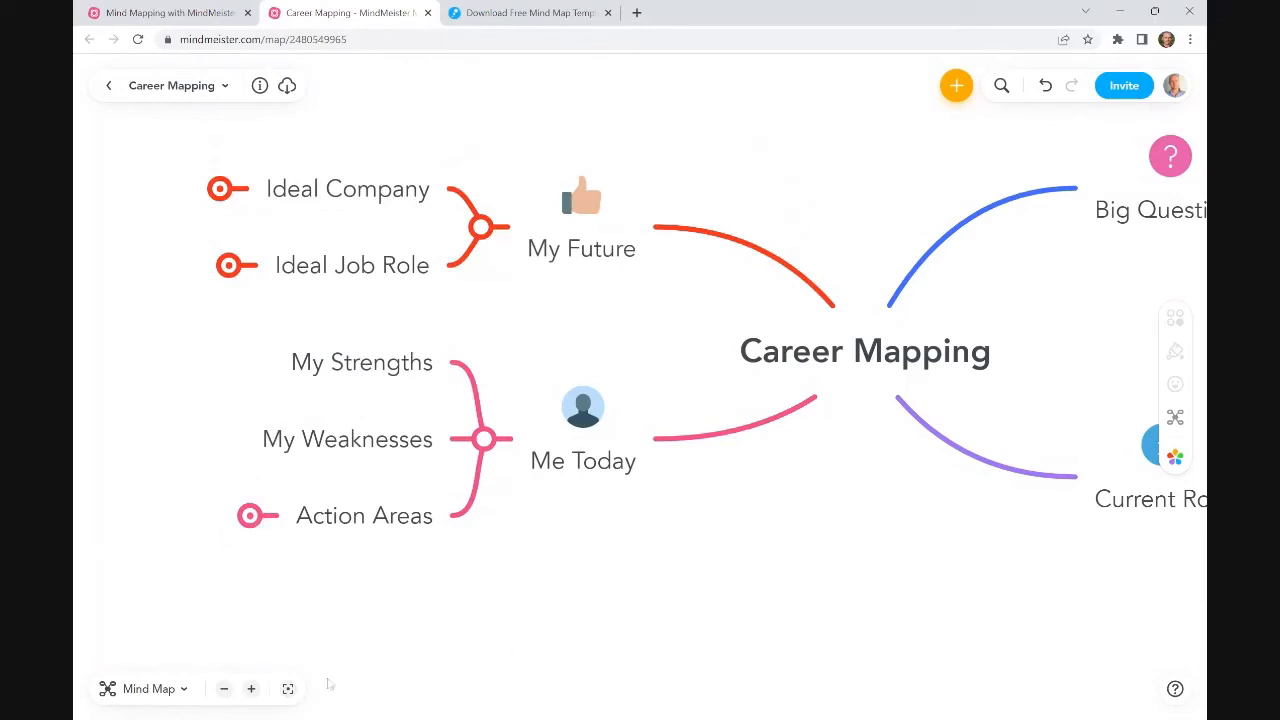
# Step: Collapse the Role topic in the Current Role branch
pyautogui.click(224, 688)
pyautogui.moveTo(617, 534); pyautogui.dragTo(409, 537)
pyautogui.click(1065, 527)
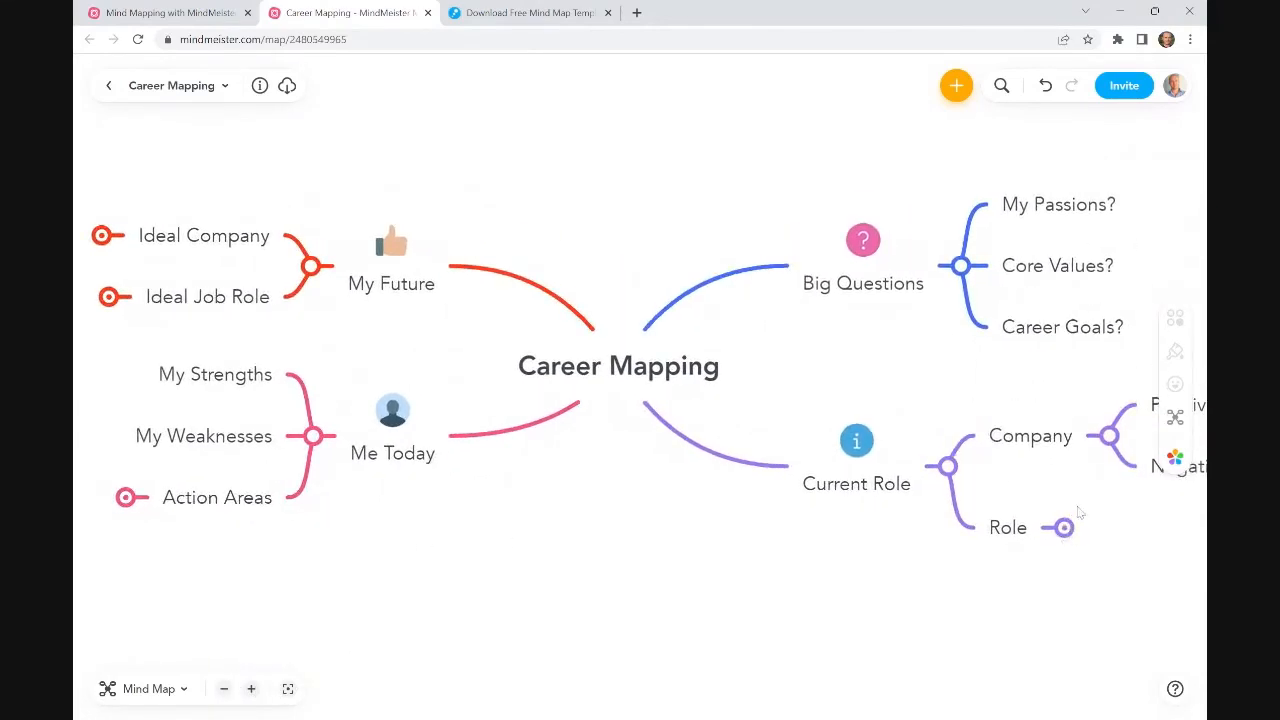
# Step: Collapse the Company topic in the Current Role branch and return to the Mind Mapping with MindMeister map
pyautogui.click(1109, 437)
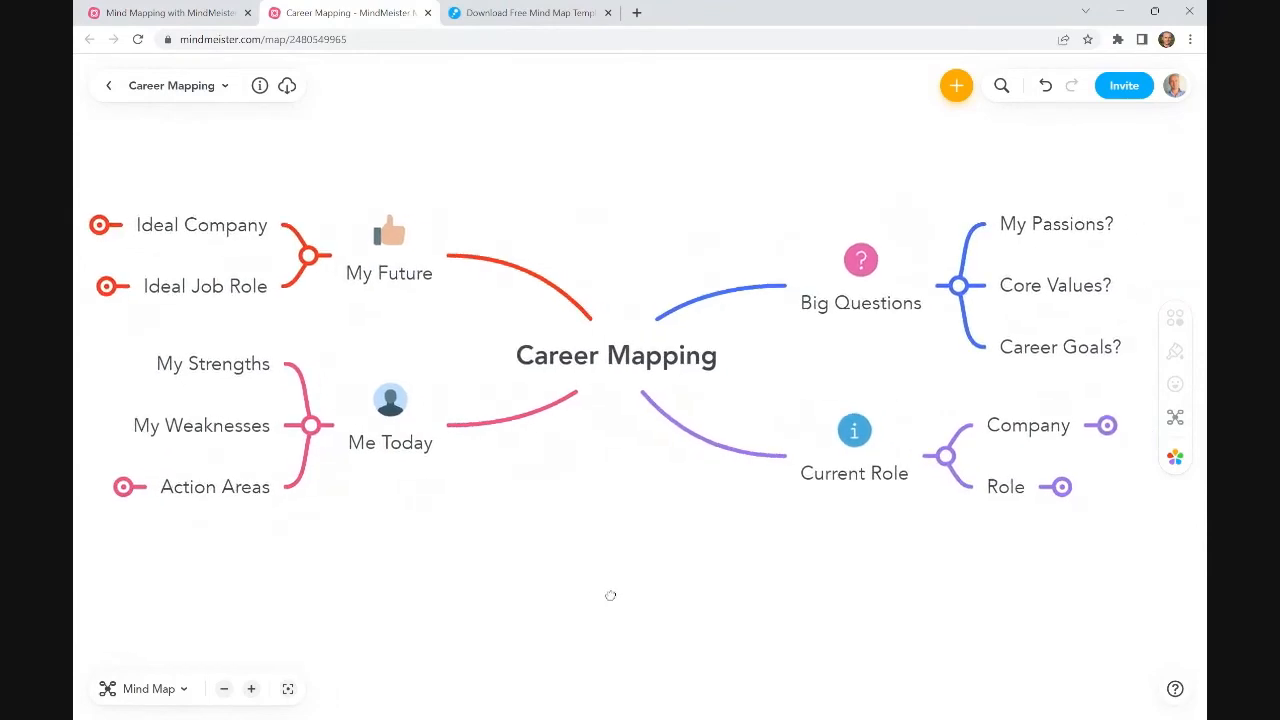
pyautogui.click(140, 12)
pyautogui.click(722, 192)
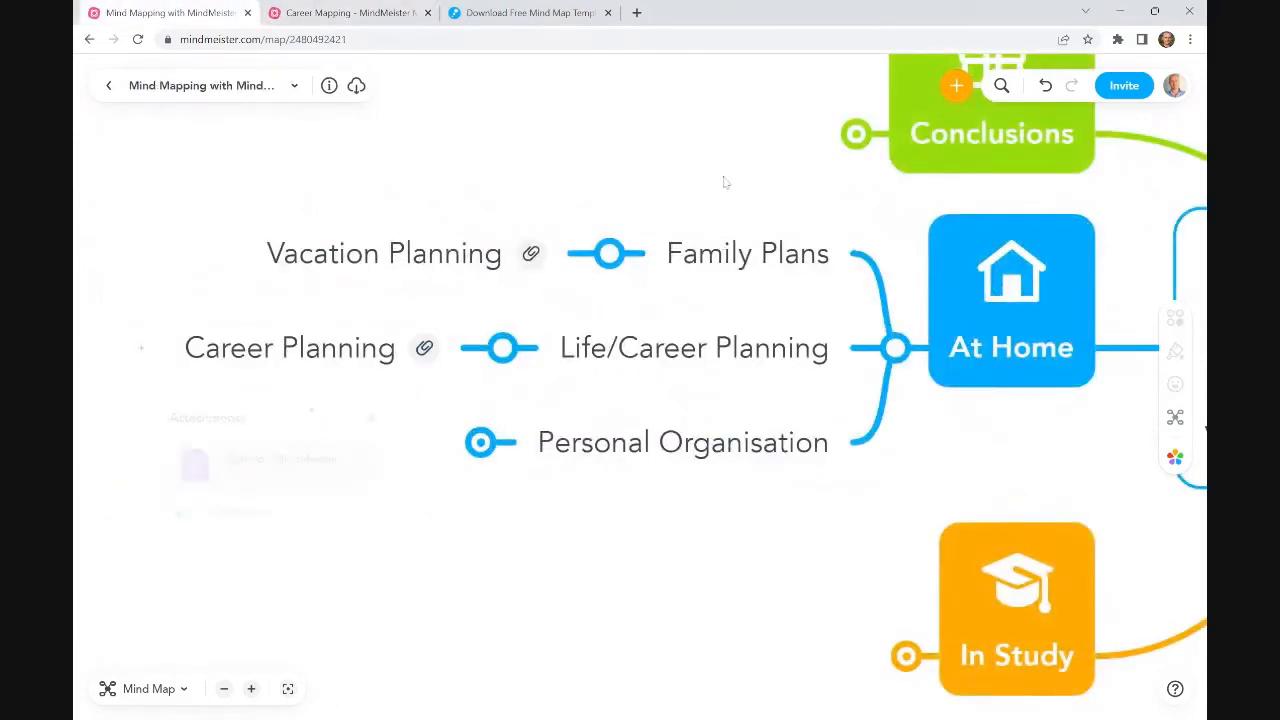
# Step: Expand Personal Organisation under At Home and open the map linked to its Personal Organiser subtopic
pyautogui.click(679, 445)
pyautogui.click(481, 447)
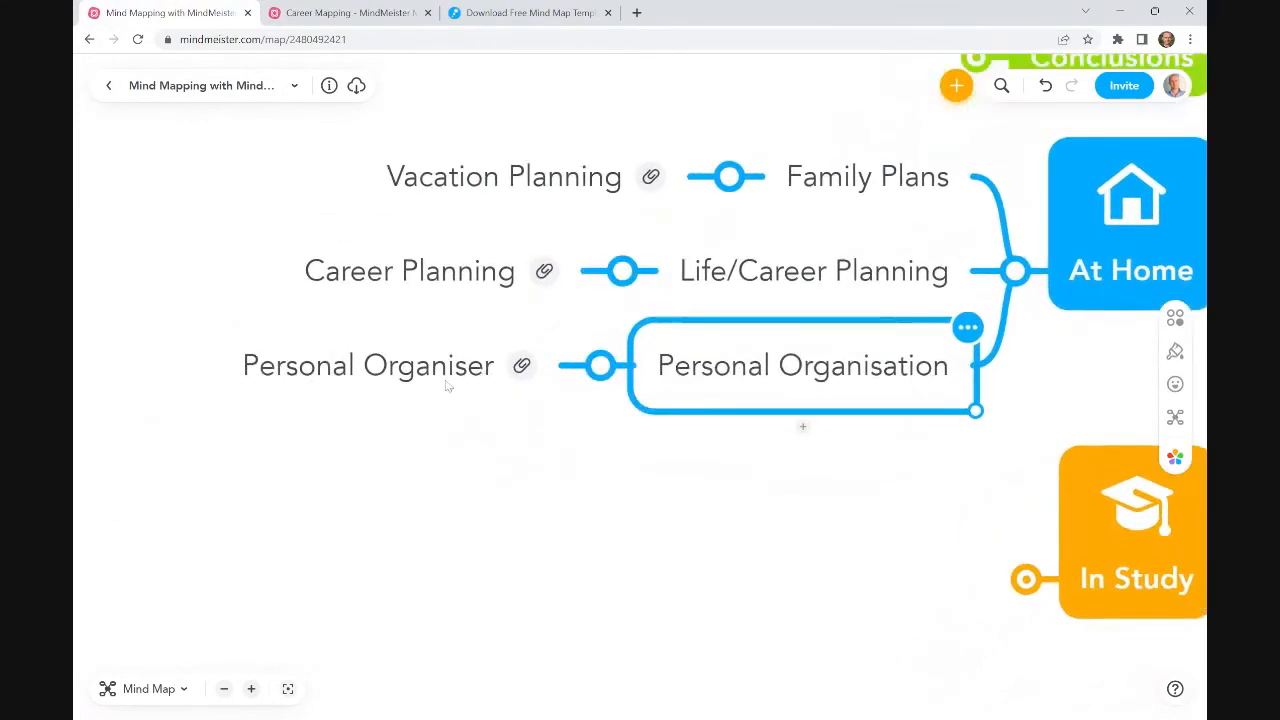
pyautogui.click(478, 381)
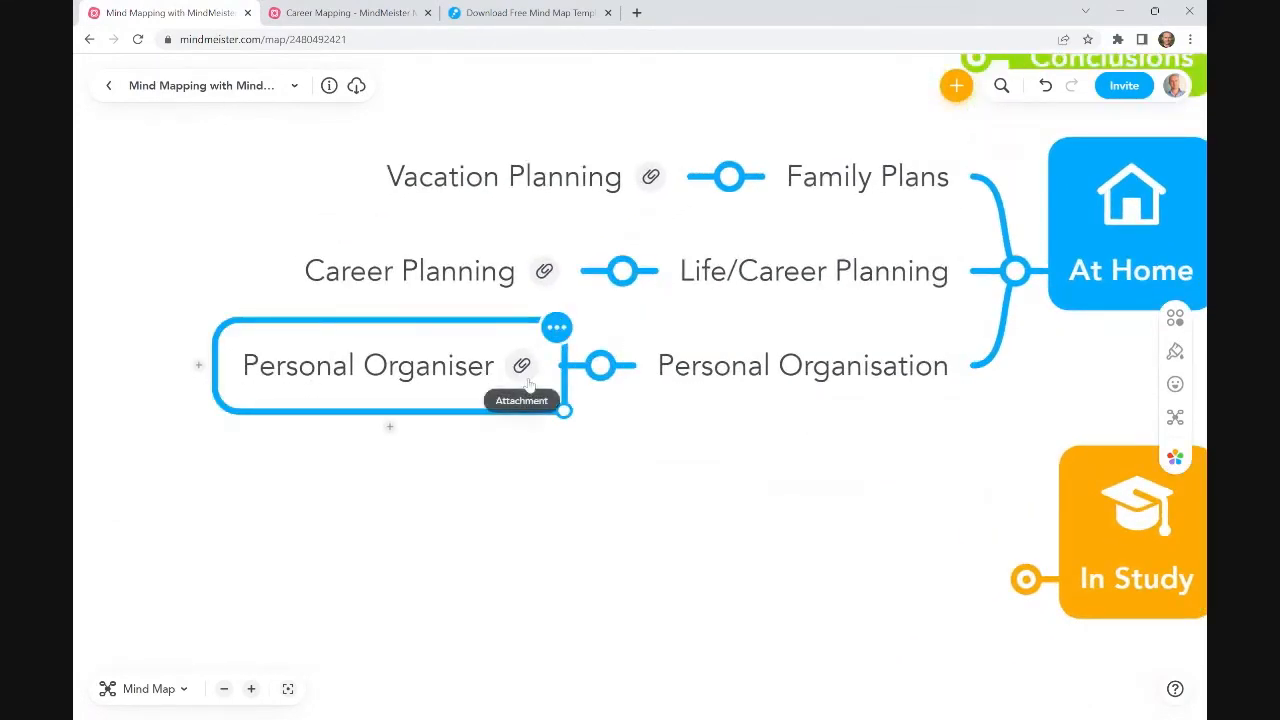
pyautogui.click(522, 368)
pyautogui.click(284, 491)
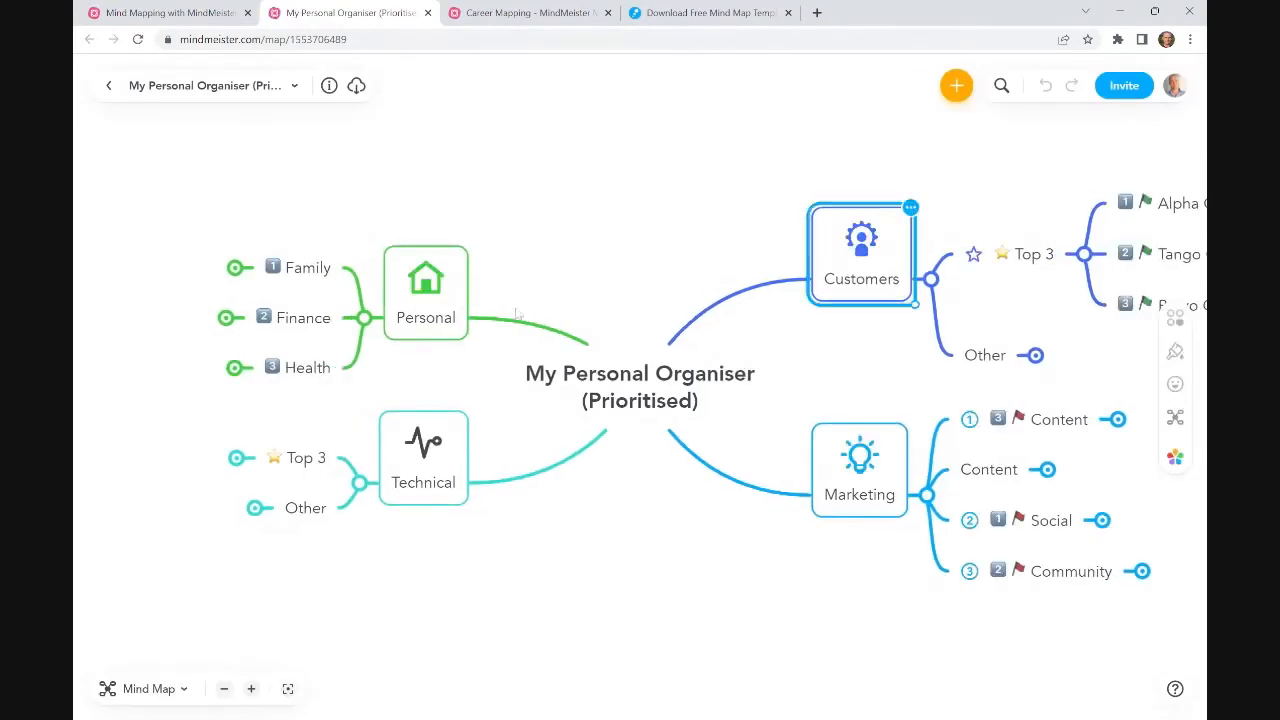
# Step: Expand the Alpha Co topic under Top 3 in the Customers branch
pyautogui.click(444, 322)
pyautogui.moveTo(854, 360); pyautogui.dragTo(450, 402)
pyautogui.scroll(3, 448, 402)
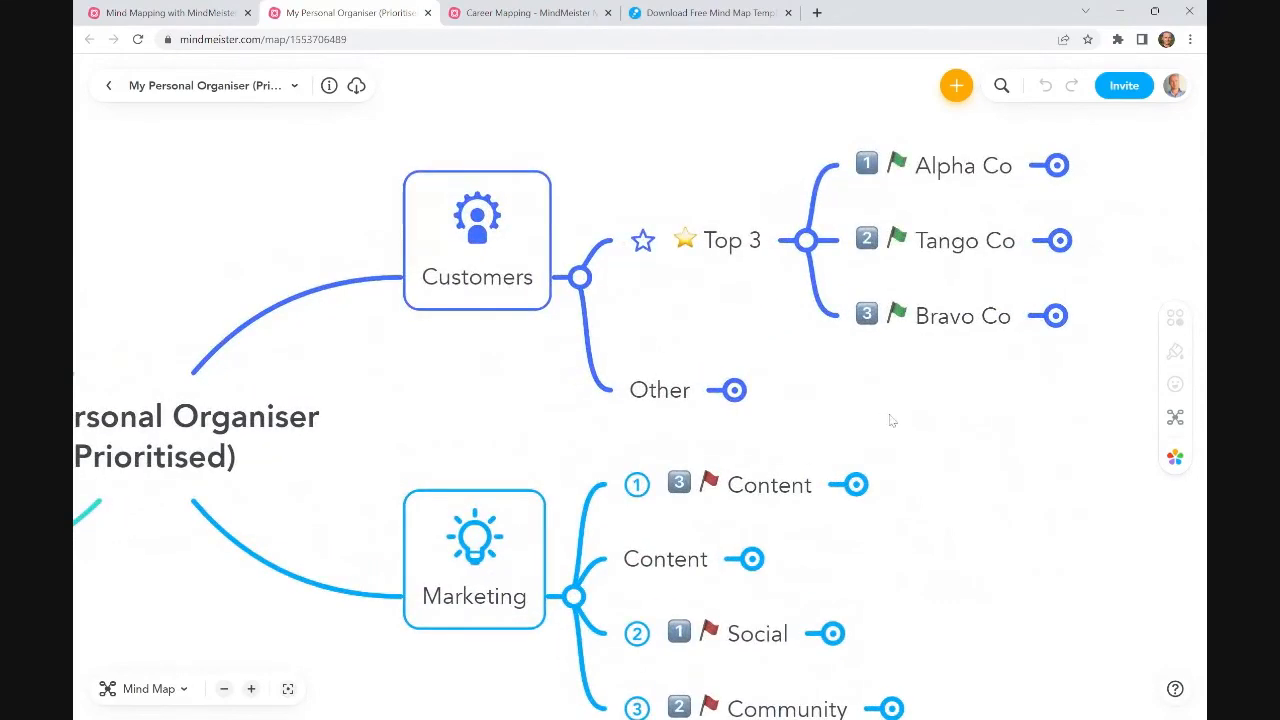
pyautogui.moveTo(891, 416); pyautogui.dragTo(705, 490)
pyautogui.click(777, 252)
pyautogui.hotkey('ctrl', 'v')
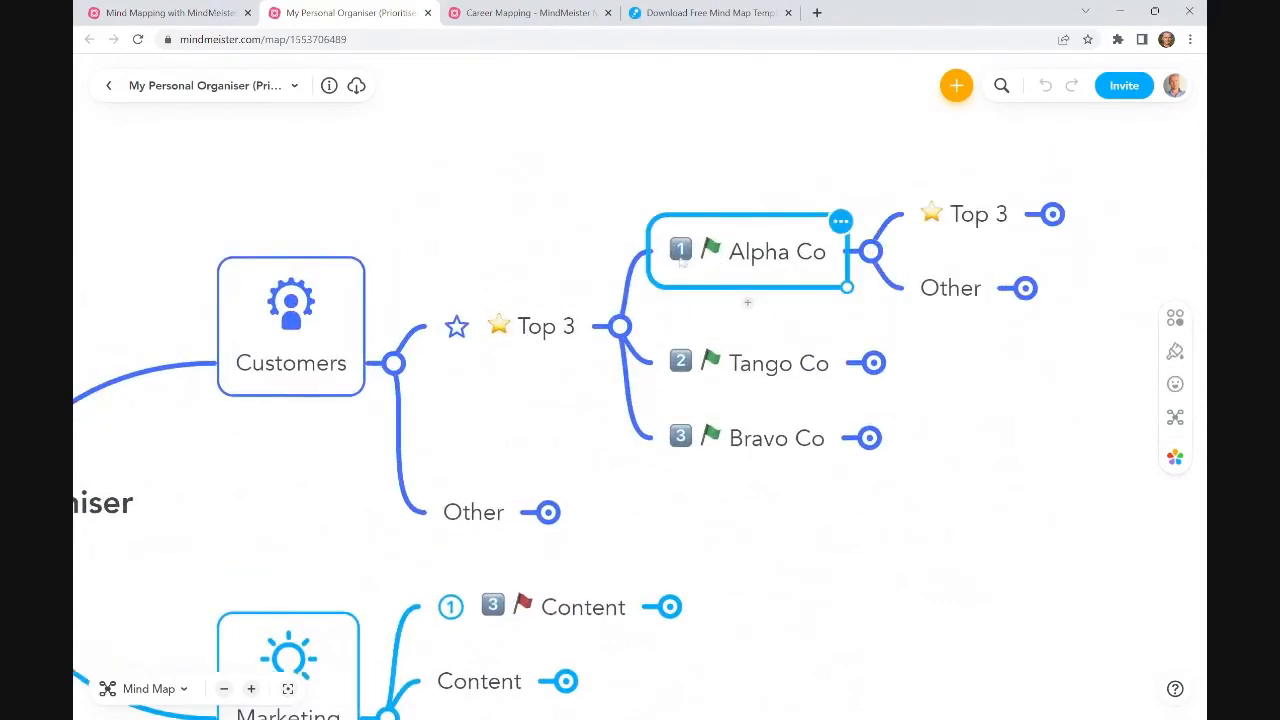
# Step: Expand Top 3 and Other under Alpha Co, including Advertising and the tasks of Campaign 1 and Campaign 2
pyautogui.click(797, 277)
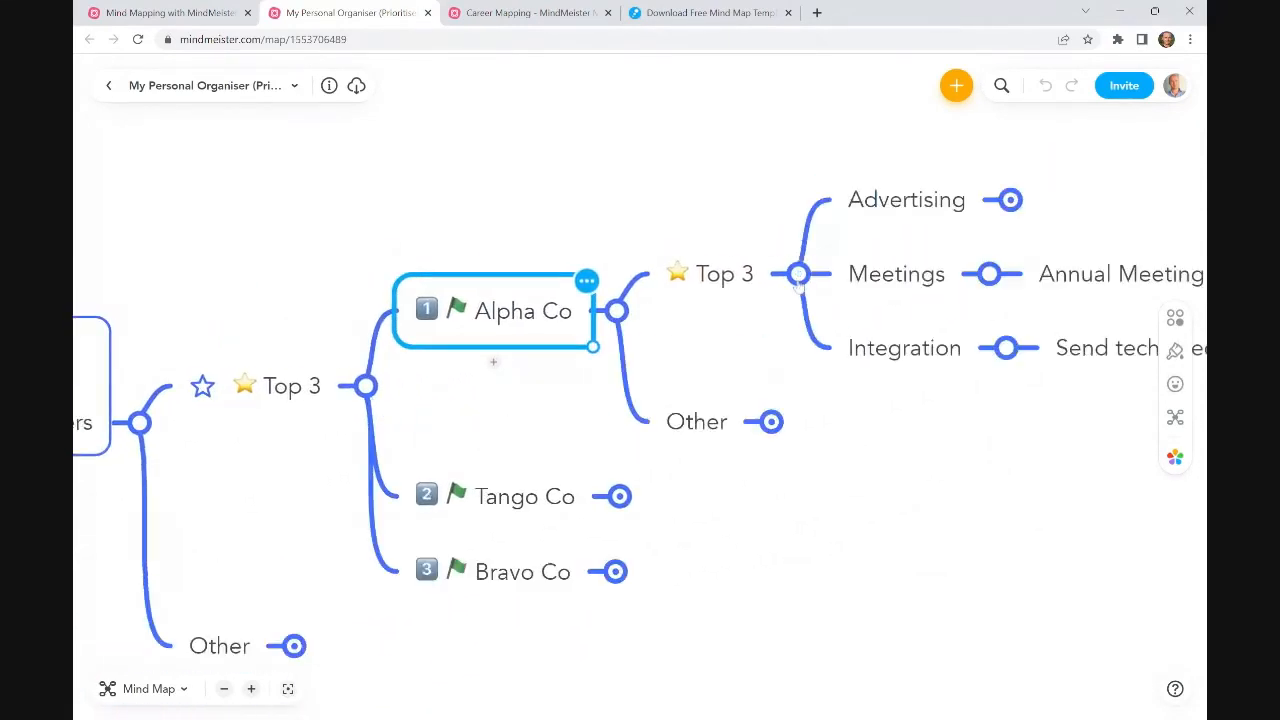
pyautogui.click(605, 429)
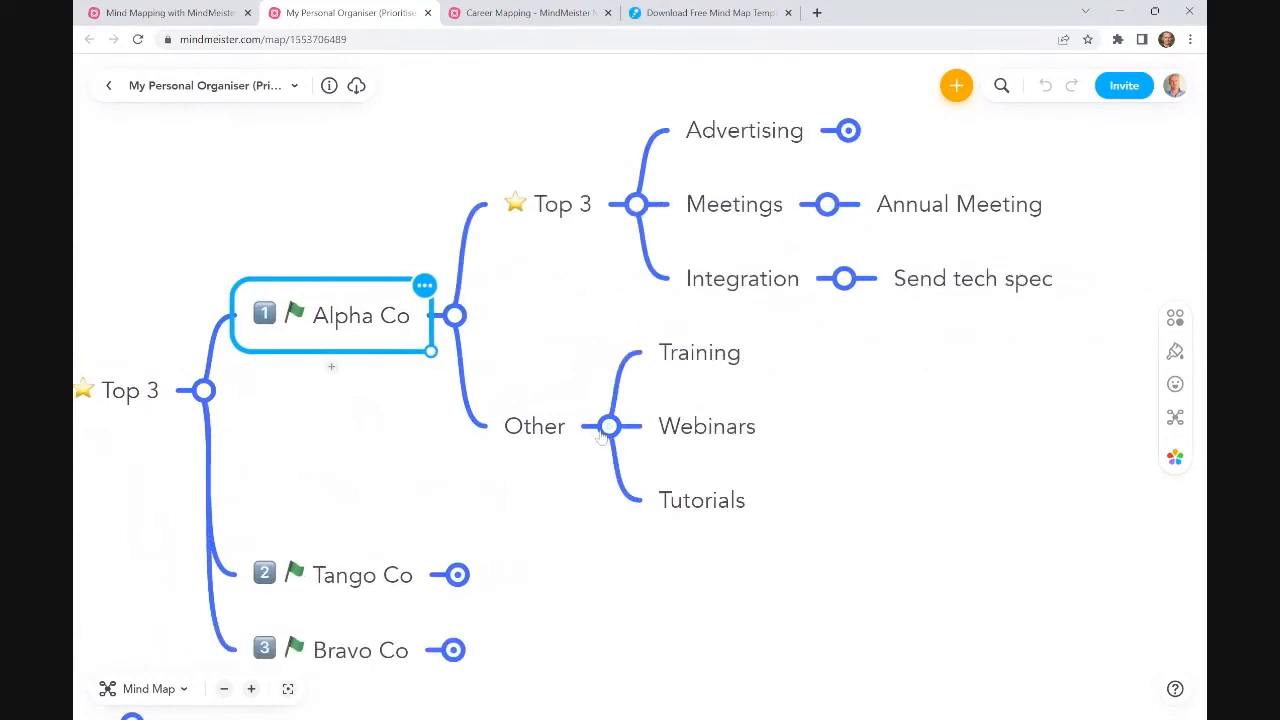
pyautogui.click(847, 130)
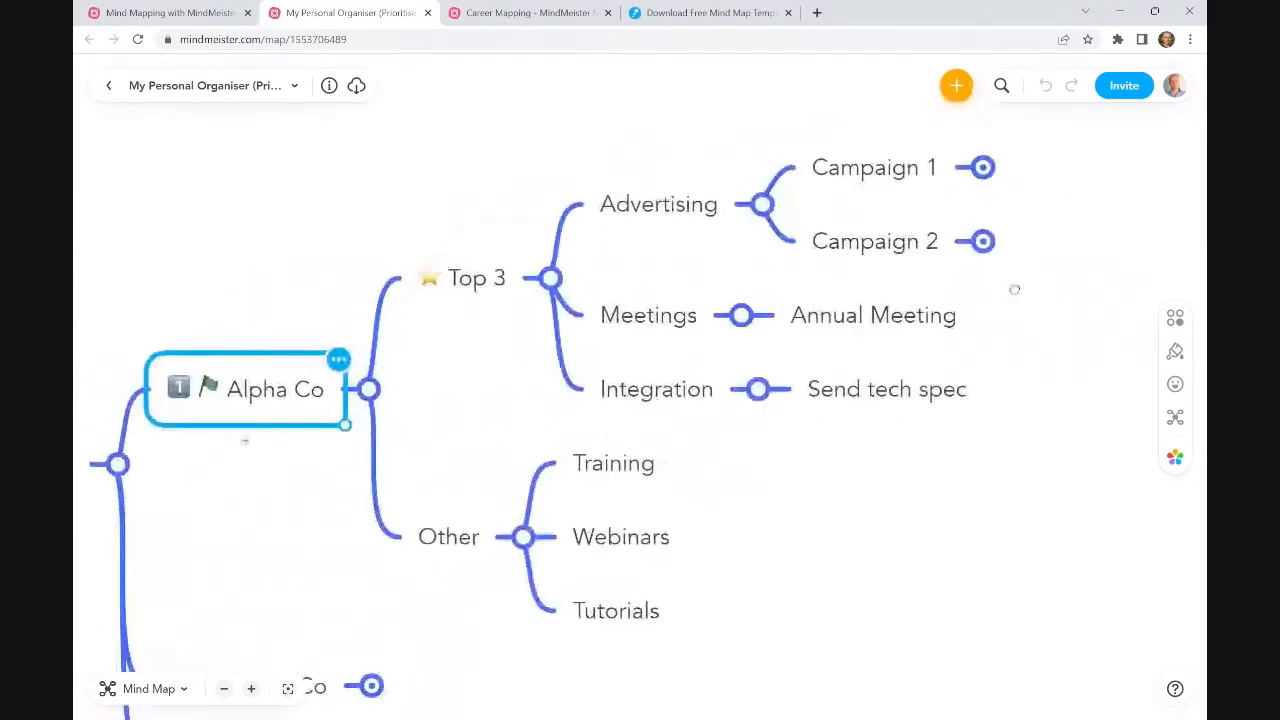
pyautogui.click(862, 240)
pyautogui.click(862, 313)
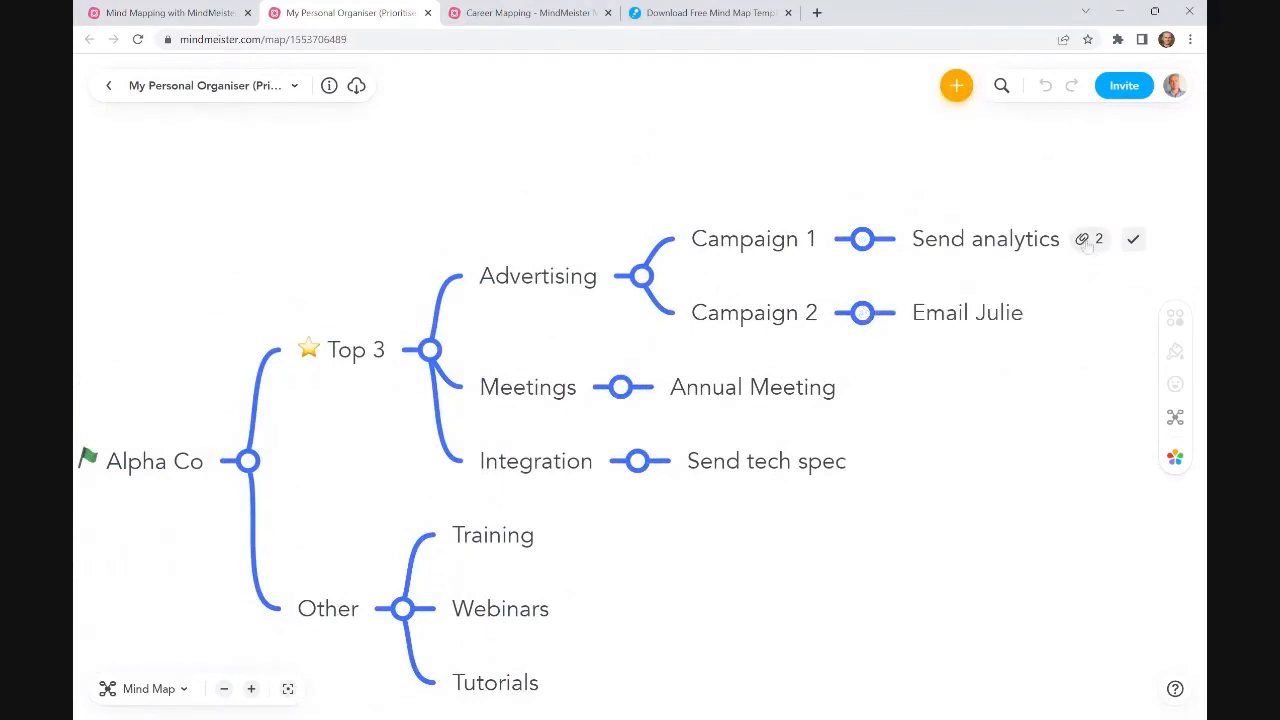
# Step: Collapse the campaign, Advertising and Alpha Co topics level by level, up to Top 3 in the Customers branch
pyautogui.click(862, 239)
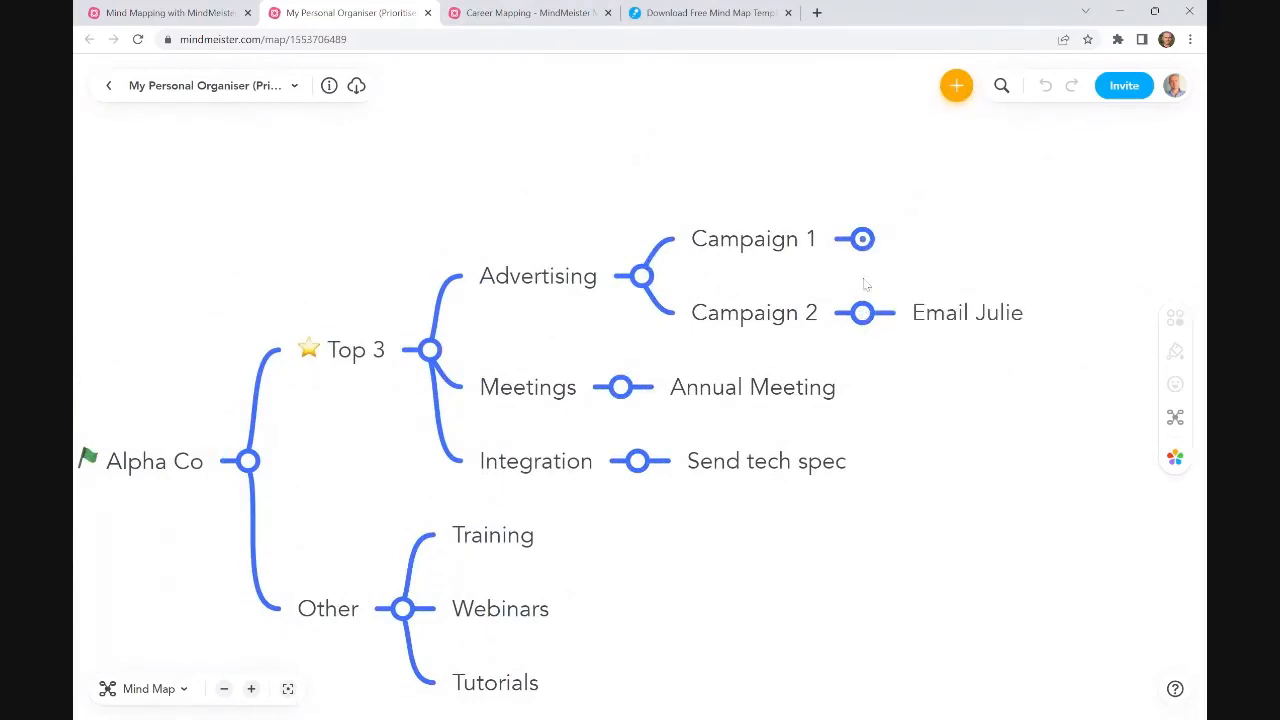
pyautogui.click(862, 313)
pyautogui.click(641, 276)
pyautogui.click(429, 349)
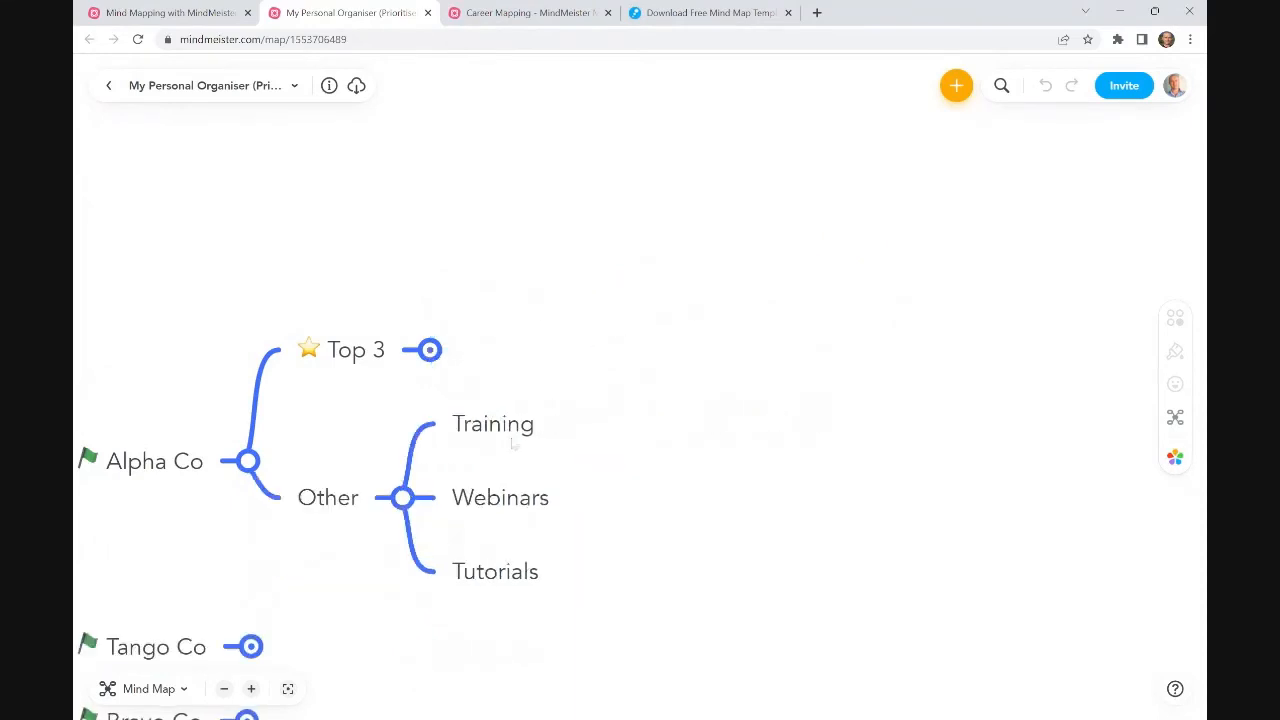
pyautogui.click(712, 343)
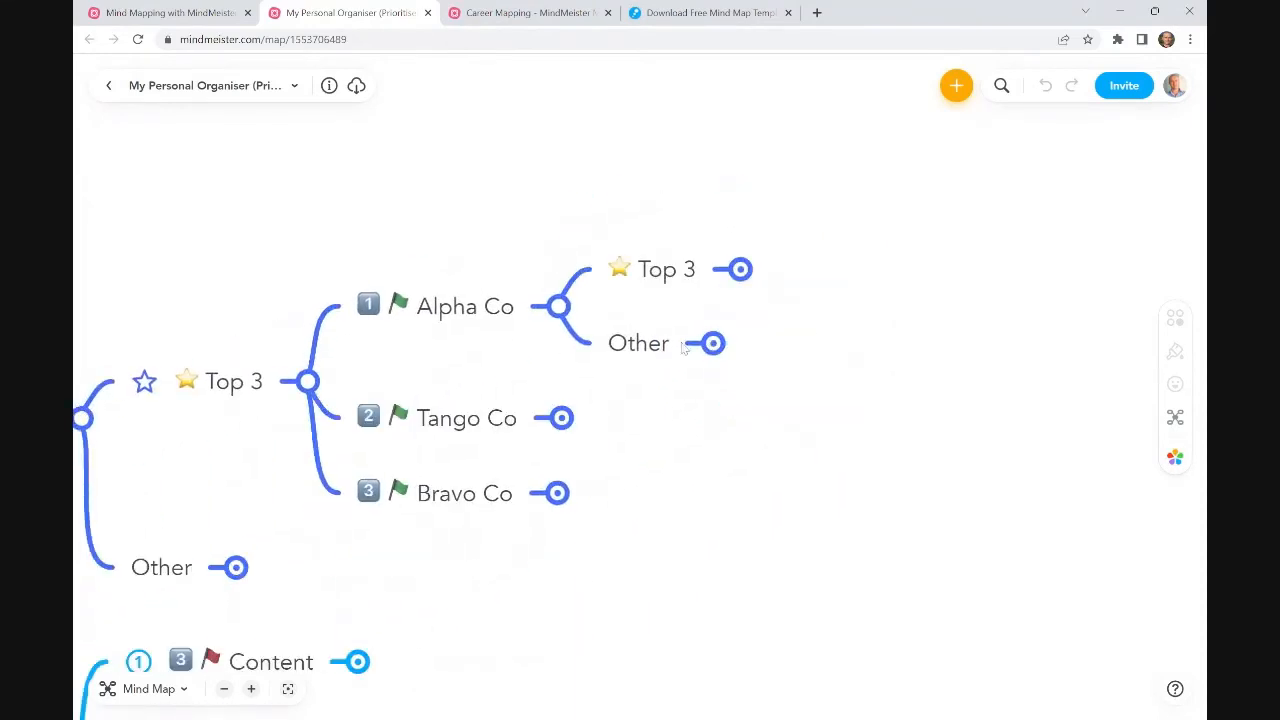
pyautogui.click(555, 314)
pyautogui.moveTo(537, 564); pyautogui.dragTo(954, 368)
pyautogui.click(732, 207)
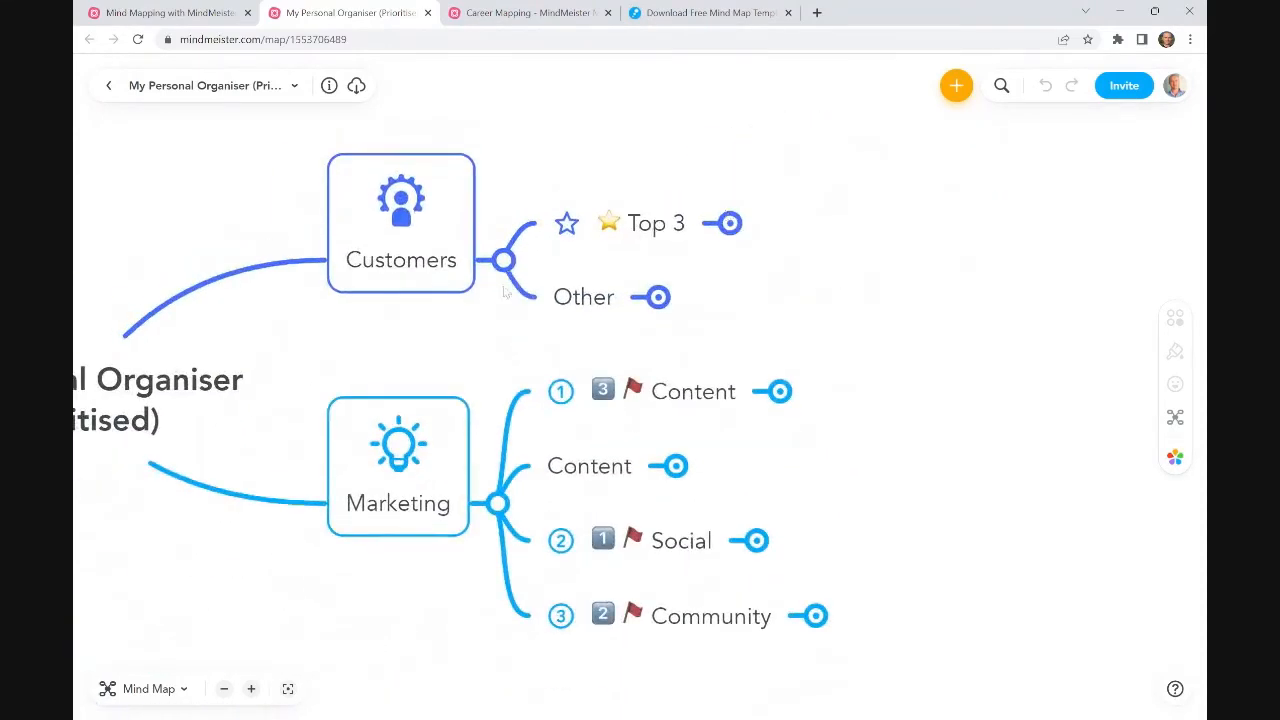
# Step: Examine the expanded Family entries in the Personal branch, including the wedding topic, and collapse Family again
pyautogui.click(292, 222)
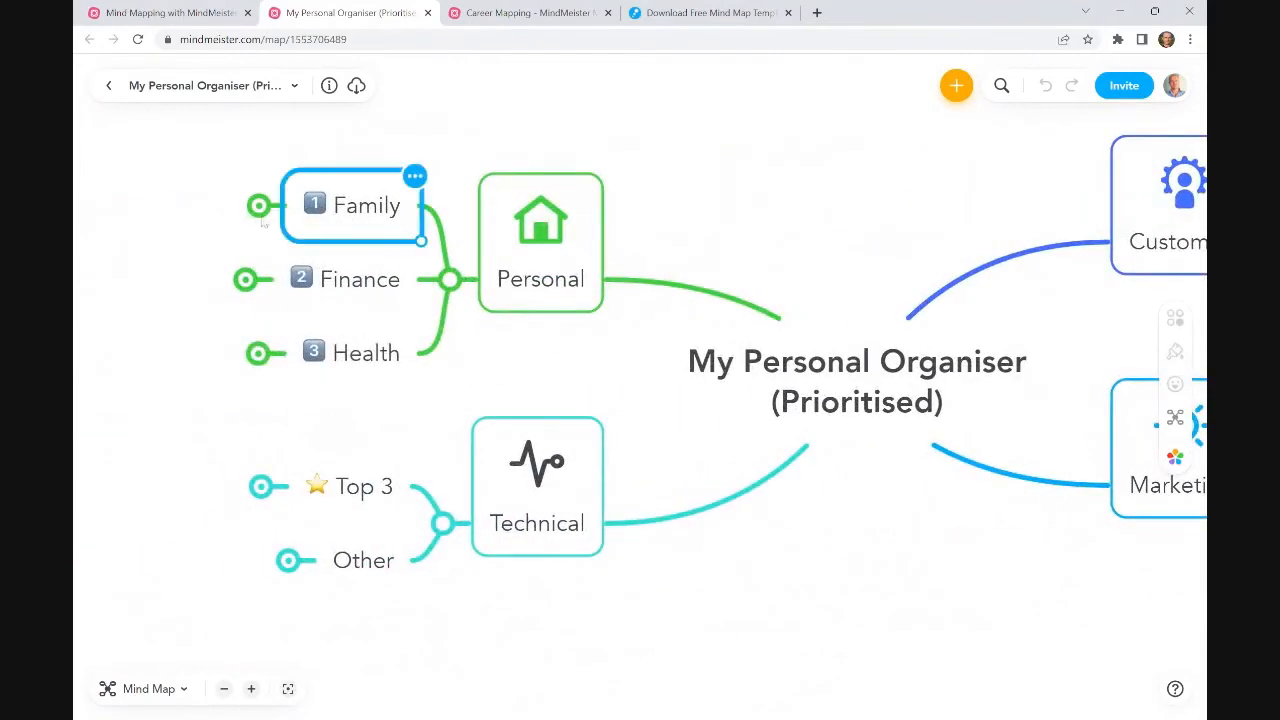
pyautogui.click(258, 206)
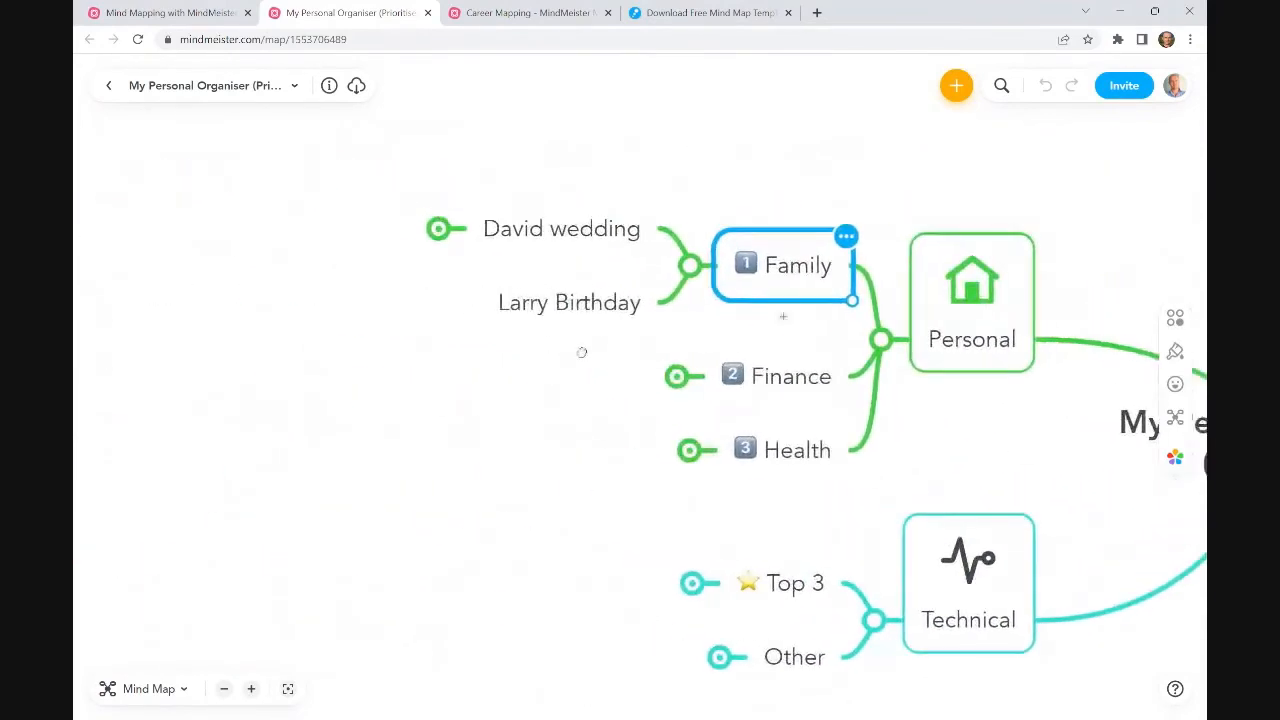
pyautogui.click(439, 228)
pyautogui.click(439, 228)
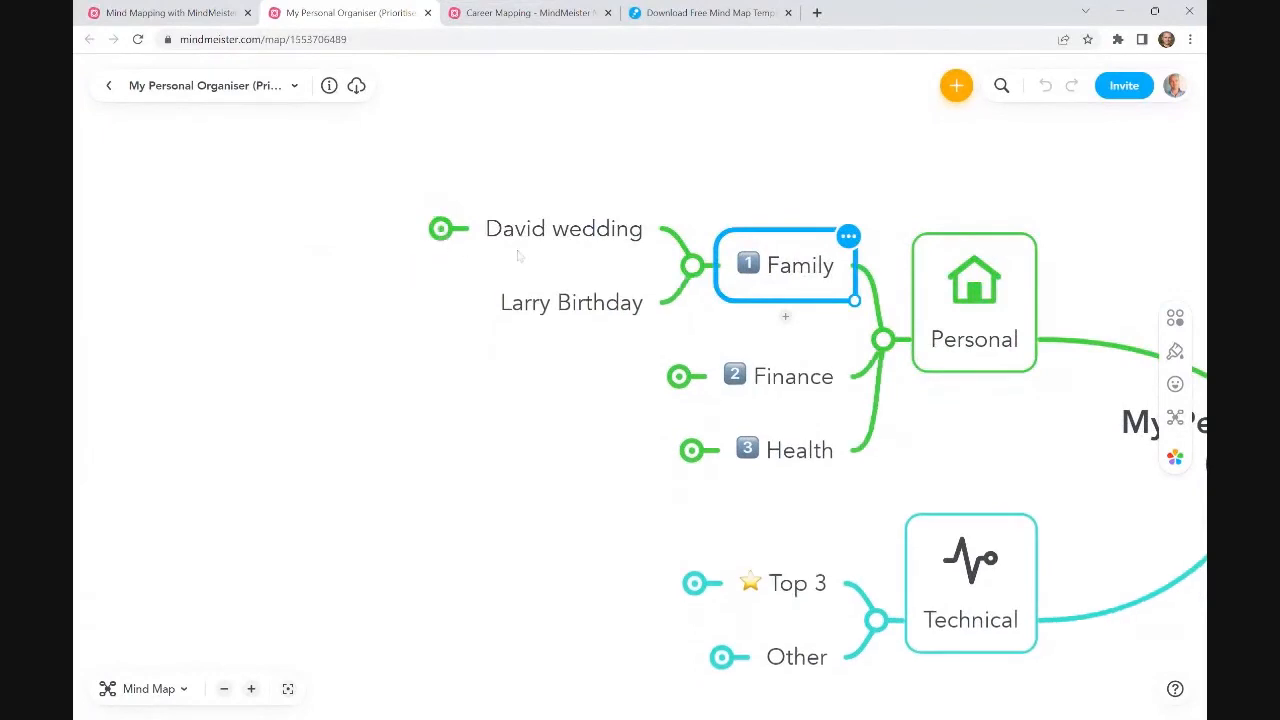
pyautogui.click(691, 267)
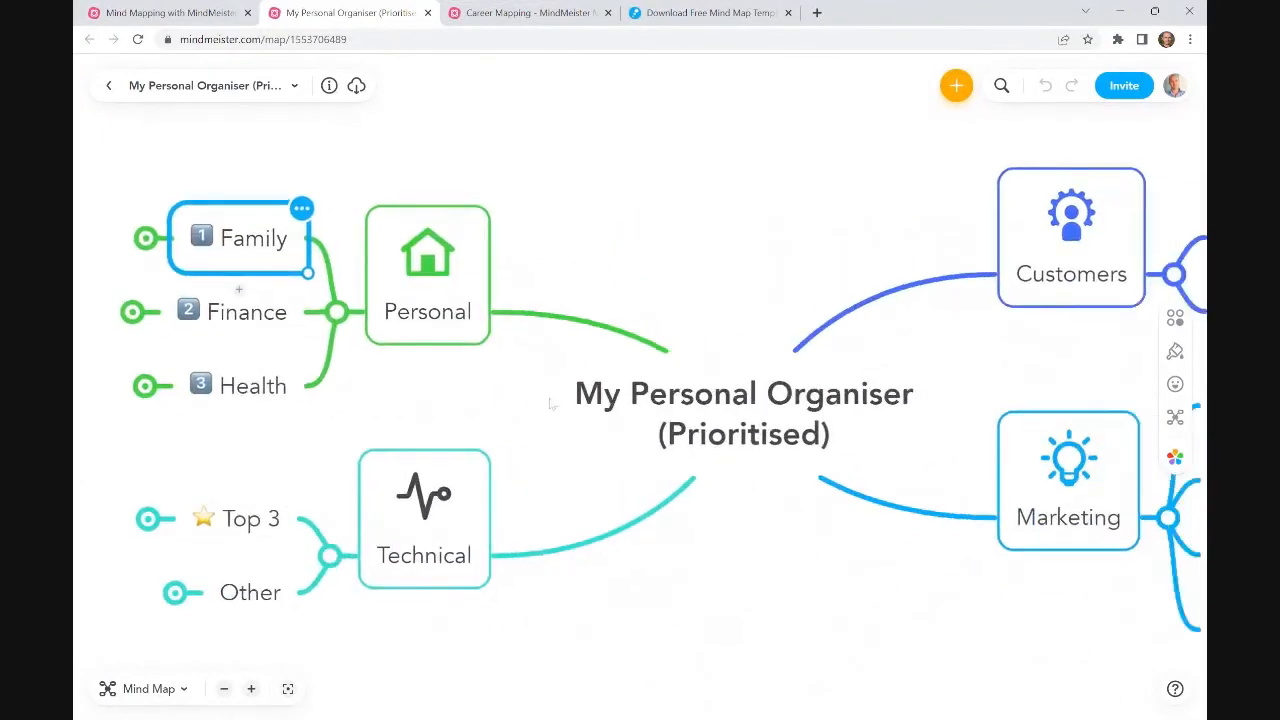
pyautogui.click(727, 435)
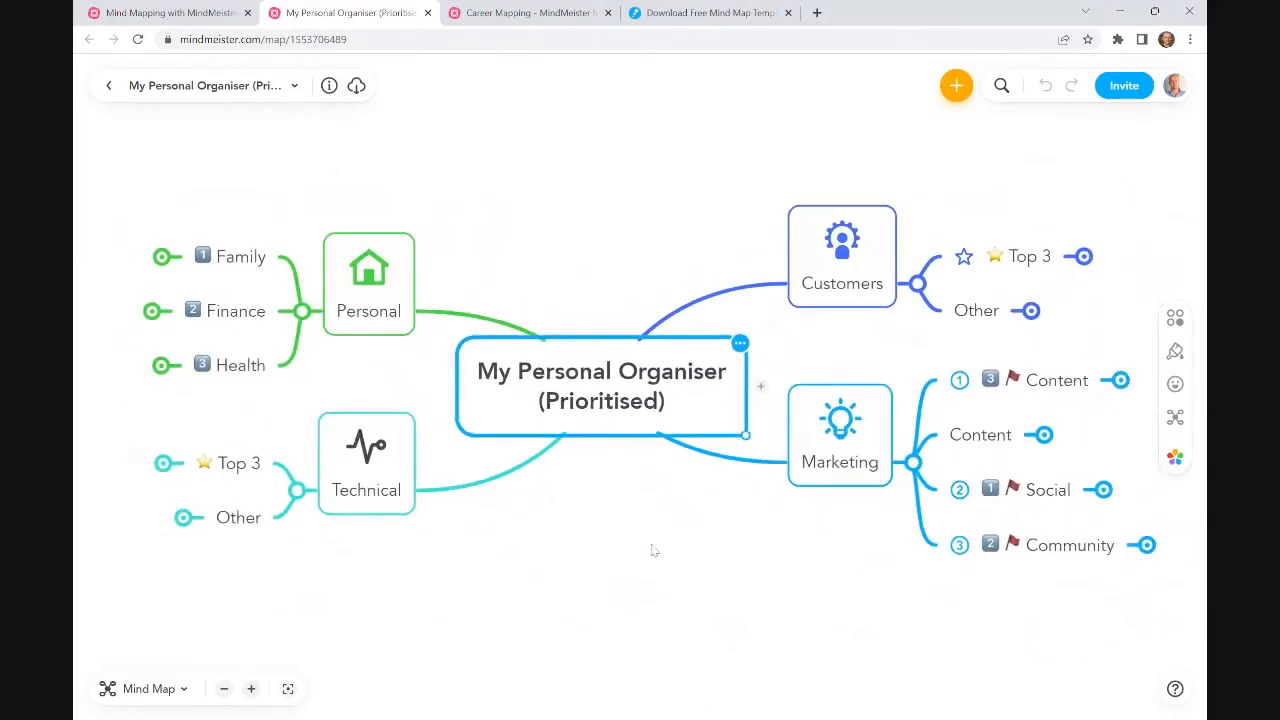
pyautogui.click(650, 537)
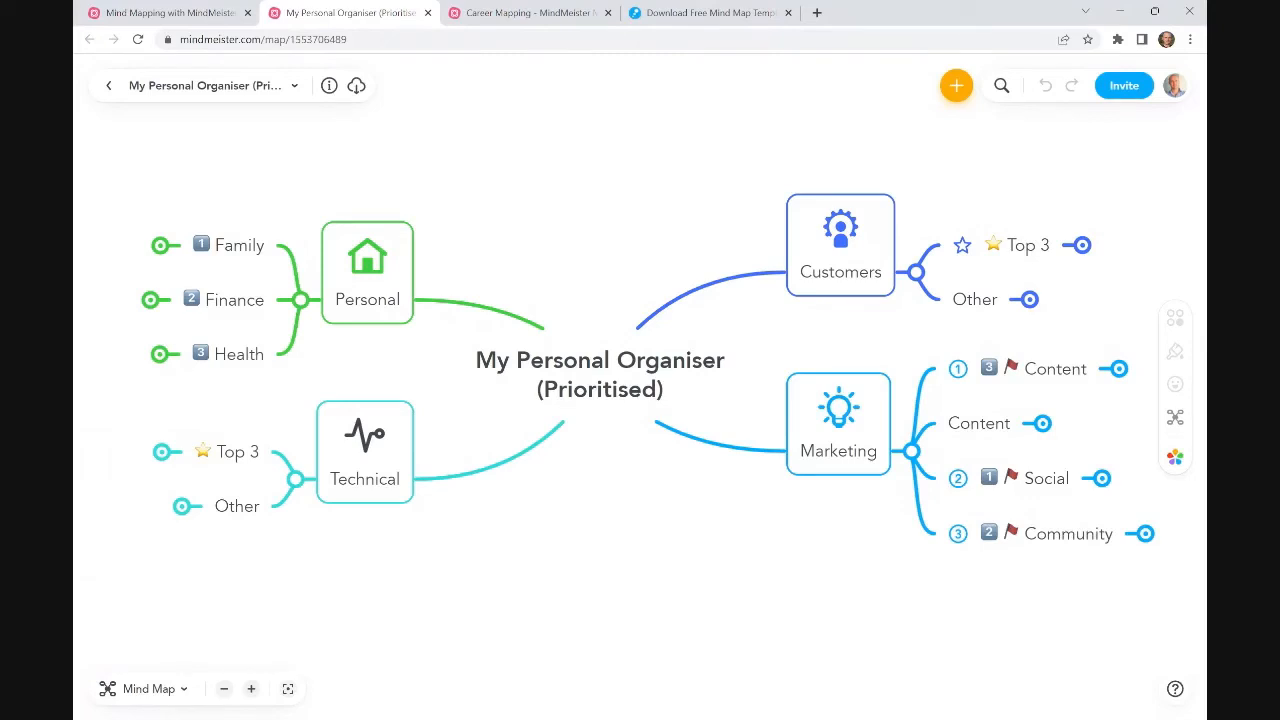
# Step: Return to the Mind Mapping with MindMeister map and collapse Personal Organisation and the At Home branch
pyautogui.click(220, 12)
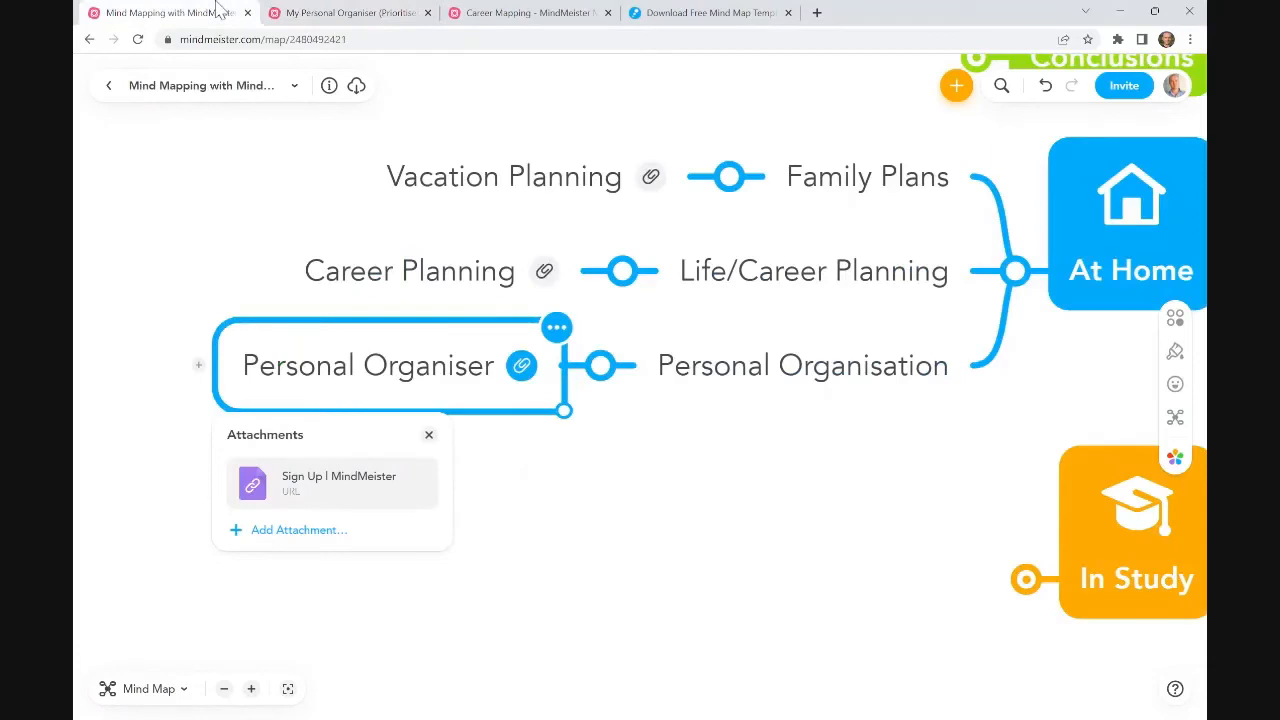
pyautogui.click(700, 460)
pyautogui.moveTo(700, 463); pyautogui.dragTo(580, 465)
pyautogui.click(481, 383)
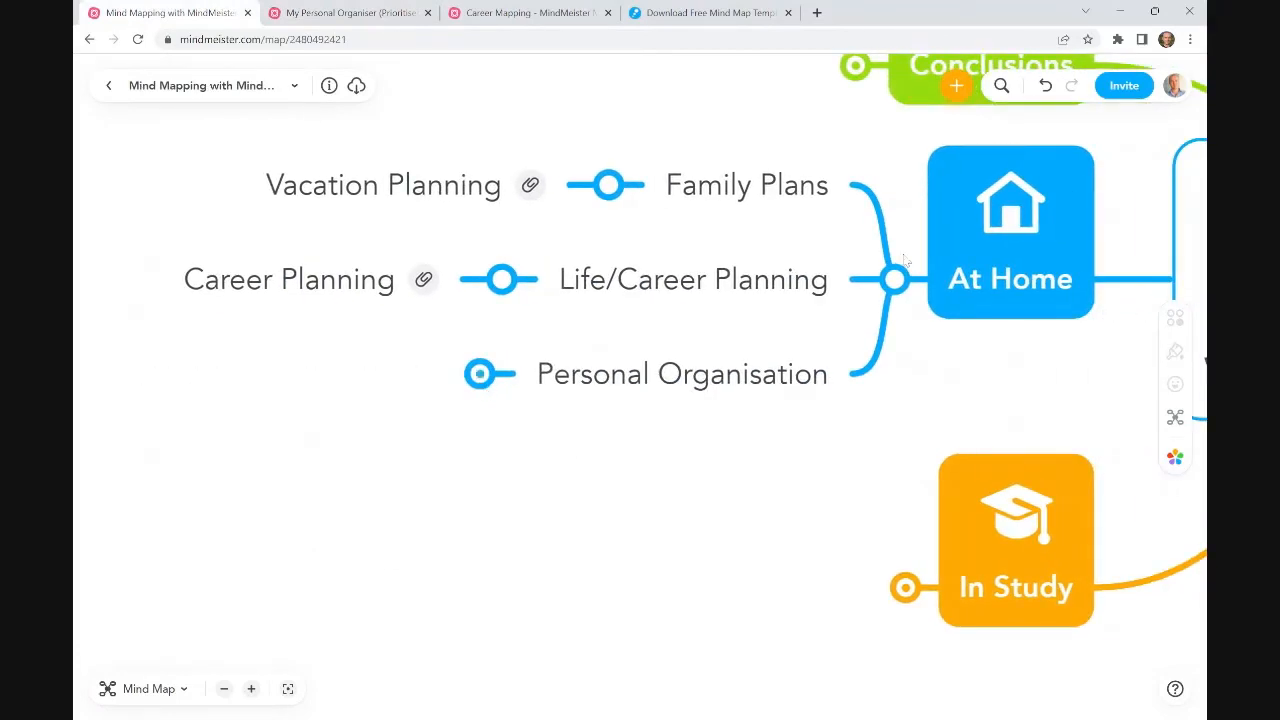
pyautogui.click(894, 279)
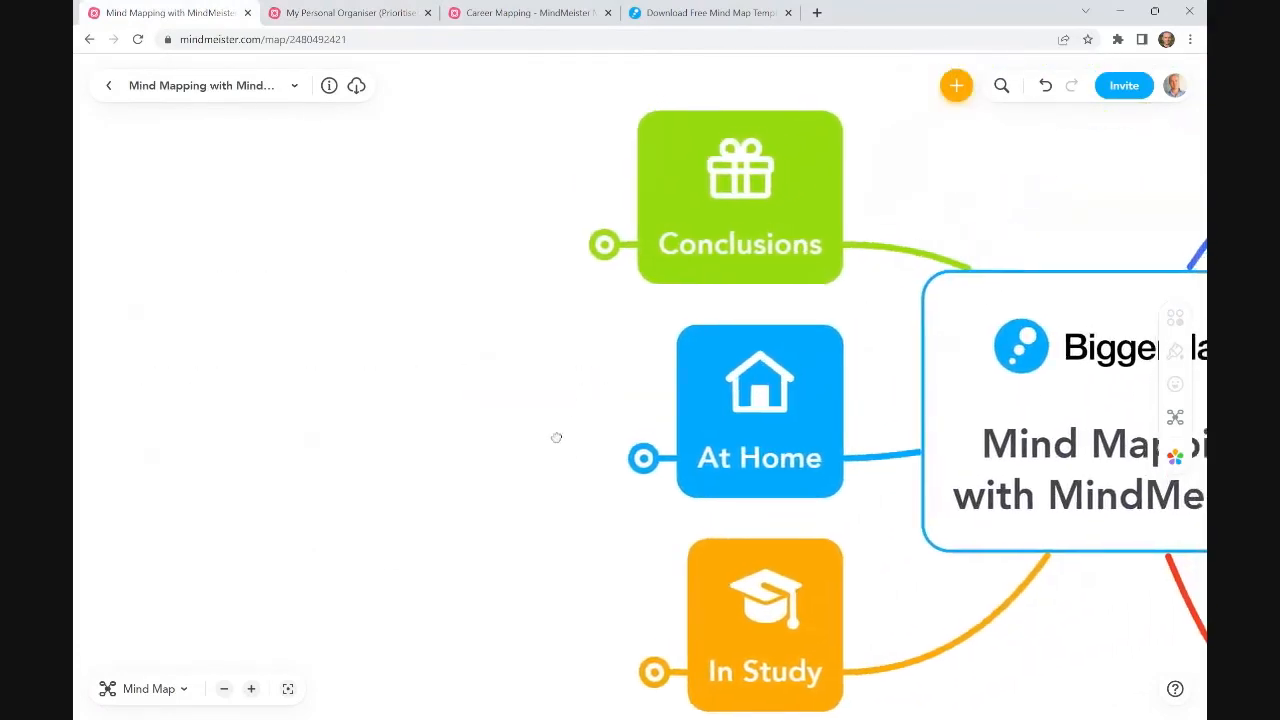
# Step: Expand the Conclusions branch and go through the access and share entries under Join Biggerplate FREE!
pyautogui.click(776, 287)
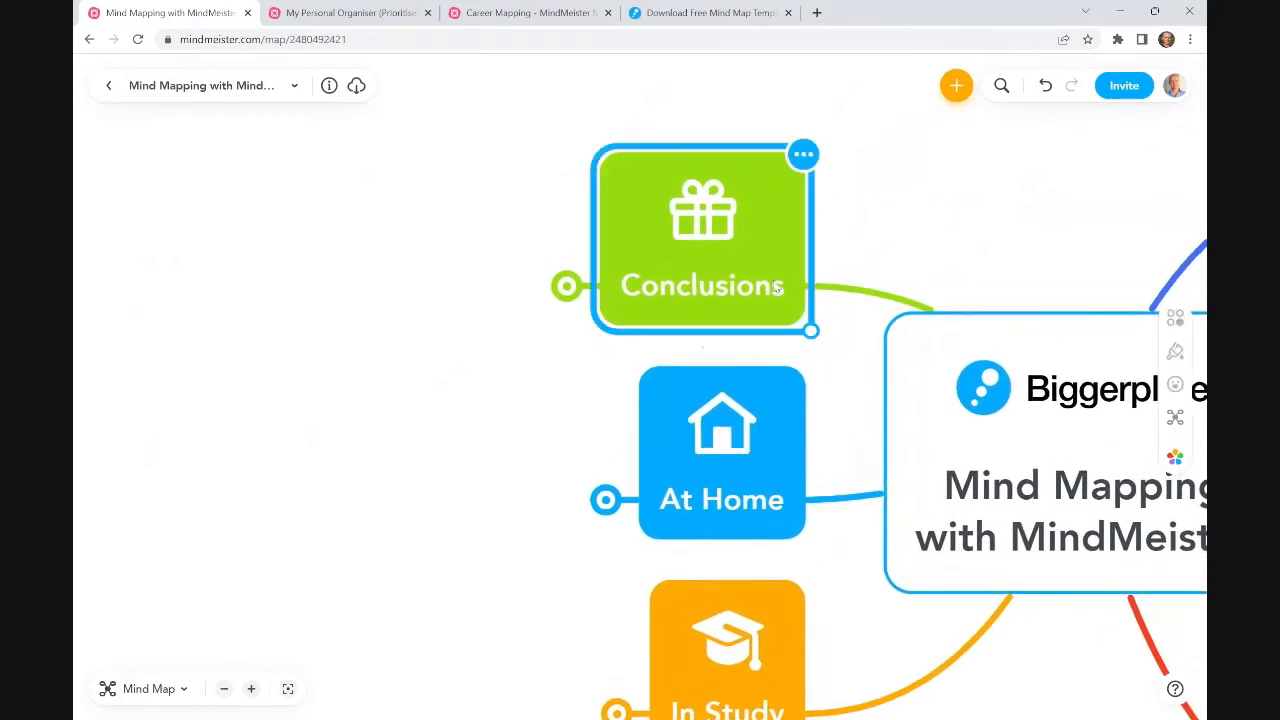
pyautogui.click(565, 287)
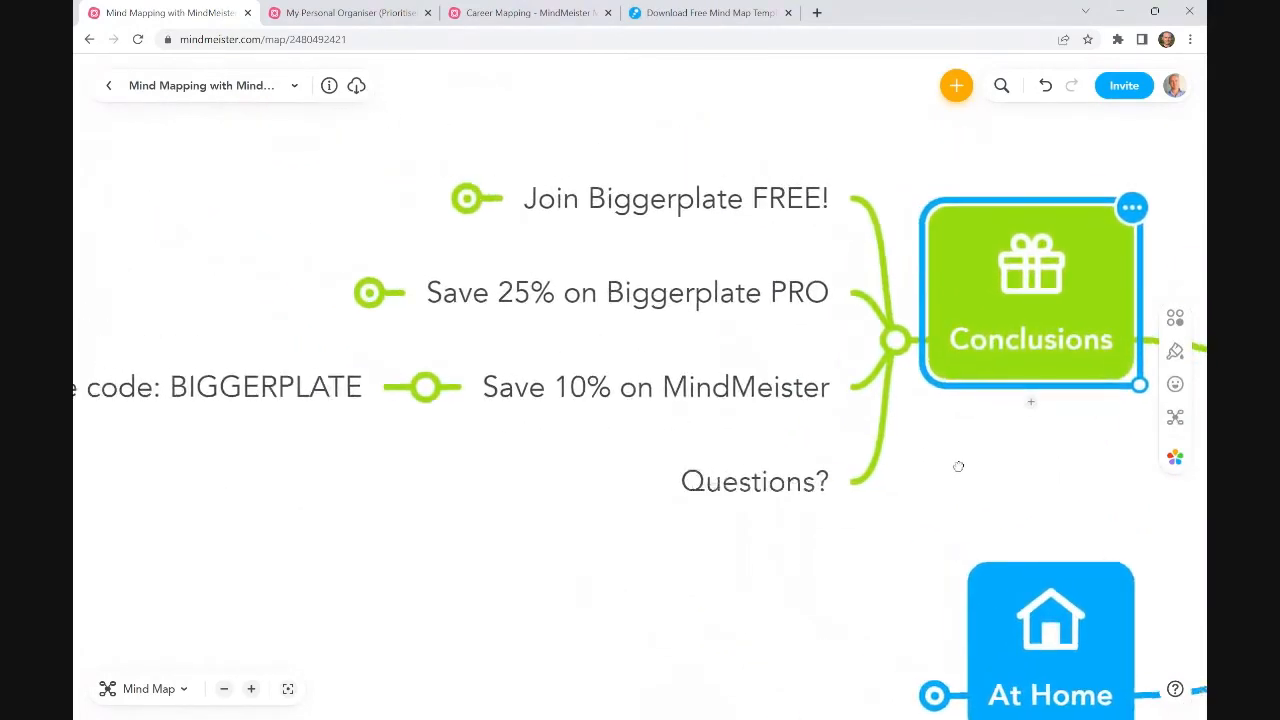
pyautogui.click(679, 200)
pyautogui.click(466, 198)
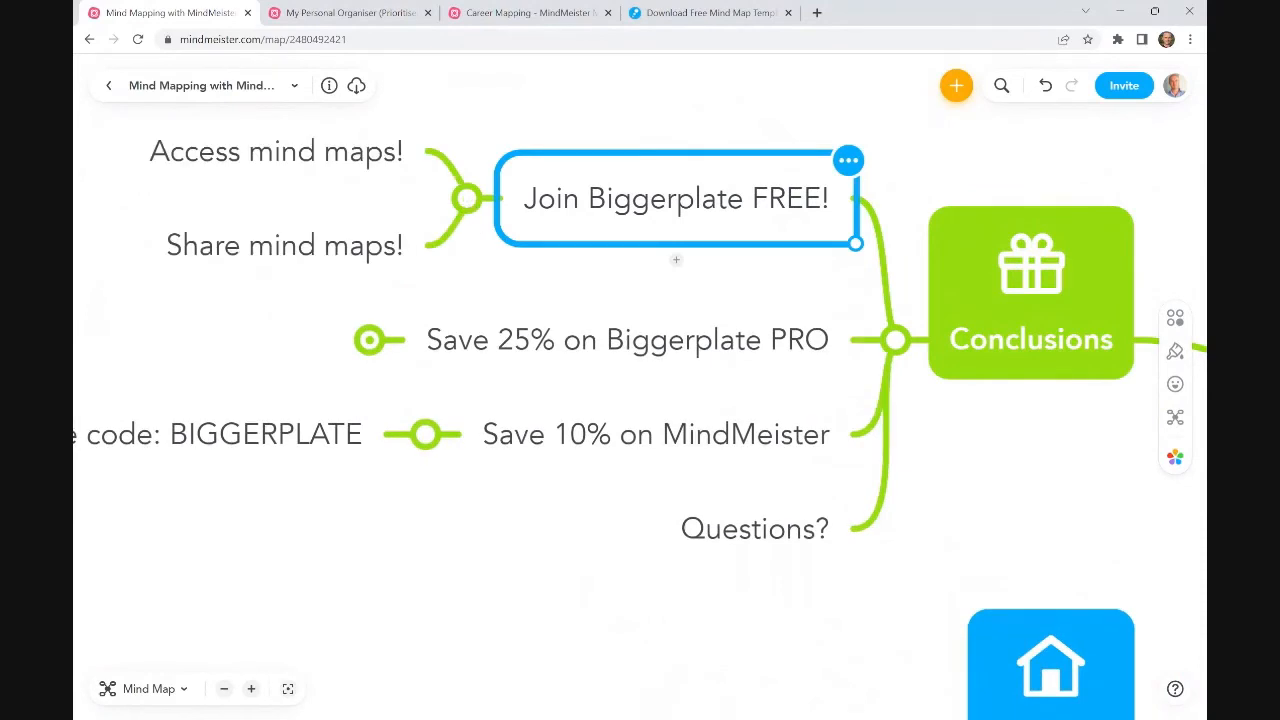
pyautogui.click(349, 160)
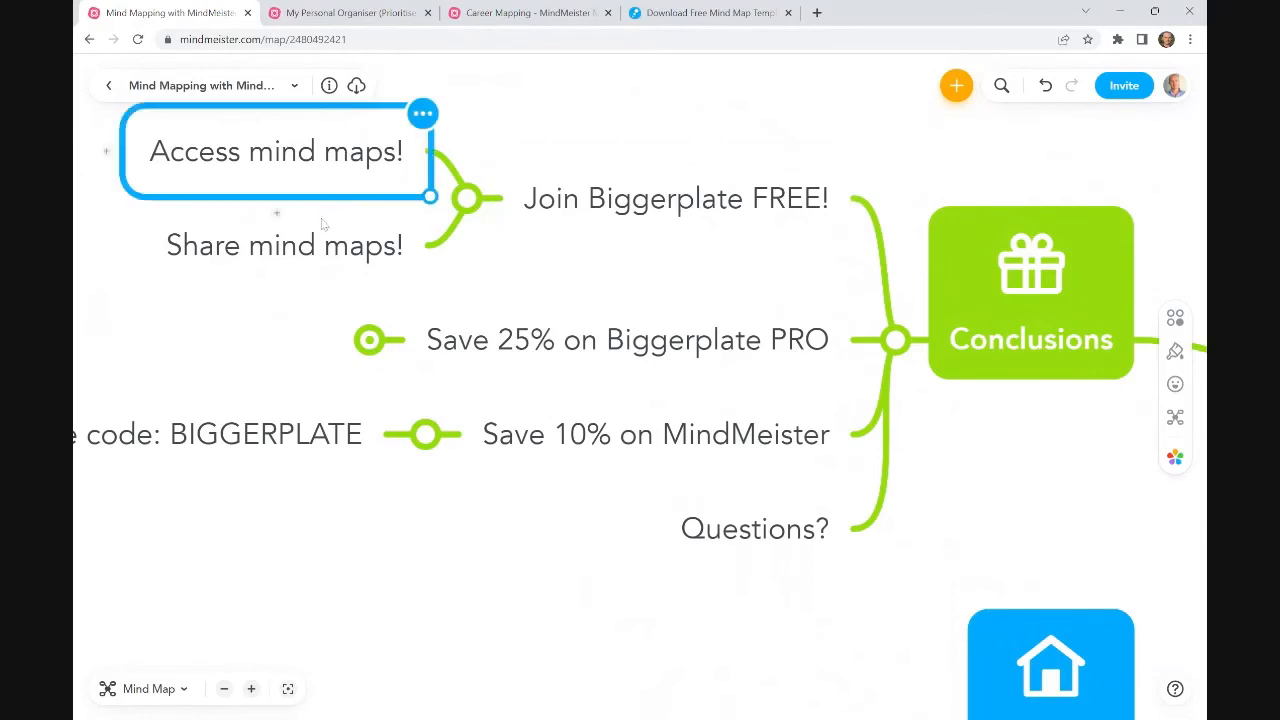
pyautogui.click(314, 244)
pyautogui.click(720, 287)
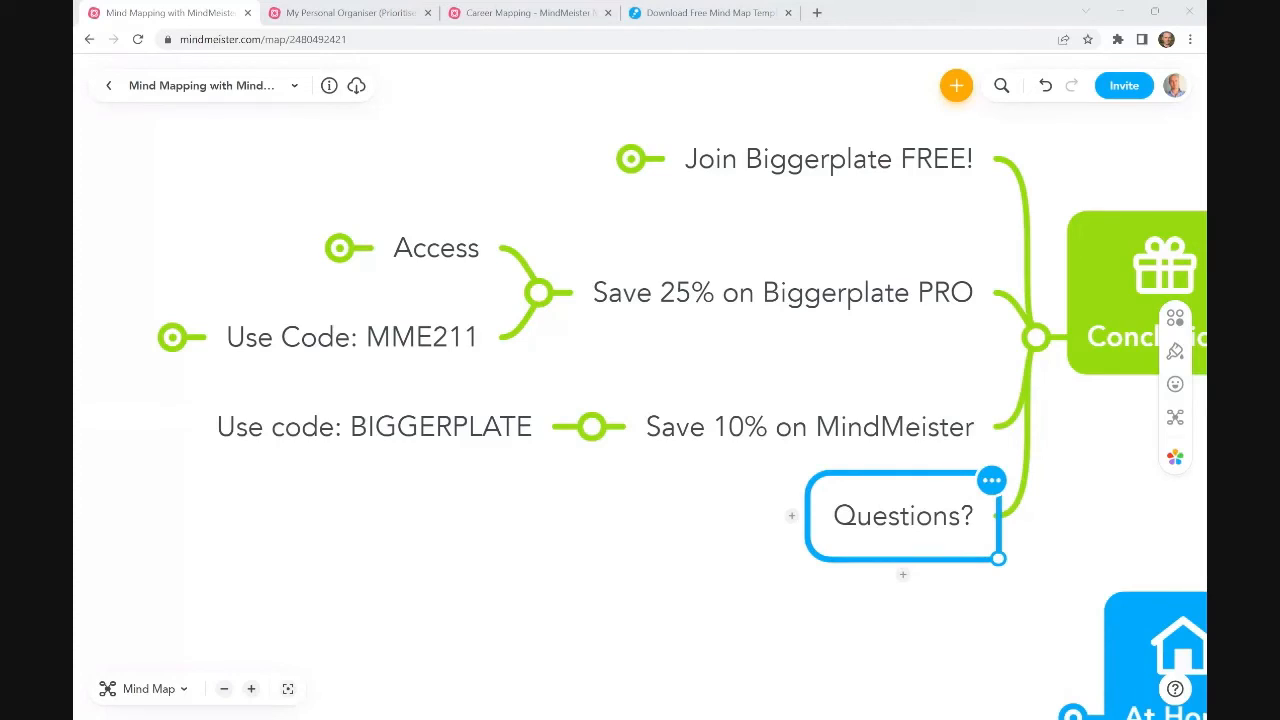
# Step: Add a floating topic named "Key Overview" in the empty area below the Conclusions subtopics
pyautogui.click(600, 602)
pyautogui.moveTo(646, 611); pyautogui.dragTo(674, 397)
pyautogui.rightClick(494, 369)
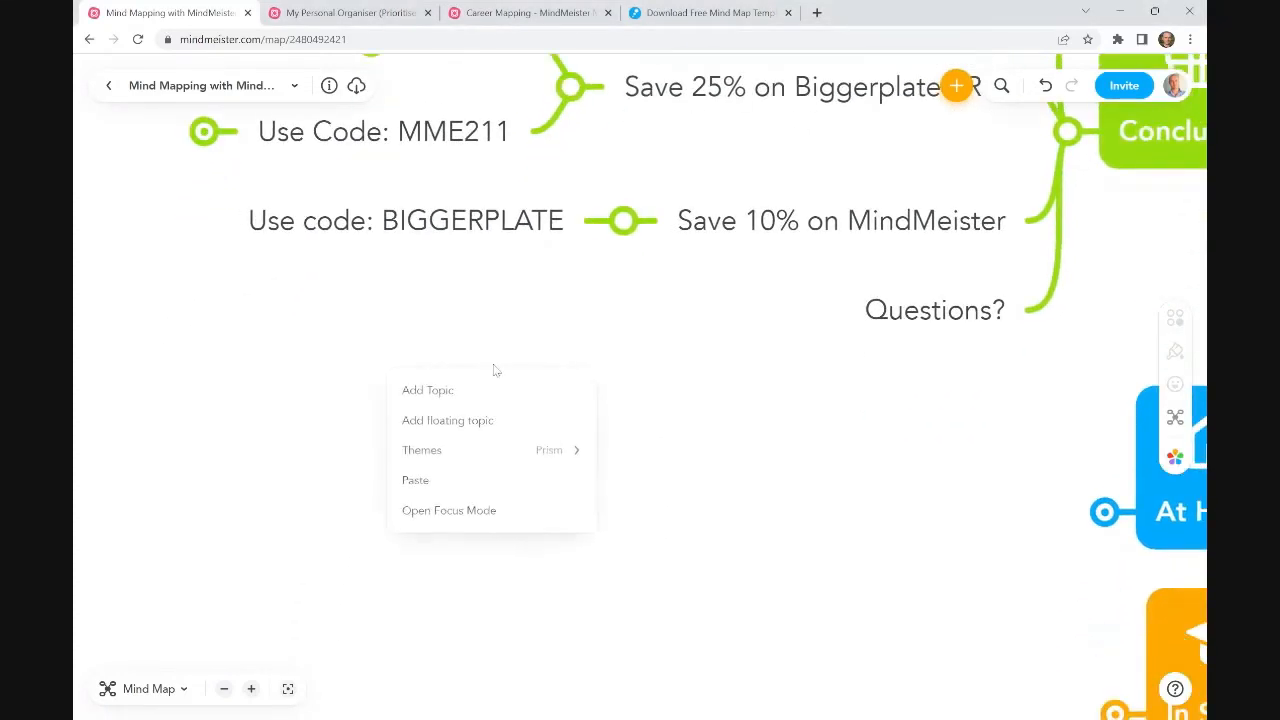
pyautogui.click(473, 421)
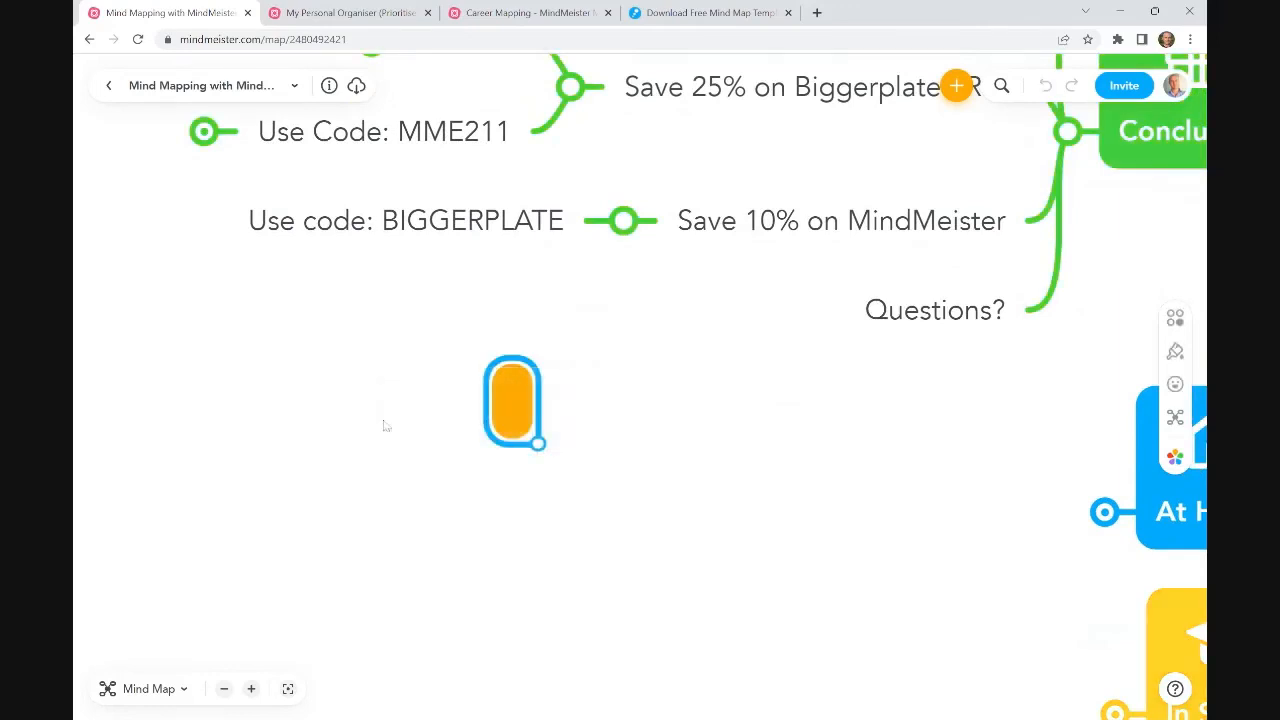
pyautogui.write('Key')
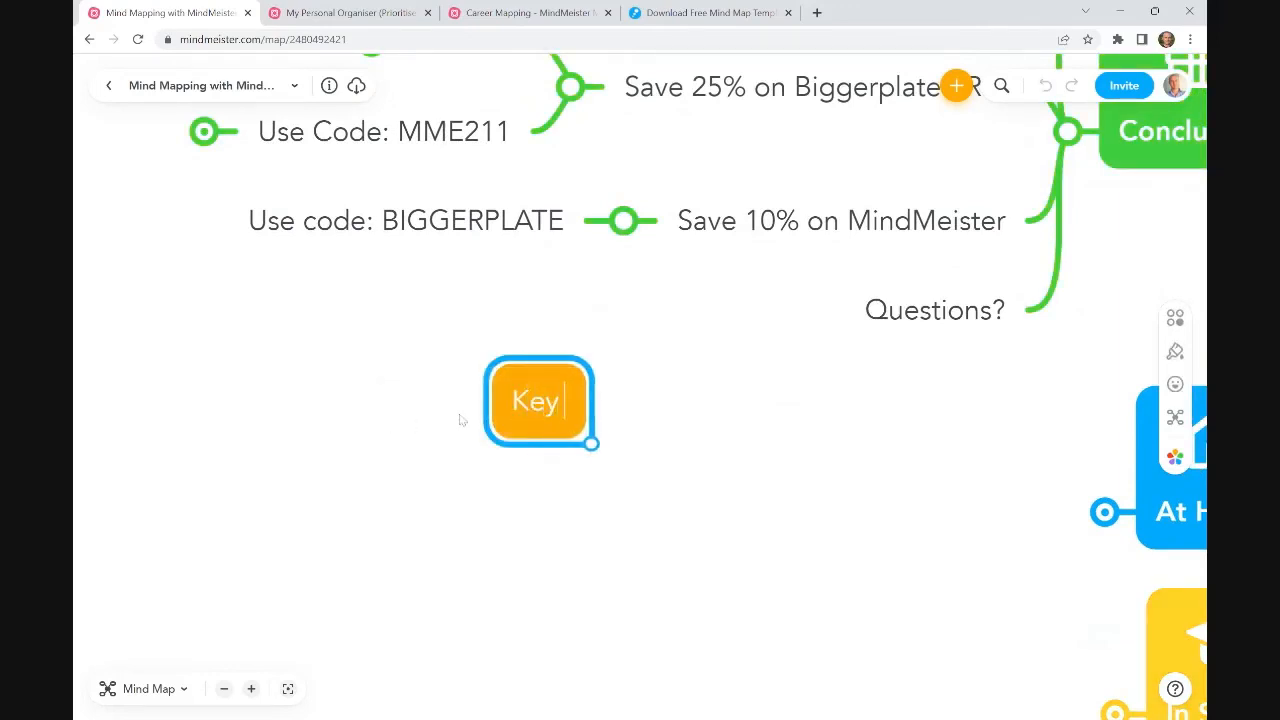
pyautogui.write(' Overview')
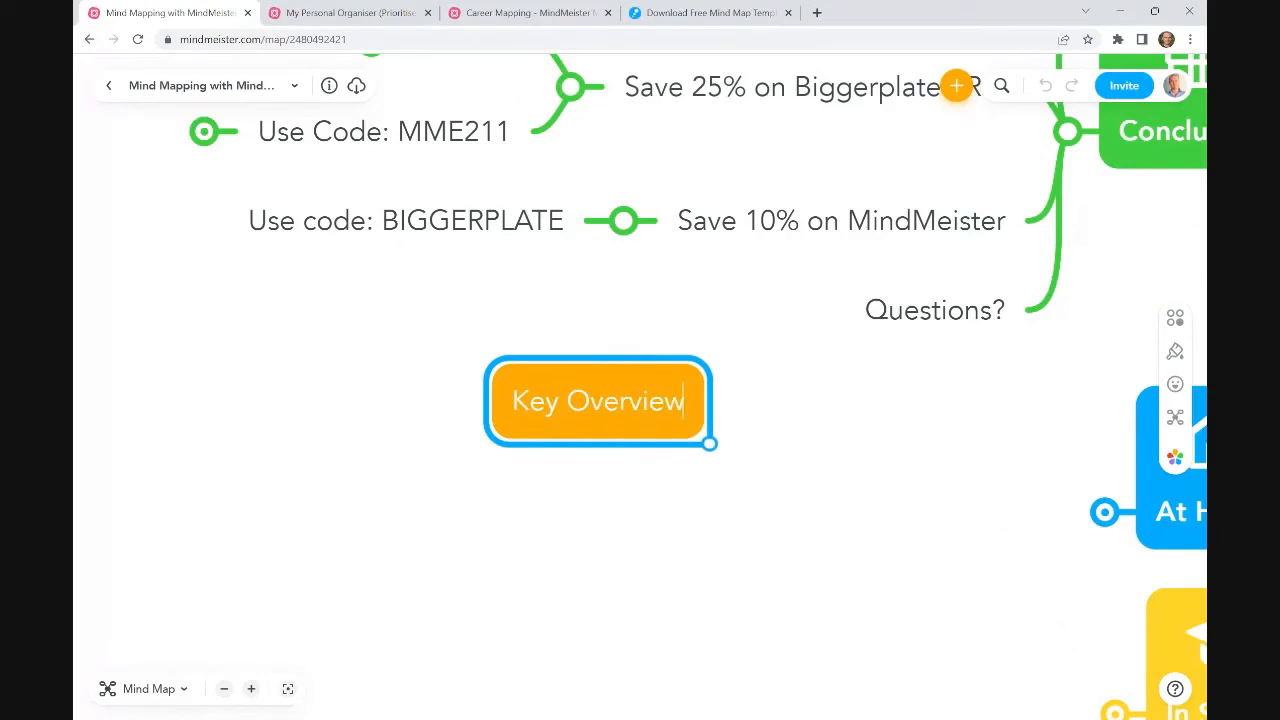
pyautogui.press('Return')
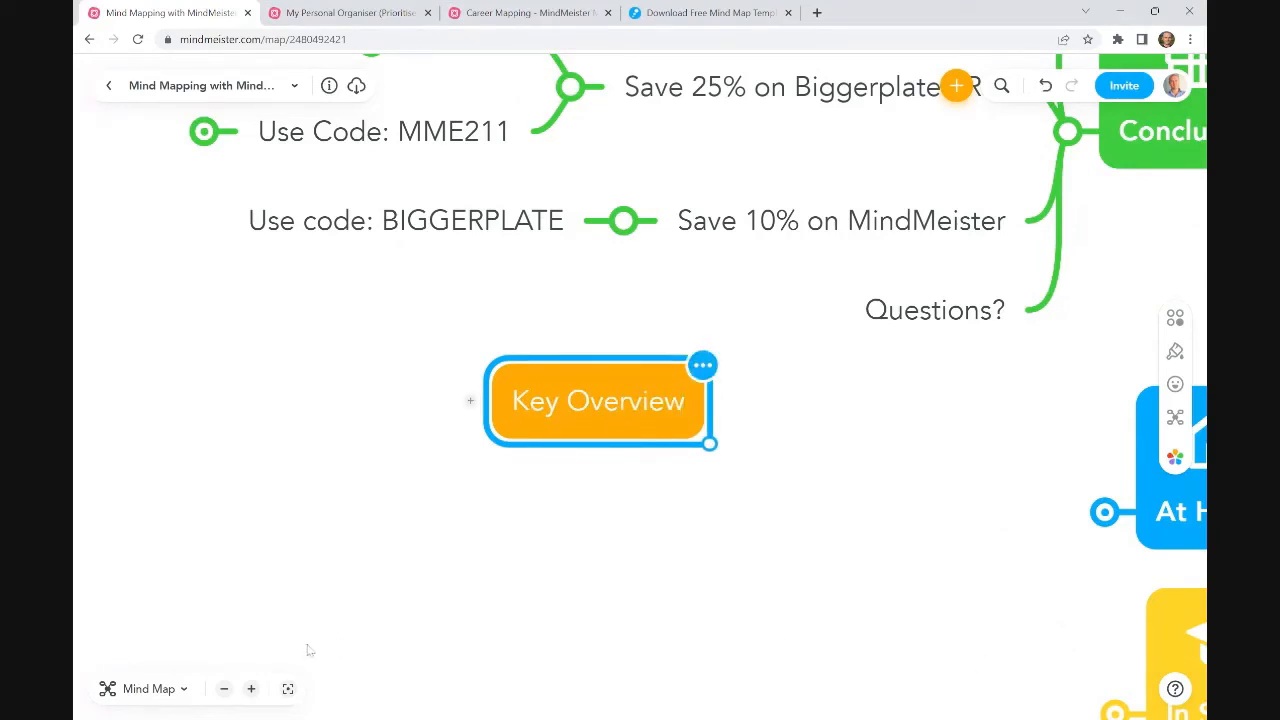
pyautogui.click(224, 688)
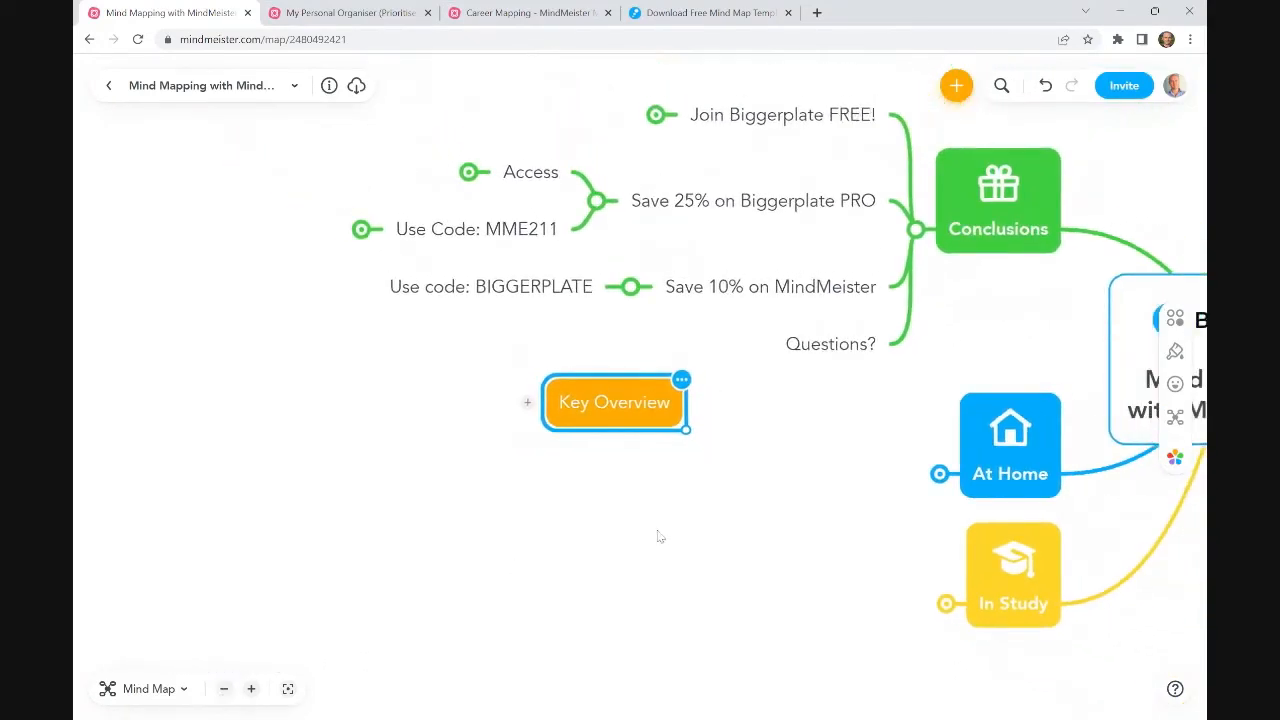
# Step: Collapse the Save 10%, Save 25% and Conclusions branches, and move the Key Overview topic to the empty area above the central topic
pyautogui.moveTo(745, 521); pyautogui.dragTo(320, 551)
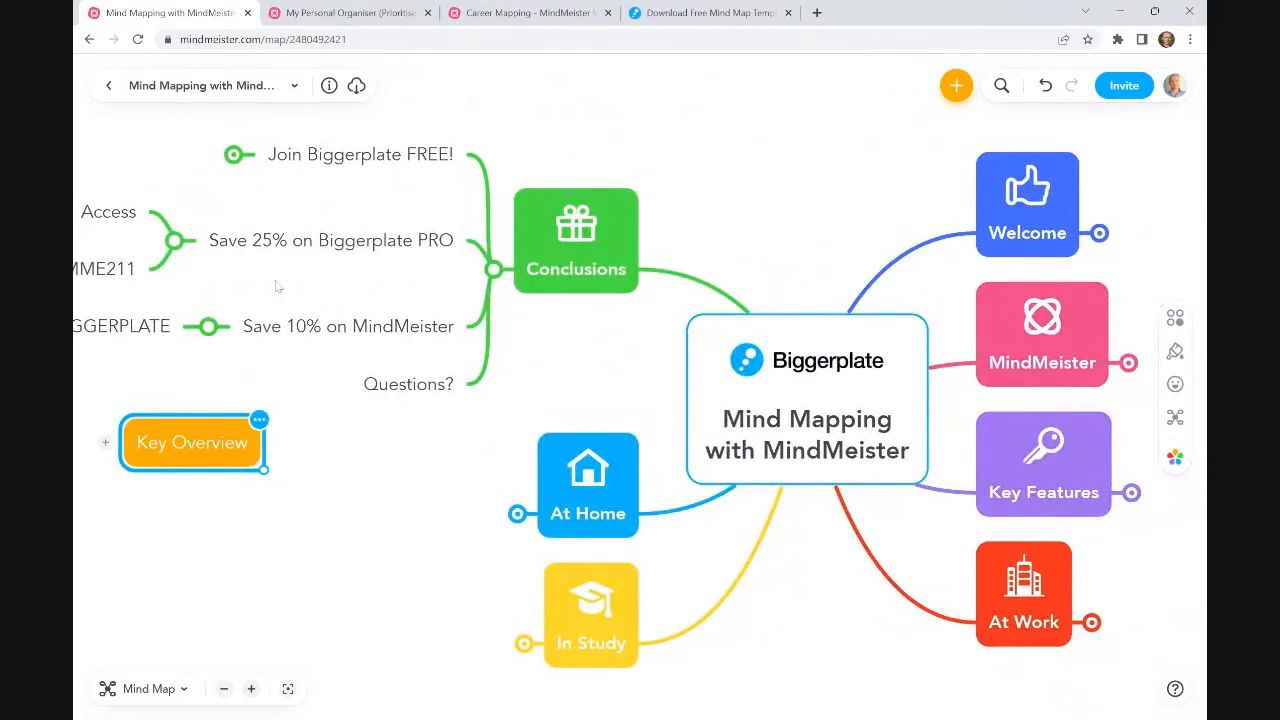
pyautogui.click(205, 330)
pyautogui.click(174, 240)
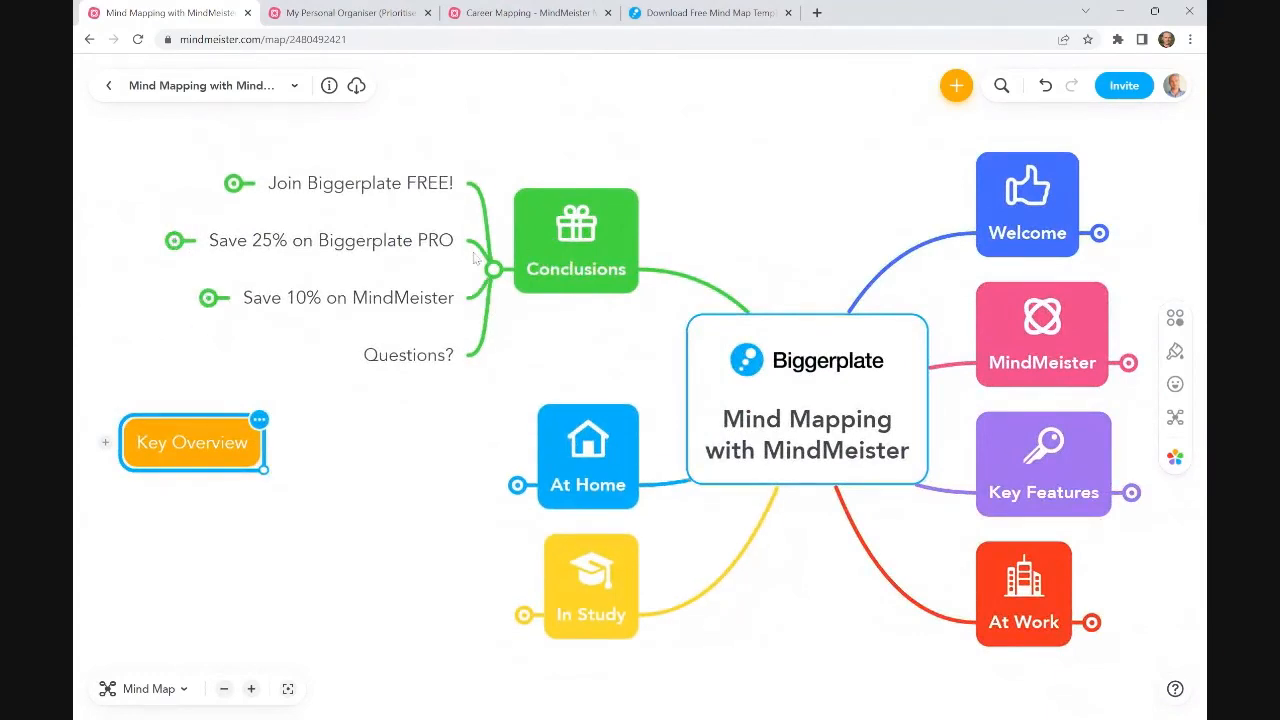
pyautogui.click(493, 269)
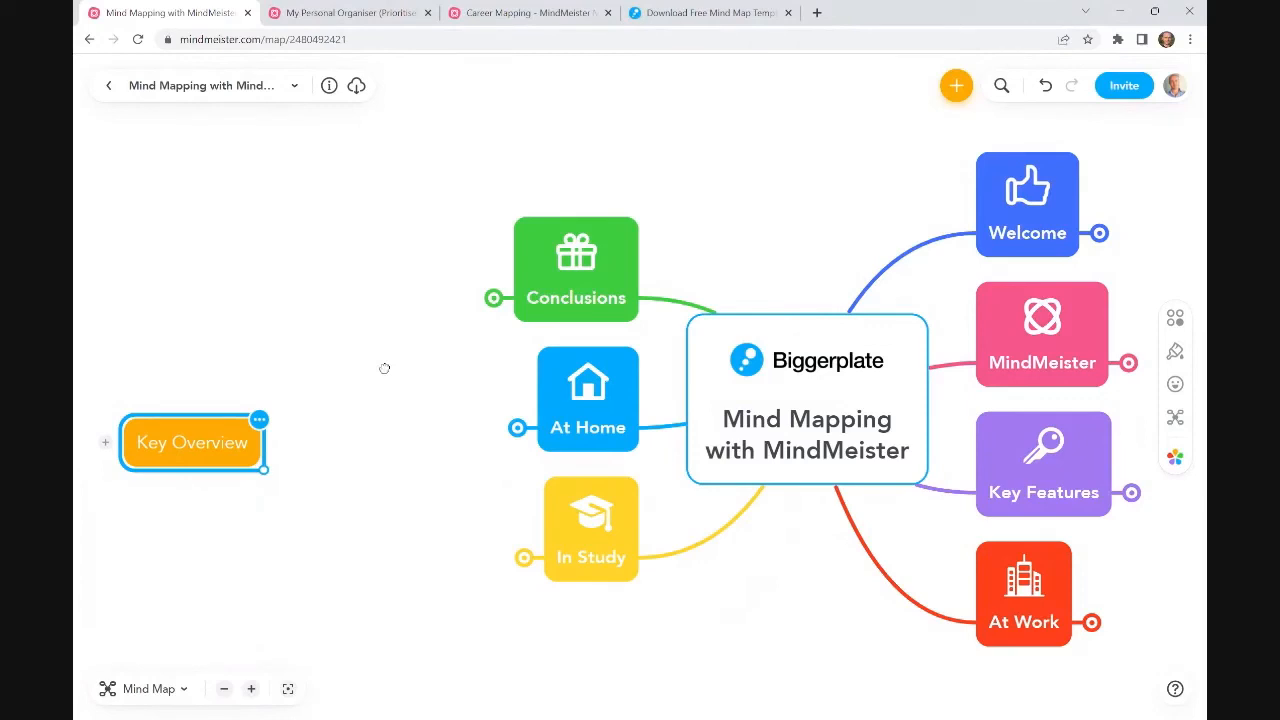
pyautogui.moveTo(384, 368); pyautogui.dragTo(425, 463)
pyautogui.moveTo(256, 537); pyautogui.dragTo(838, 128)
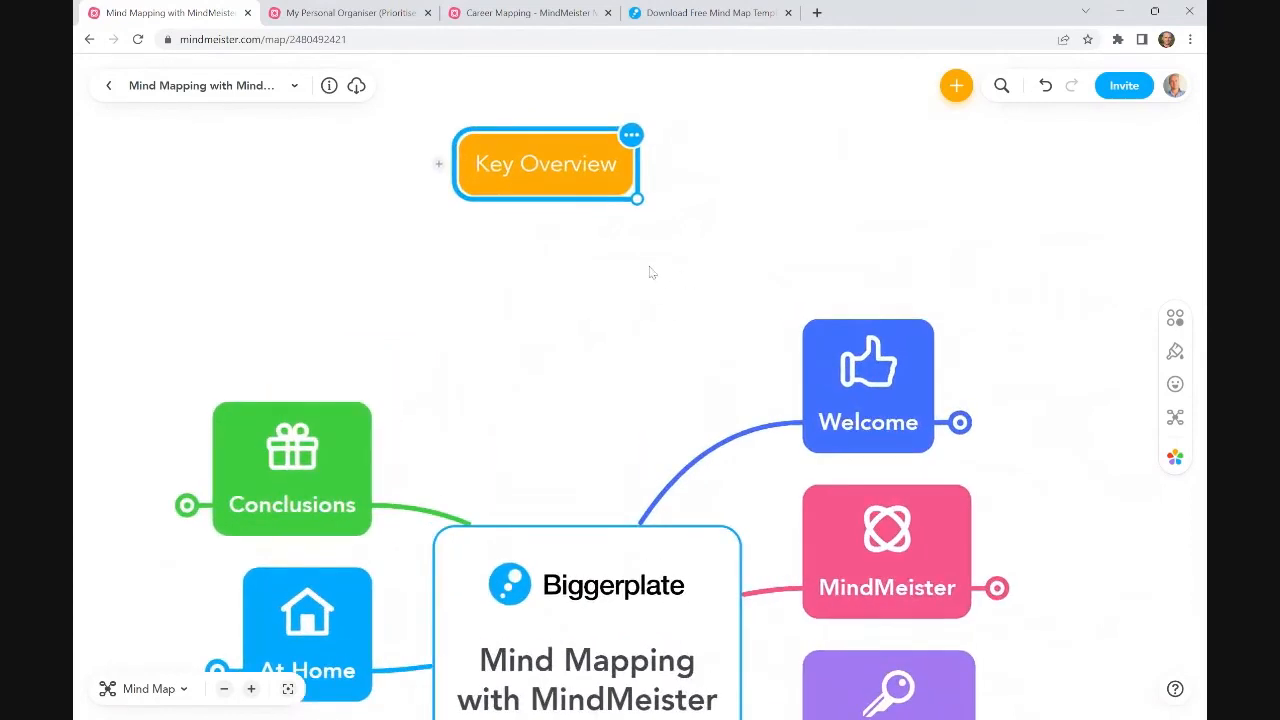
# Step: Add the note "This is my presentation mind map from 2 Nov 2022" to the Key Overview topic
pyautogui.click(1175, 318)
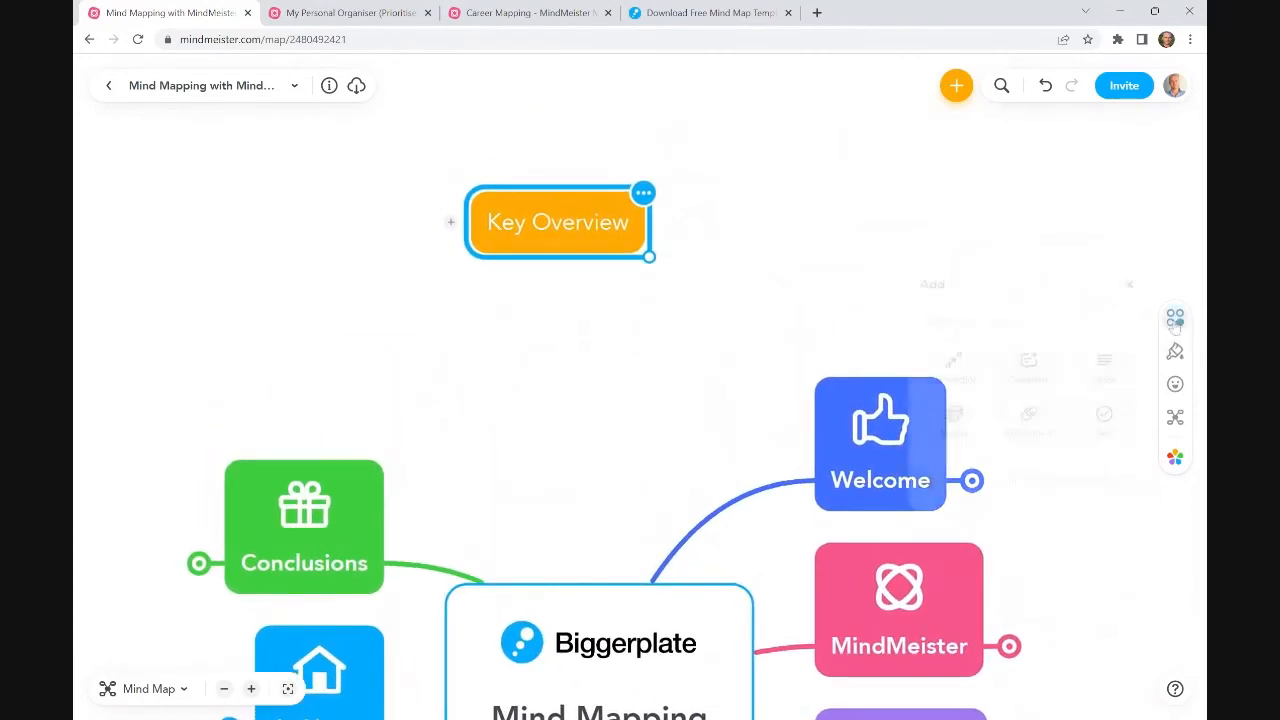
pyautogui.click(1099, 367)
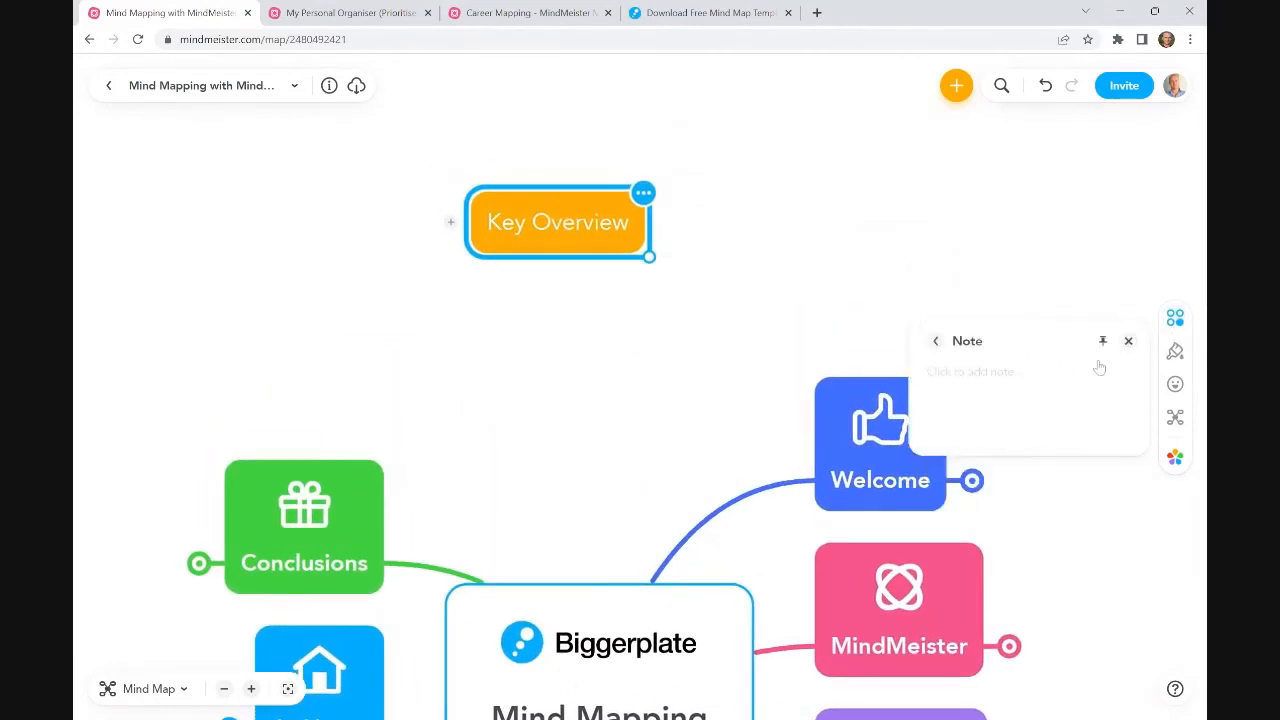
pyautogui.click(965, 383)
pyautogui.write('This is')
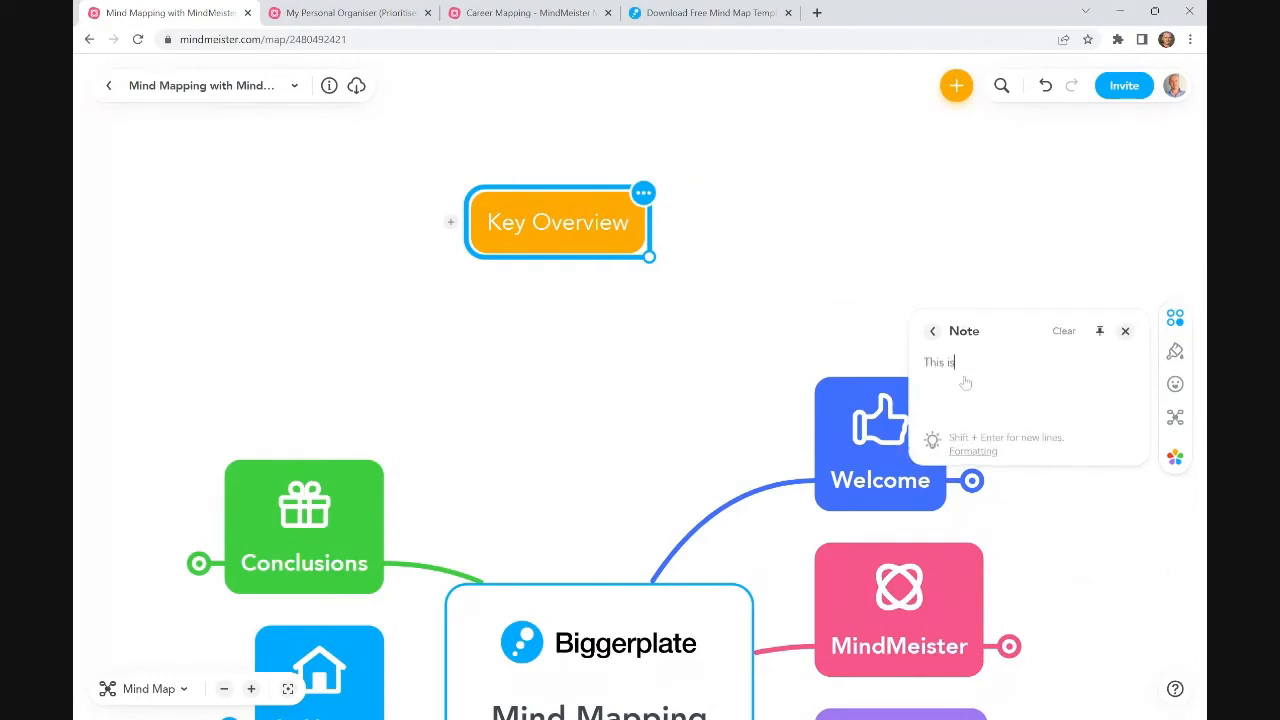
pyautogui.write(' my presentation mind map')
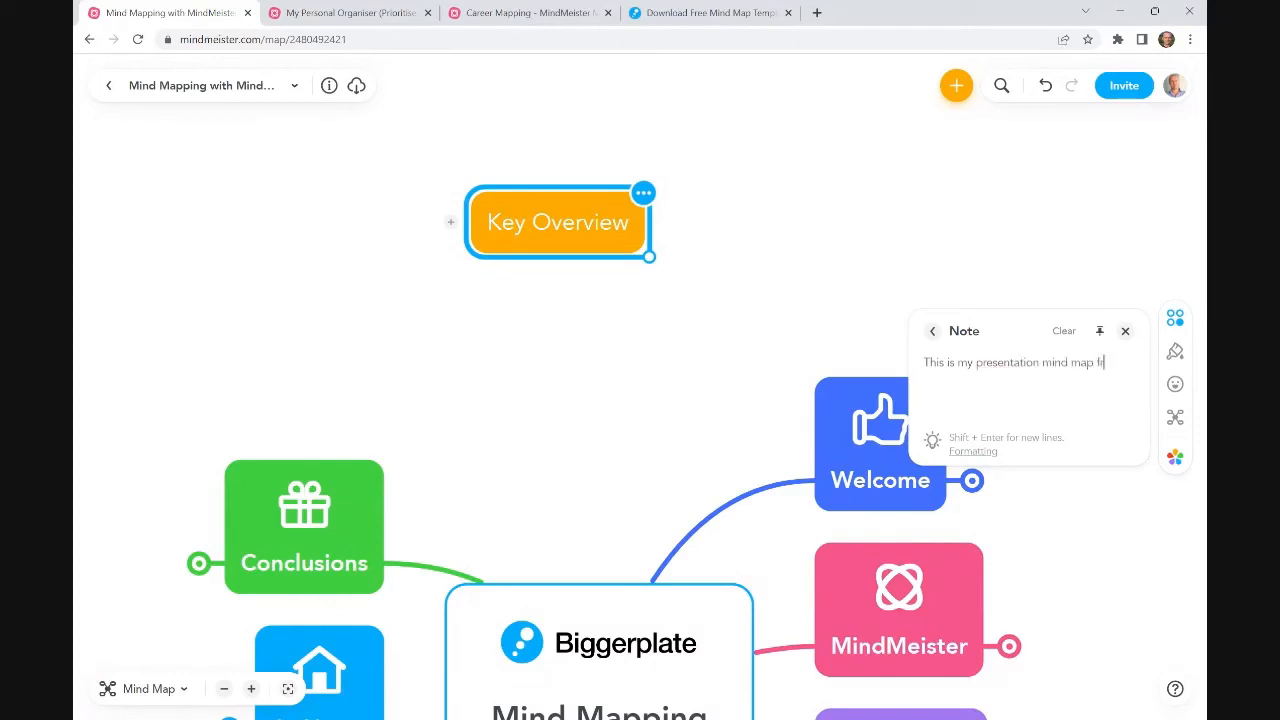
pyautogui.write(' from 2 Nov 2022')
pyautogui.click(1125, 331)
pyautogui.moveTo(1110, 540); pyautogui.dragTo(1057, 463)
pyautogui.scroll(-2, 1119, 420)
pyautogui.moveTo(972, 231); pyautogui.dragTo(969, 260)
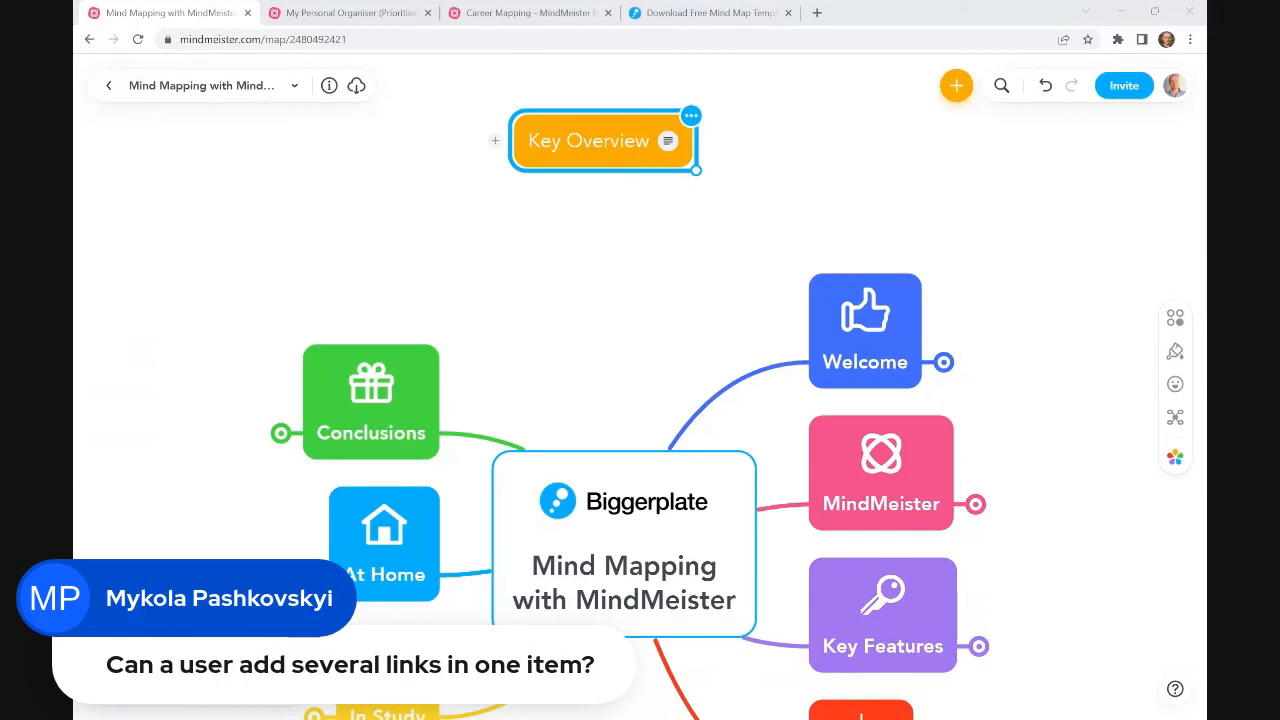
# Step: Expand the Conclusions branch and add a subtopic "Multiple links on one topic?" under Questions?
pyautogui.click(281, 432)
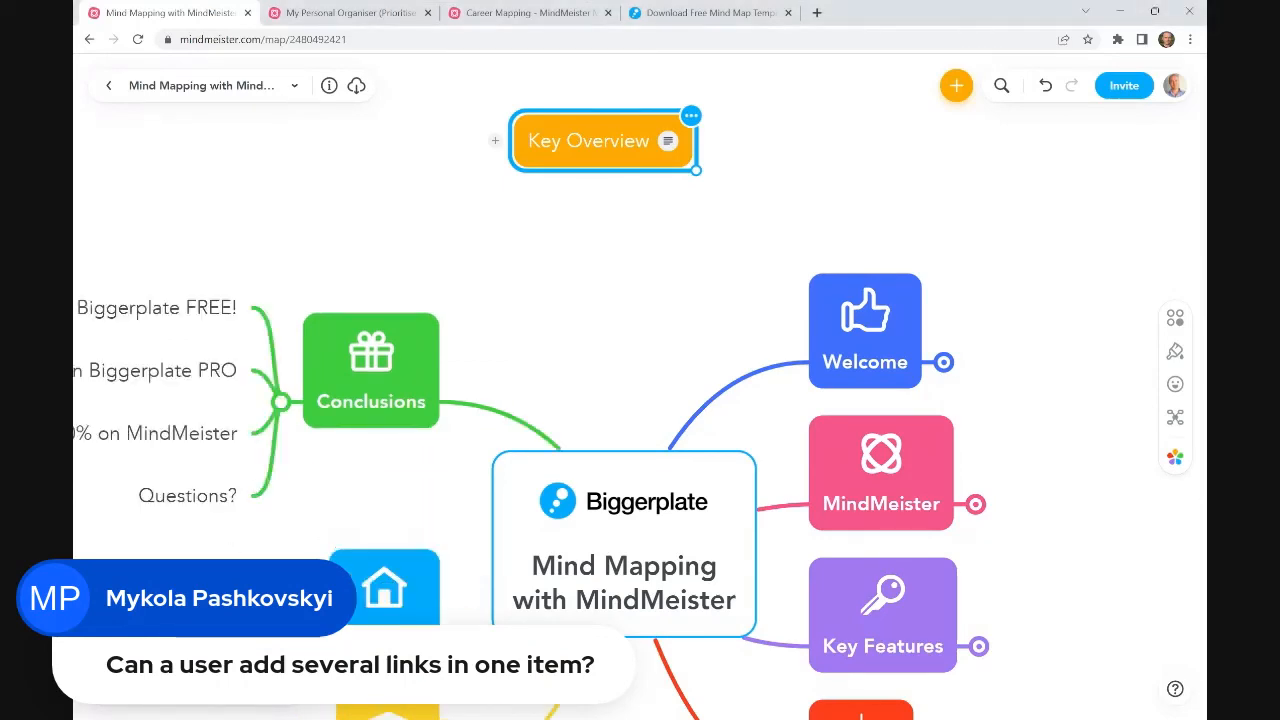
pyautogui.moveTo(234, 564); pyautogui.dragTo(624, 477)
pyautogui.click(571, 410)
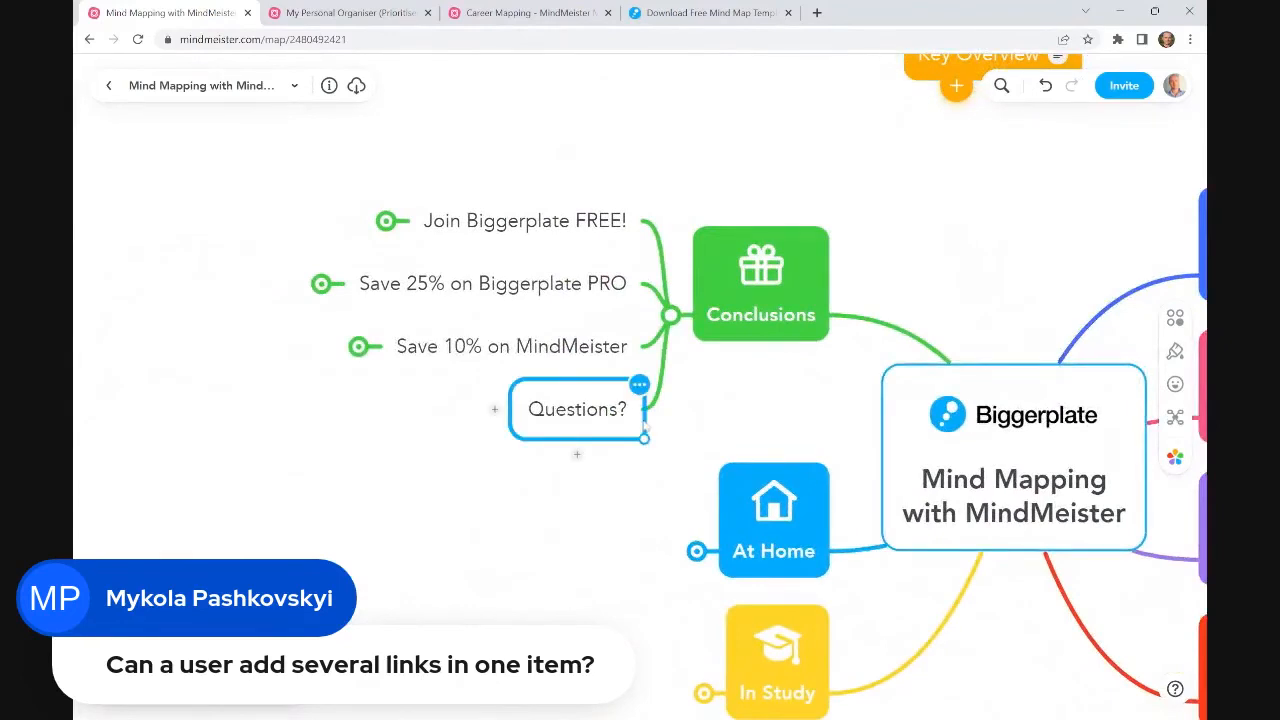
pyautogui.press('Tab')
pyautogui.write('N')
pyautogui.press('BackSpace')
pyautogui.write('Mu')
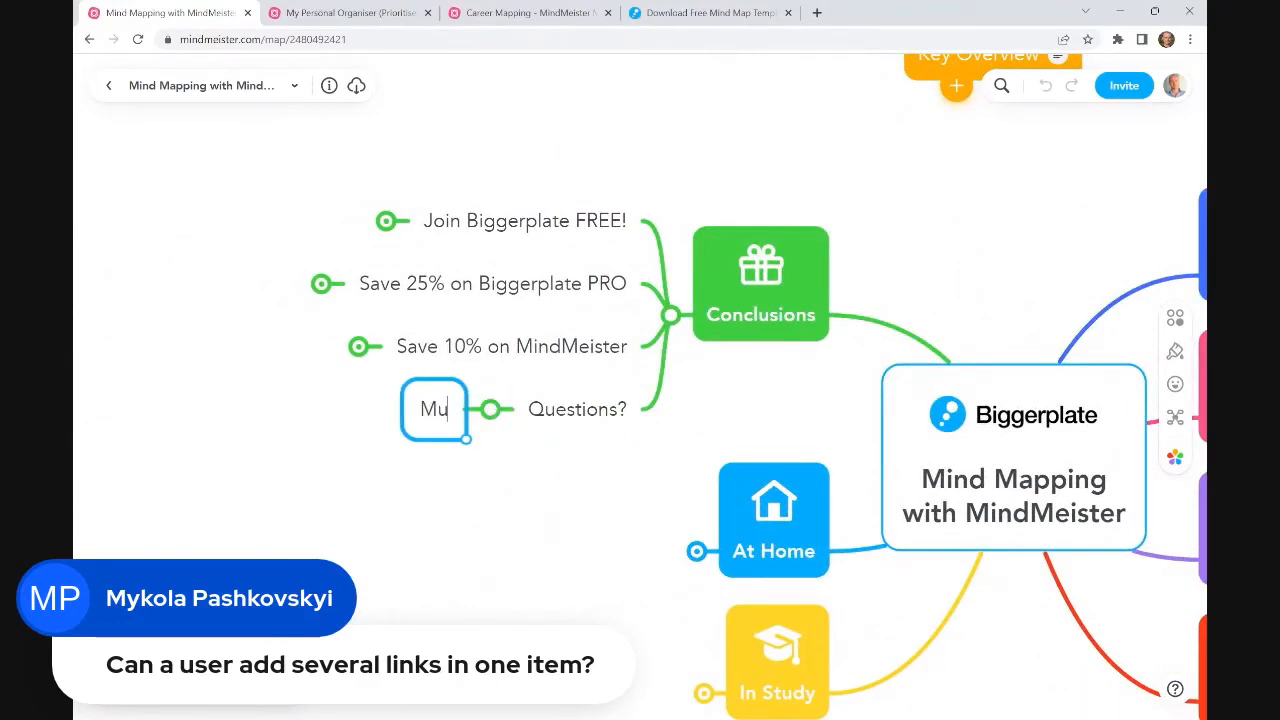
pyautogui.write('ltiple links on')
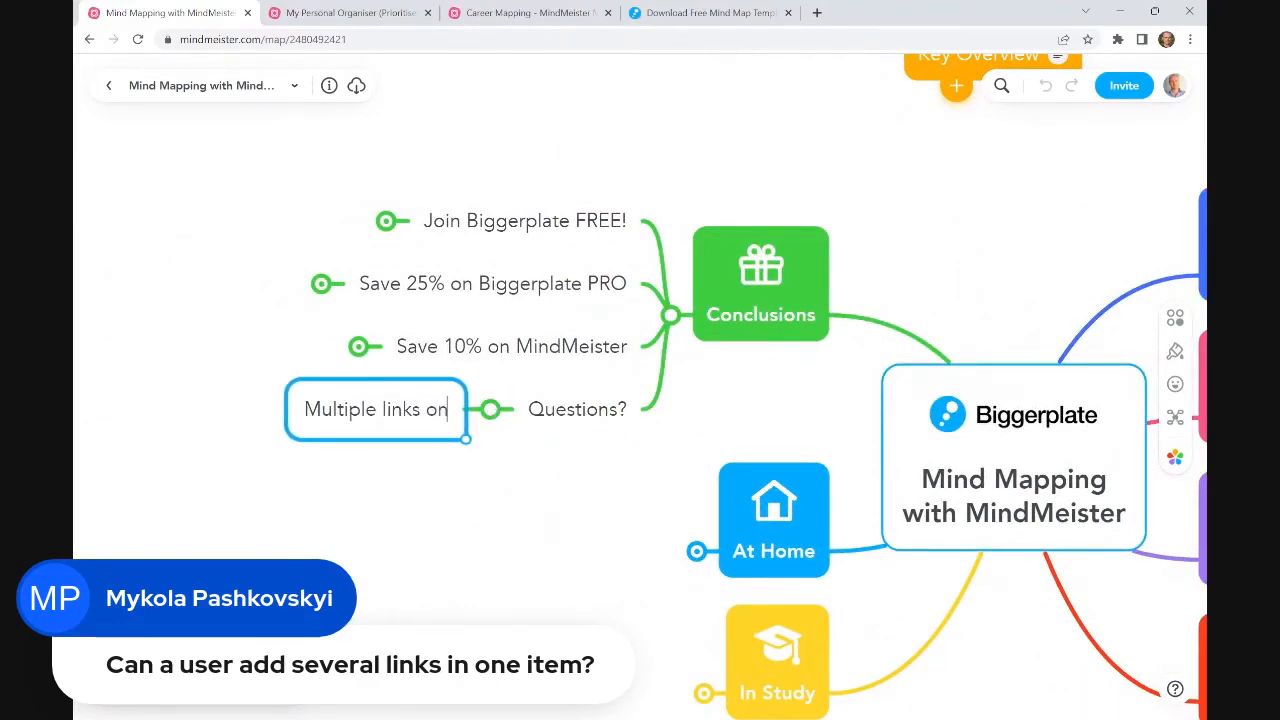
pyautogui.write(' one topic?')
pyautogui.press('Return')
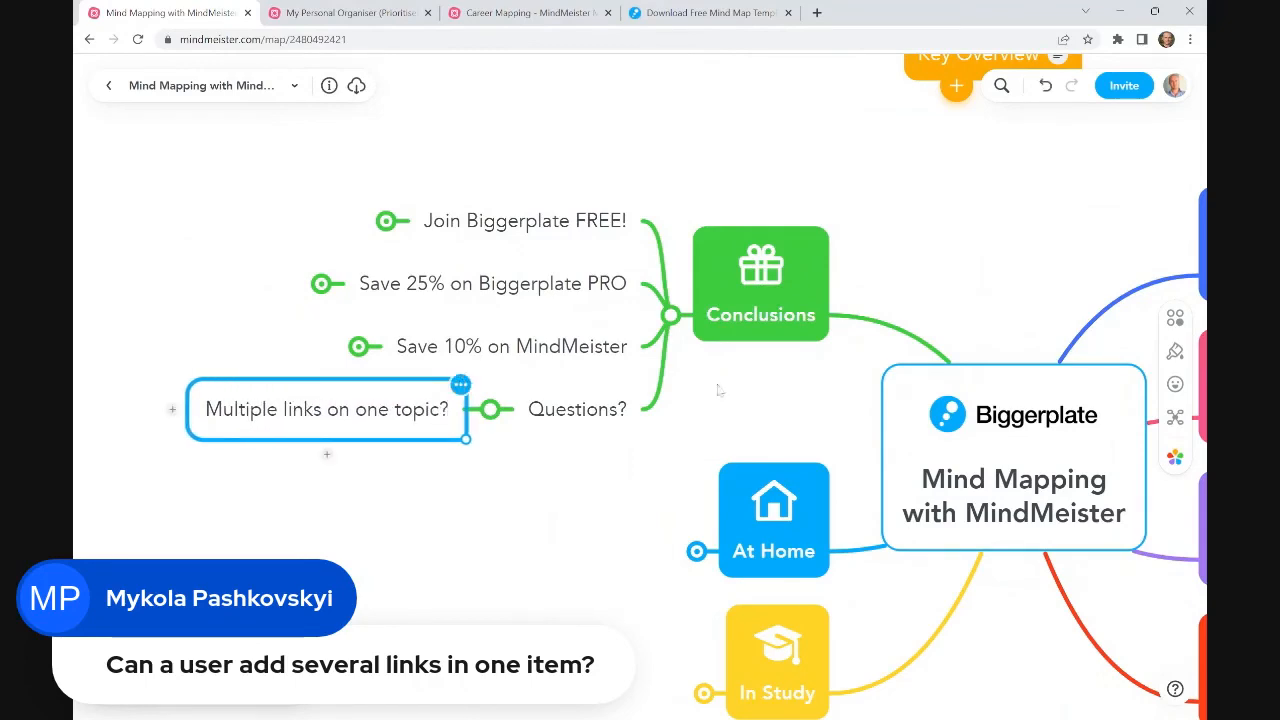
# Step: Copy the Biggerplate home page address and attach it as a link to the "Multiple links on one topic?" topic
pyautogui.click(726, 11)
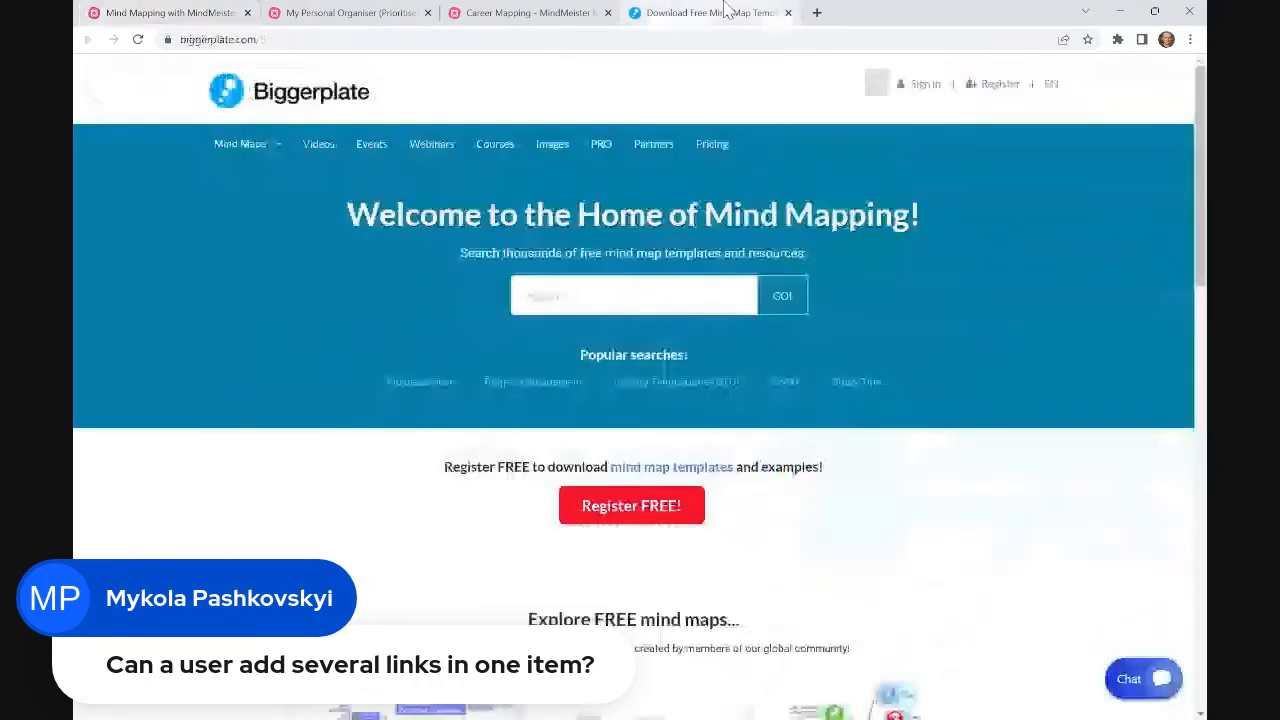
pyautogui.moveTo(750, 39); pyautogui.dragTo(180, 39)
pyautogui.hotkey('ctrl', 'c')
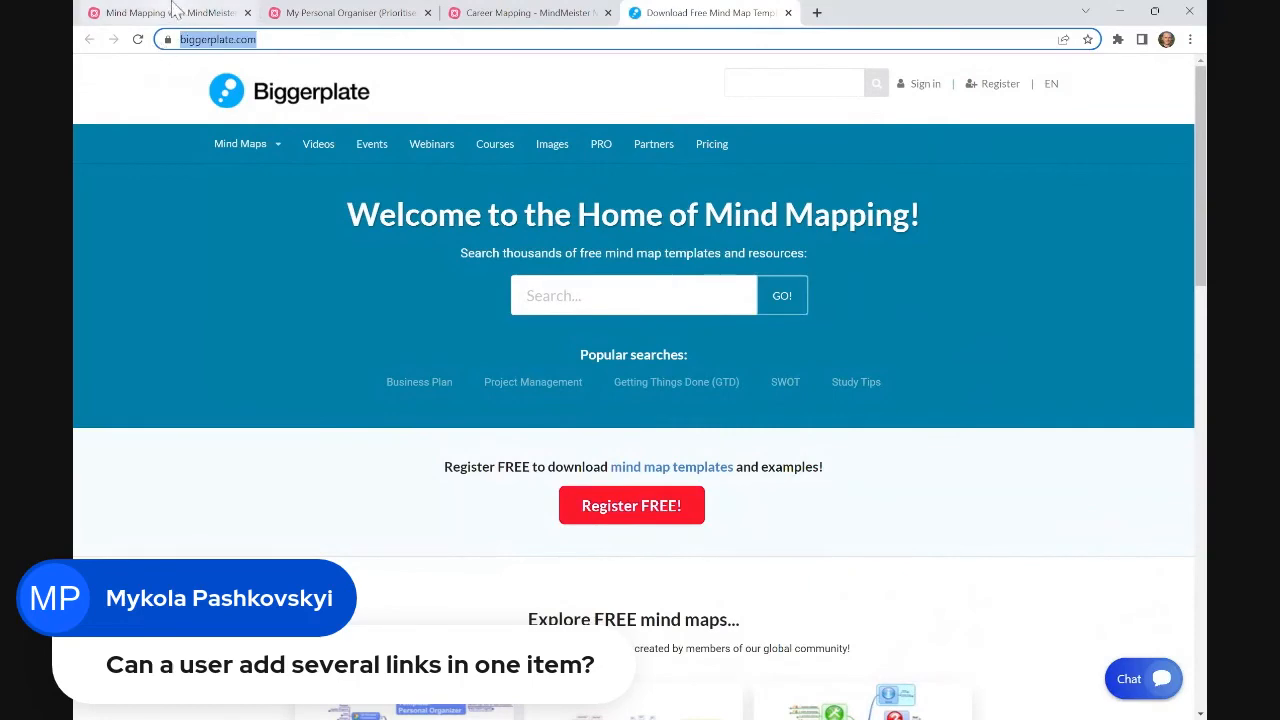
pyautogui.click(172, 10)
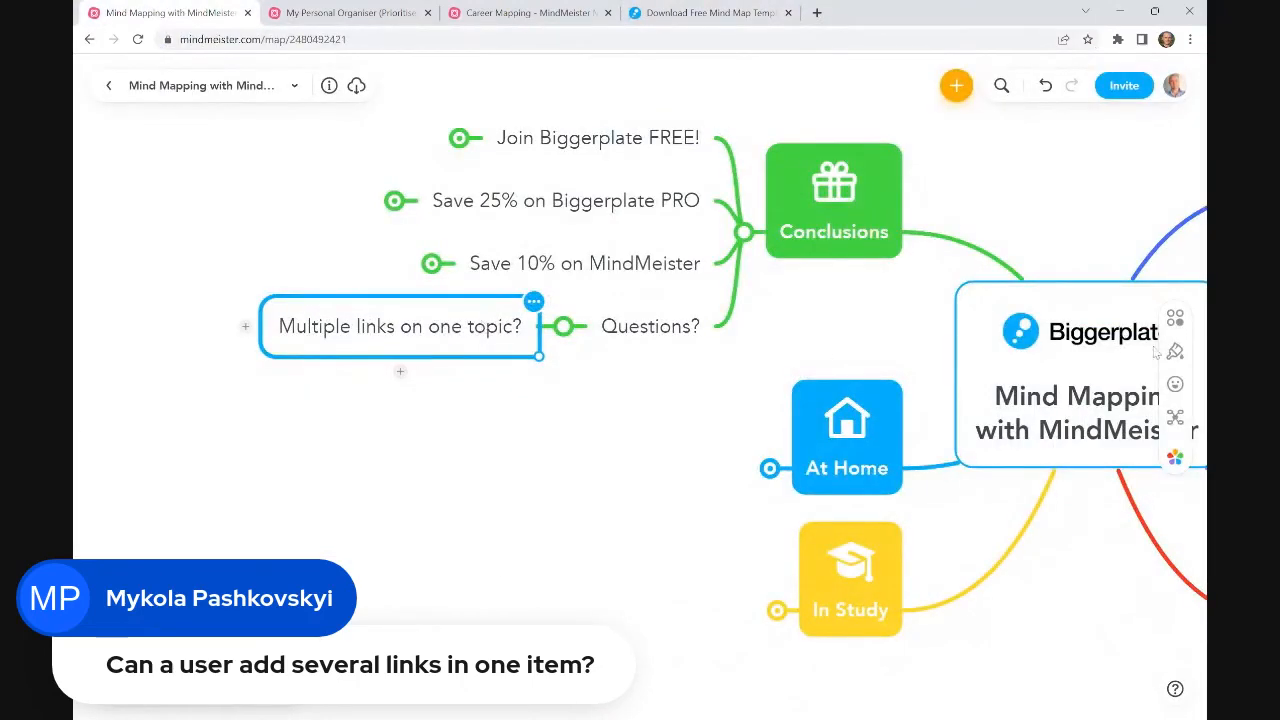
pyautogui.click(1175, 317)
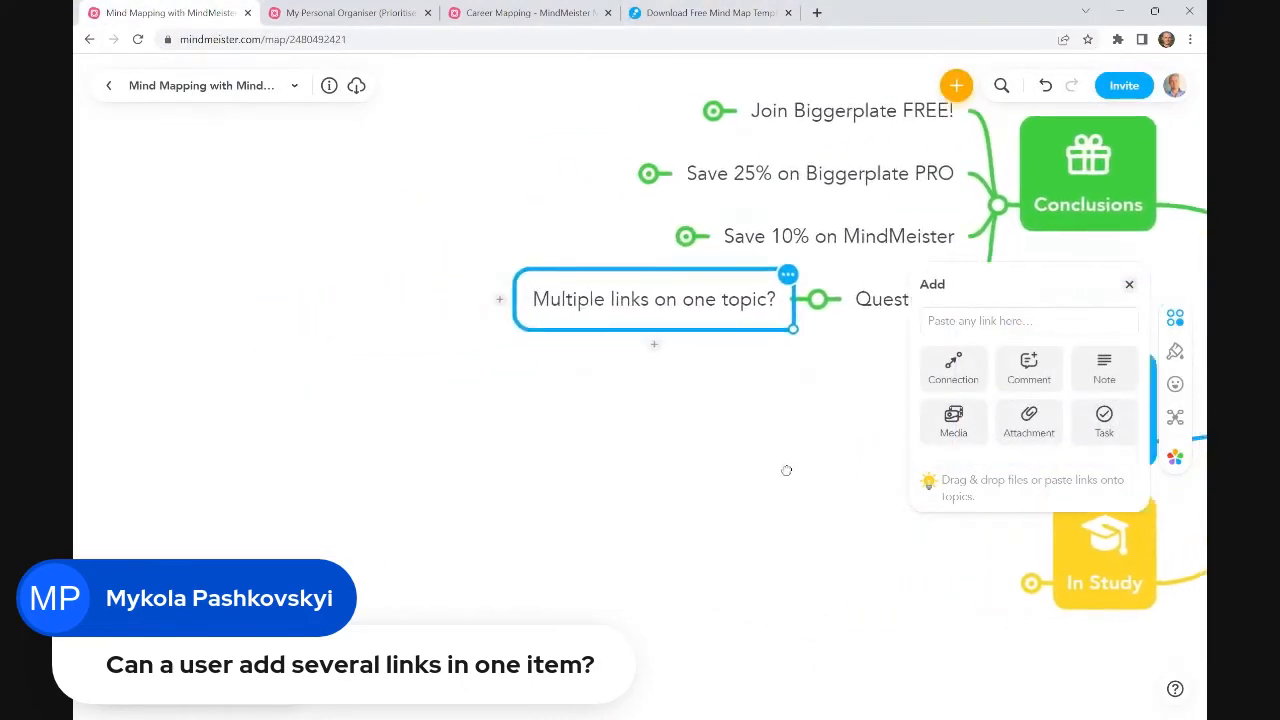
pyautogui.click(1029, 422)
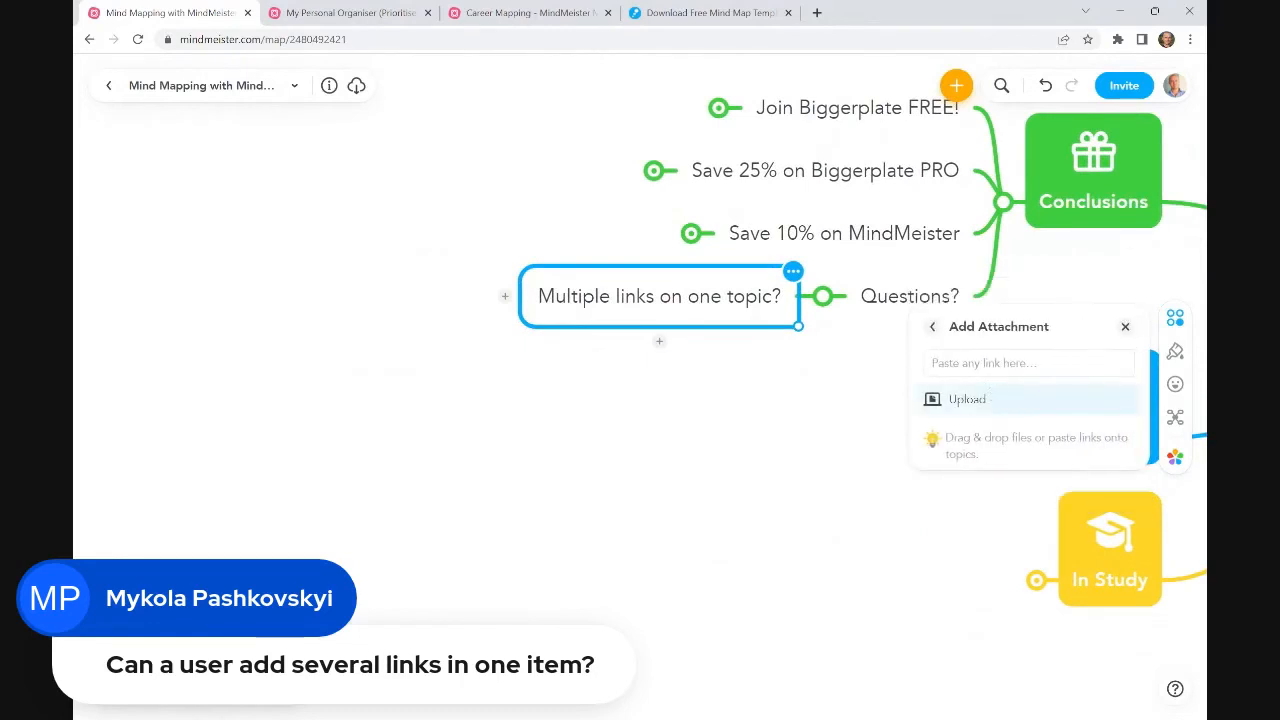
pyautogui.hotkey('ctrl', 'v')
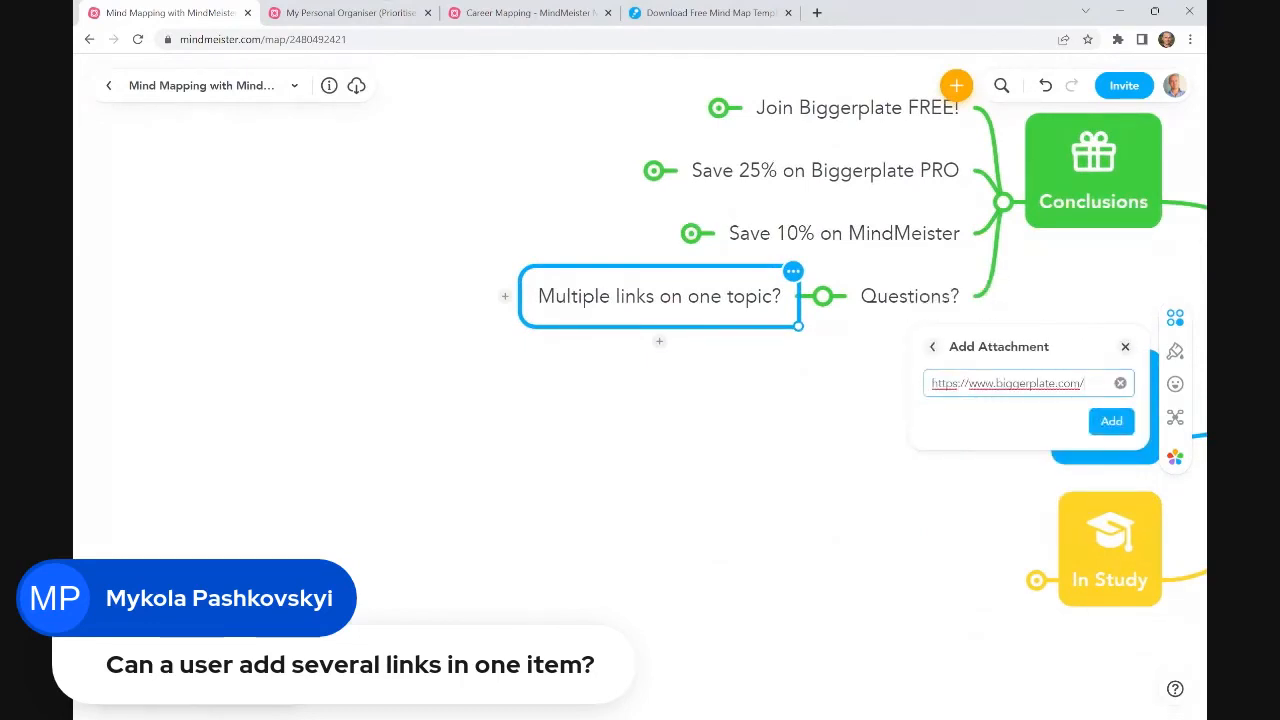
pyautogui.click(1128, 424)
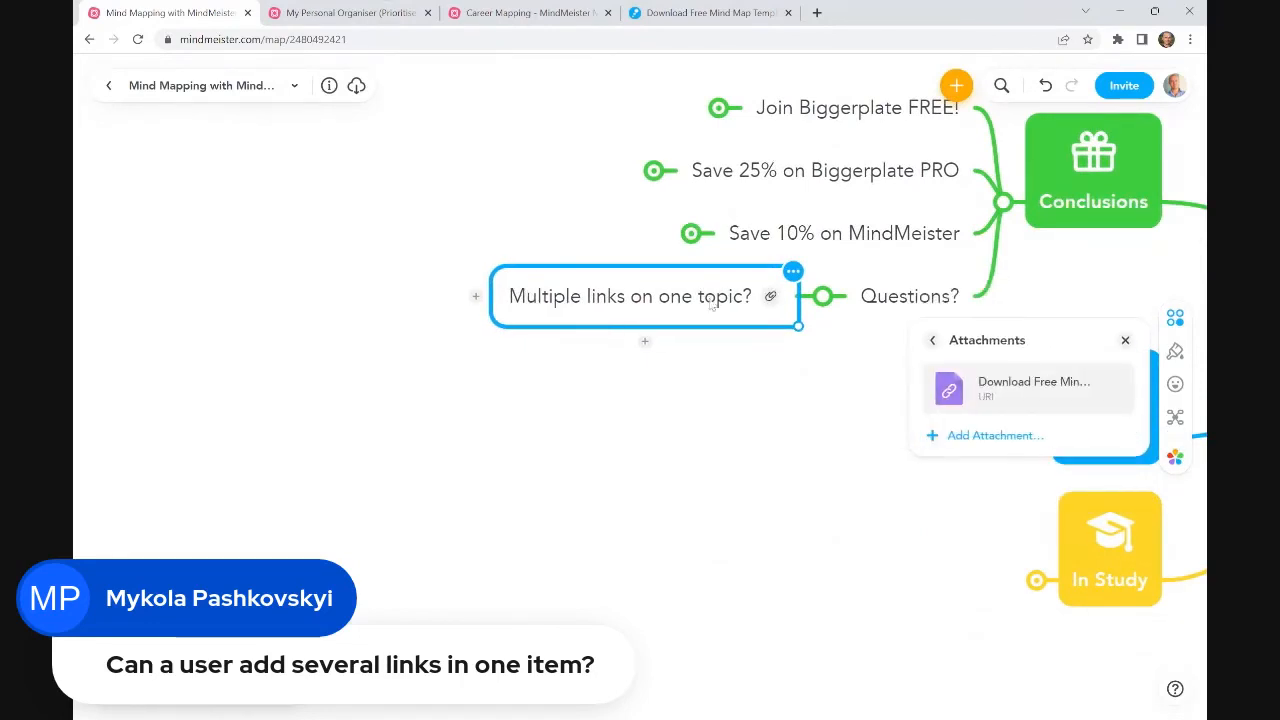
# Step: Copy the web address of the Career Mapping map and return to the Mind Mapping with MindMeister map
pyautogui.click(537, 12)
pyautogui.click(380, 39)
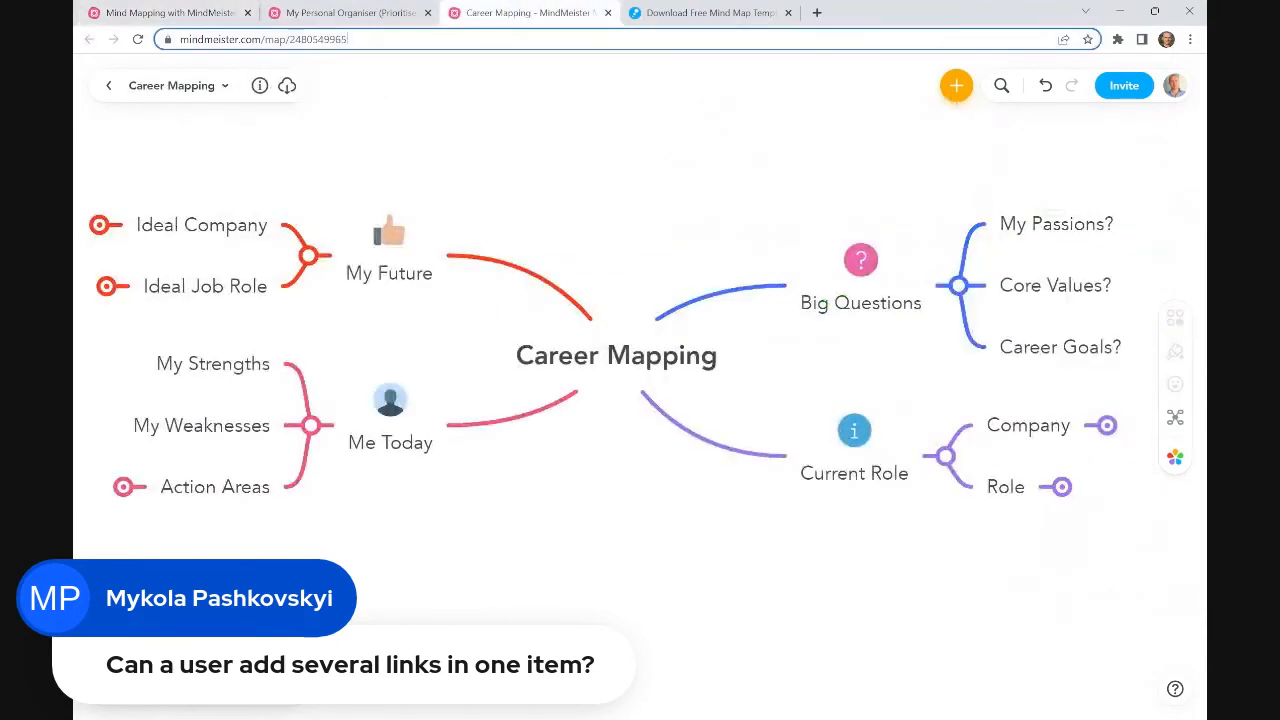
pyautogui.click(407, 39)
pyautogui.moveTo(407, 39); pyautogui.dragTo(190, 39)
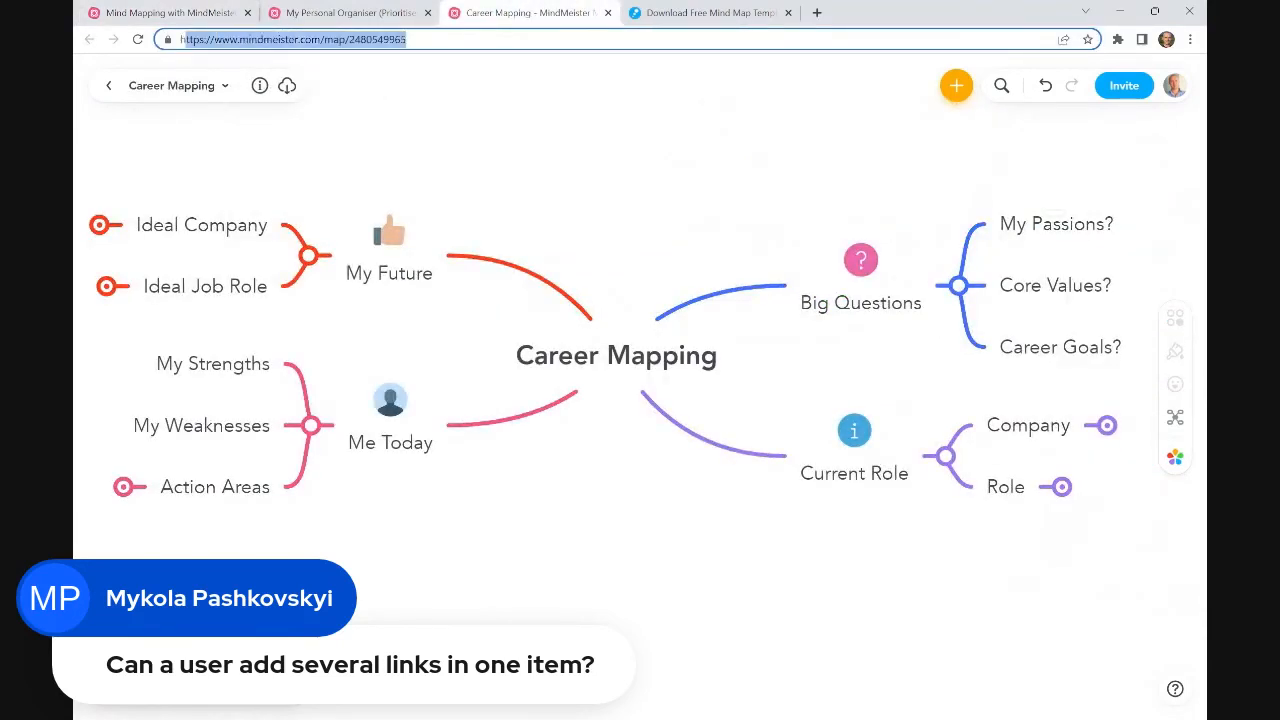
pyautogui.click(322, 39)
pyautogui.tripleClick(322, 39)
pyautogui.hotkey('ctrl', 'c')
pyautogui.click(213, 12)
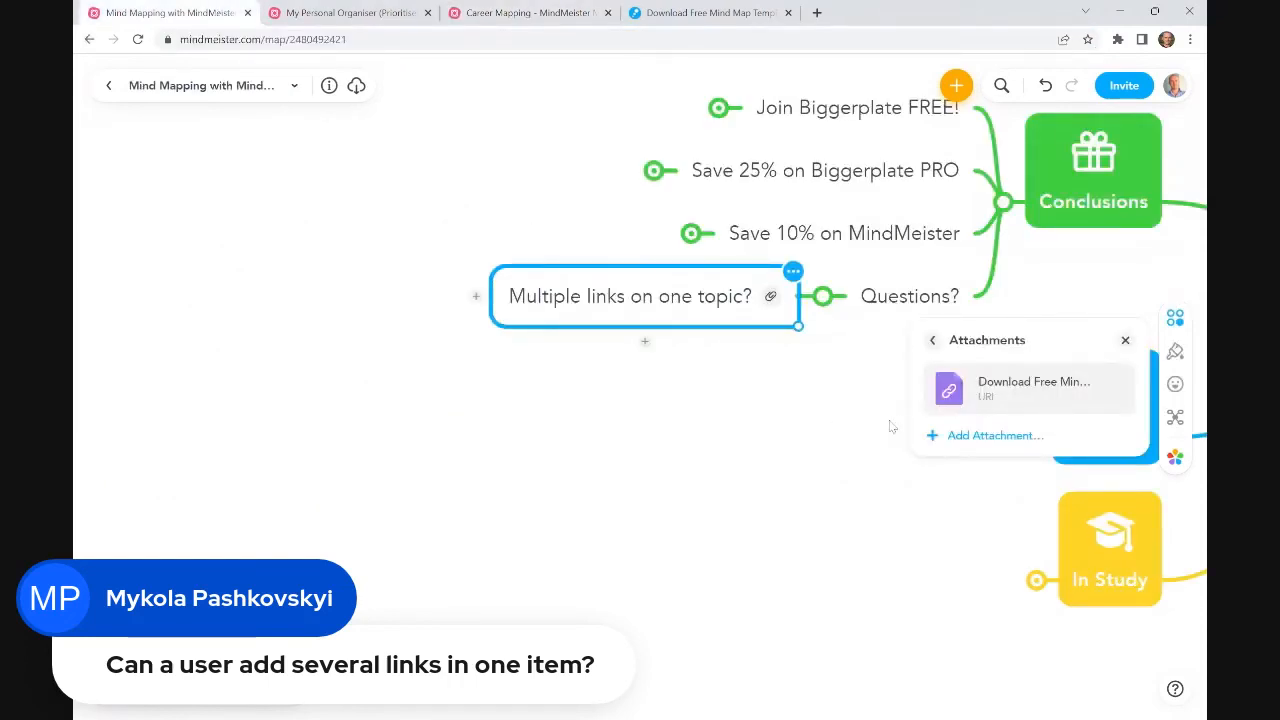
# Step: Try to add the copied Career Mapping address as a second link attachment on the "Multiple links on one topic?" topic
pyautogui.click(988, 438)
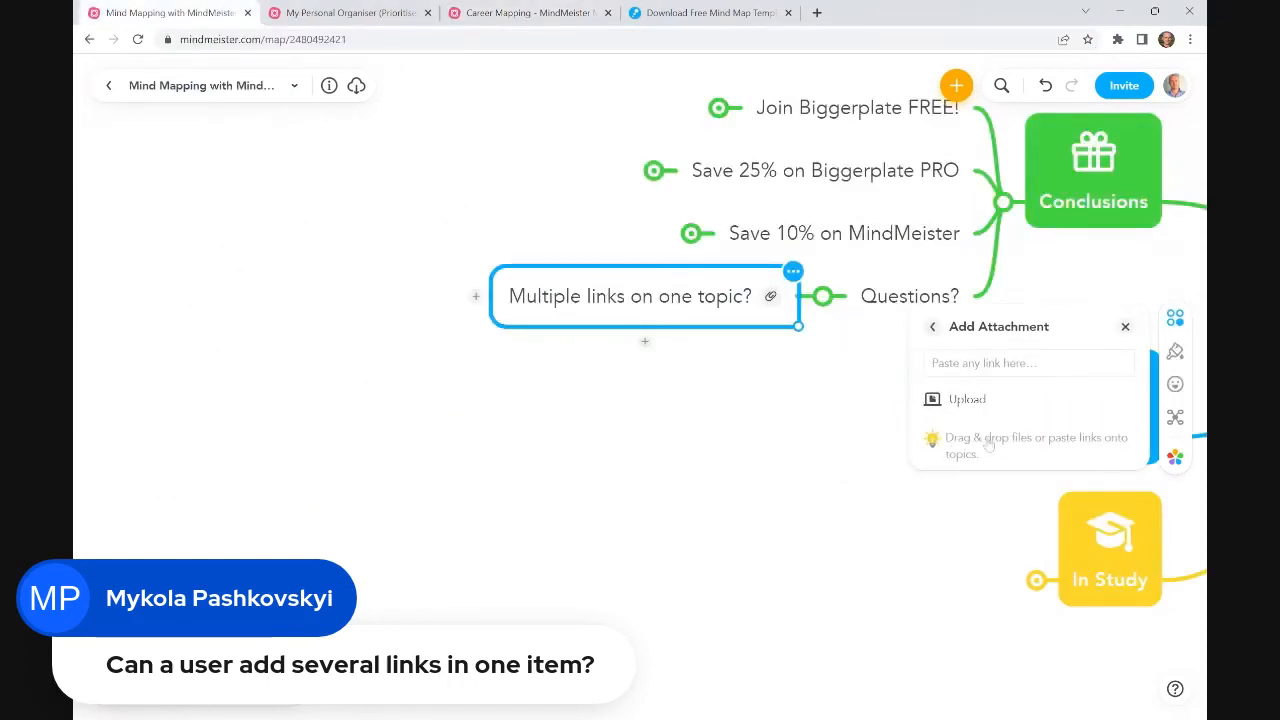
pyautogui.click(980, 364)
pyautogui.hotkey('ctrl', 'v')
pyautogui.click(1105, 424)
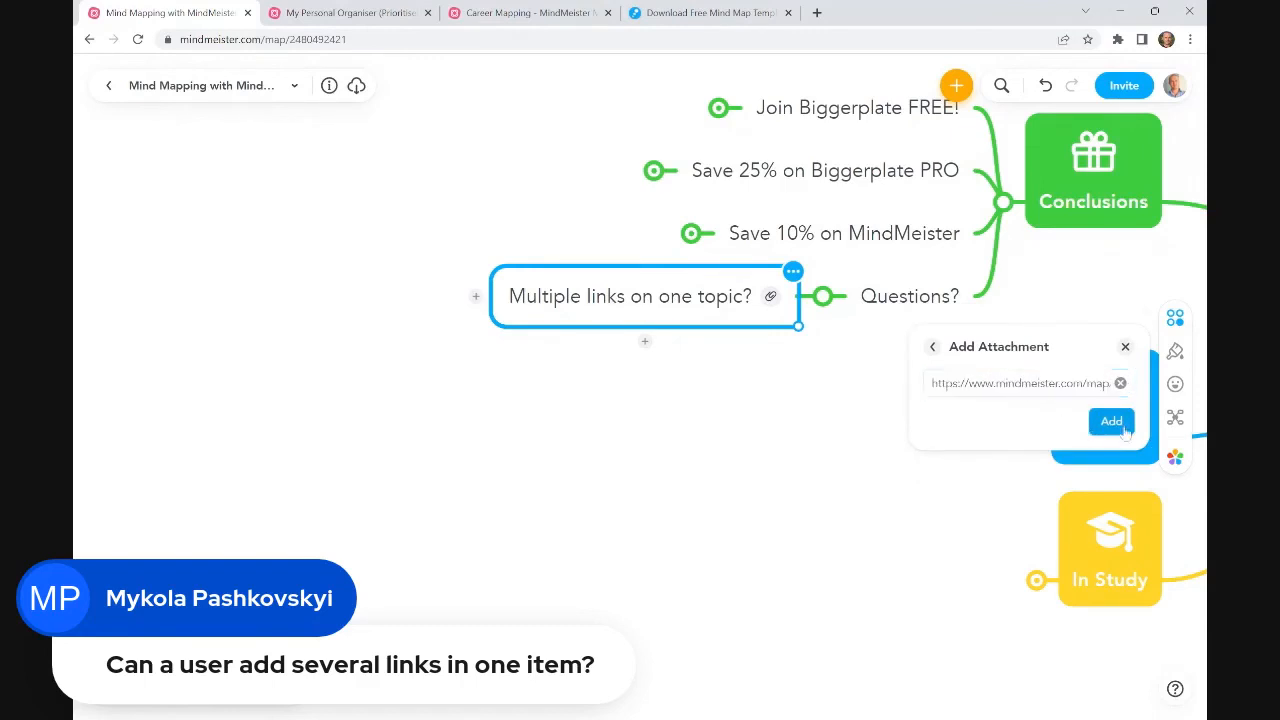
pyautogui.click(962, 488)
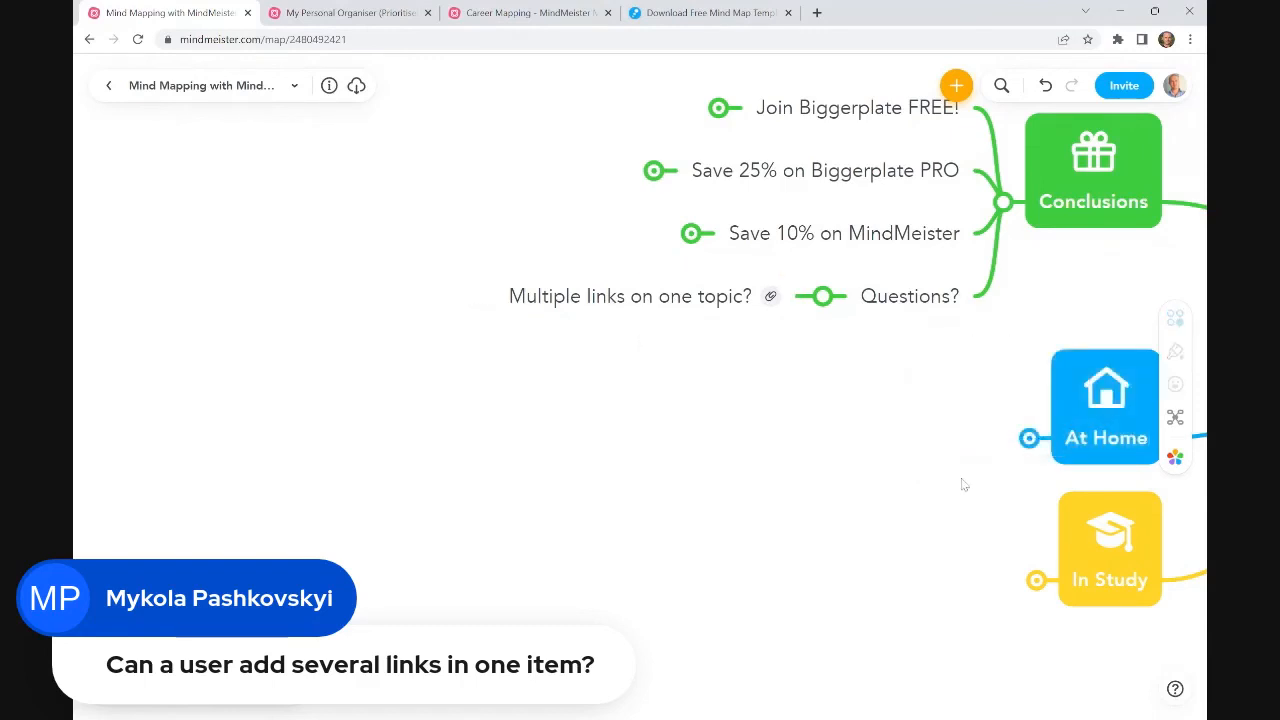
# Step: Reopen the attachments of "Multiple links on one topic?" and add the copied Career Mapping link once more
pyautogui.click(738, 309)
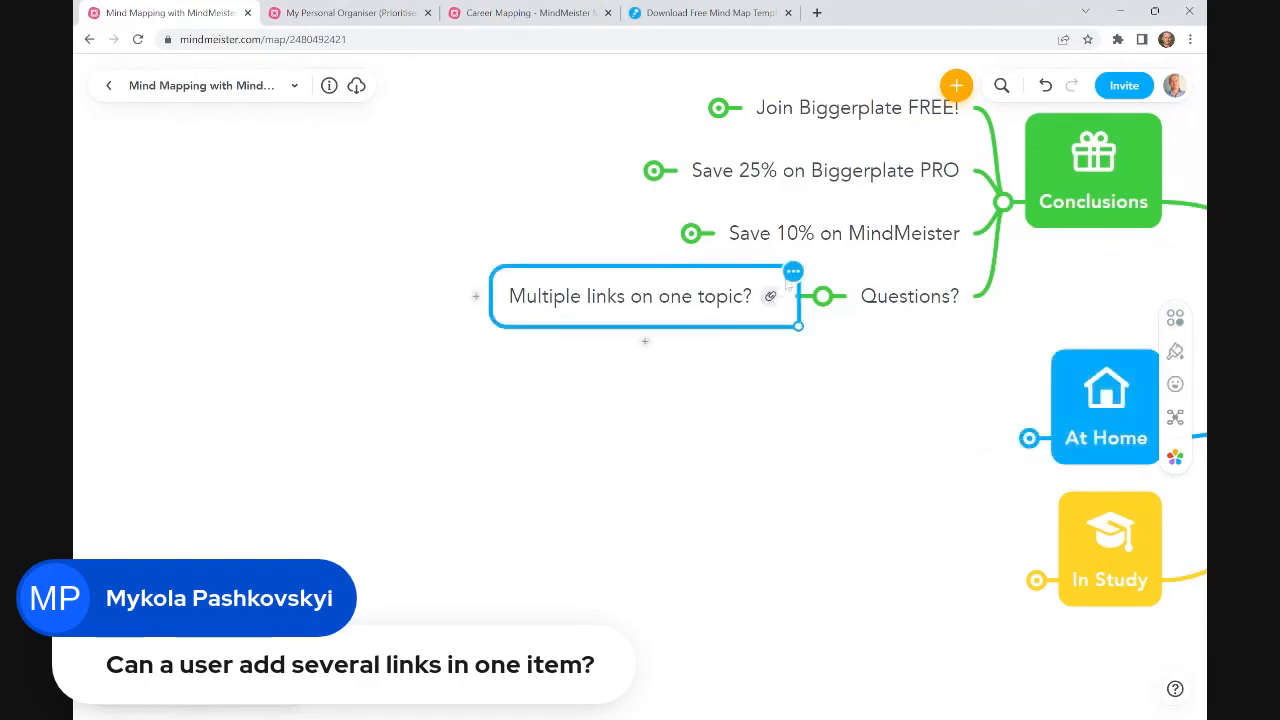
pyautogui.click(1175, 318)
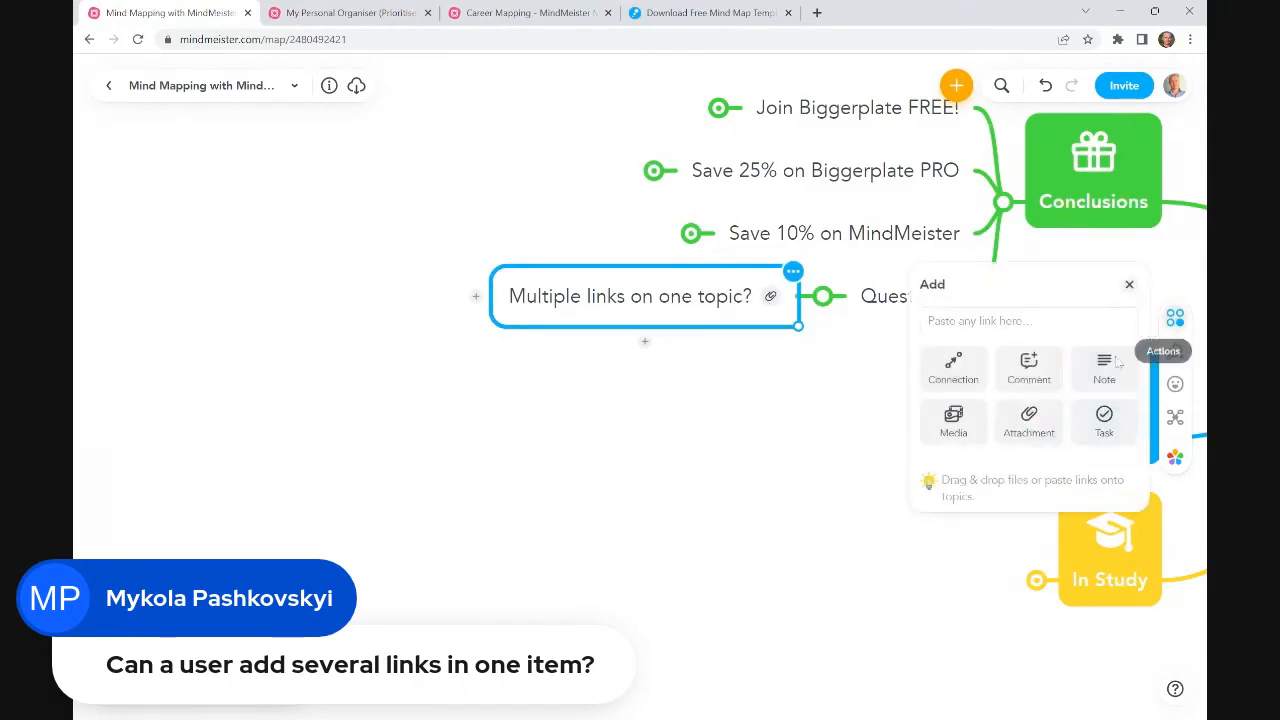
pyautogui.click(1030, 418)
pyautogui.click(933, 341)
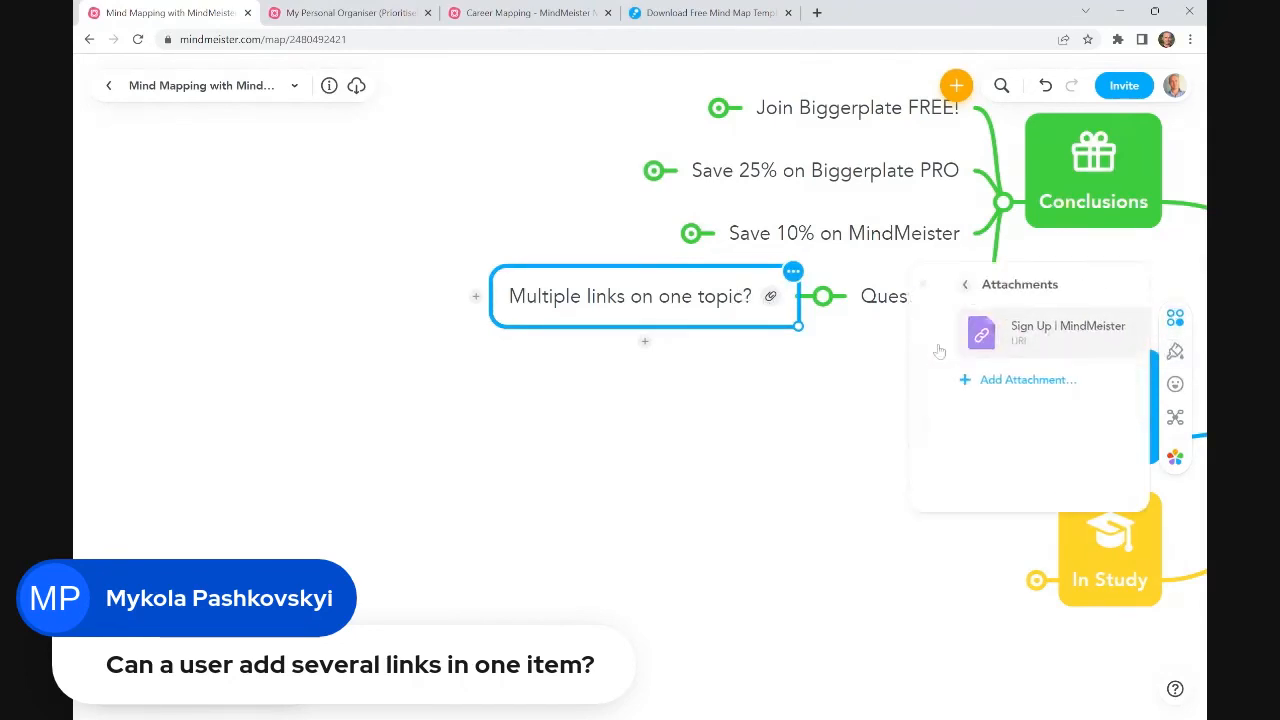
pyautogui.click(1030, 416)
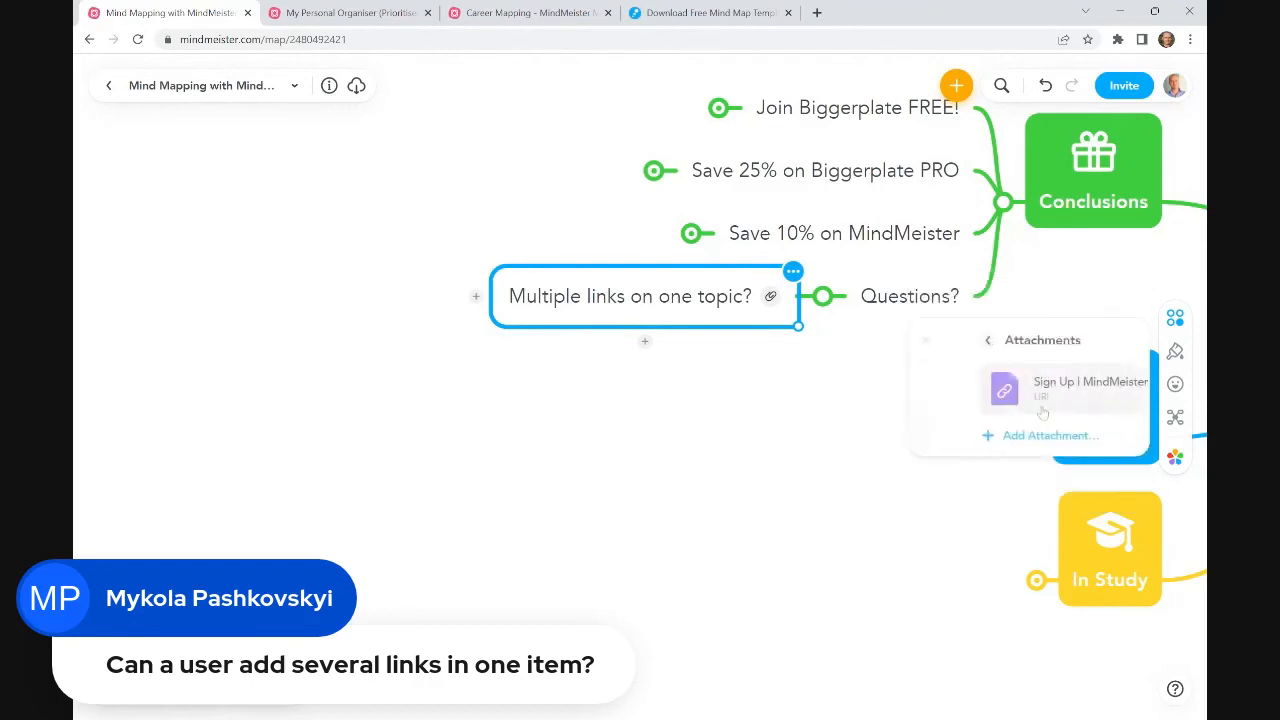
pyautogui.click(1003, 440)
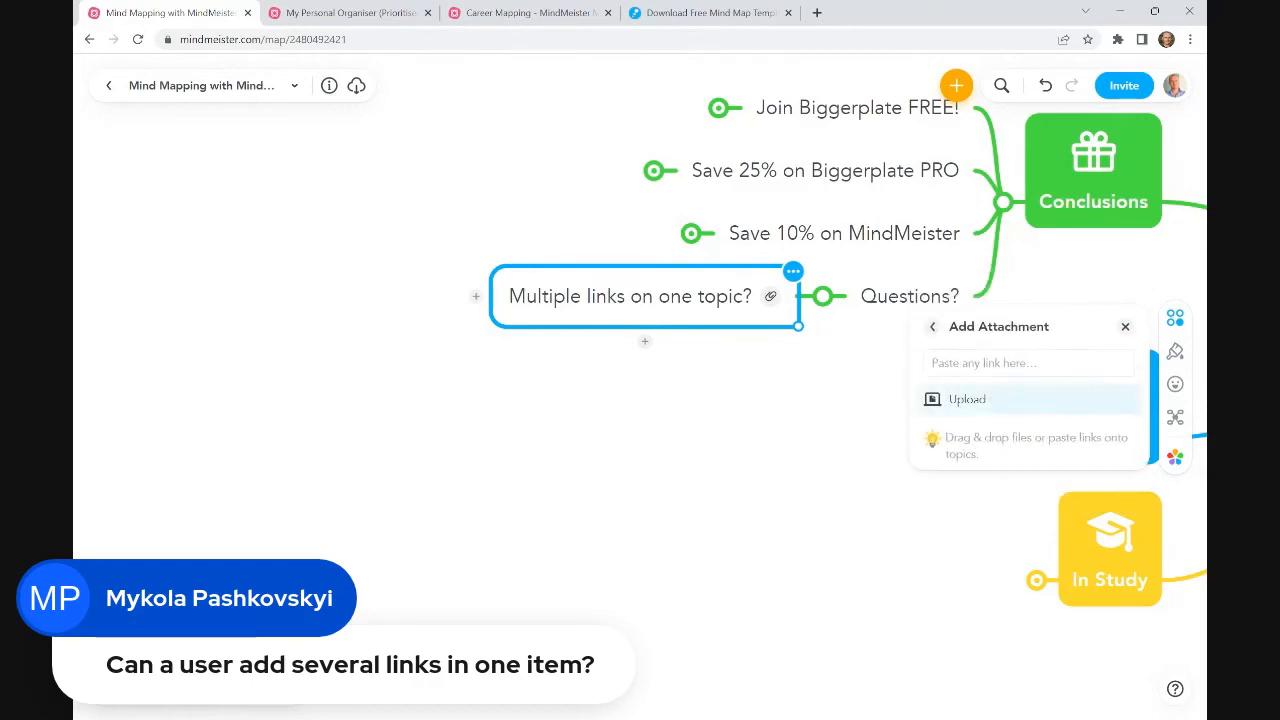
pyautogui.click(993, 365)
pyautogui.hotkey('ctrl', 'v')
pyautogui.click(1111, 422)
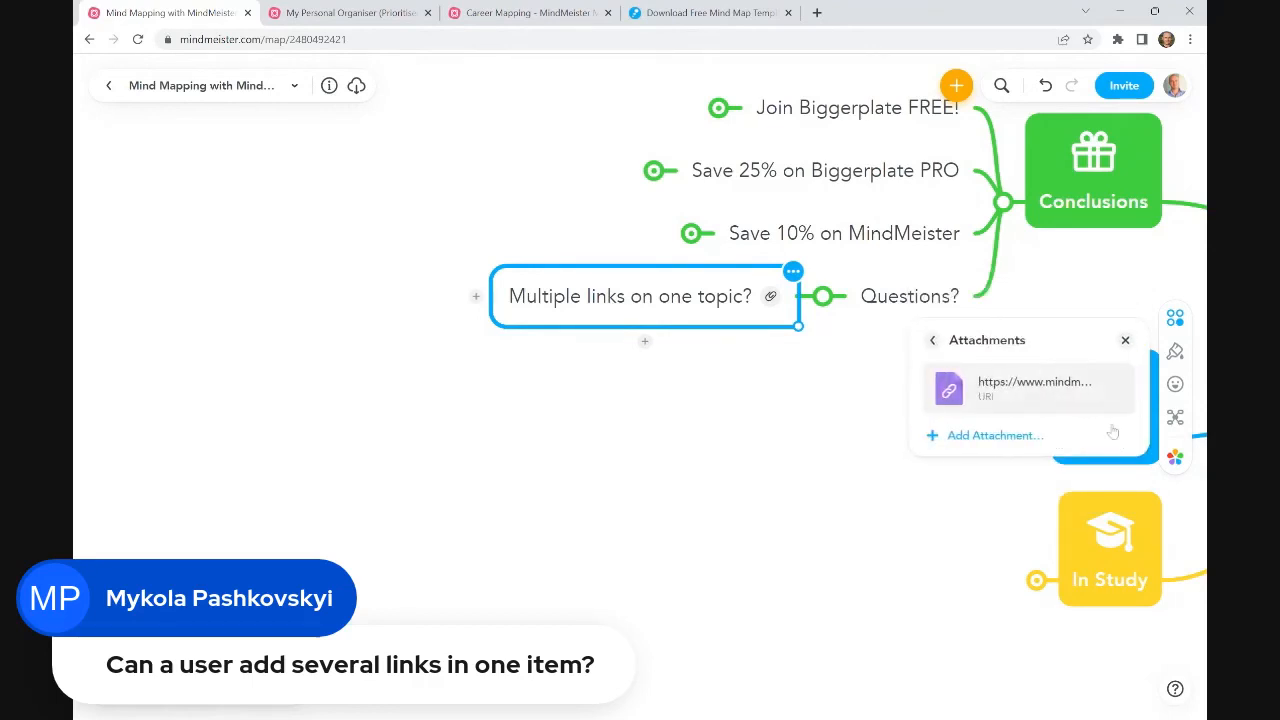
# Step: Upload the PDF whose name starts with "For Lauderdale" as a further attachment on the same topic
pyautogui.click(989, 440)
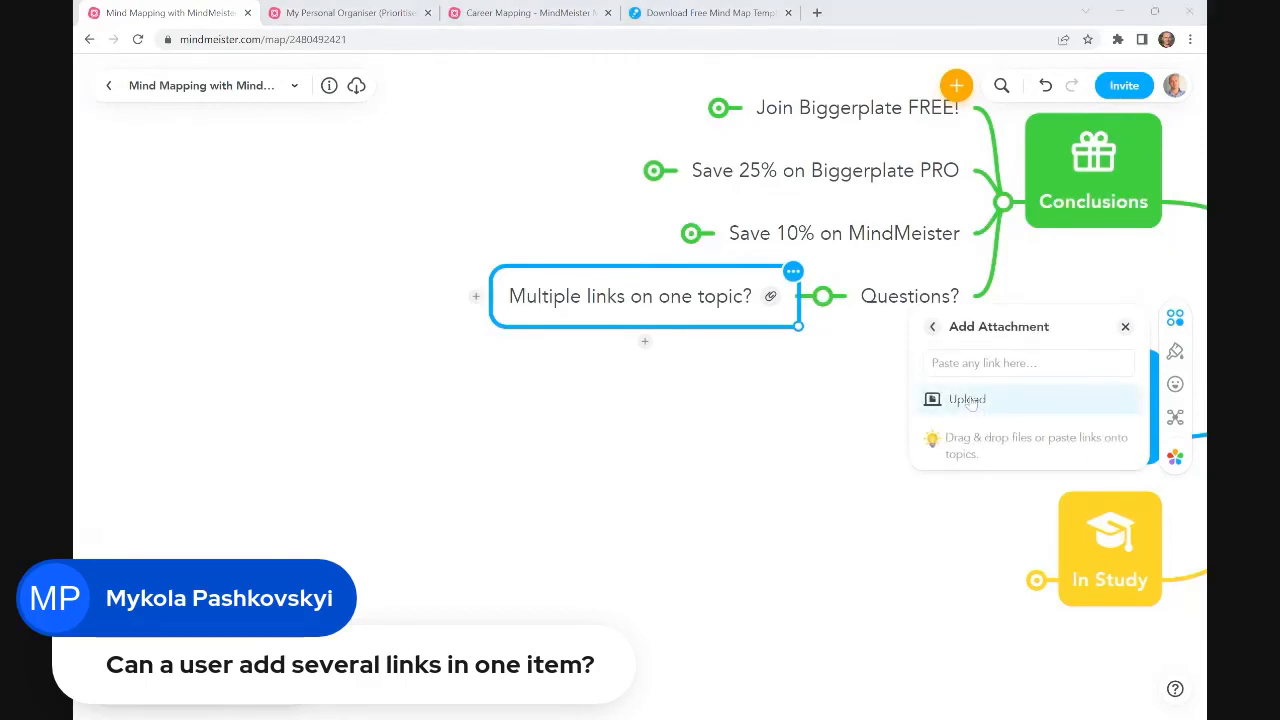
pyautogui.click(808, 356)
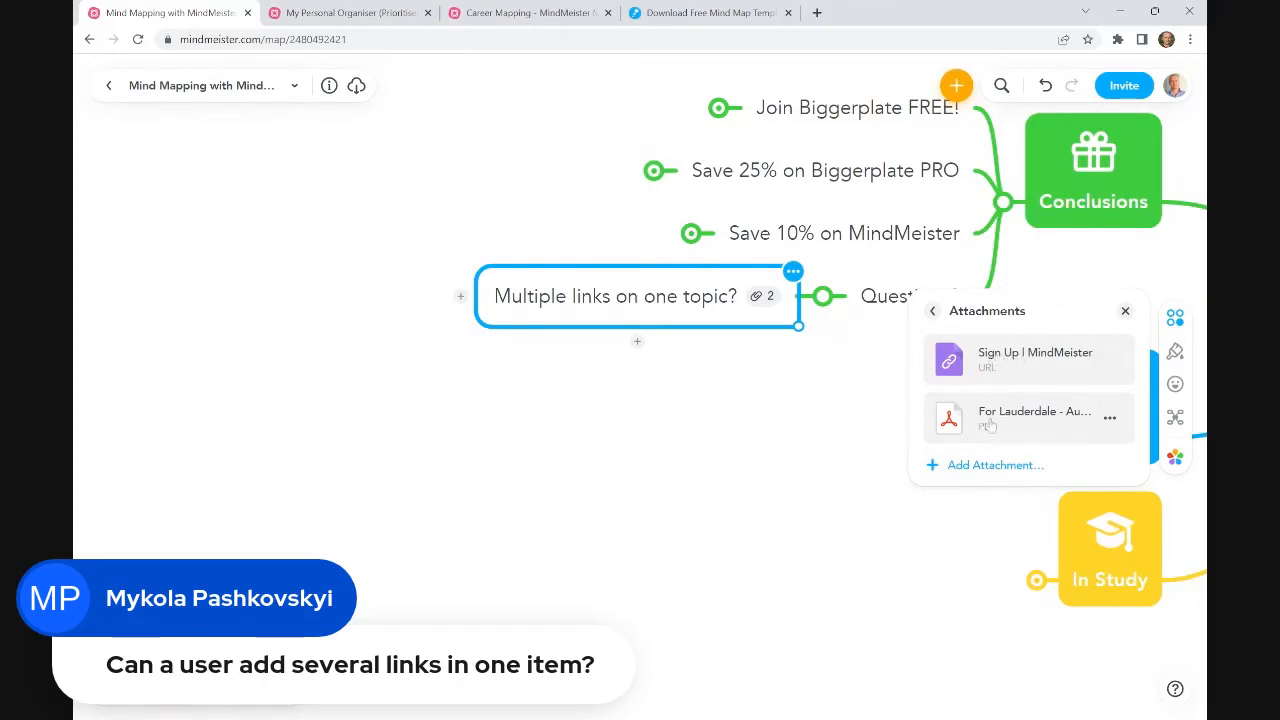
# Step: Upload the image Untitled.png as another attachment on the "Multiple links on one topic?" topic
pyautogui.click(960, 468)
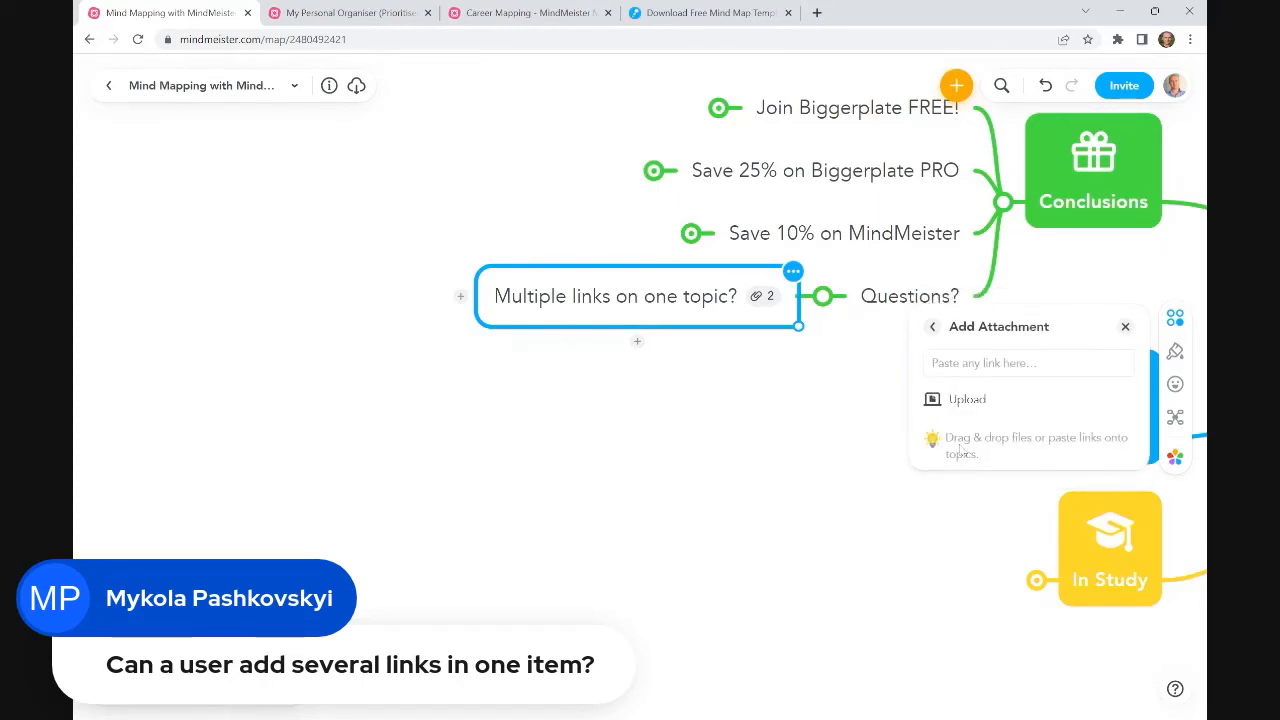
pyautogui.click(953, 413)
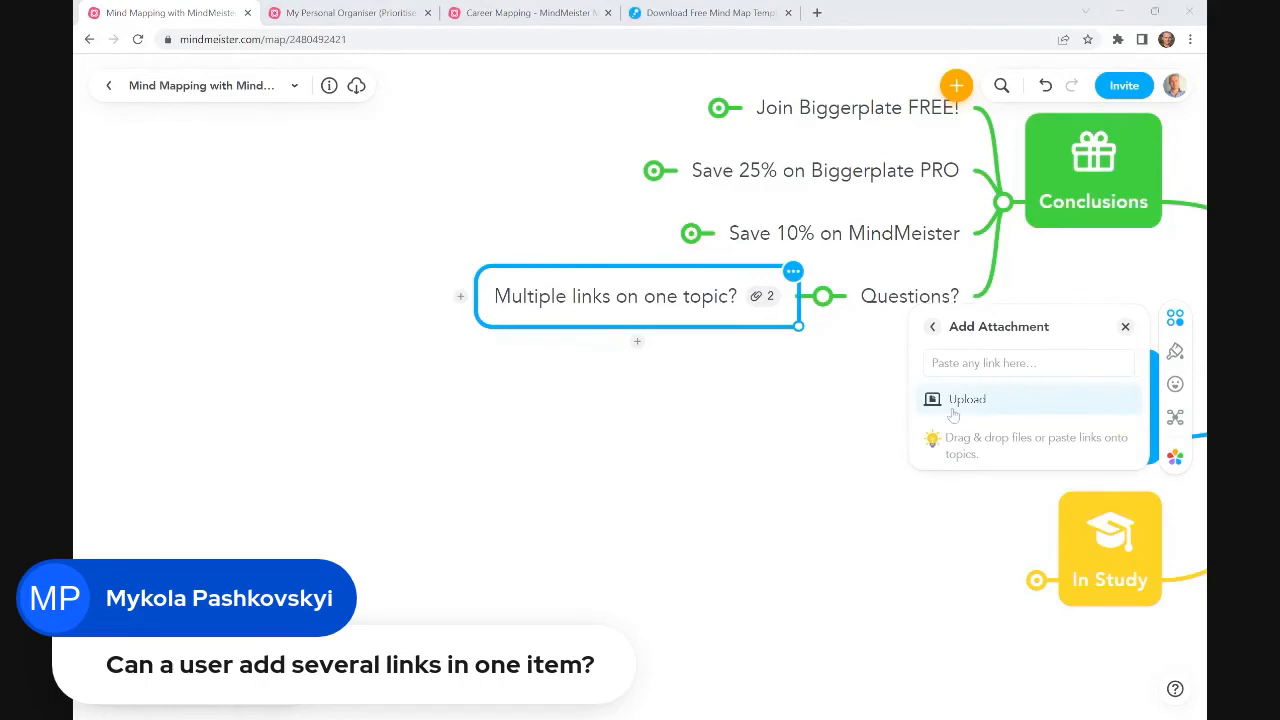
pyautogui.doubleClick(890, 418)
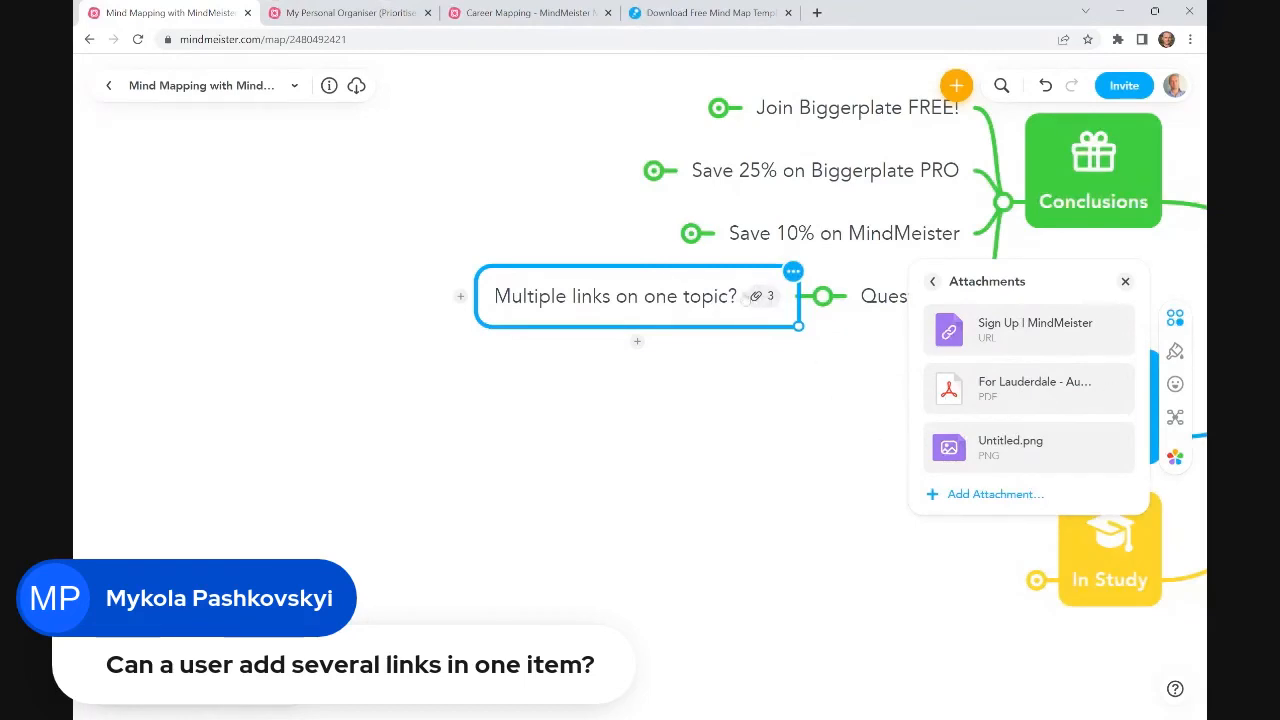
# Step: Copy the web address of Biggerplate's Business Mind Maps page and return to the Mind Mapping with MindMeister map
pyautogui.click(987, 496)
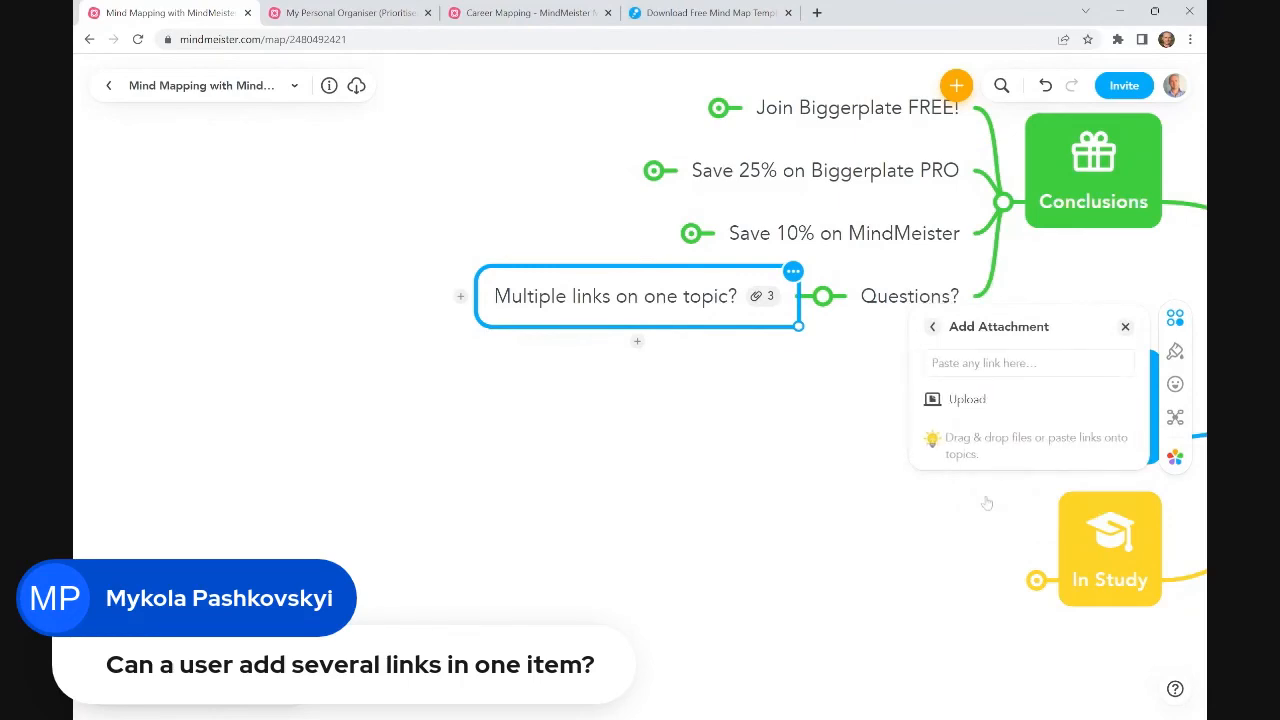
pyautogui.click(712, 11)
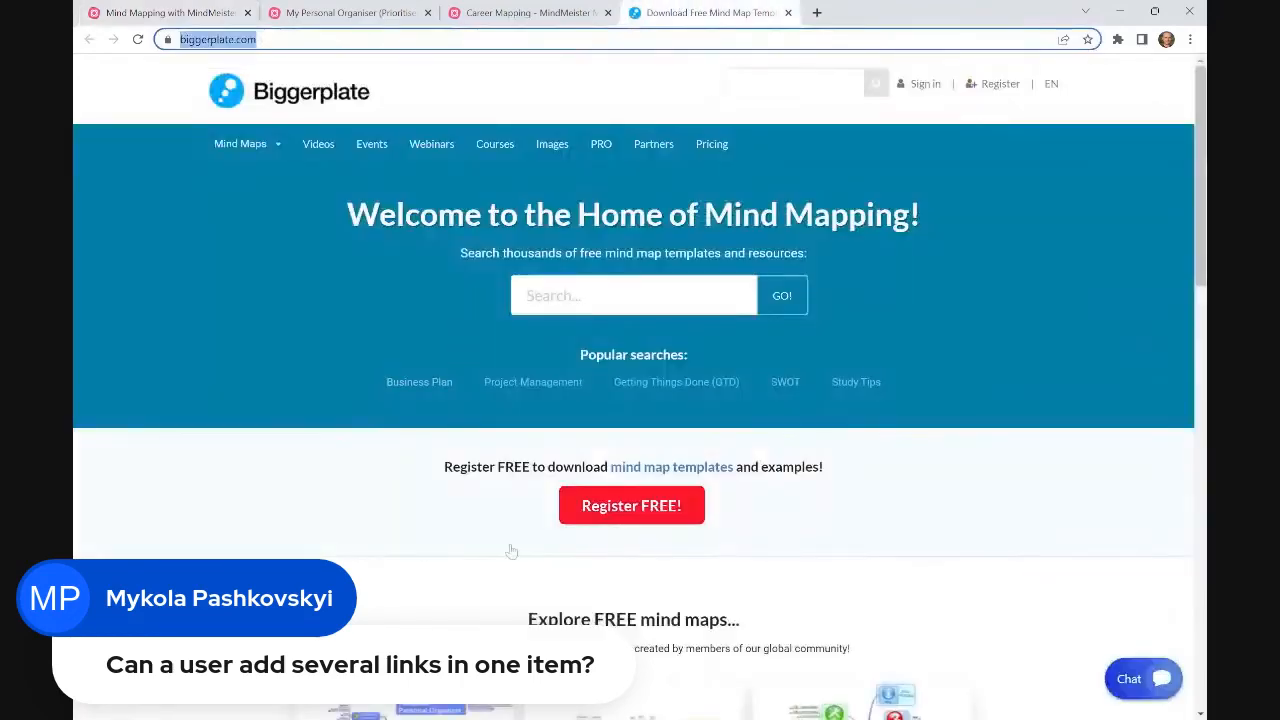
pyautogui.scroll(-3, 510, 551)
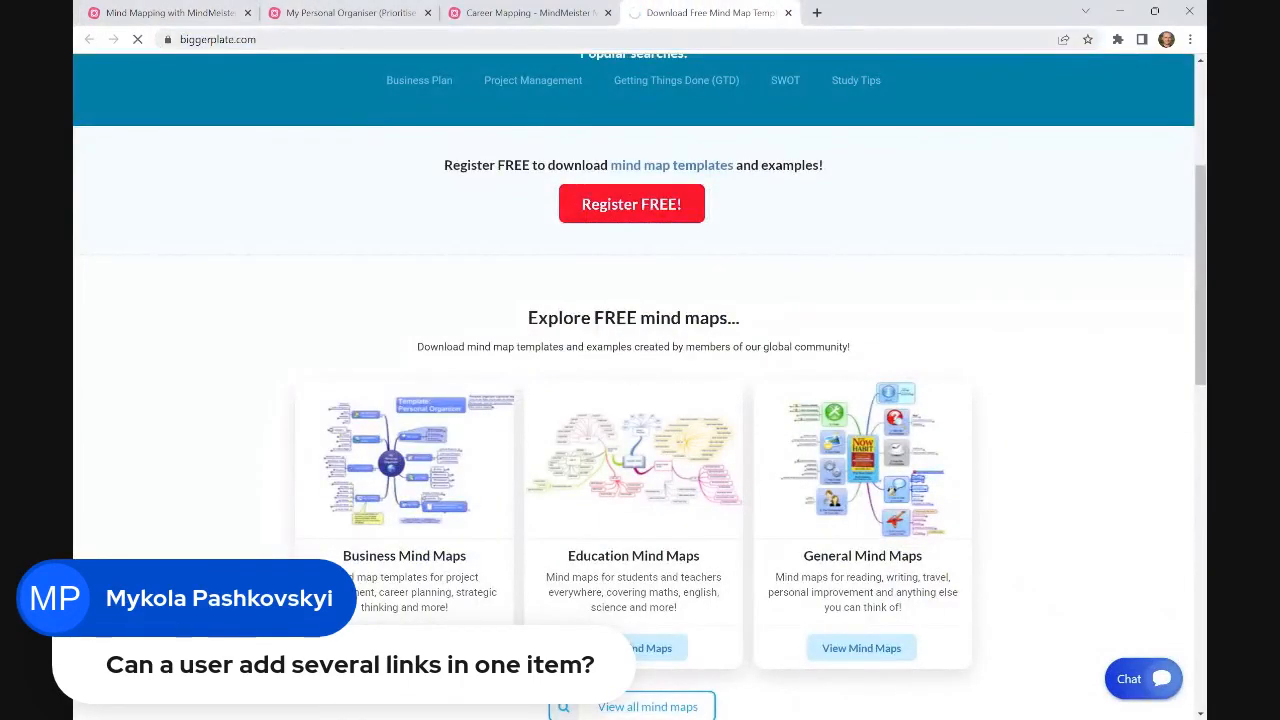
pyautogui.click(175, 14)
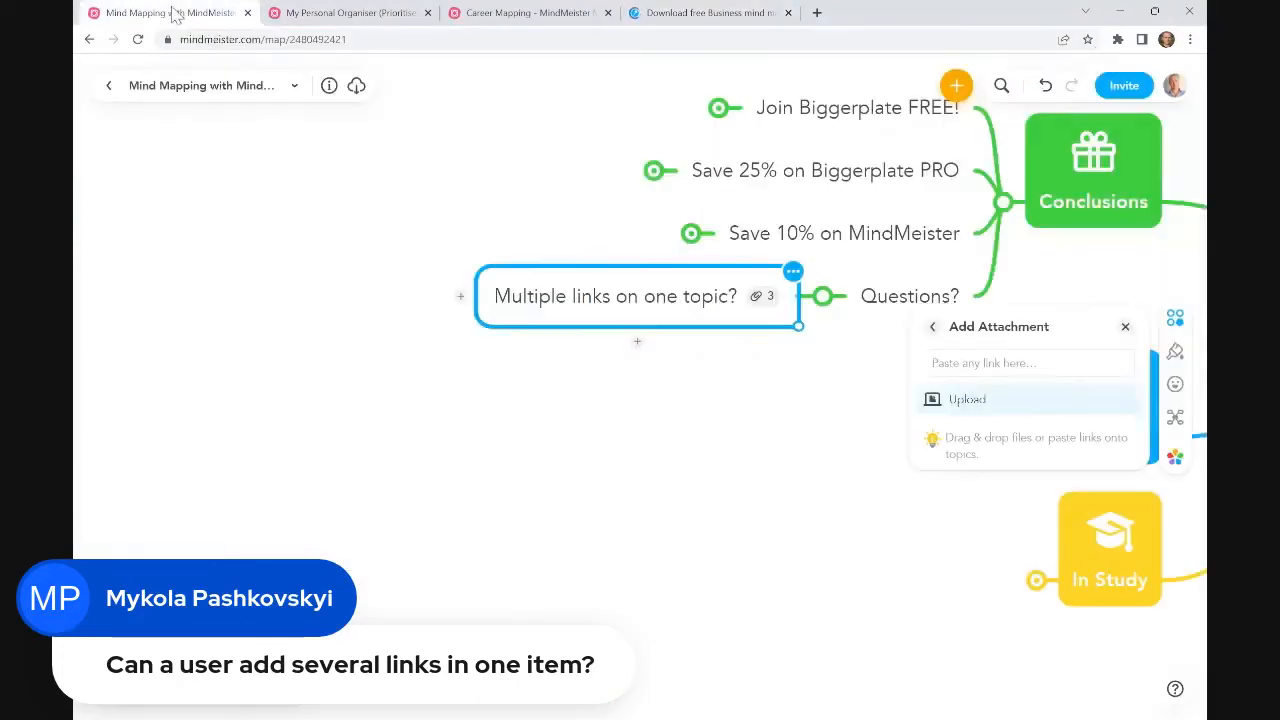
# Step: Add the copied Business Mind Maps link as an attachment on the "Multiple links on one topic?" topic and deselect the topic
pyautogui.click(931, 327)
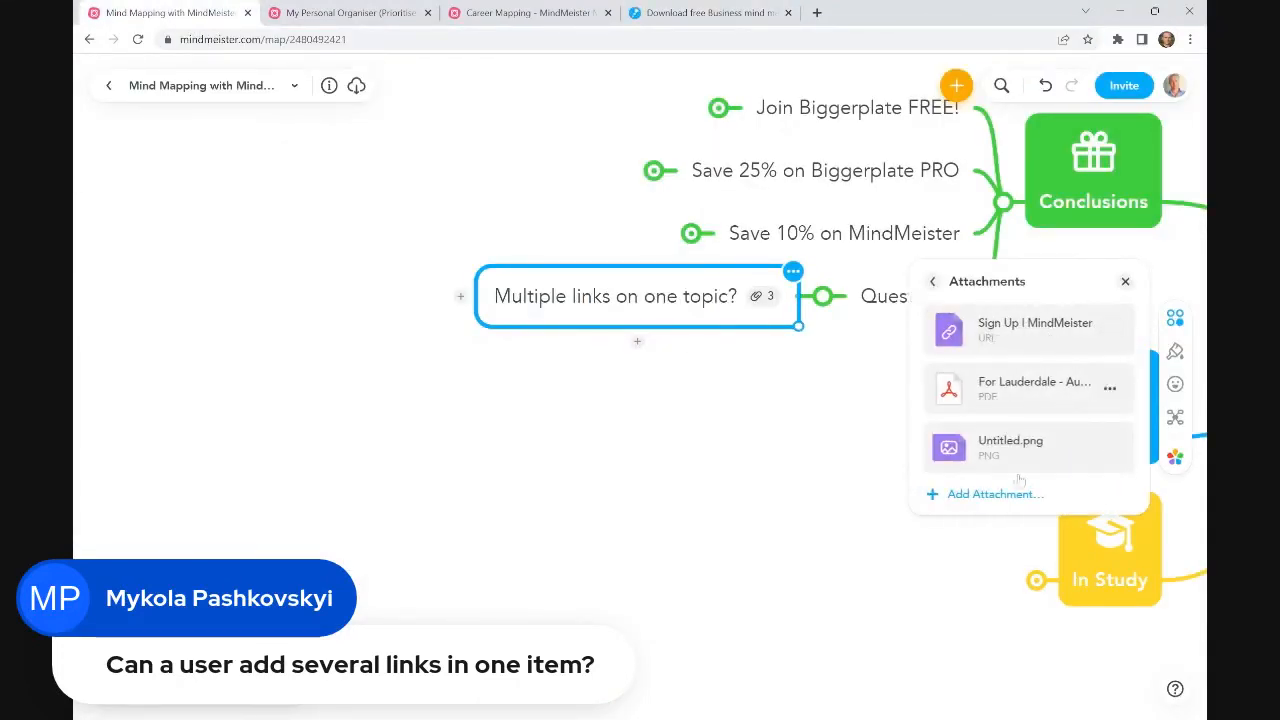
pyautogui.click(995, 494)
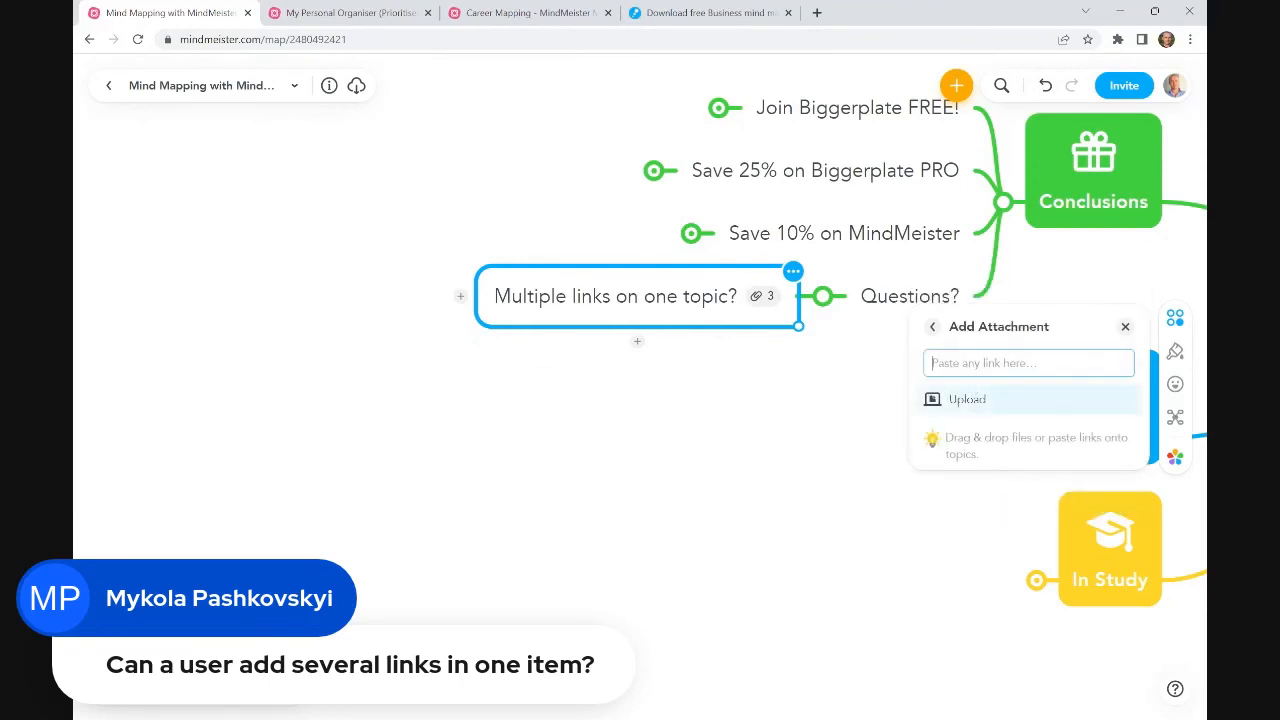
pyautogui.hotkey('ctrl', 'v')
pyautogui.click(1110, 427)
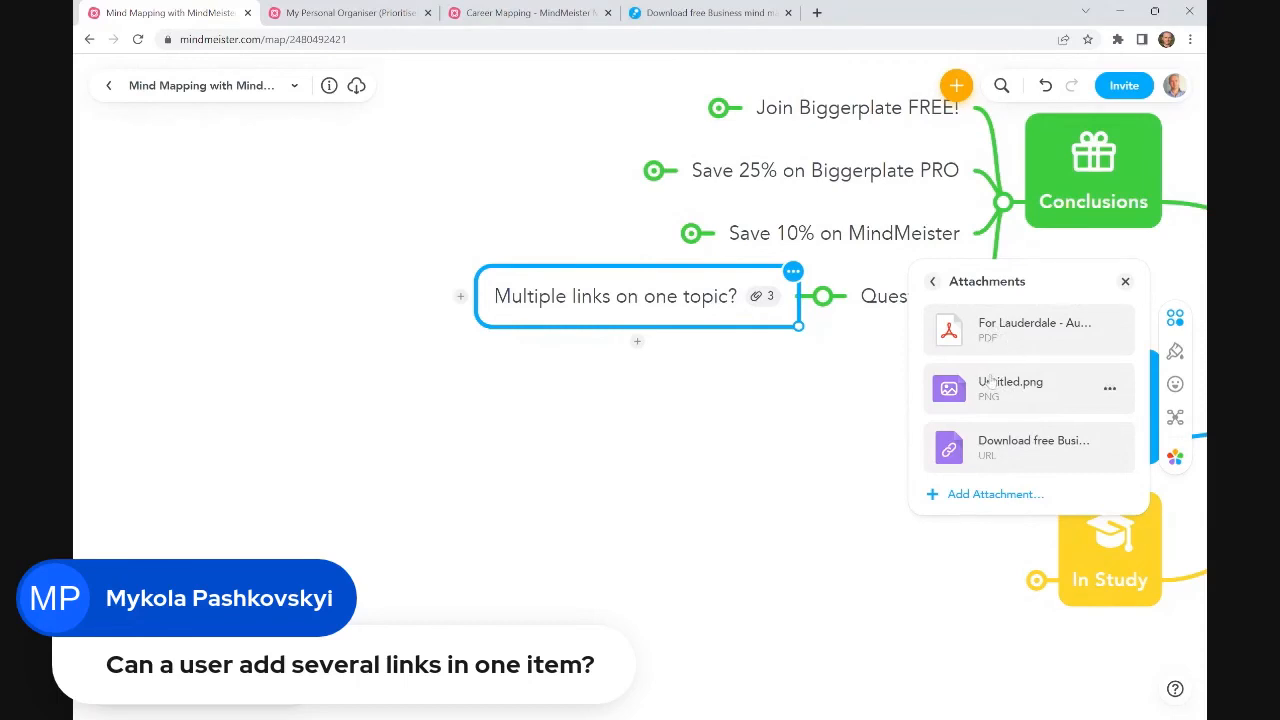
pyautogui.click(848, 440)
pyautogui.moveTo(854, 394); pyautogui.dragTo(515, 422)
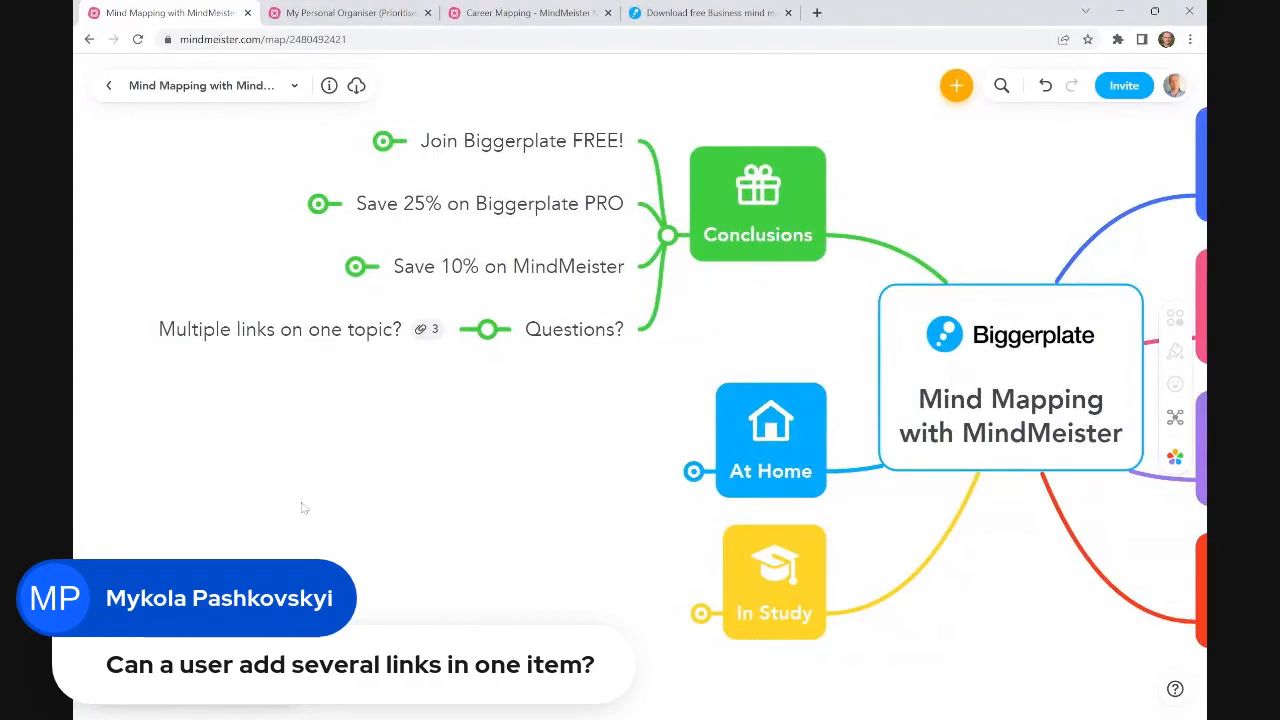
# Step: Check the map's export options under both the mind map formats and the common file formats, and close them without exporting
pyautogui.click(186, 706)
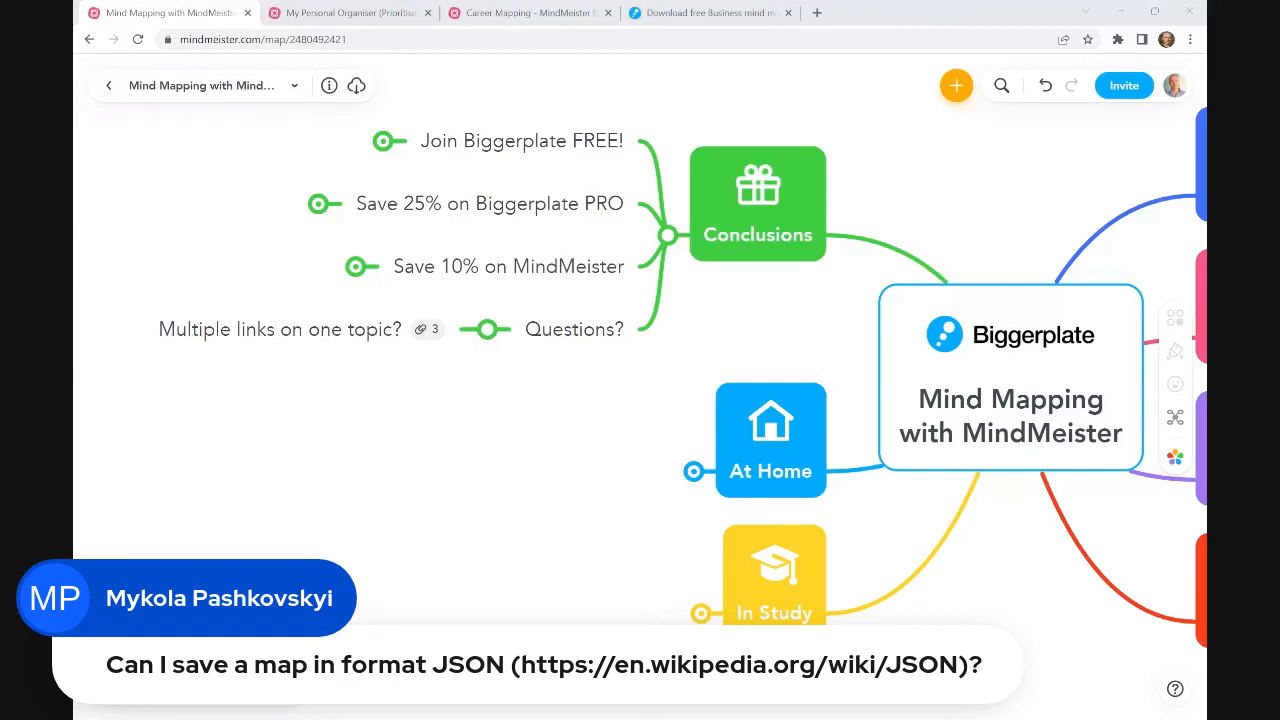
pyautogui.click(356, 85)
pyautogui.click(340, 128)
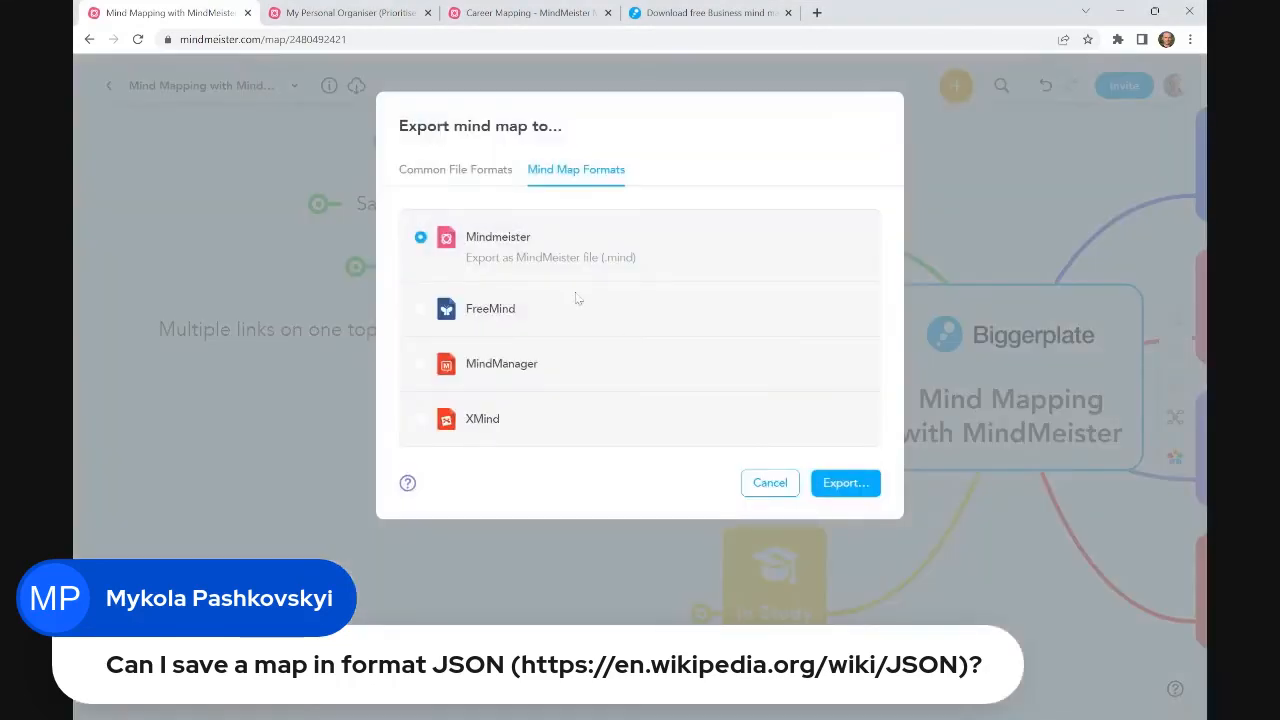
pyautogui.click(469, 172)
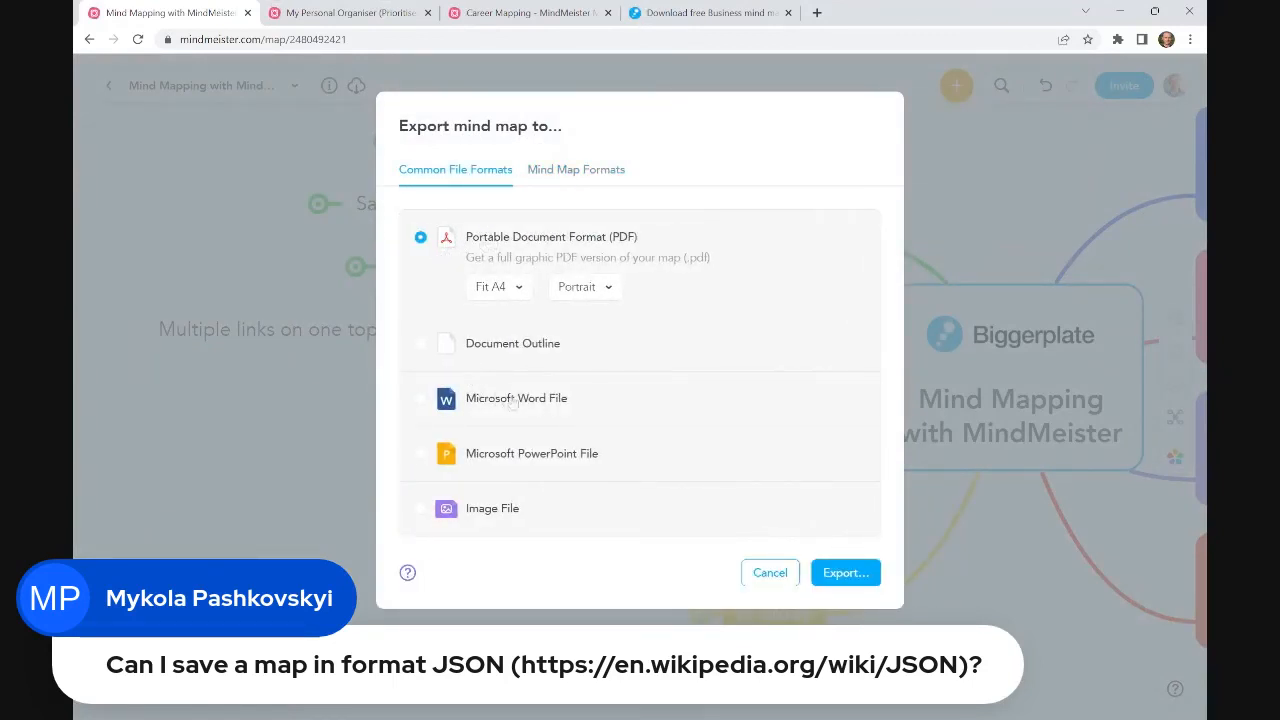
pyautogui.click(553, 172)
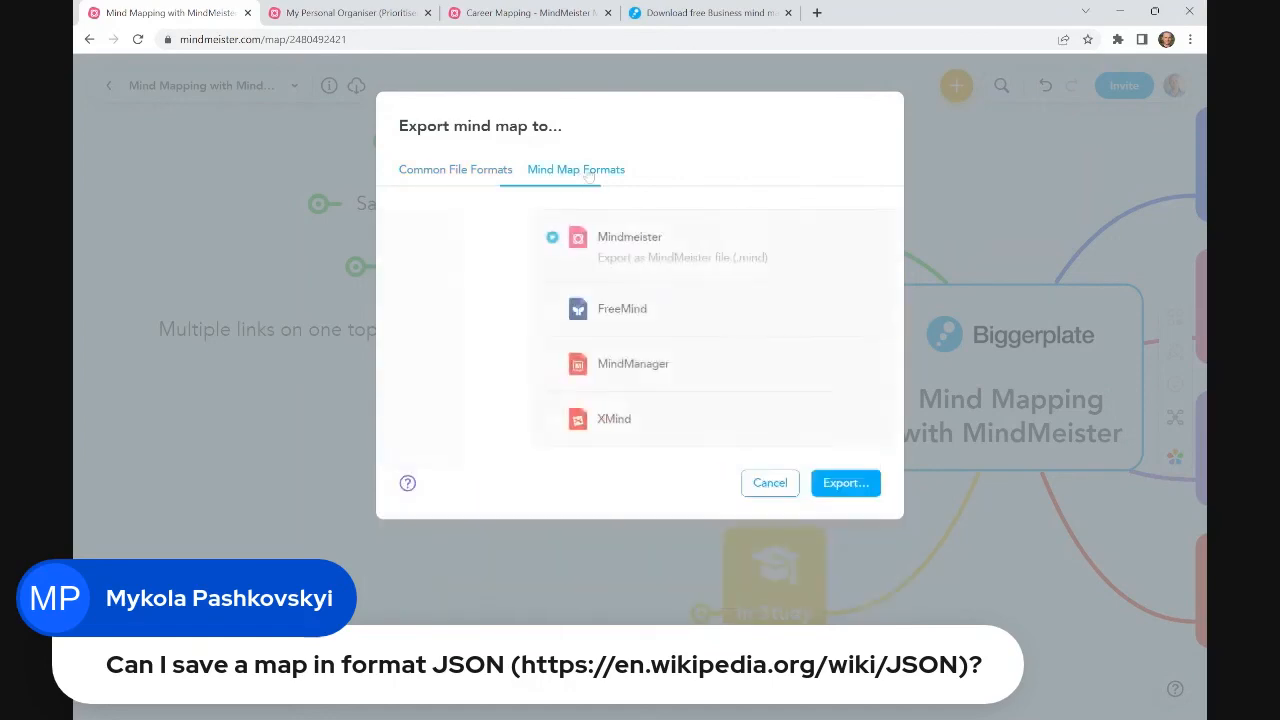
pyautogui.click(452, 174)
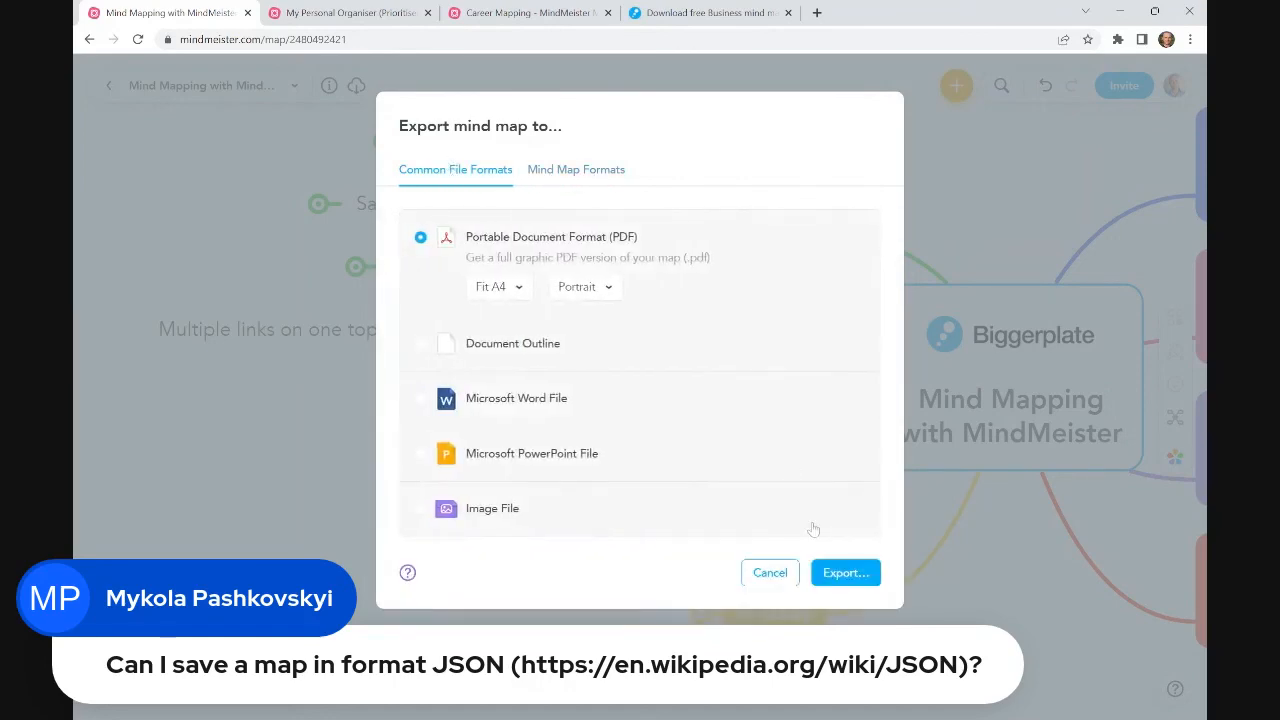
pyautogui.click(771, 577)
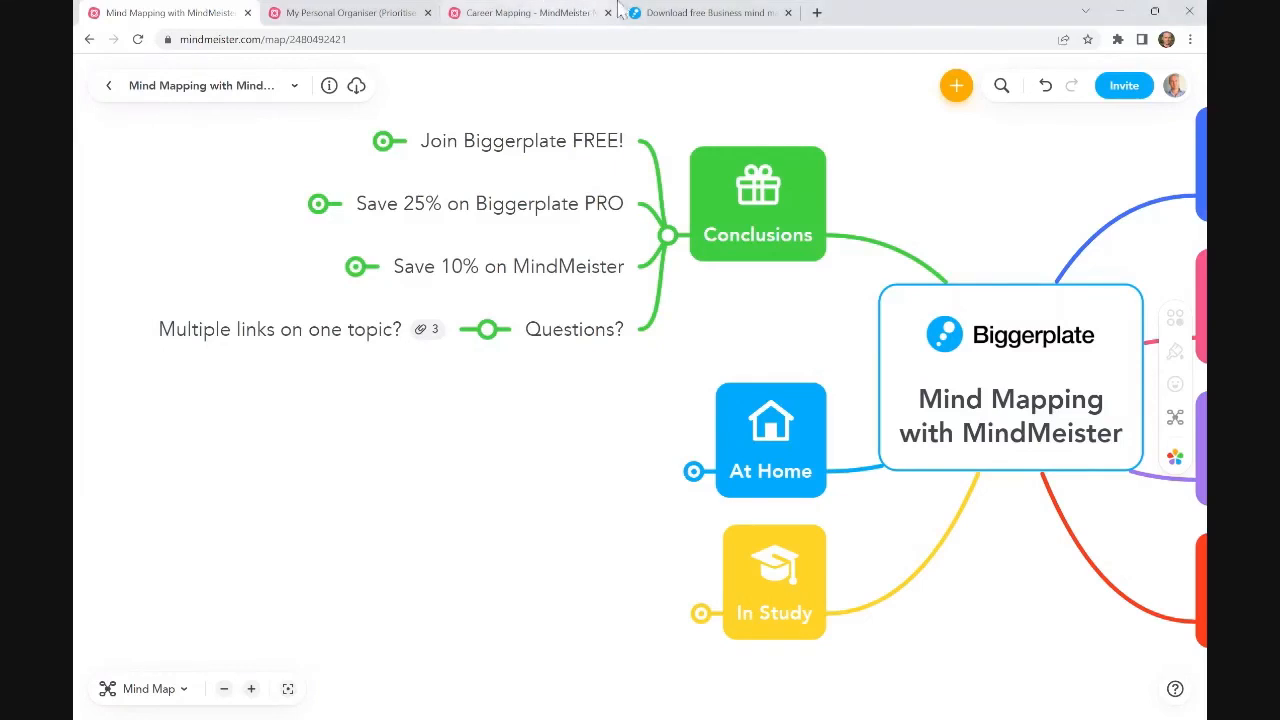
# Step: Switch to the Biggerplate site and open its library of all mind maps
pyautogui.click(674, 10)
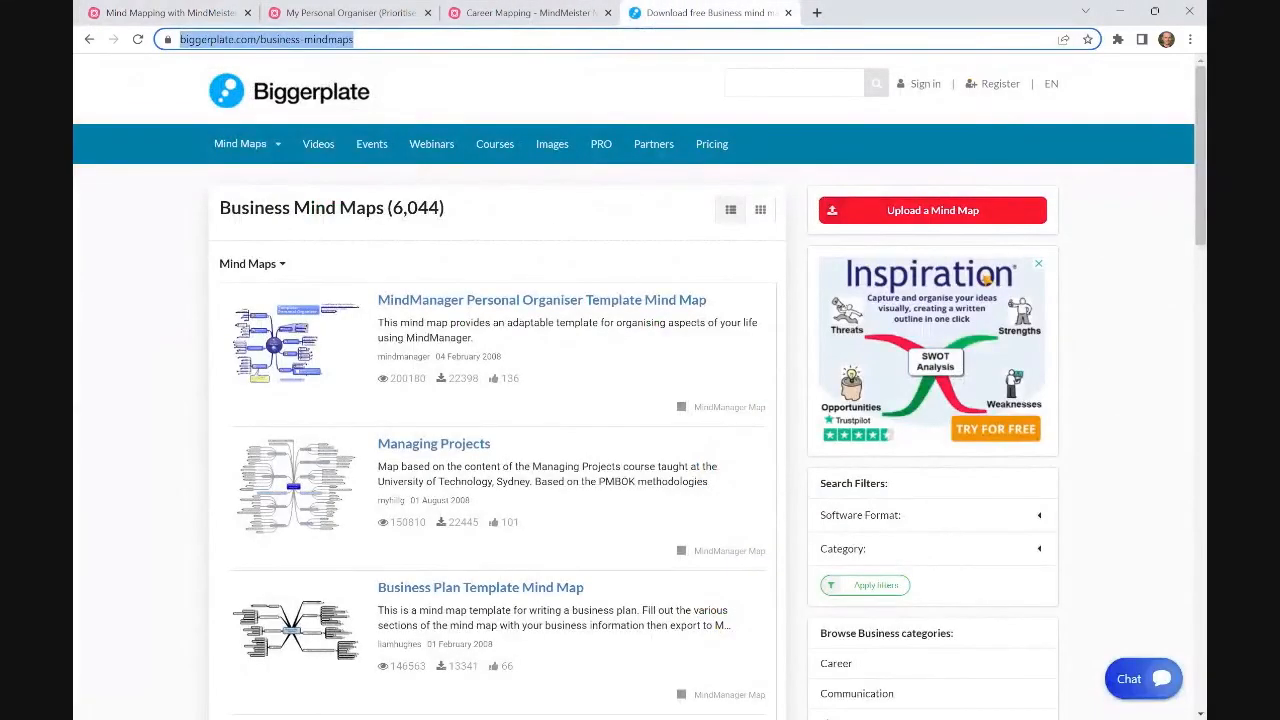
pyautogui.click(249, 149)
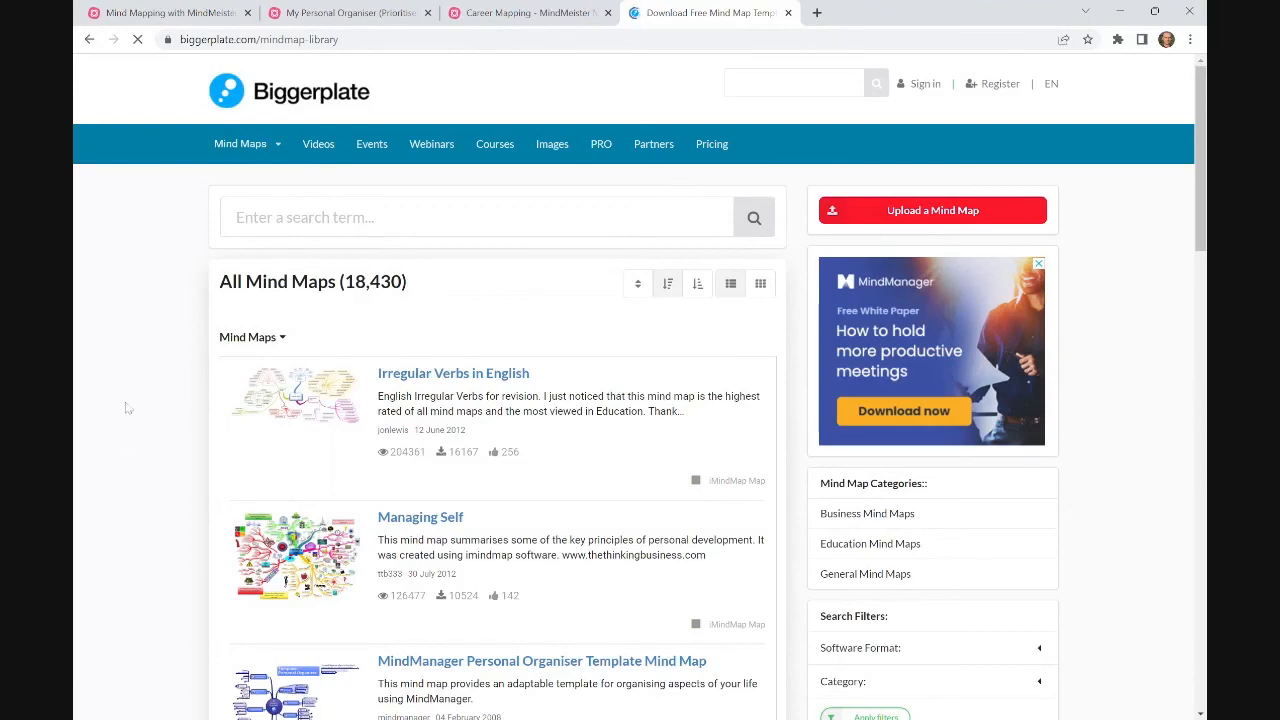
pyautogui.click(267, 148)
pyautogui.click(244, 183)
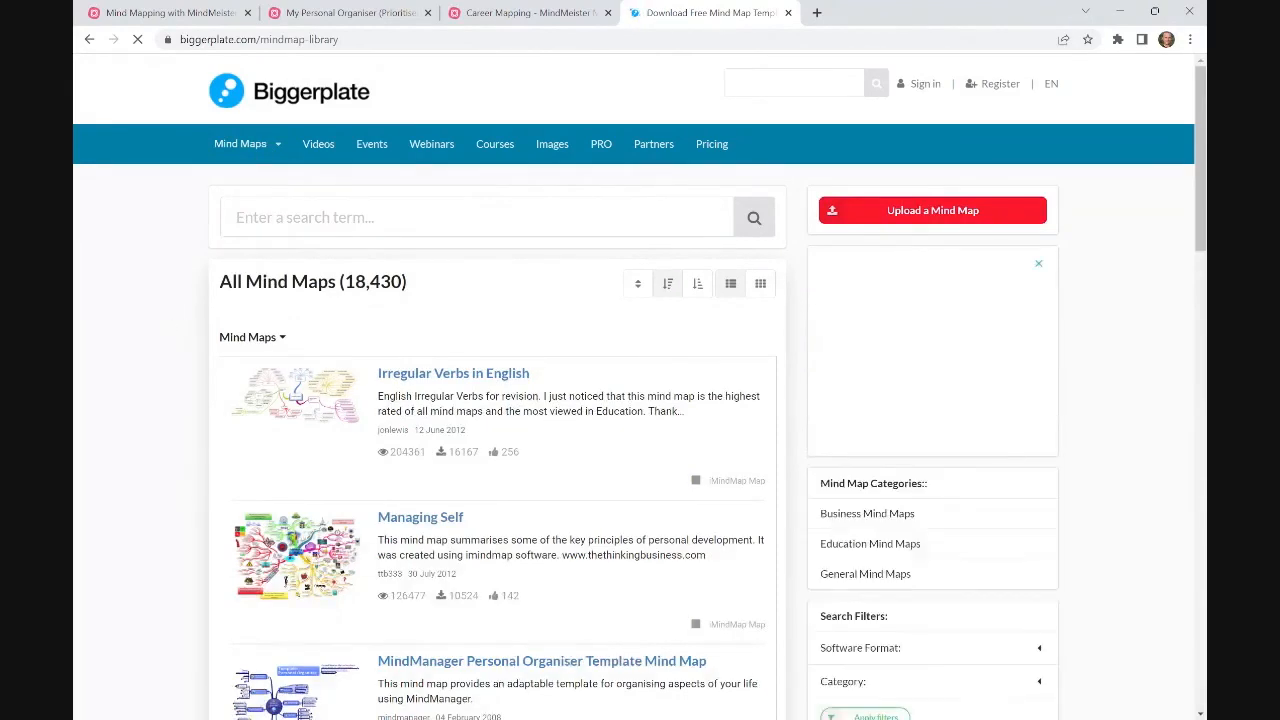
# Step: Filter the mind map library to the MindMeister software format only and look through the filtered maps
pyautogui.scroll(-2, 171, 326)
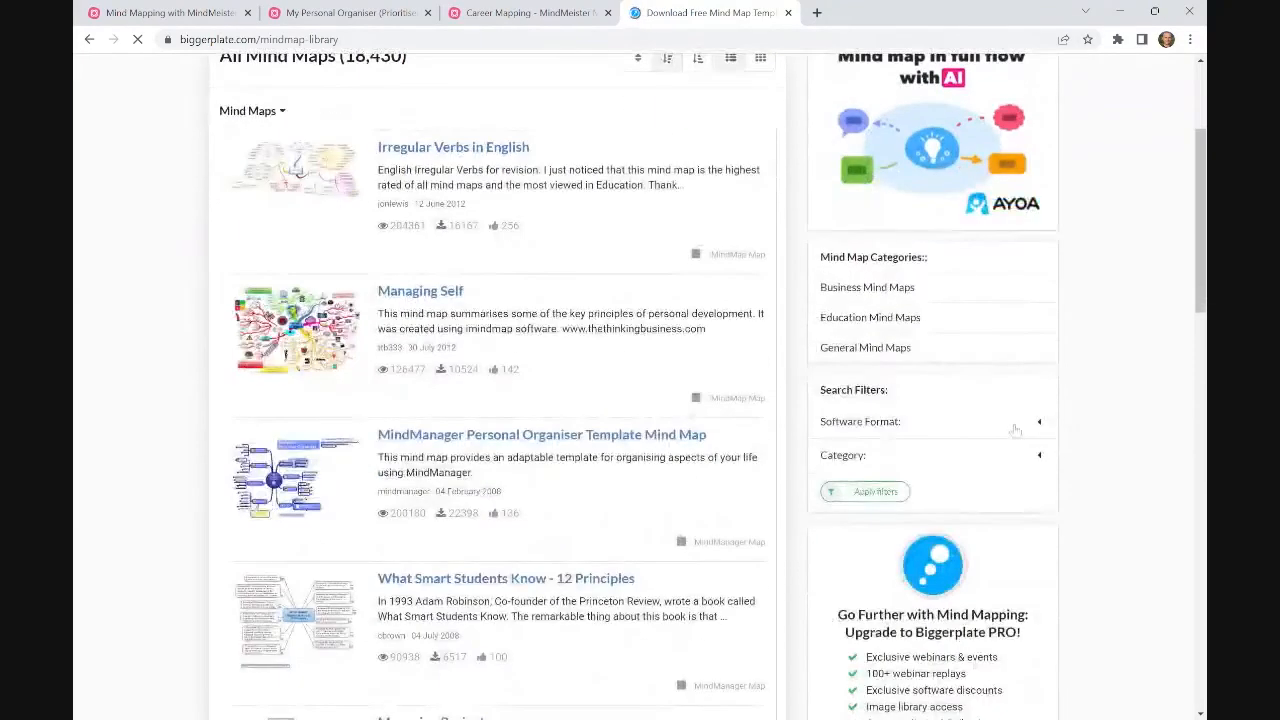
pyautogui.click(1034, 421)
pyautogui.scroll(-1, 947, 436)
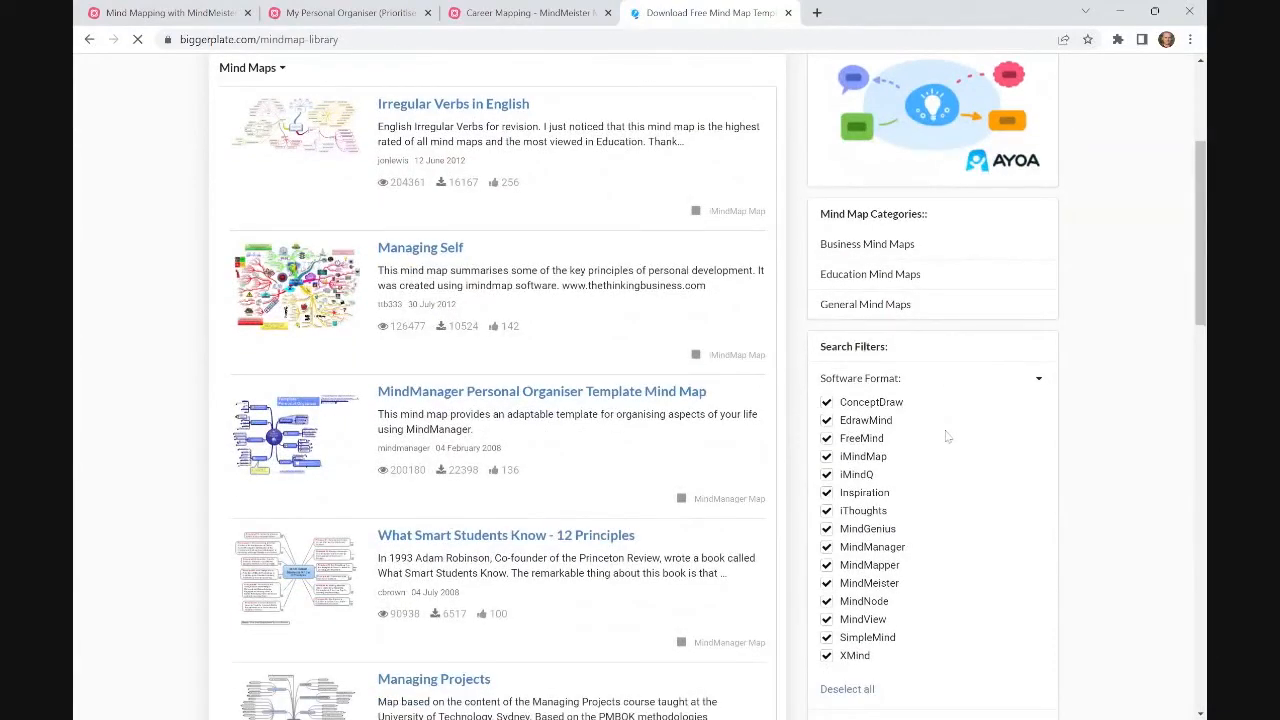
pyautogui.scroll(-1, 947, 436)
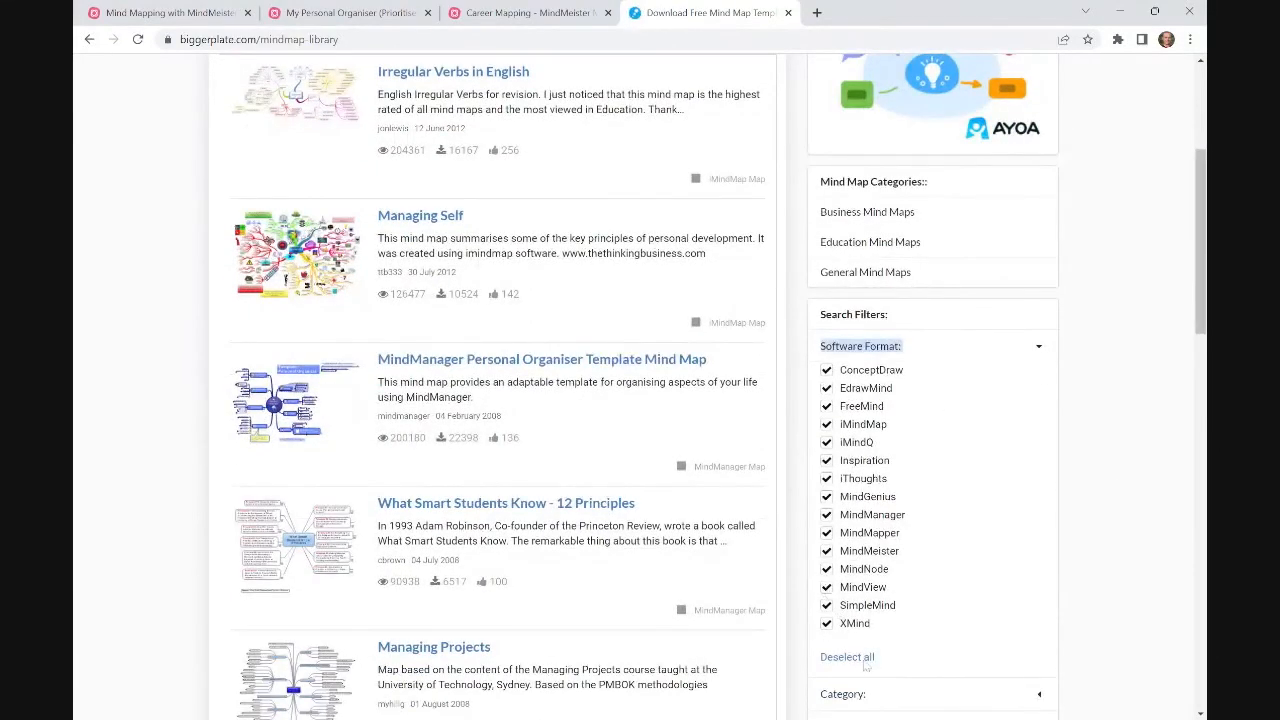
pyautogui.click(852, 659)
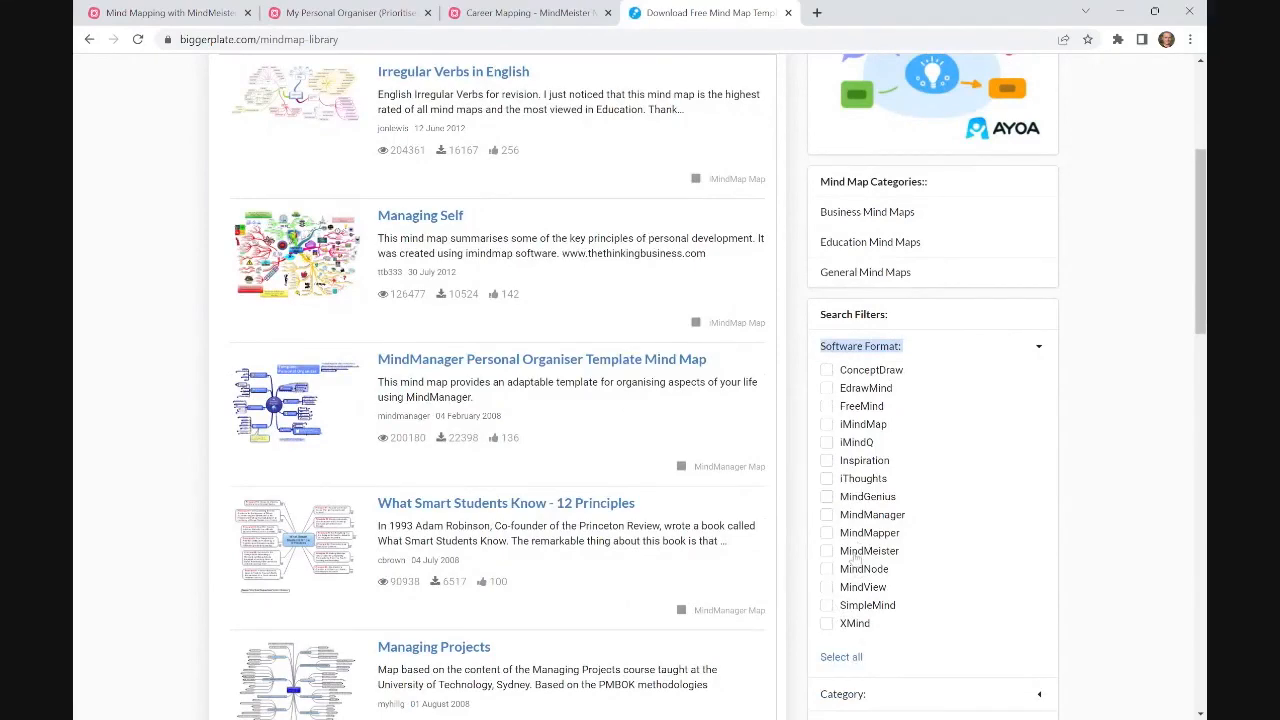
pyautogui.click(828, 552)
pyautogui.scroll(-3, 833, 557)
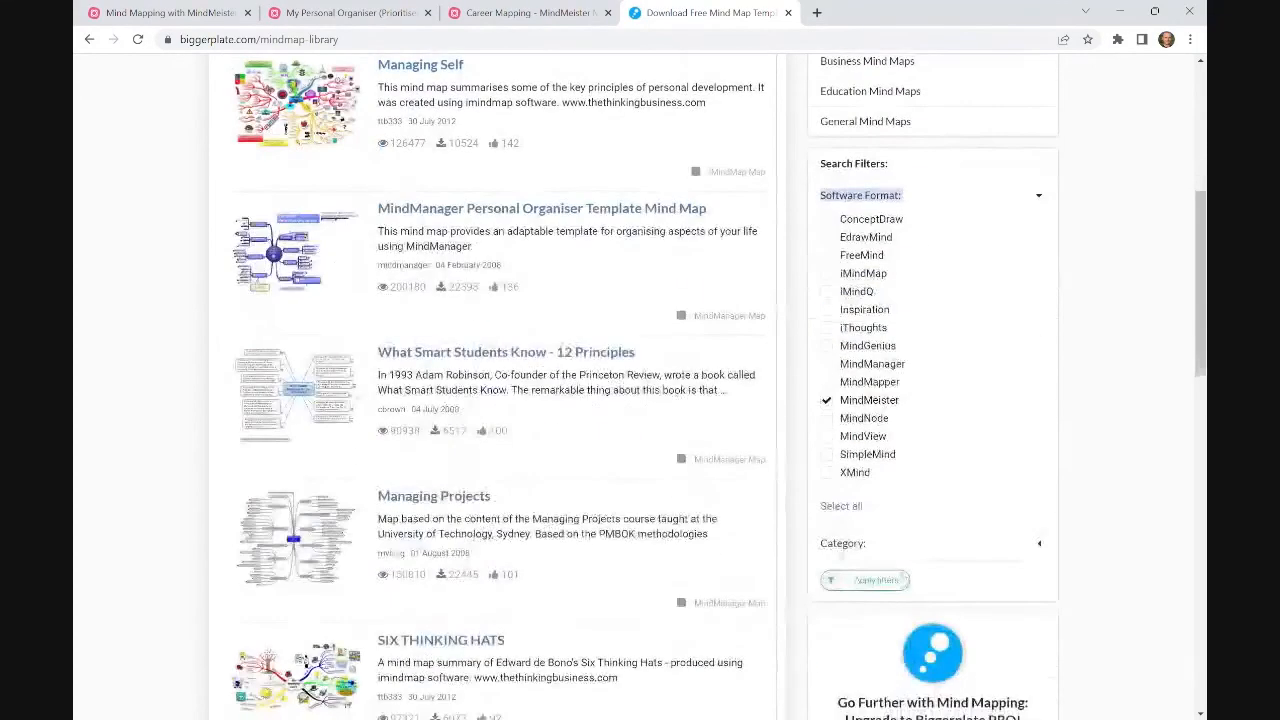
pyautogui.click(876, 582)
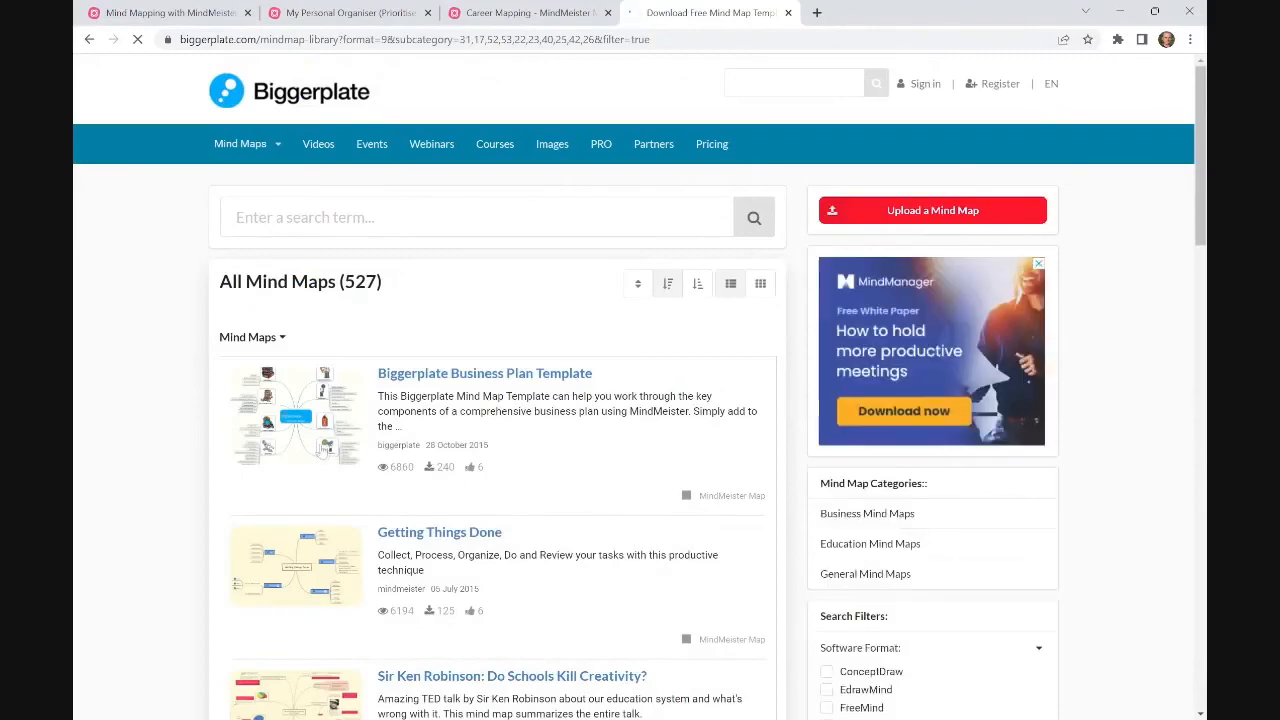
pyautogui.scroll(-3, 141, 426)
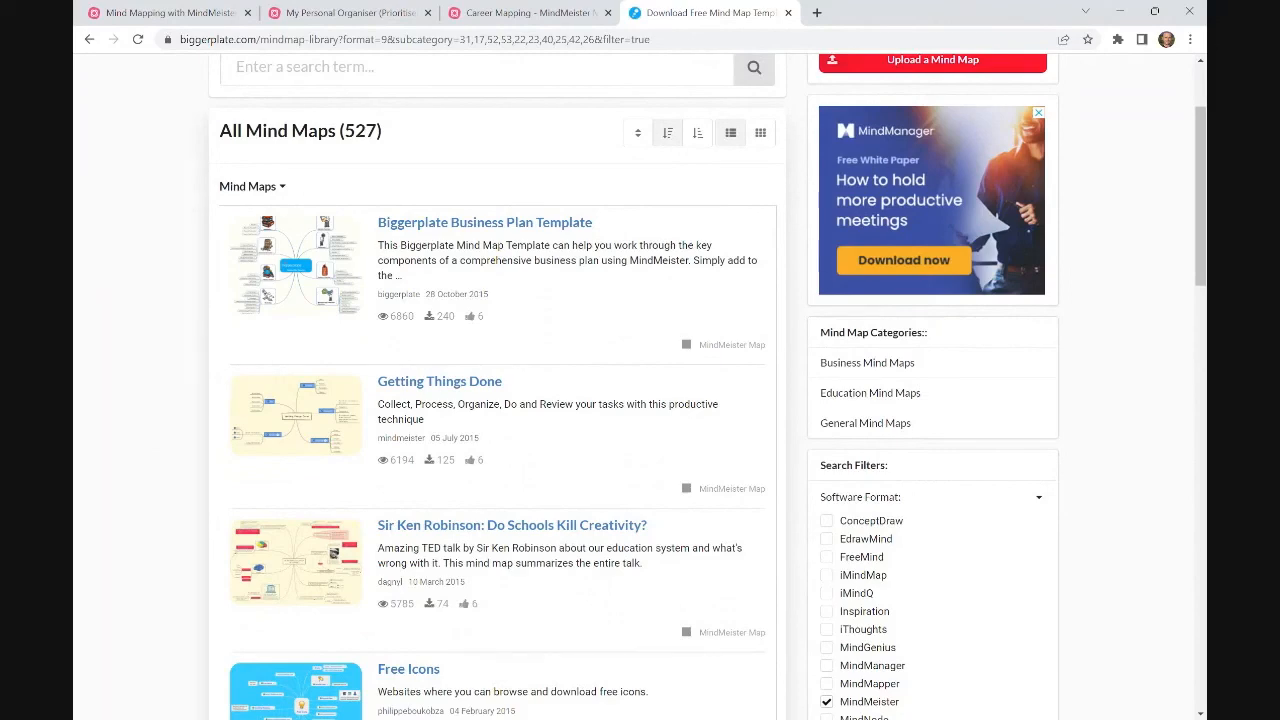
pyautogui.scroll(-3, 868, 588)
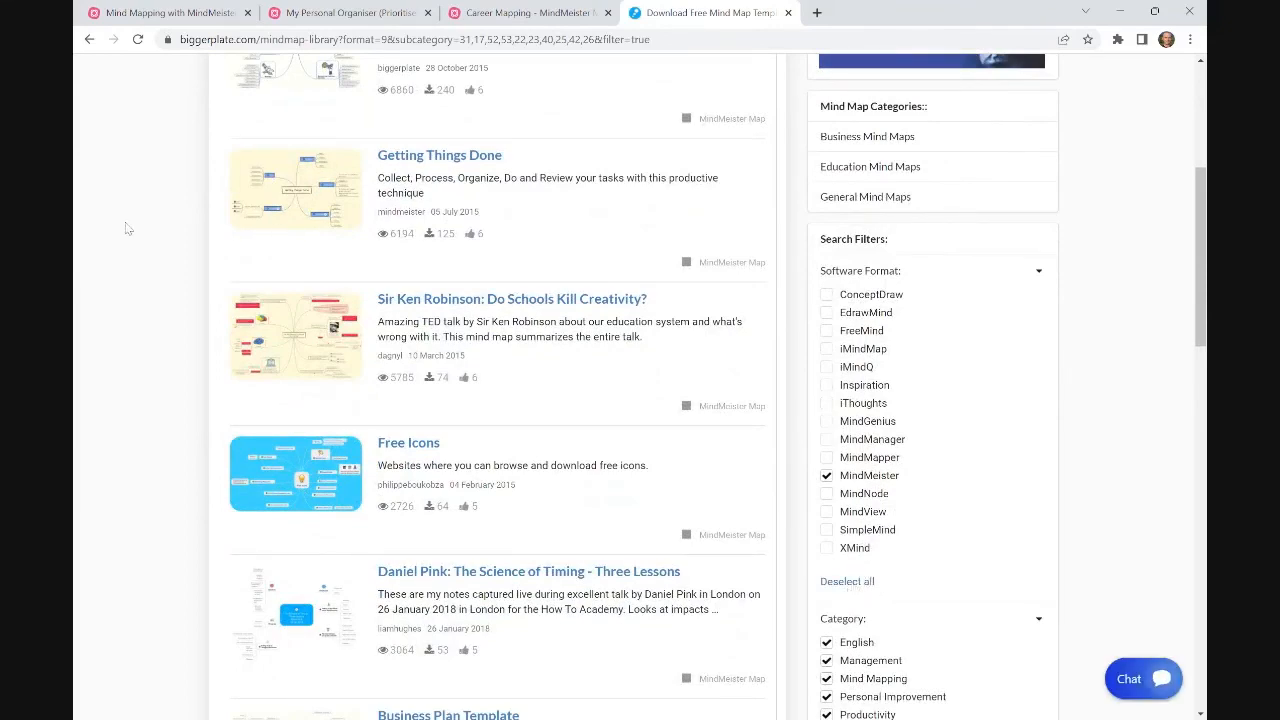
pyautogui.scroll(5, 125, 228)
# Step: Open Biggerplate's popular mind maps and look through the list
pyautogui.moveTo(240, 144)
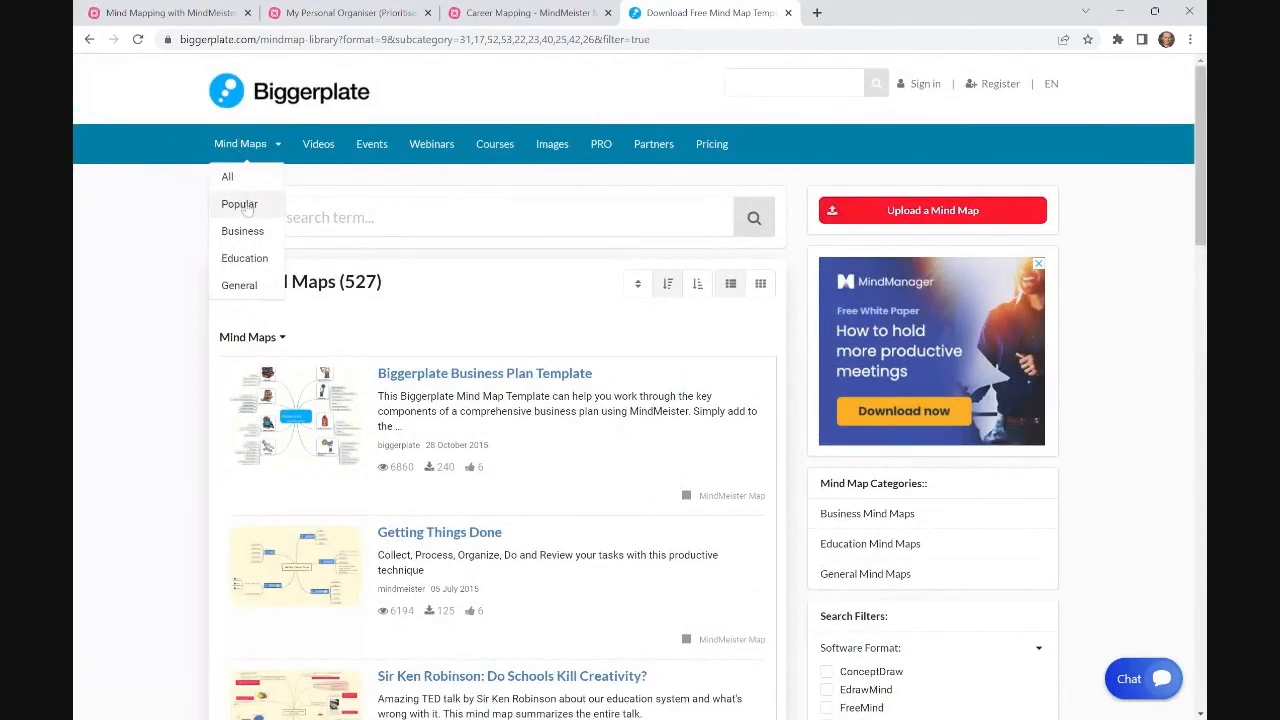
pyautogui.click(240, 204)
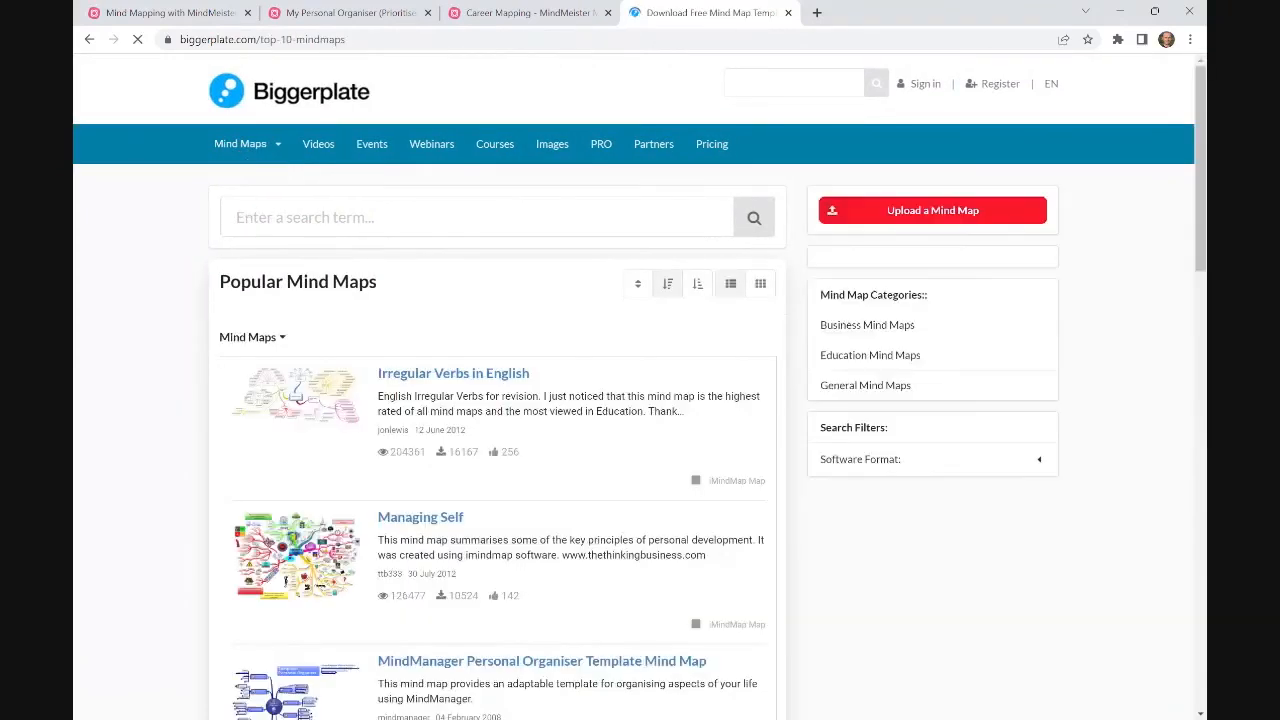
pyautogui.scroll(5, 306, 386)
pyautogui.scroll(-5, 307, 388)
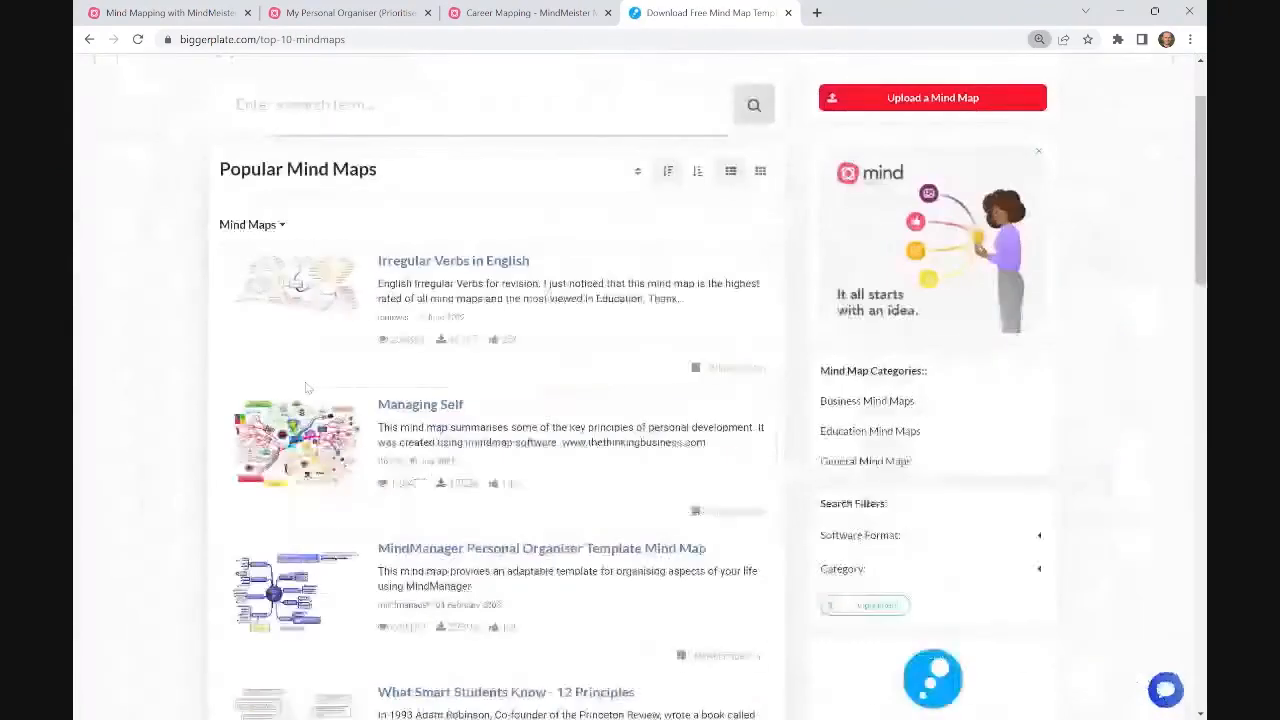
# Step: View the MindManager Personal Organiser Template Mind Map page and switch to the My Personal Organiser (Prioritised) map
pyautogui.click(312, 575)
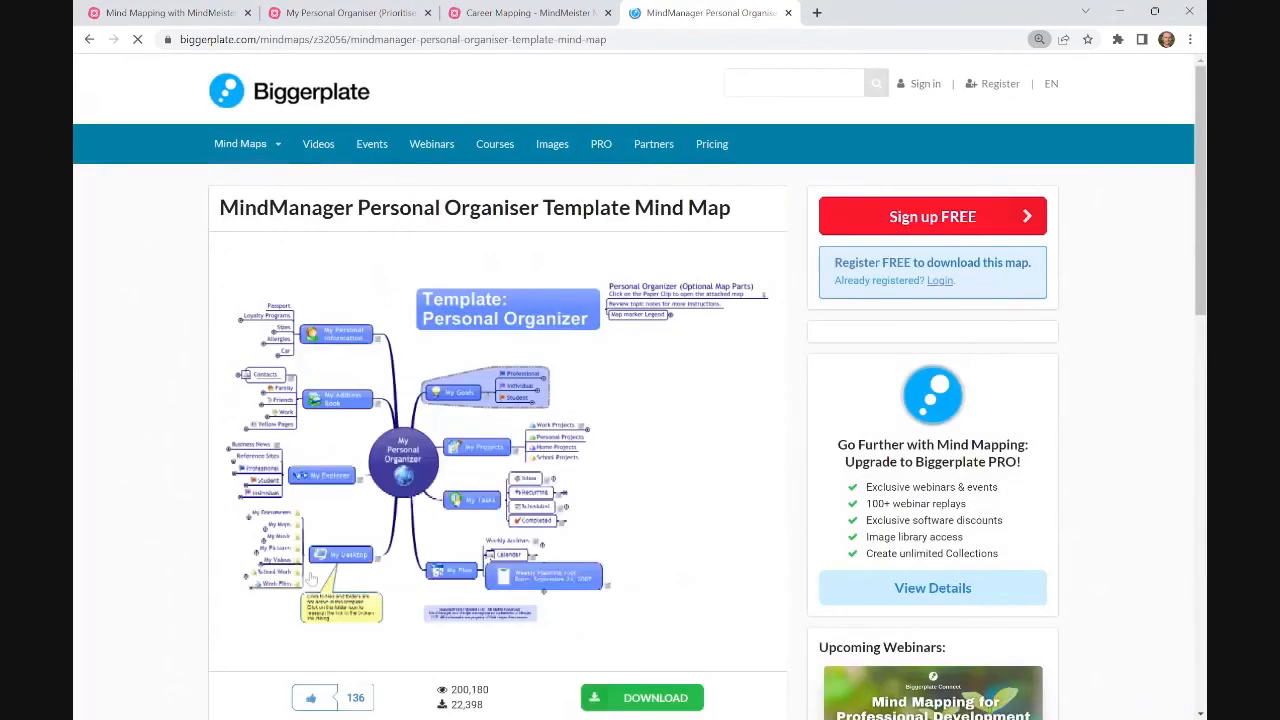
pyautogui.scroll(-1, 416, 254)
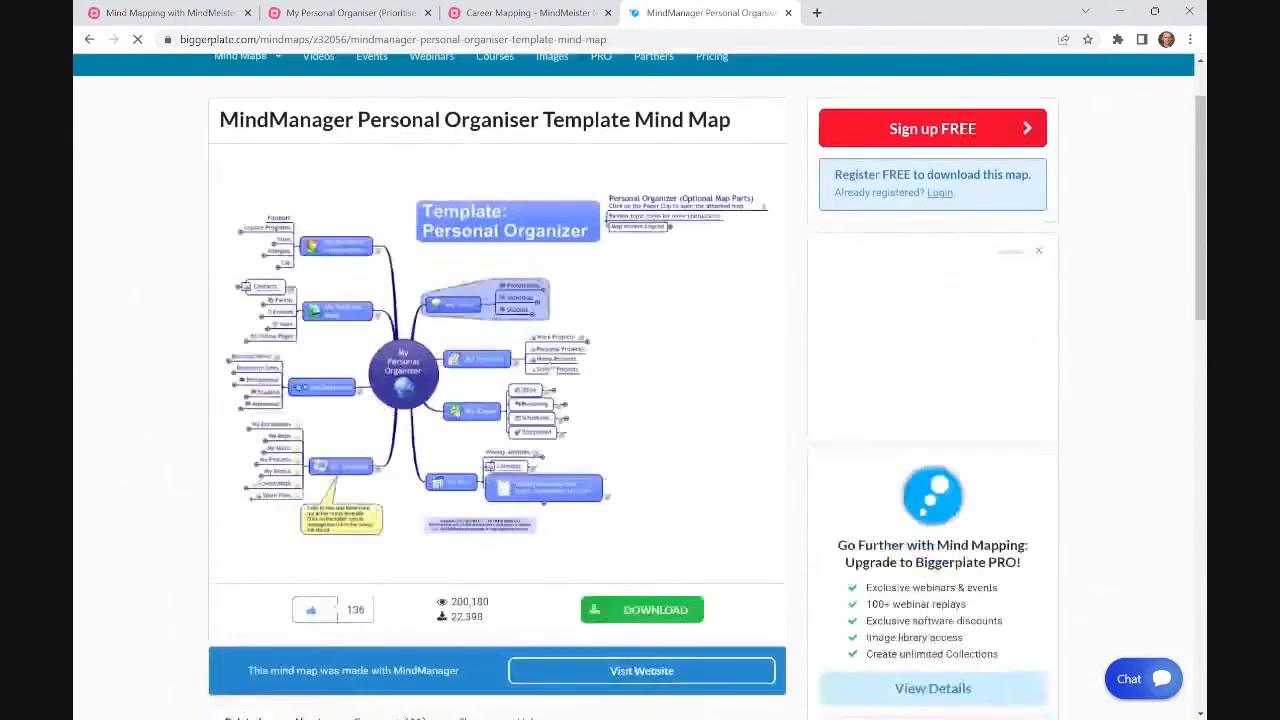
pyautogui.scroll(-1, 497, 350)
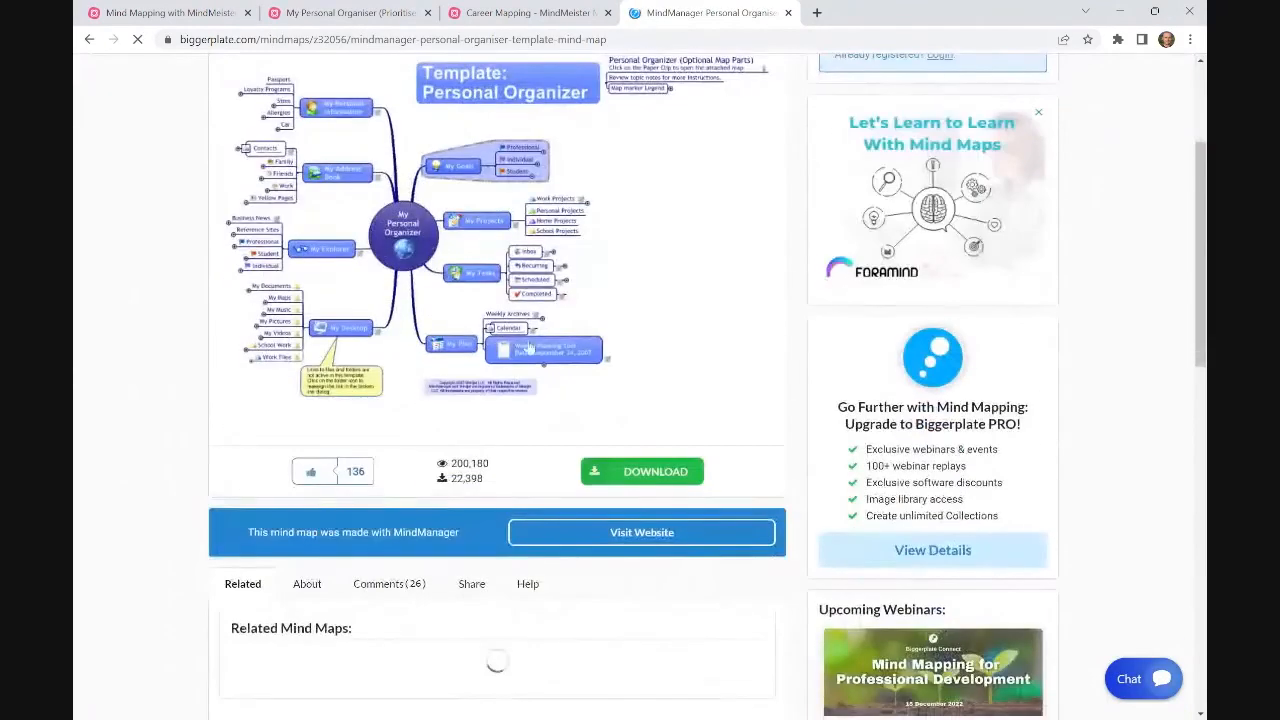
pyautogui.click(365, 10)
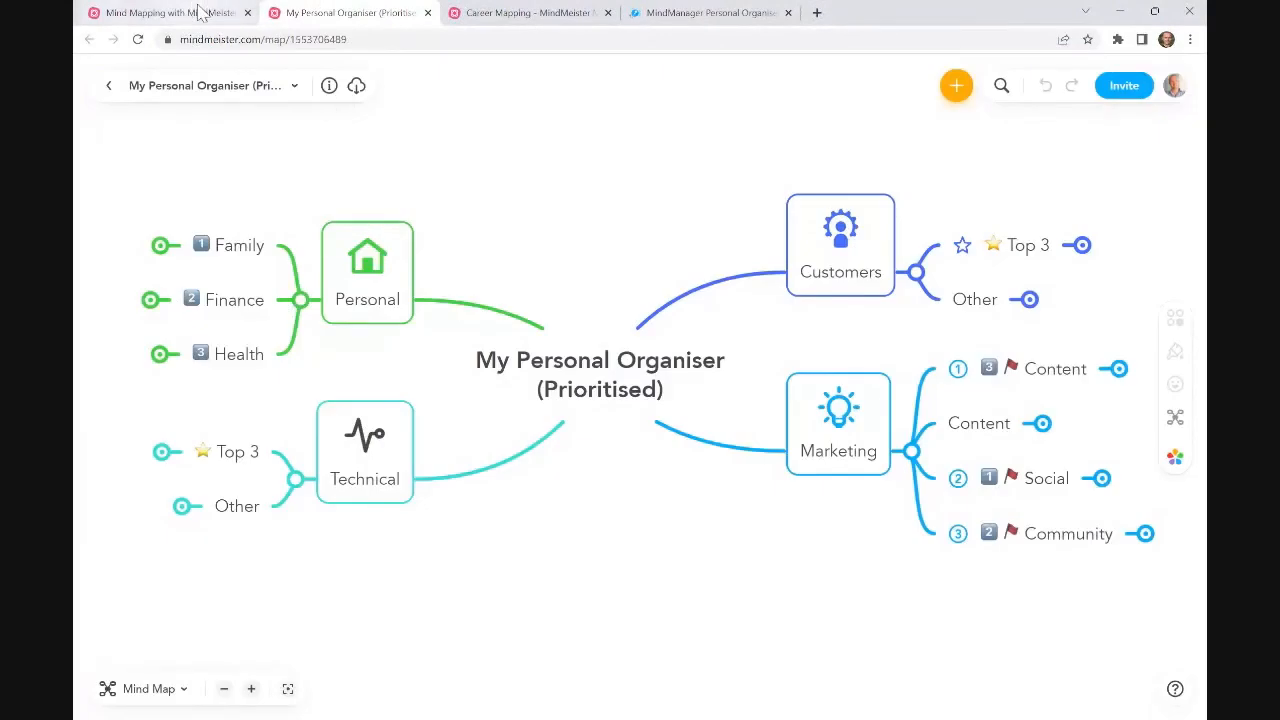
# Step: Leave the My Personal Organiser (Prioritised) map for the recent maps listing and open the file import dialog
pyautogui.click(200, 11)
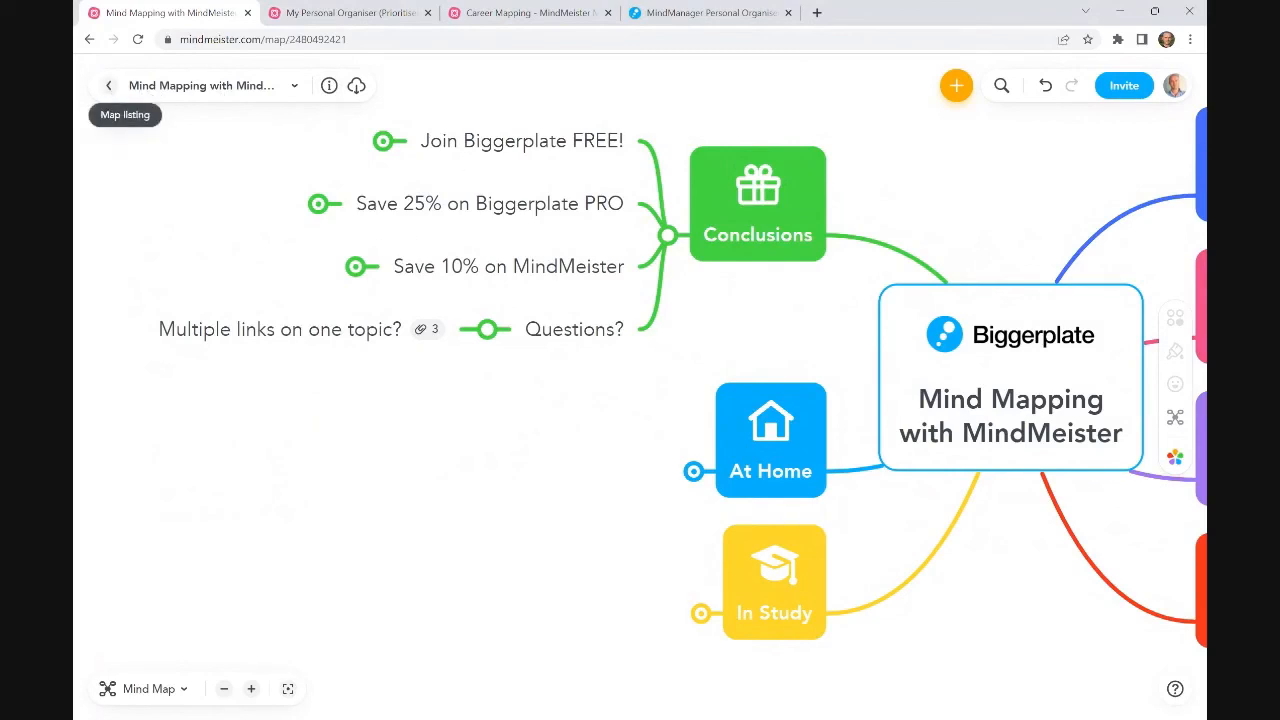
pyautogui.hotkey('ctrl', '3')
pyautogui.hotkey('ctrl', '2')
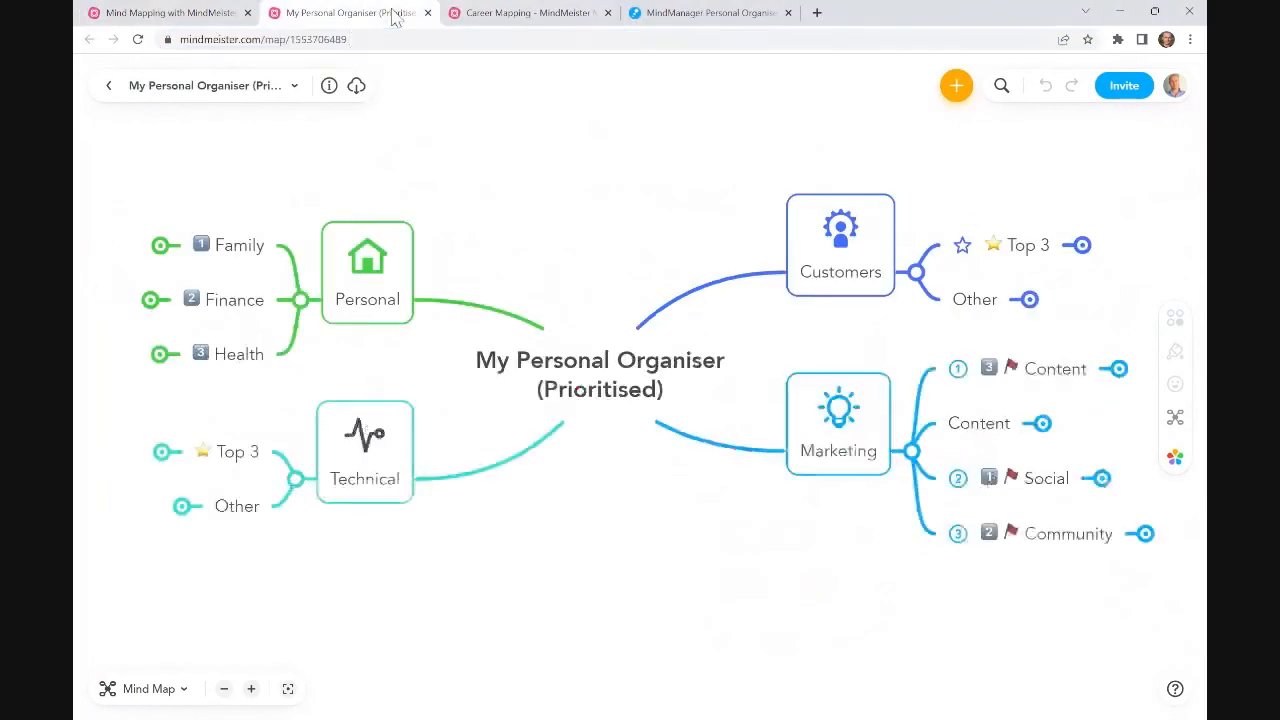
pyautogui.click(108, 86)
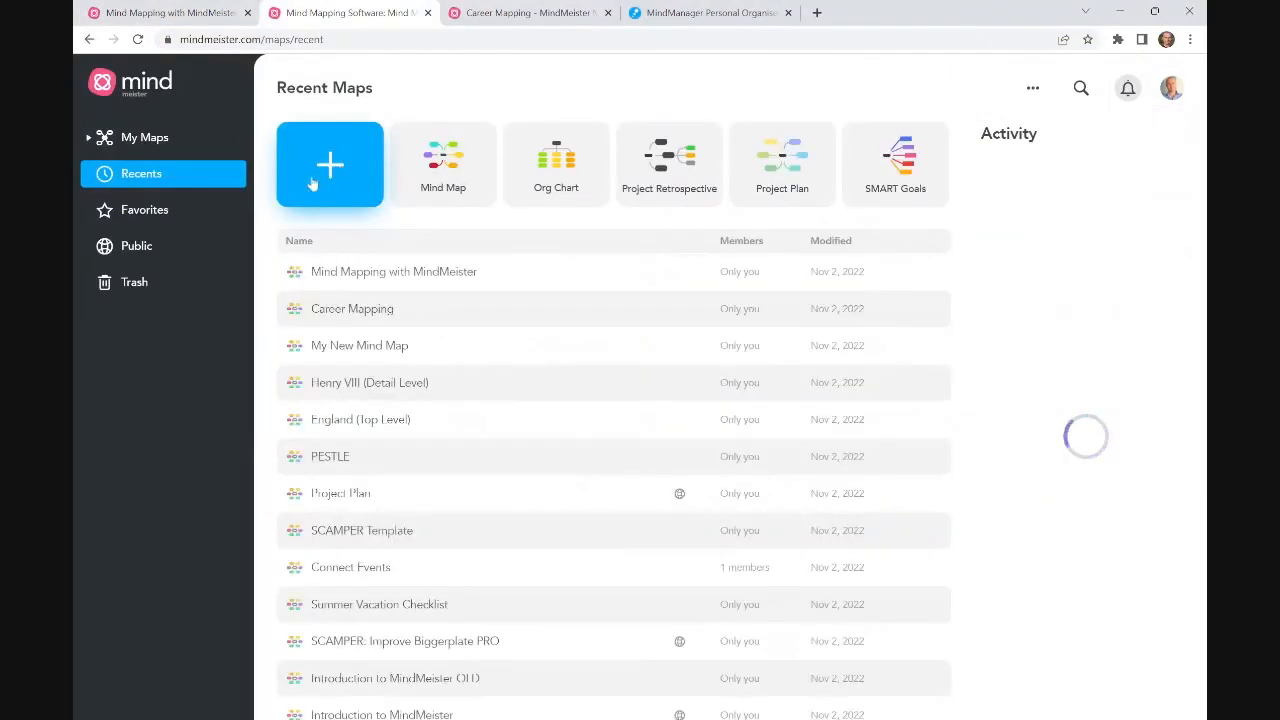
pyautogui.click(335, 172)
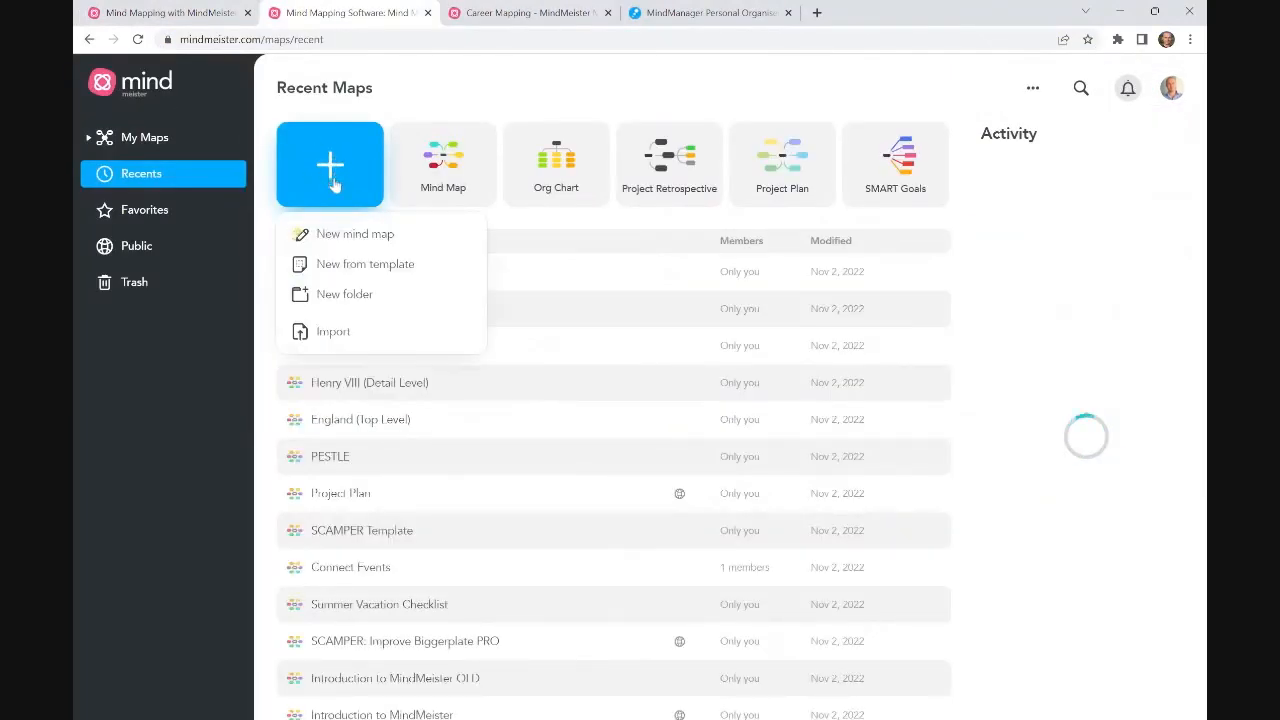
pyautogui.click(340, 332)
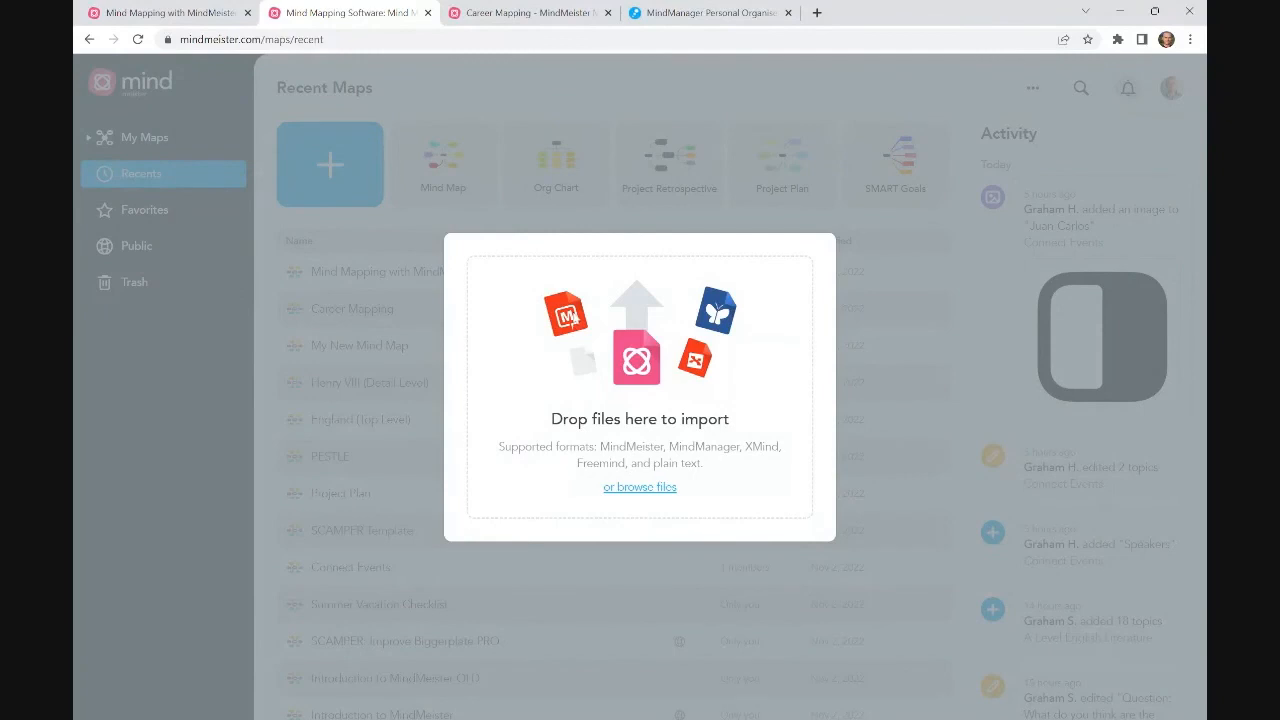
# Step: Highlight MindManager, XMind and Freemind among the supported import formats and return to Biggerplate's MindManager Personal Organiser Template page
pyautogui.tripleClick(762, 447)
pyautogui.doubleClick(601, 463)
pyautogui.moveTo(626, 463); pyautogui.dragTo(669, 448)
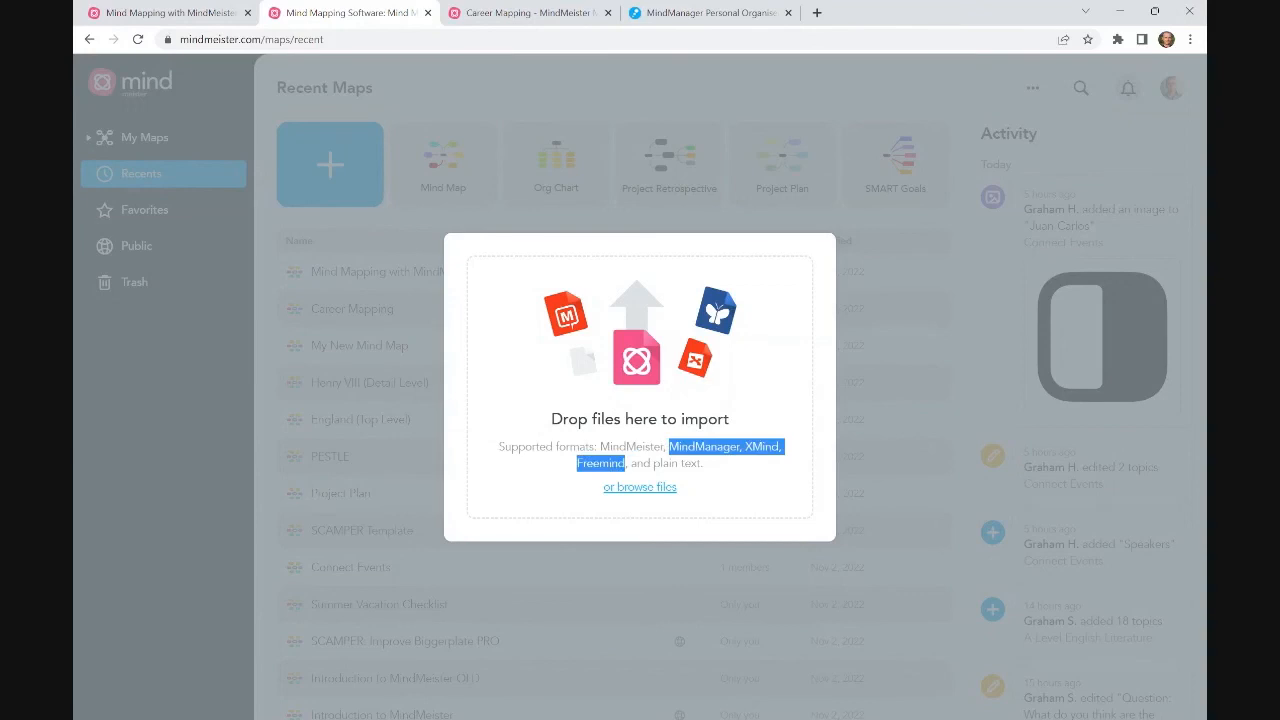
pyautogui.click(712, 12)
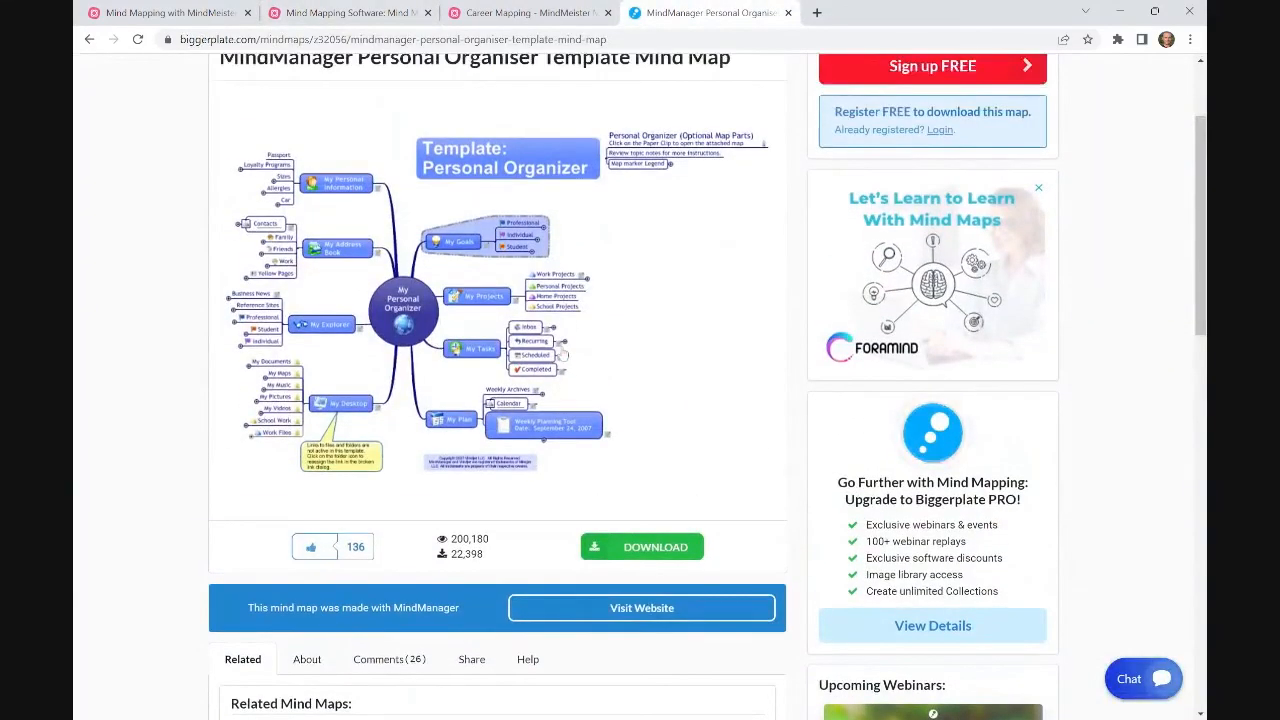
pyautogui.scroll(1, 558, 357)
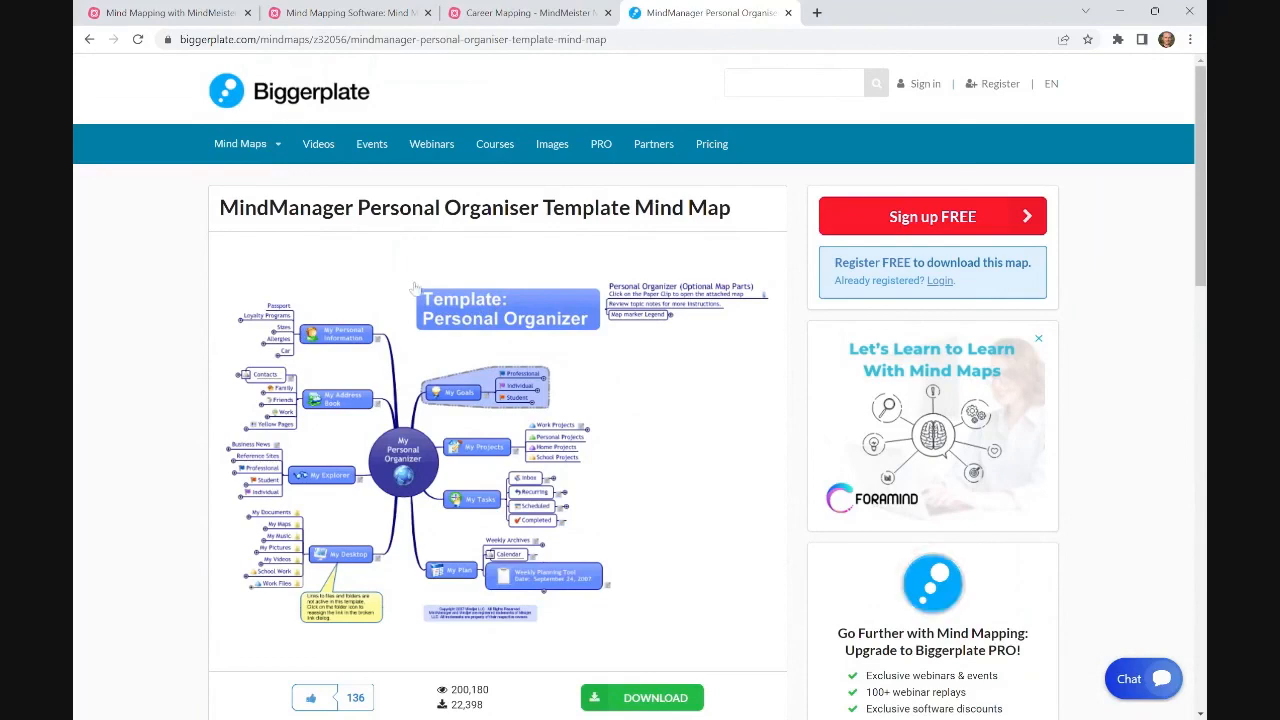
# Step: Return to the Mind Mapping with MindMeister map and expand the Welcome branch and the presenter's topic within it
pyautogui.click(213, 10)
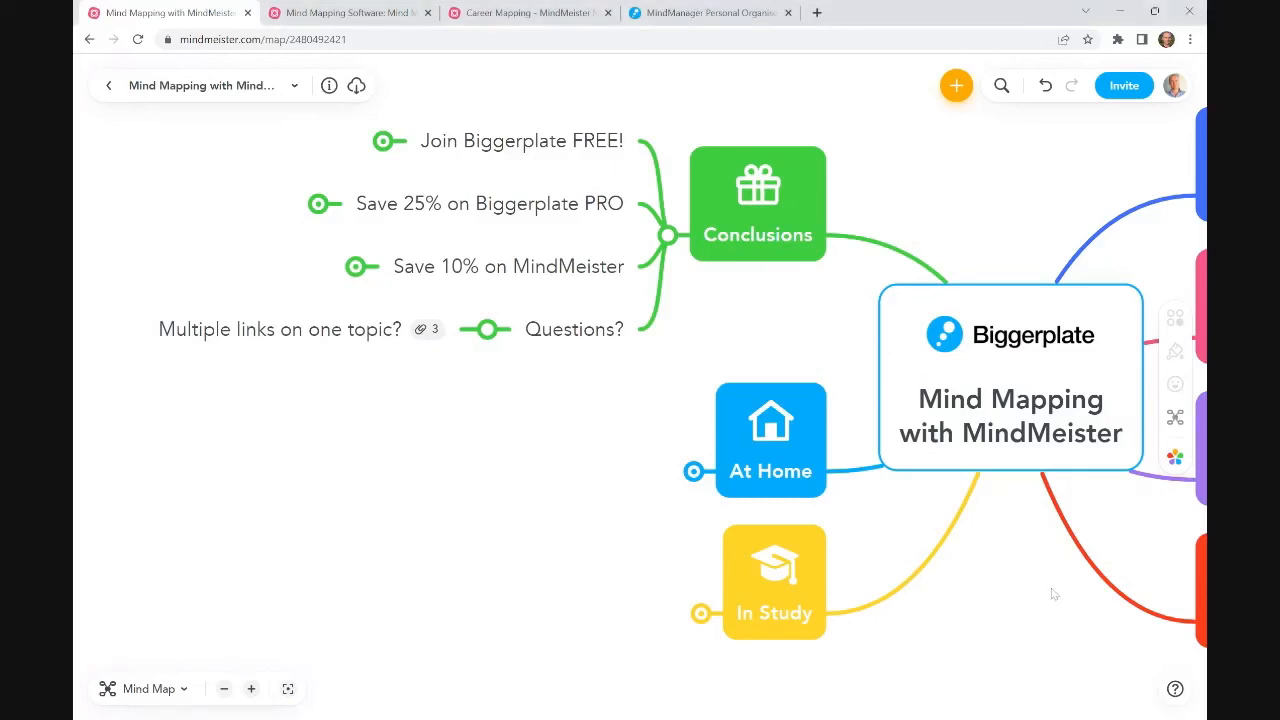
pyautogui.moveTo(1049, 592); pyautogui.dragTo(444, 621)
pyautogui.click(798, 223)
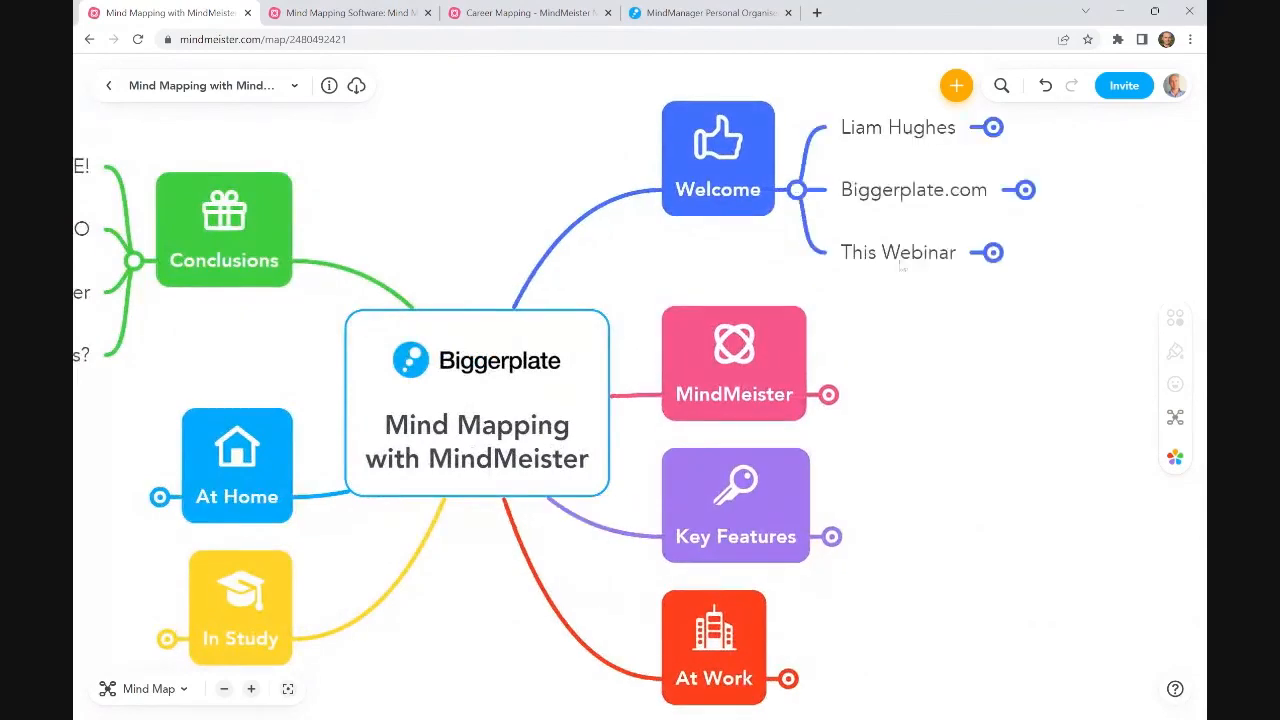
pyautogui.moveTo(1016, 356); pyautogui.dragTo(737, 468)
pyautogui.click(712, 239)
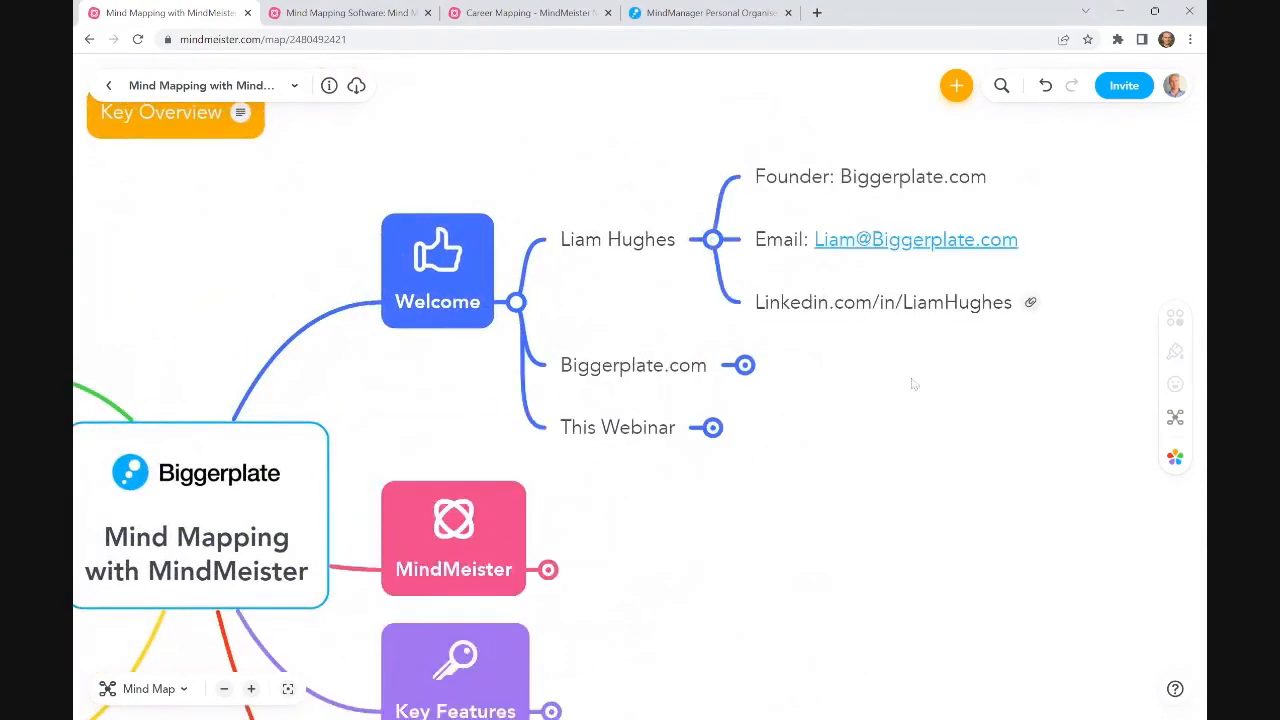
# Step: Focus on the presenter's contact details in the Welcome branch and select the email topic
pyautogui.moveTo(909, 380); pyautogui.dragTo(780, 482)
pyautogui.scroll(2, 775, 459)
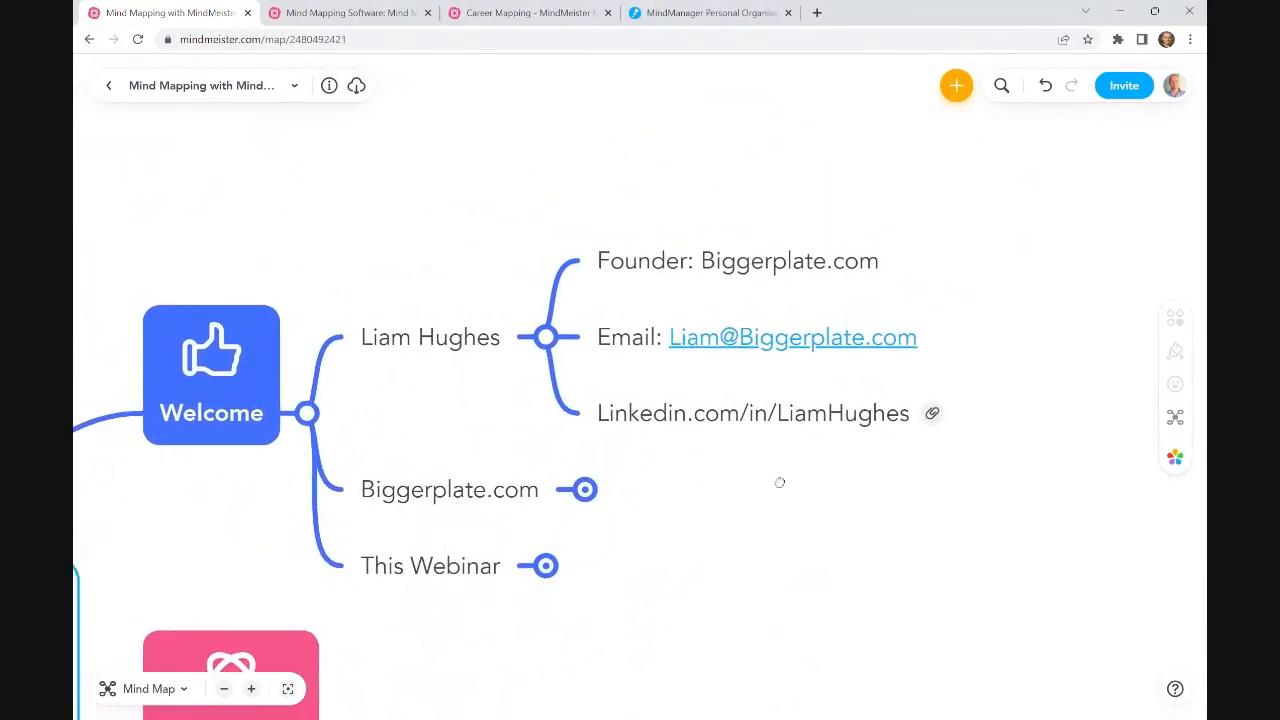
pyautogui.click(748, 272)
pyautogui.click(648, 341)
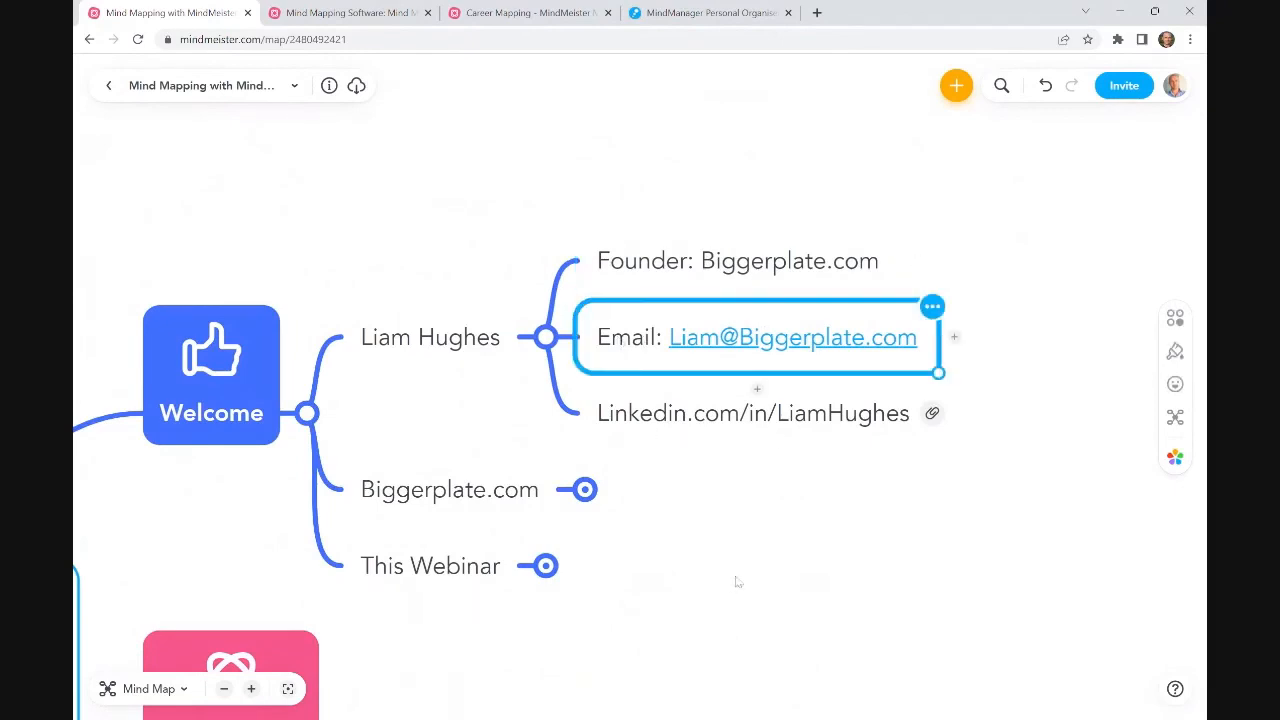
pyautogui.moveTo(737, 580); pyautogui.dragTo(796, 557)
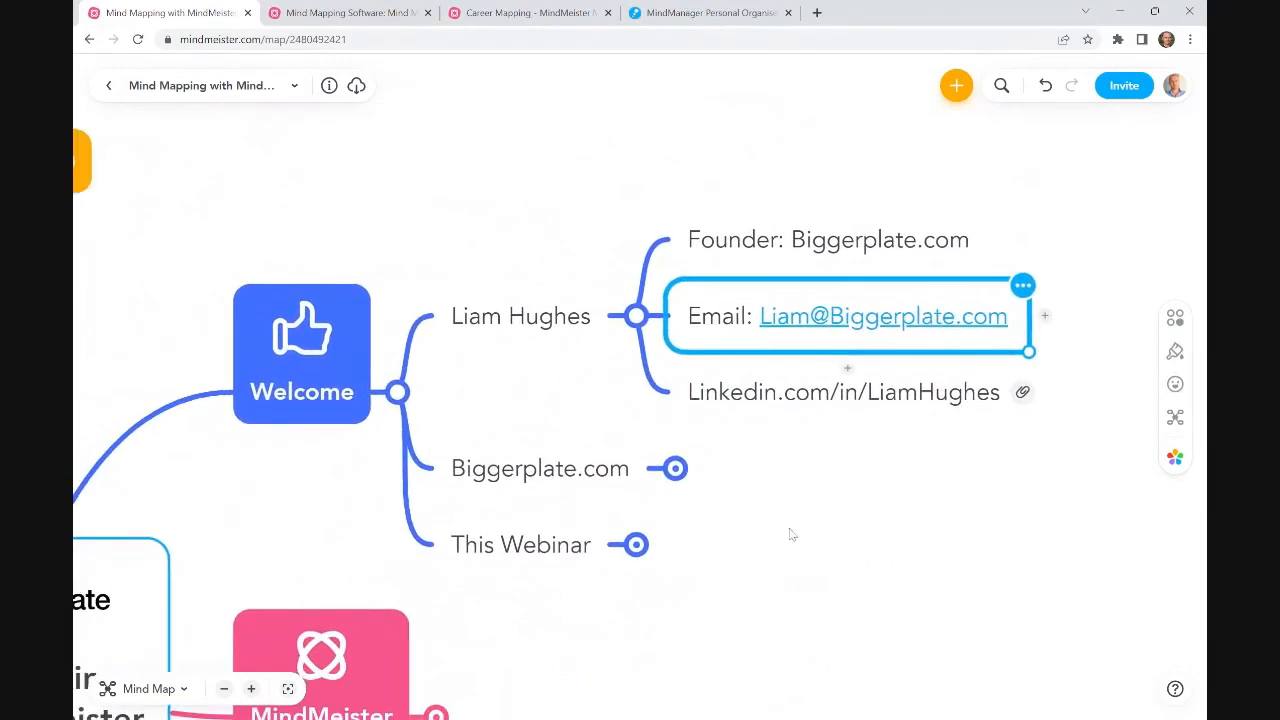